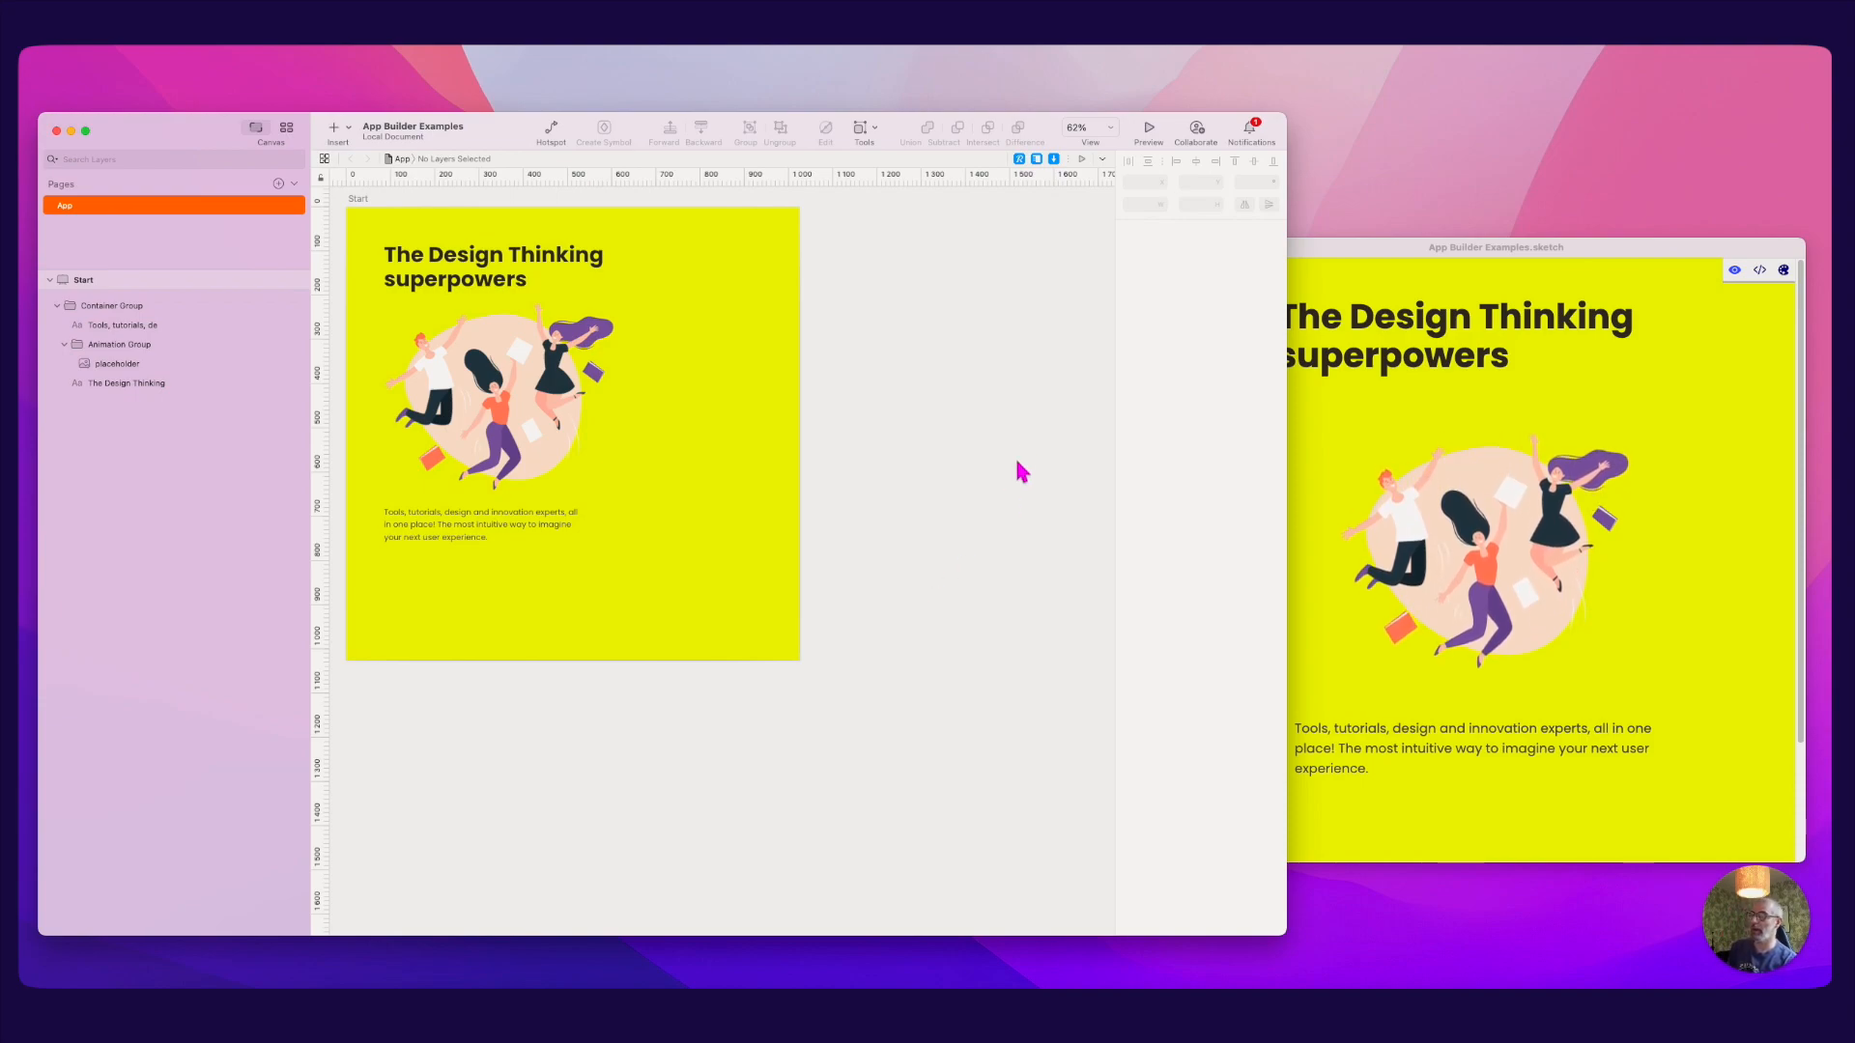
Step: Arrange the Sketch document window and the App Builder Examples.sketch preview window side by side without overlap
{"action": "left_click", "coordinate": [1420, 251]}
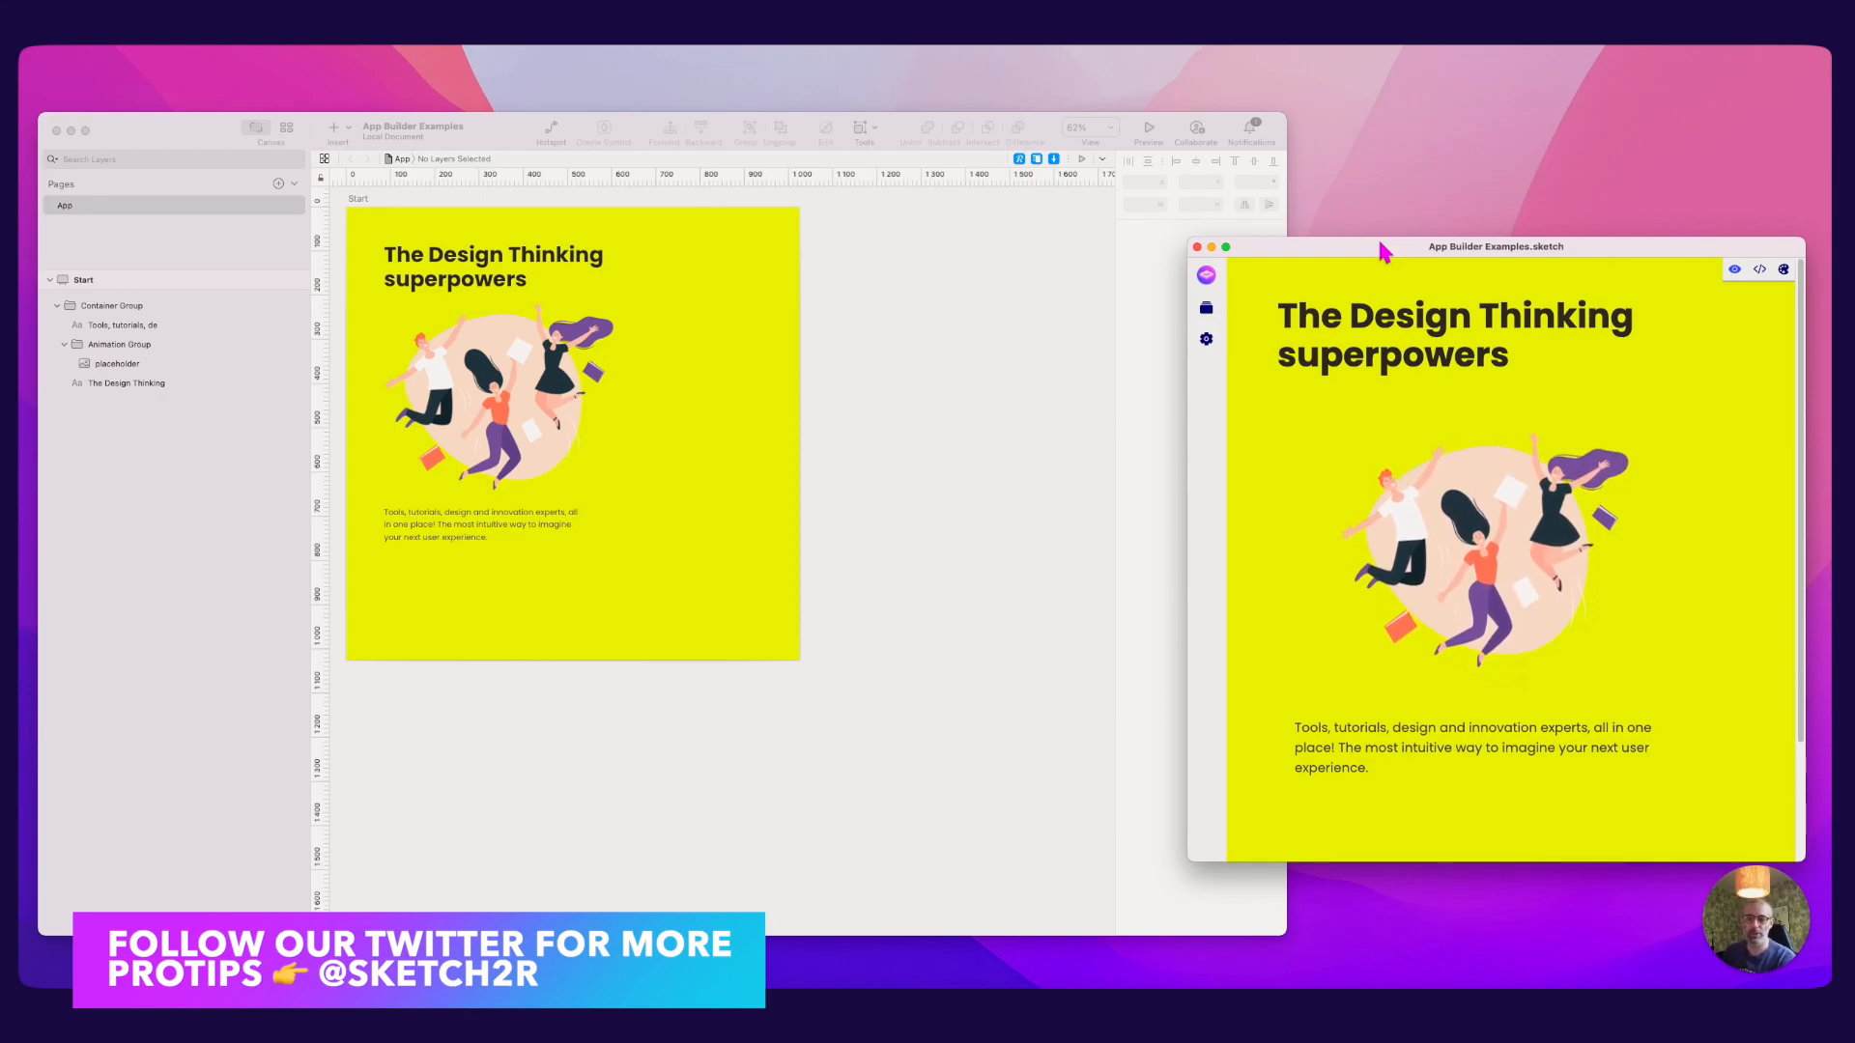
{"action": "left_click", "coordinate": [793, 130]}
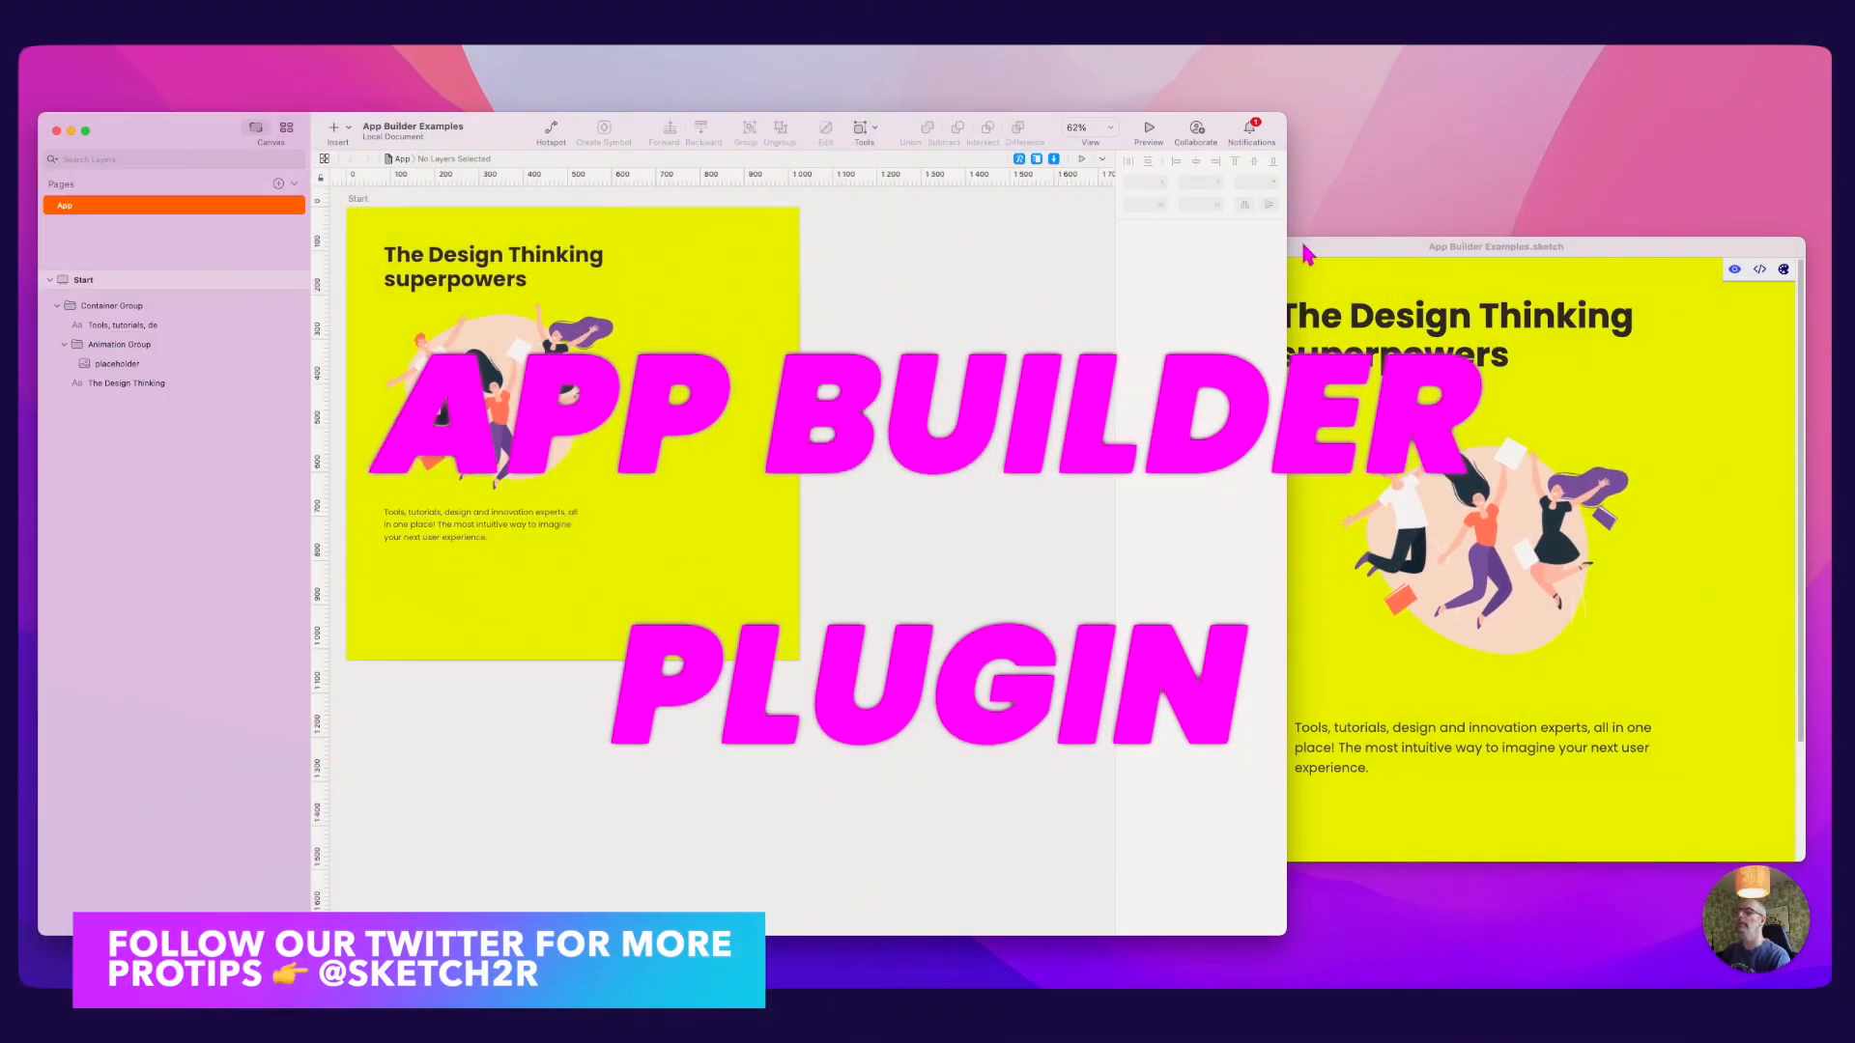
{"action": "left_click", "coordinate": [1301, 250]}
{"action": "left_click", "coordinate": [1061, 310]}
{"action": "mouse_move", "coordinate": [1293, 136]}
{"action": "left_mouse_down"}
{"action": "mouse_move", "coordinate": [1111, 123]}
{"action": "mouse_move", "coordinate": [1204, 141]}
{"action": "left_mouse_up"}
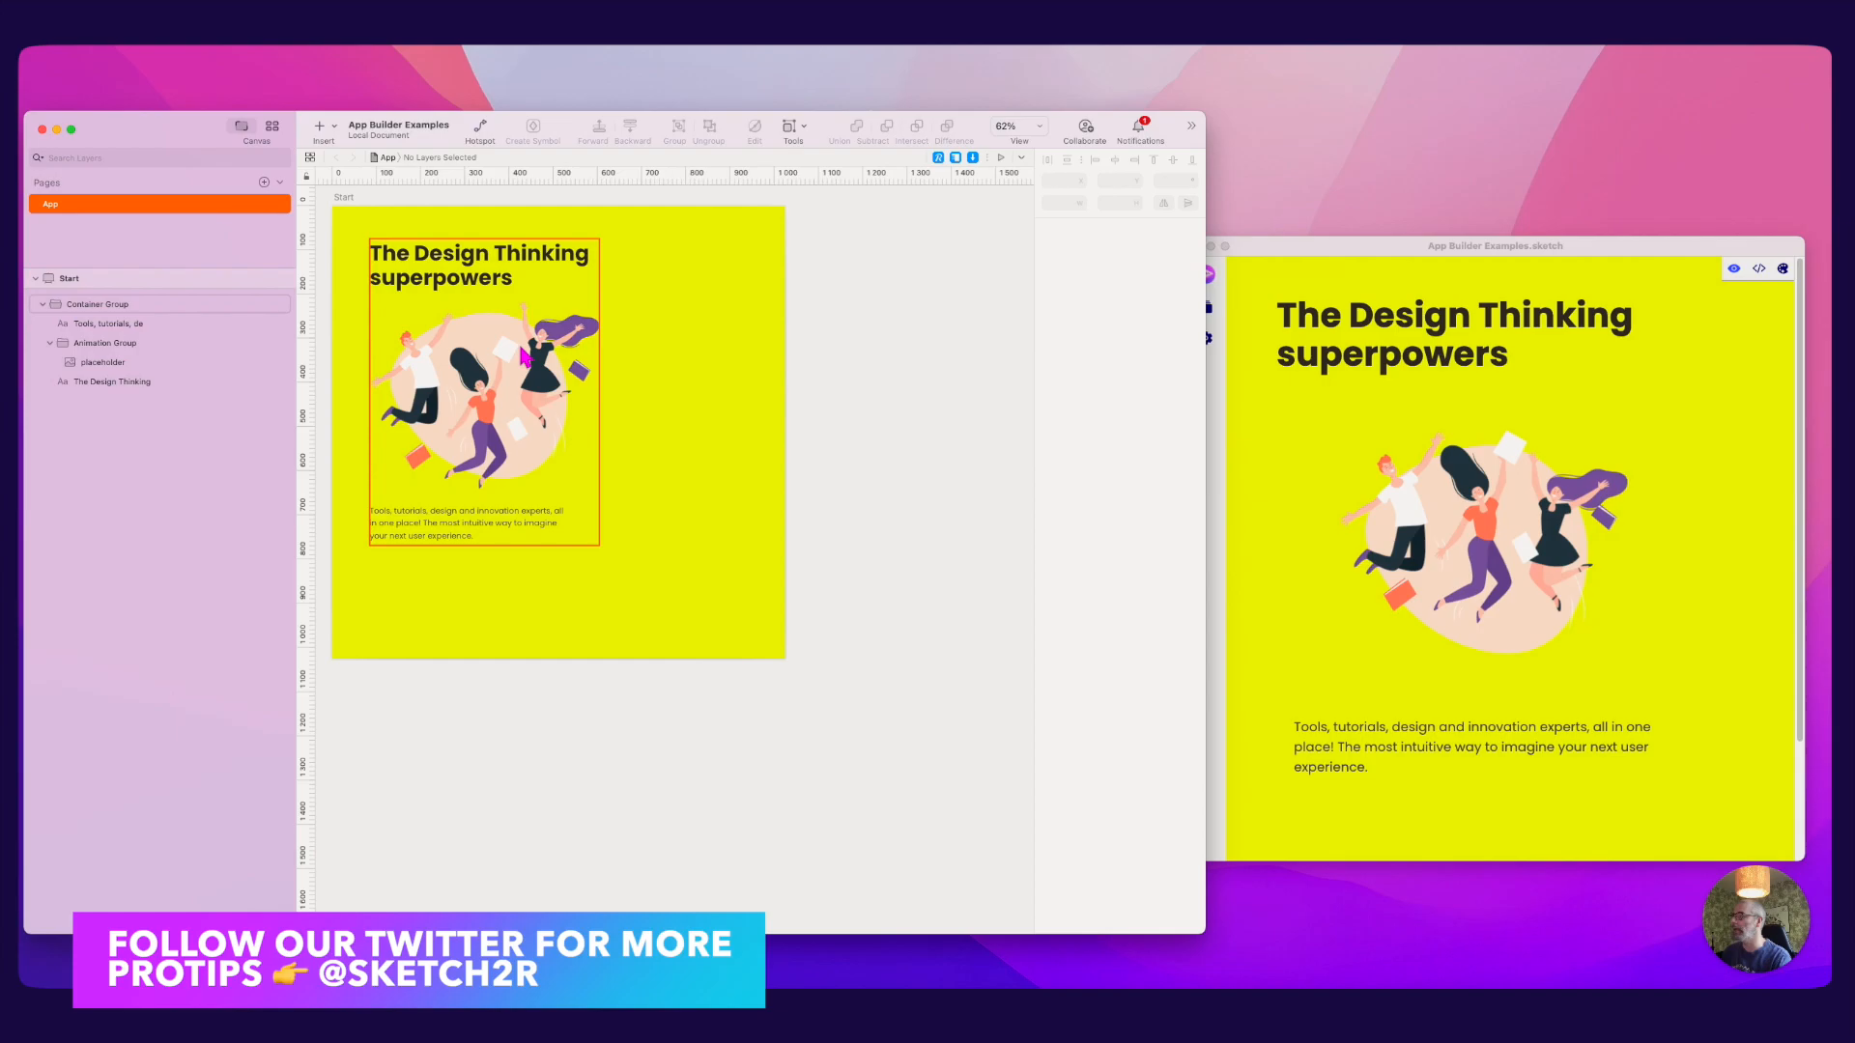
{"action": "left_click", "coordinate": [523, 357]}
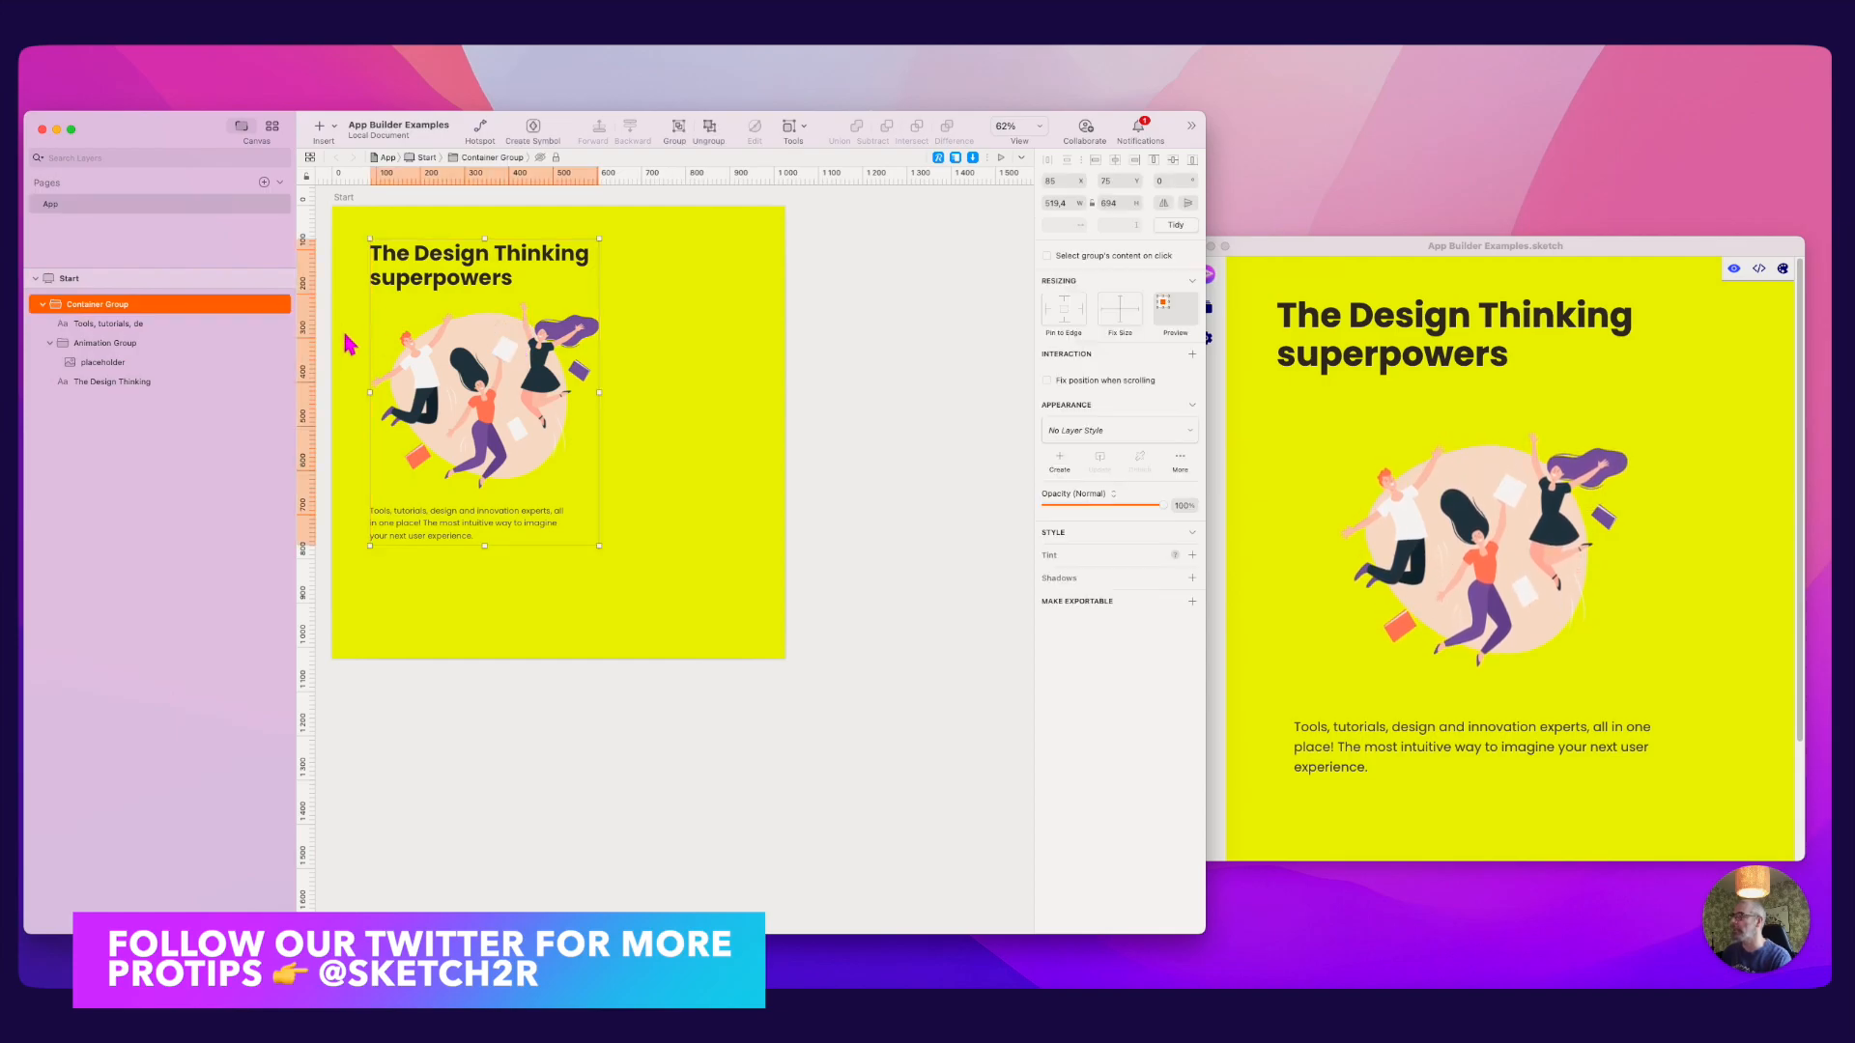
{"action": "left_click_drag", "start_coordinate": [1272, 244], "coordinate": [1296, 236]}
{"action": "left_click", "coordinate": [947, 304]}
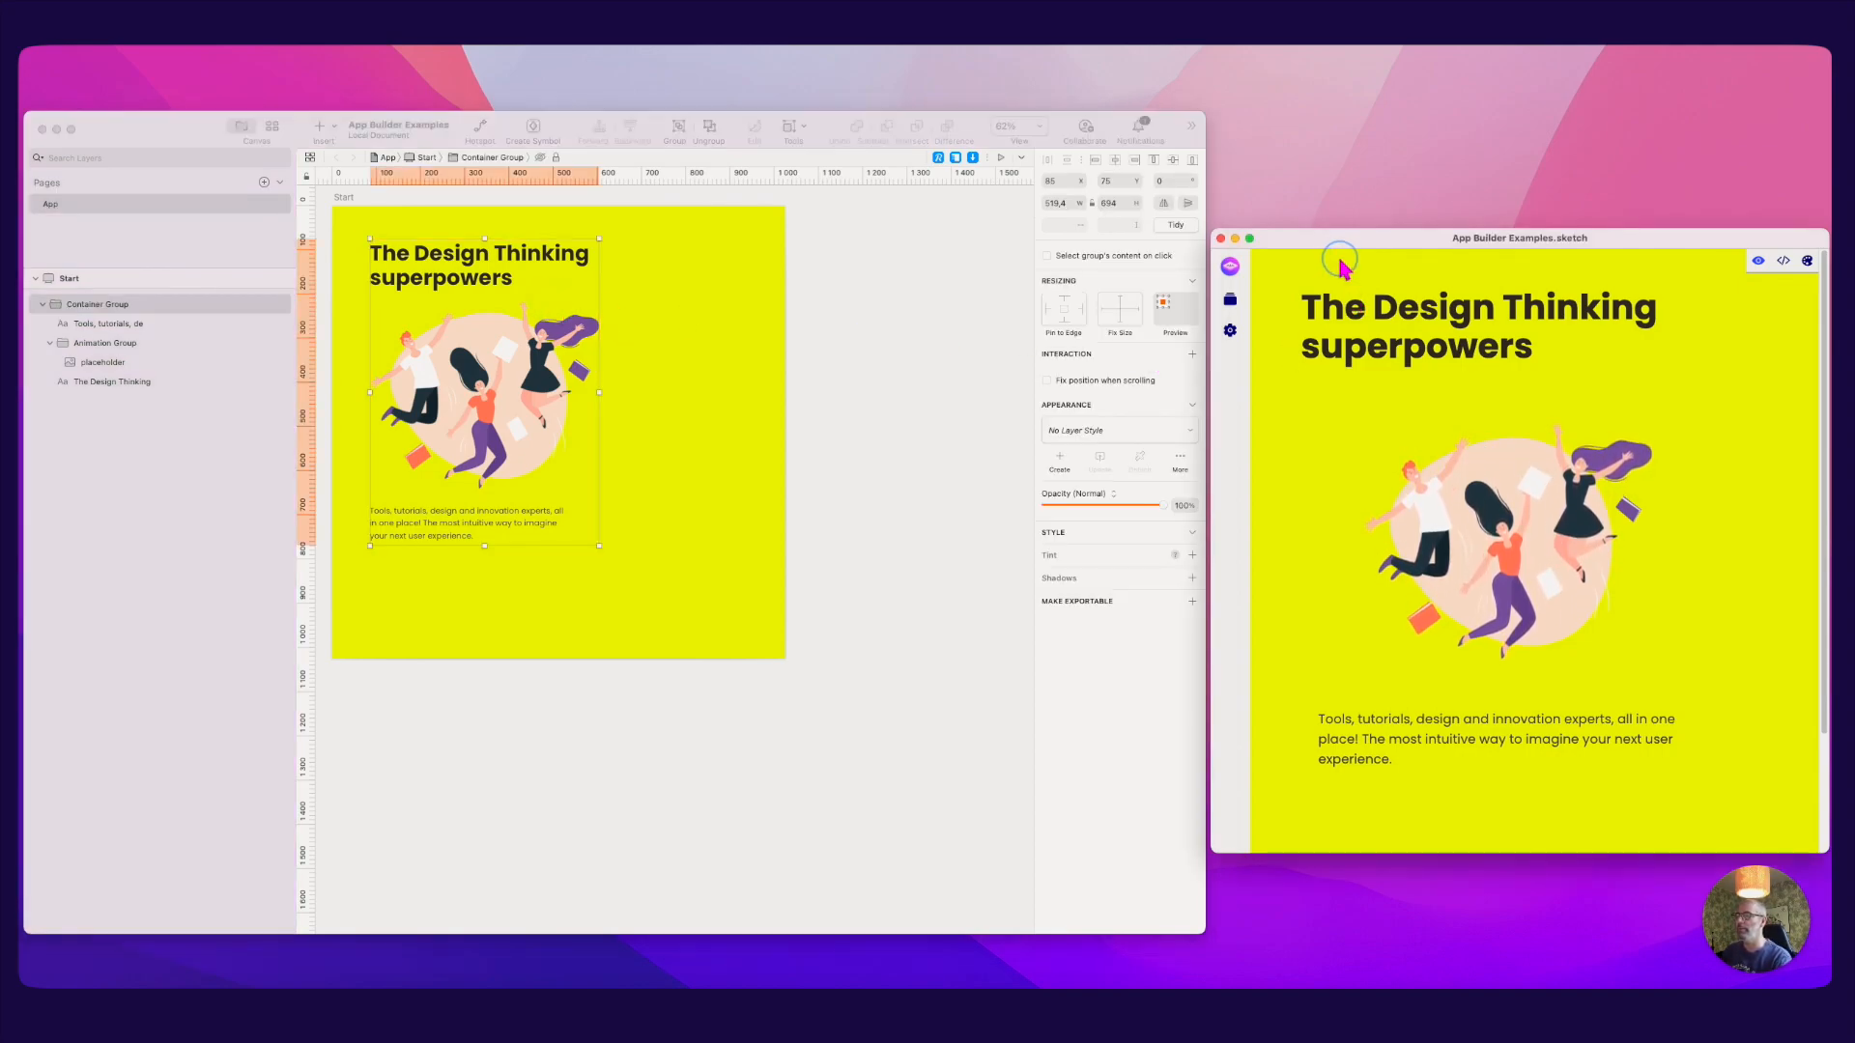
{"action": "left_click", "coordinate": [874, 290]}
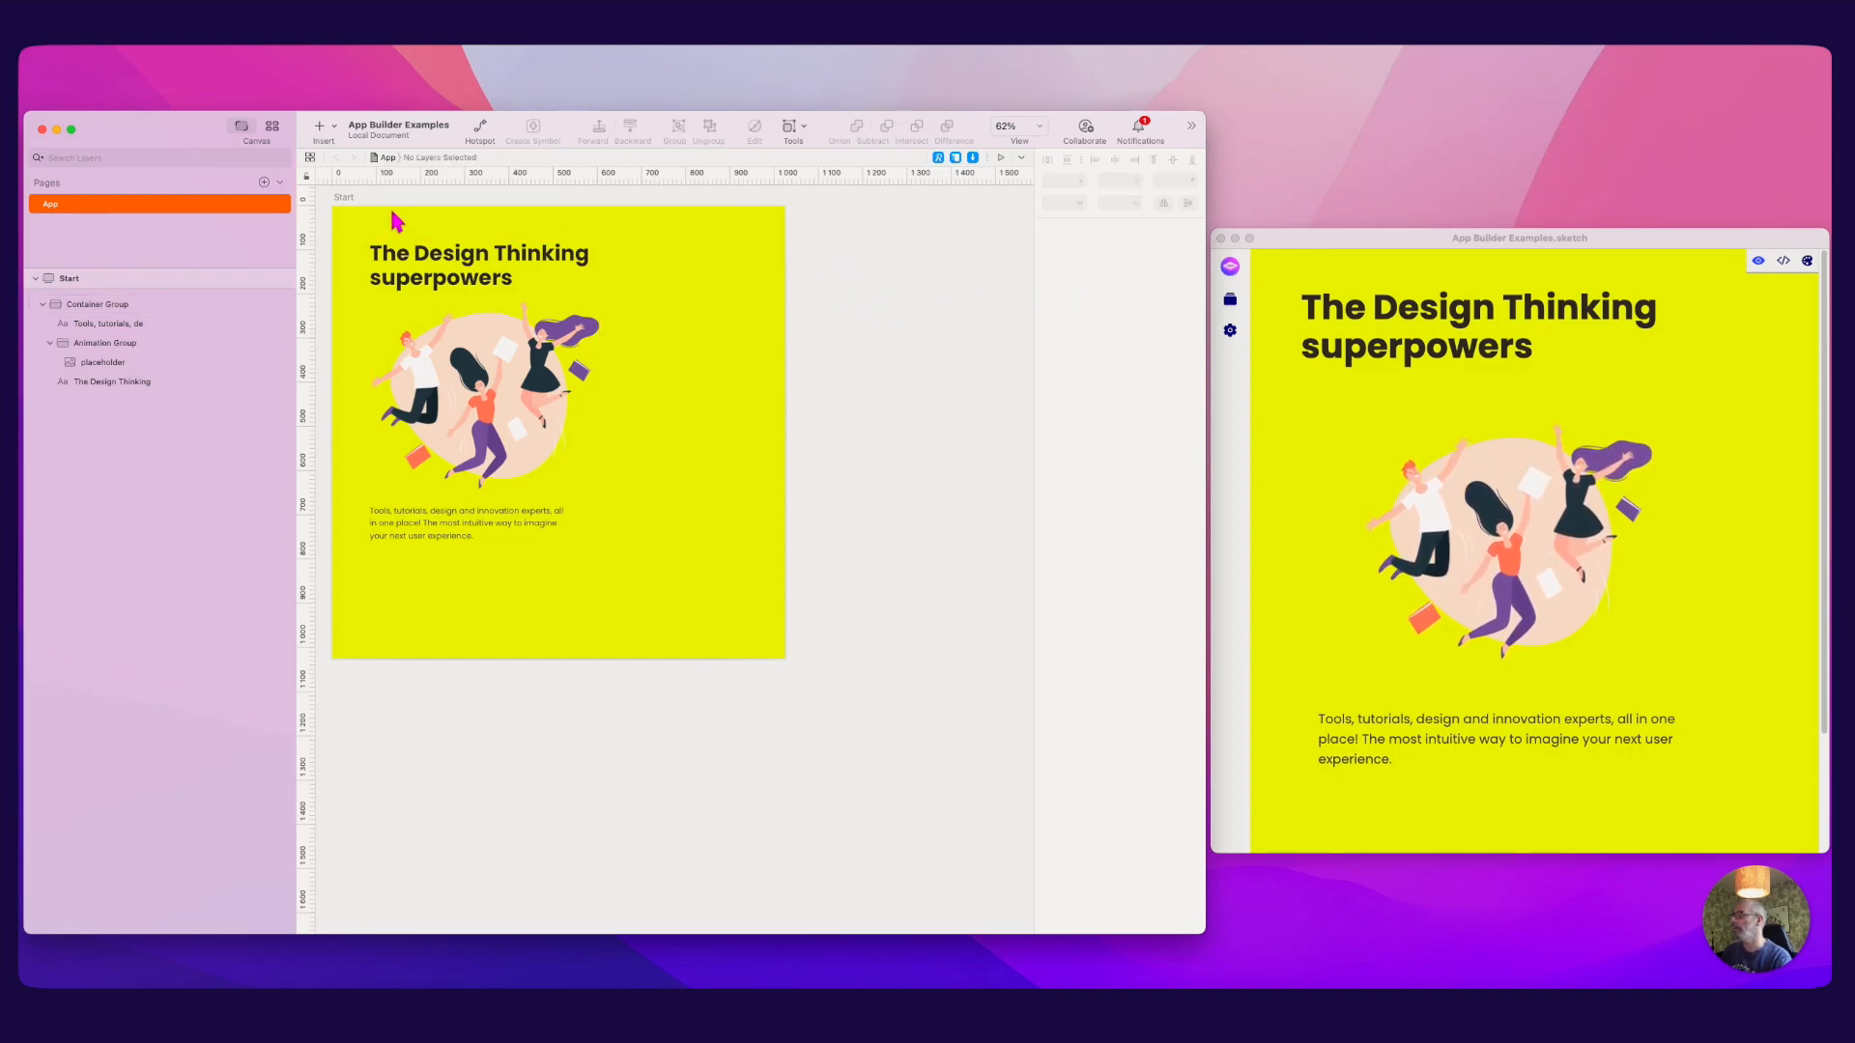
Step: Open the App Builder plugin panel and place it beside the Start artboard
{"action": "left_click", "coordinate": [409, 45]}
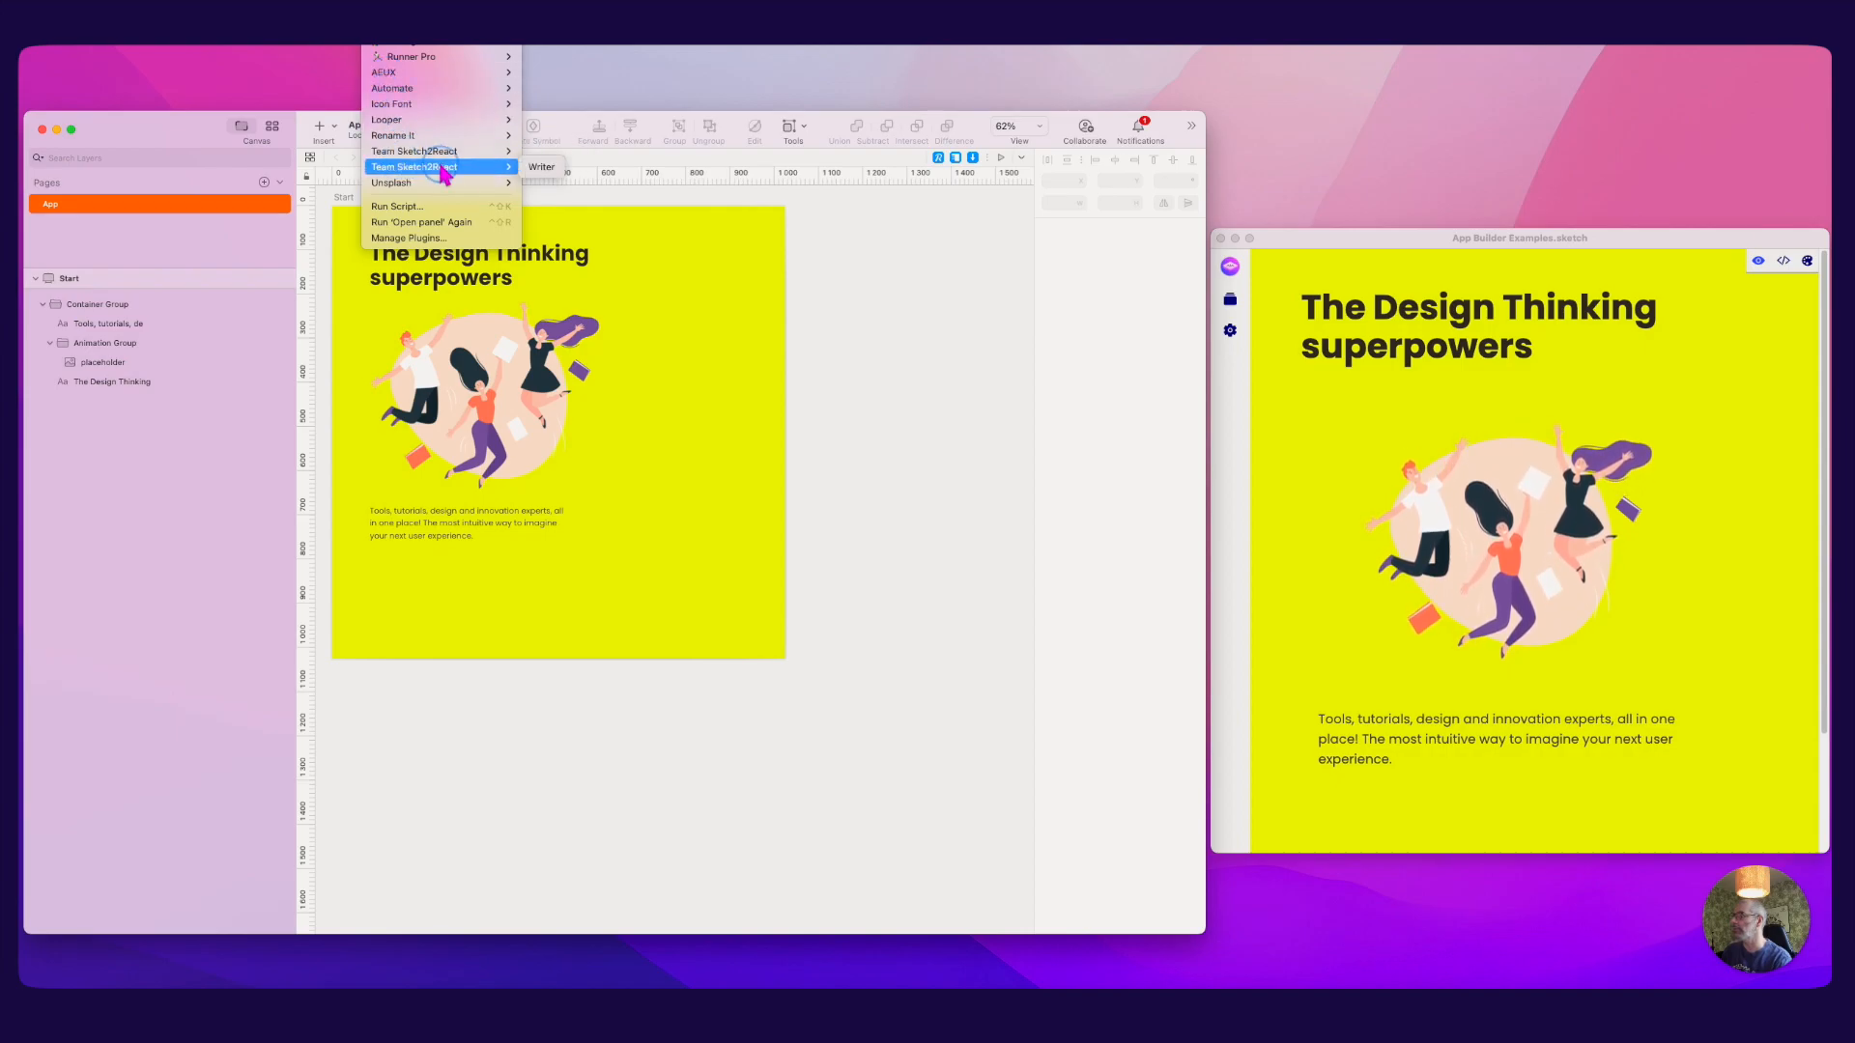
{"action": "left_click", "coordinate": [531, 153]}
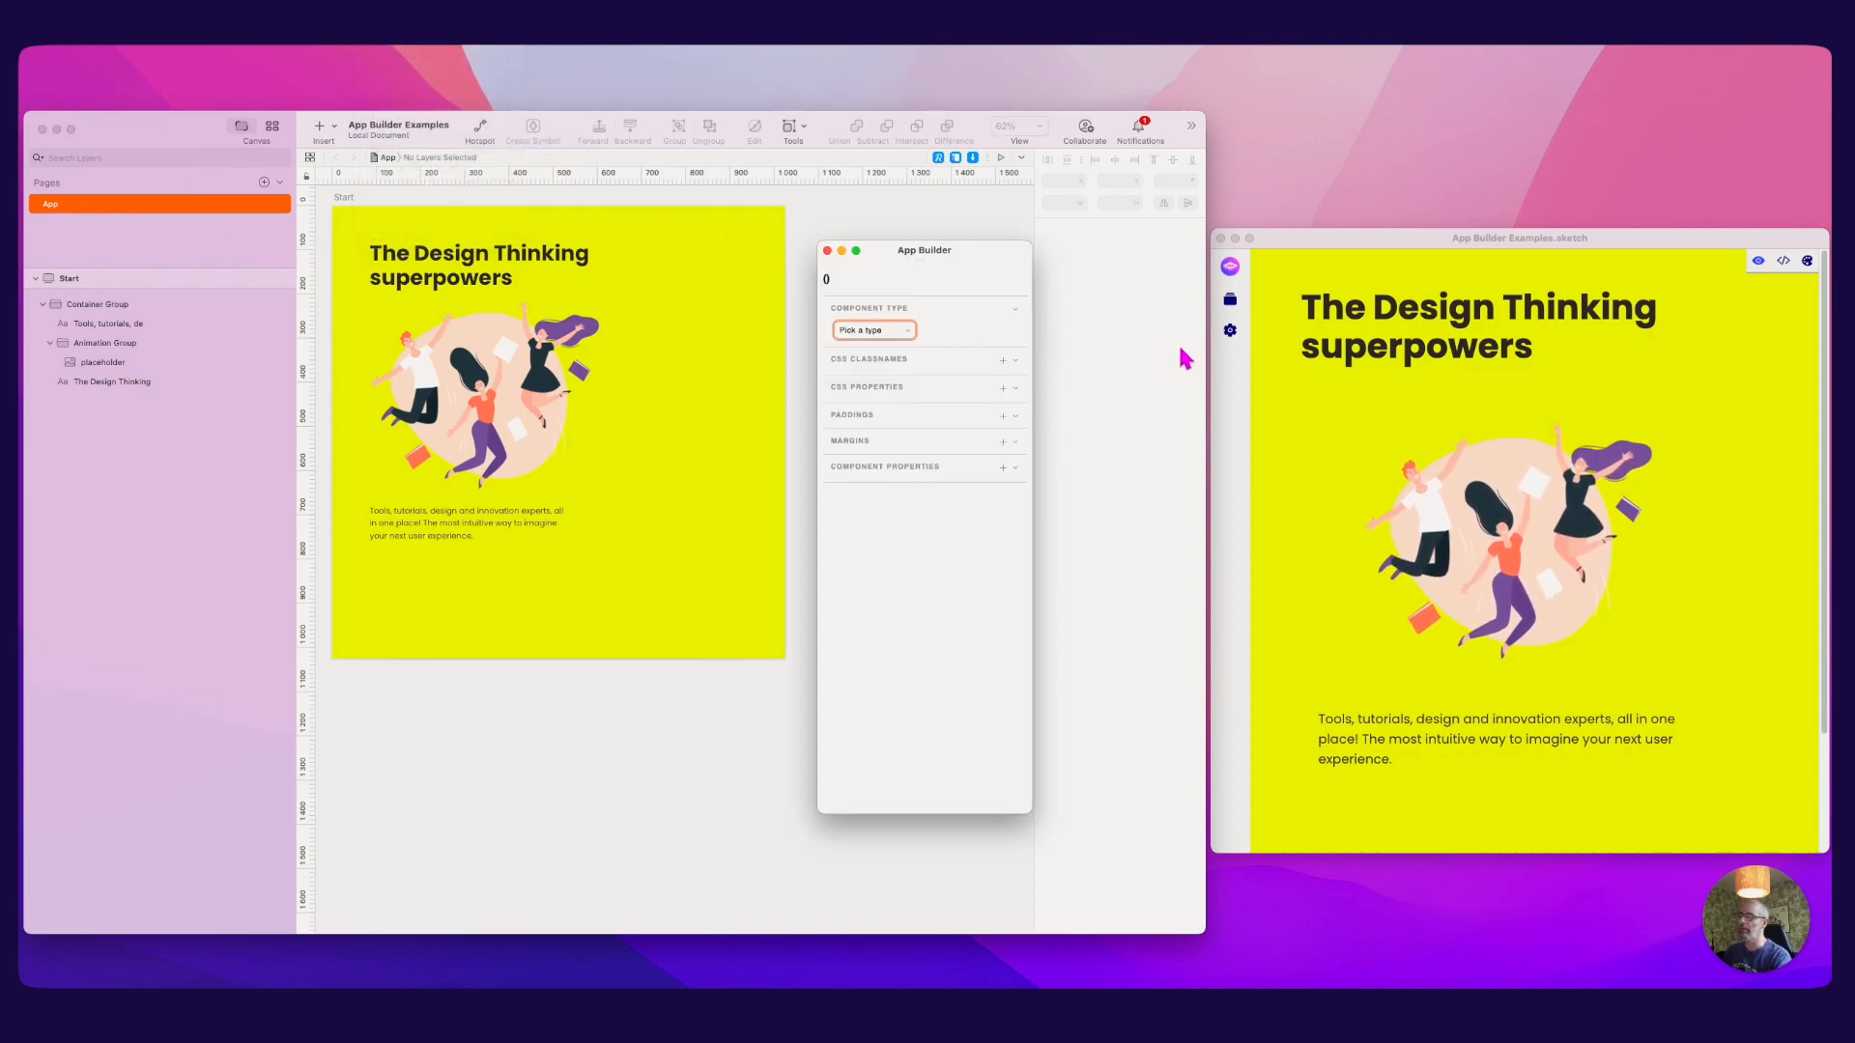
{"action": "left_click_drag", "start_coordinate": [939, 256], "coordinate": [1028, 258]}
{"action": "left_click", "coordinate": [1016, 601]}
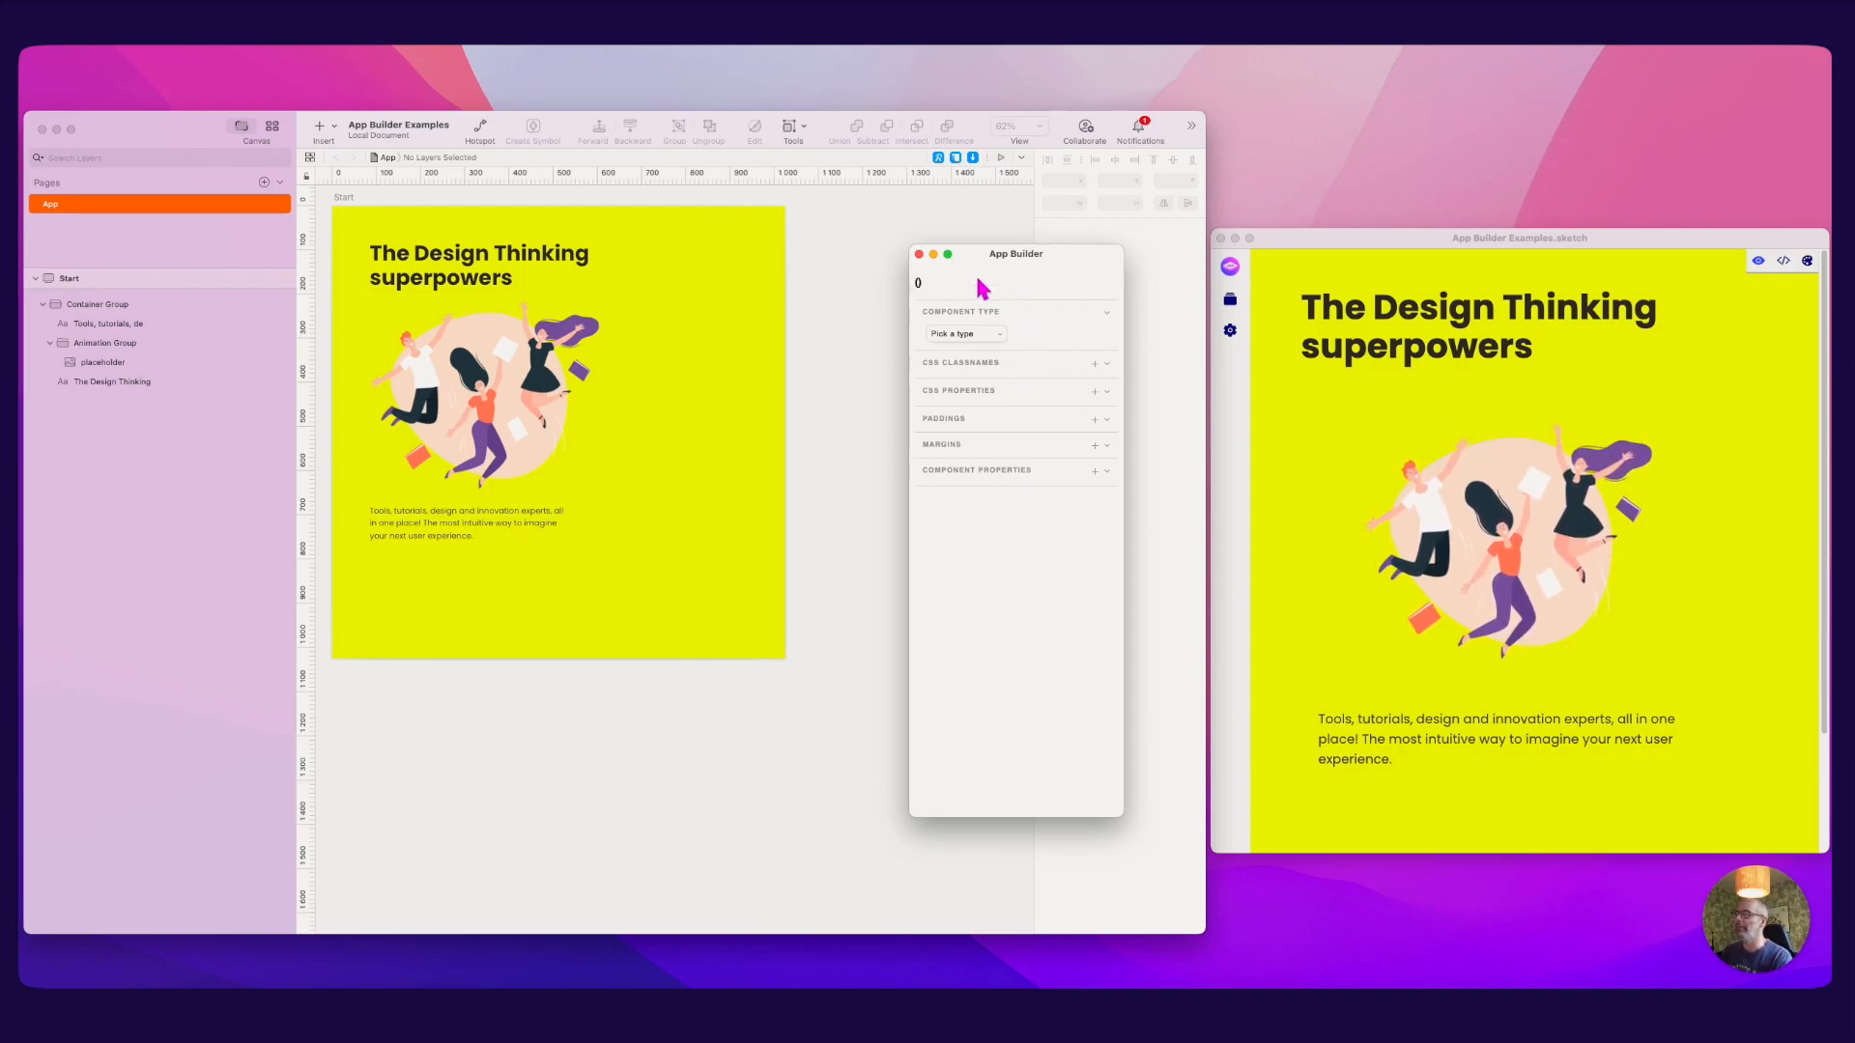
Step: Load the Animation Group's component settings in the App Builder panel and widen the panel to show more of the src property
{"action": "left_click", "coordinate": [124, 346]}
{"action": "left_click", "coordinate": [122, 344]}
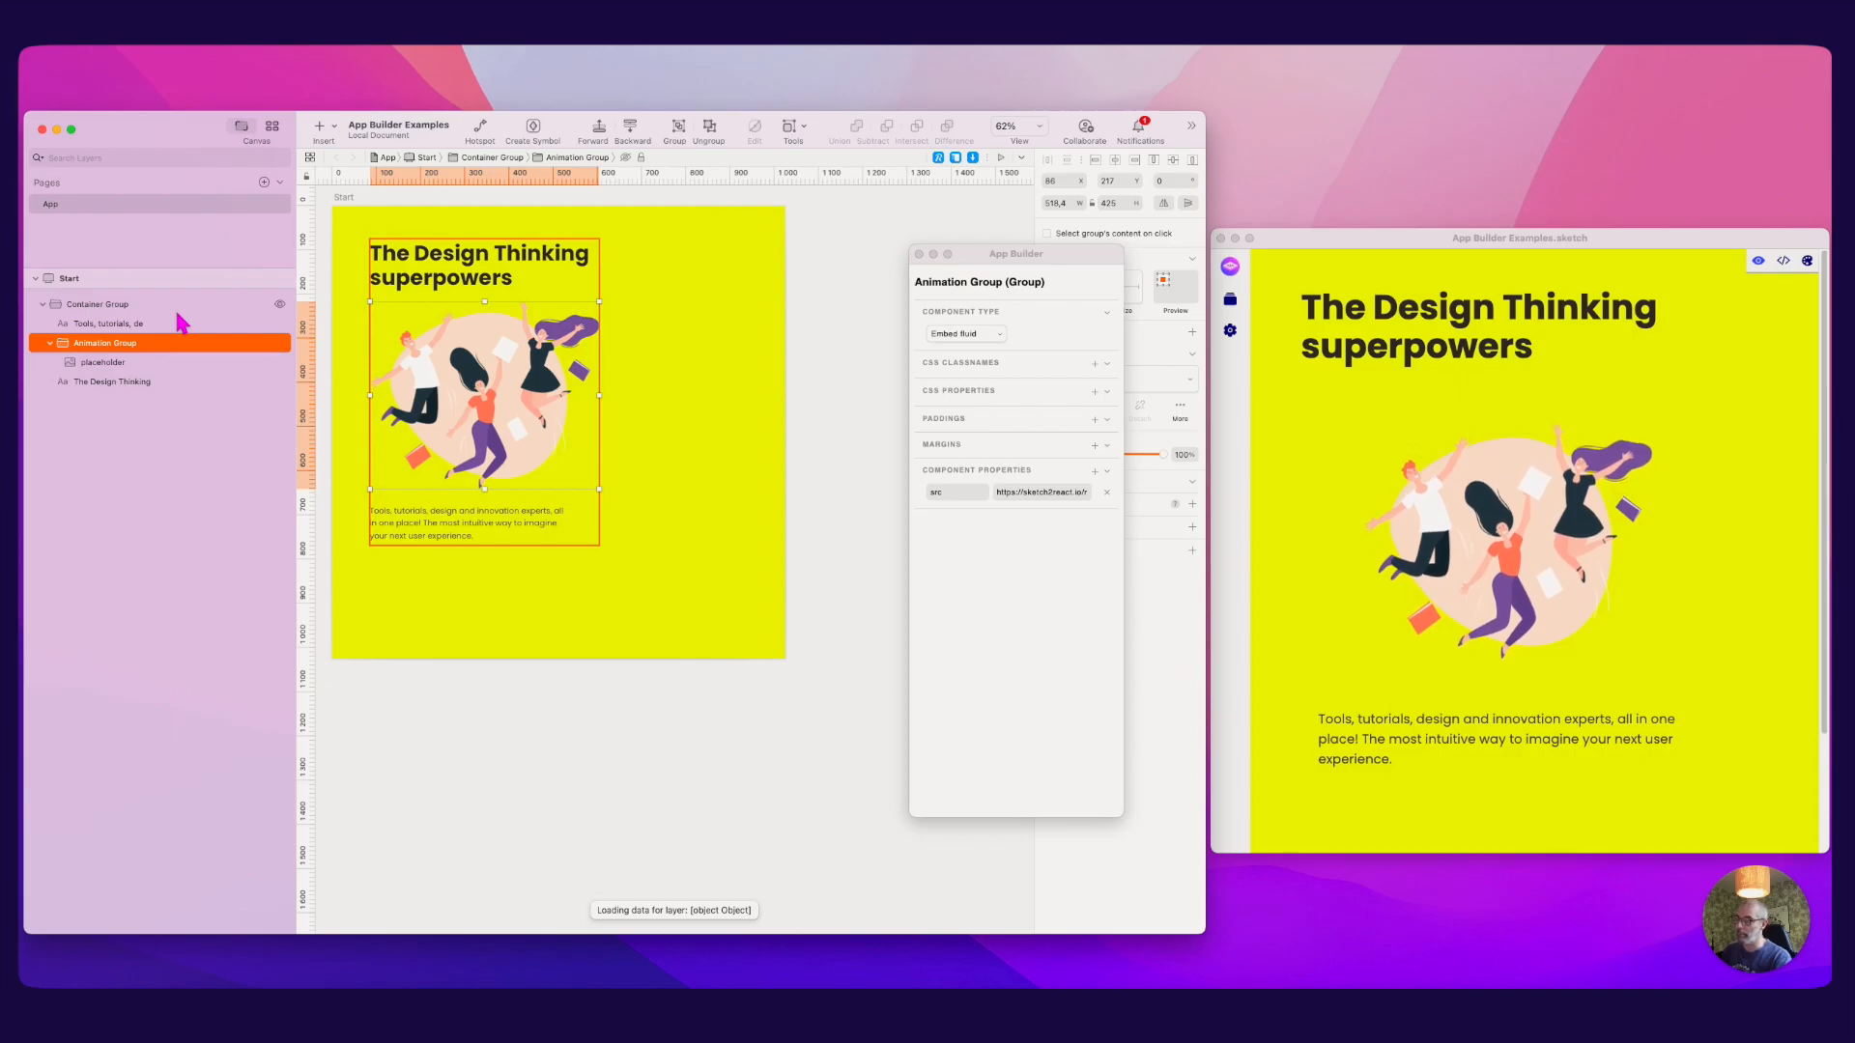
{"action": "left_click_drag", "start_coordinate": [1012, 282], "coordinate": [896, 284]}
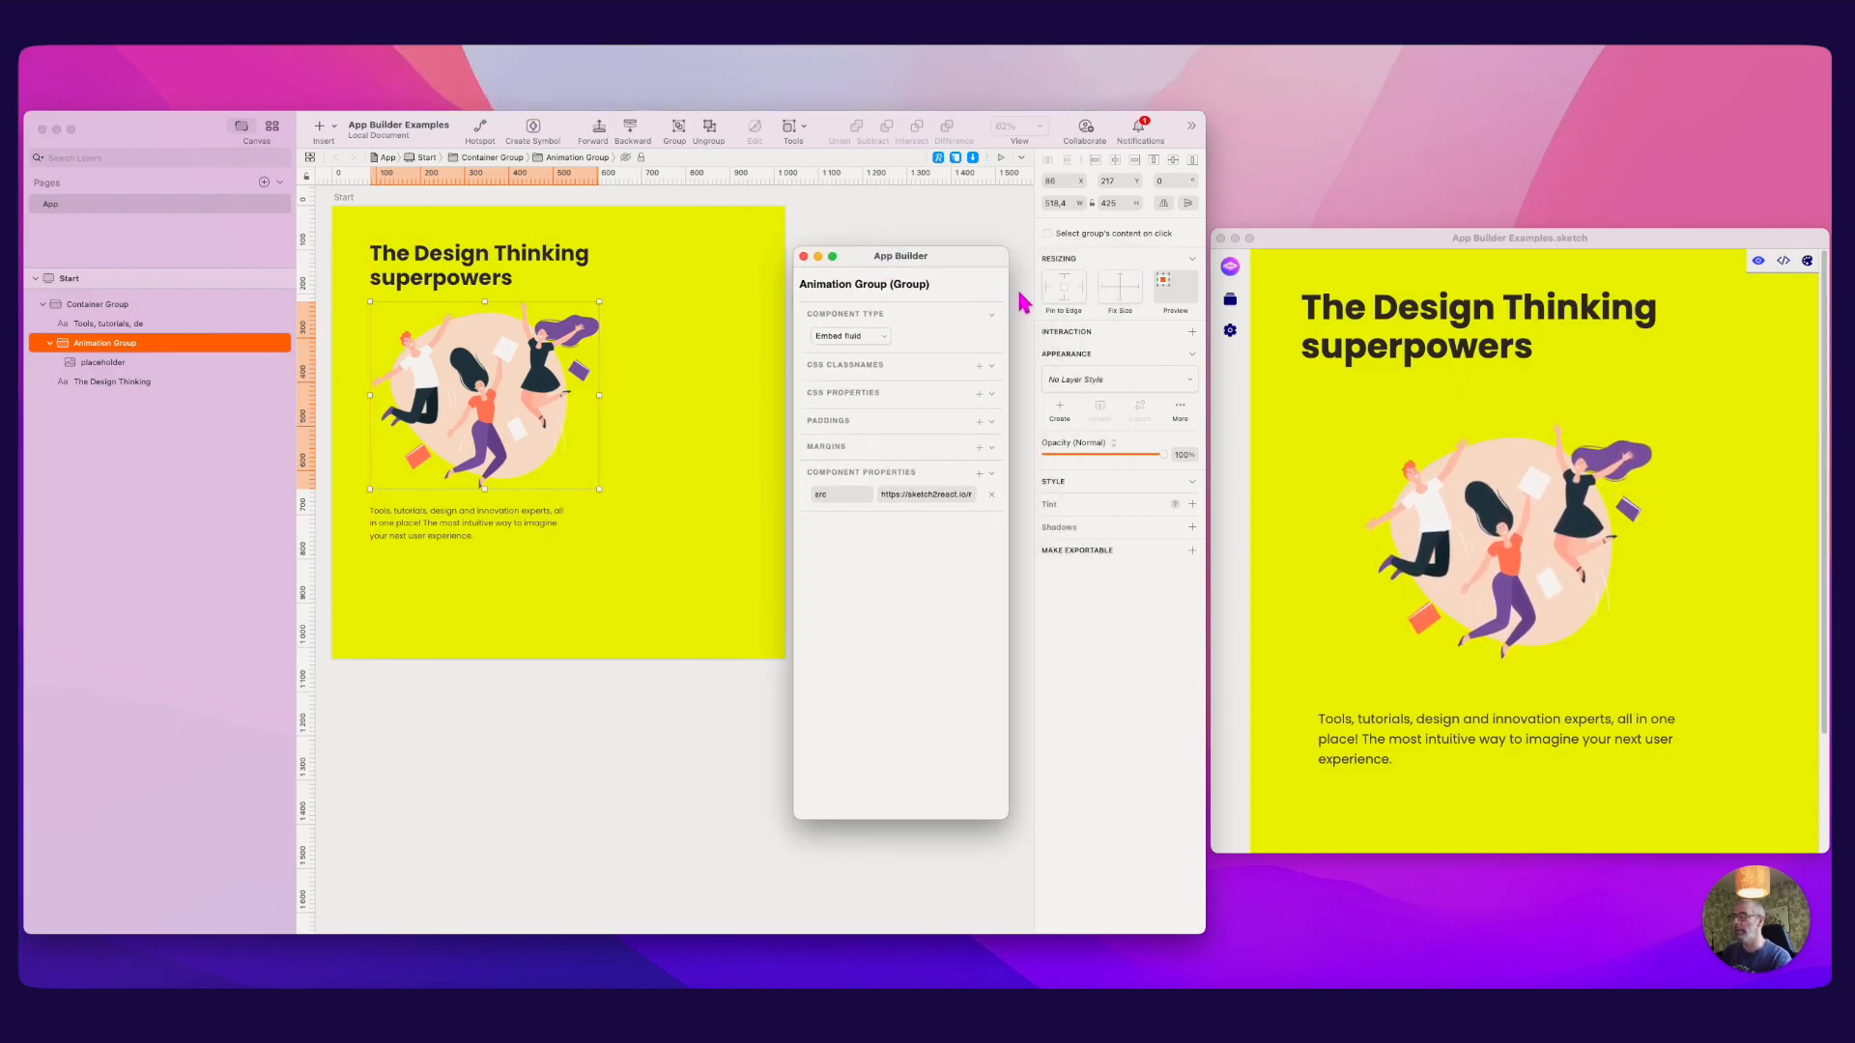
{"action": "left_click_drag", "start_coordinate": [1007, 291], "coordinate": [1128, 295]}
{"action": "left_click_drag", "start_coordinate": [930, 247], "coordinate": [969, 238]}
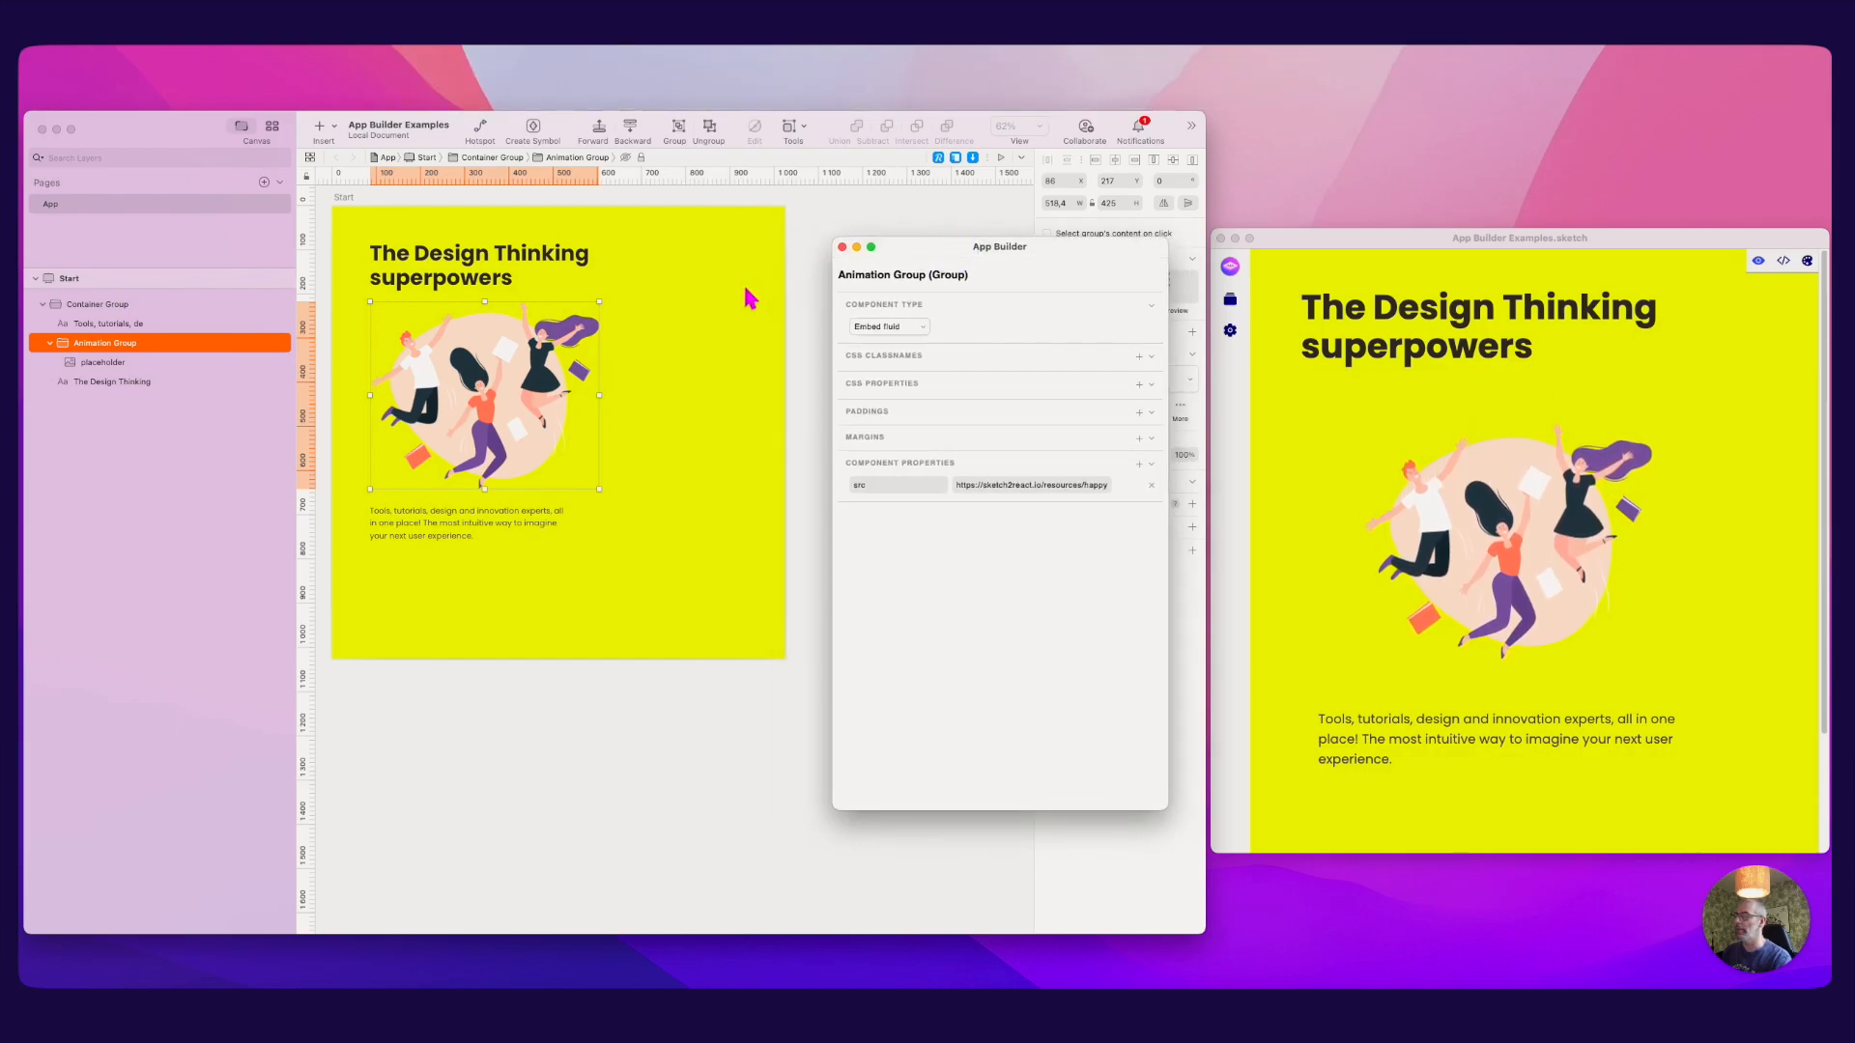
{"action": "left_click", "coordinate": [814, 267]}
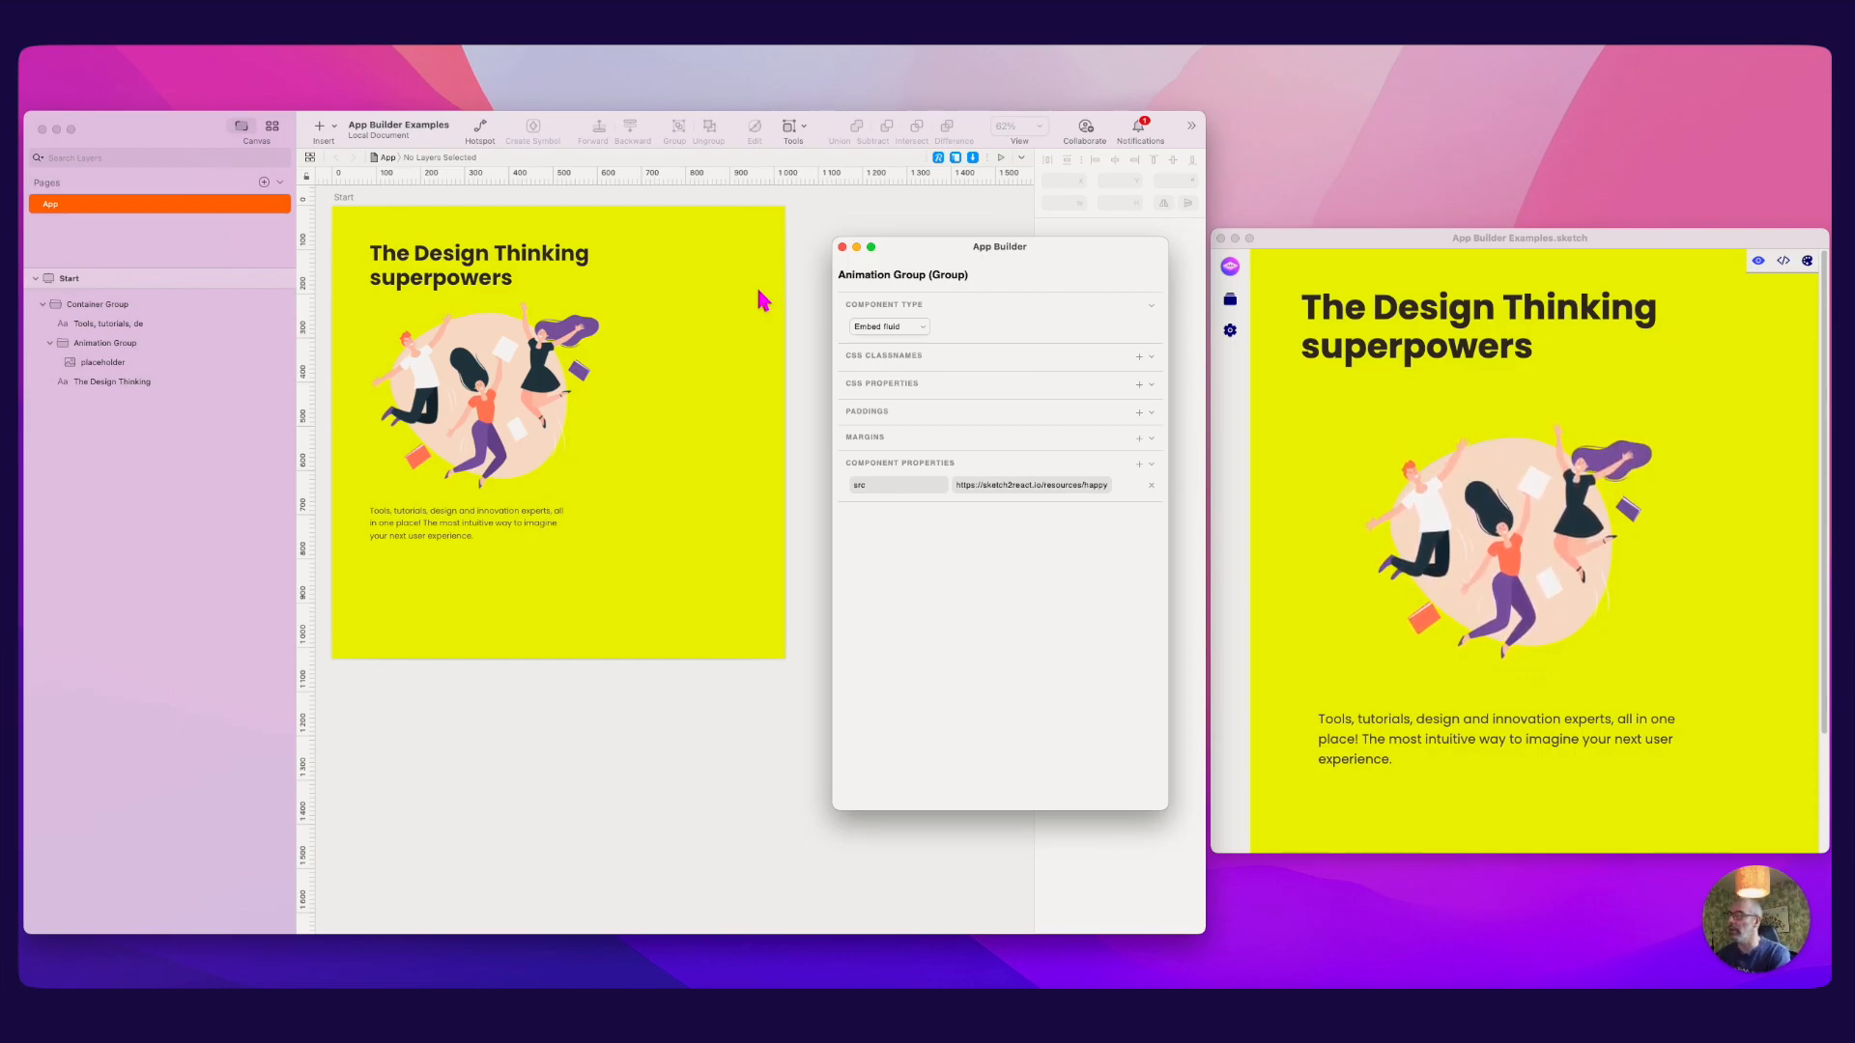
{"action": "left_click_drag", "start_coordinate": [906, 246], "coordinate": [888, 247]}
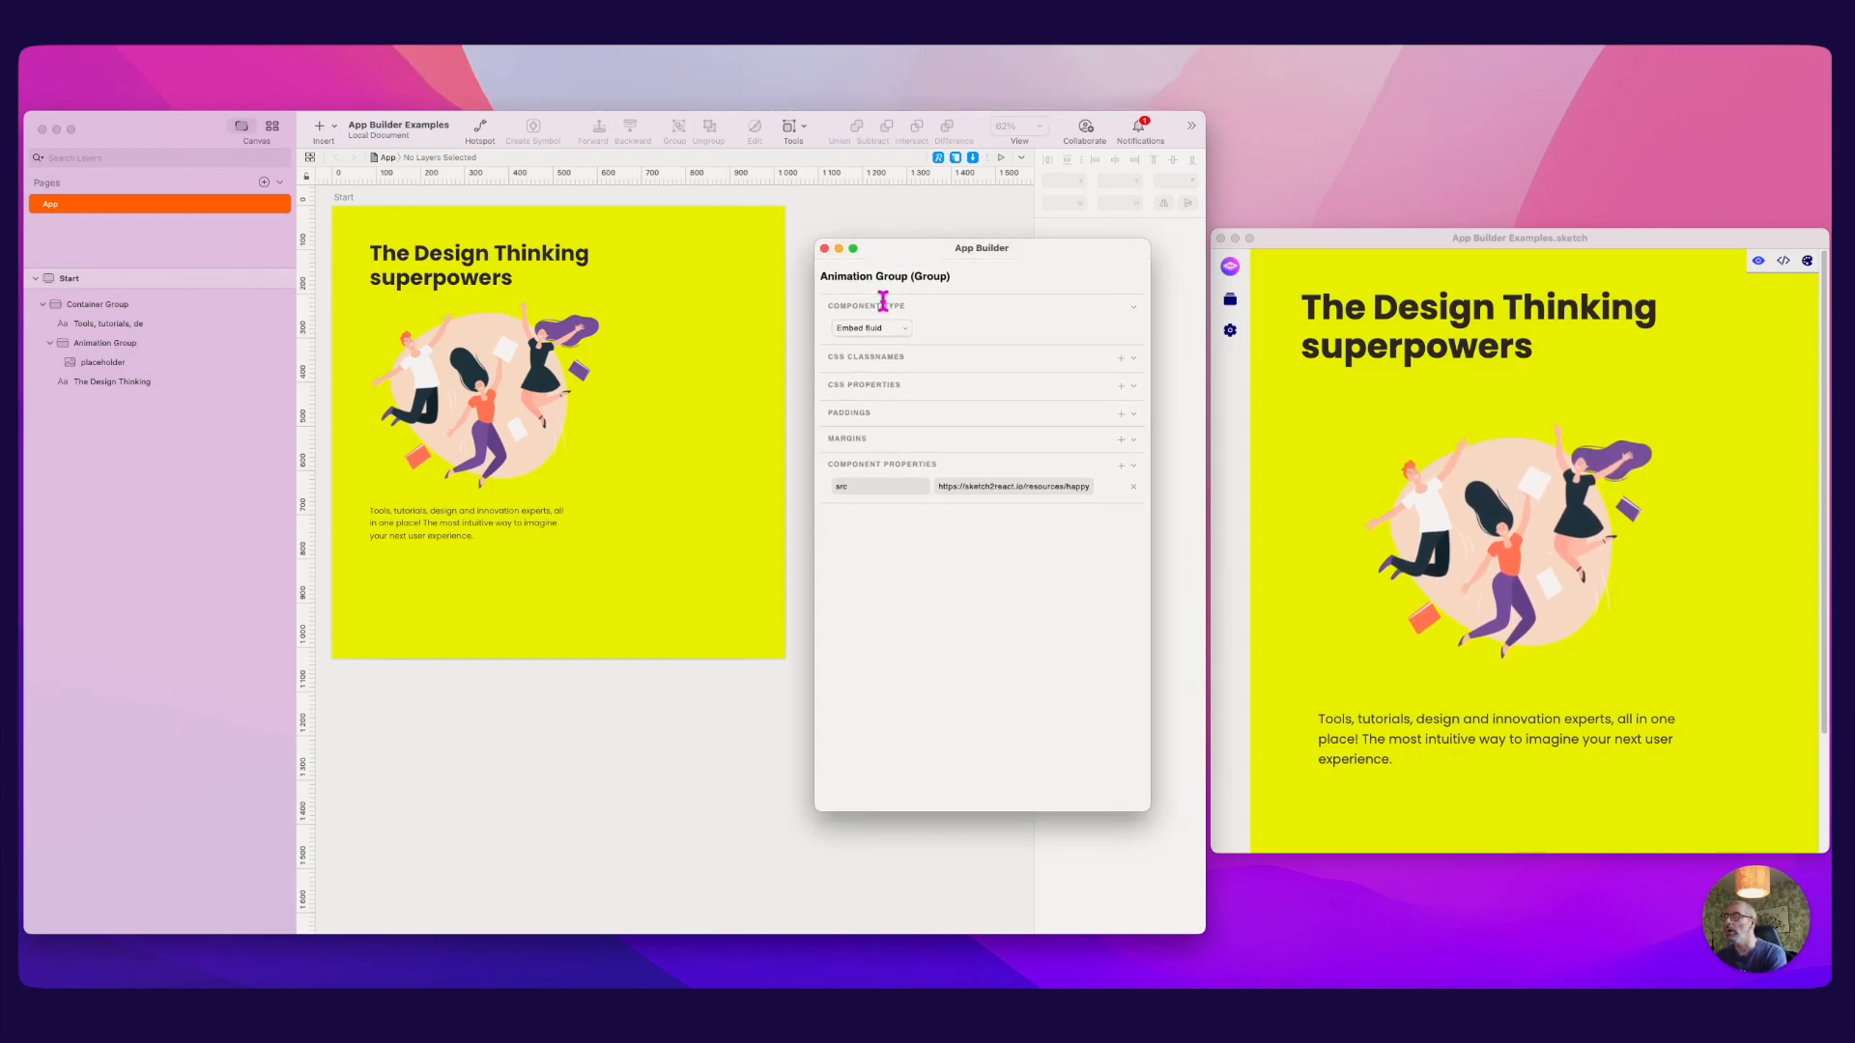
Step: Load the Container Group's component settings and move the App Builder panel off the document window
{"action": "left_click", "coordinate": [1686, 388]}
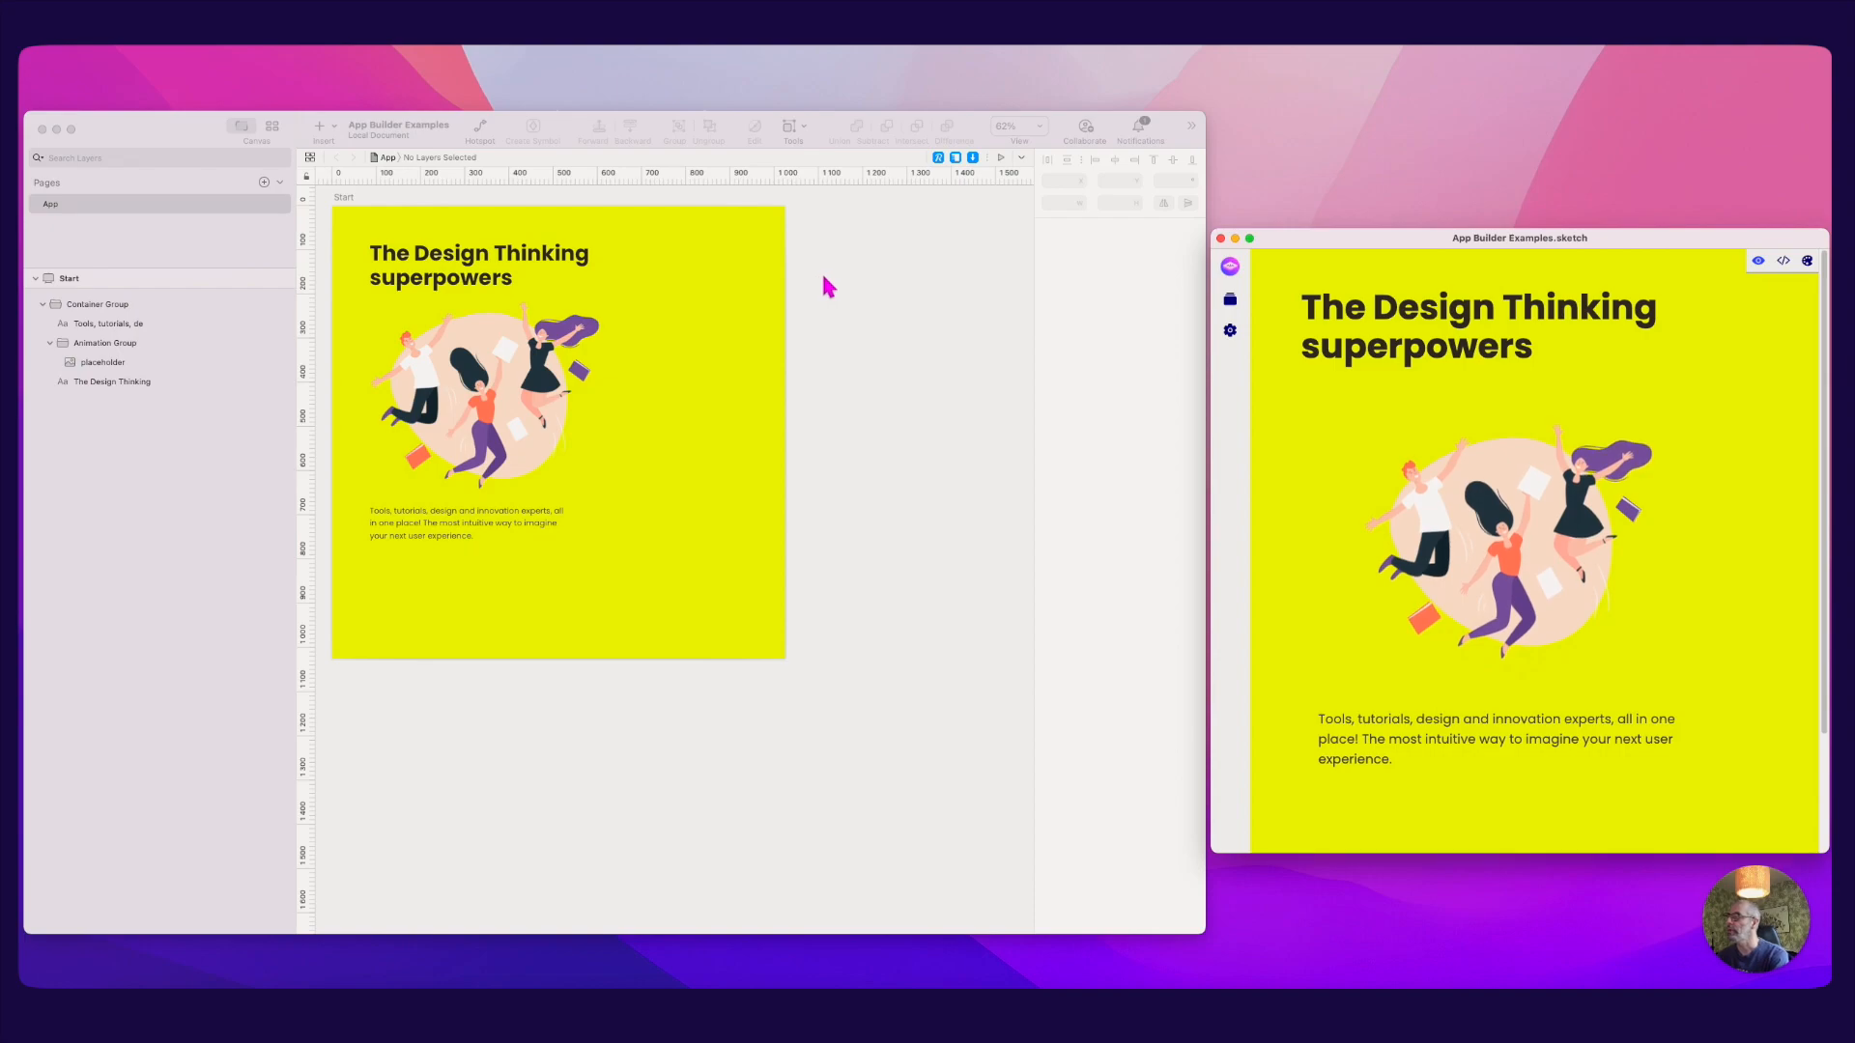
{"action": "left_click", "coordinate": [682, 295]}
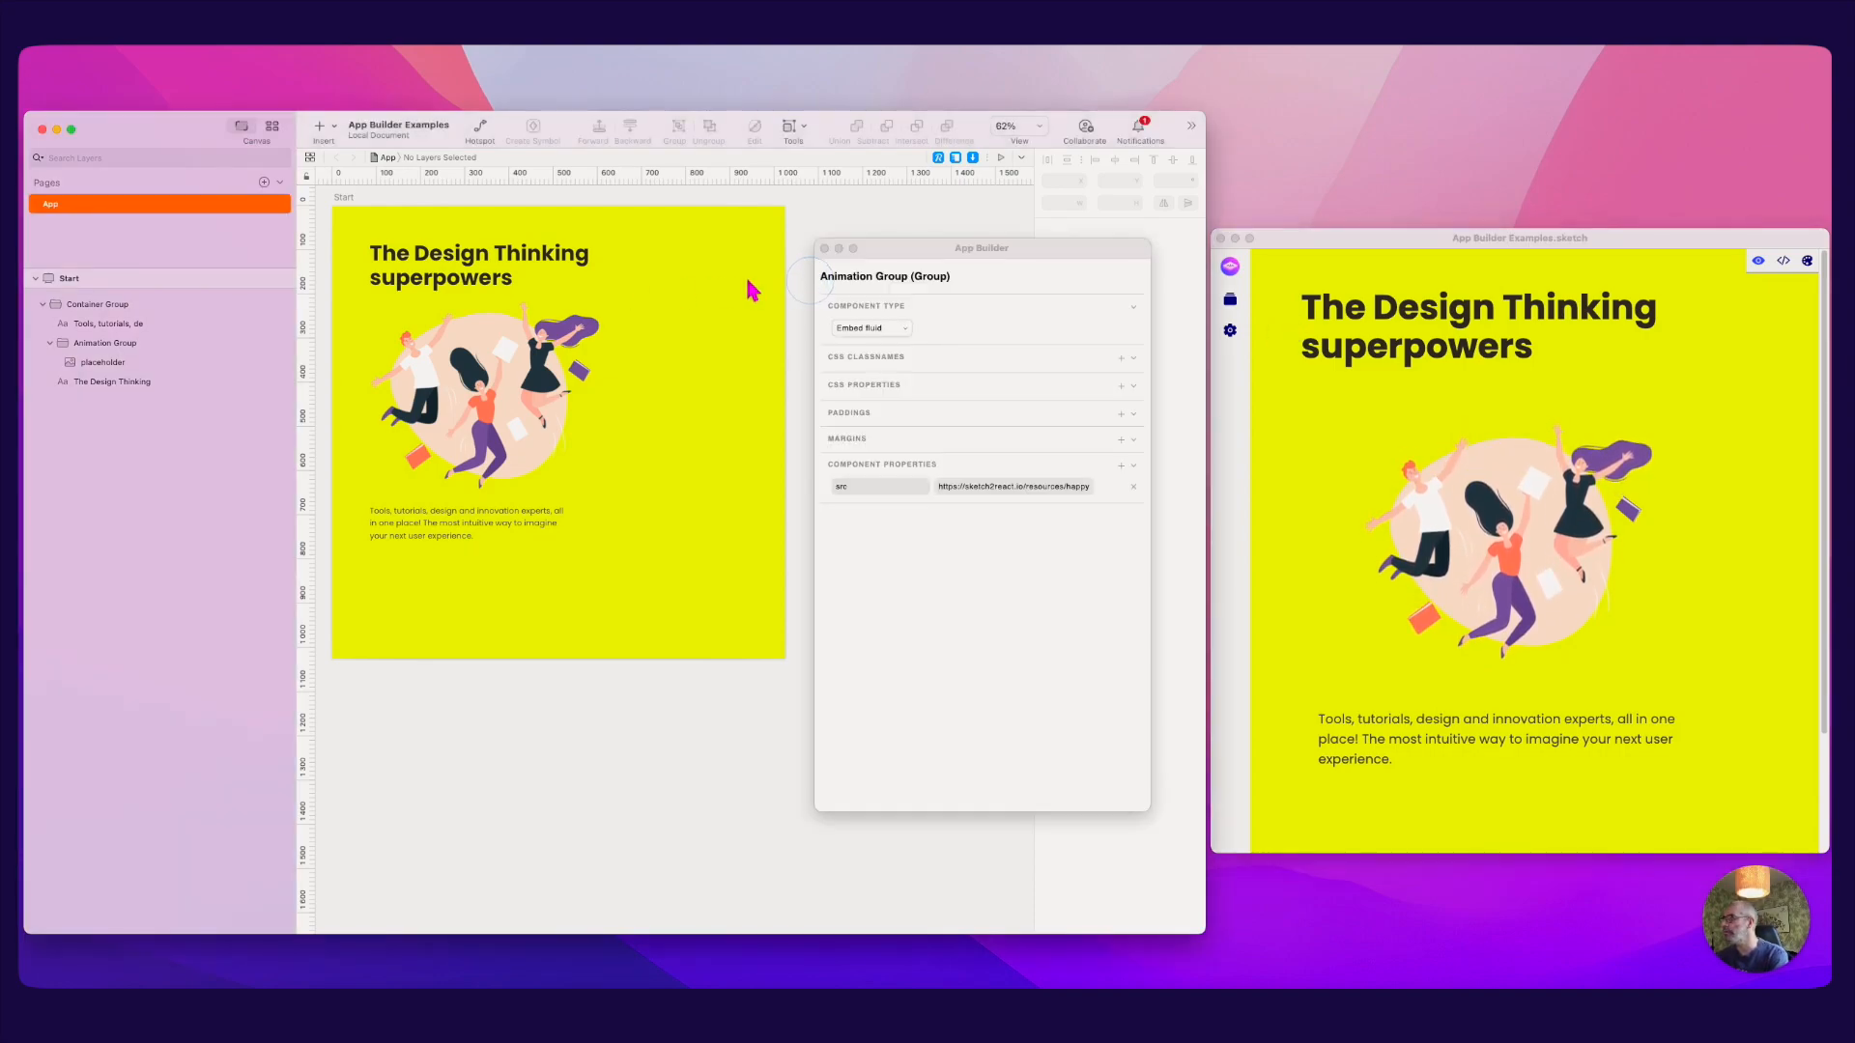
{"action": "left_click", "coordinate": [463, 276]}
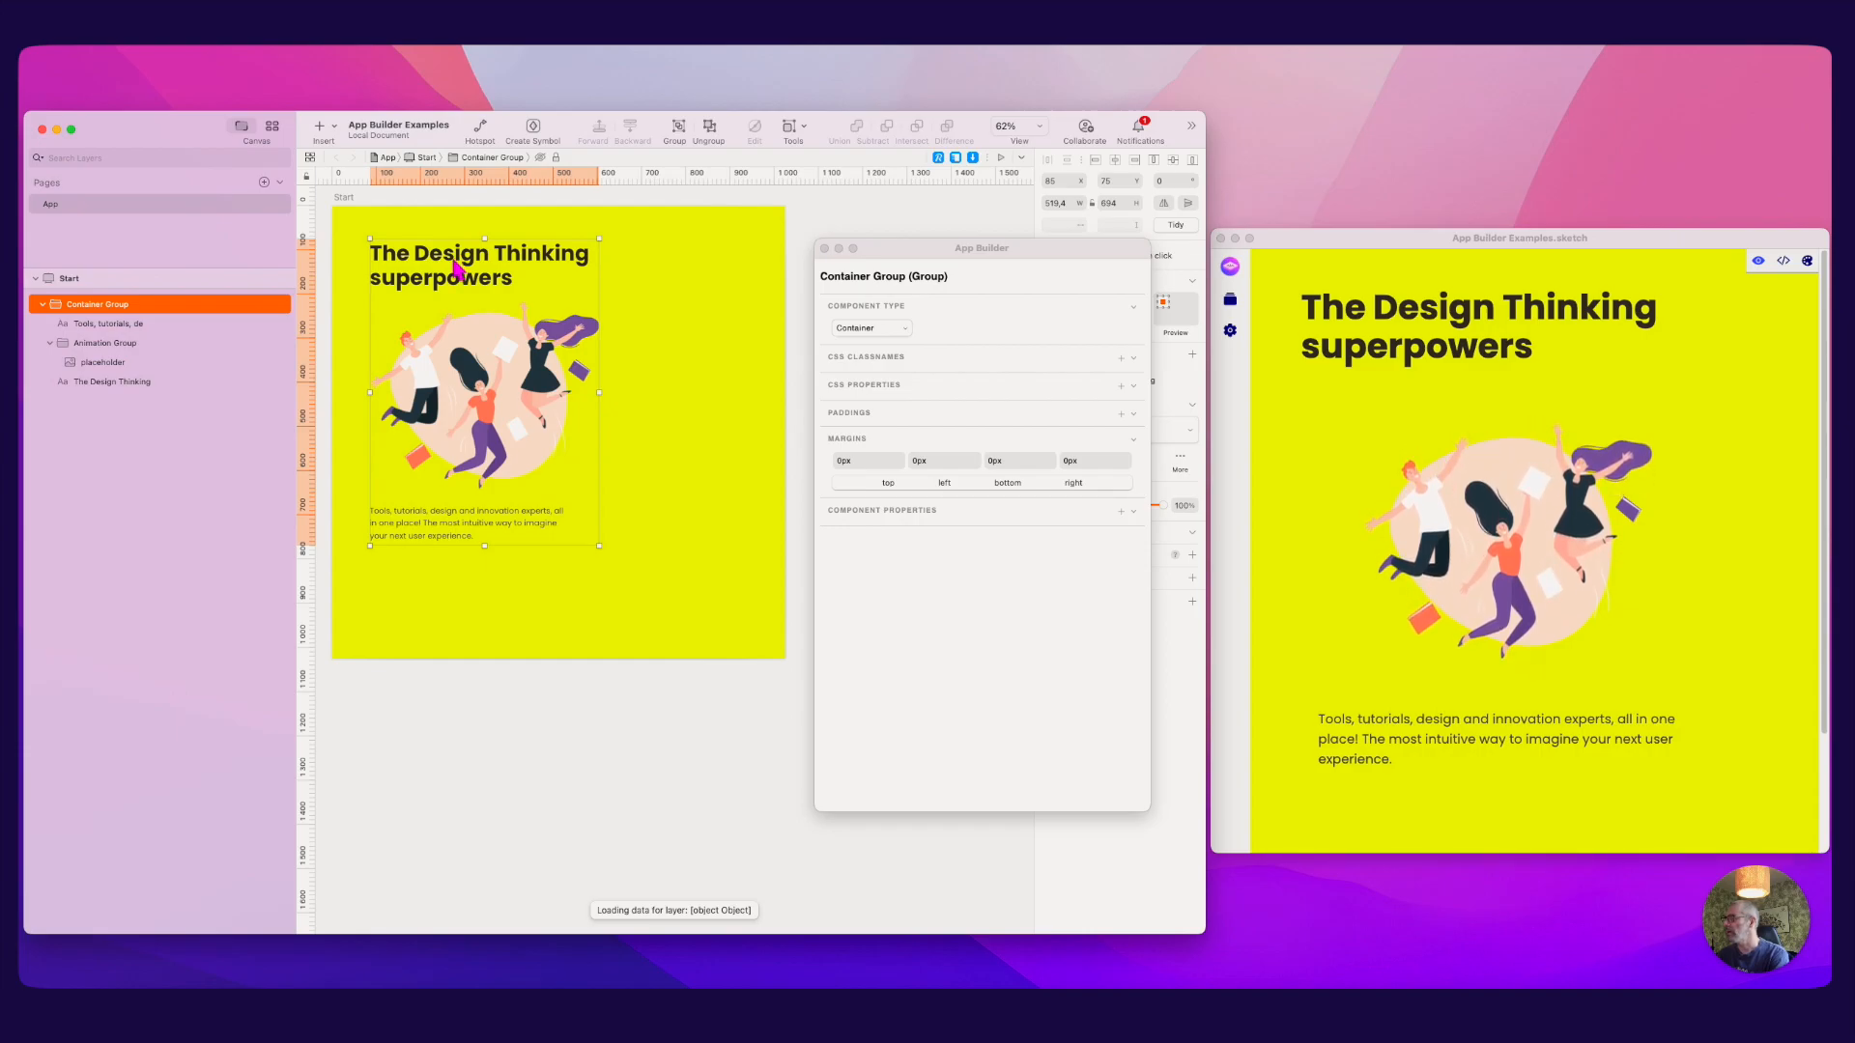
{"action": "left_click", "coordinate": [912, 249]}
{"action": "left_click_drag", "start_coordinate": [881, 259], "coordinate": [1319, 307]}
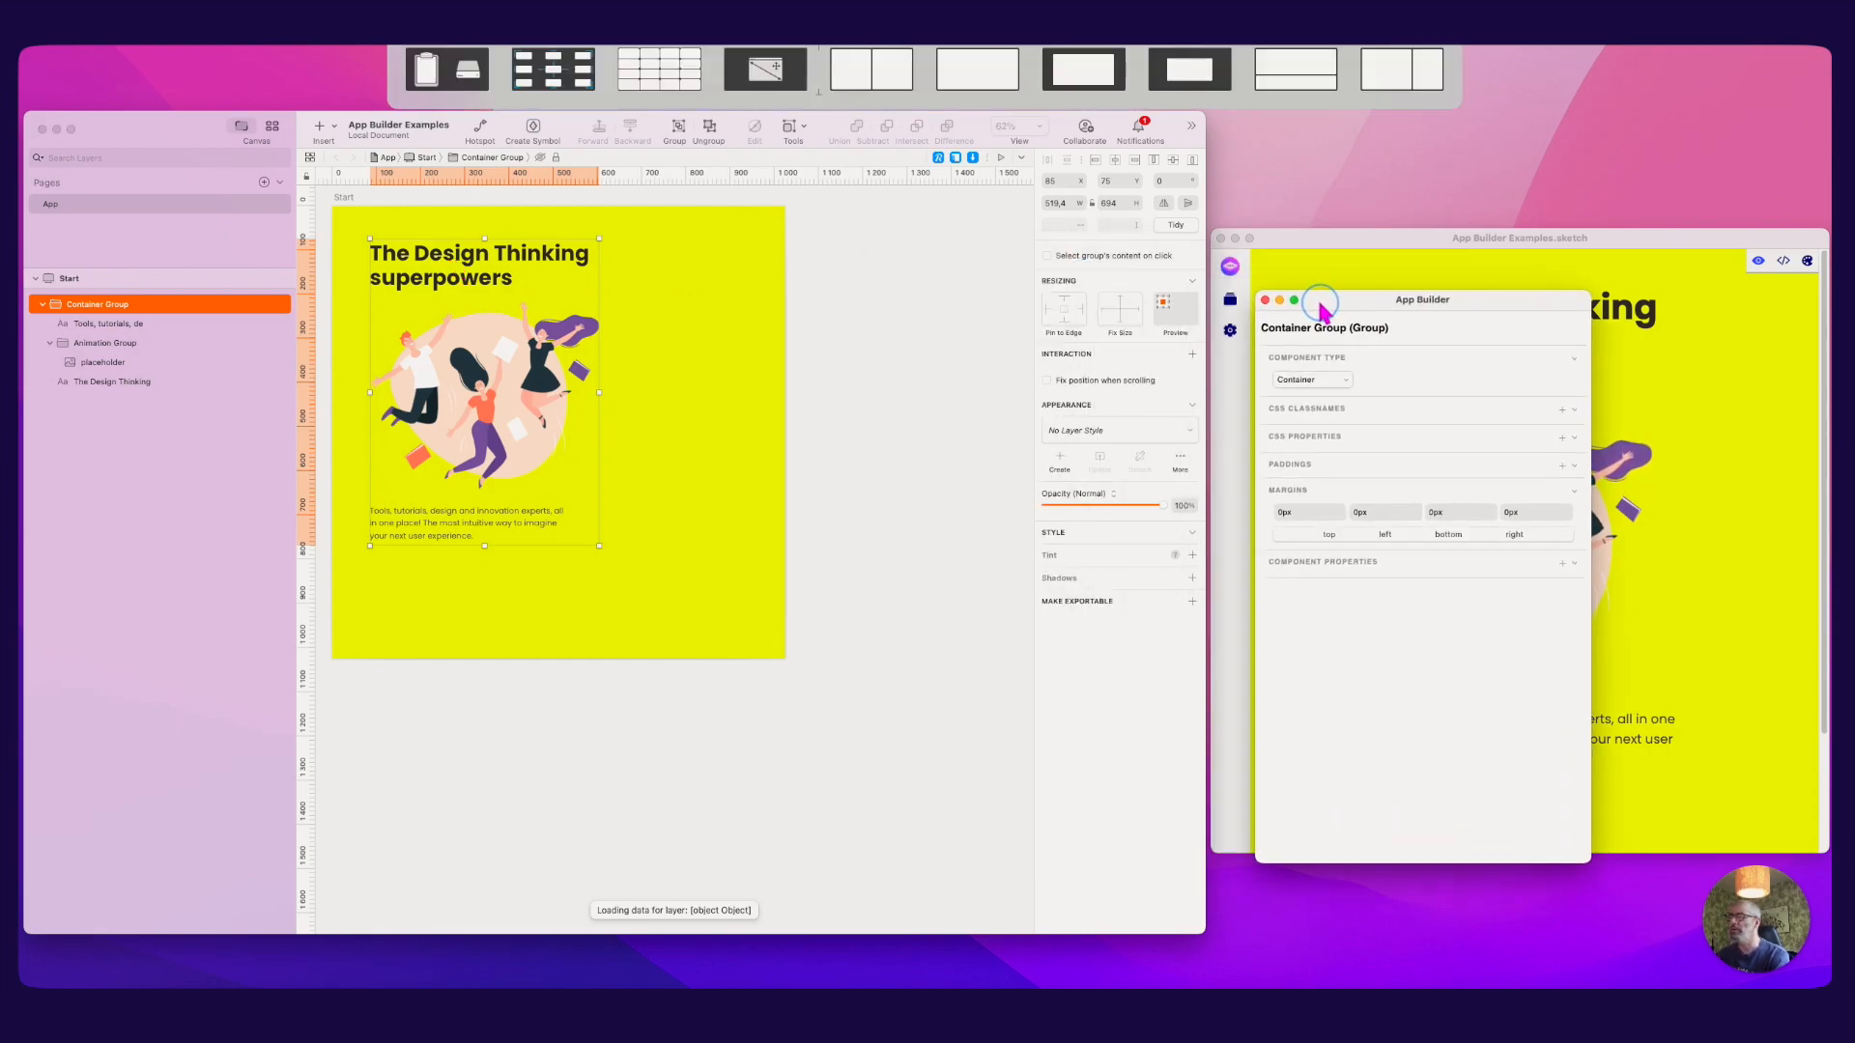
{"action": "left_click", "coordinate": [879, 324]}
Step: Duplicate the Start artboard and delete the container group with its contents from the copy
{"action": "scroll", "coordinate": [873, 399], "scroll_direction": "down", "scroll_amount": 5}
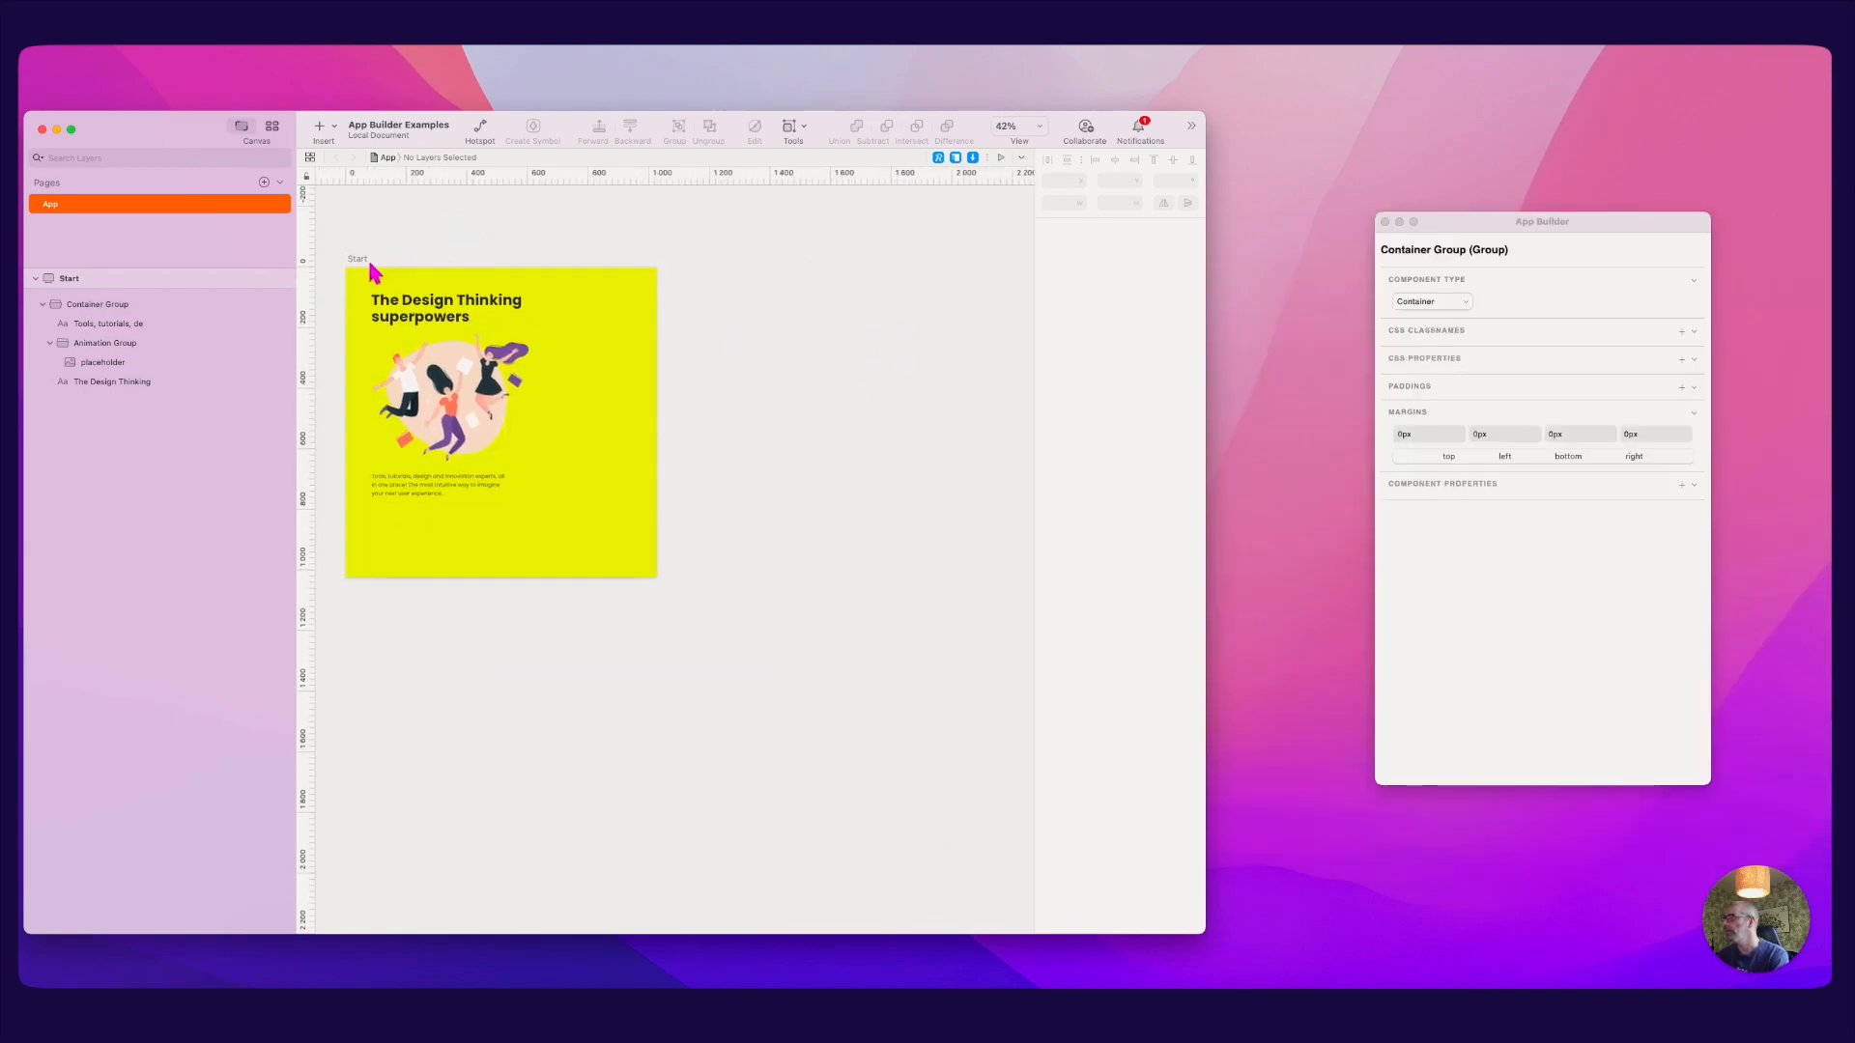
{"action": "left_click", "coordinate": [356, 259]}
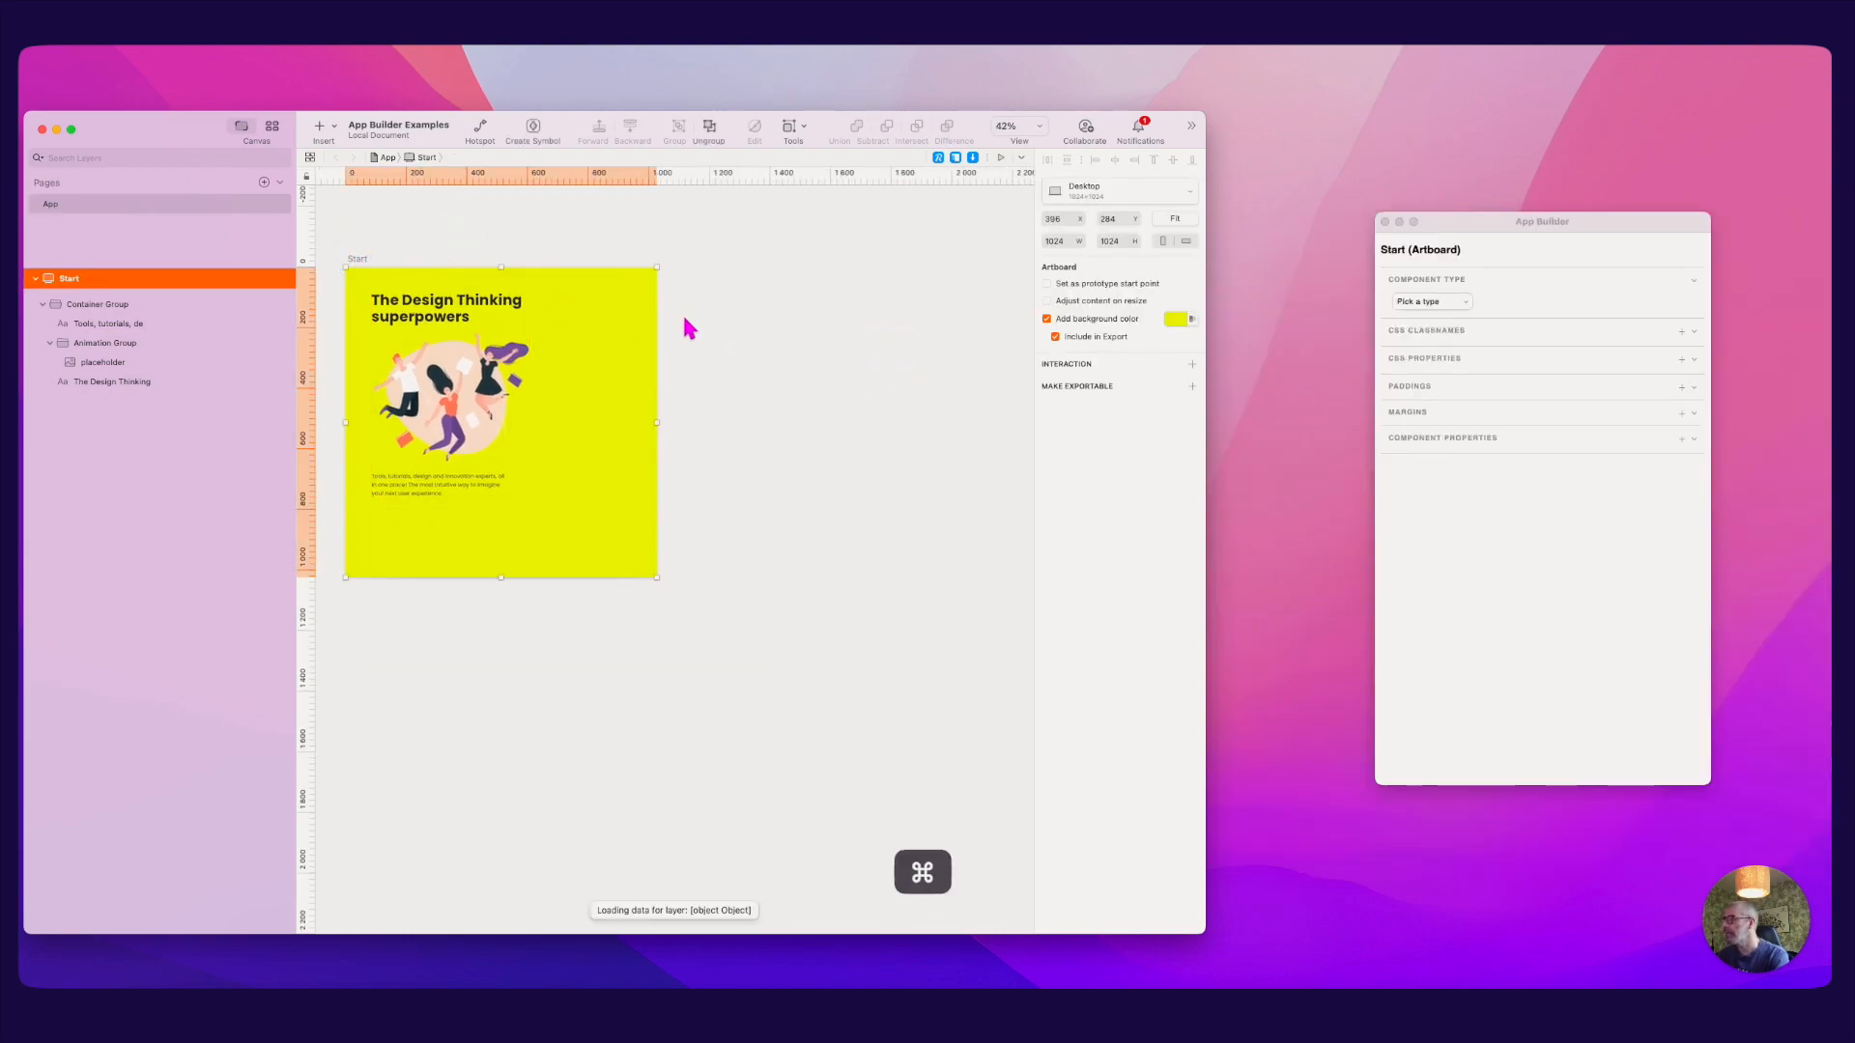
{"action": "key", "text": "super+d"}
{"action": "left_click_drag", "start_coordinate": [604, 348], "coordinate": [789, 278]}
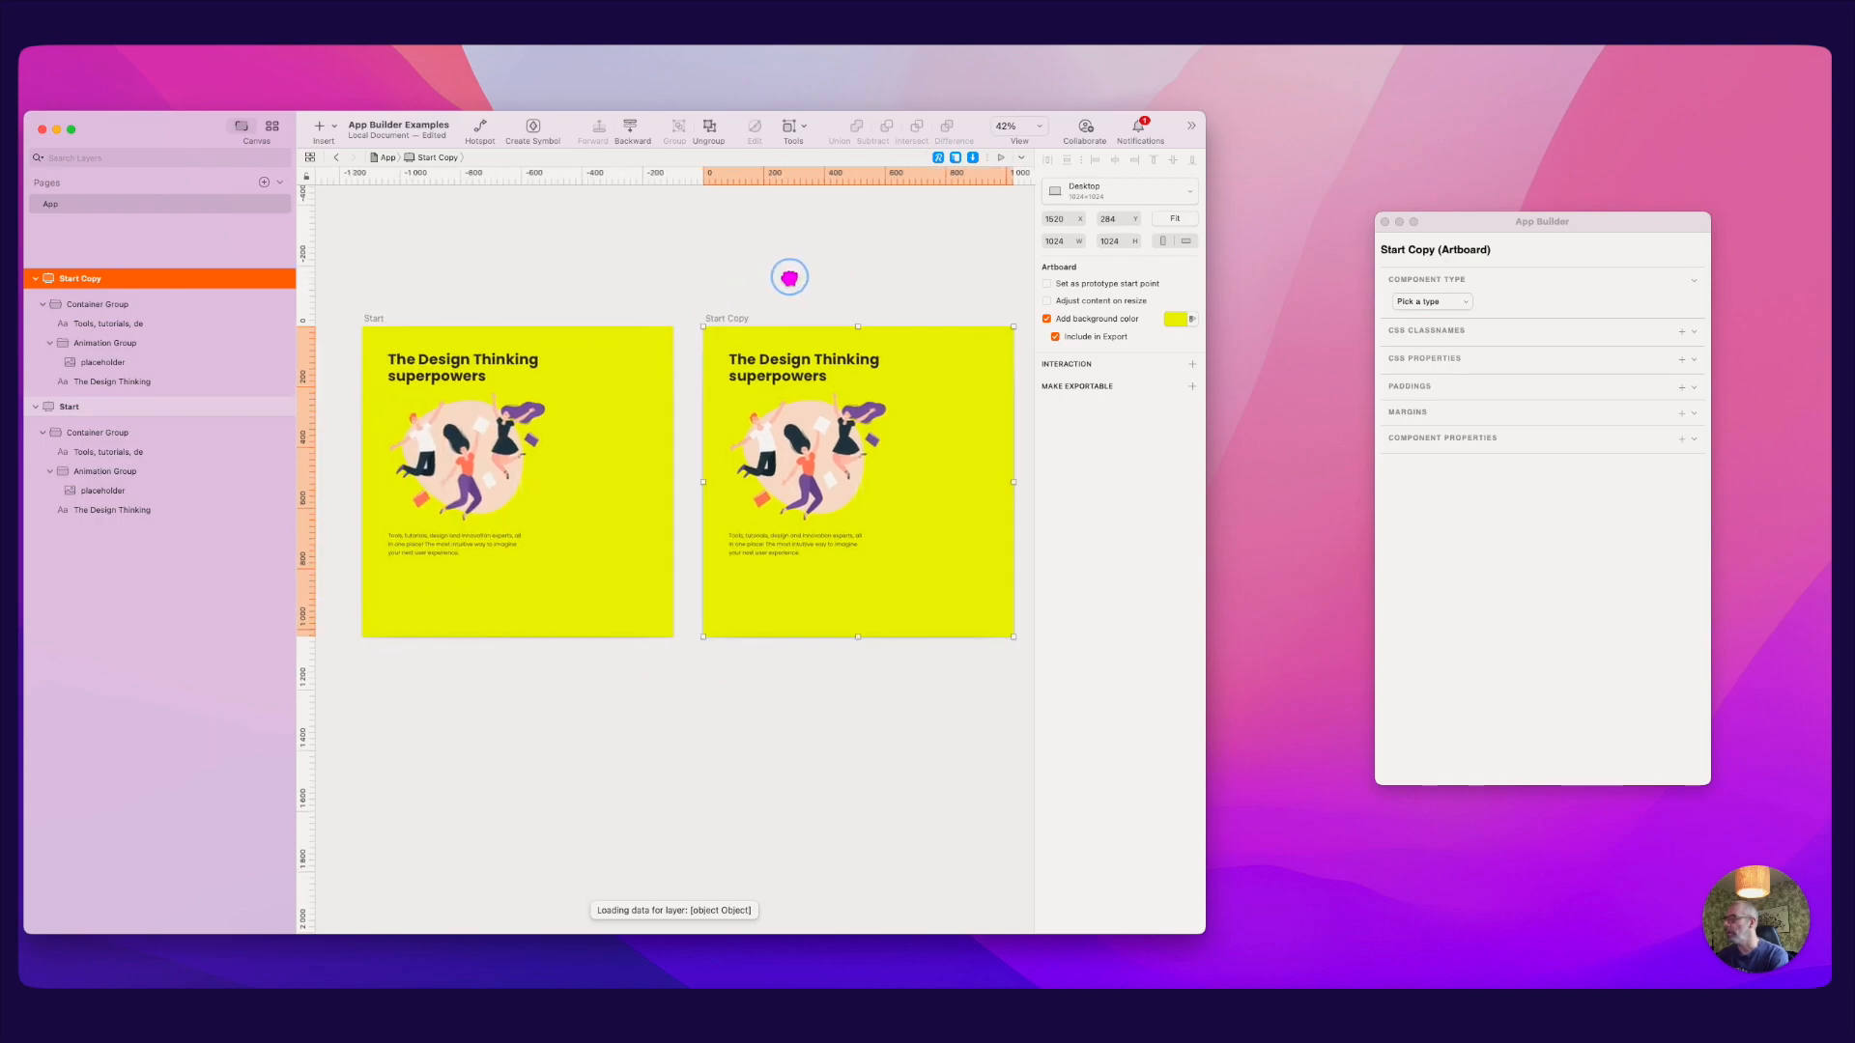
{"action": "left_click", "coordinate": [778, 353]}
{"action": "key", "text": "BackSpace"}
Step: Set the duplicated artboard's background color to bright green (#42FF97)
{"action": "left_click", "coordinate": [725, 318]}
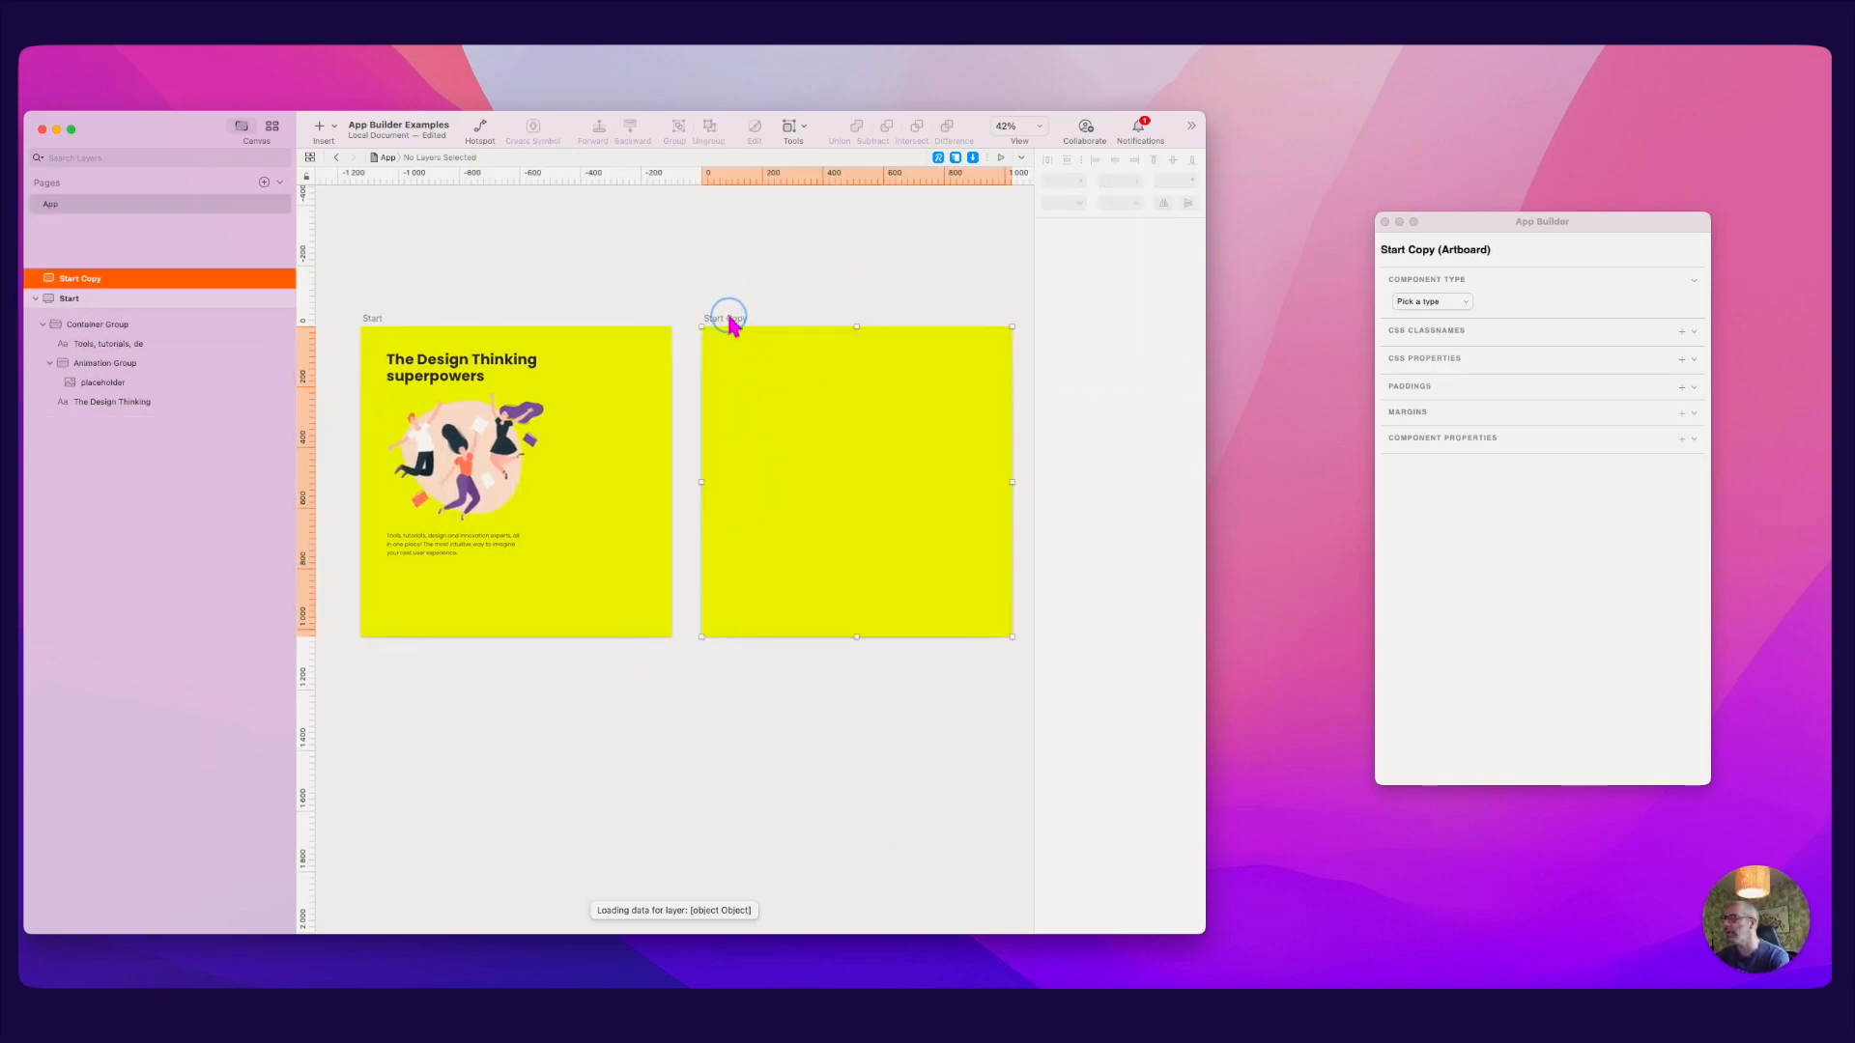
{"action": "left_click", "coordinate": [1176, 319]}
{"action": "left_click", "coordinate": [1129, 576]}
{"action": "left_click", "coordinate": [1110, 577]}
{"action": "left_click", "coordinate": [1092, 578]}
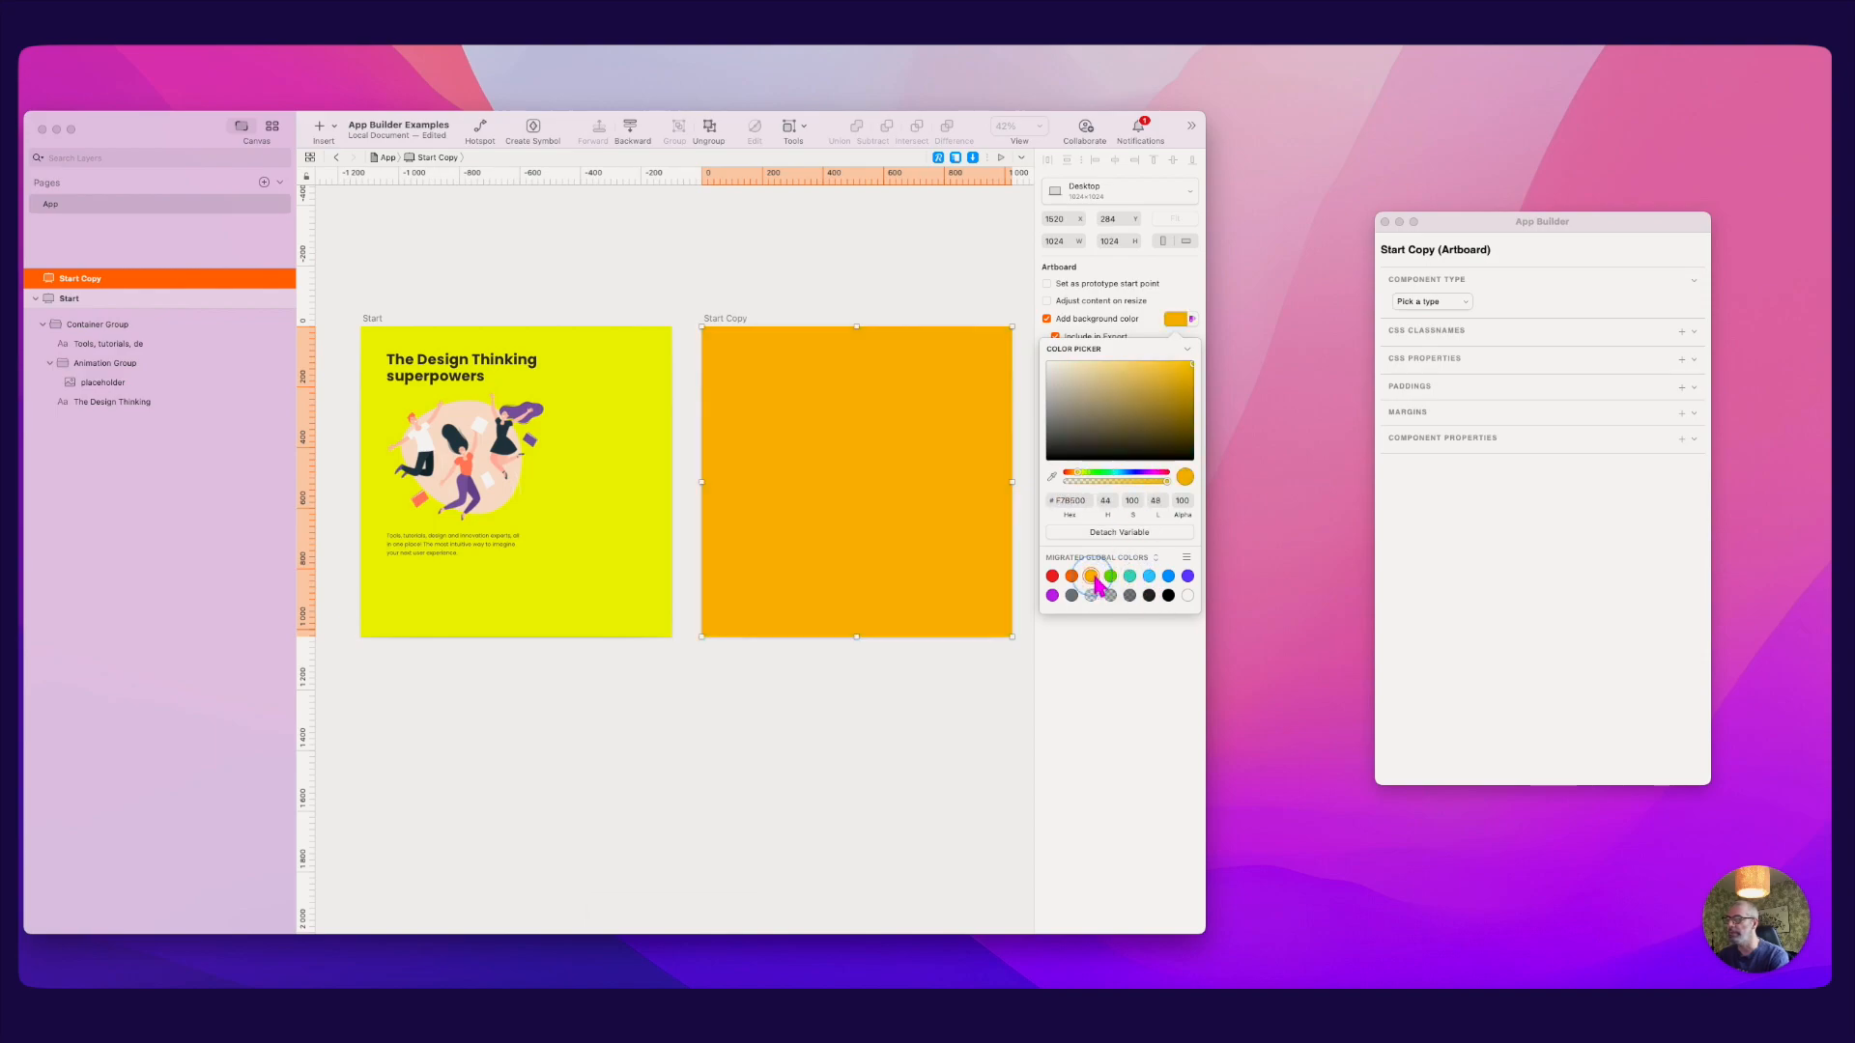
{"action": "mouse_move", "coordinate": [1179, 362]}
{"action": "left_mouse_down"}
{"action": "mouse_move", "coordinate": [1126, 360]}
{"action": "mouse_move", "coordinate": [1159, 362]}
{"action": "left_mouse_up"}
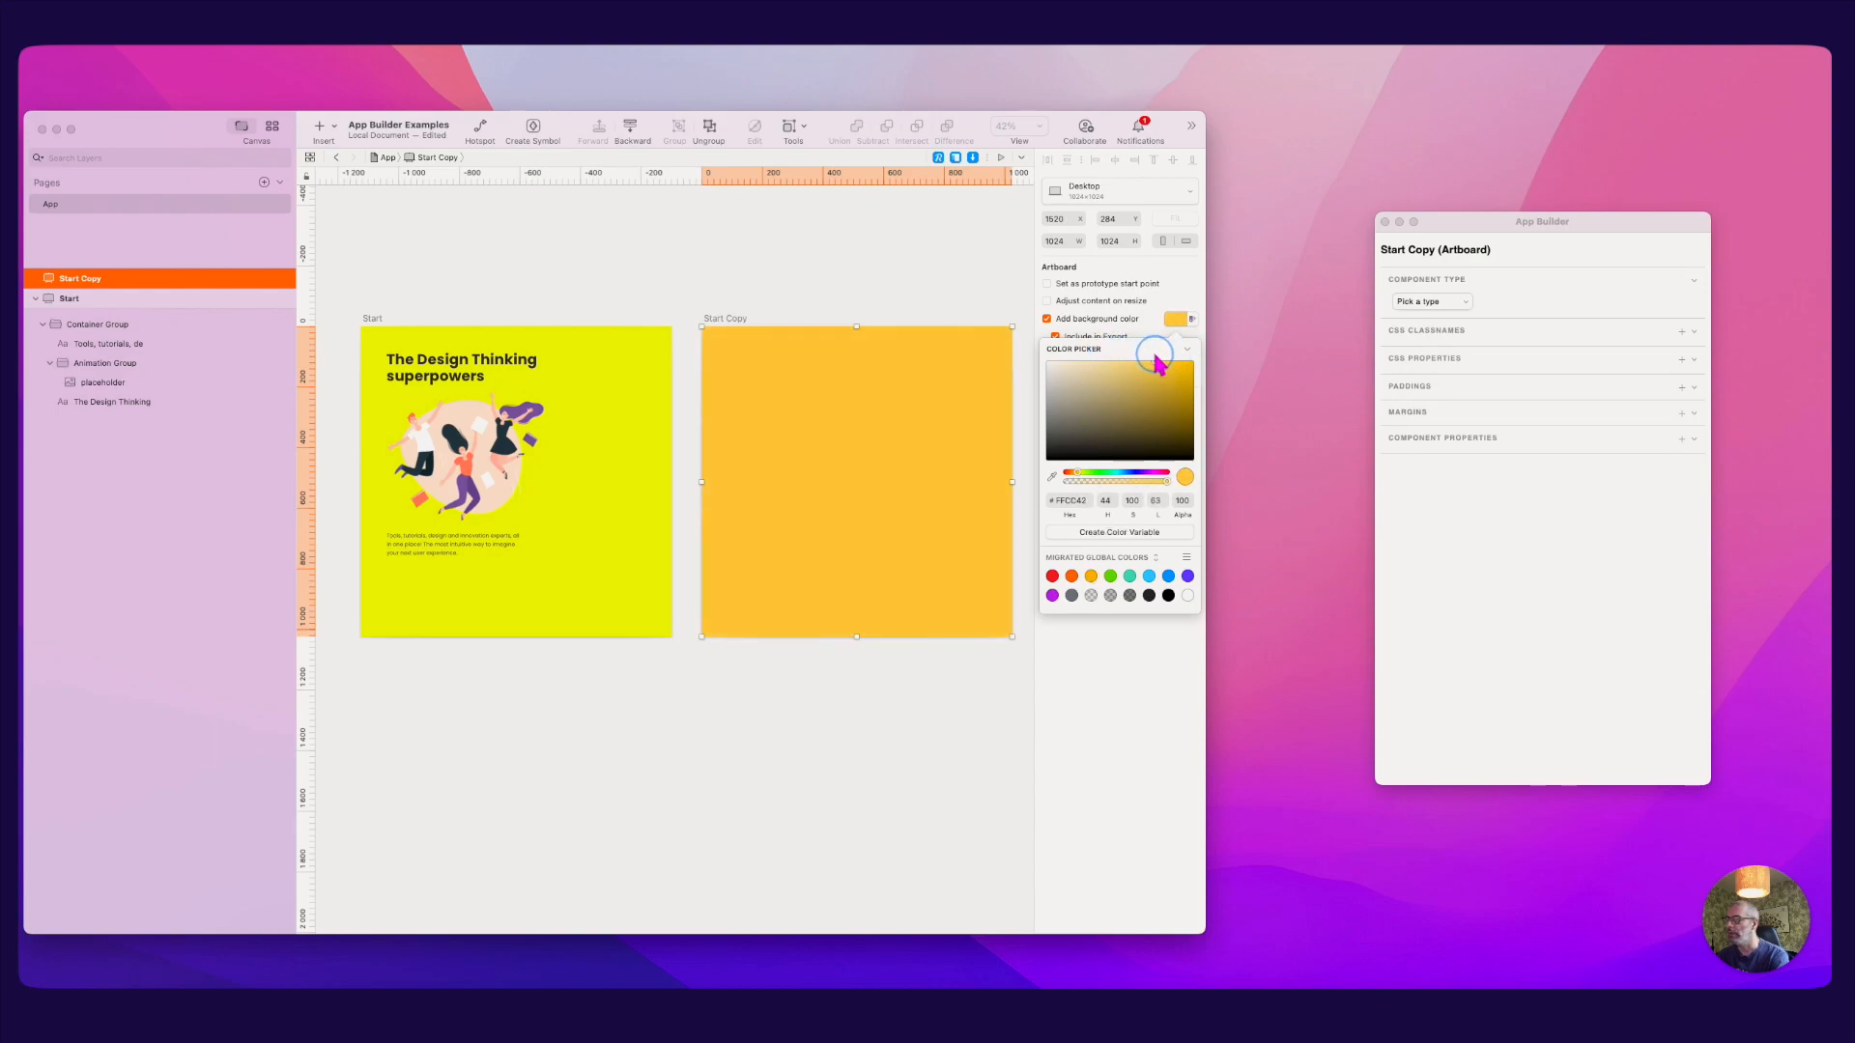
{"action": "left_click", "coordinate": [1079, 474]}
{"action": "mouse_move", "coordinate": [1080, 474]}
{"action": "left_mouse_down"}
{"action": "mouse_move", "coordinate": [1129, 475]}
{"action": "mouse_move", "coordinate": [1108, 476]}
{"action": "left_mouse_up"}
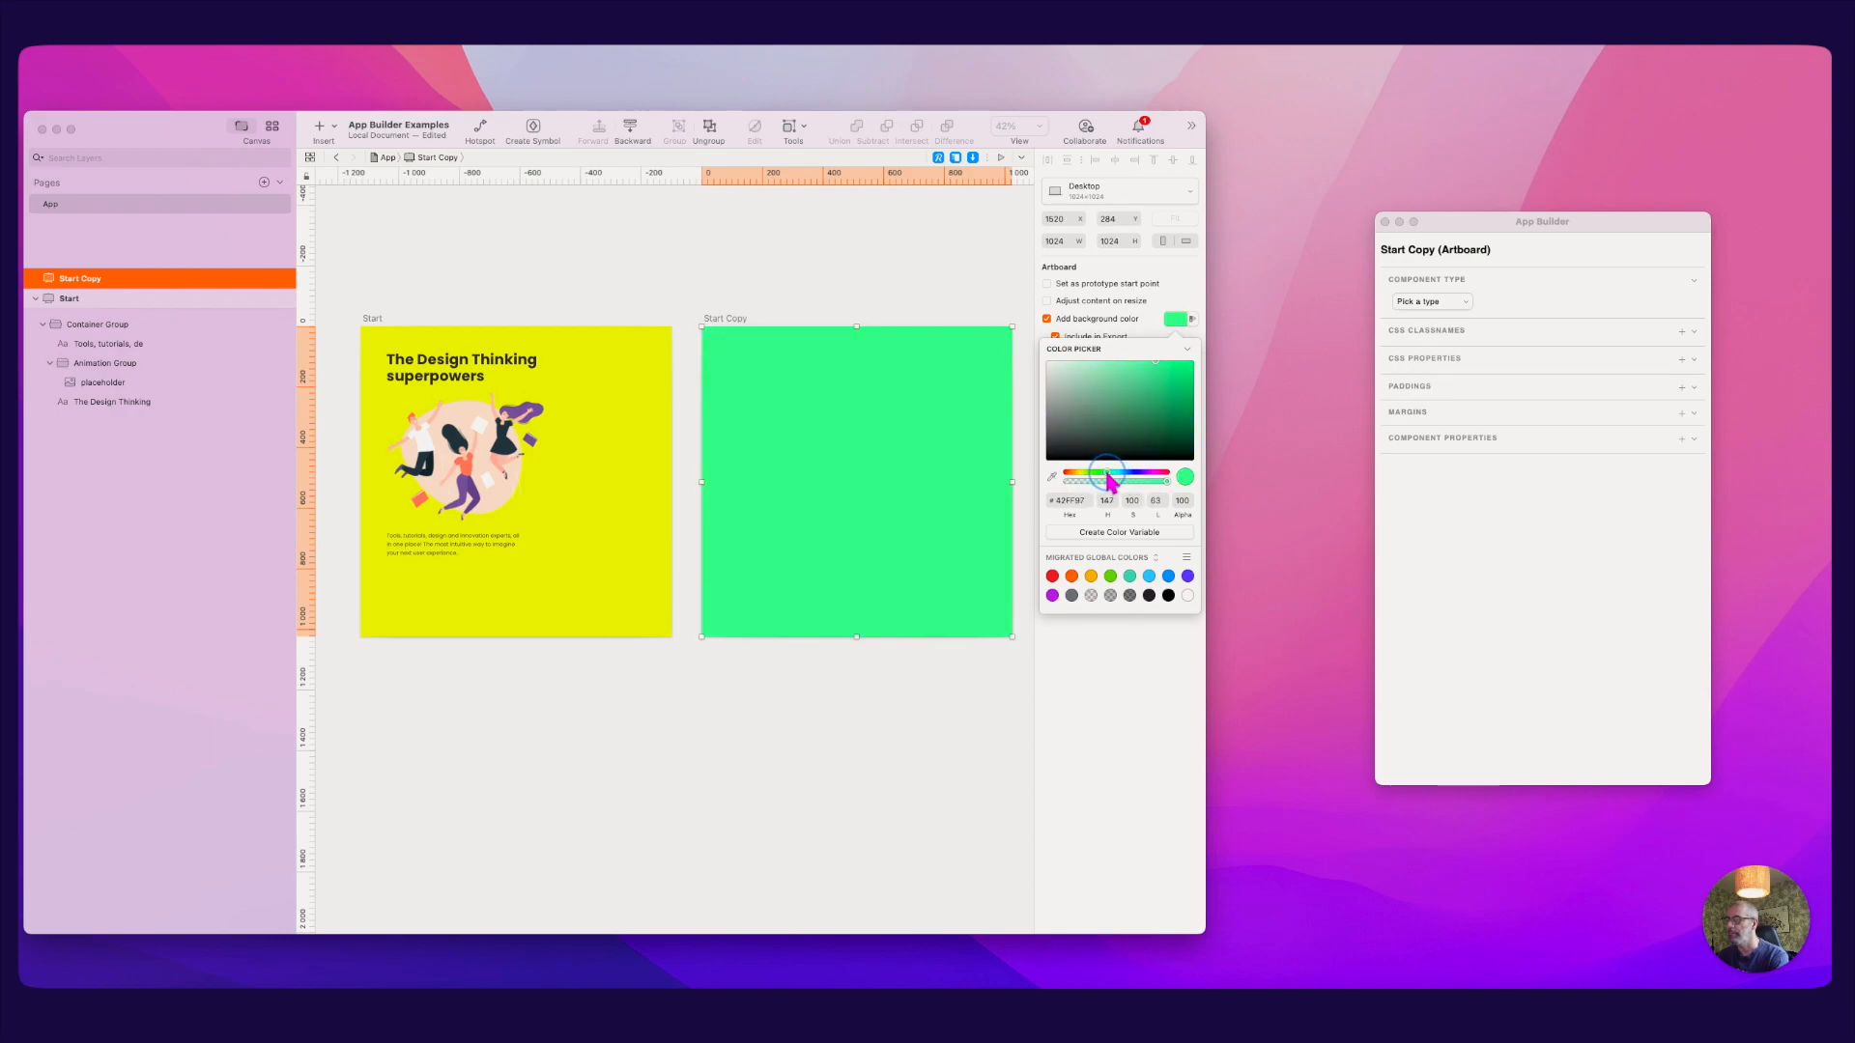
{"action": "left_click", "coordinate": [783, 263]}
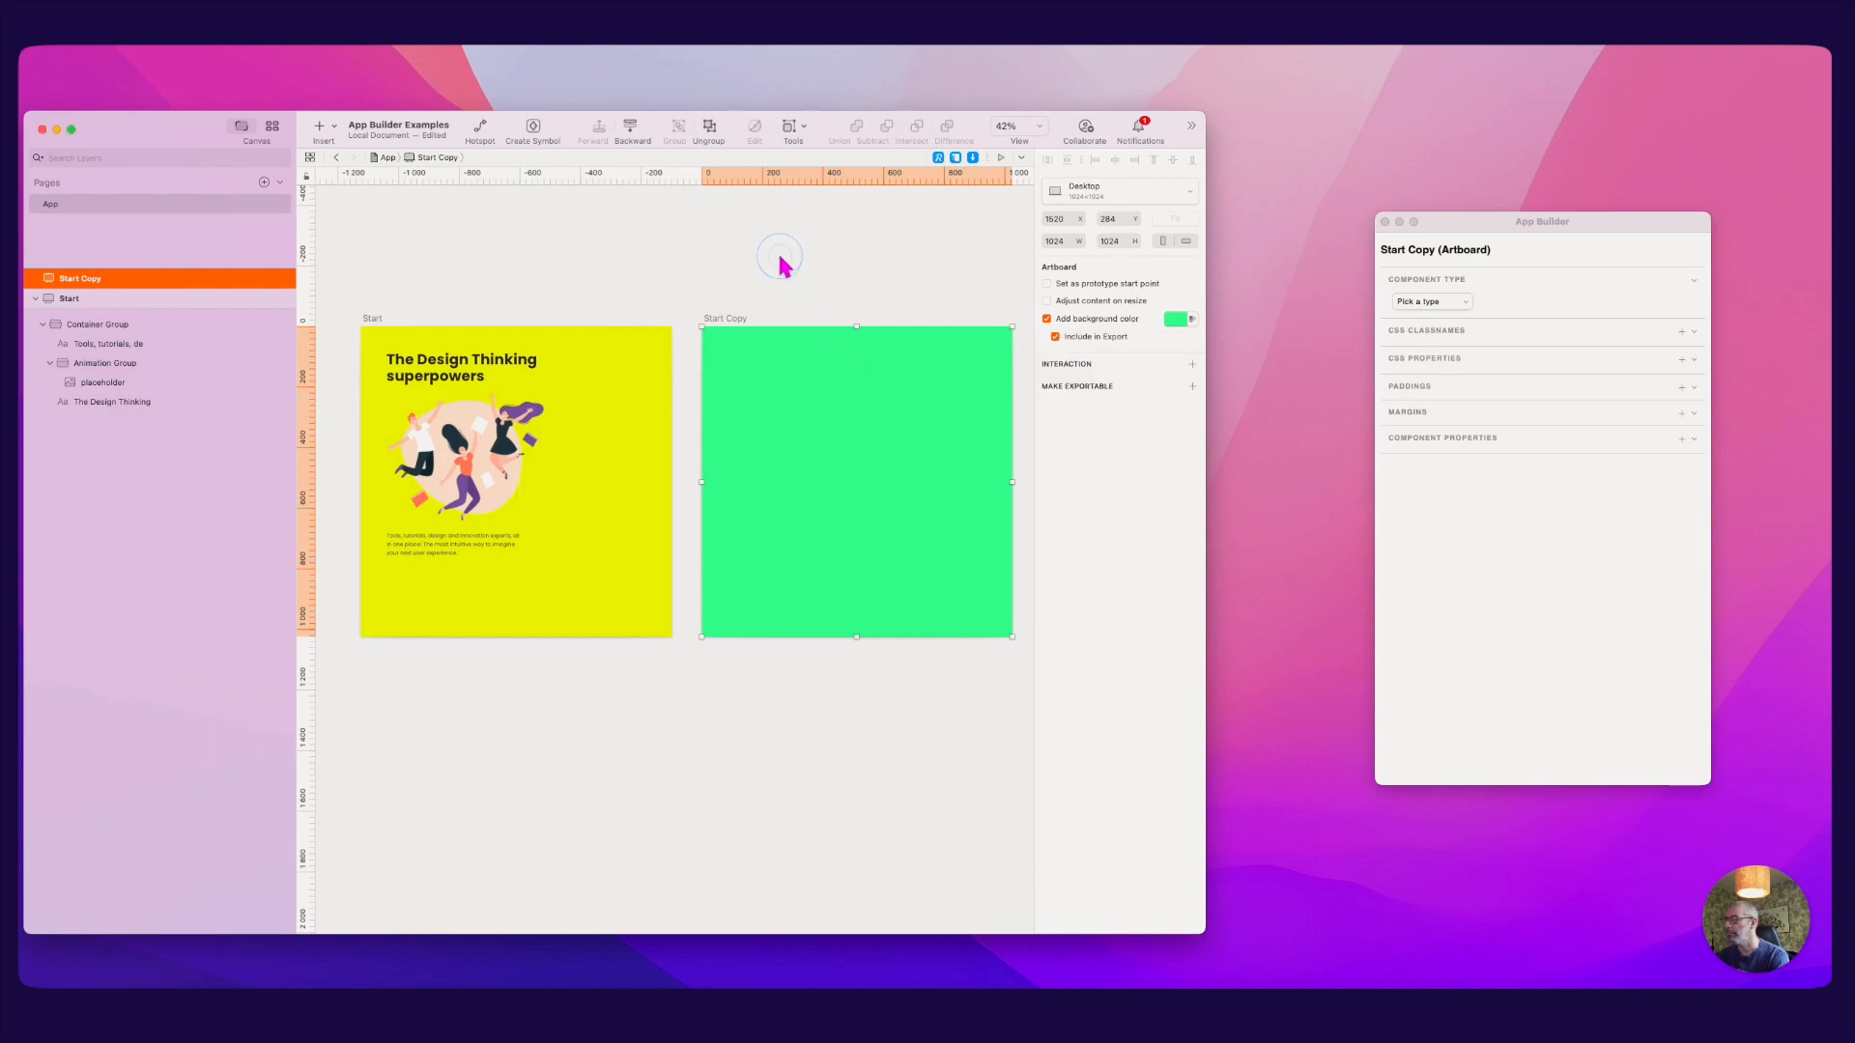
Step: Rename the duplicated artboard as Example and load it in the App Builder panel
{"action": "double_click", "coordinate": [97, 280]}
{"action": "type", "text": "Exam"}
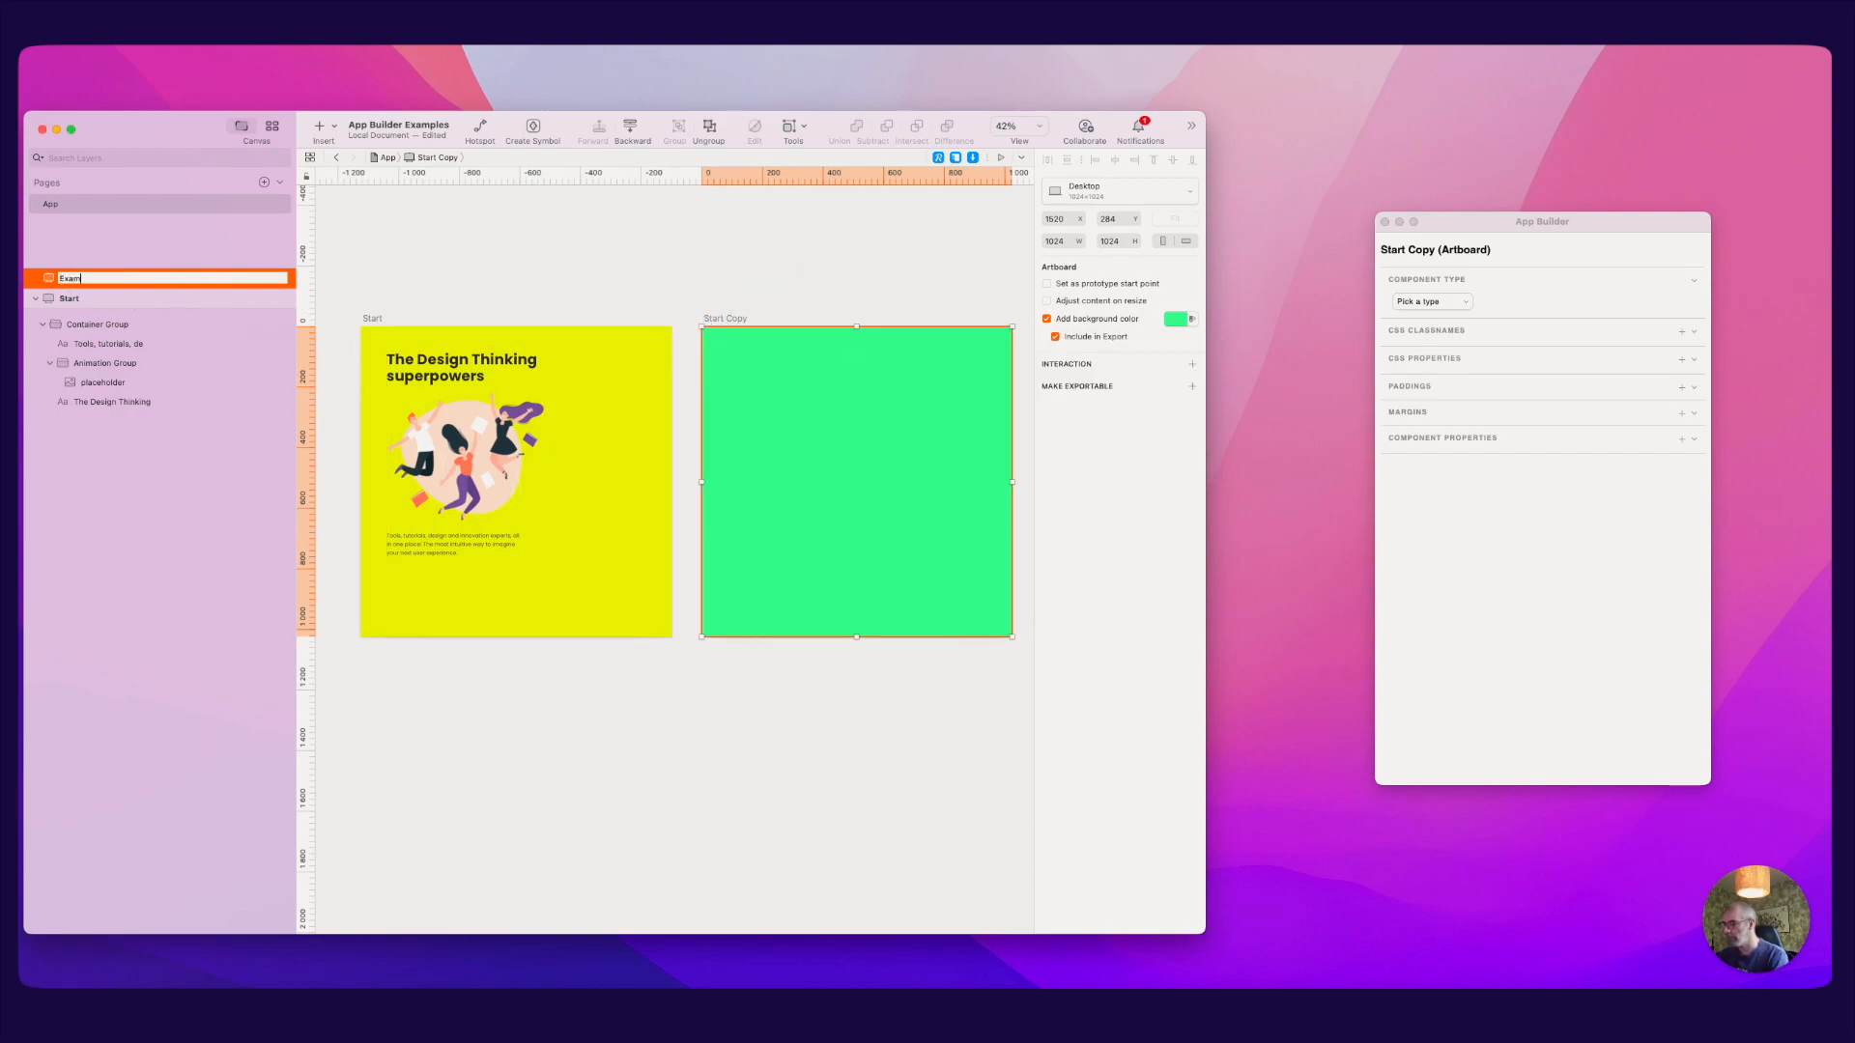
{"action": "key", "text": "Return"}
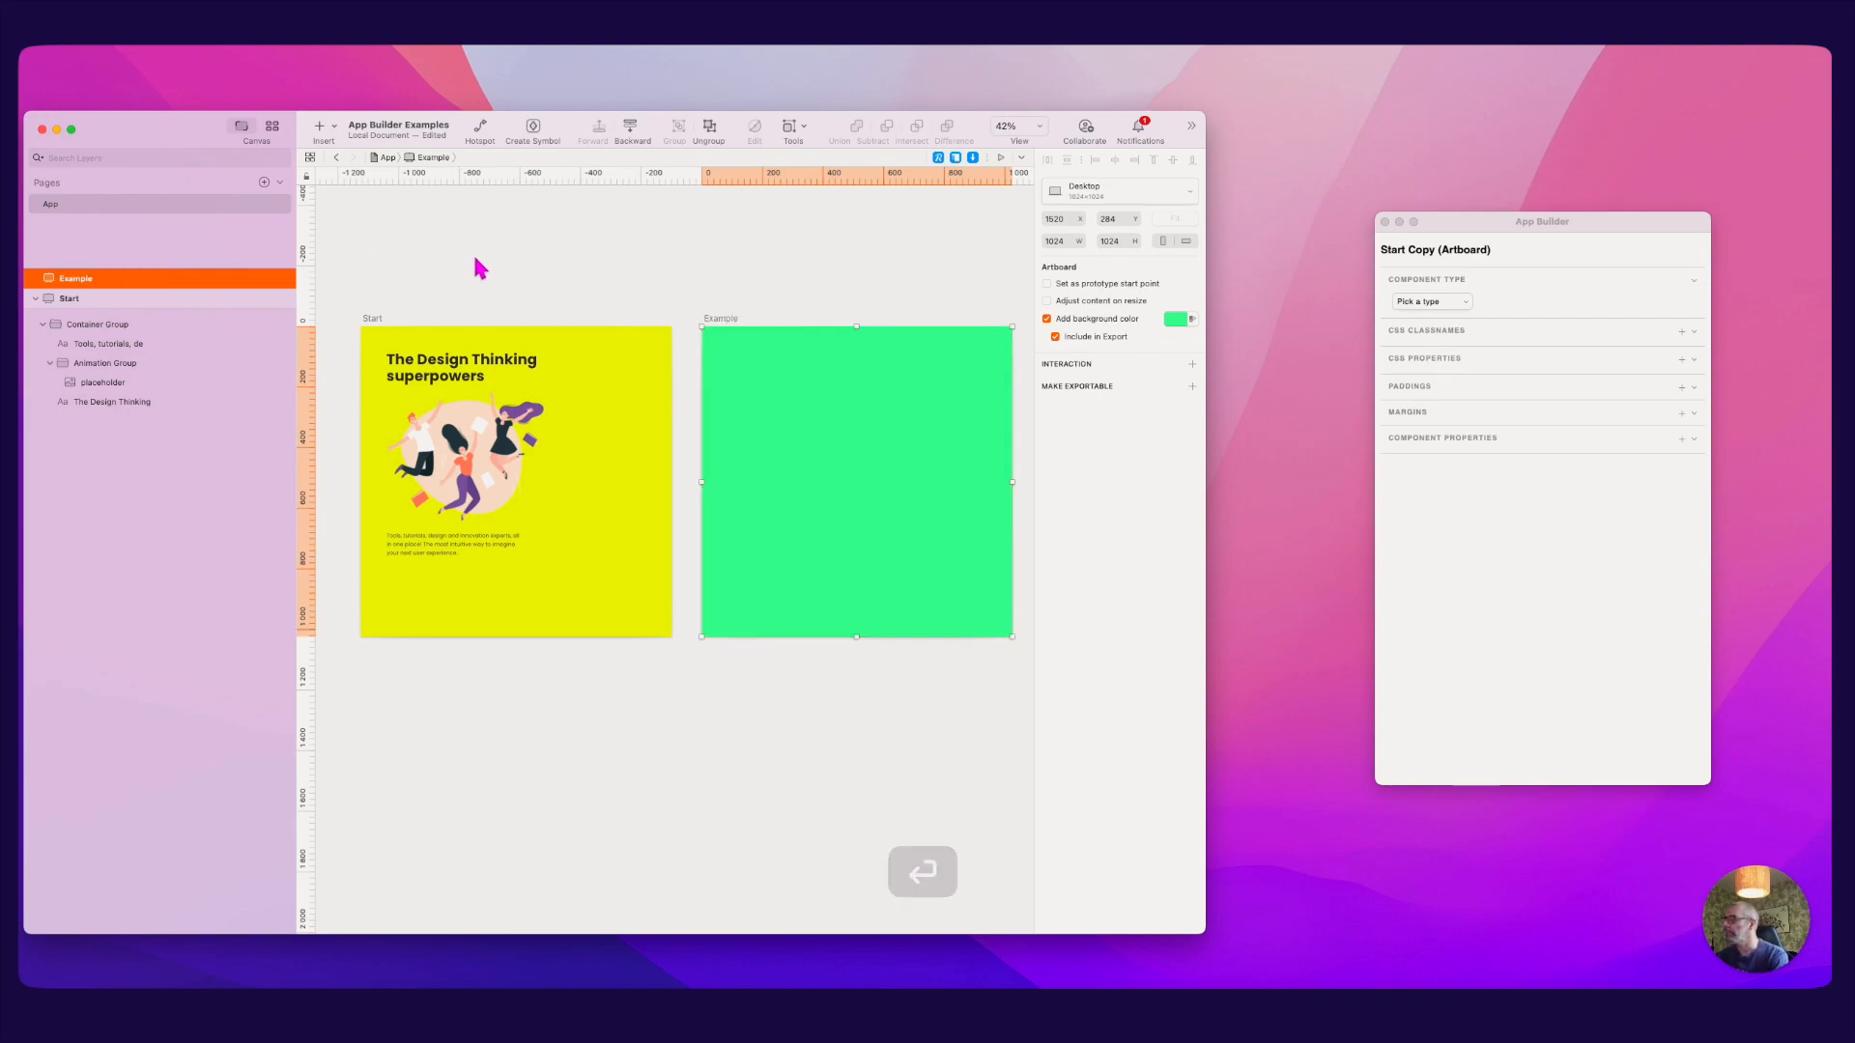
{"action": "left_click", "coordinate": [676, 345]}
{"action": "left_click", "coordinate": [718, 357]}
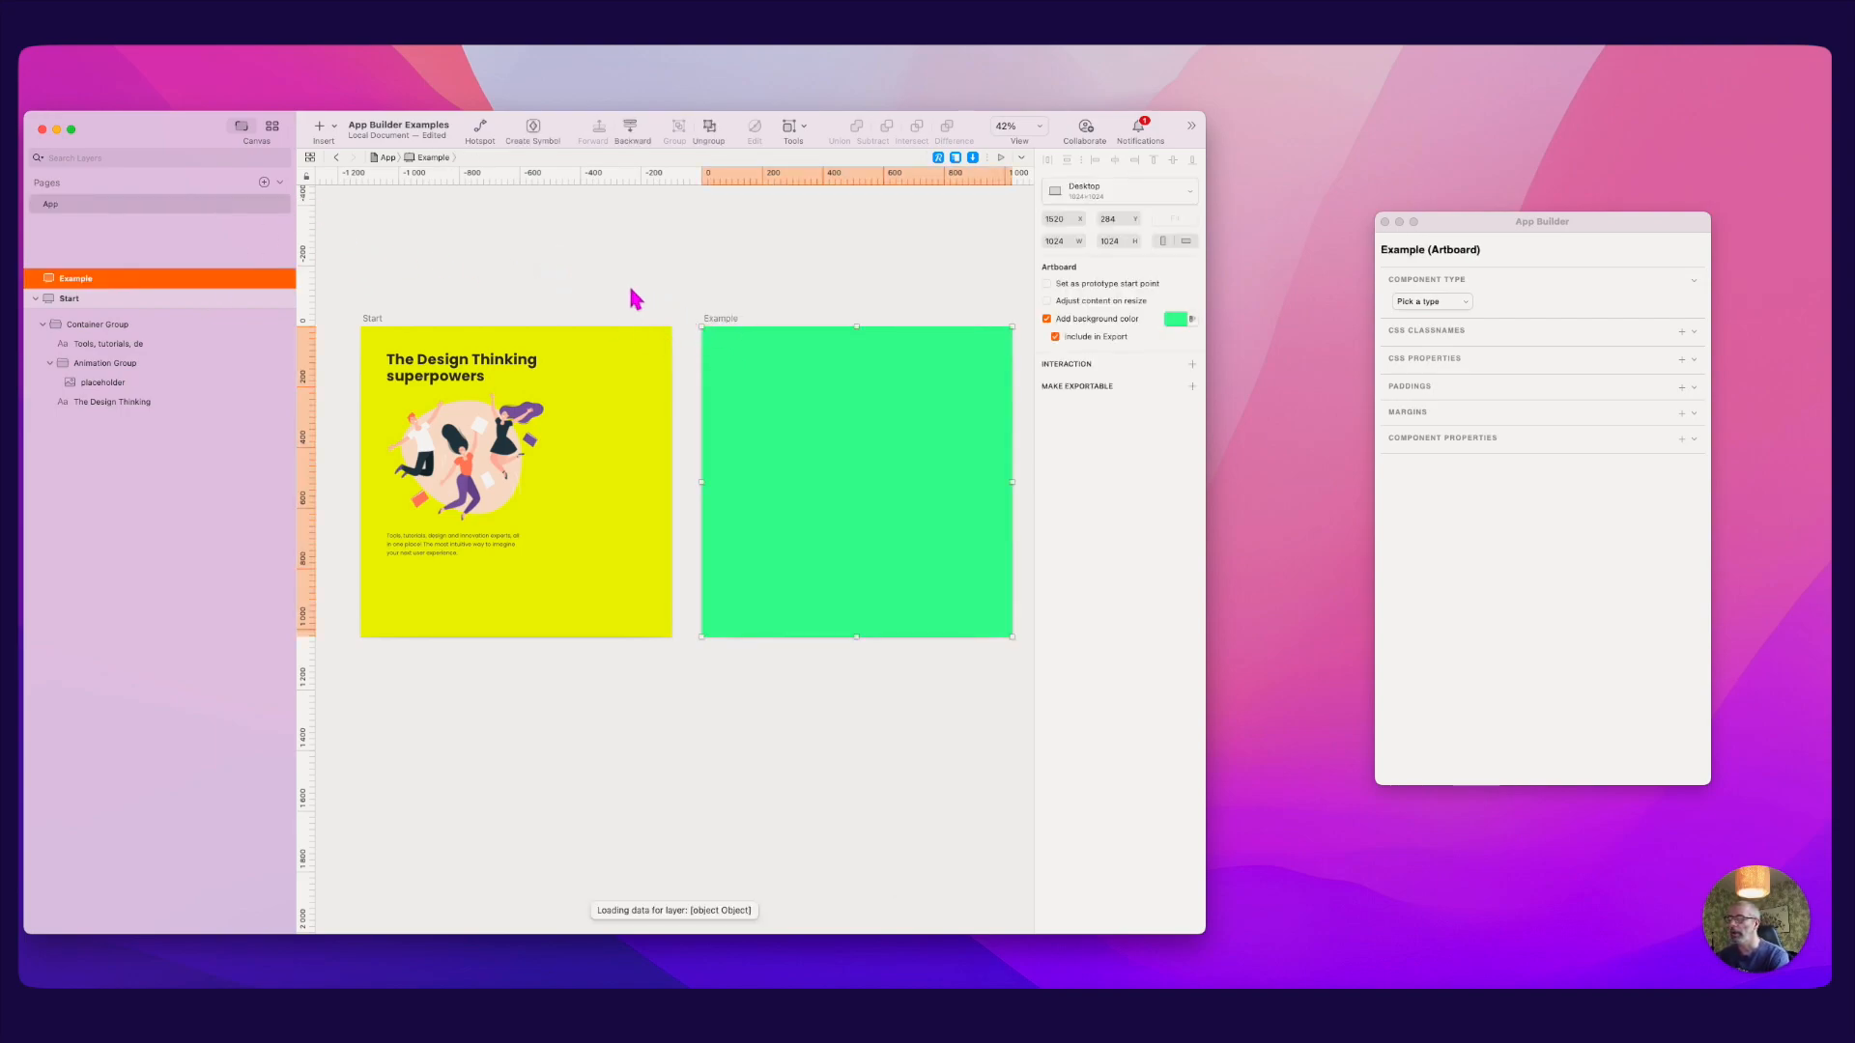
Step: Save the document, switch to the App Builder preview window and display the Example artboard there
{"action": "left_click", "coordinate": [372, 319]}
{"action": "left_click", "coordinate": [576, 292]}
{"action": "key", "text": "super+s"}
{"action": "key", "text": "super+Tab"}
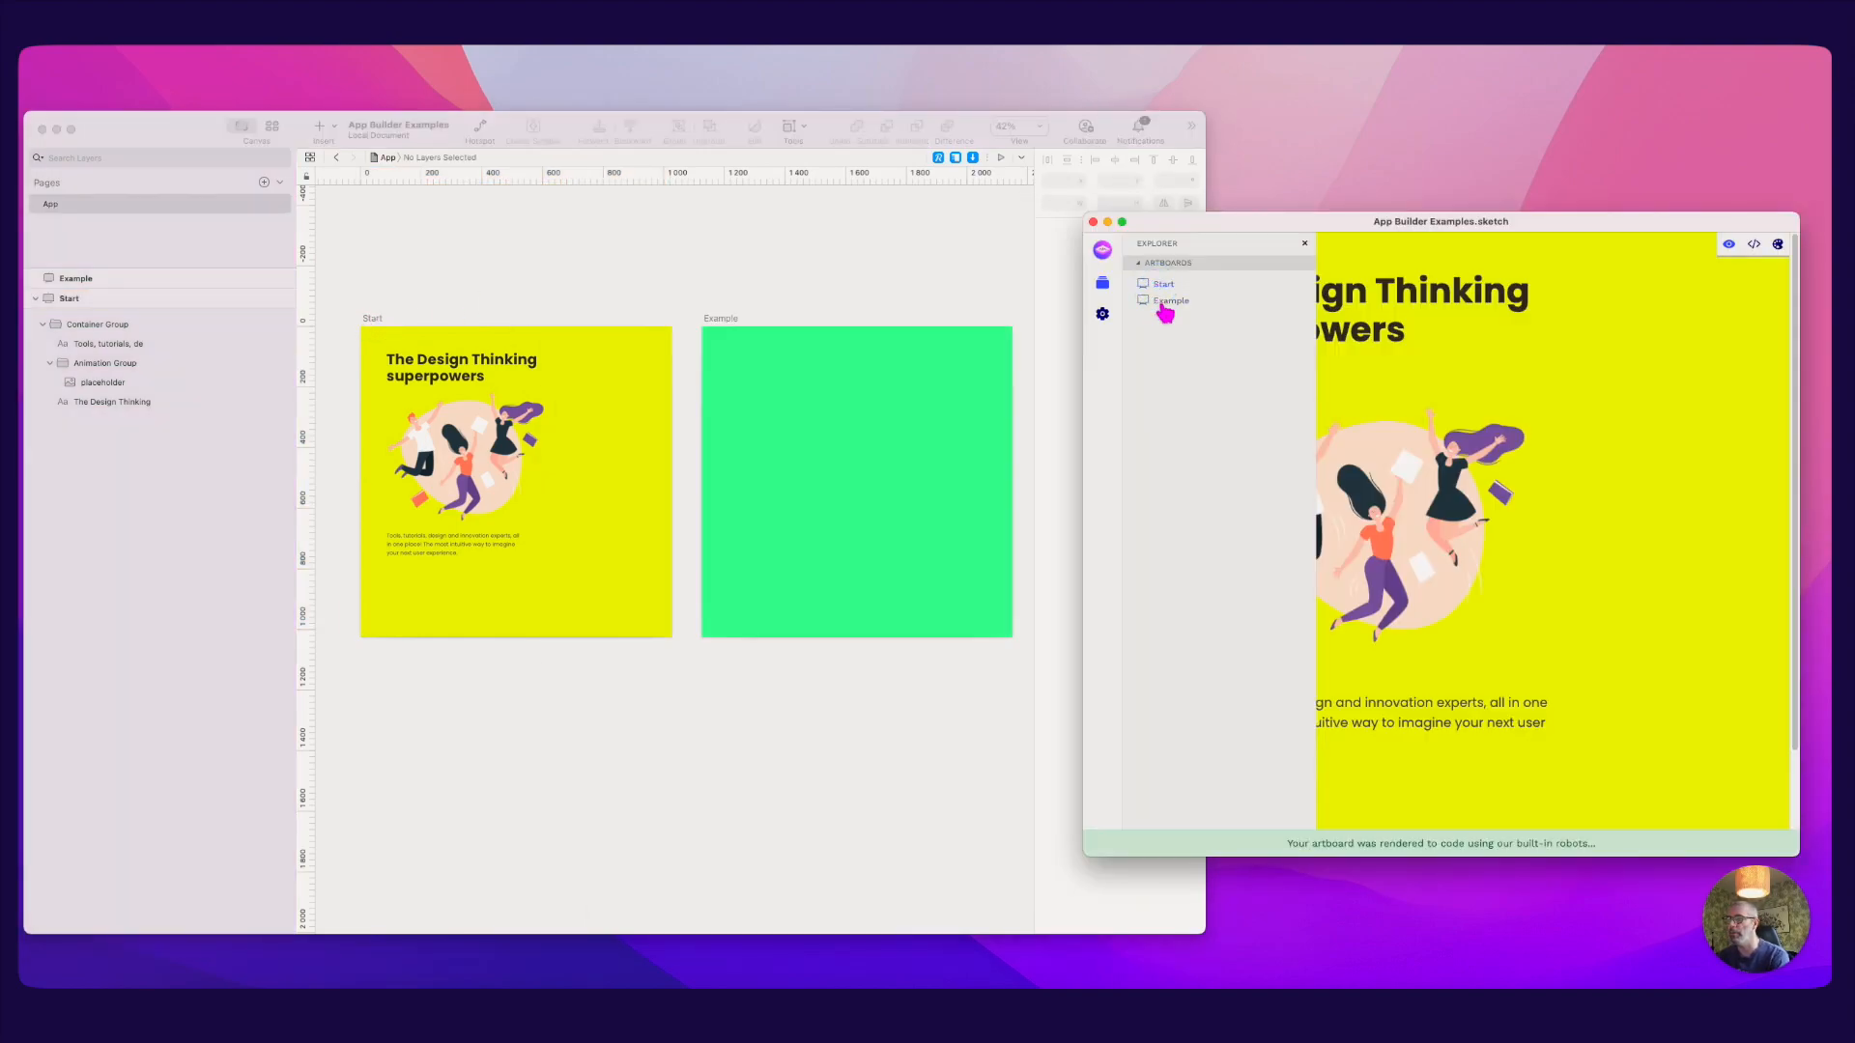
{"action": "left_click", "coordinate": [1163, 302]}
{"action": "left_click", "coordinate": [1157, 286]}
{"action": "left_click", "coordinate": [1159, 302]}
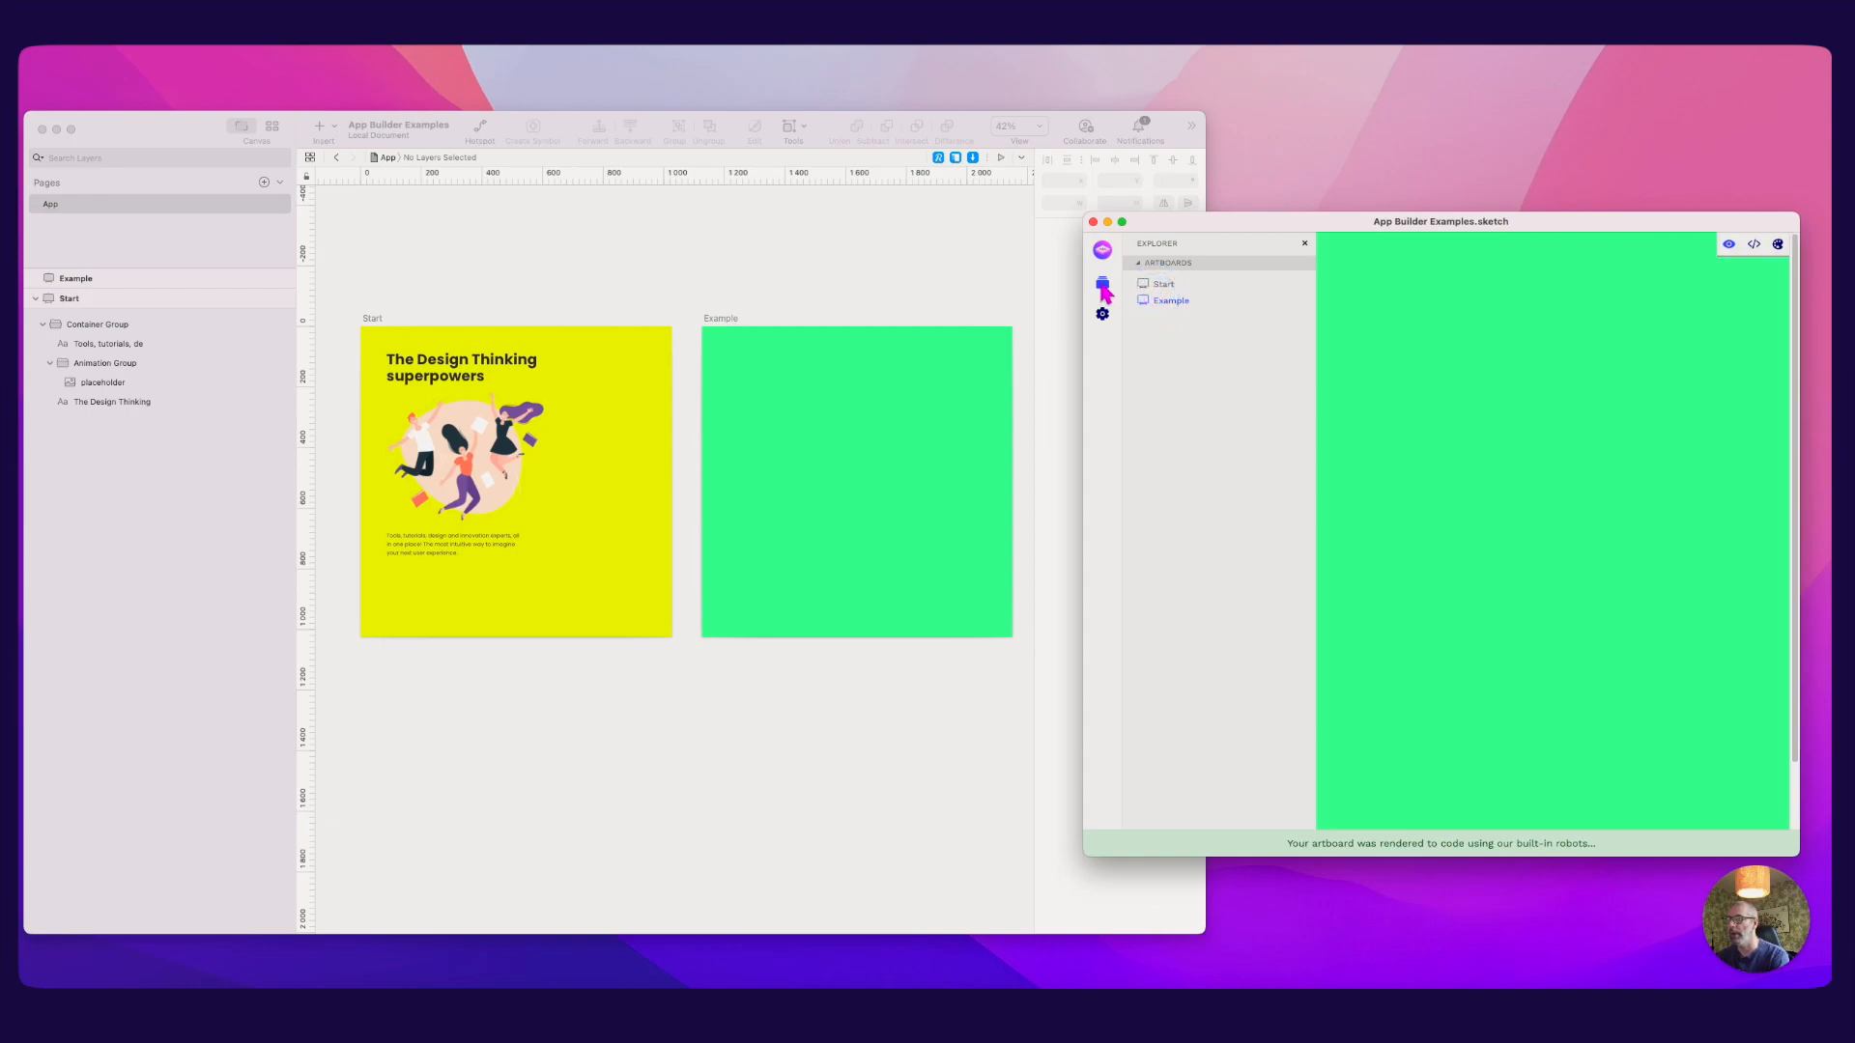
Step: Close the preview's artboard explorer and arrange the narrowed preview and the App Builder panel beside the Example artboard
{"action": "left_click", "coordinate": [1102, 288]}
{"action": "mouse_move", "coordinate": [1086, 216]}
{"action": "left_mouse_down"}
{"action": "mouse_move", "coordinate": [1284, 228]}
{"action": "mouse_move", "coordinate": [1259, 236]}
{"action": "left_mouse_up"}
{"action": "left_click", "coordinate": [994, 264]}
{"action": "left_click_drag", "start_coordinate": [1465, 219], "coordinate": [1162, 258]}
Step: Add a text layer with the placeholder "Type something" near the upper-left corner of the Example artboard
{"action": "left_click", "coordinate": [610, 345]}
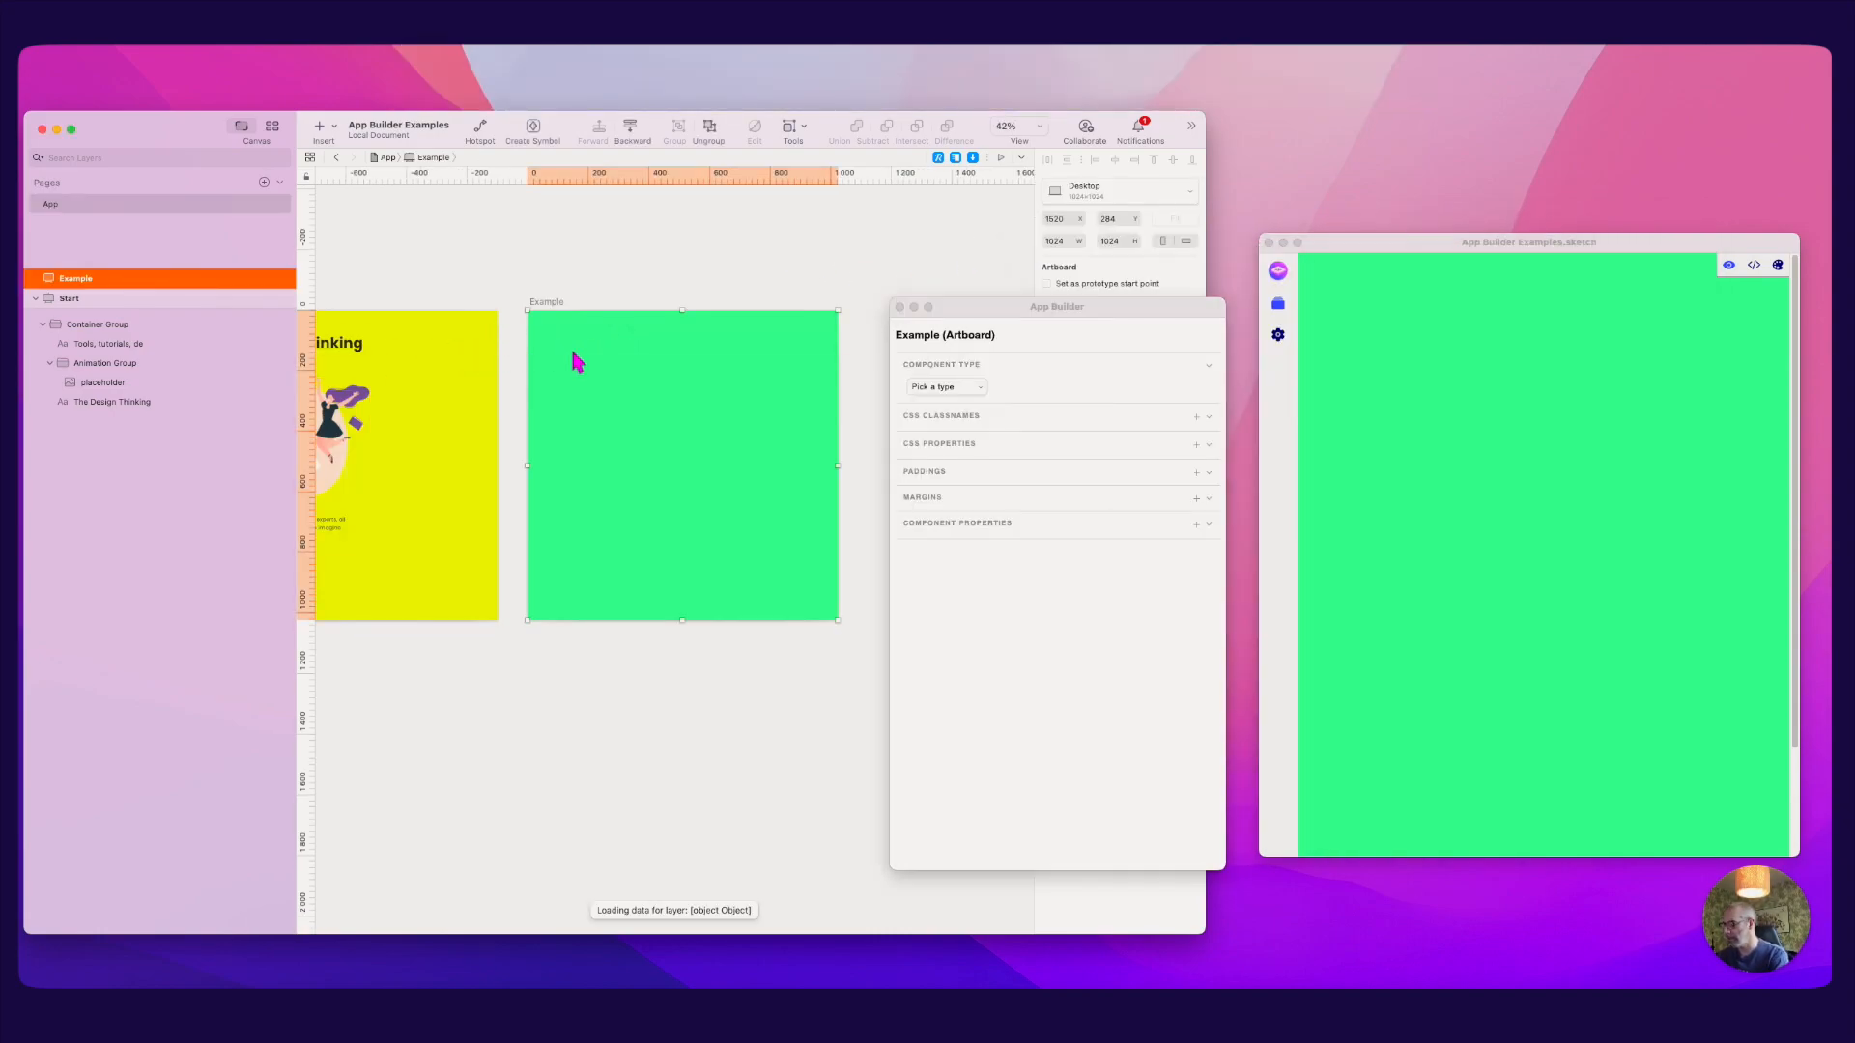
{"action": "key", "text": "r"}
{"action": "left_click_drag", "start_coordinate": [559, 349], "coordinate": [754, 413]}
{"action": "left_click_drag", "start_coordinate": [1003, 316], "coordinate": [1188, 335]}
{"action": "left_click", "coordinate": [588, 268]}
Step: Select the "The Design Thinking superpowers" heading on the Start artboard and examine its component settings and text style options
{"action": "scroll", "coordinate": [560, 309], "scroll_direction": "left", "scroll_amount": 5}
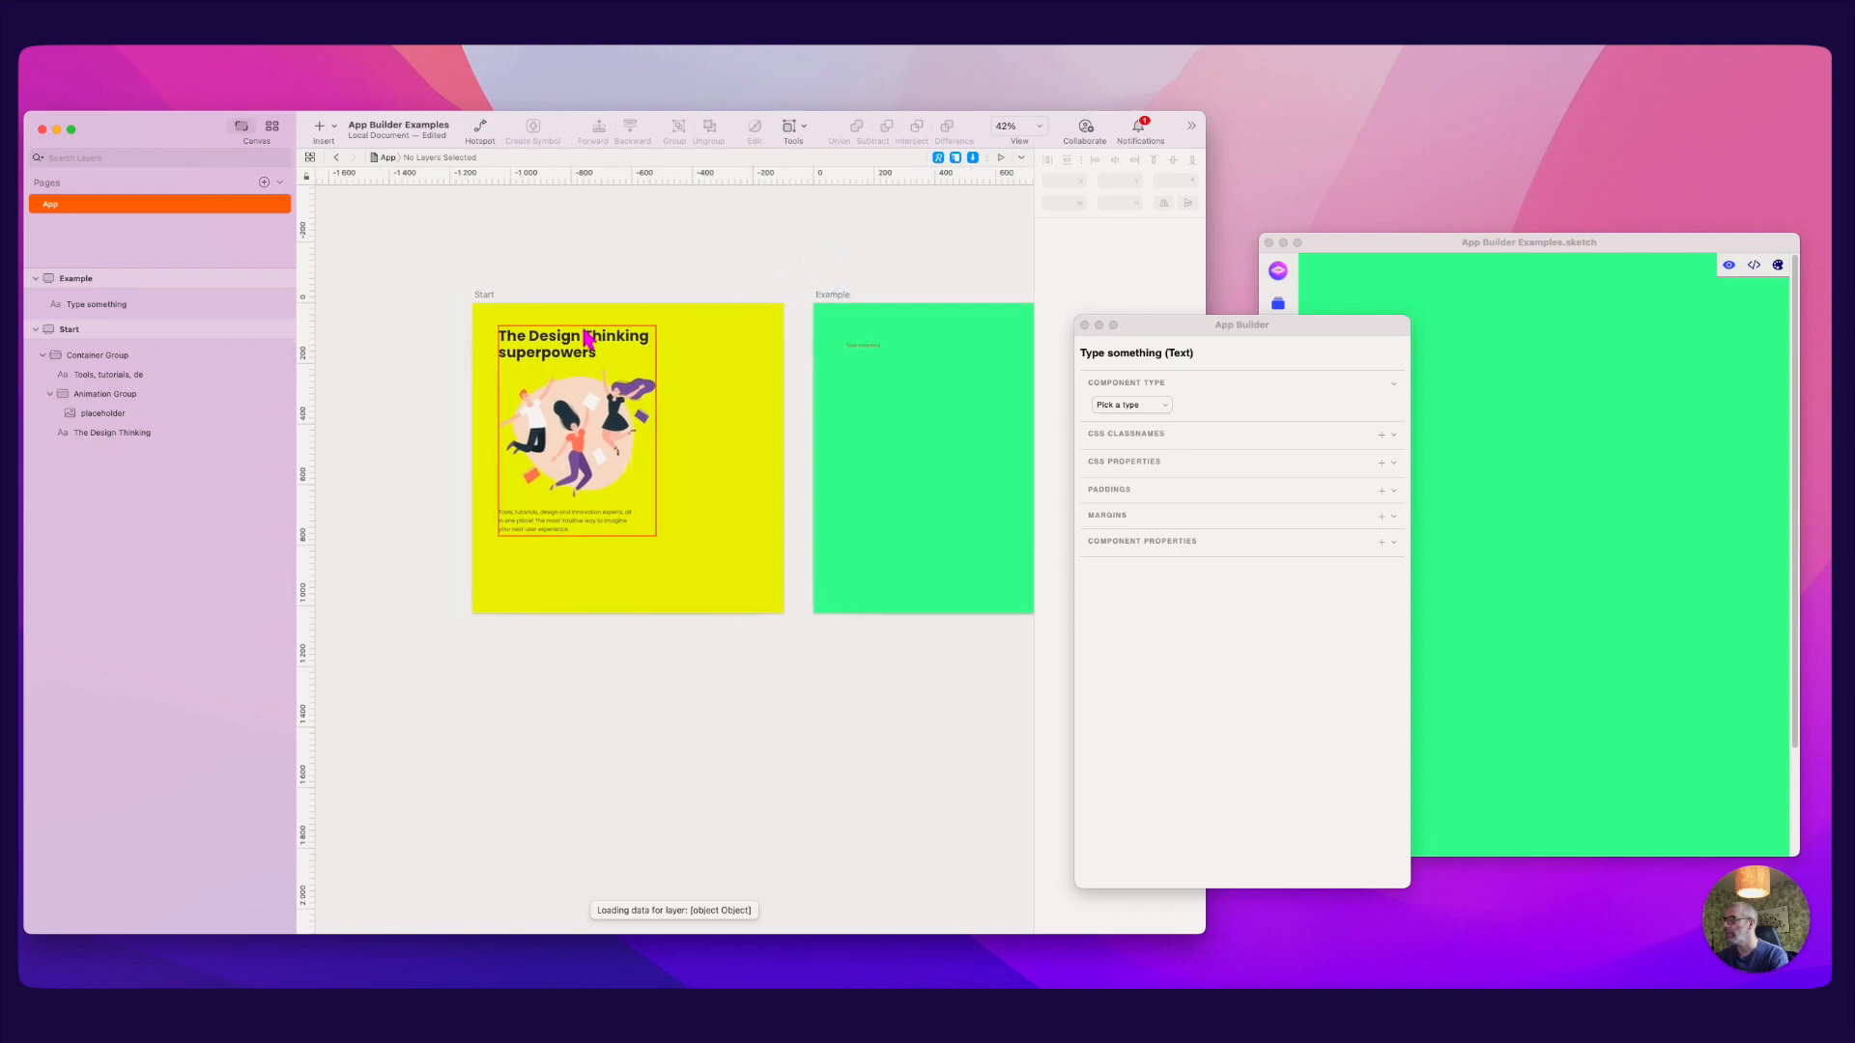
{"action": "left_click", "coordinate": [588, 338]}
{"action": "left_click_drag", "start_coordinate": [1143, 328], "coordinate": [1408, 325]}
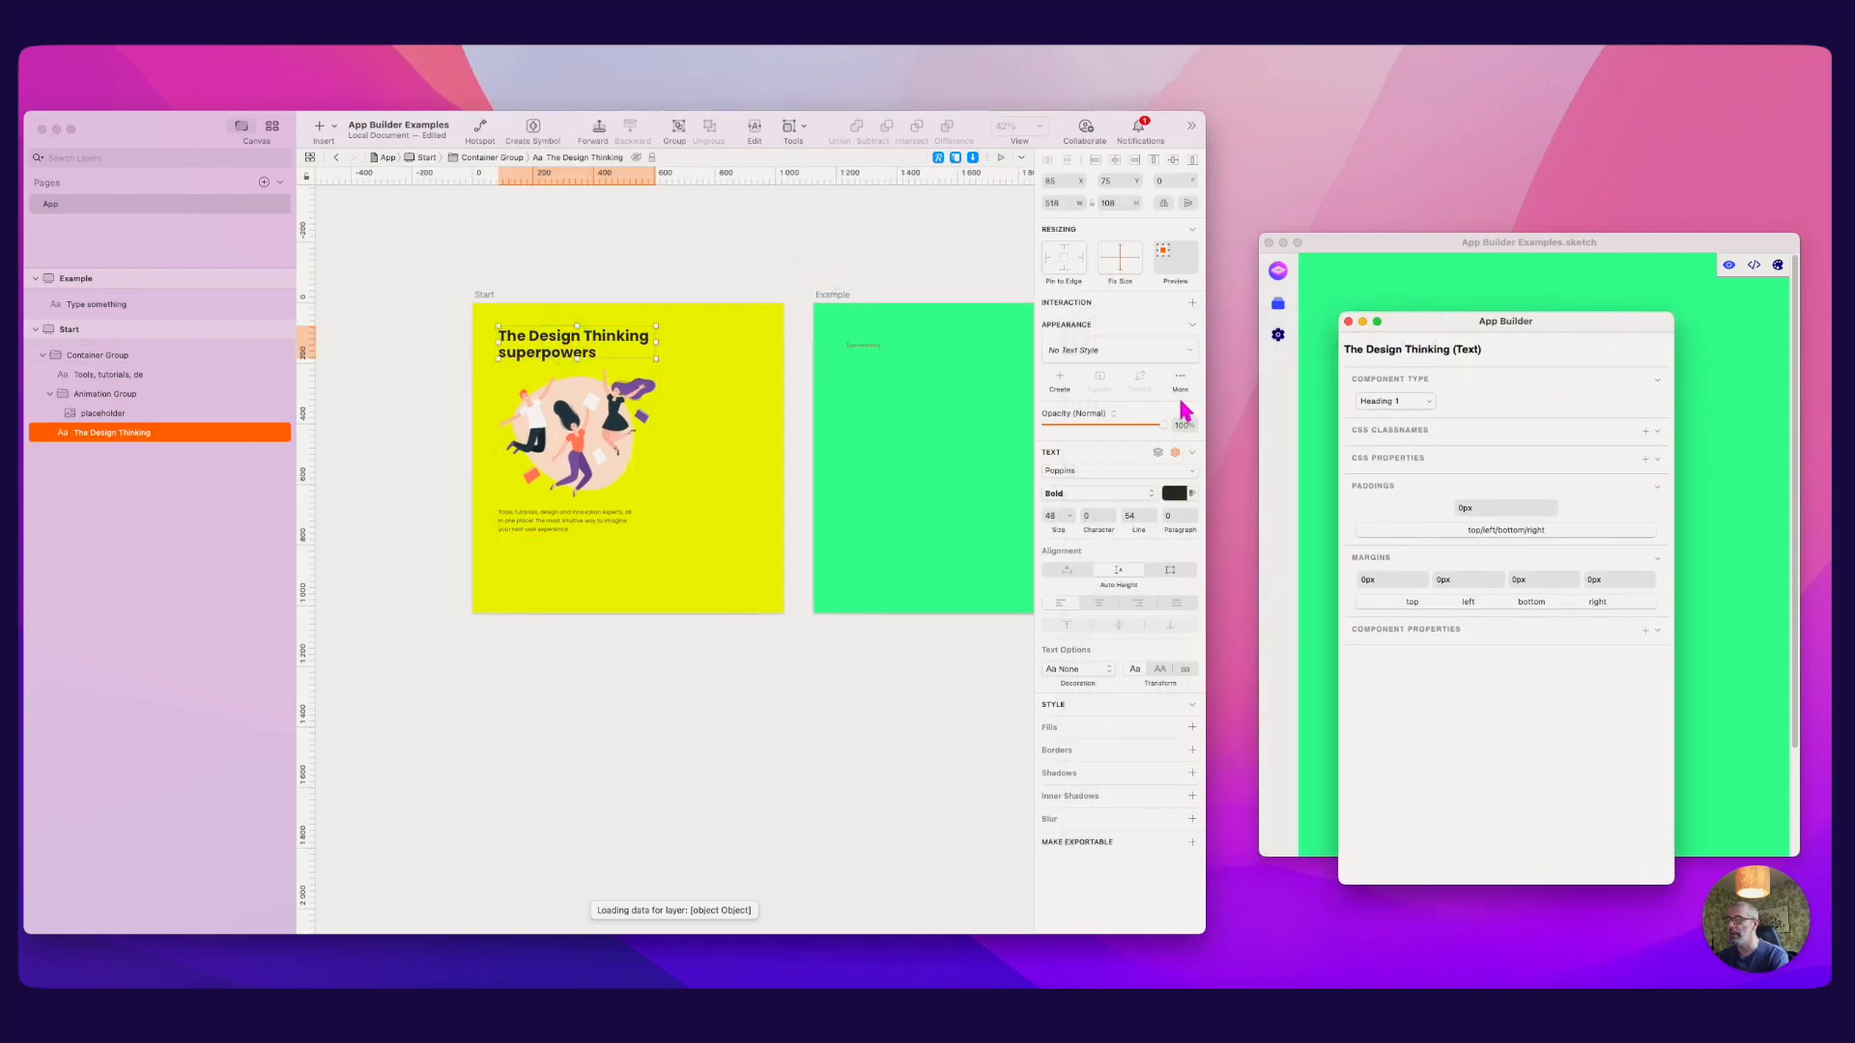
{"action": "left_click", "coordinate": [1091, 354]}
{"action": "left_click", "coordinate": [1092, 329]}
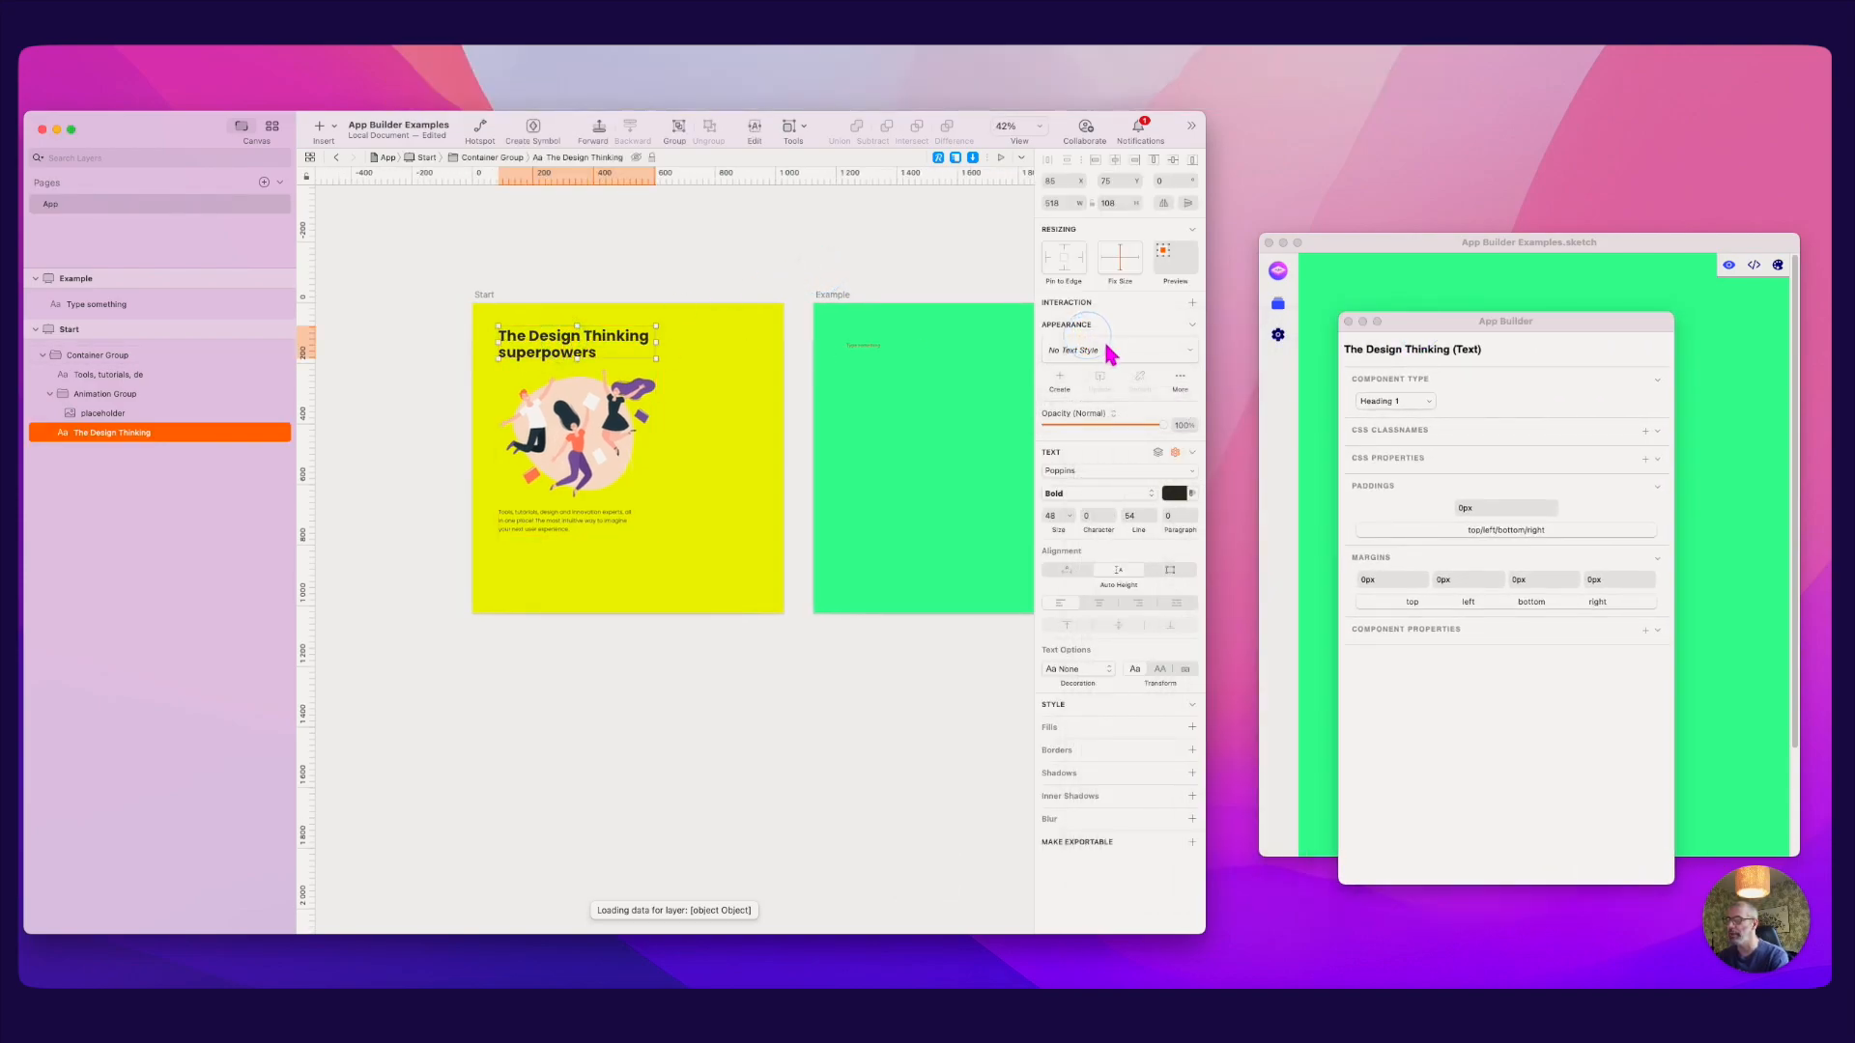
Step: Create a text style named H1 from the "The Design Thinking superpowers" heading on the Start artboard
{"action": "left_click", "coordinate": [1060, 378]}
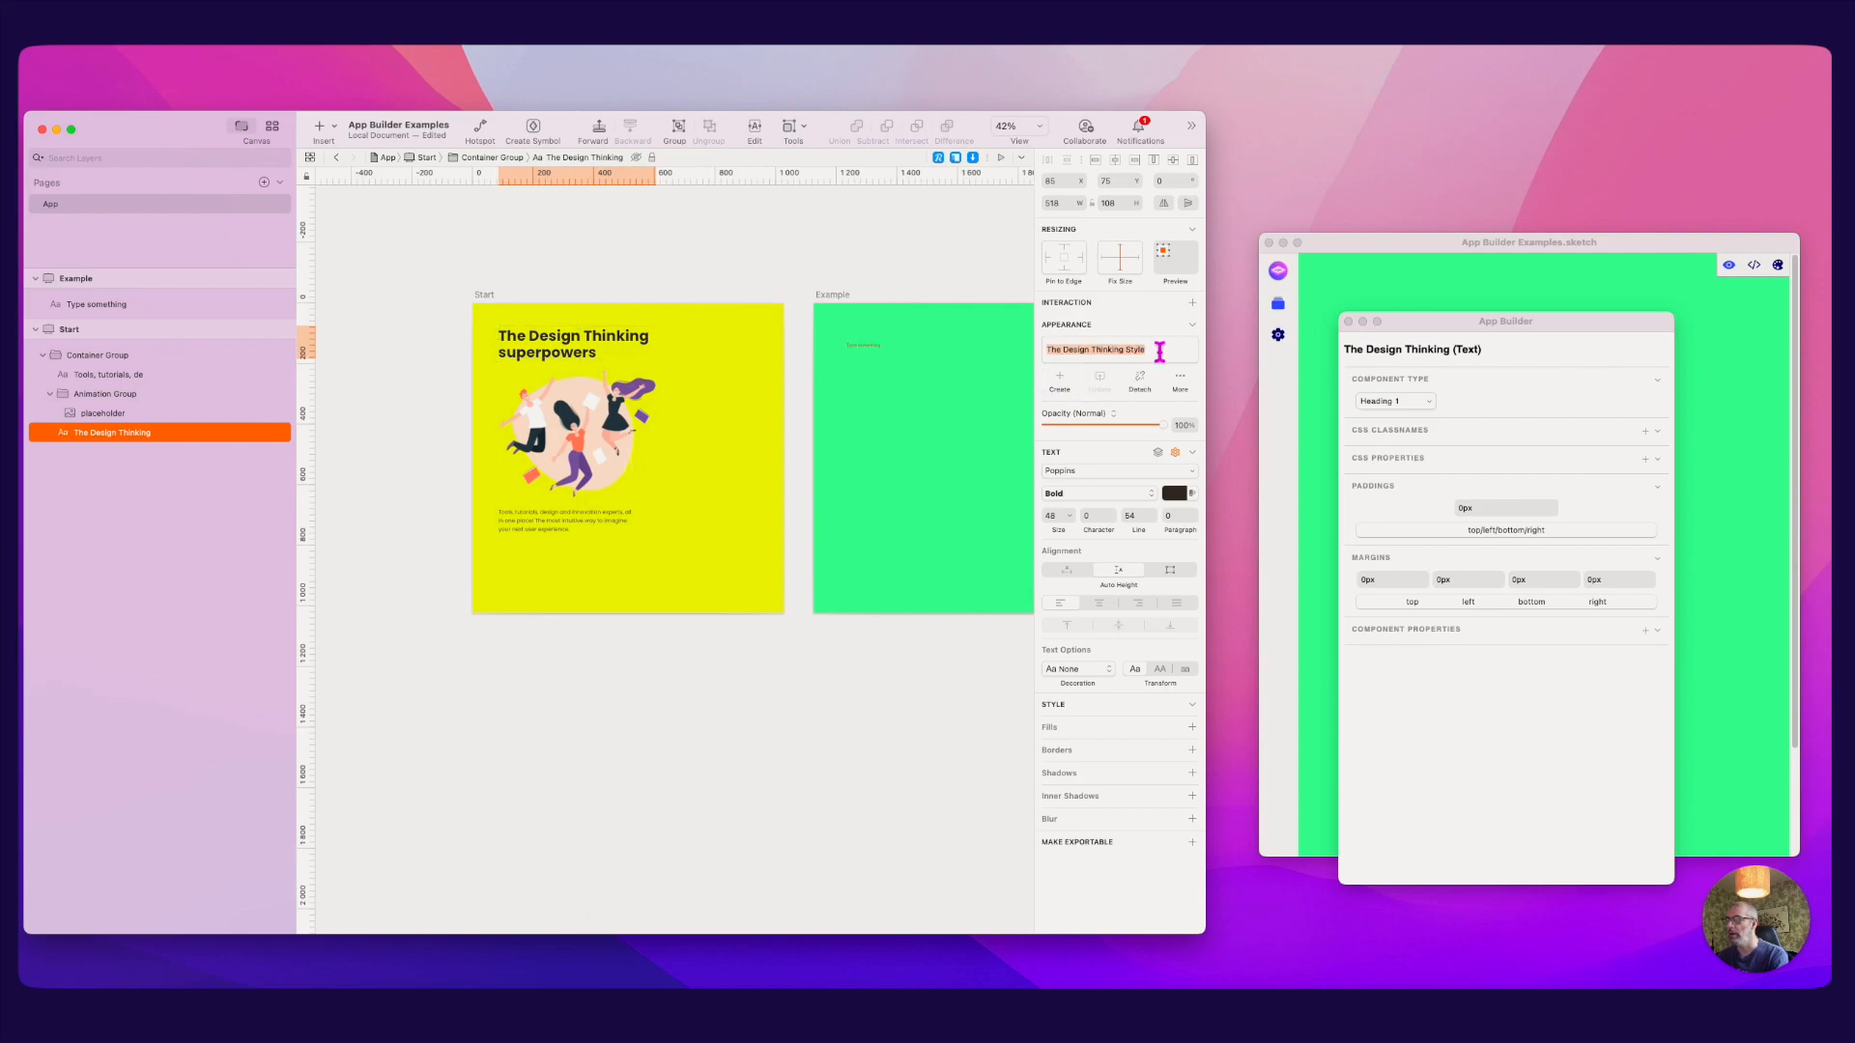
{"action": "type", "text": "H1"}
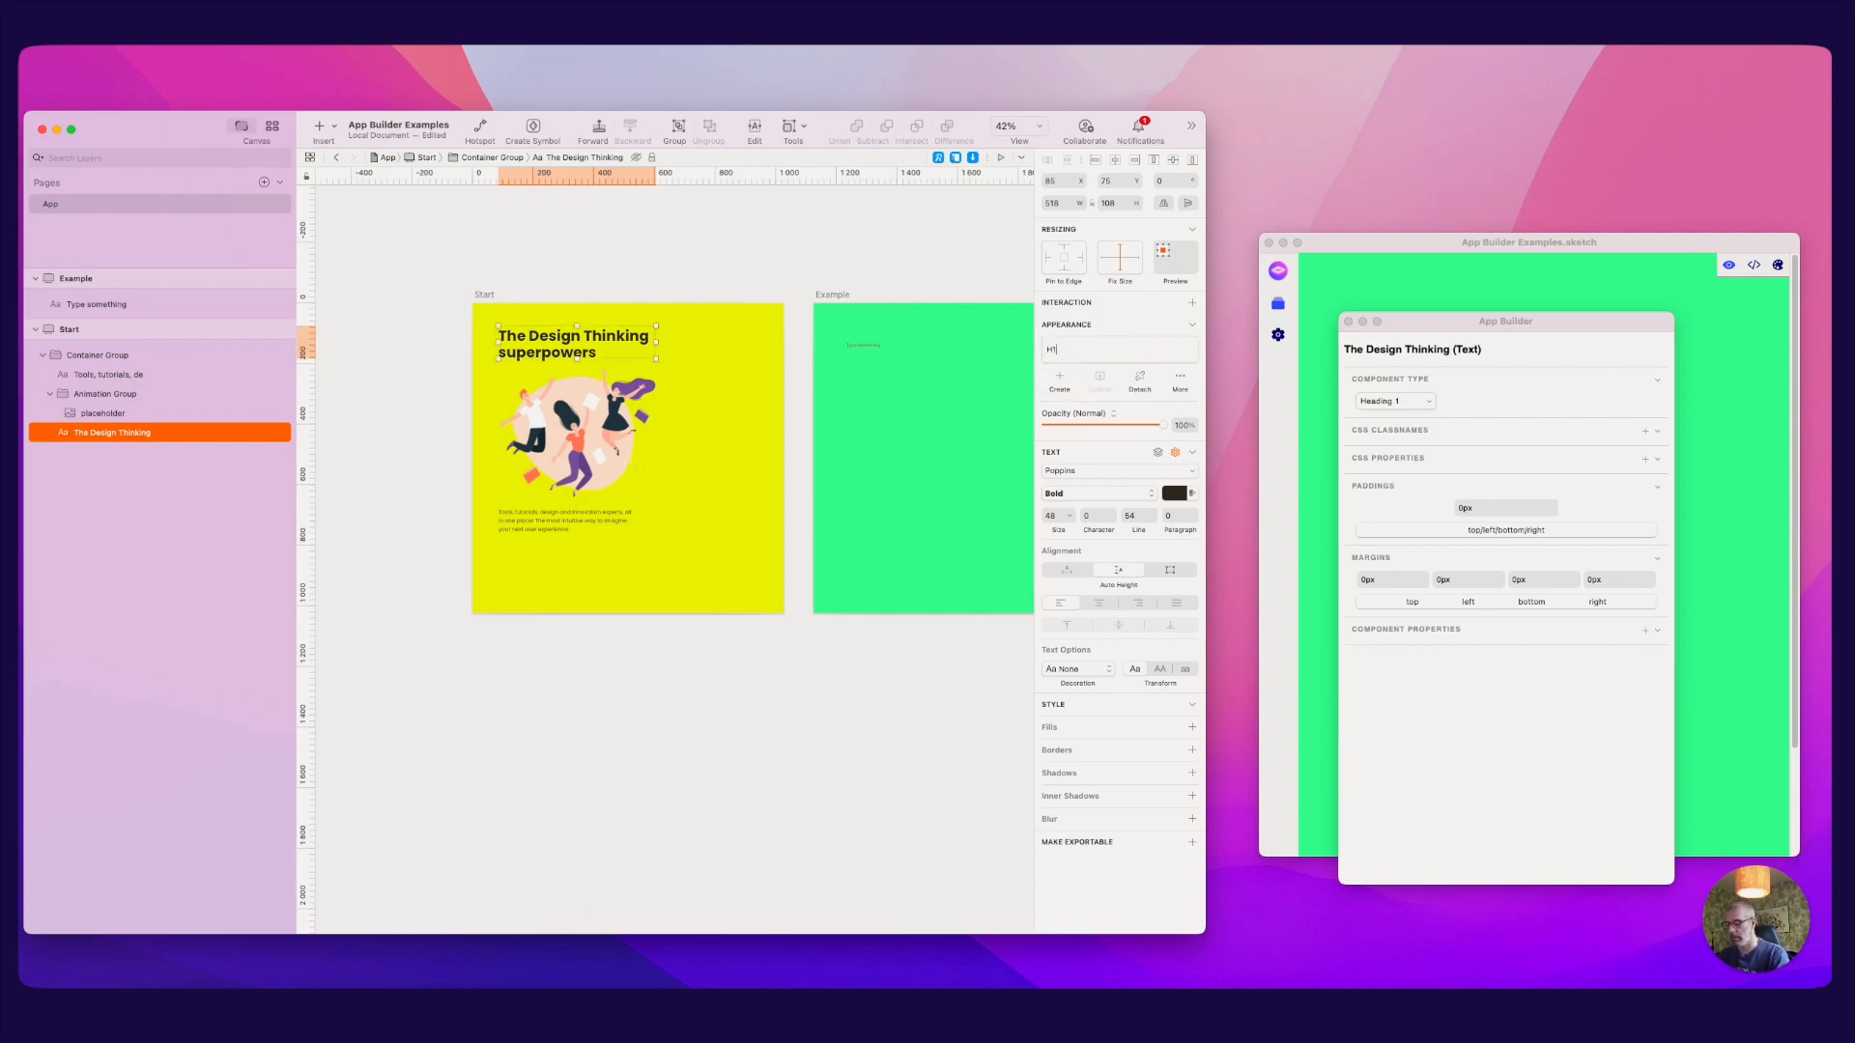
{"action": "key", "text": "Return"}
Step: Apply the document's H1 text style to the "Type something" text on the Example artboard
{"action": "left_click", "coordinate": [859, 346], "text": "super"}
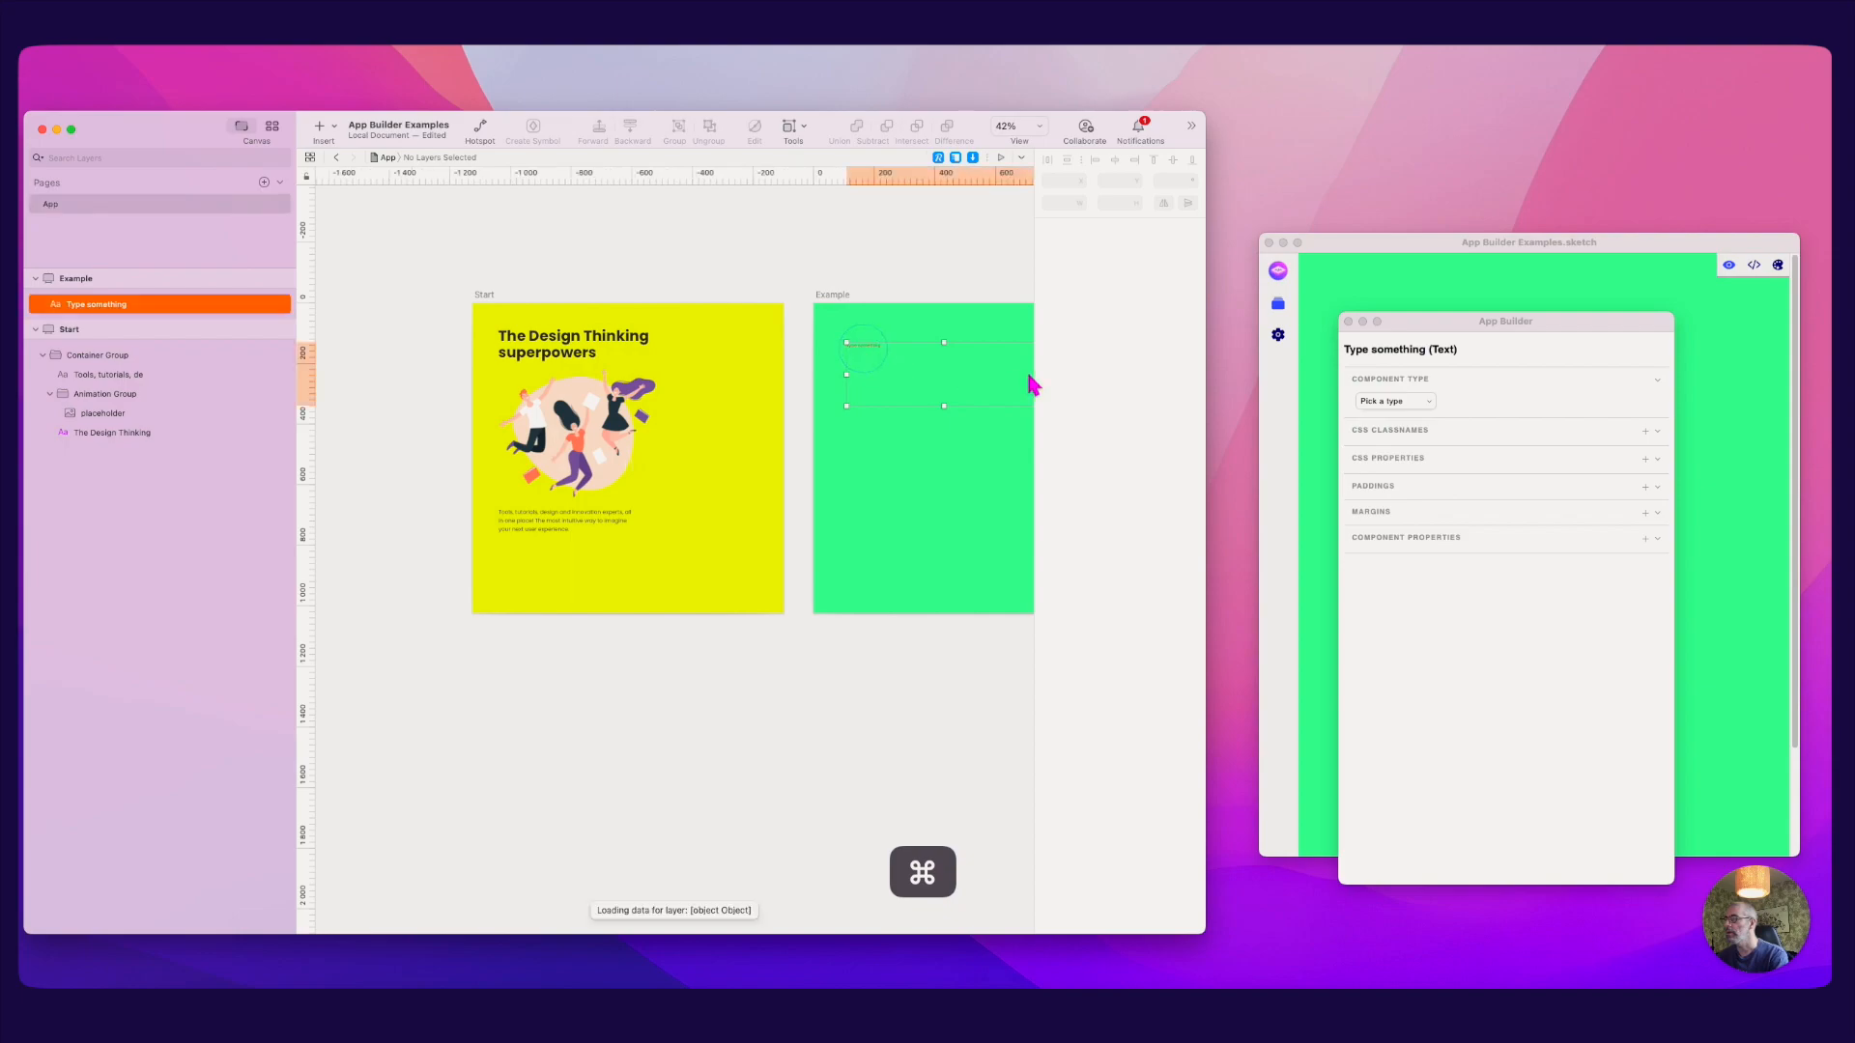
{"action": "left_click", "coordinate": [1102, 378]}
{"action": "mouse_move", "coordinate": [1101, 431]}
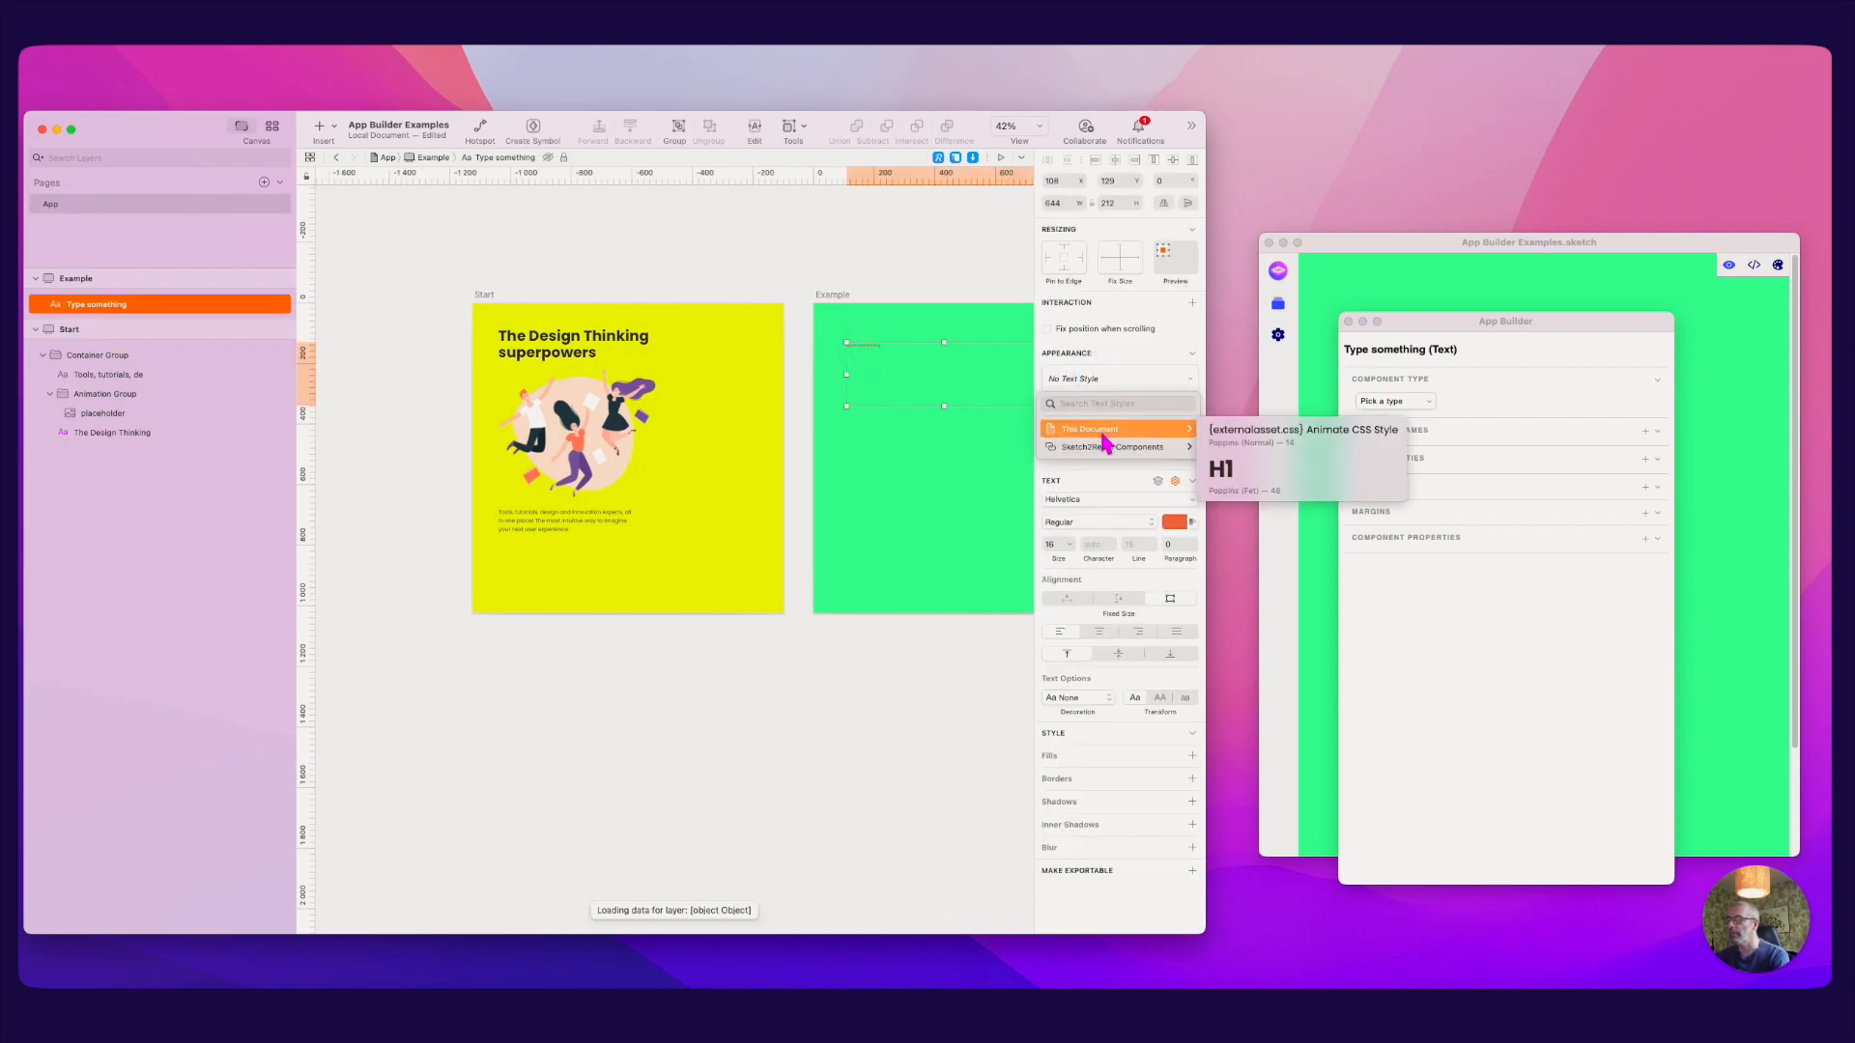
{"action": "left_click", "coordinate": [1253, 471]}
{"action": "left_click", "coordinate": [802, 282]}
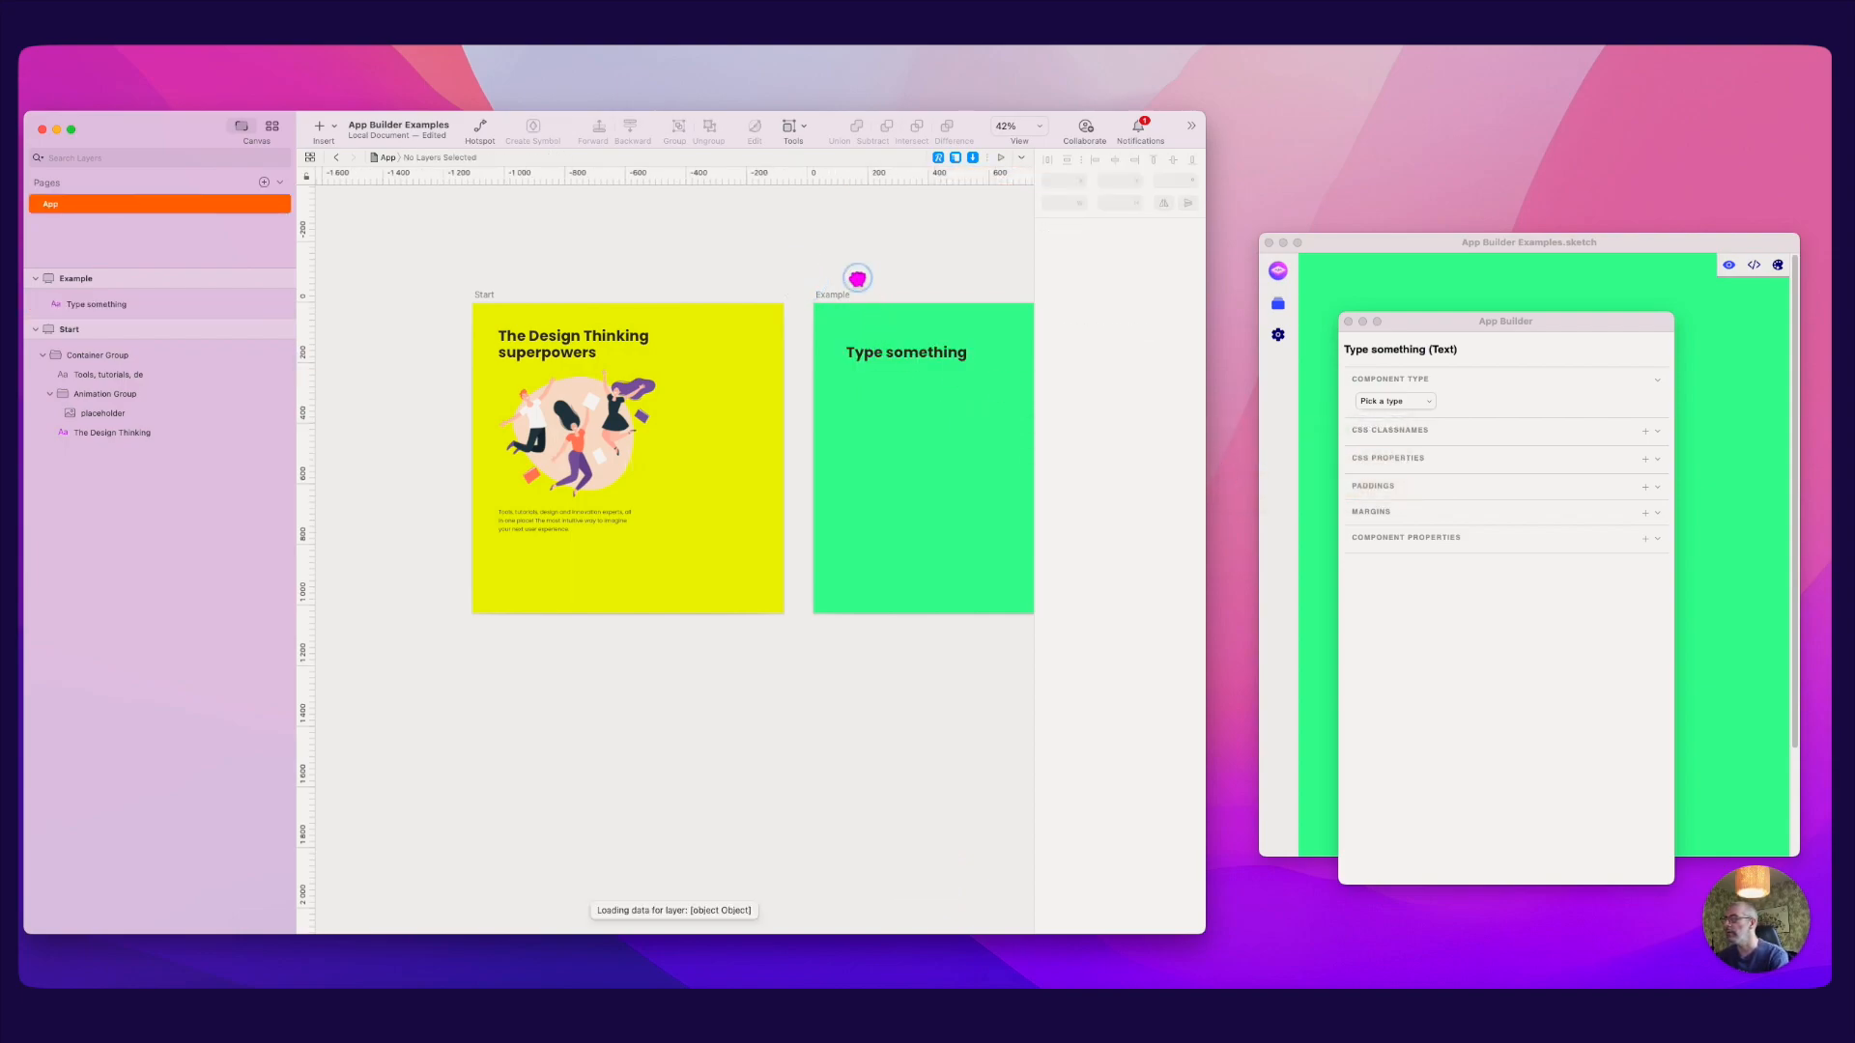
Step: Replace the placeholder text on the Example artboard with "This plugin is amazing!"
{"action": "scroll", "coordinate": [863, 280], "scroll_direction": "right", "scroll_amount": 5}
{"action": "left_click", "coordinate": [712, 348], "text": "super"}
{"action": "double_click", "coordinate": [711, 347]}
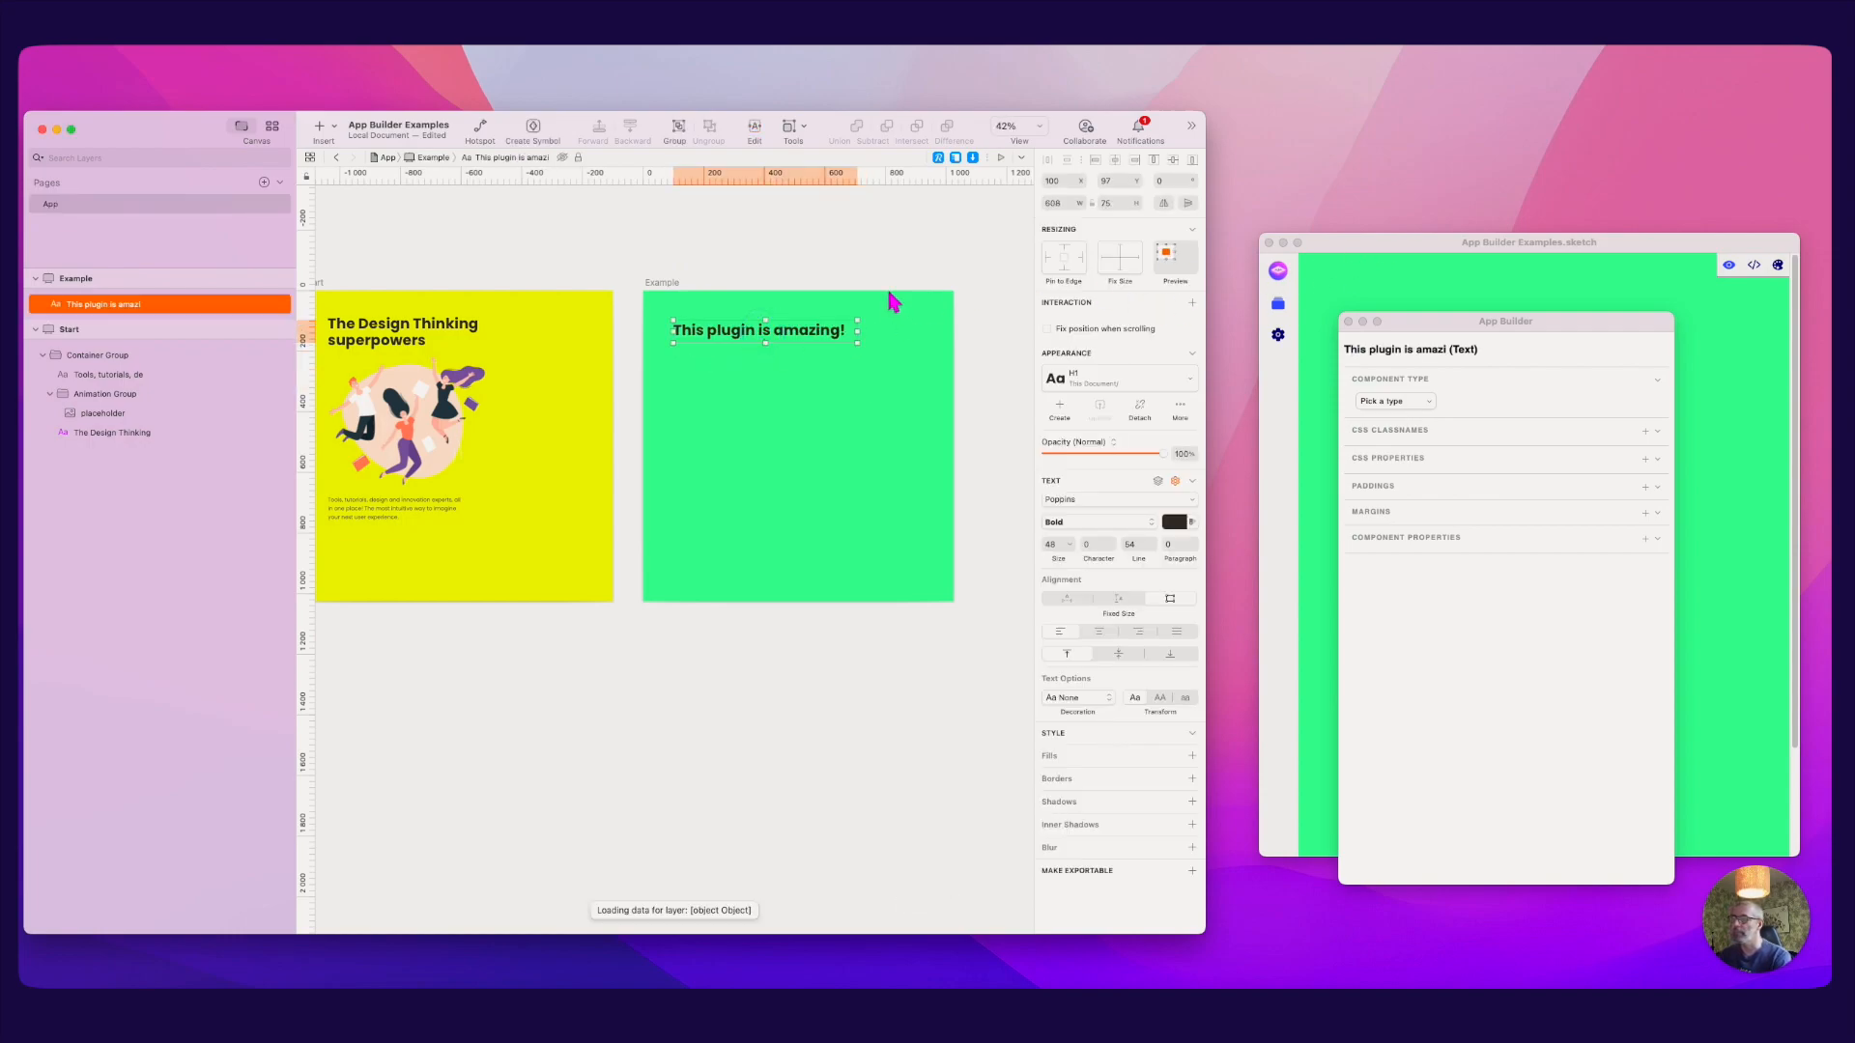
Step: Save the document with nothing selected and bring the App Builder preview window forward to check the rendering
{"action": "left_click", "coordinate": [869, 277]}
{"action": "key", "text": "cmd+s"}
{"action": "left_click", "coordinate": [1333, 299]}
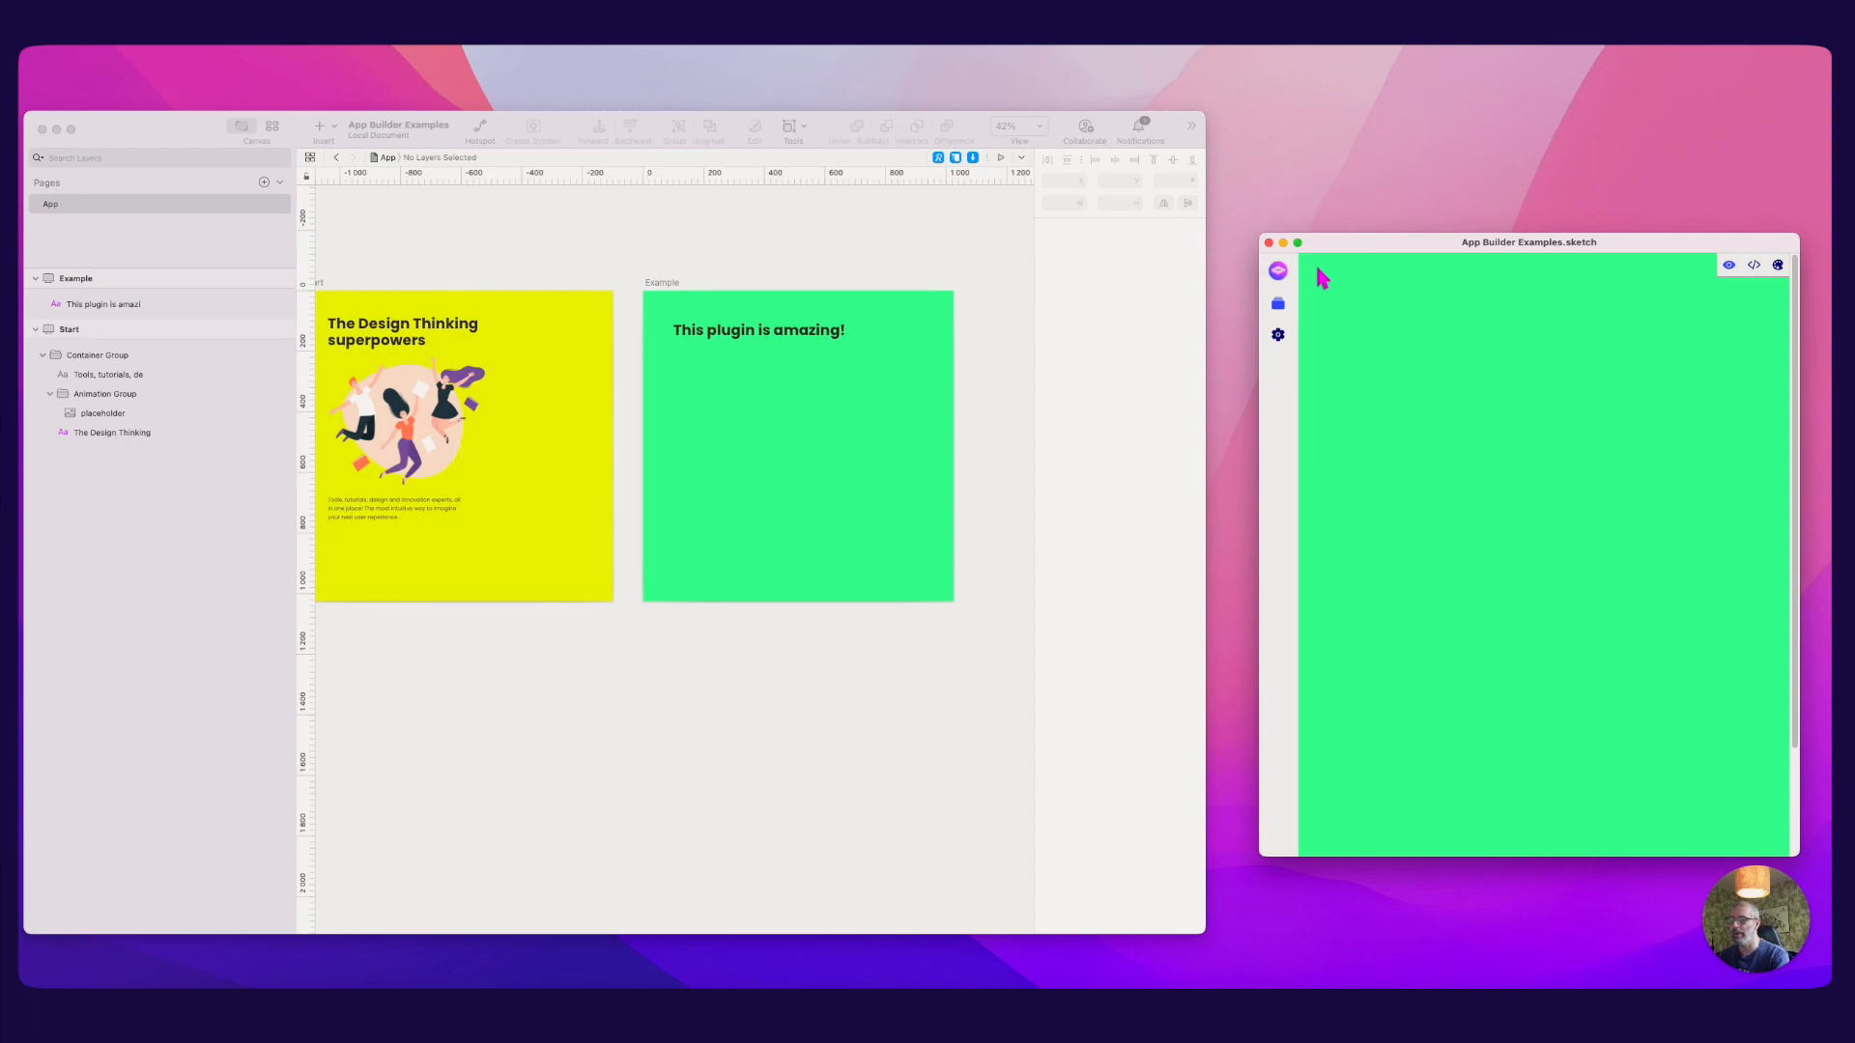
Step: Set the component type of the "This plugin is amazing!" text to Heading 1 and save the document
{"action": "left_click", "coordinate": [766, 332]}
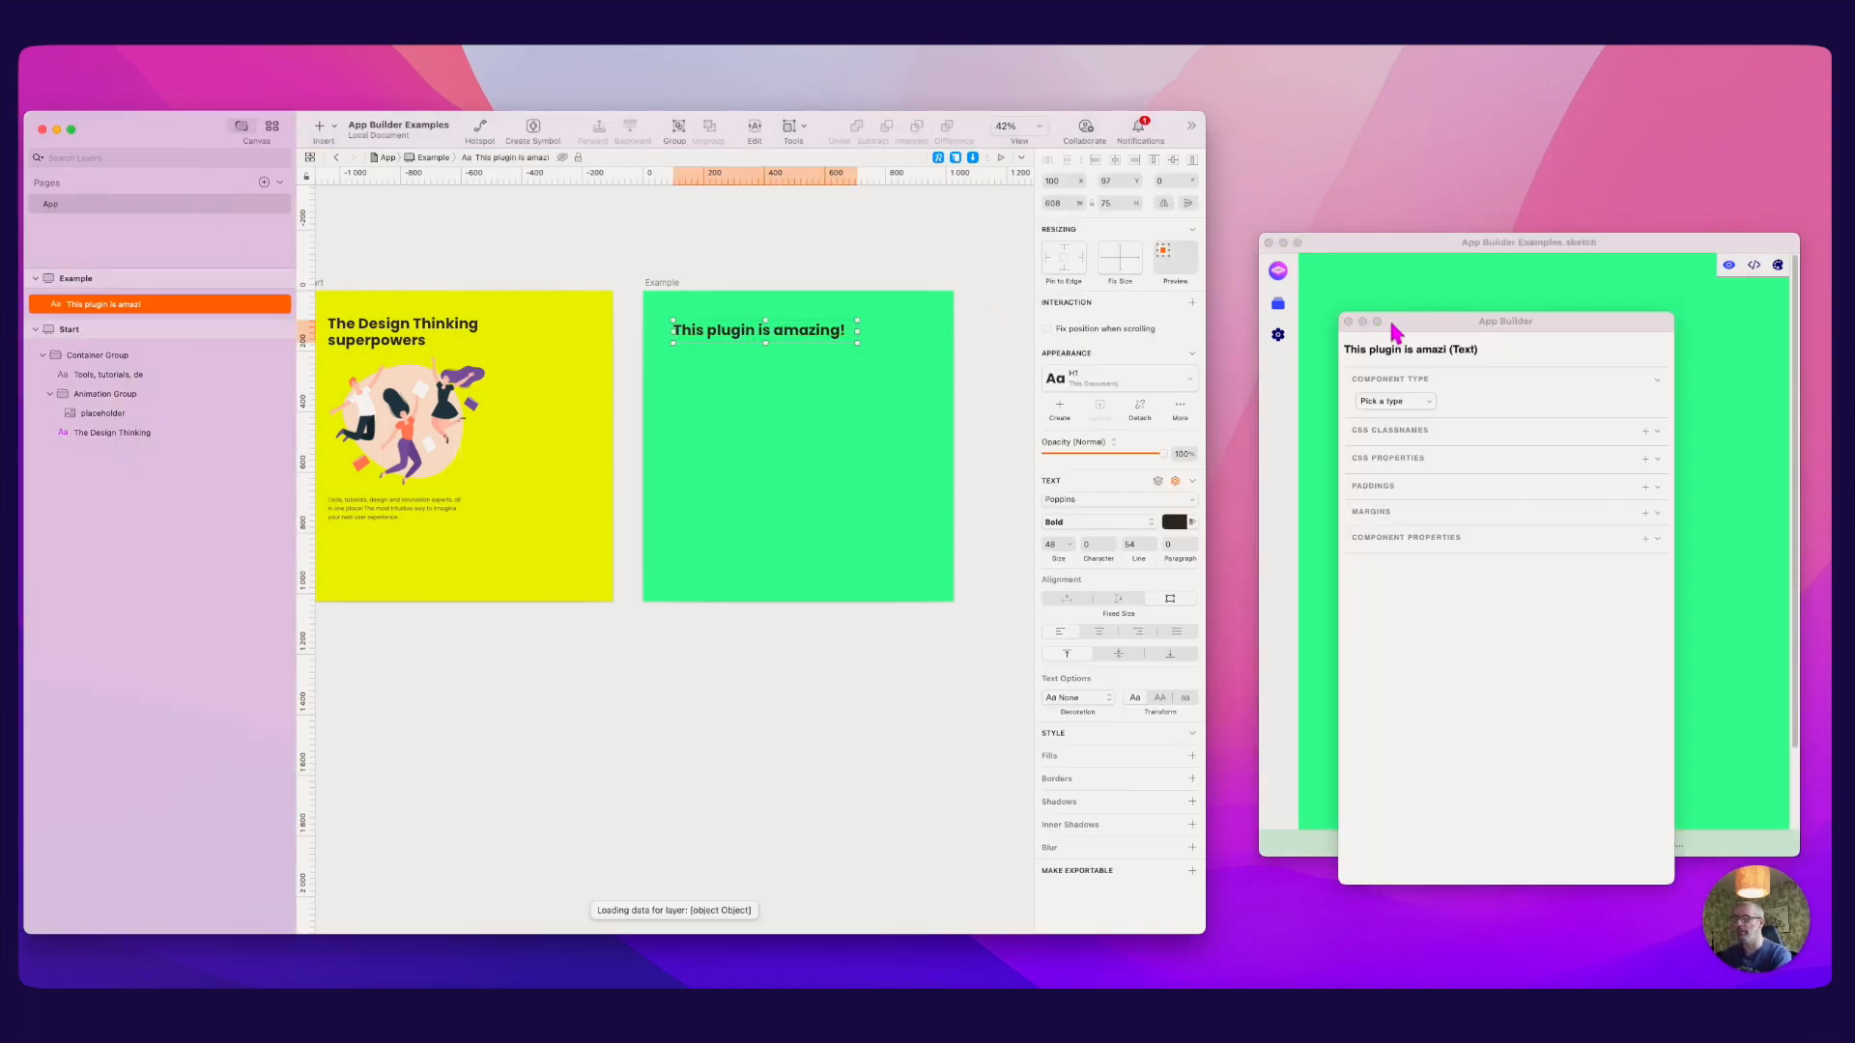
{"action": "left_click_drag", "start_coordinate": [1420, 317], "coordinate": [1065, 286]}
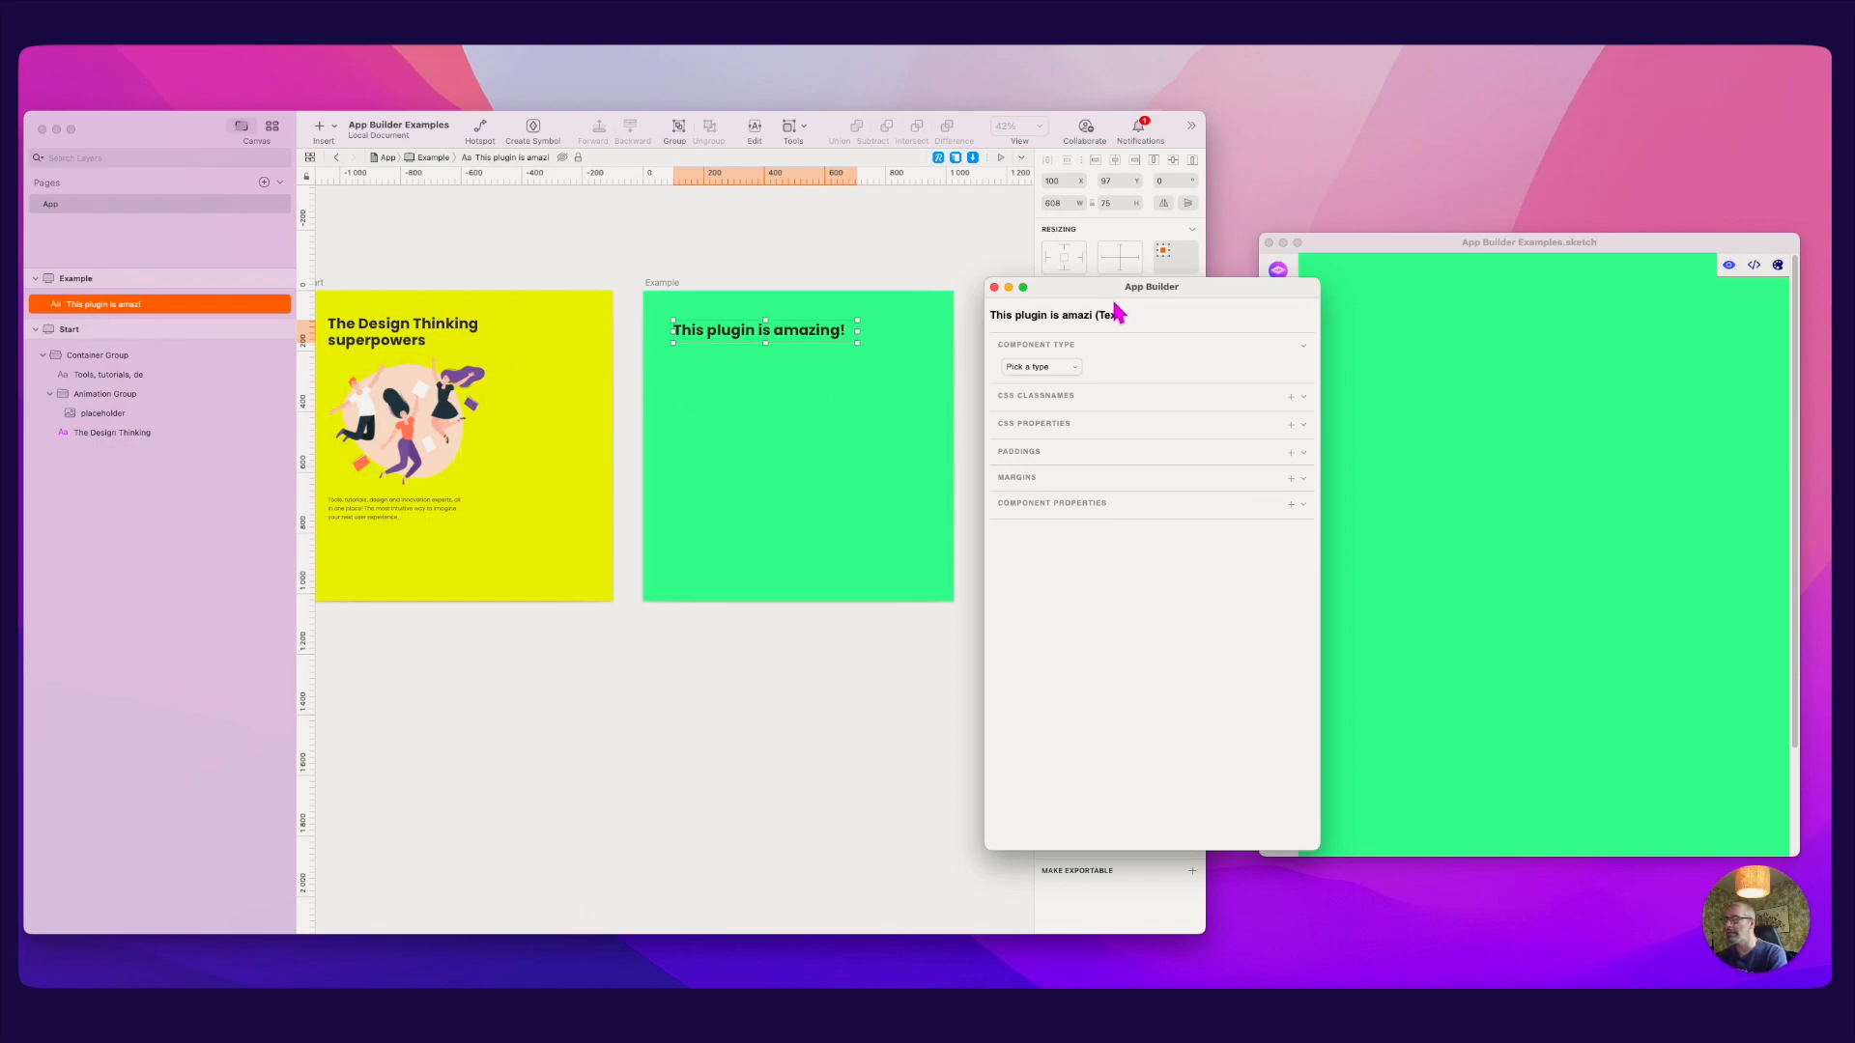
{"action": "left_click_drag", "start_coordinate": [1086, 299], "coordinate": [1116, 309]}
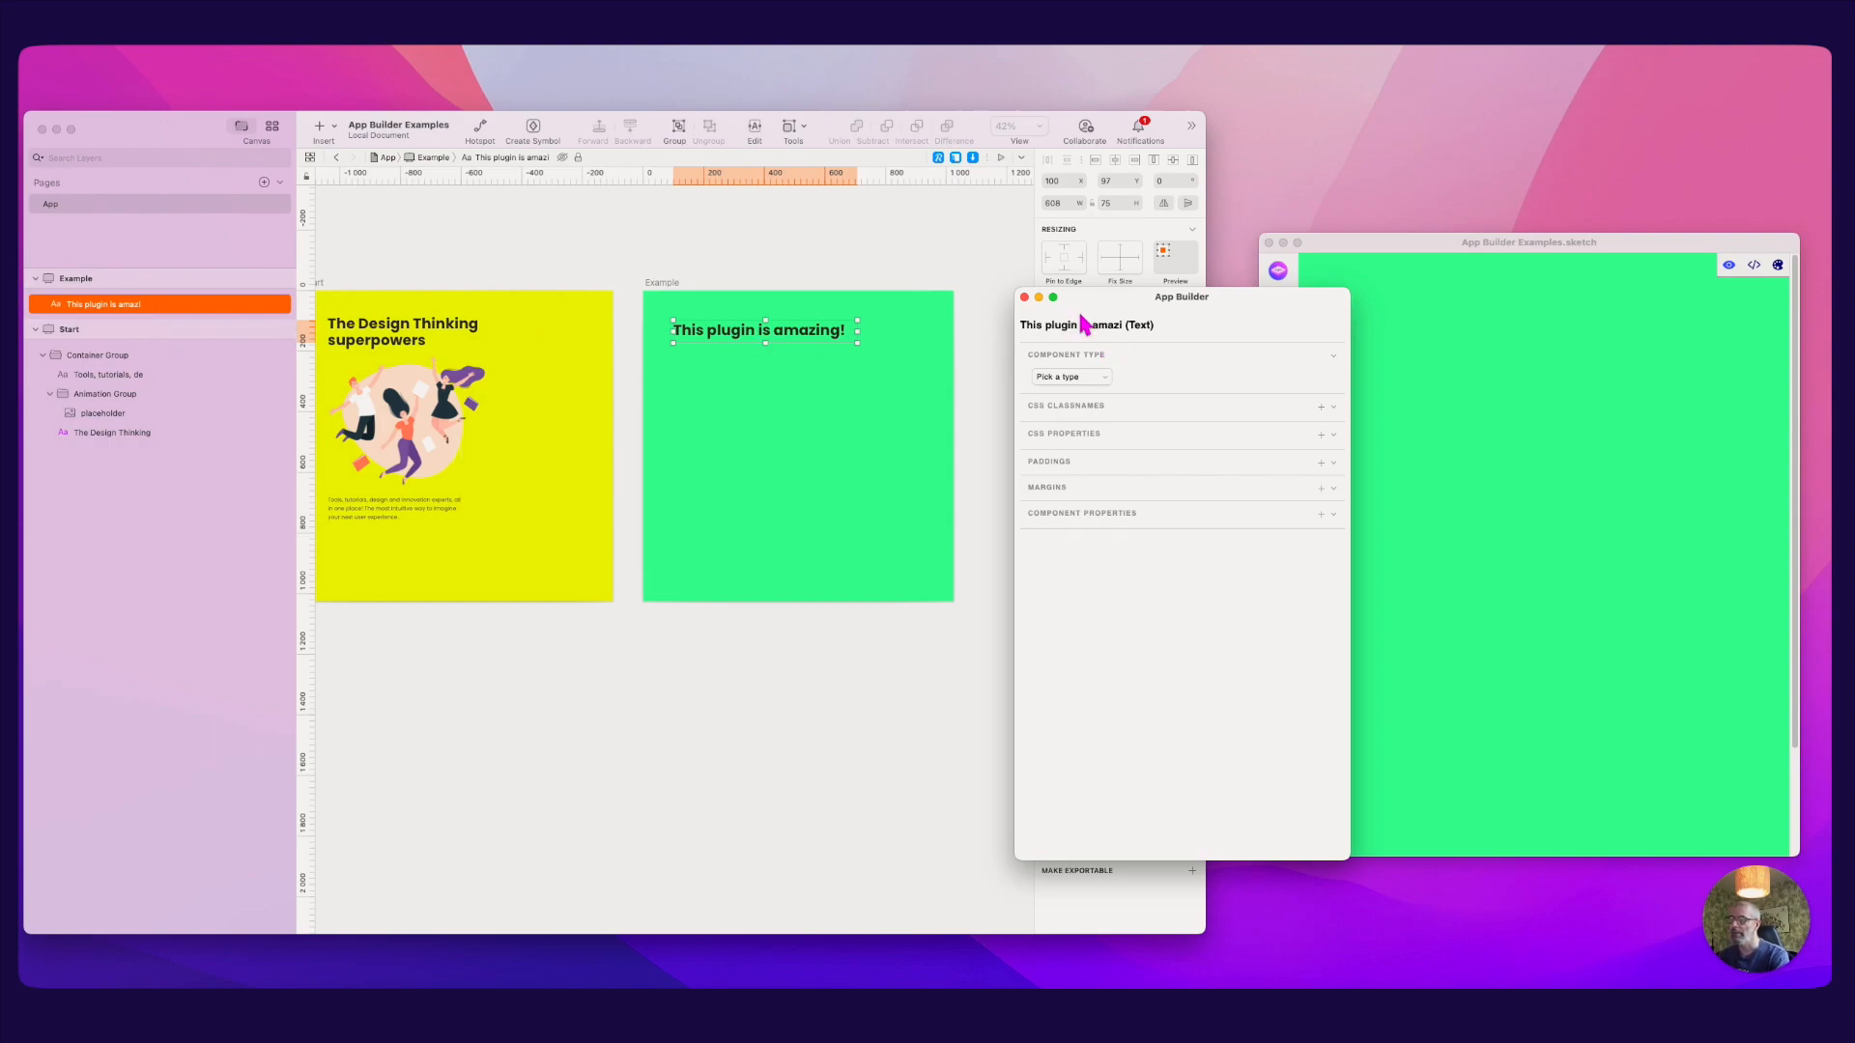
{"action": "left_click", "coordinate": [1090, 379]}
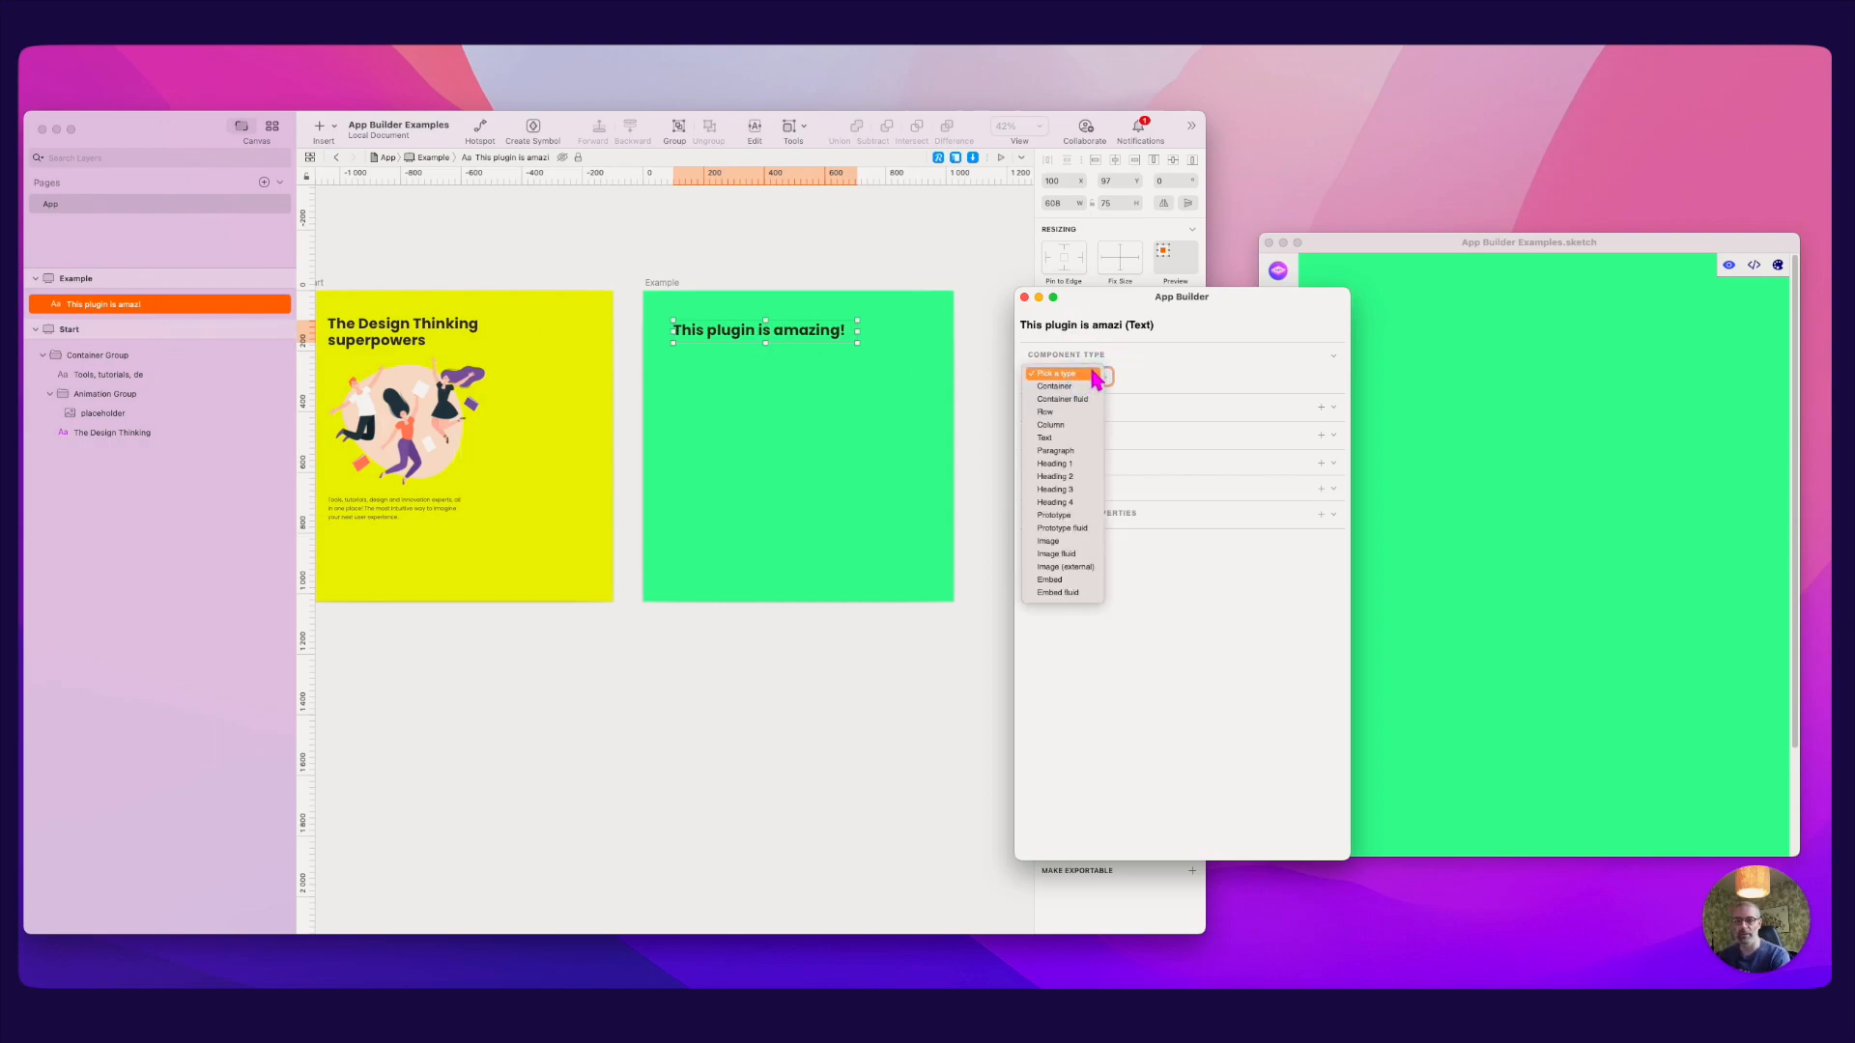
{"action": "left_click", "coordinate": [1074, 465]}
{"action": "key", "text": "super+s"}
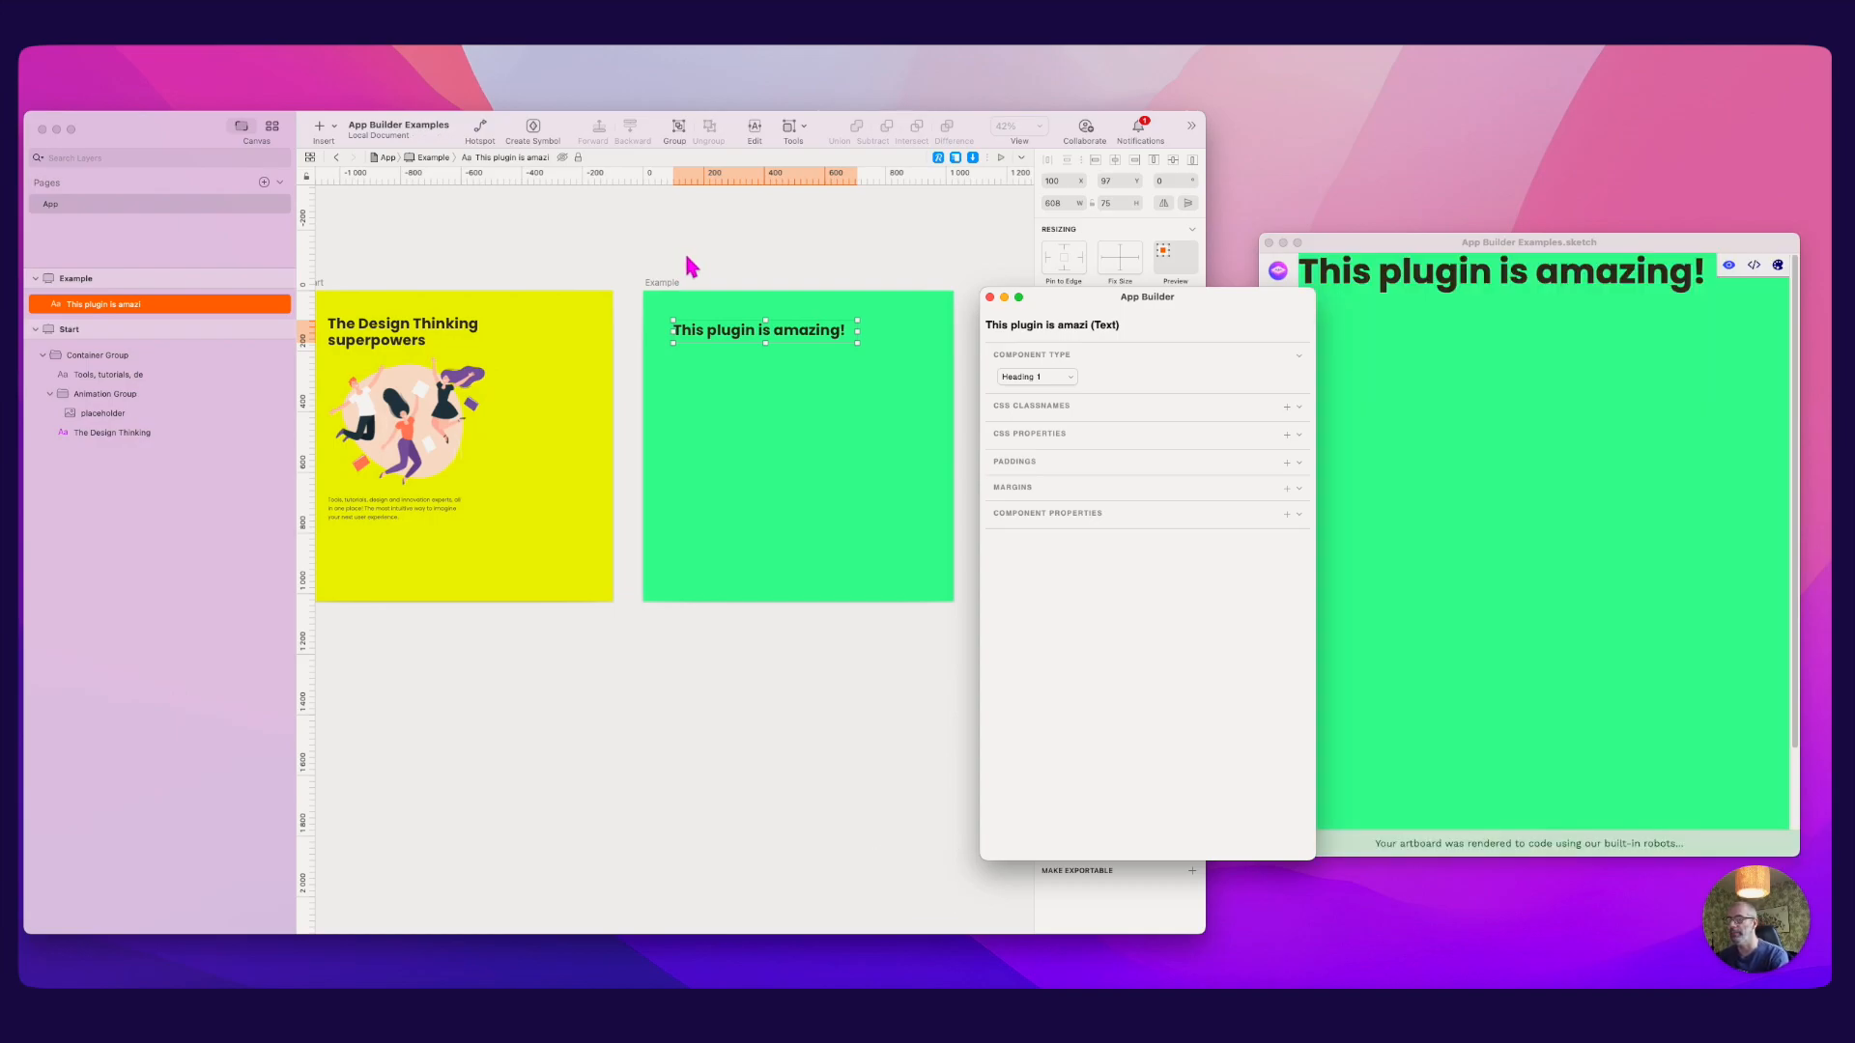
Step: Display the Example artboard's generated HTML code in the preview window and enlarge the window for reading
{"action": "left_click", "coordinate": [690, 259]}
{"action": "left_click", "coordinate": [1337, 377]}
{"action": "left_click_drag", "start_coordinate": [1334, 253], "coordinate": [1306, 254]}
{"action": "left_click", "coordinate": [1726, 268]}
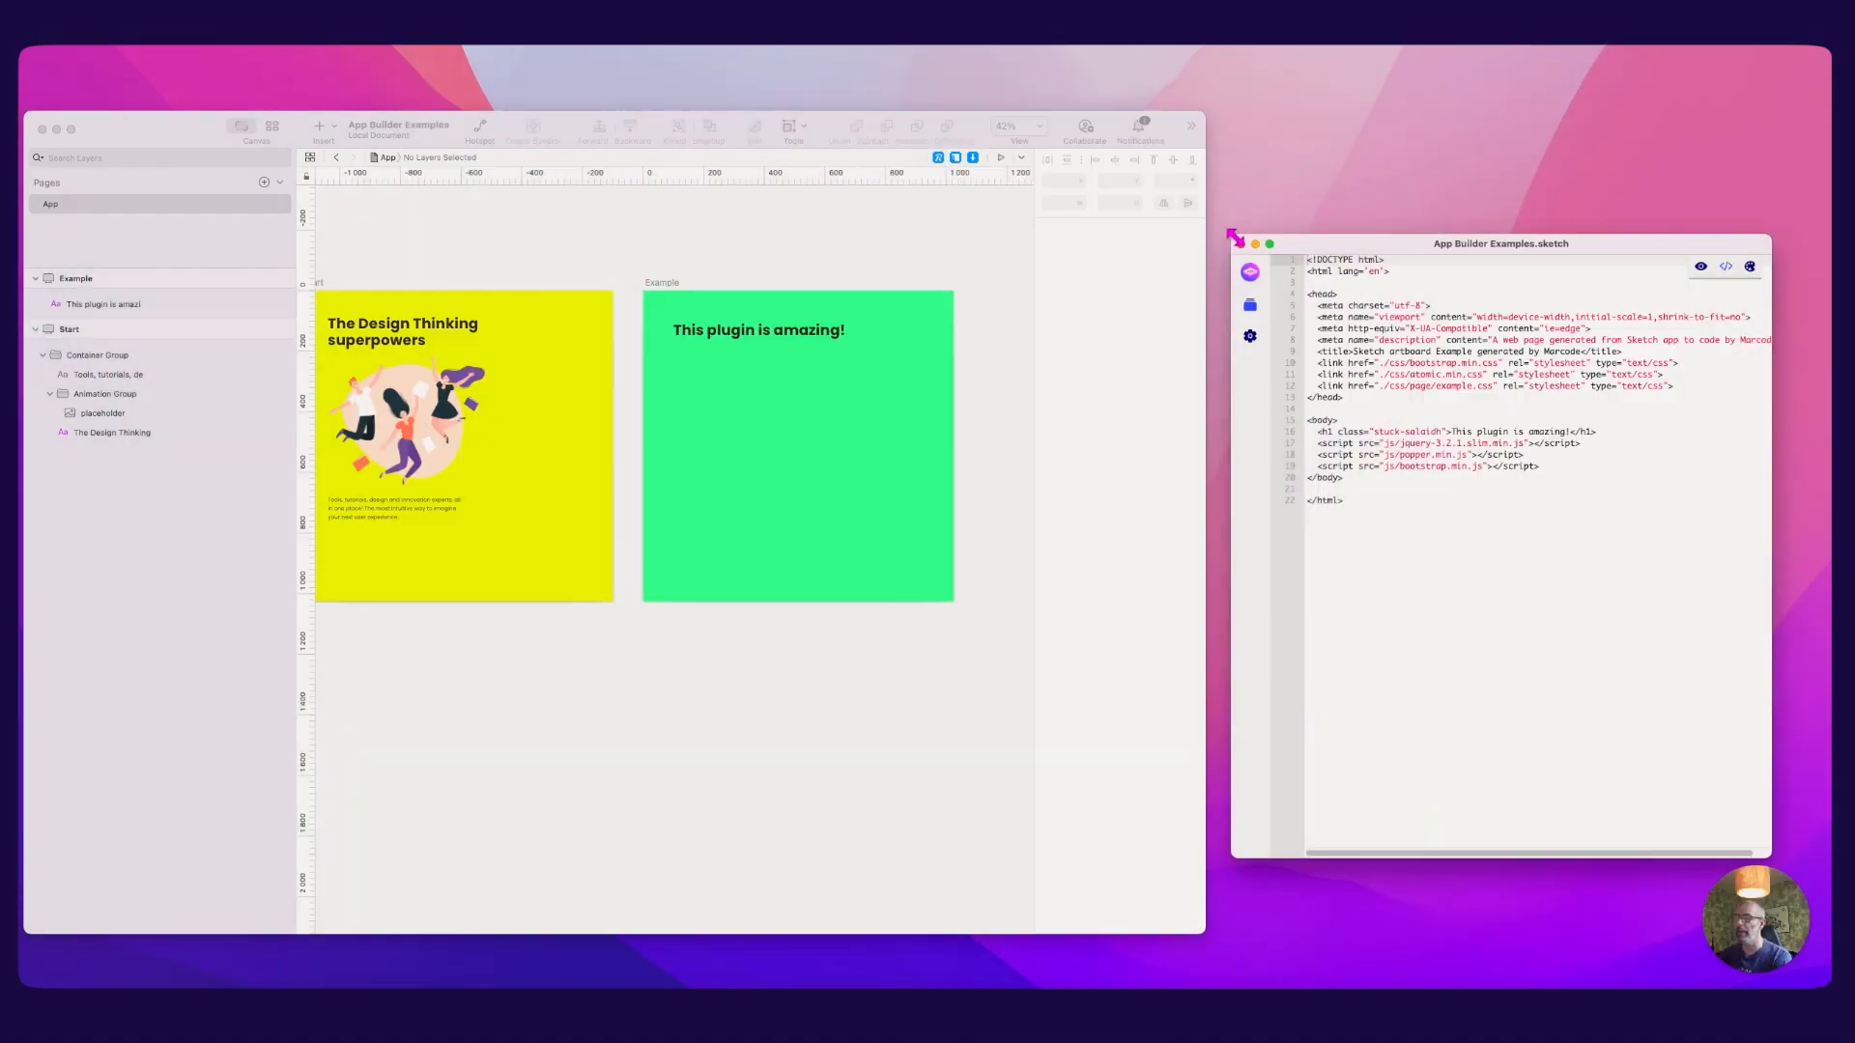
{"action": "left_click_drag", "start_coordinate": [1233, 236], "coordinate": [903, 211]}
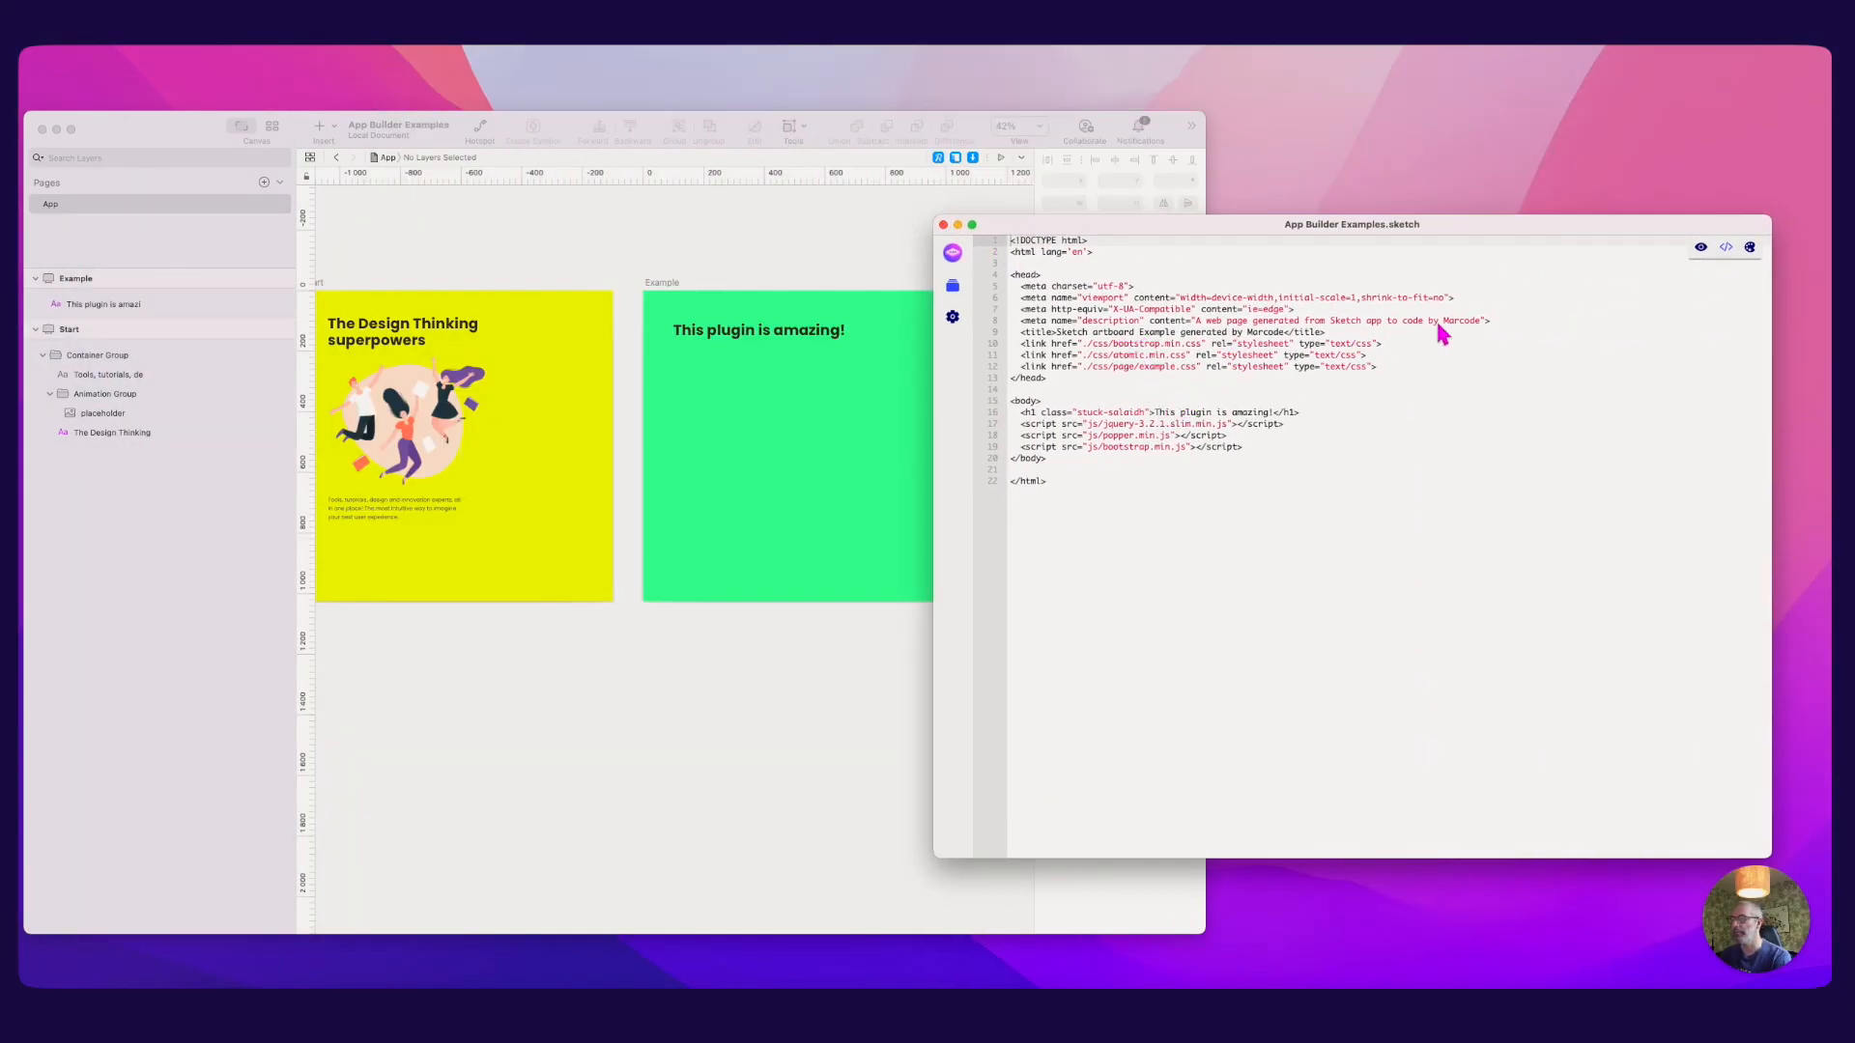
Step: Examine the h1 line of the generated HTML and highlight its class name
{"action": "left_click", "coordinate": [1024, 414]}
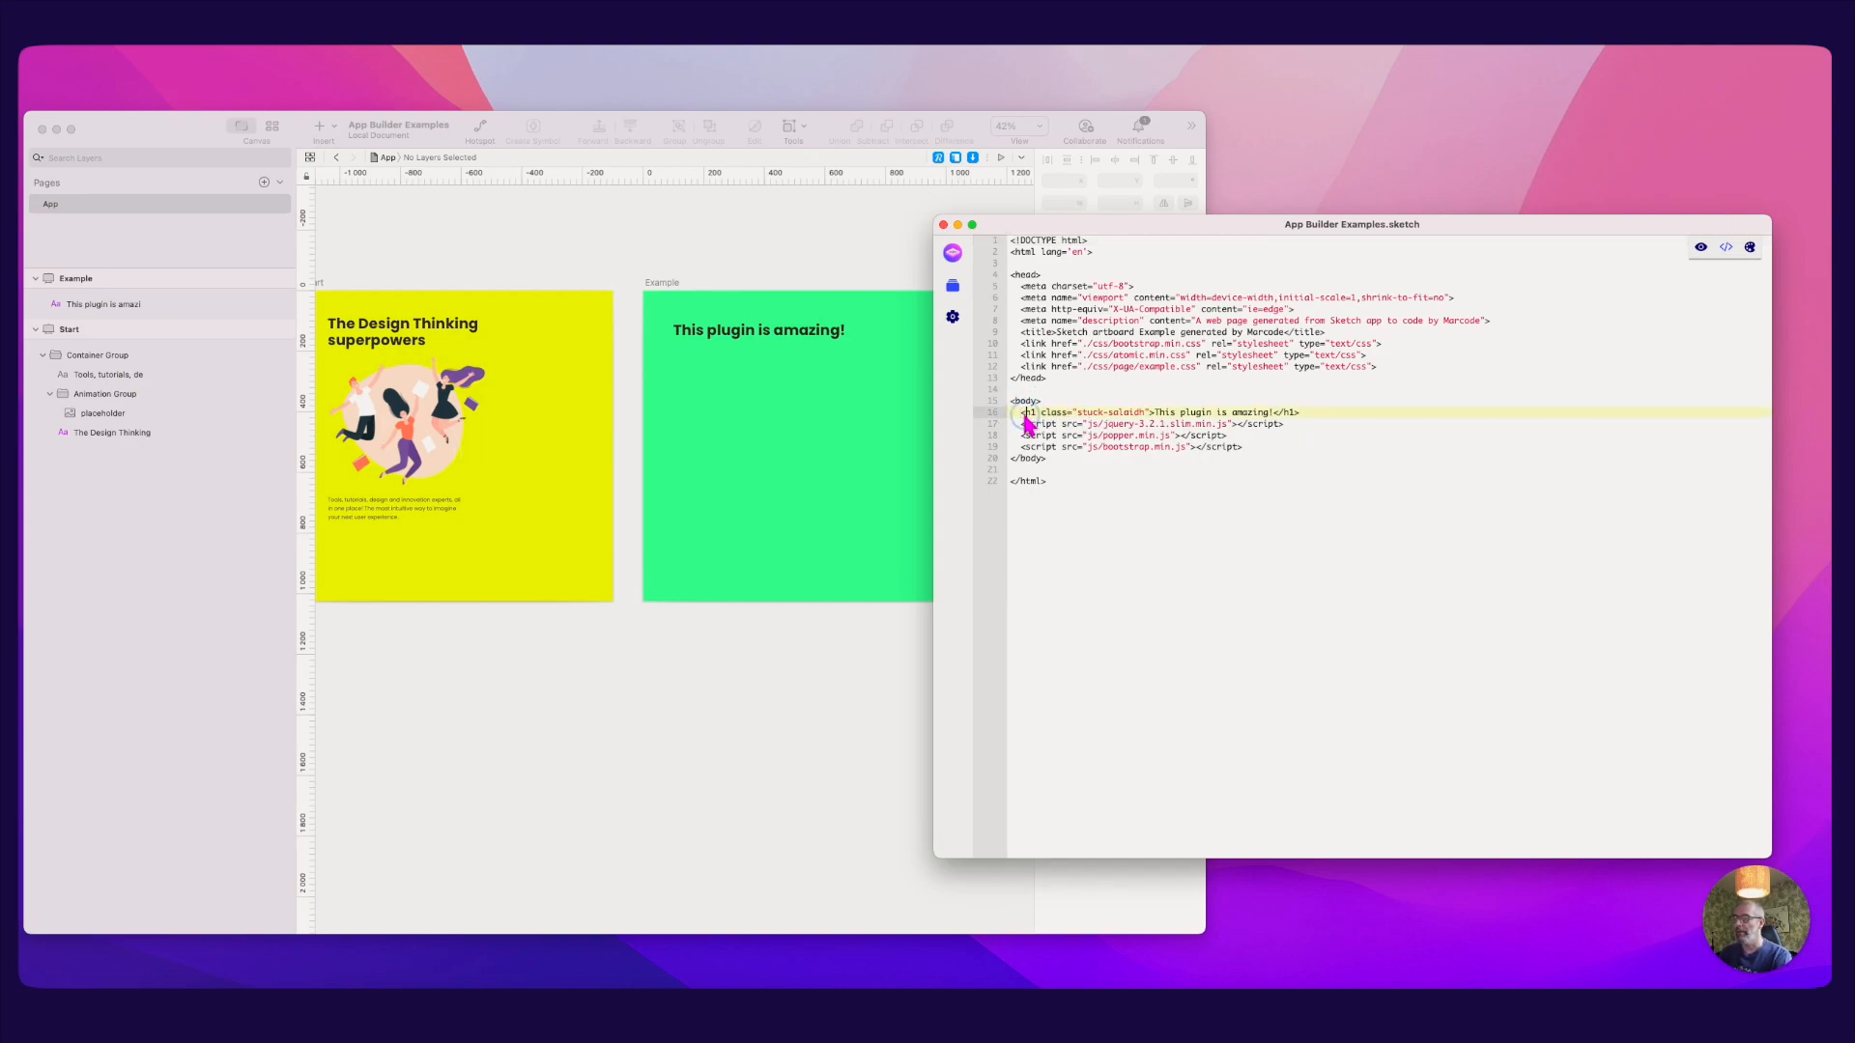
{"action": "left_click_drag", "start_coordinate": [1022, 415], "coordinate": [1304, 415]}
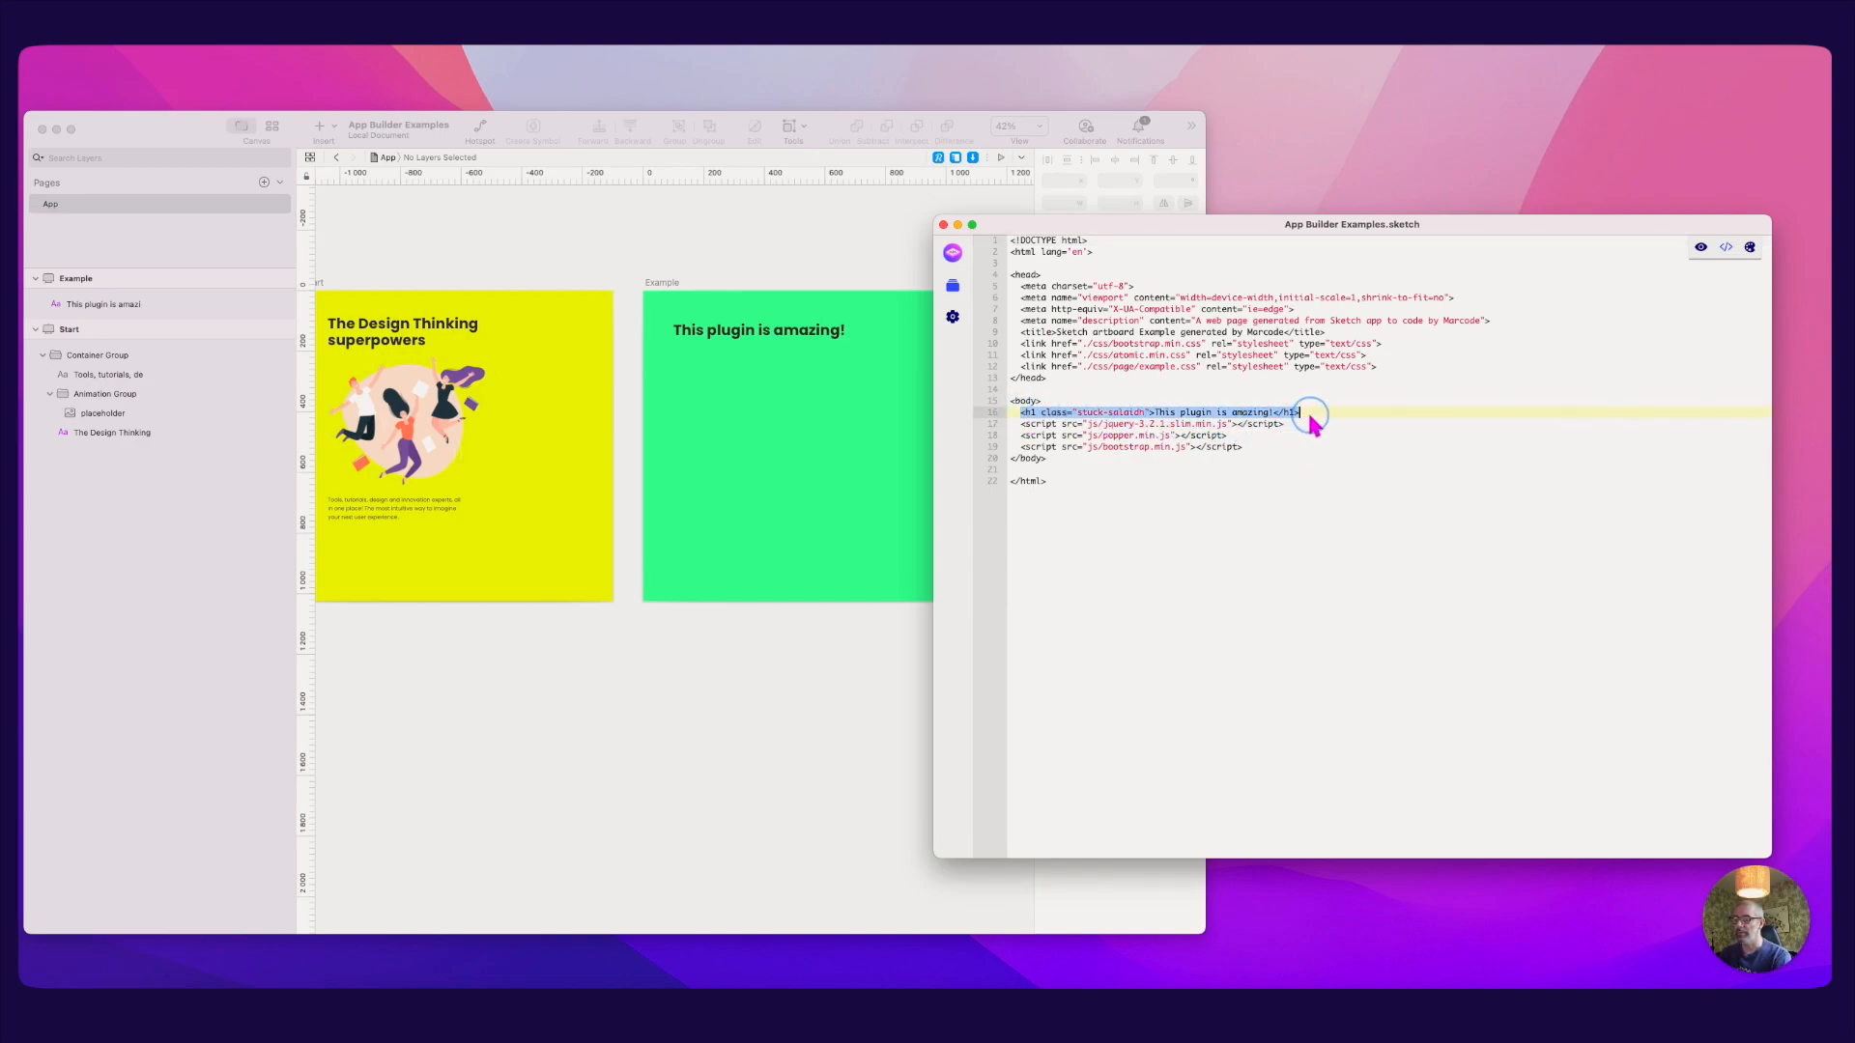
{"action": "left_click_drag", "start_coordinate": [1022, 413], "coordinate": [1331, 427]}
{"action": "left_click", "coordinate": [1298, 415]}
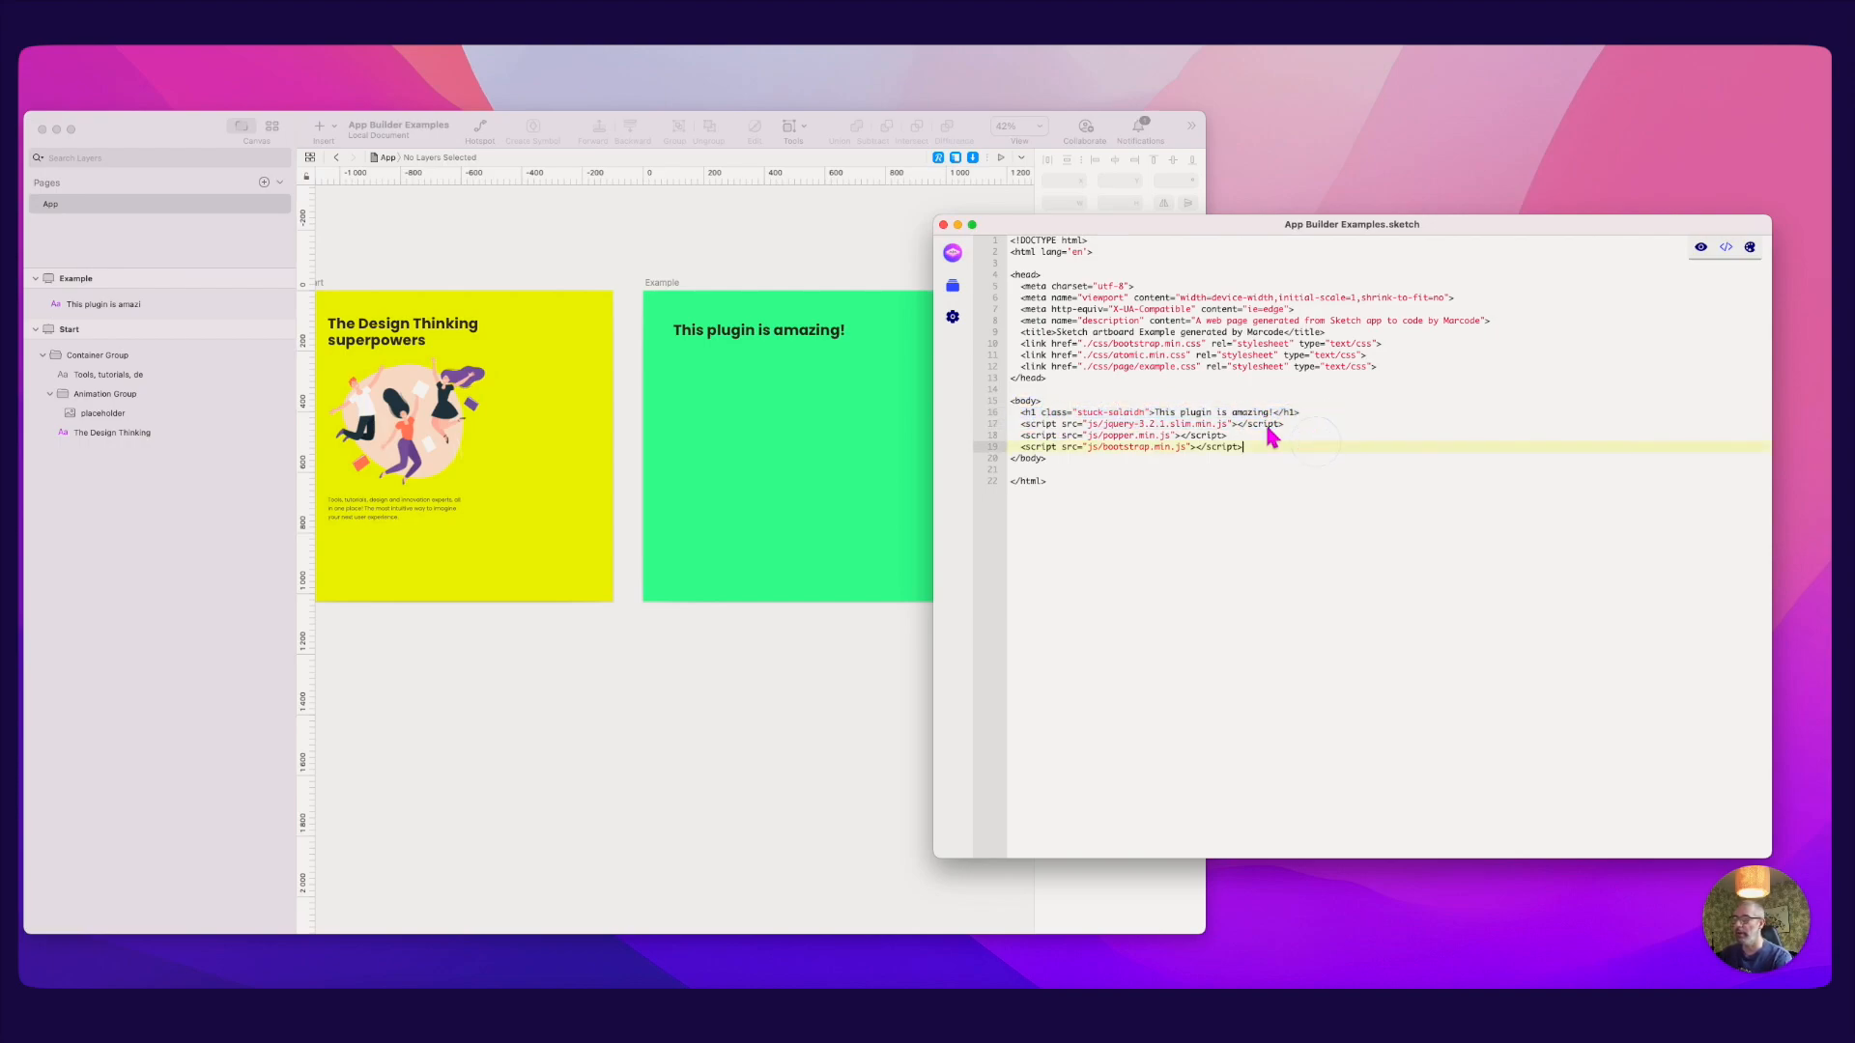
{"action": "left_click_drag", "start_coordinate": [1077, 414], "coordinate": [1144, 418]}
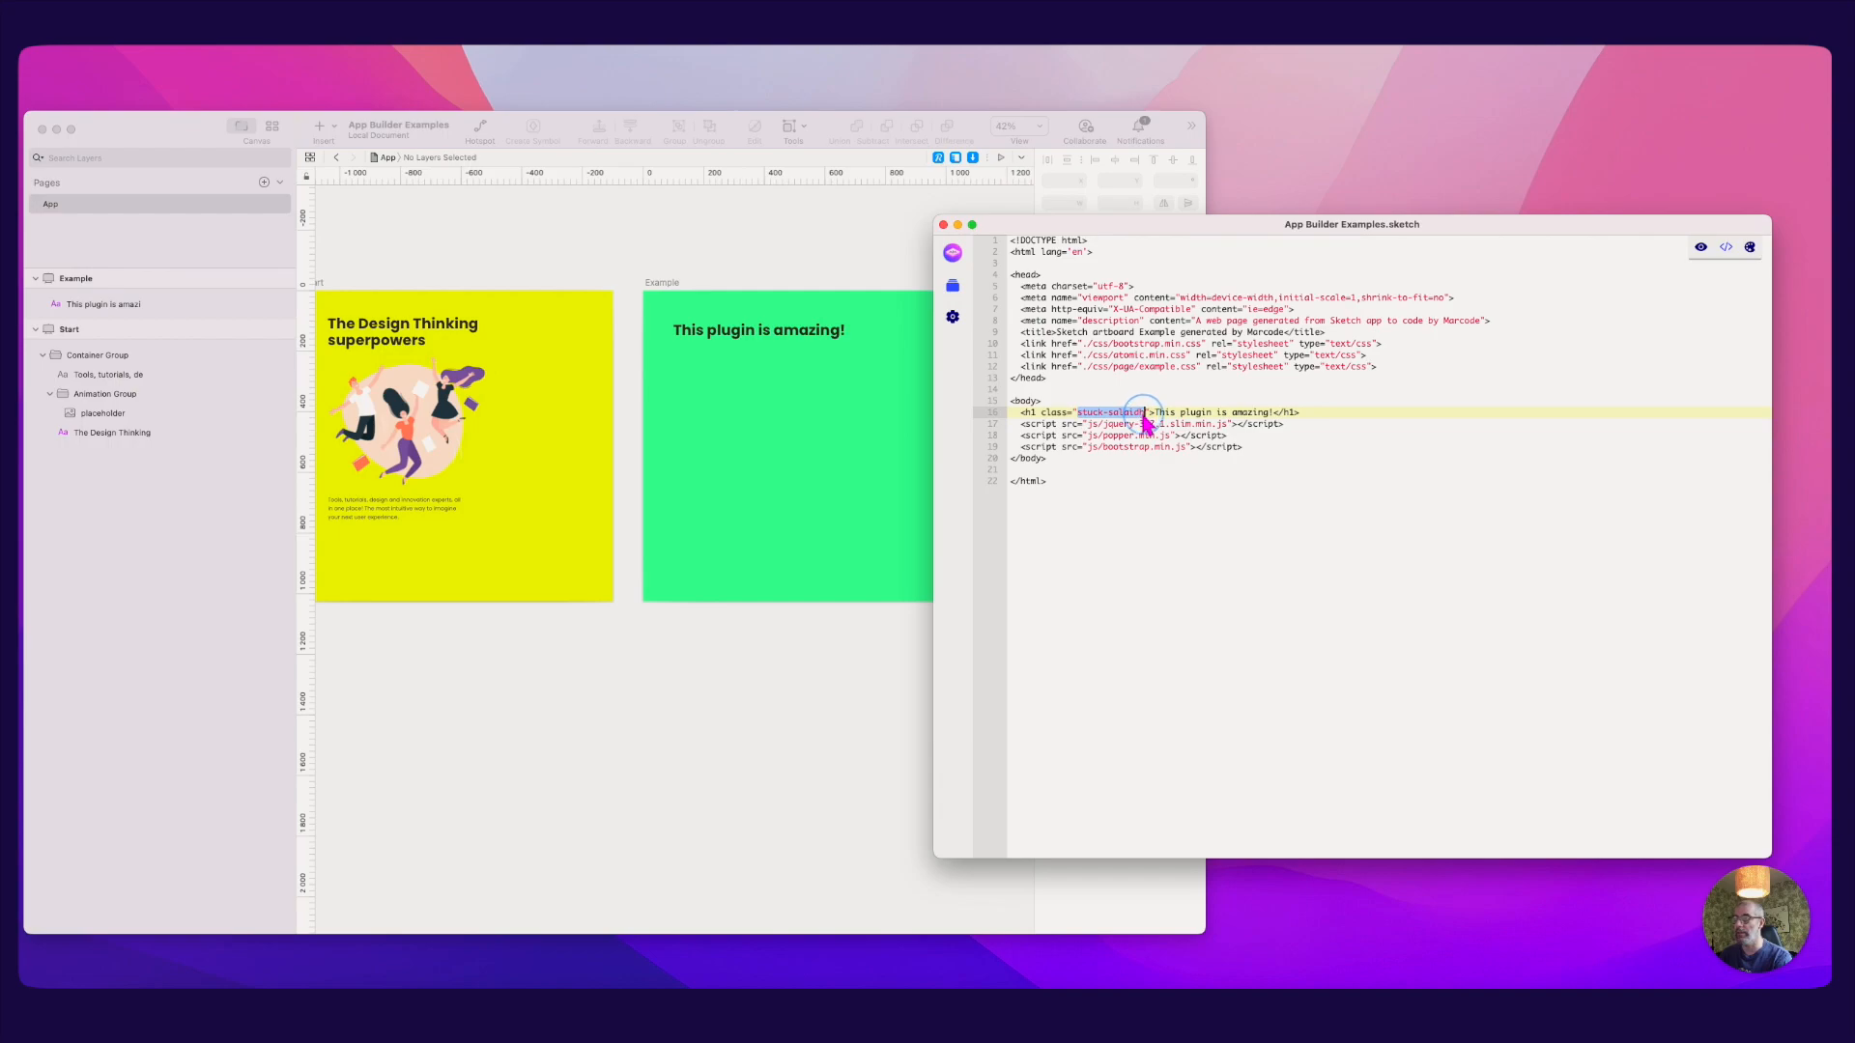
Step: Display the generated CSS and highlight the heading's class rule to inspect its properties
{"action": "left_click", "coordinate": [1750, 248]}
{"action": "left_click_drag", "start_coordinate": [1017, 401], "coordinate": [1056, 502]}
{"action": "left_click", "coordinate": [1088, 503]}
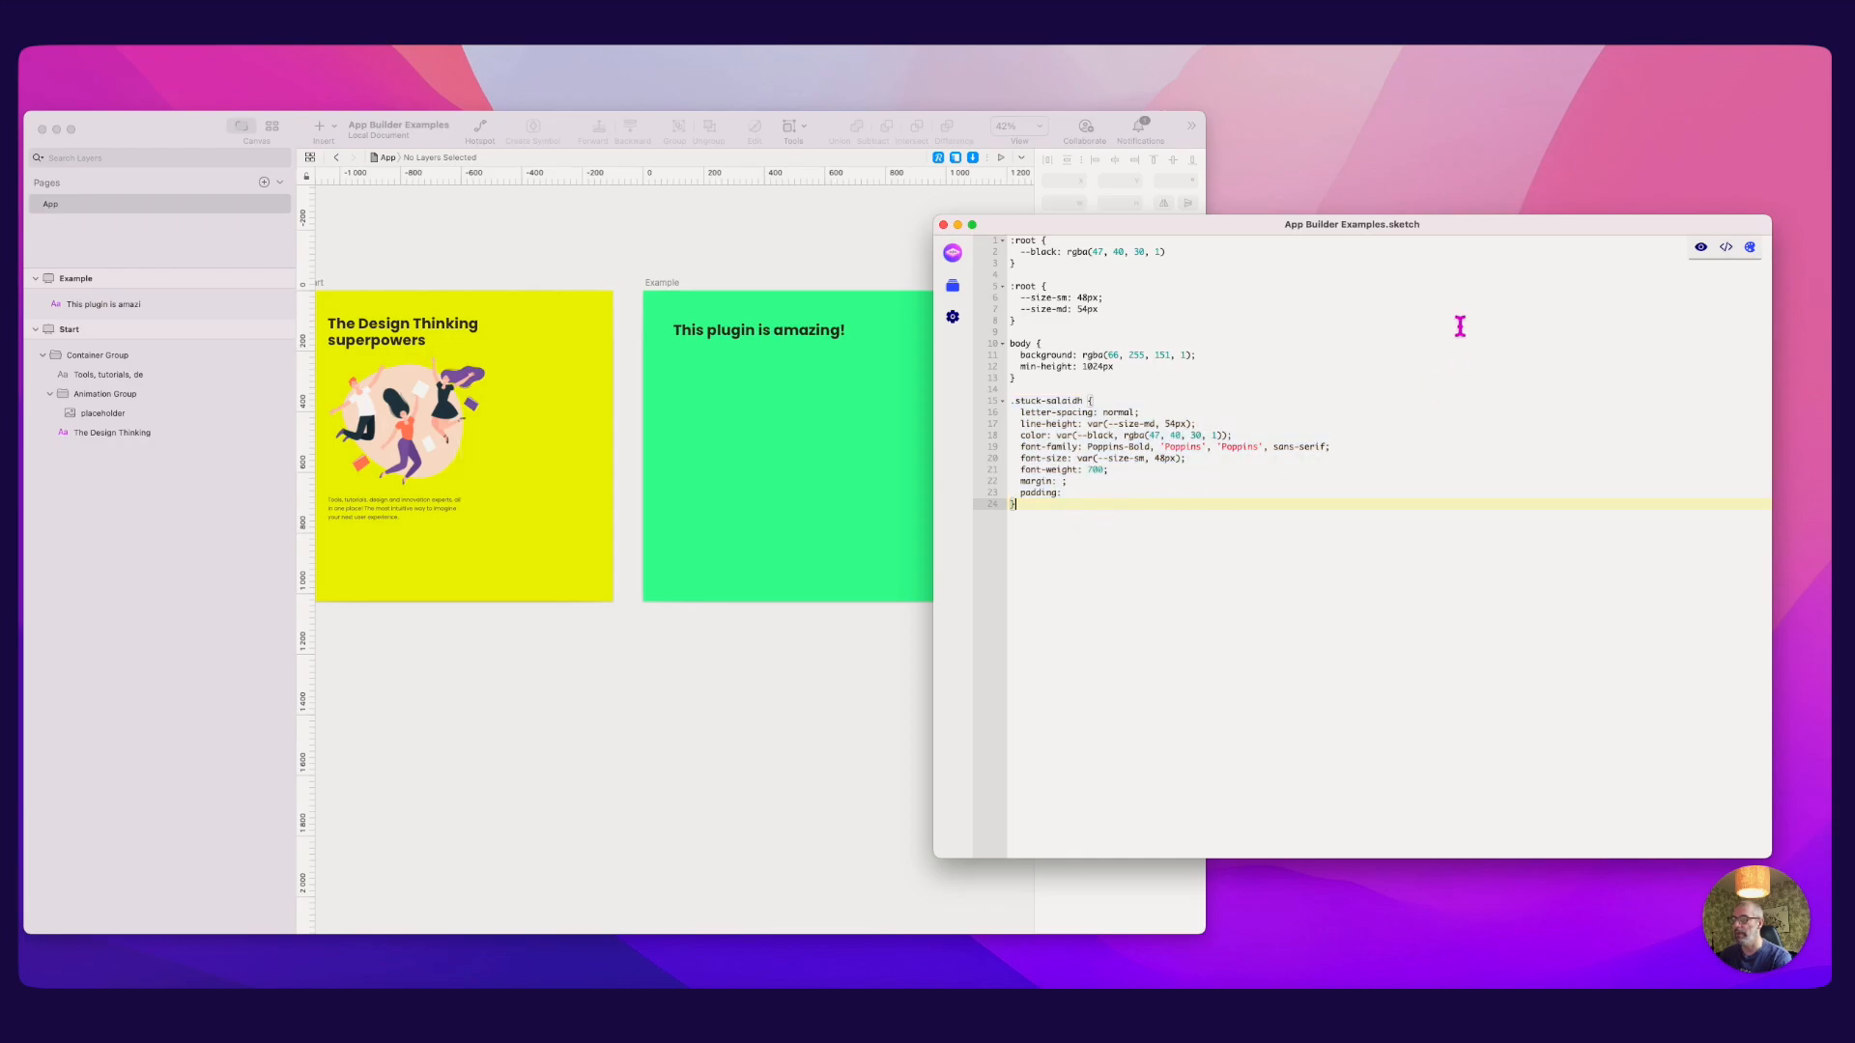
Step: Return from the code to the visual rendering of the Example artboard and narrow the preview window
{"action": "left_click", "coordinate": [1724, 249]}
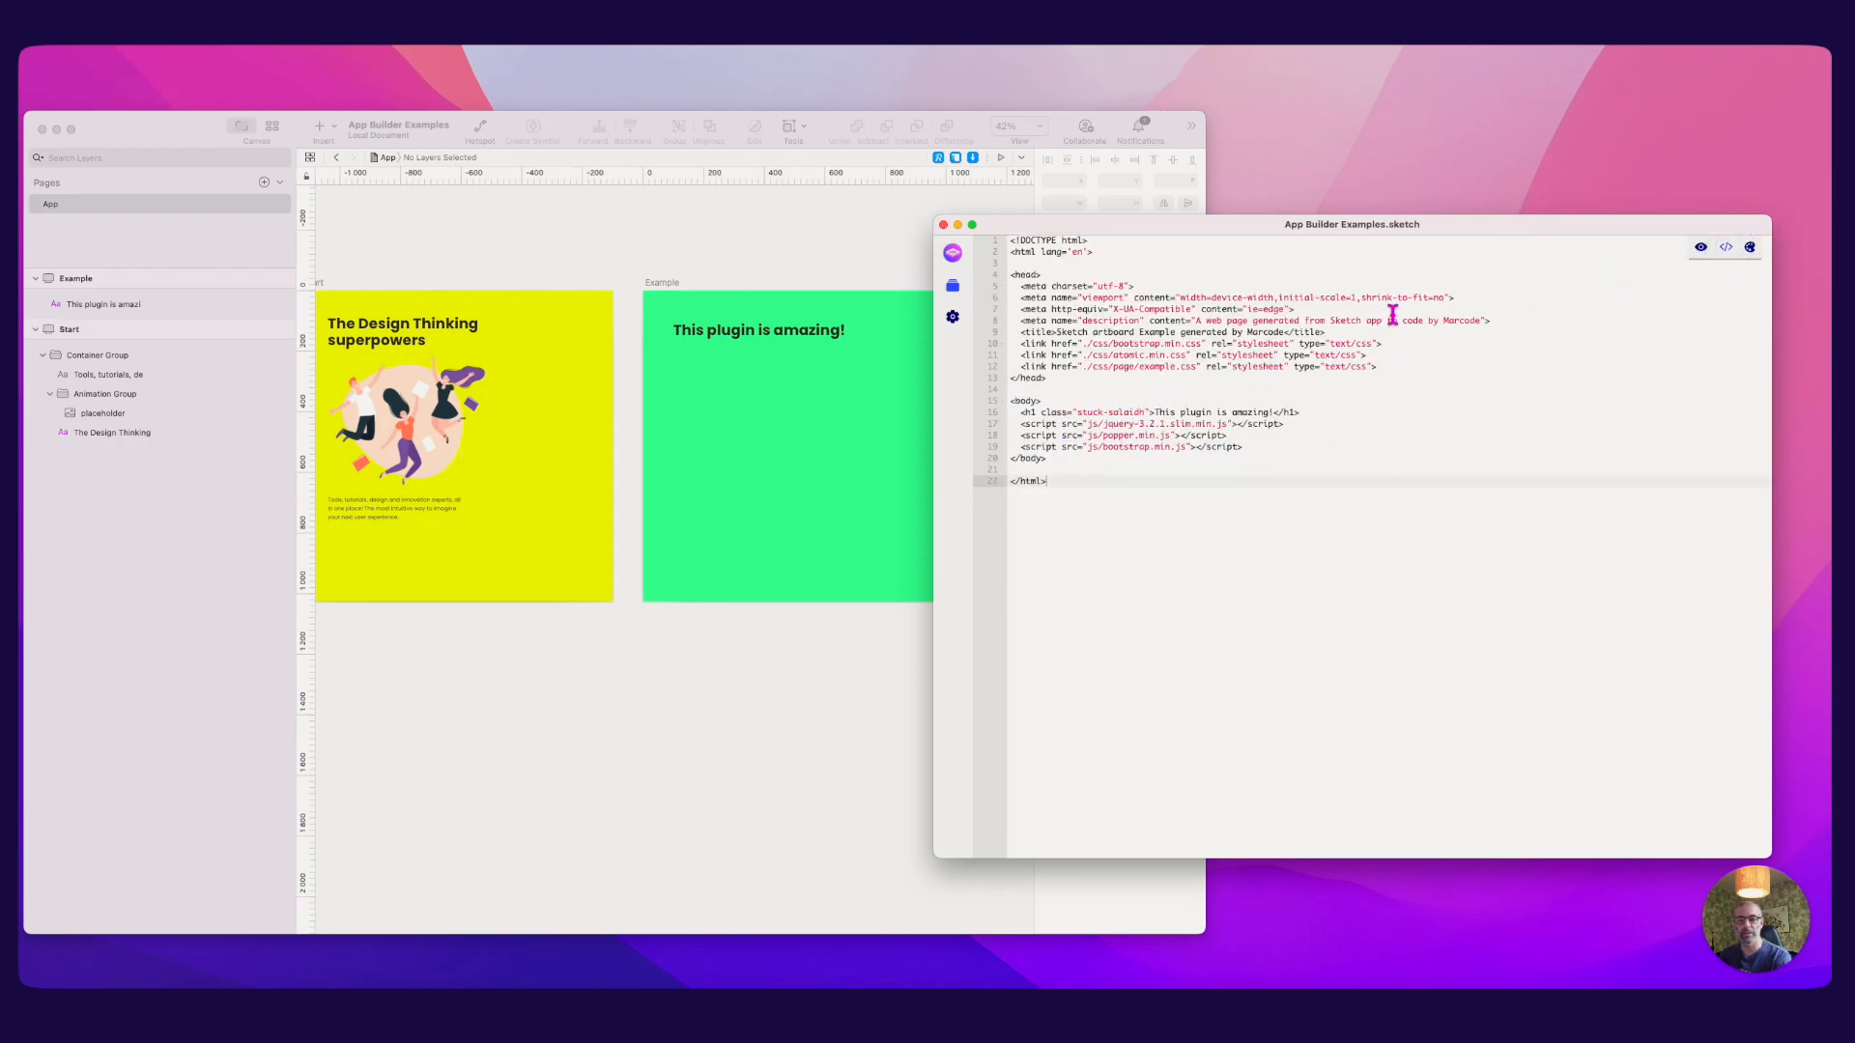
{"action": "left_click", "coordinate": [1701, 247]}
{"action": "left_click_drag", "start_coordinate": [935, 212], "coordinate": [1221, 224]}
Step: Select the heading on the Example artboard and look through the available component types without choosing another one
{"action": "left_click", "coordinate": [799, 339]}
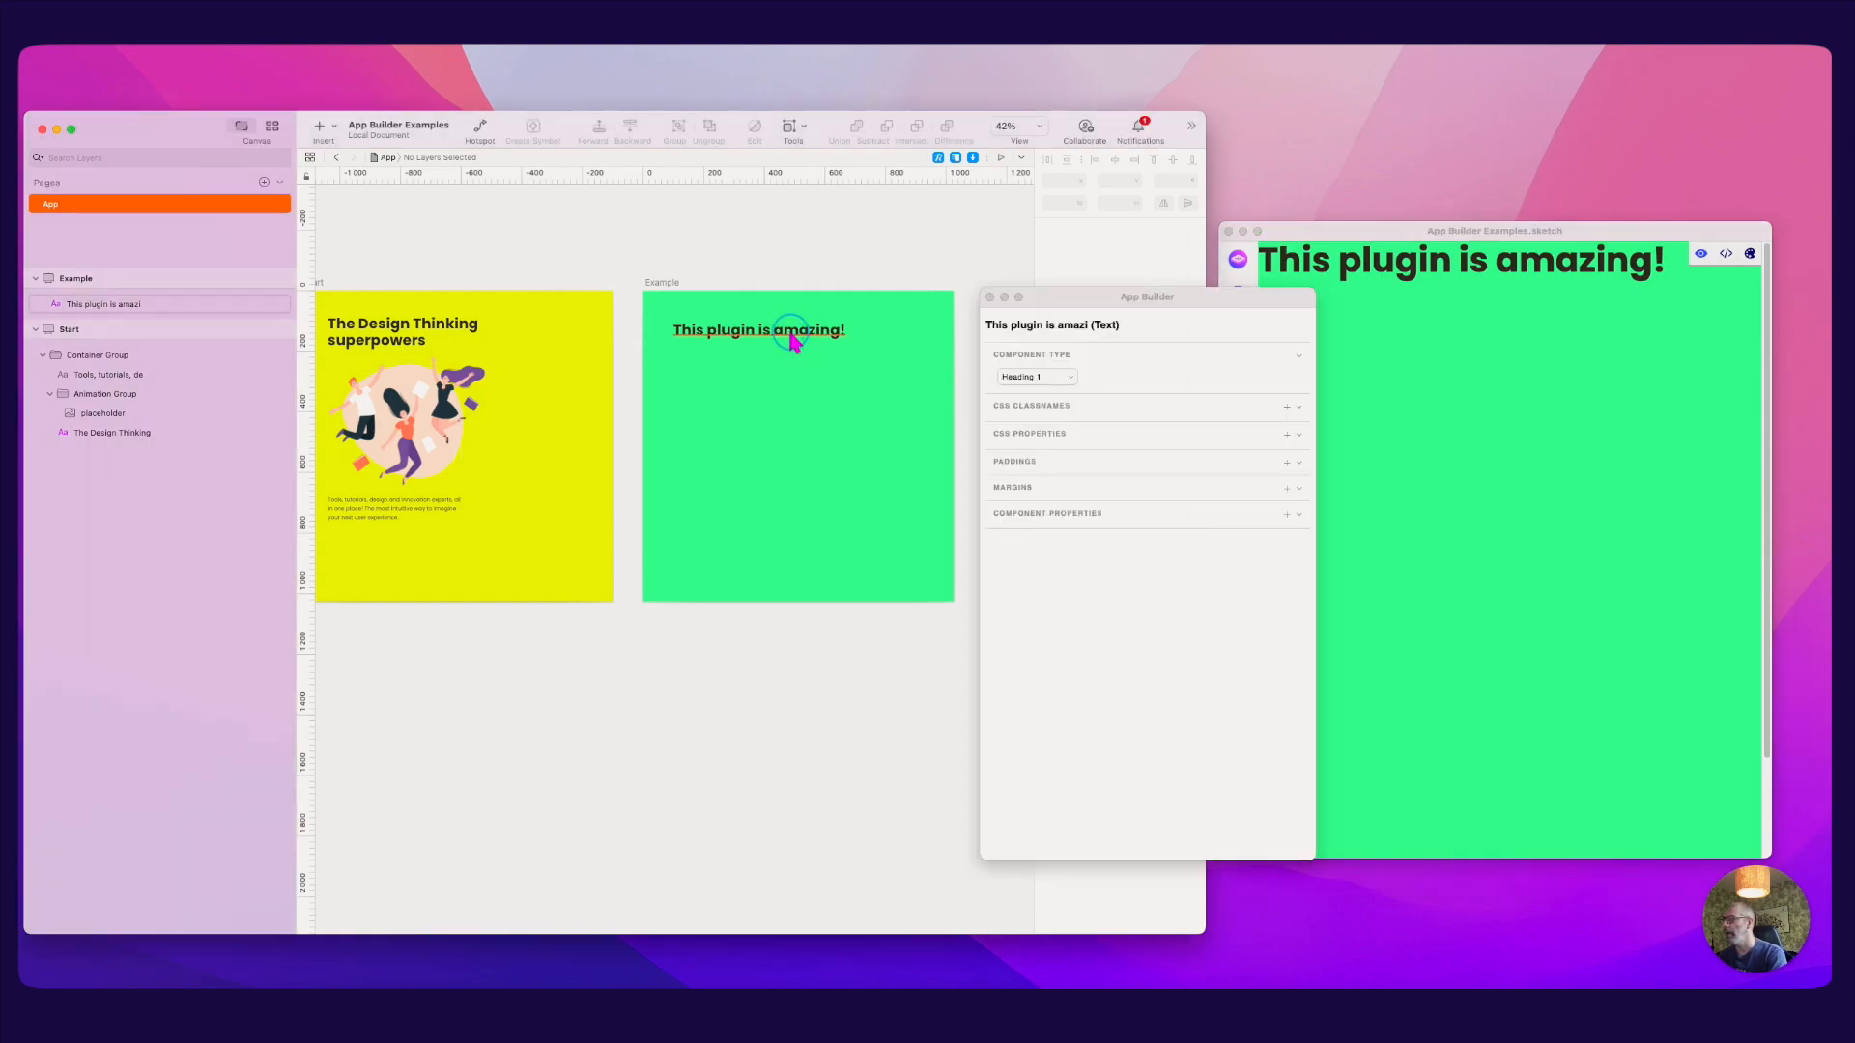
{"action": "left_click", "coordinate": [828, 333]}
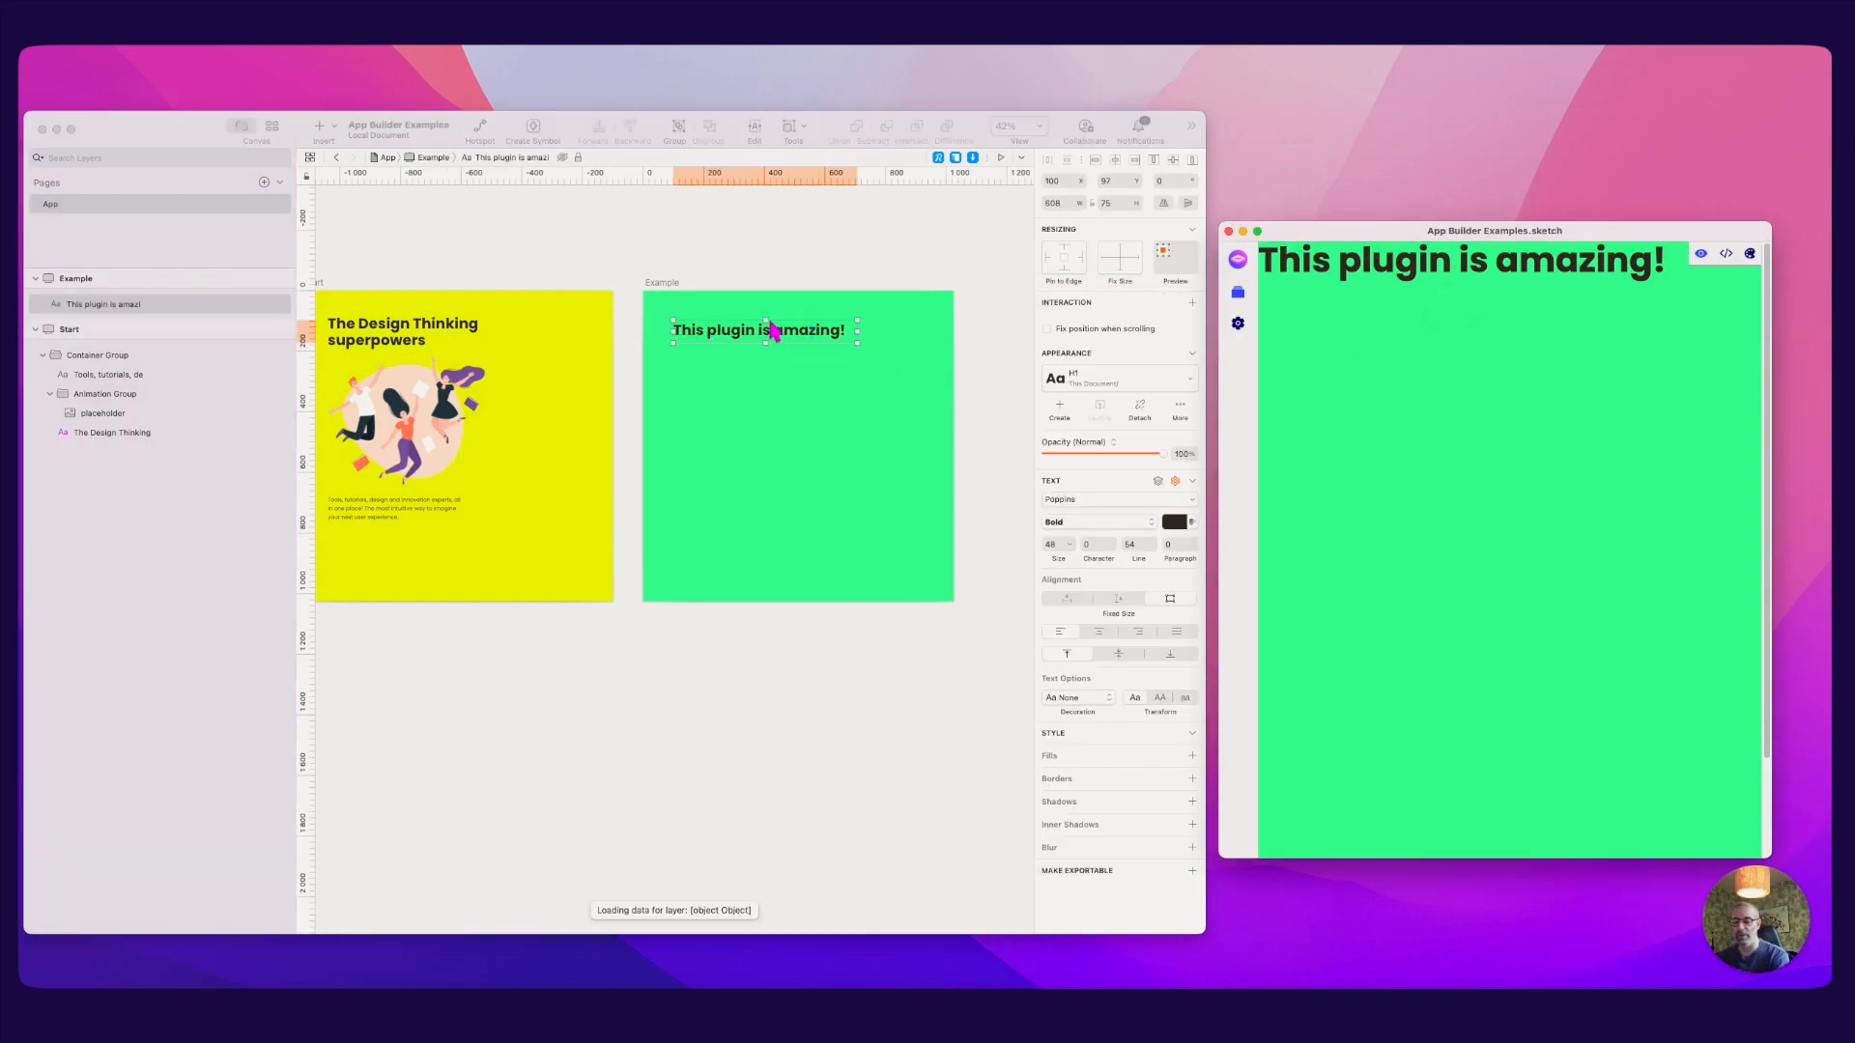
{"action": "left_click", "coordinate": [725, 330]}
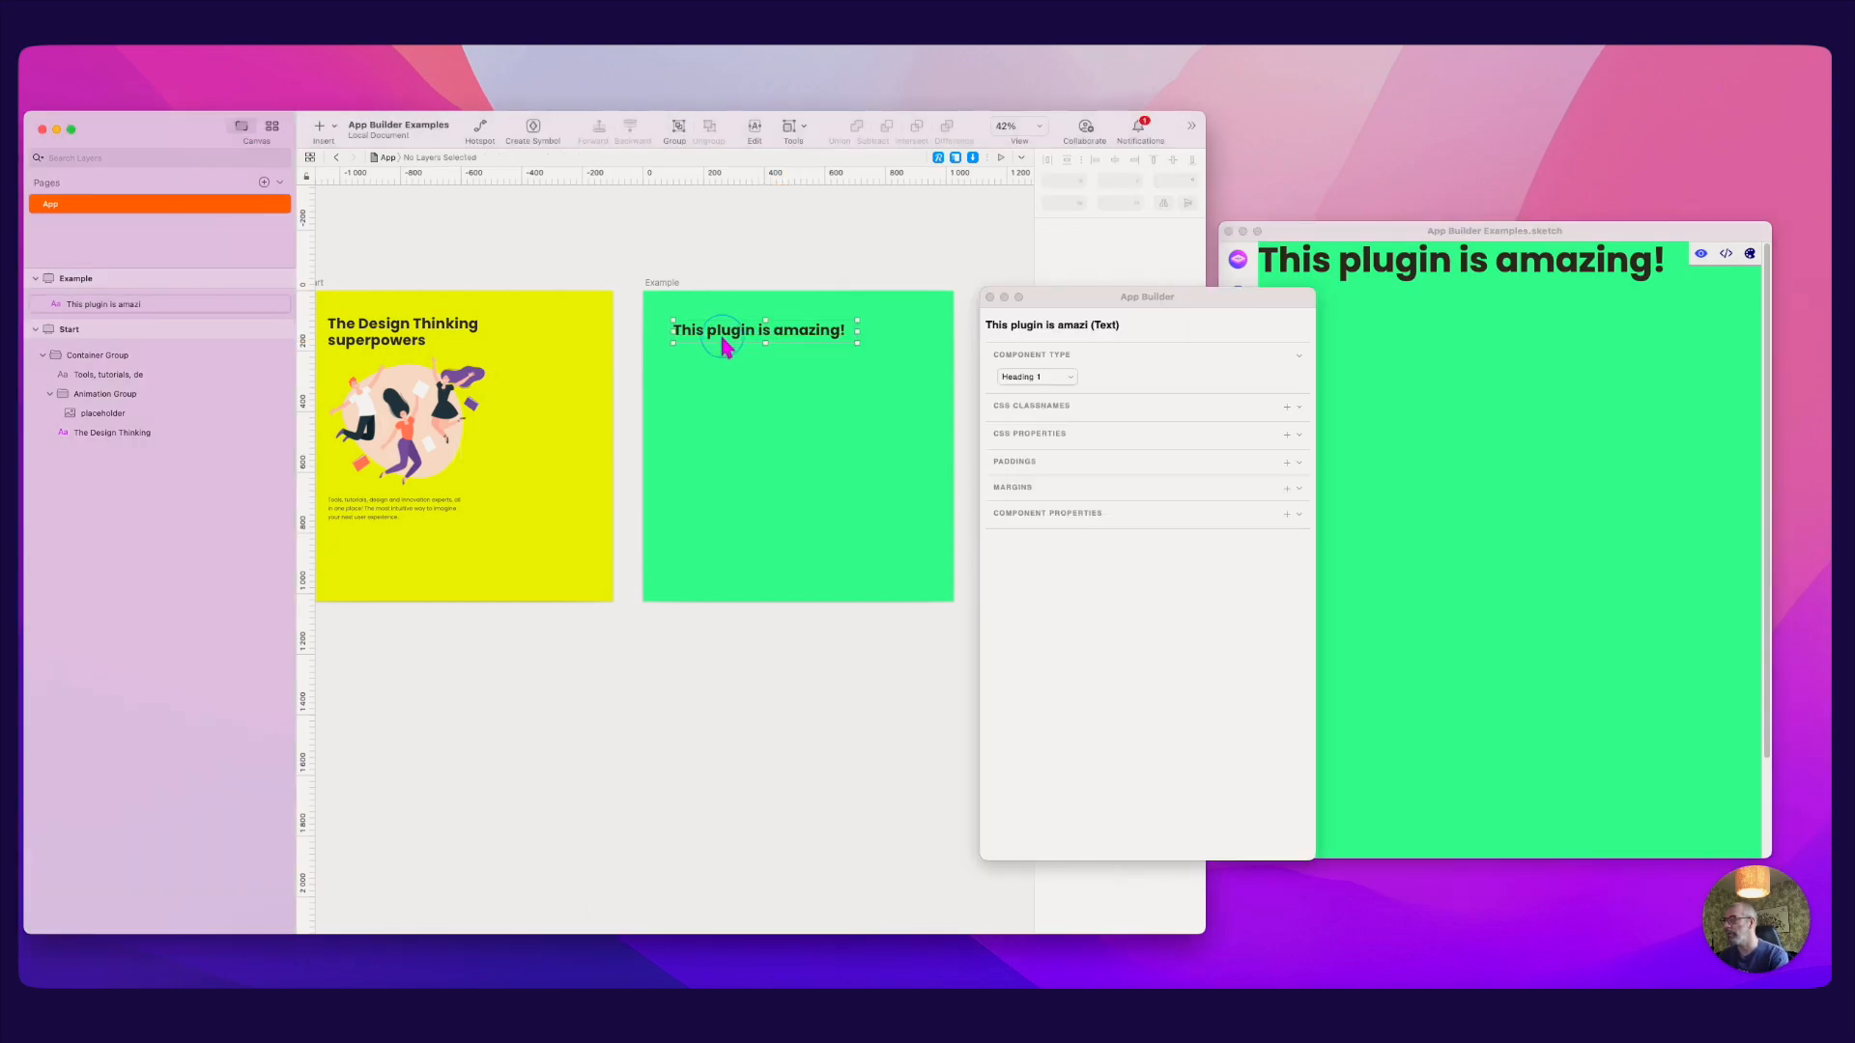
{"action": "left_click", "coordinate": [1069, 382]}
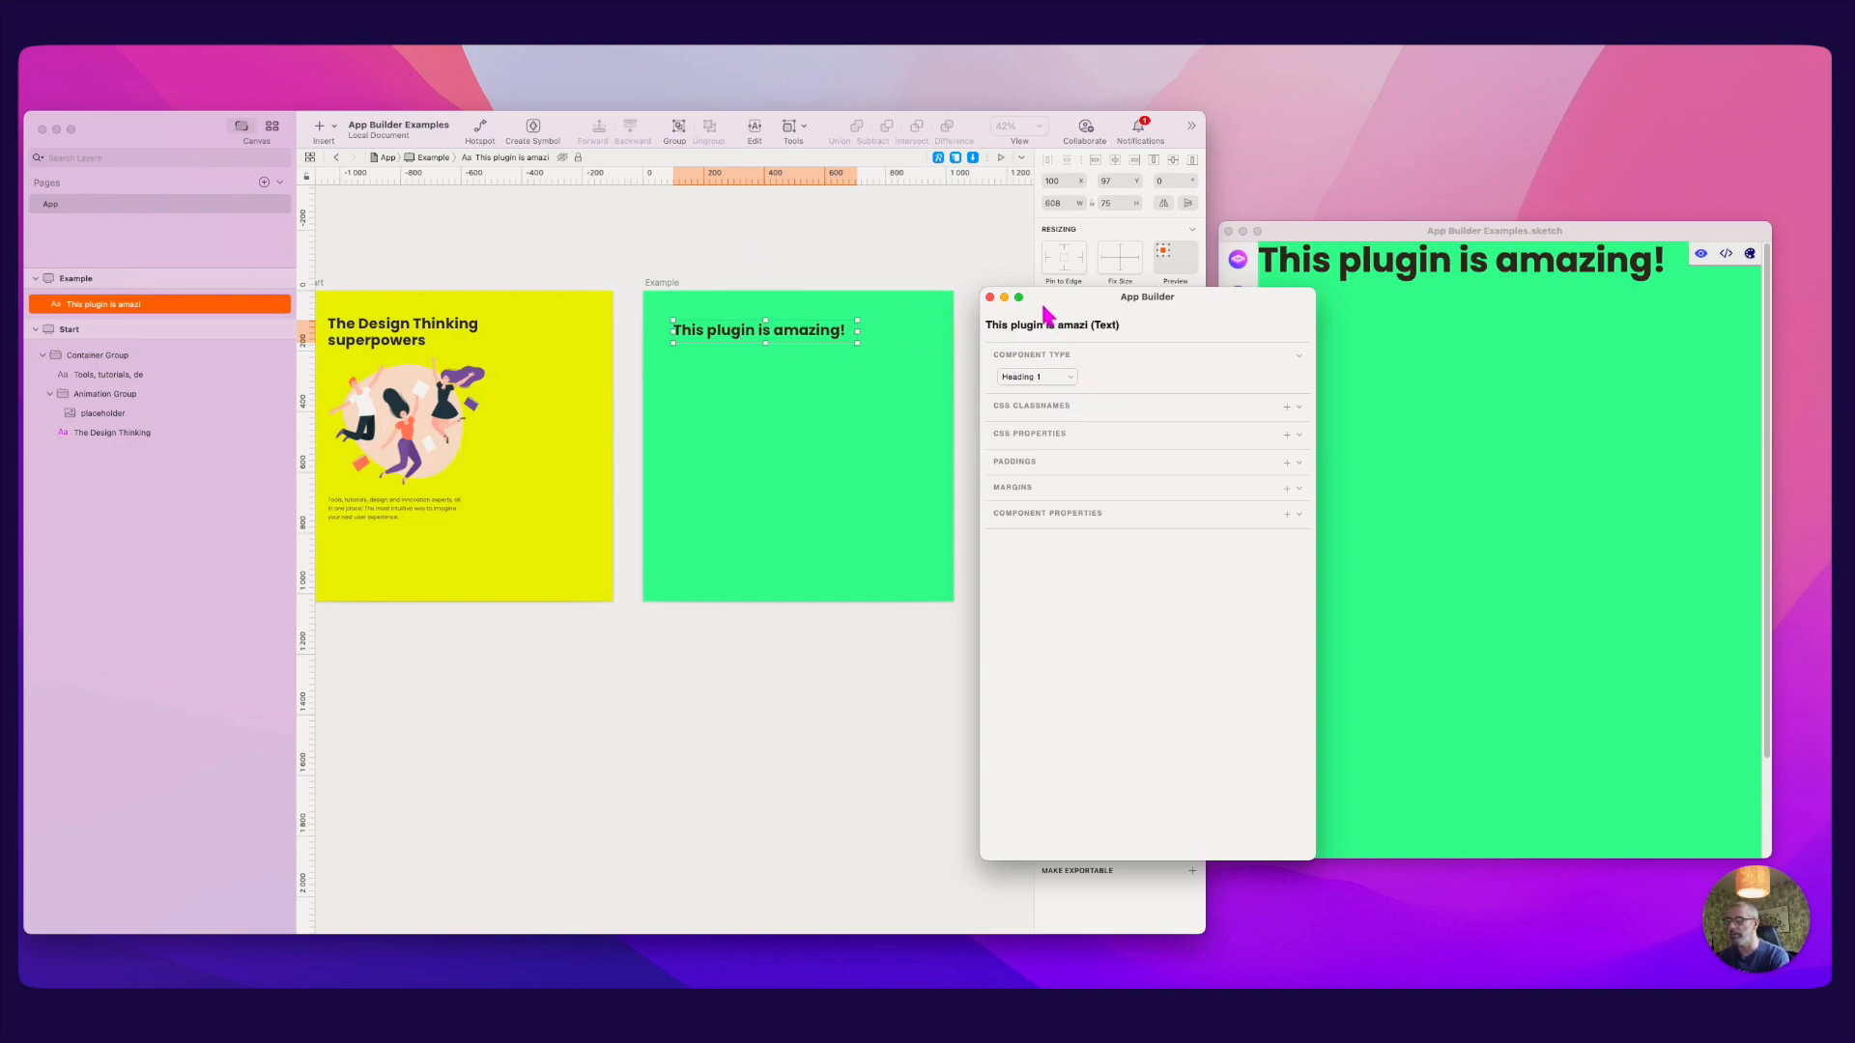
{"action": "left_click_drag", "start_coordinate": [1048, 314], "coordinate": [1070, 314]}
{"action": "left_click", "coordinate": [1061, 377]}
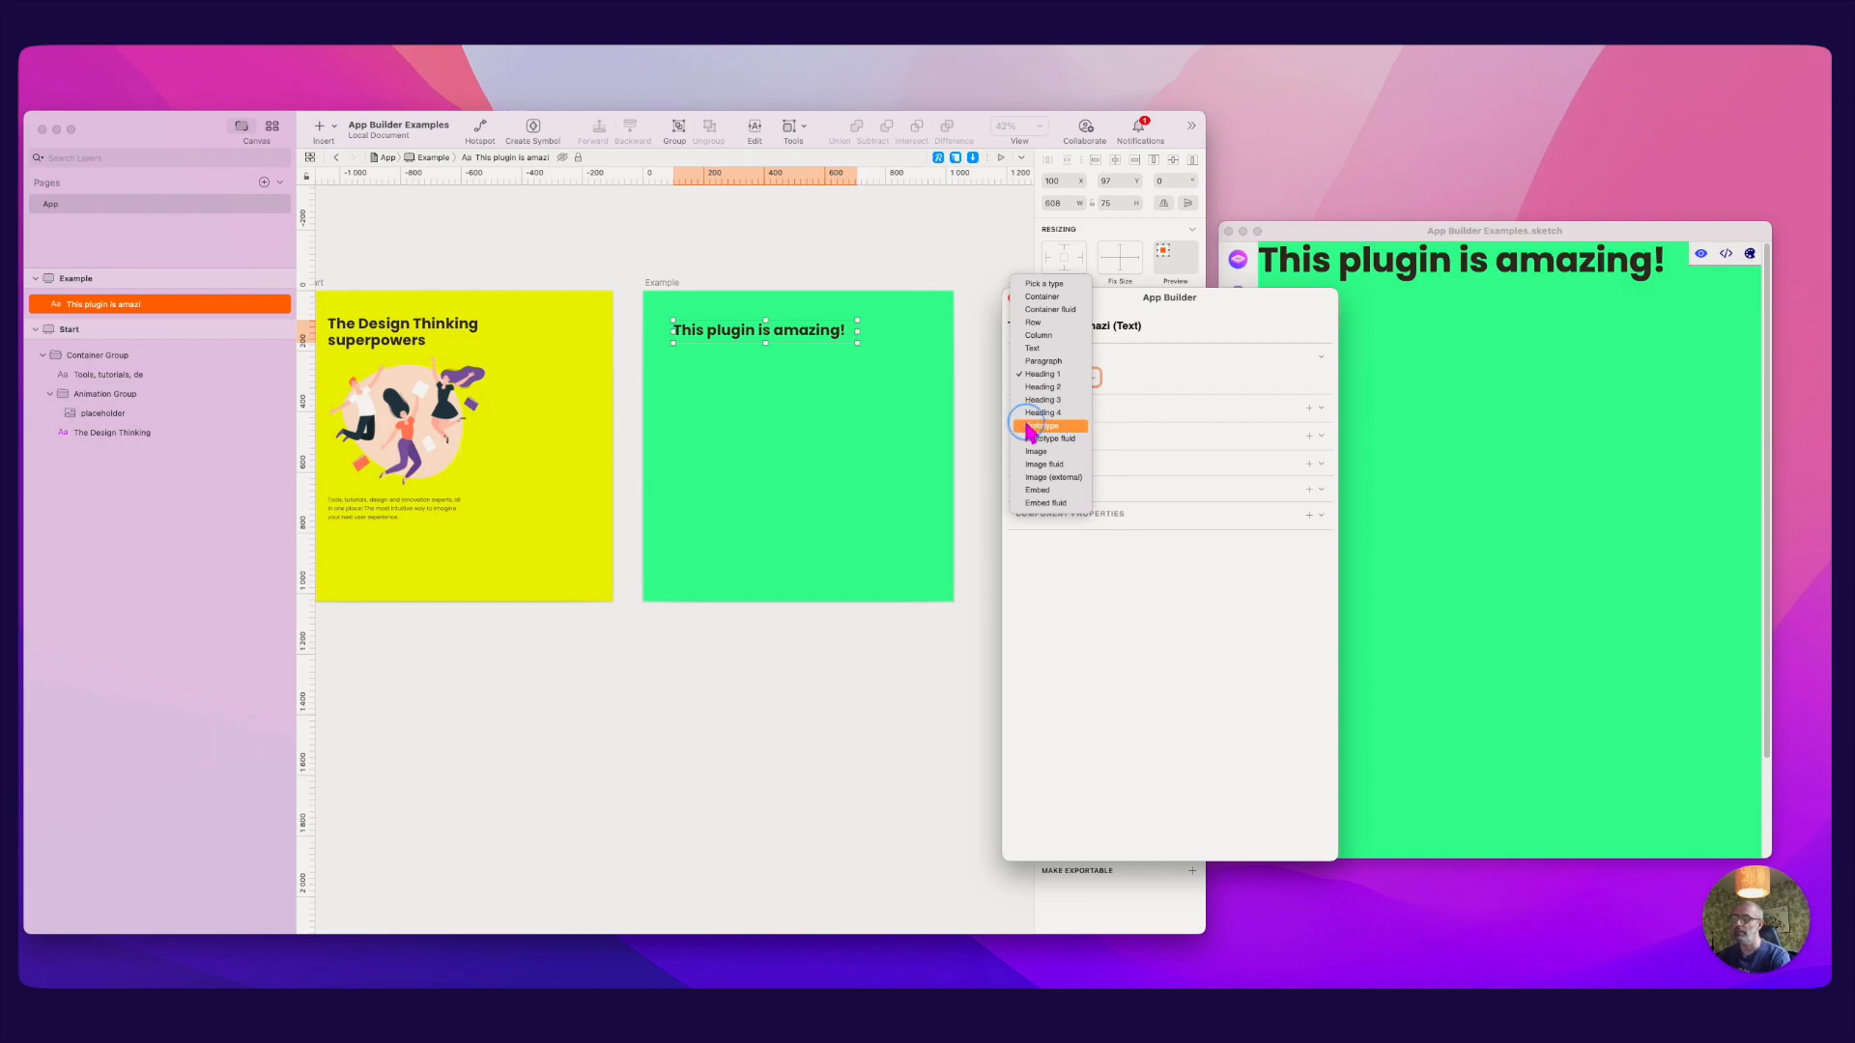
{"action": "left_click", "coordinate": [890, 423]}
{"action": "left_click", "coordinate": [764, 237]}
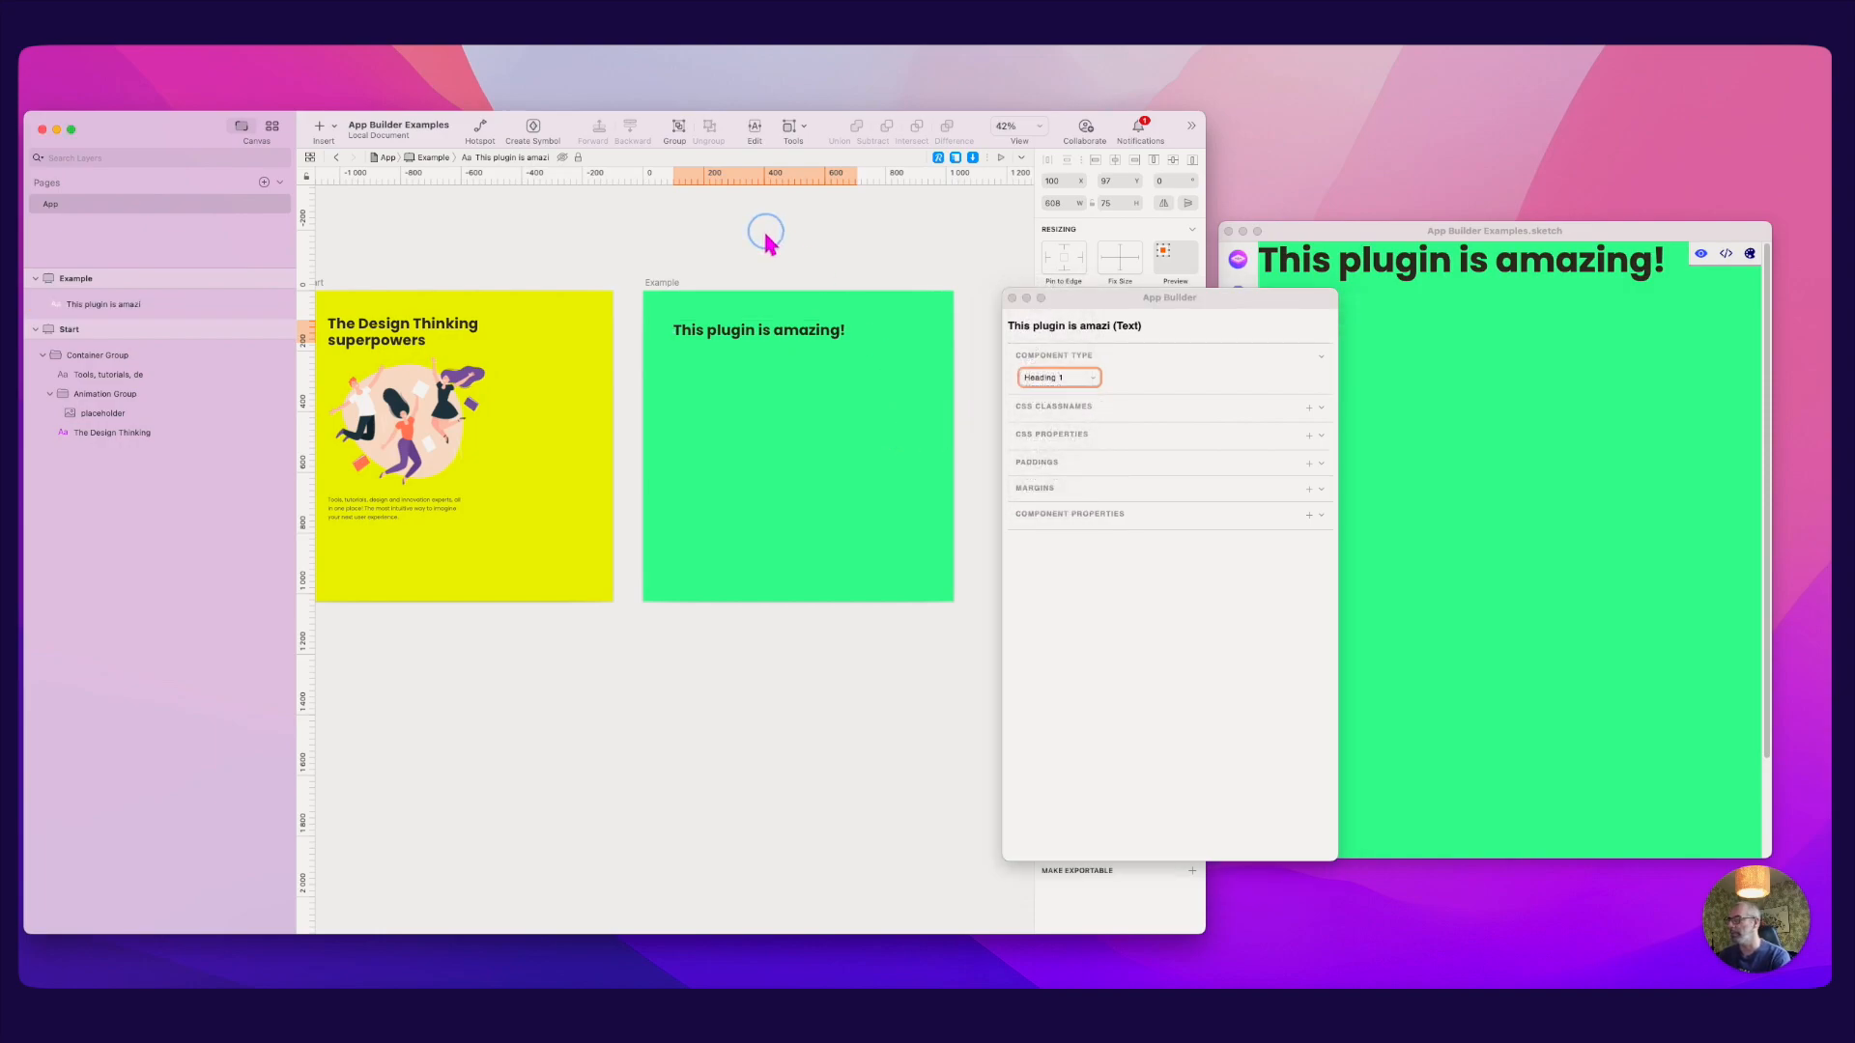
Step: Move the heading to about the middle of the Example artboard and keep Heading 1 as its component type
{"action": "left_click_drag", "start_coordinate": [776, 341], "coordinate": [776, 437]}
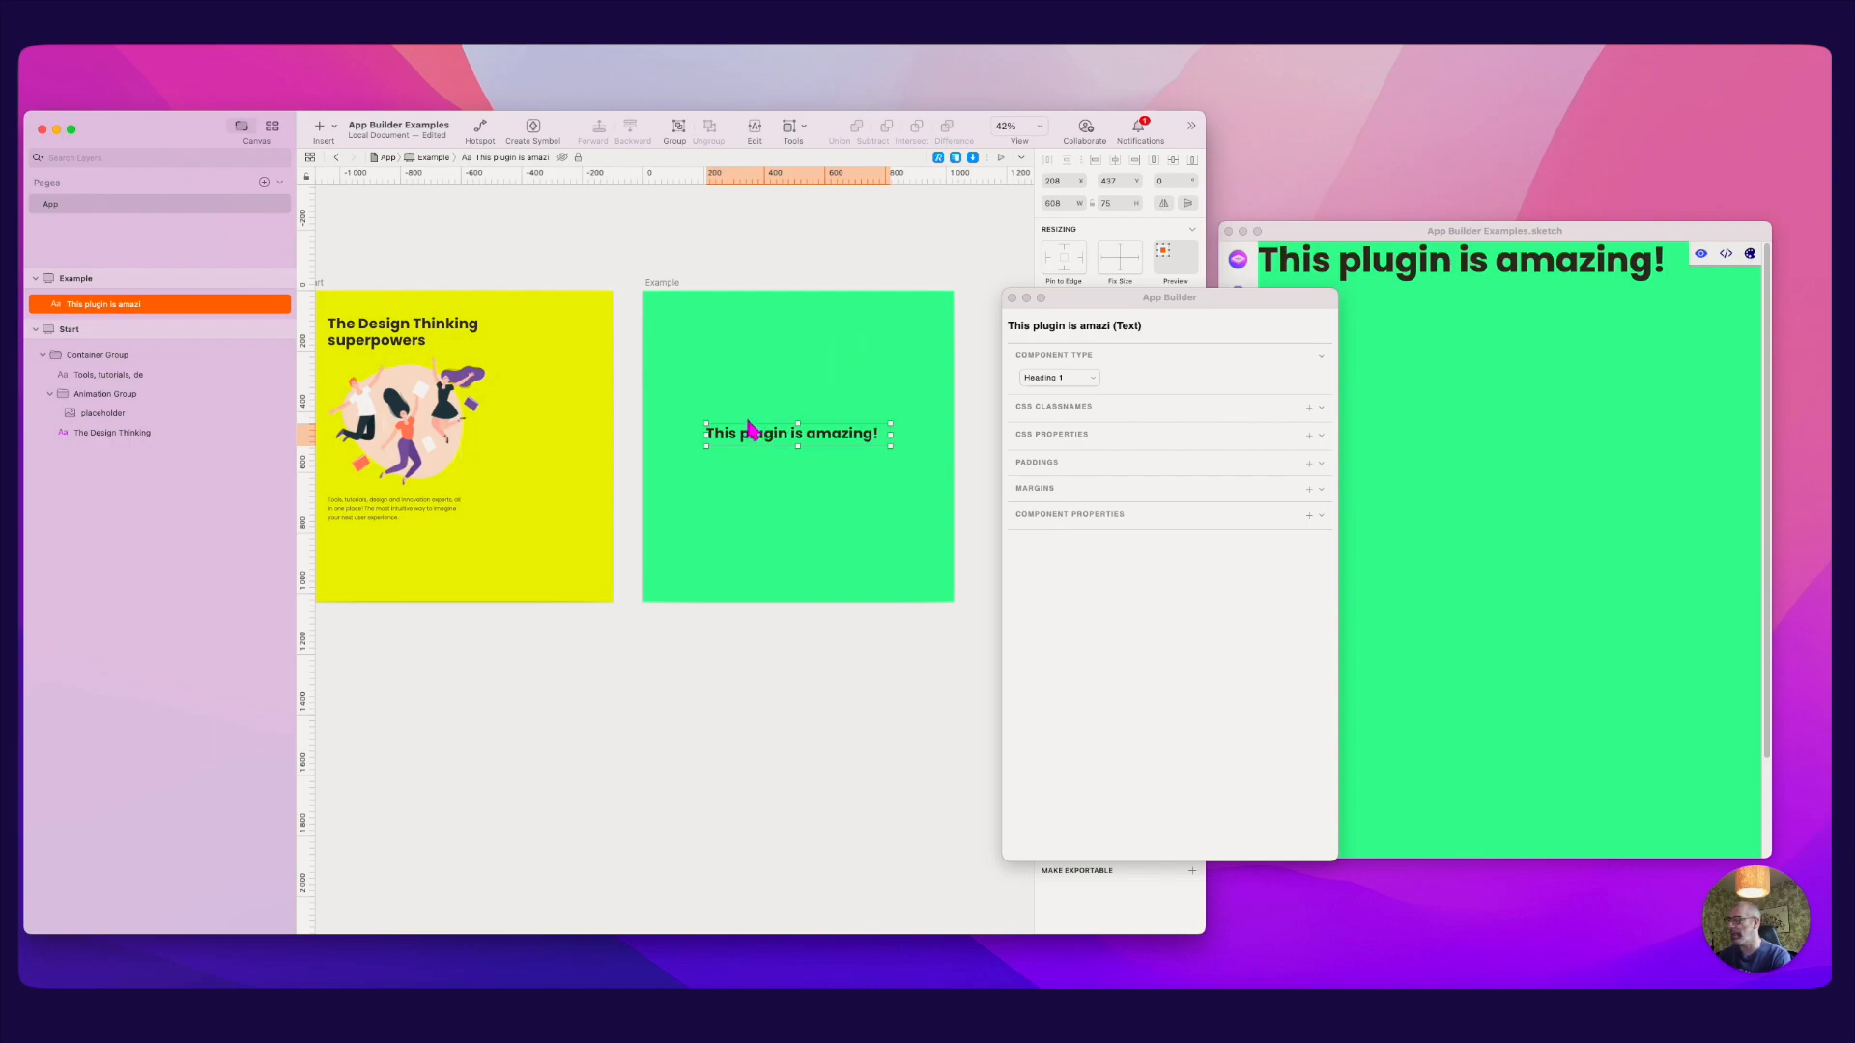
{"action": "left_click", "coordinate": [1086, 379]}
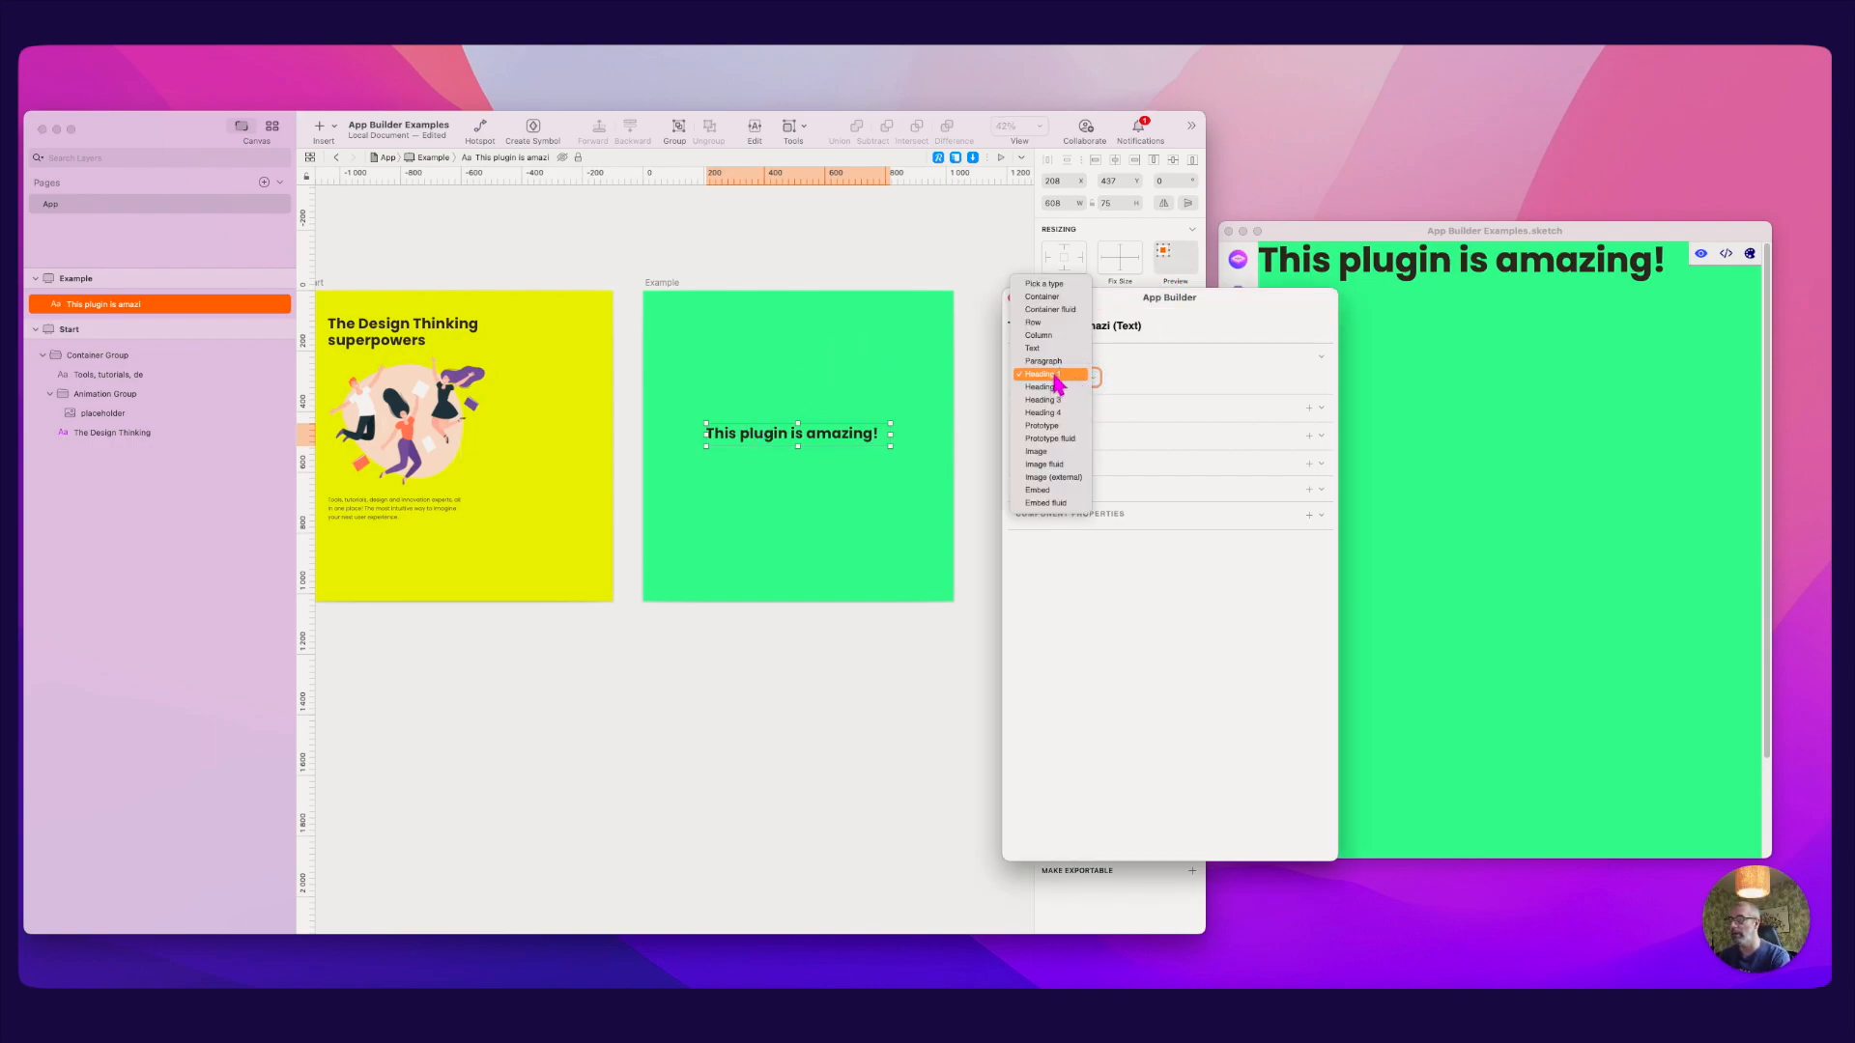
{"action": "left_click", "coordinate": [1052, 376]}
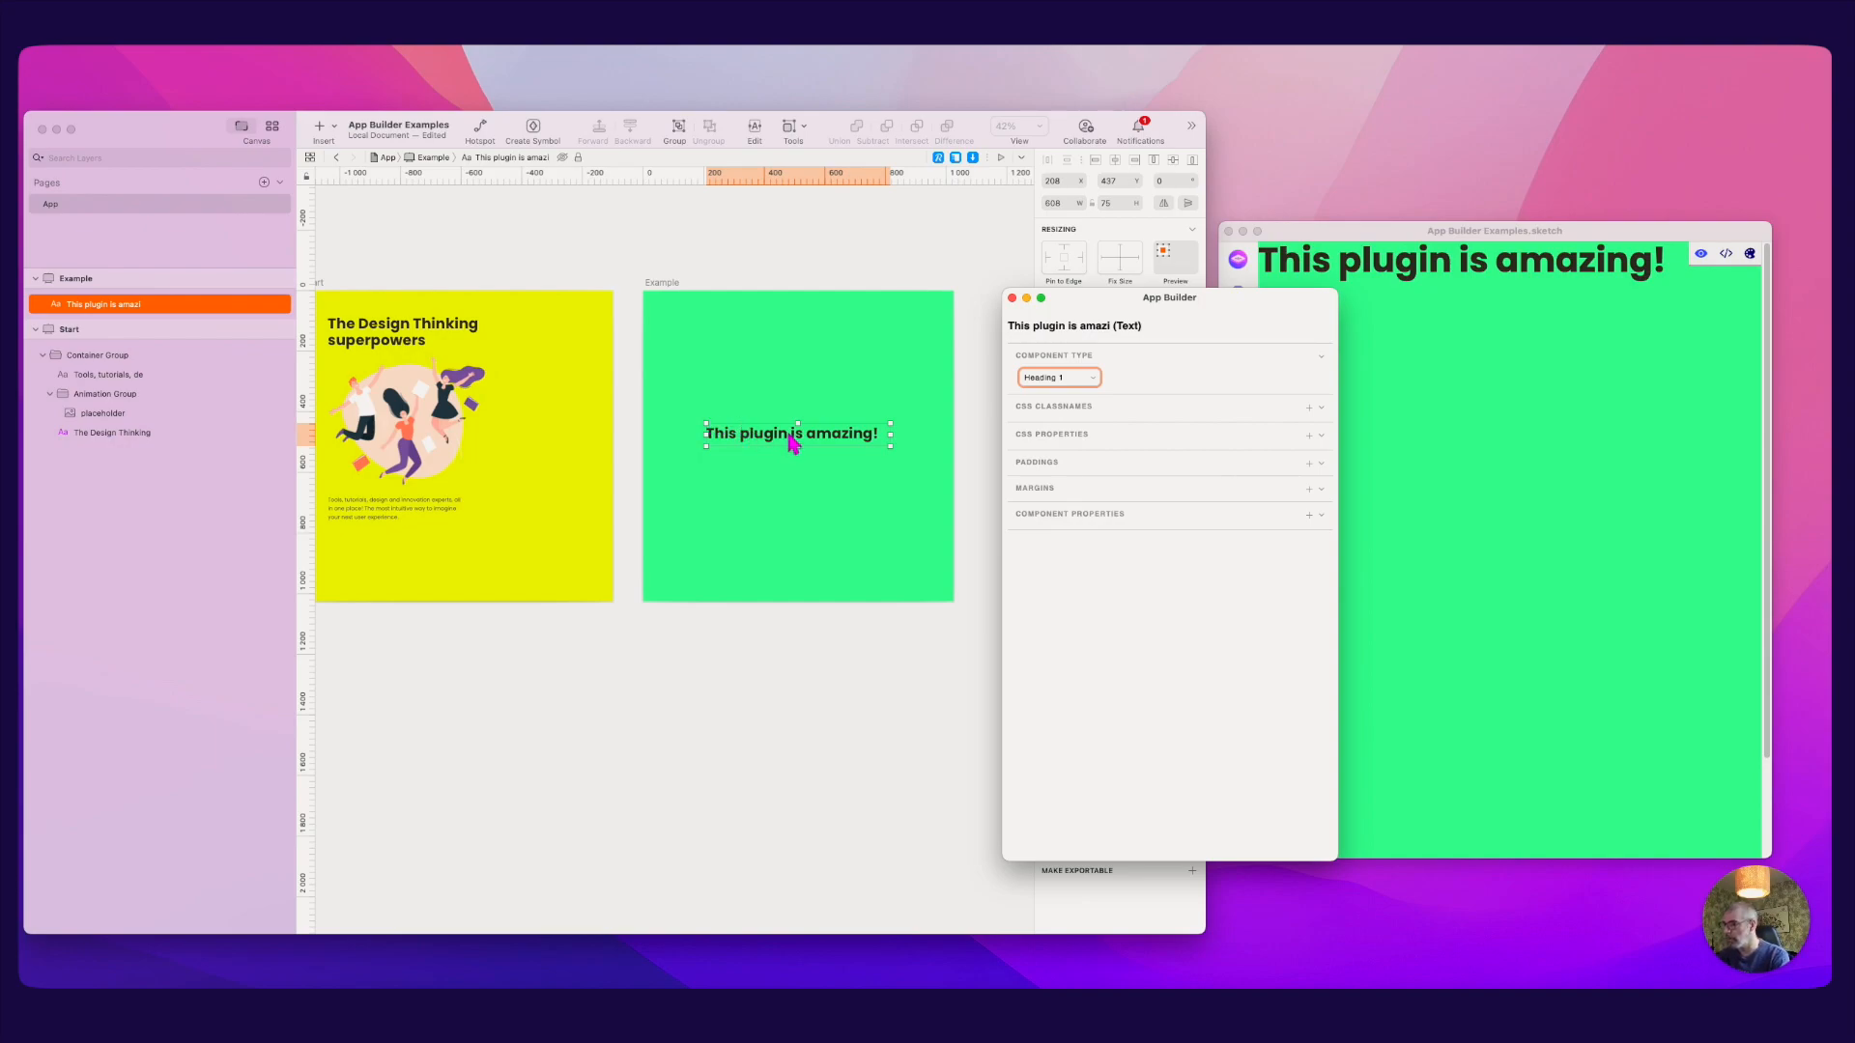
Step: Group the "This plugin is amazing!" text and set the group's component type to Prototype
{"action": "key", "text": "super+g"}
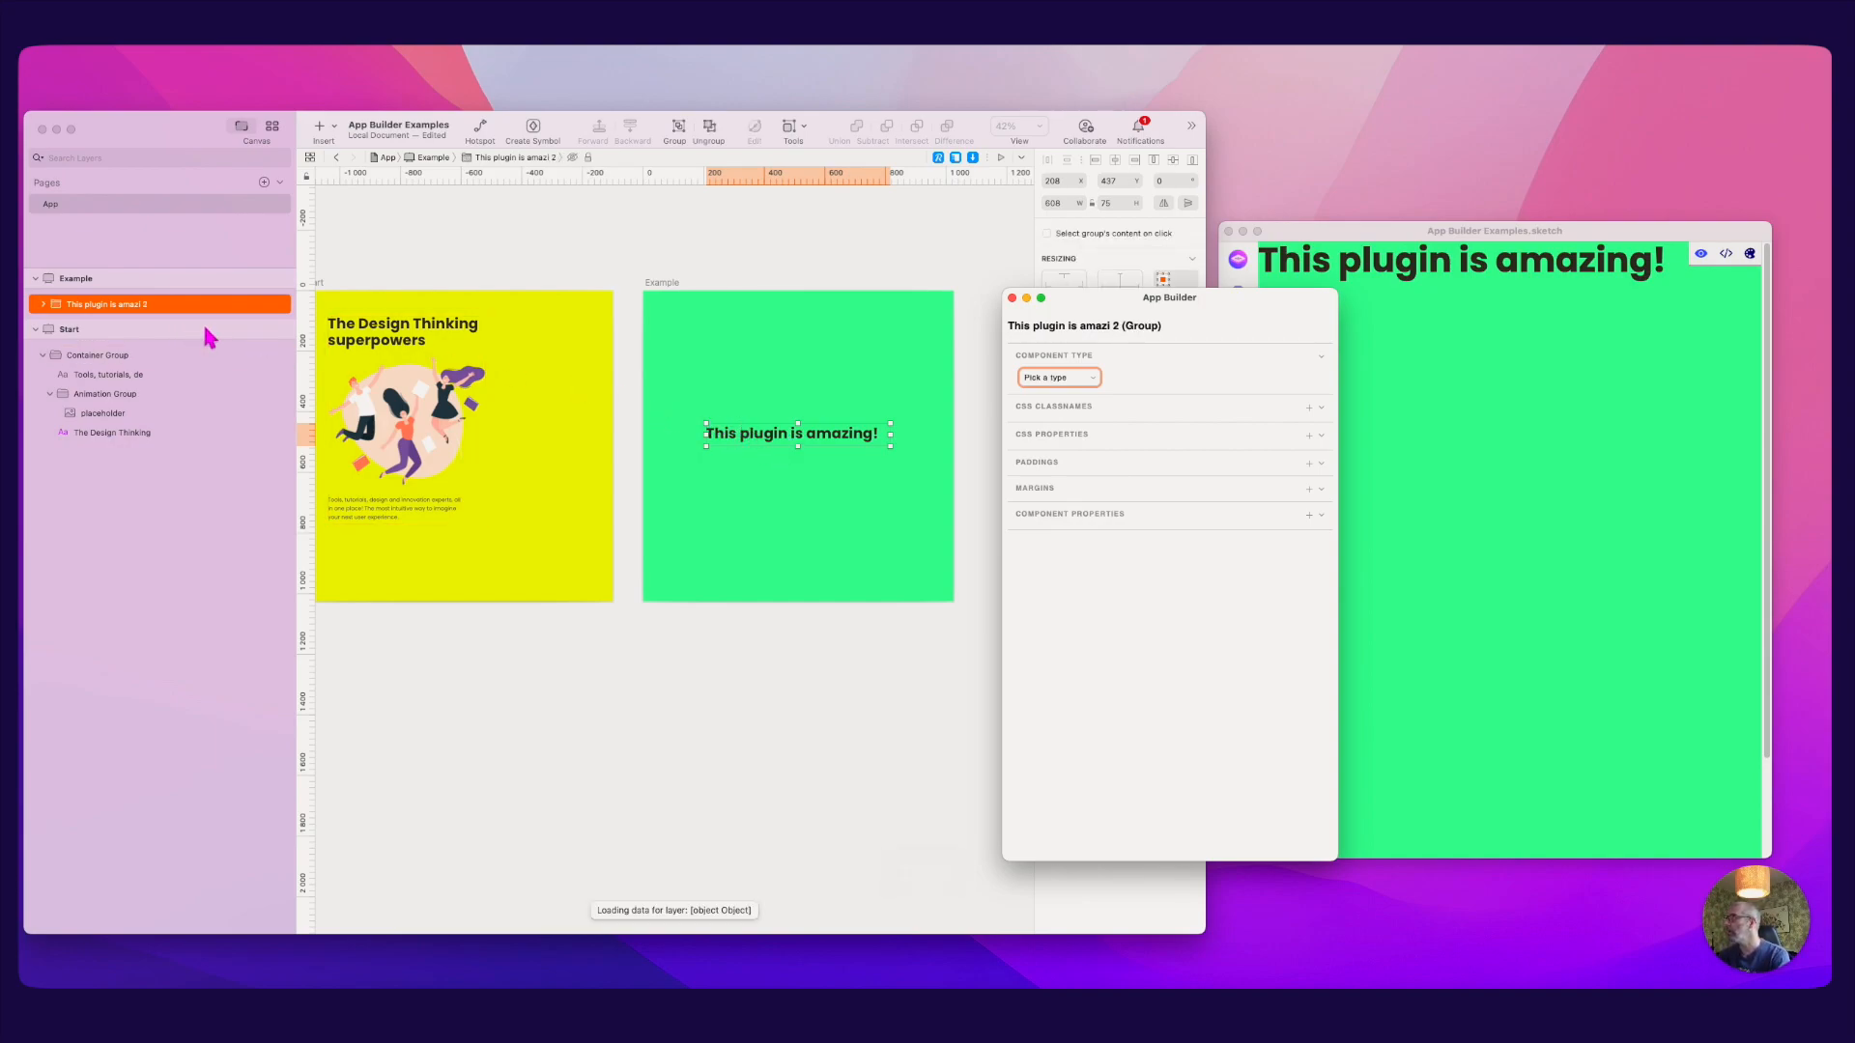
{"action": "left_click", "coordinate": [43, 305]}
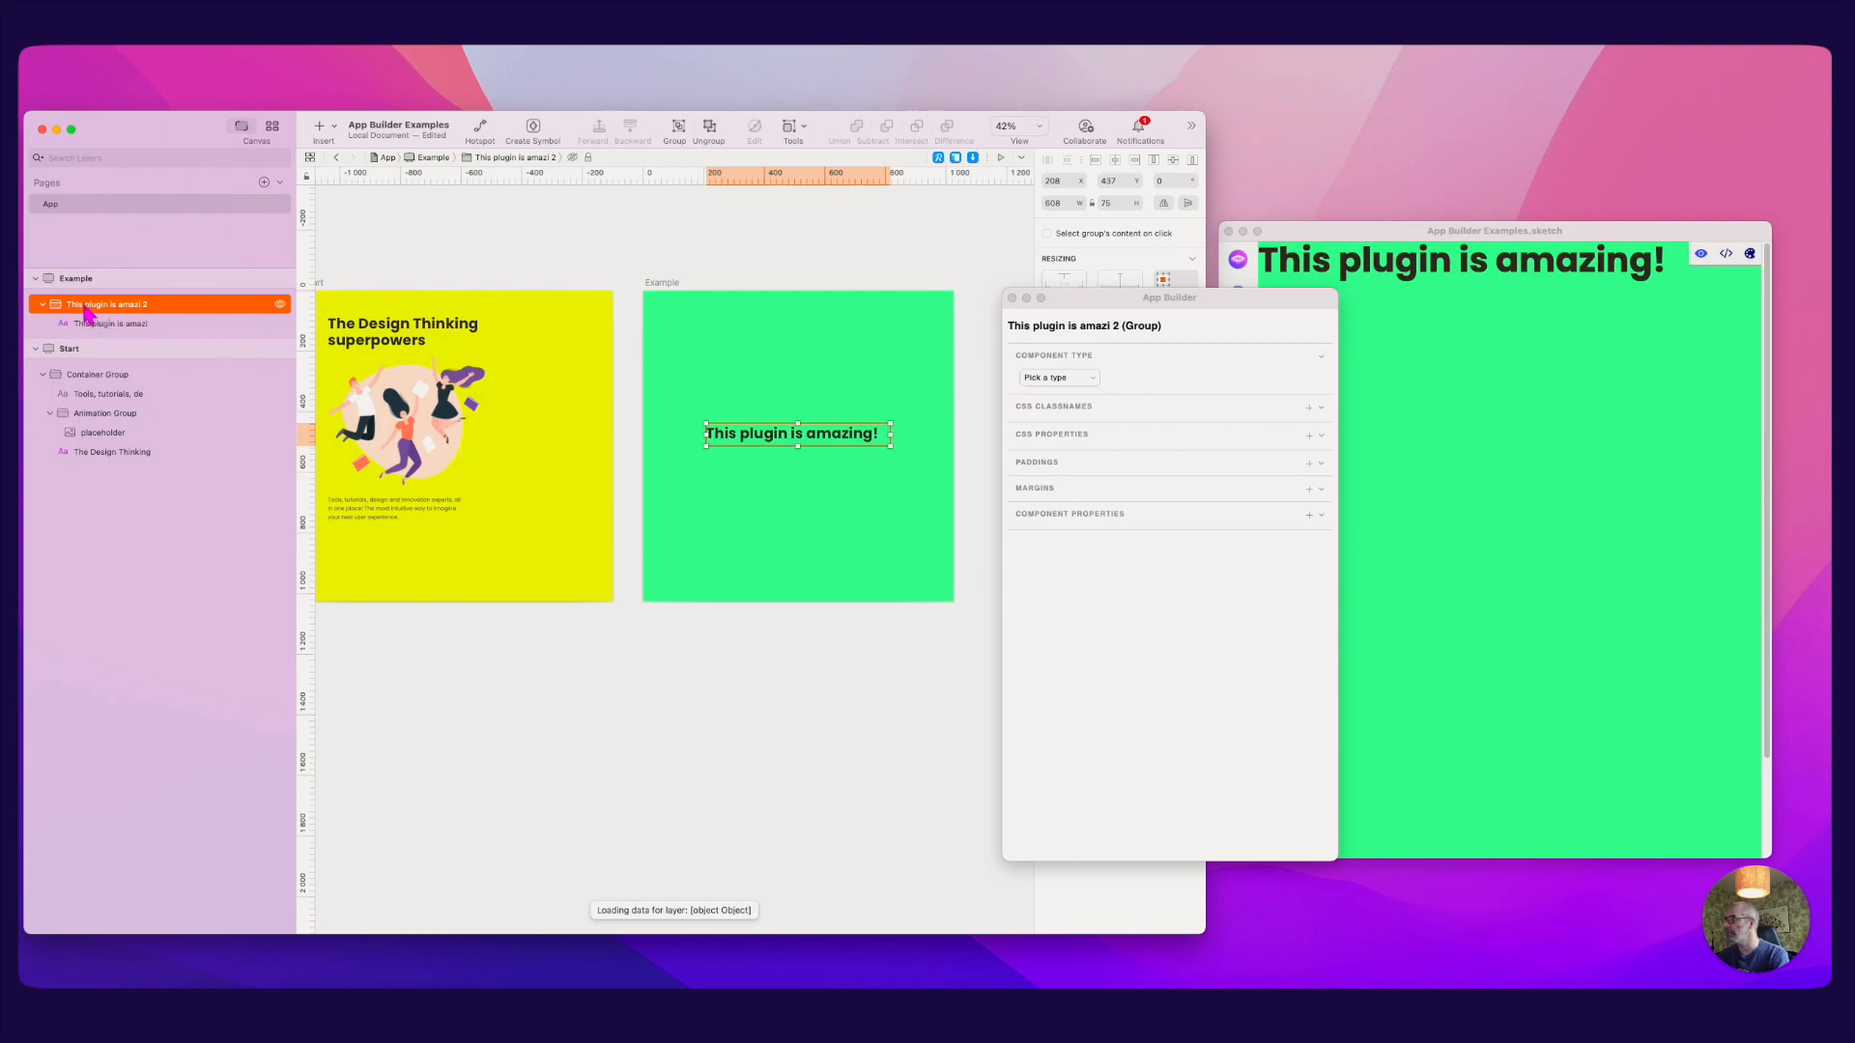
{"action": "left_click", "coordinate": [1096, 381]}
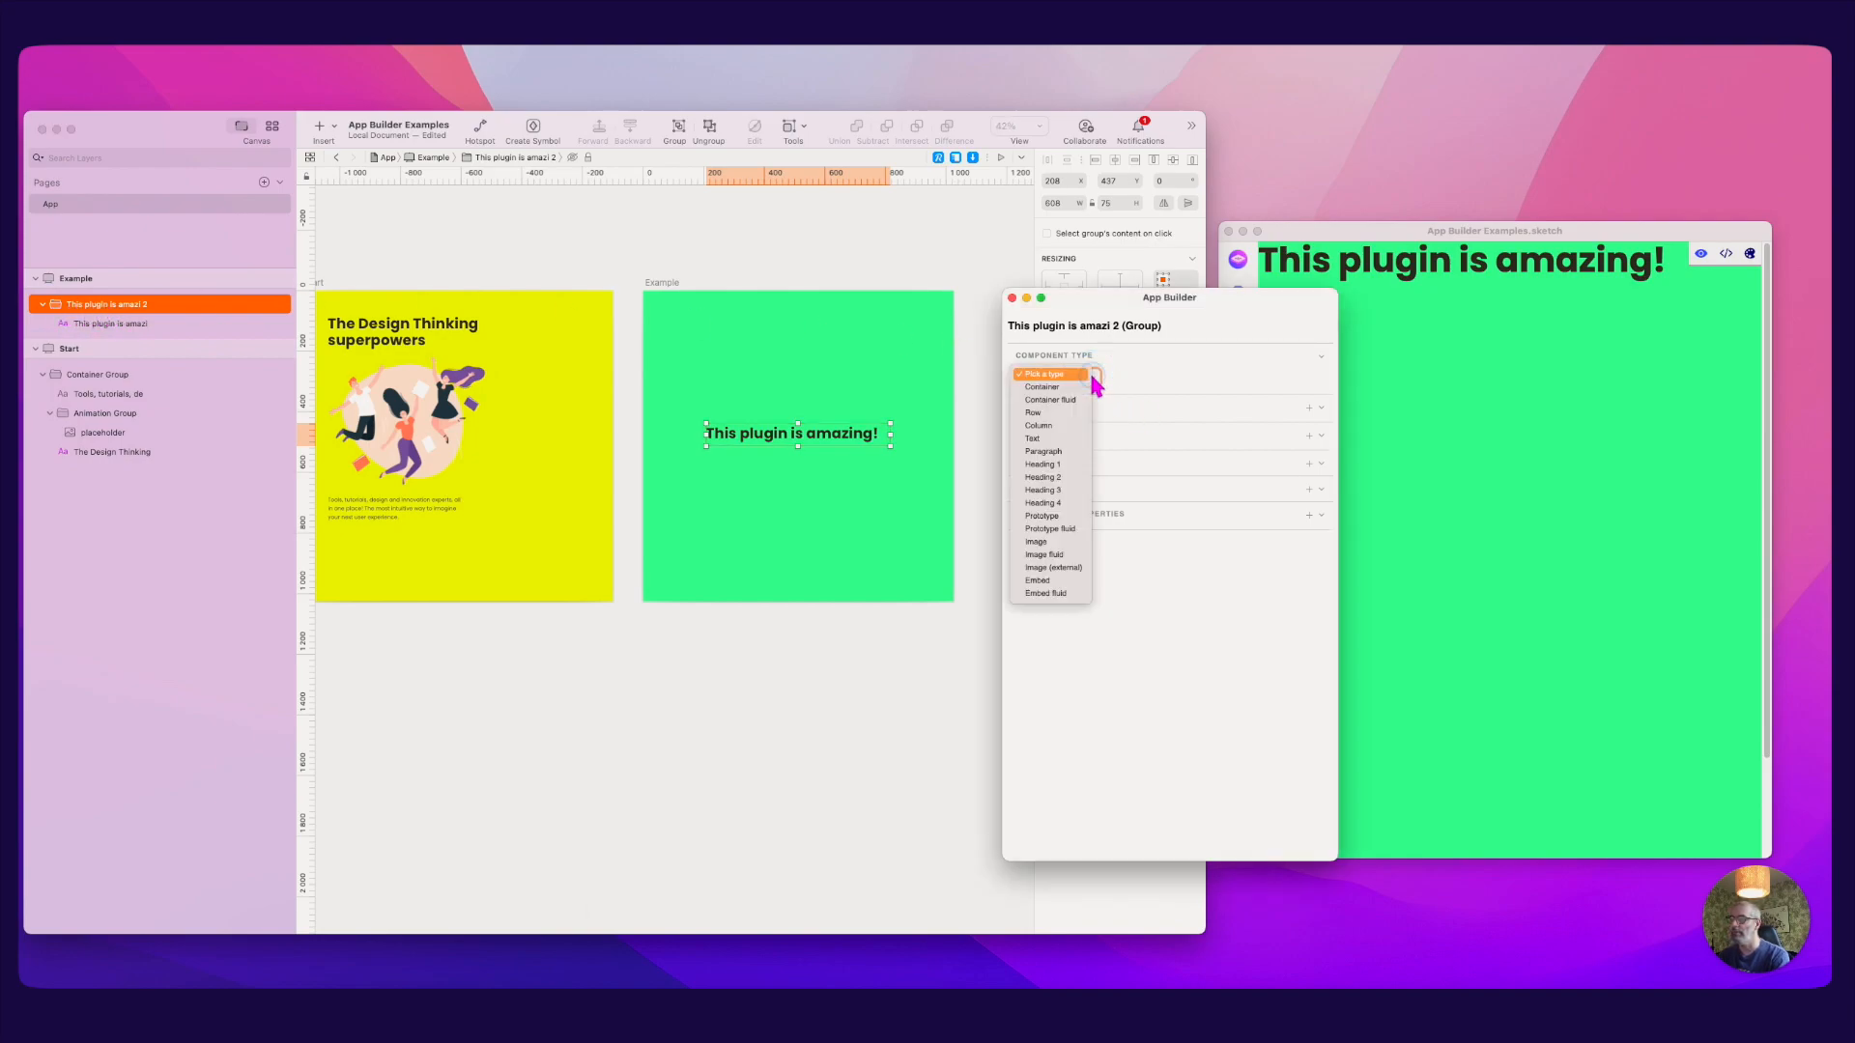
{"action": "left_click", "coordinate": [1049, 515]}
Step: Save the document with nothing selected and widen the preview window to view the repositioned heading
{"action": "left_click", "coordinate": [703, 250]}
{"action": "key", "text": "super+s"}
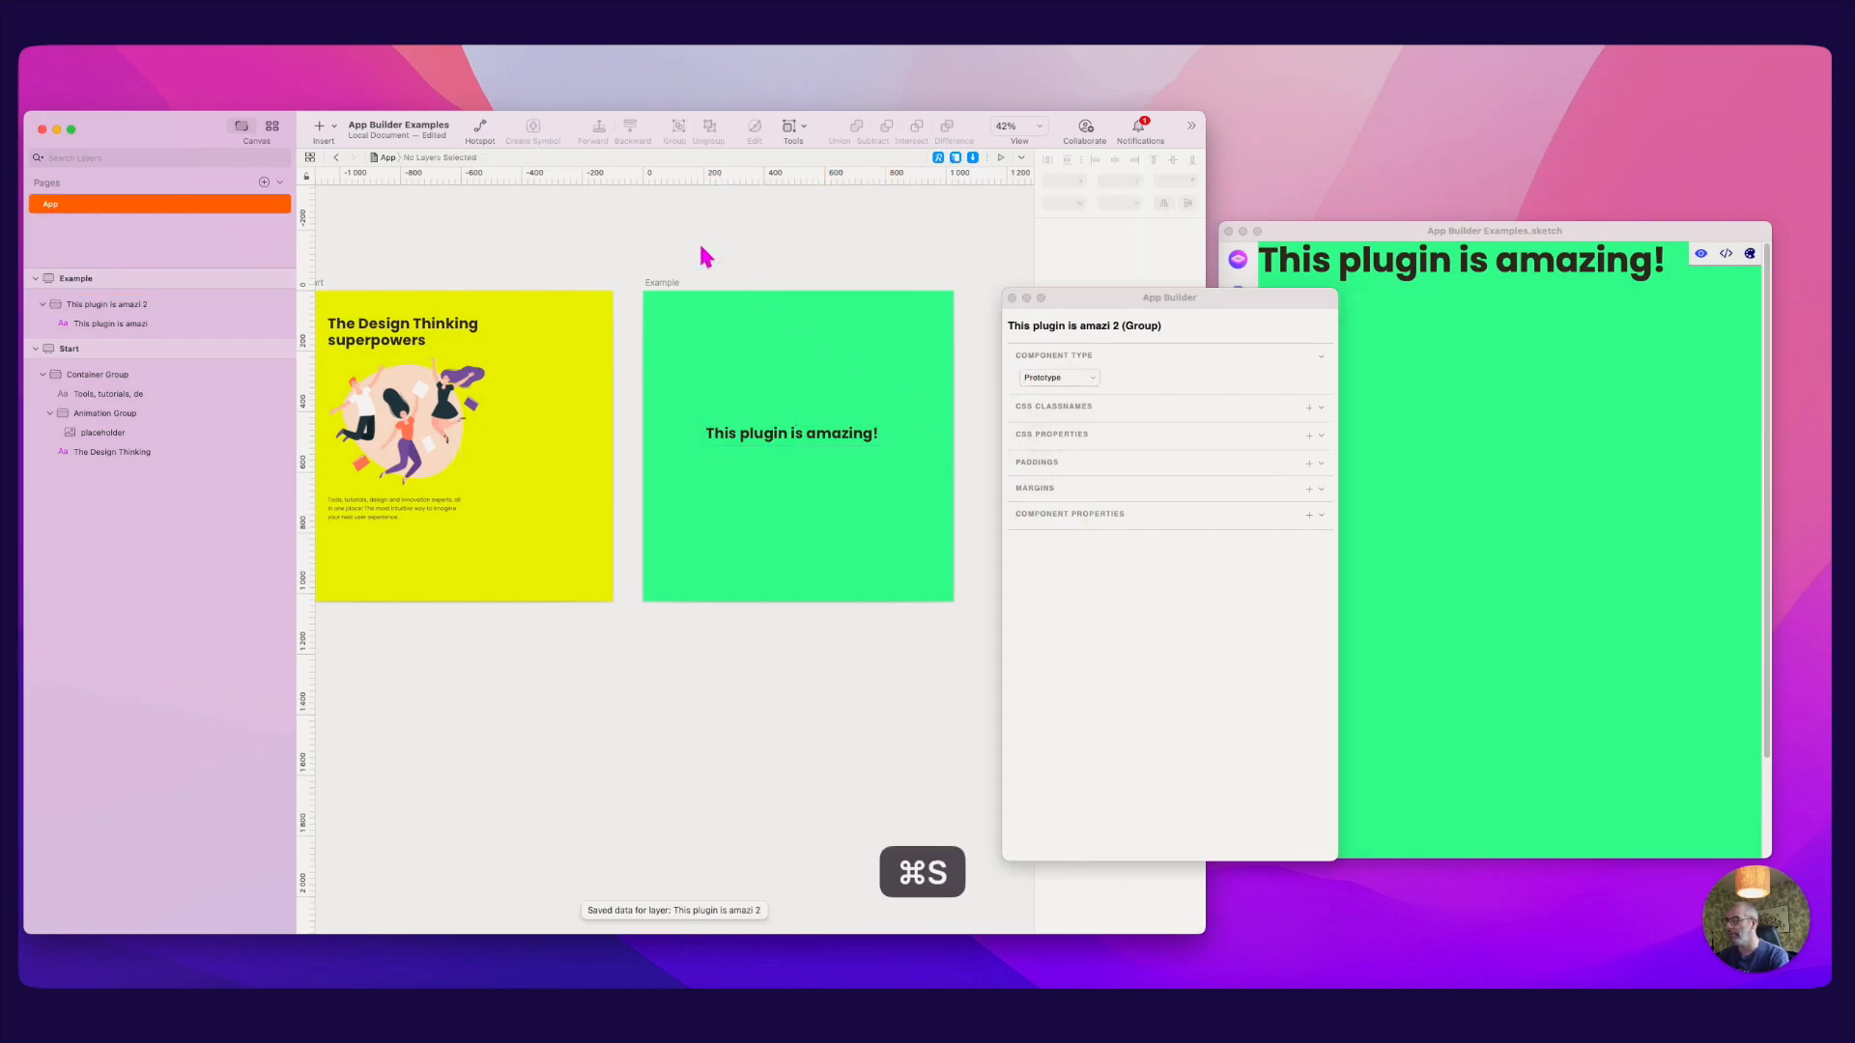
{"action": "left_click", "coordinate": [1364, 323]}
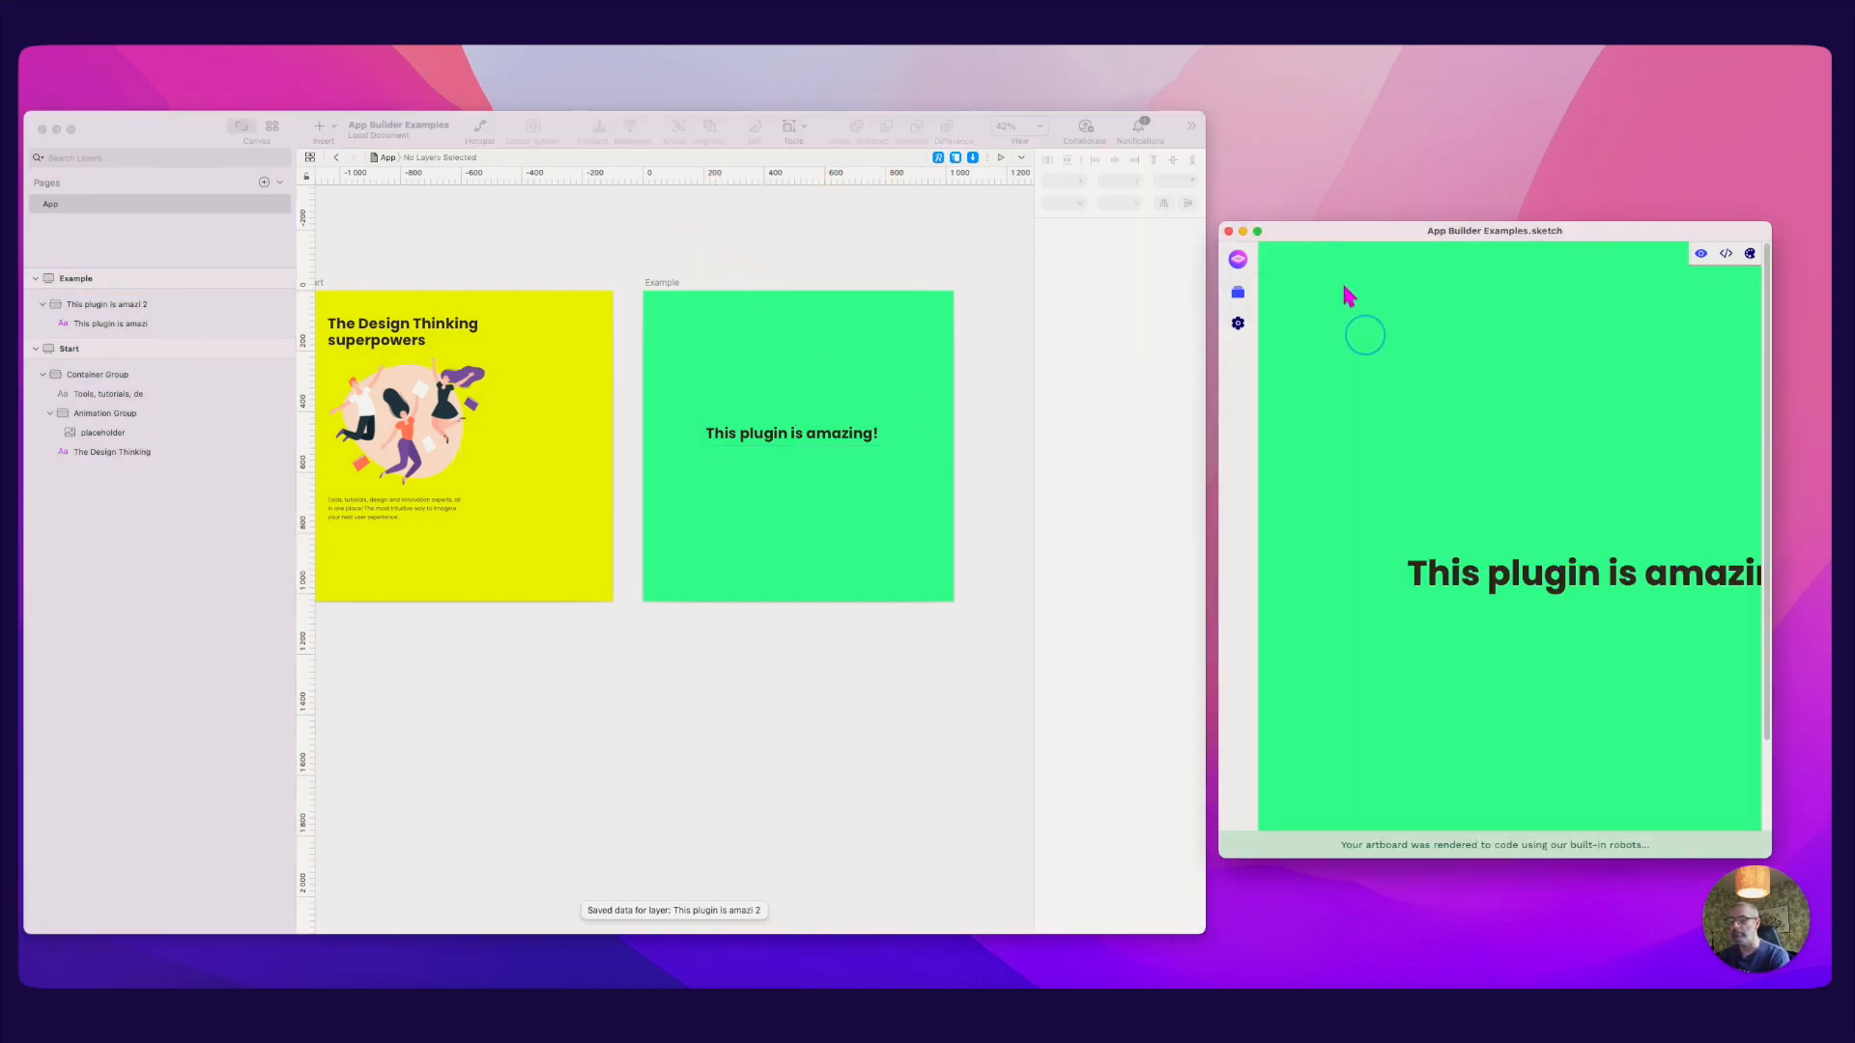
{"action": "left_click_drag", "start_coordinate": [1220, 225], "coordinate": [1029, 212]}
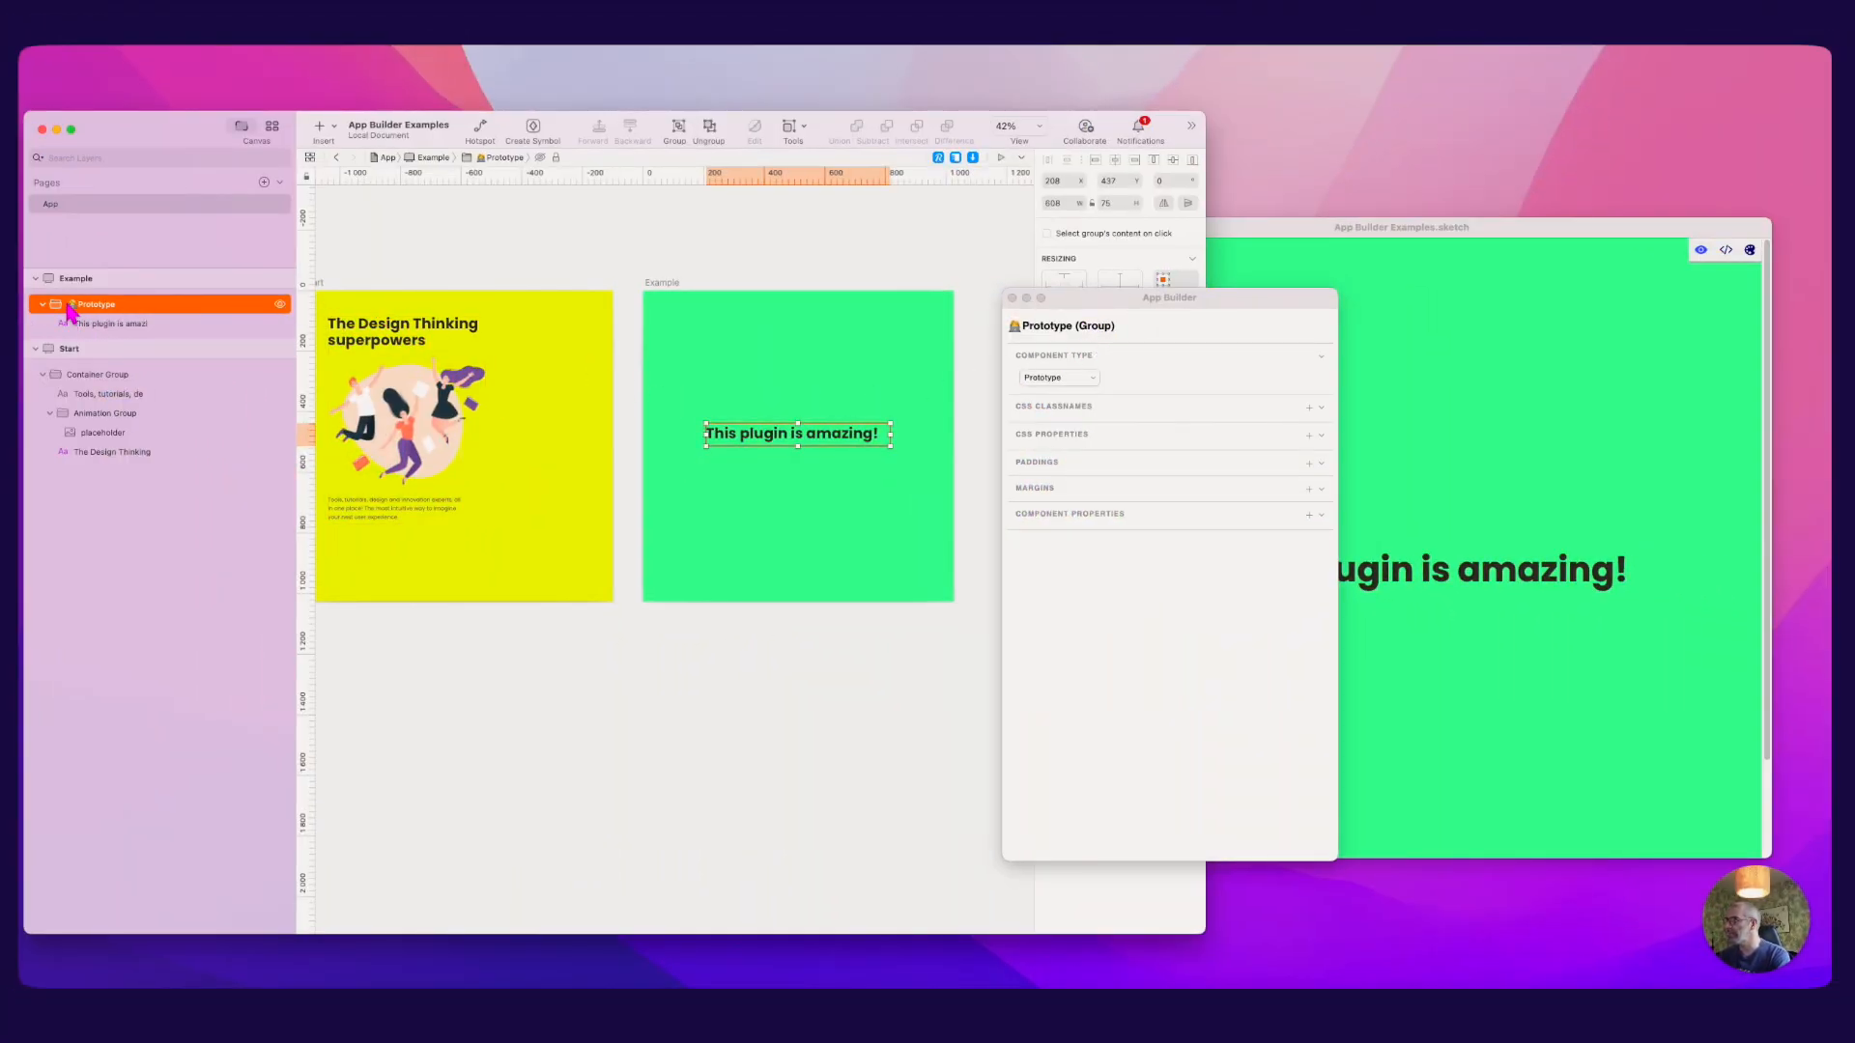
Step: Check the App Builder component settings of the Example artboard's Prototype group and the Start artboard's Animation Group
{"action": "left_click_drag", "start_coordinate": [1080, 306], "coordinate": [1065, 308]}
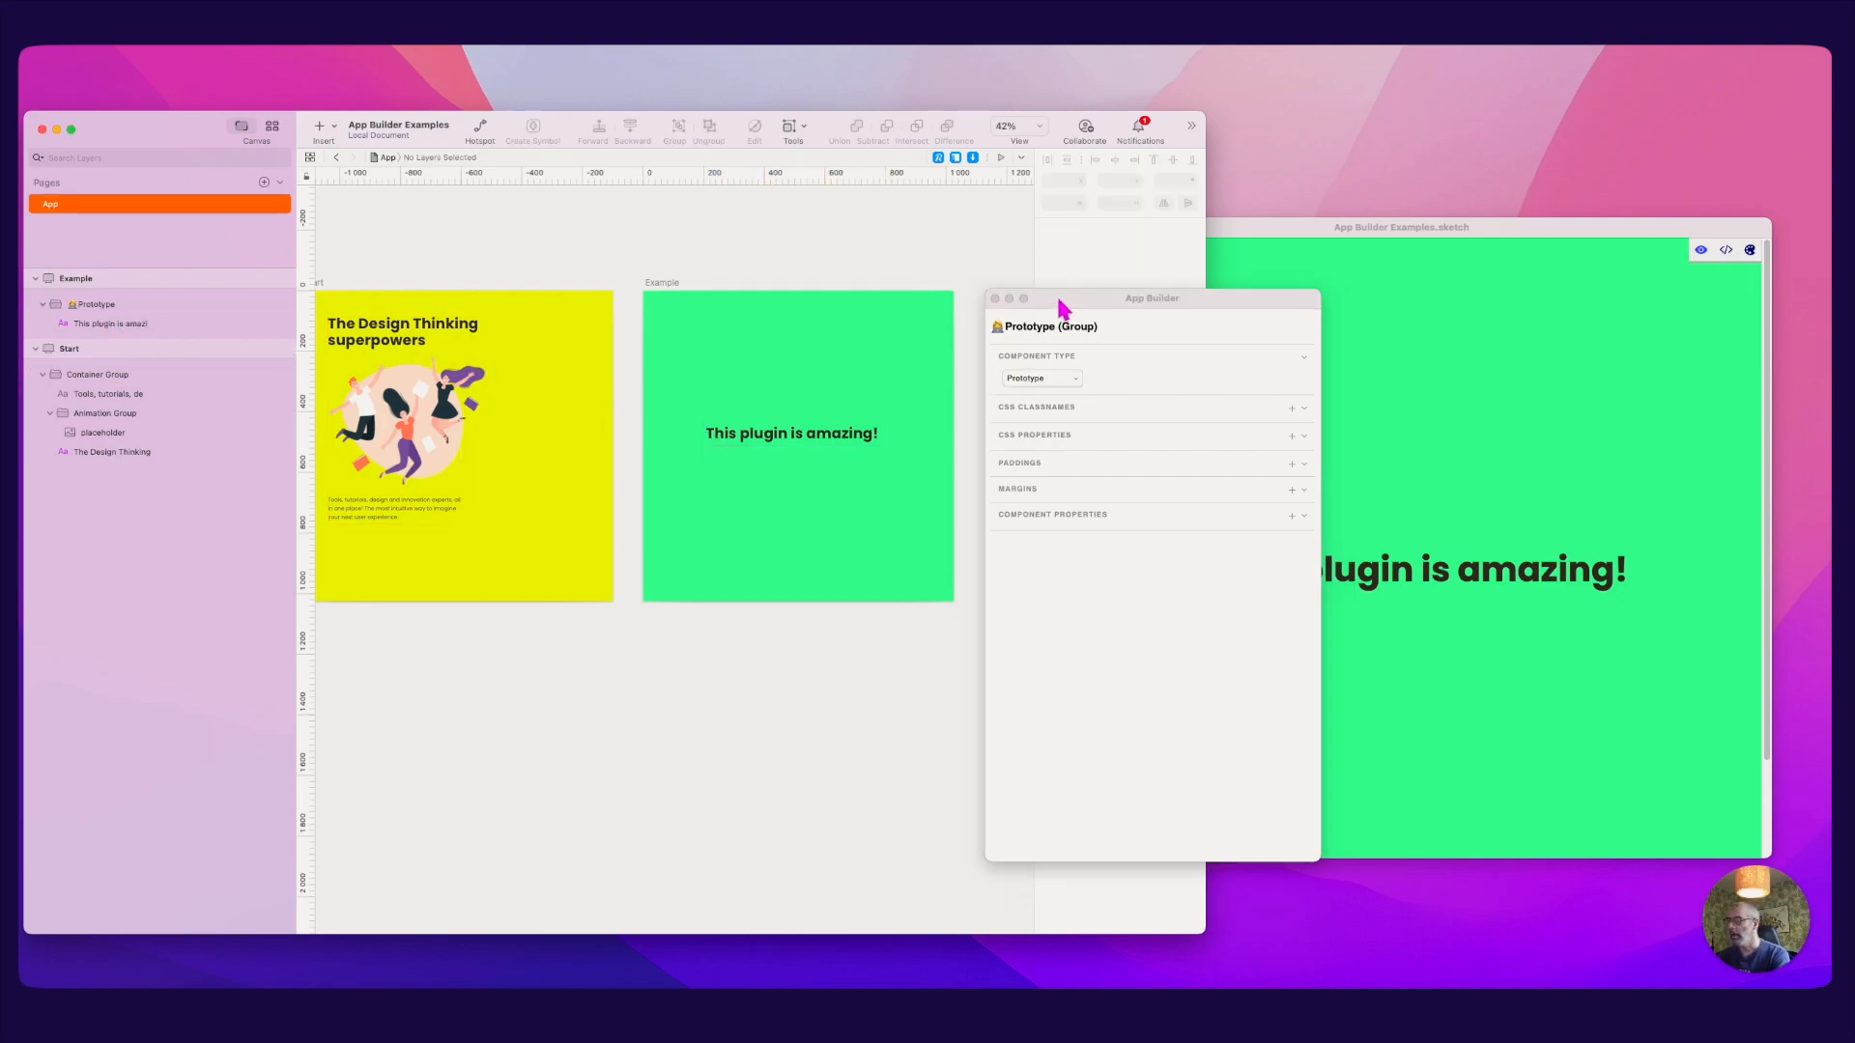
{"action": "mouse_move", "coordinate": [1041, 292]}
{"action": "left_mouse_down"}
{"action": "mouse_move", "coordinate": [1088, 301]}
{"action": "mouse_move", "coordinate": [1044, 317]}
{"action": "left_mouse_up"}
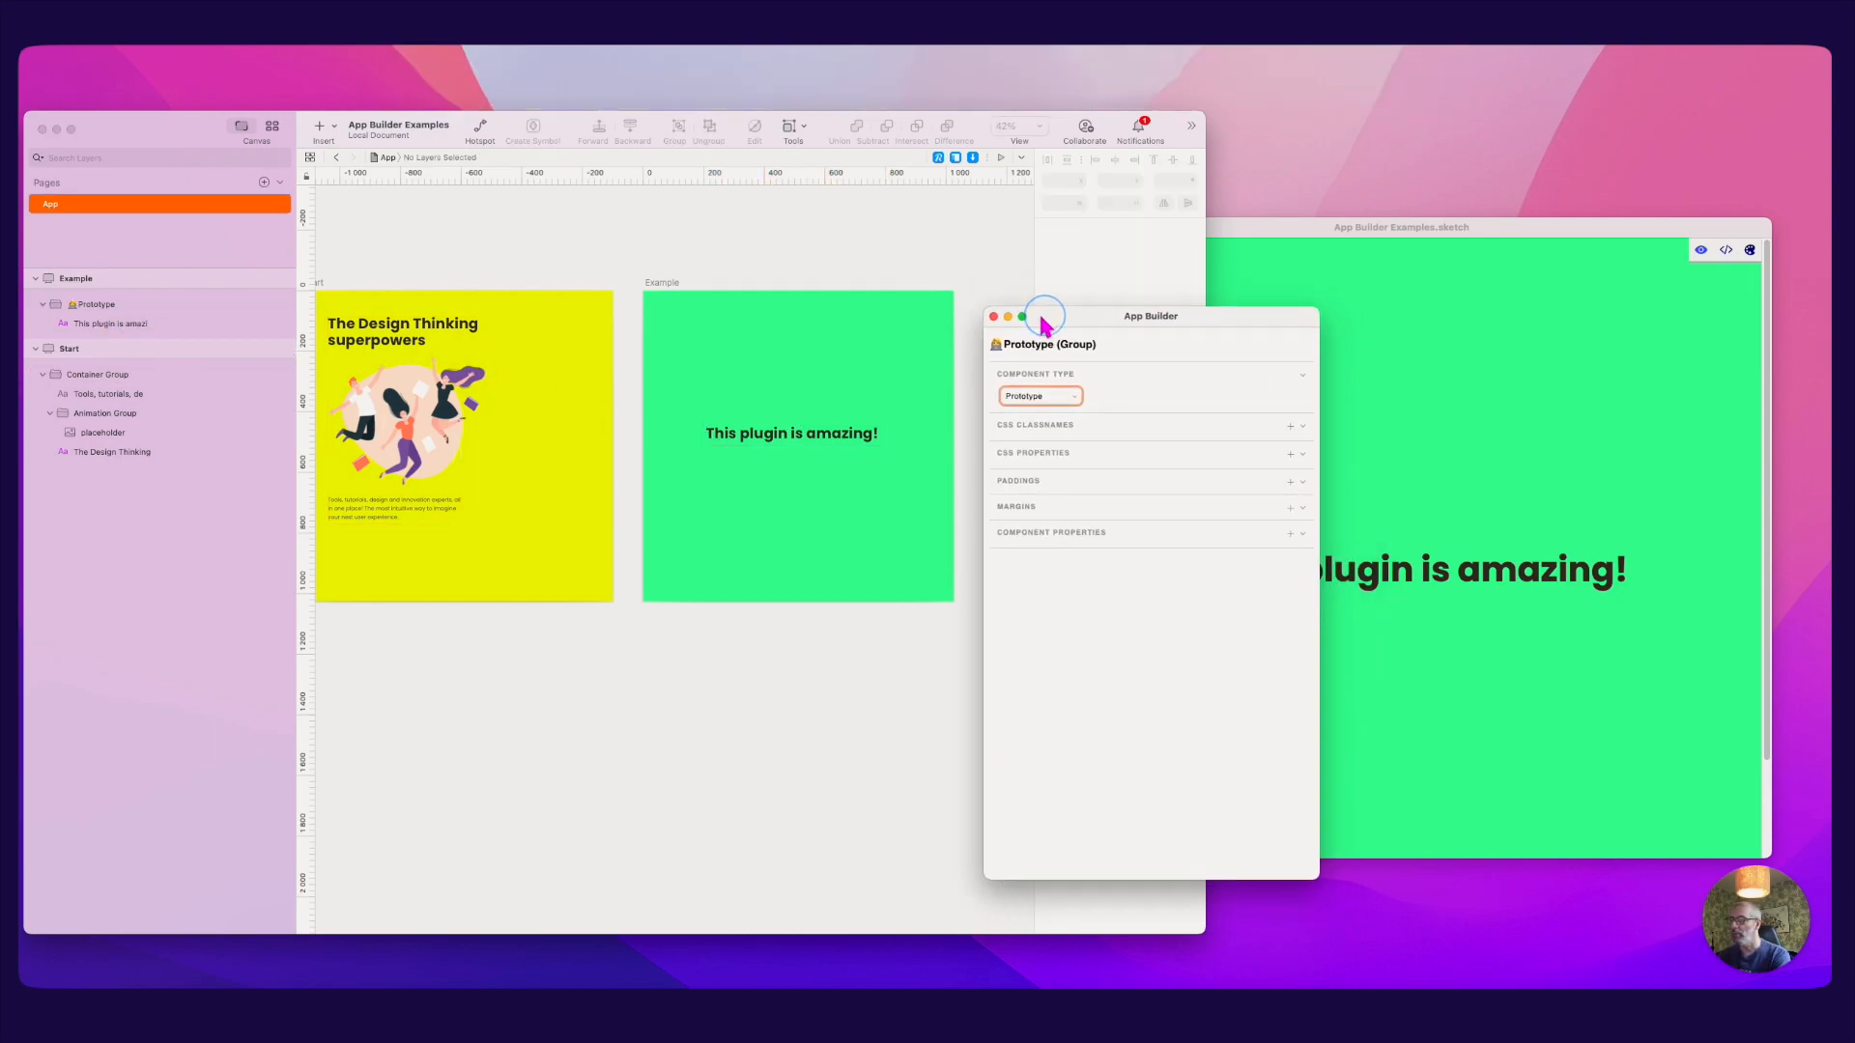
{"action": "left_click", "coordinate": [744, 432]}
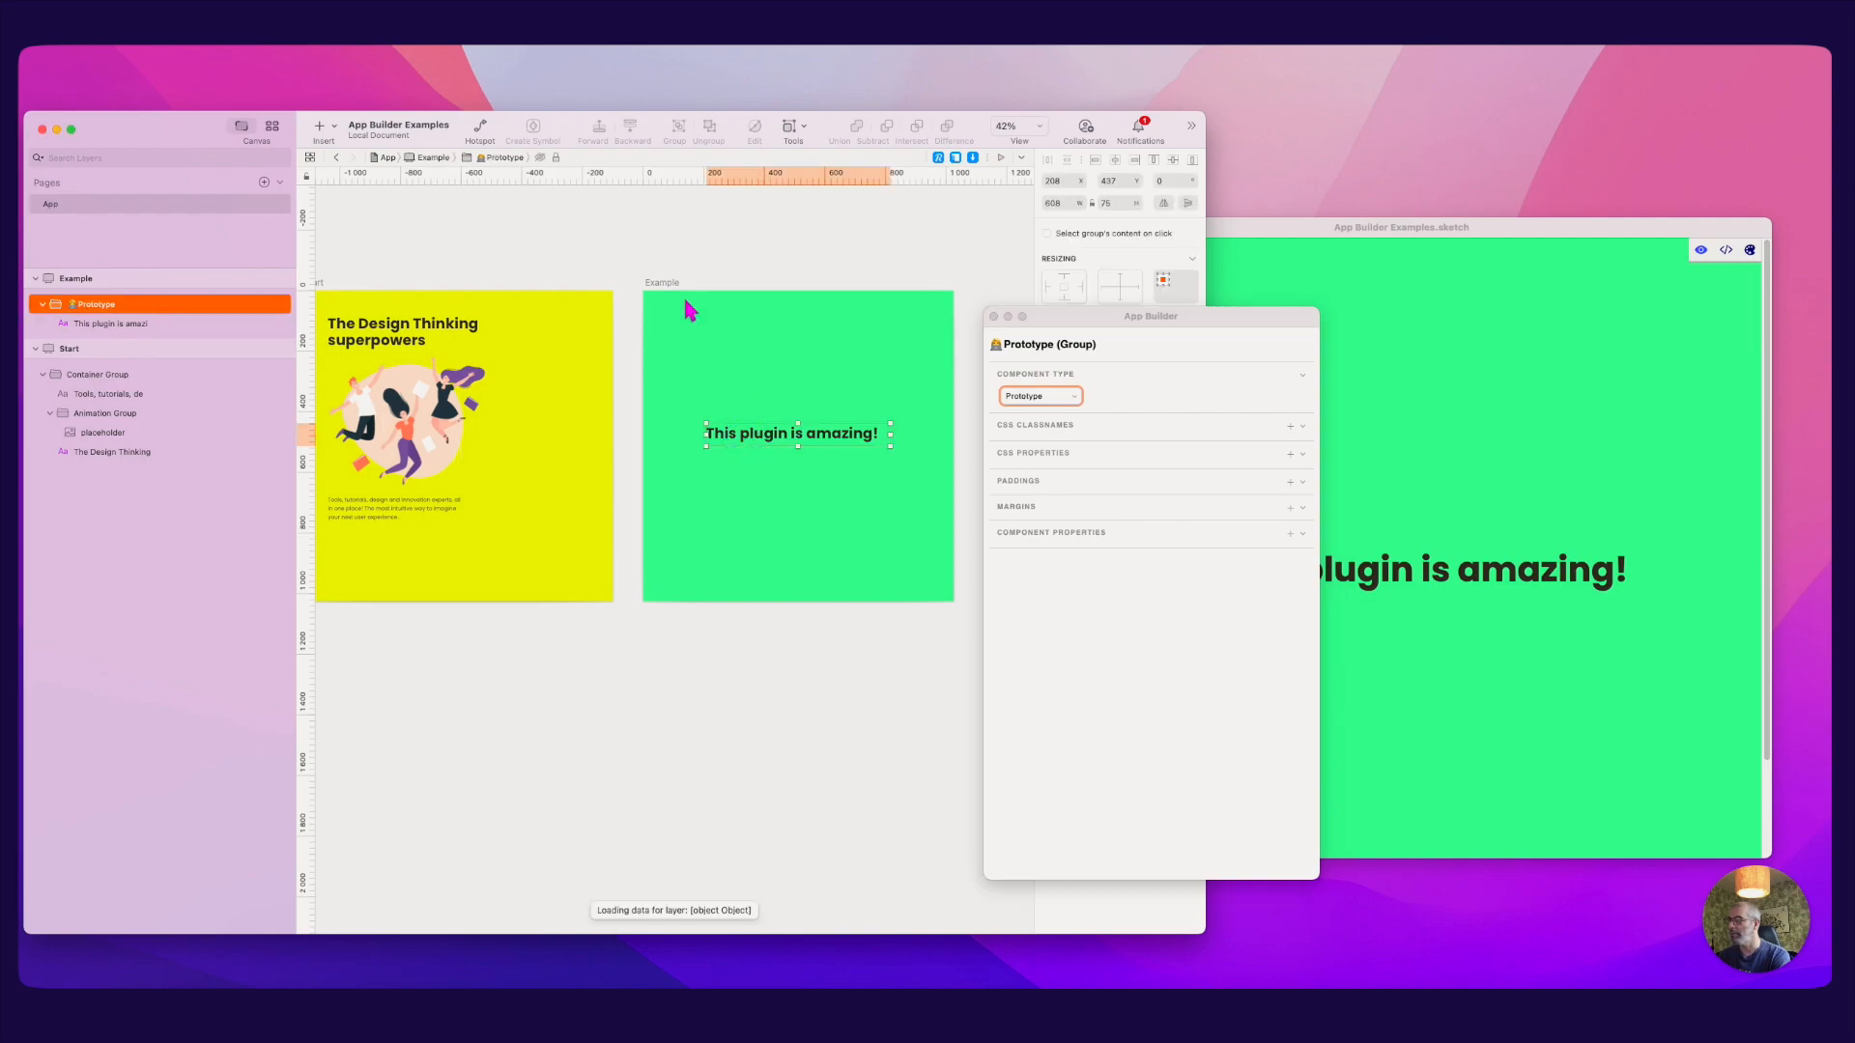
{"action": "left_click", "coordinate": [617, 265]}
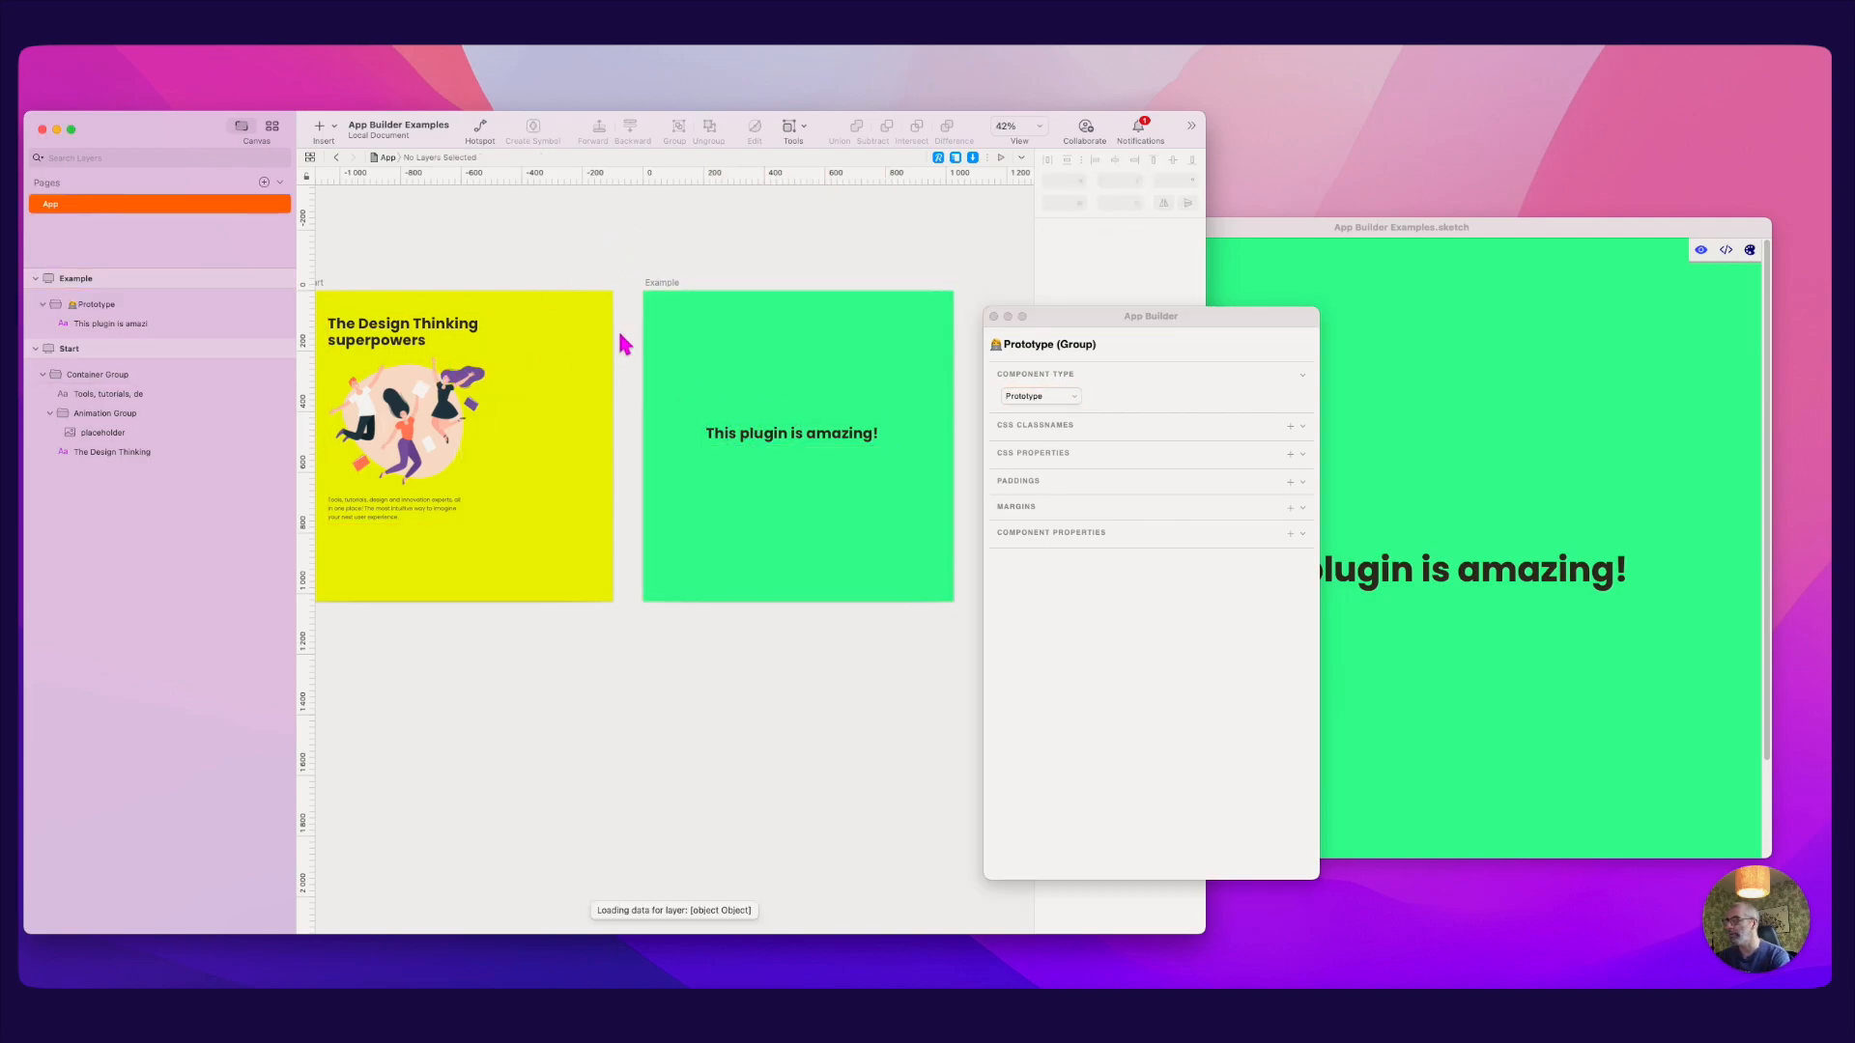
{"action": "double_click", "coordinate": [453, 428]}
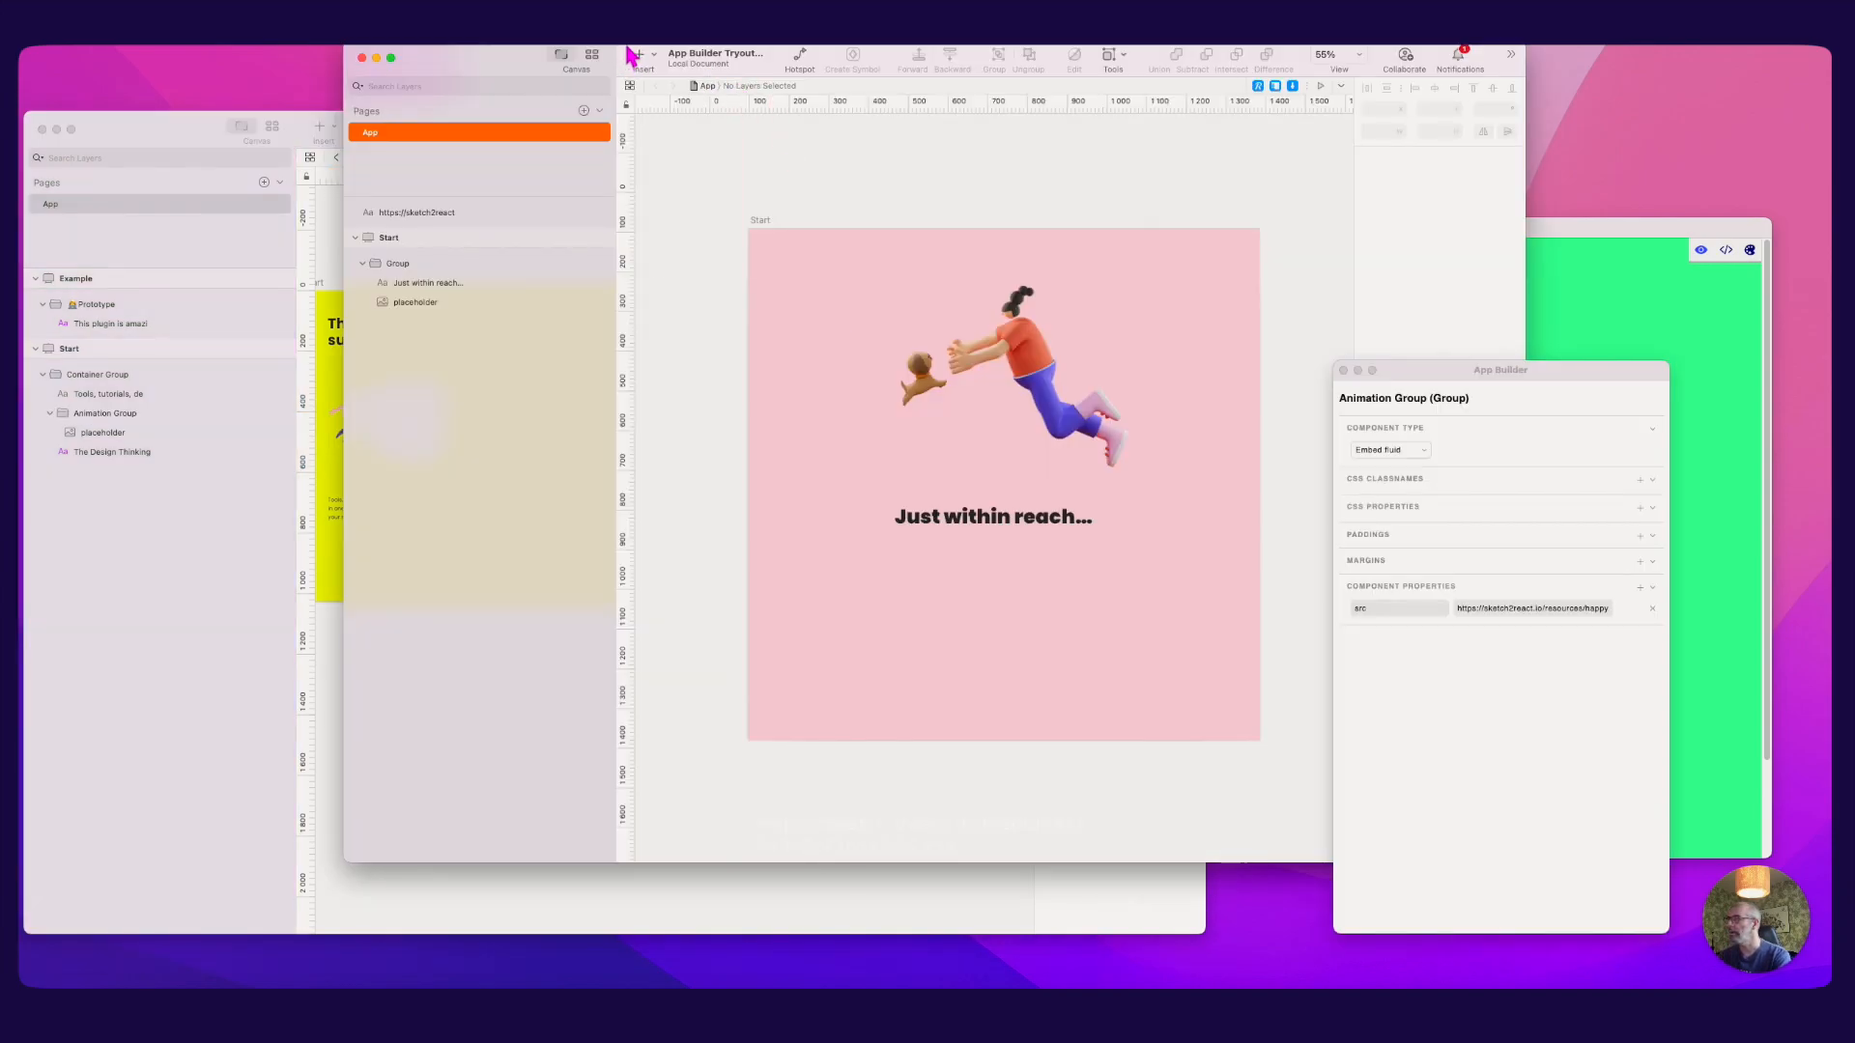
Step: Inspect the group and its placeholder image in the App Builder Tryout document, widening the plugin window to read the image's src property
{"action": "mouse_move", "coordinate": [625, 47]}
{"action": "left_mouse_down"}
{"action": "mouse_move", "coordinate": [505, 100]}
{"action": "mouse_move", "coordinate": [294, 105]}
{"action": "left_mouse_up"}
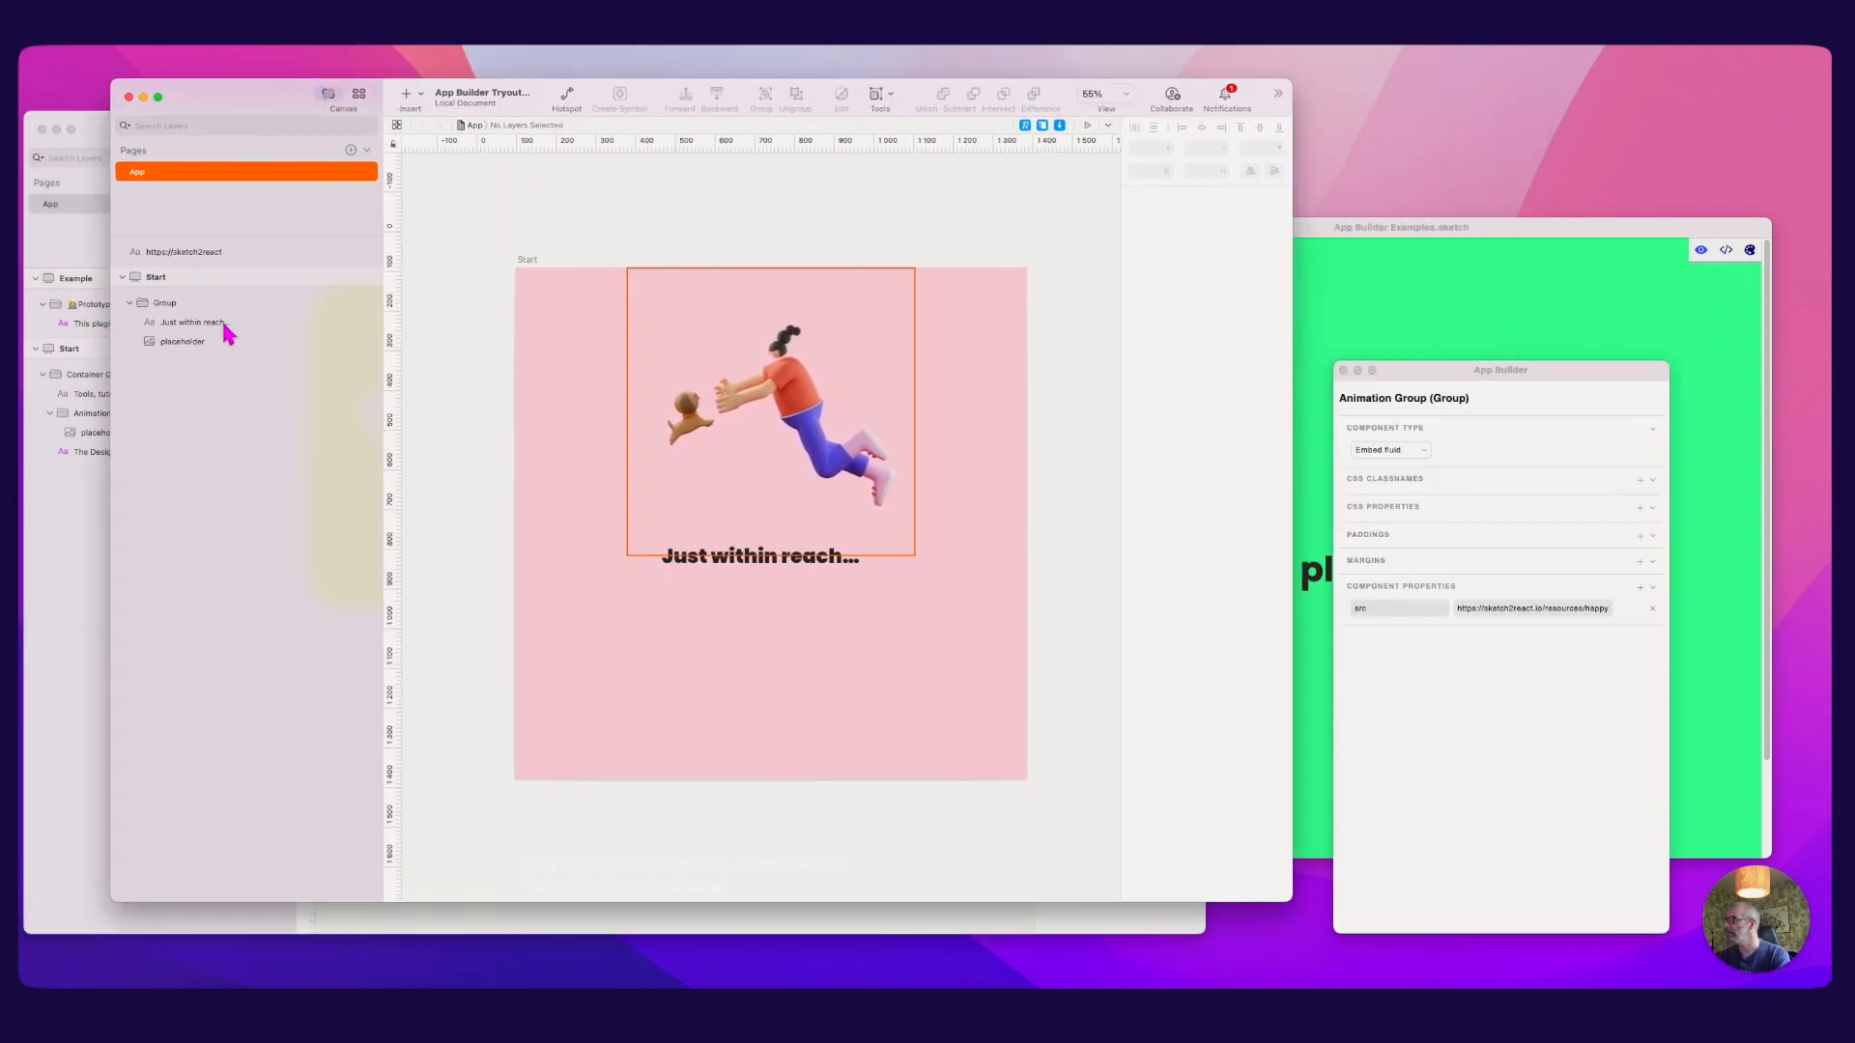
{"action": "left_click", "coordinate": [199, 306]}
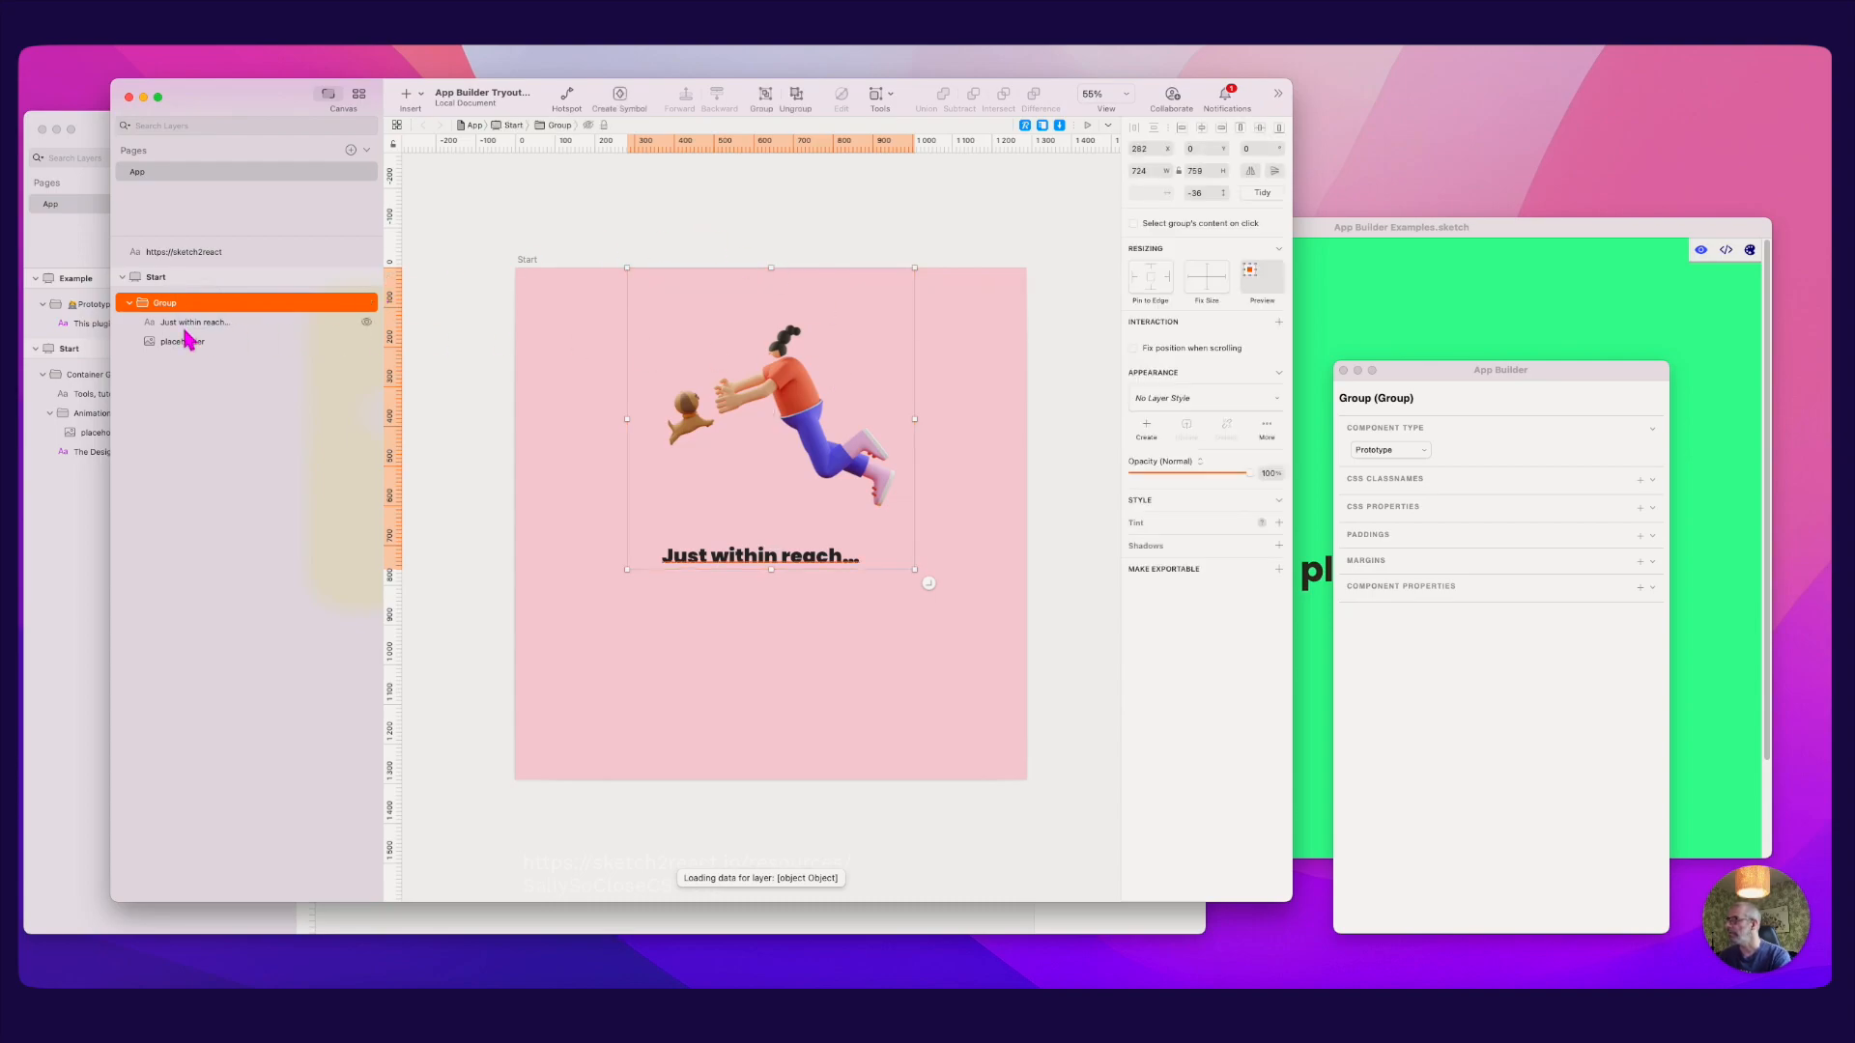
{"action": "left_click", "coordinate": [183, 344]}
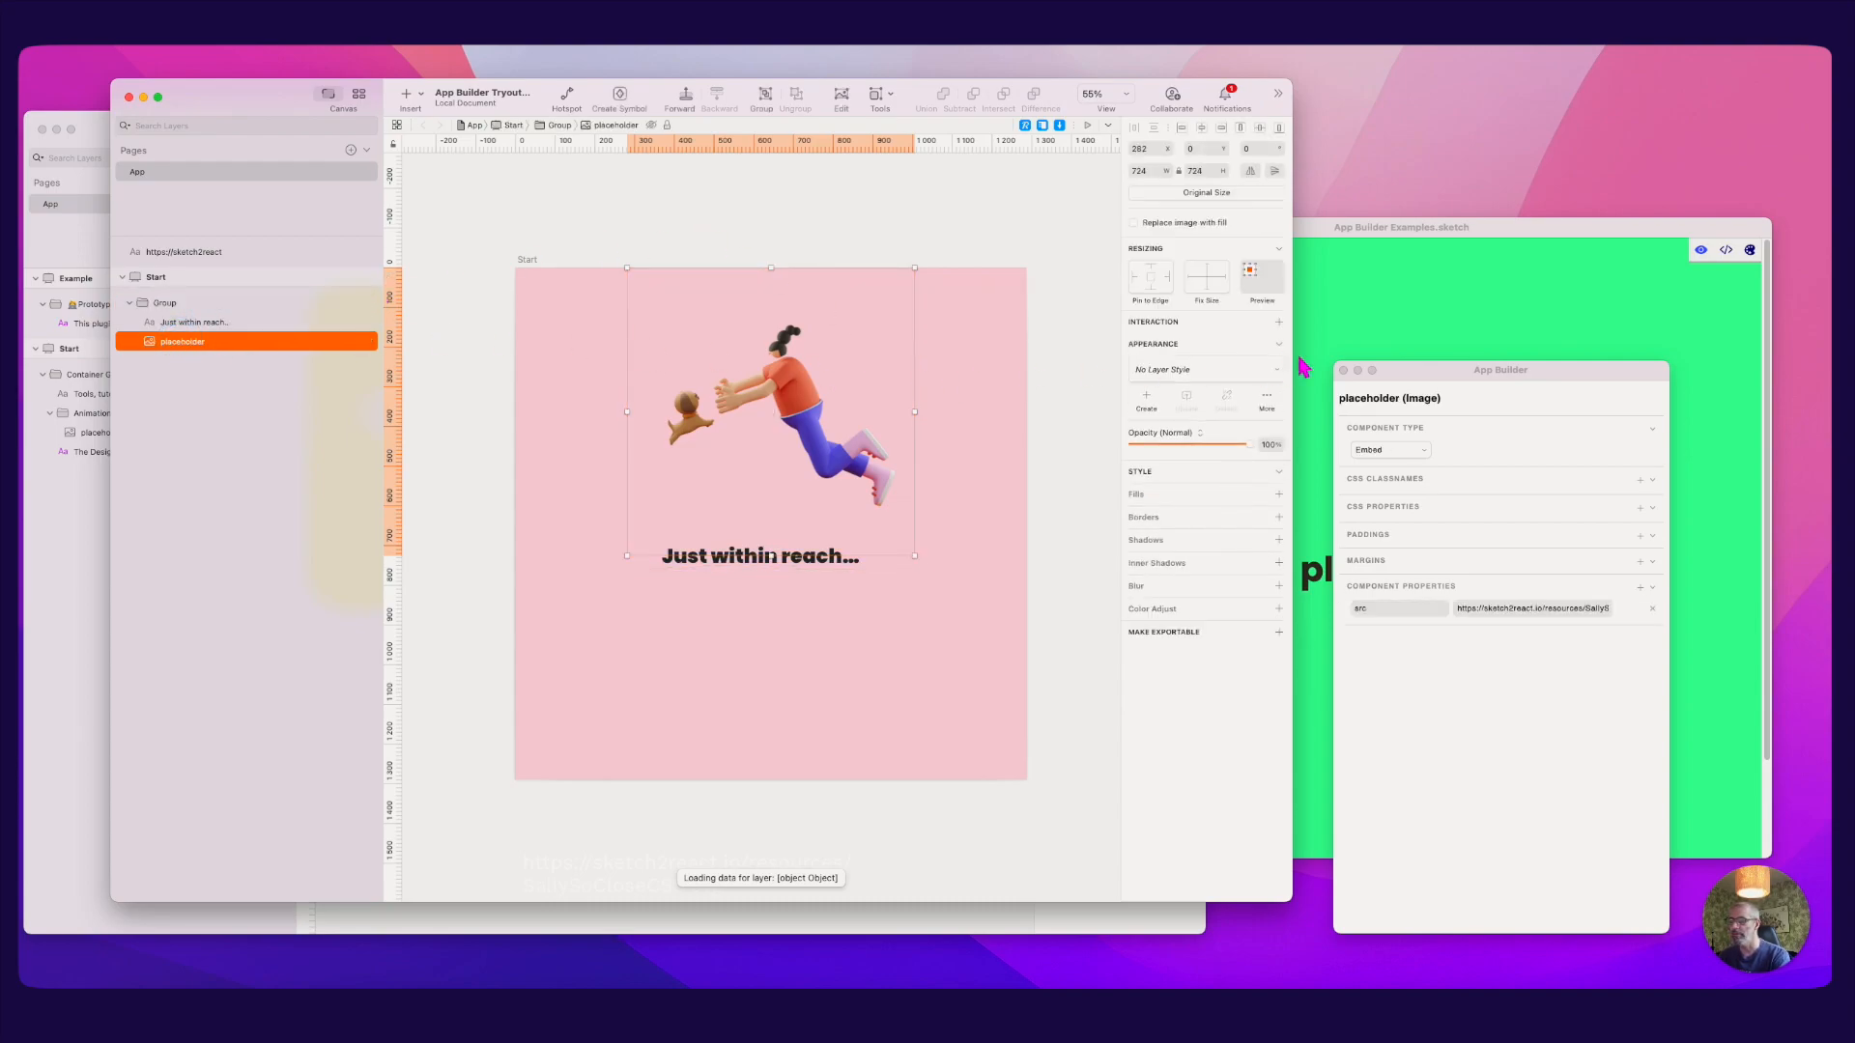
{"action": "left_click_drag", "start_coordinate": [1449, 392], "coordinate": [1466, 372]}
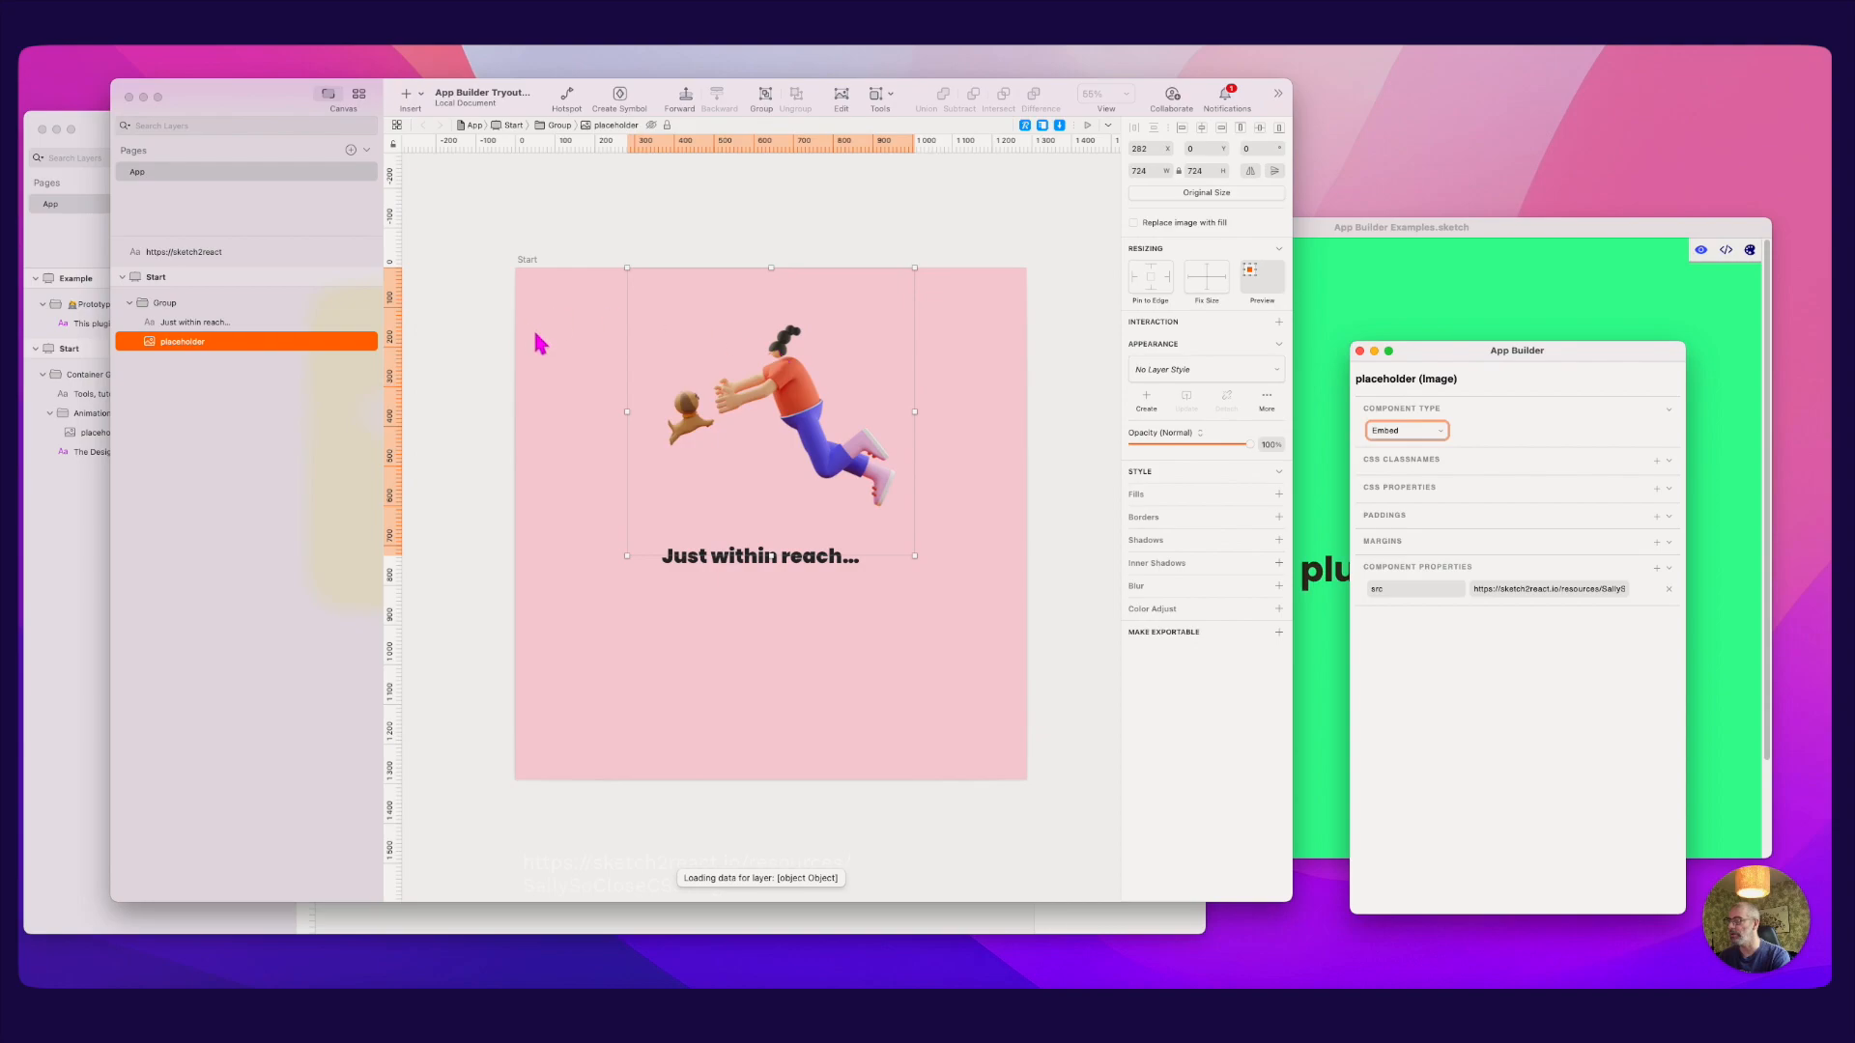
{"action": "left_click_drag", "start_coordinate": [1349, 504], "coordinate": [1281, 504]}
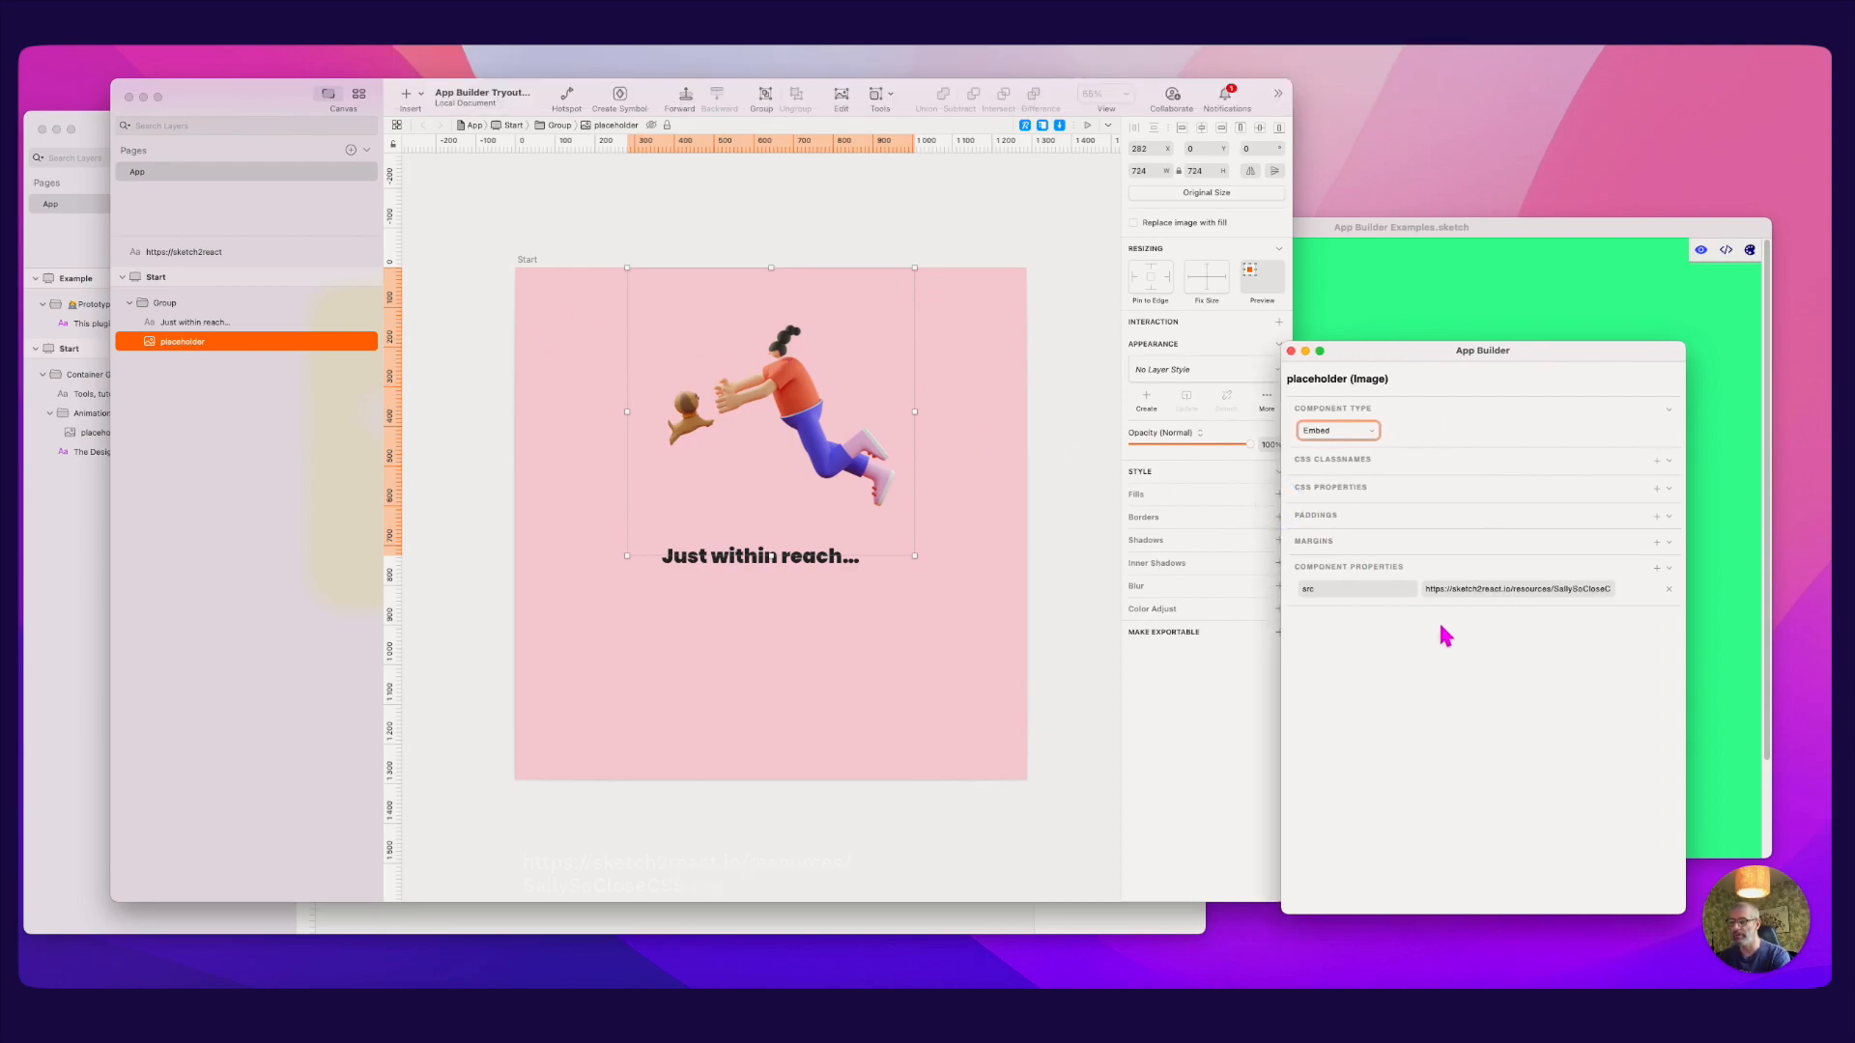
{"action": "left_click", "coordinate": [1477, 591]}
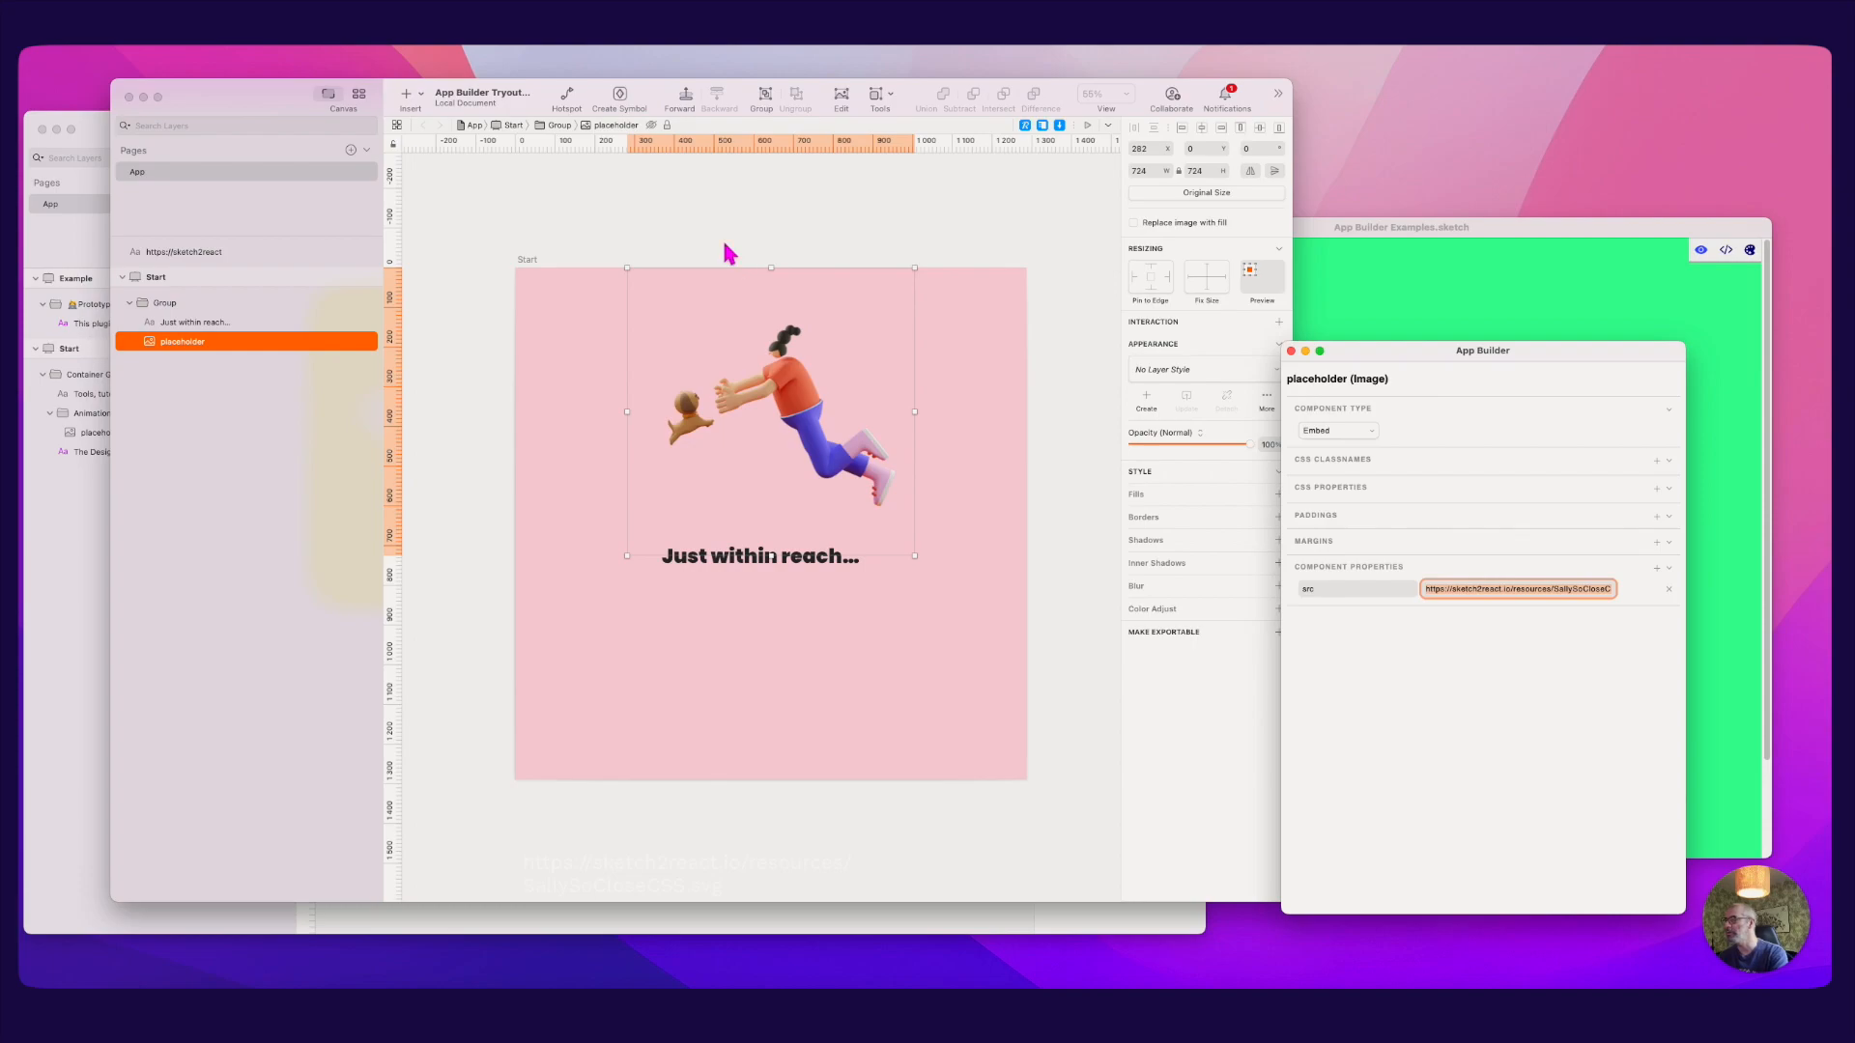
Step: Copy the group with the illustration and "Just within reach..." text onto a new page named Stuff in the App Builder Examples document
{"action": "left_click", "coordinate": [803, 423]}
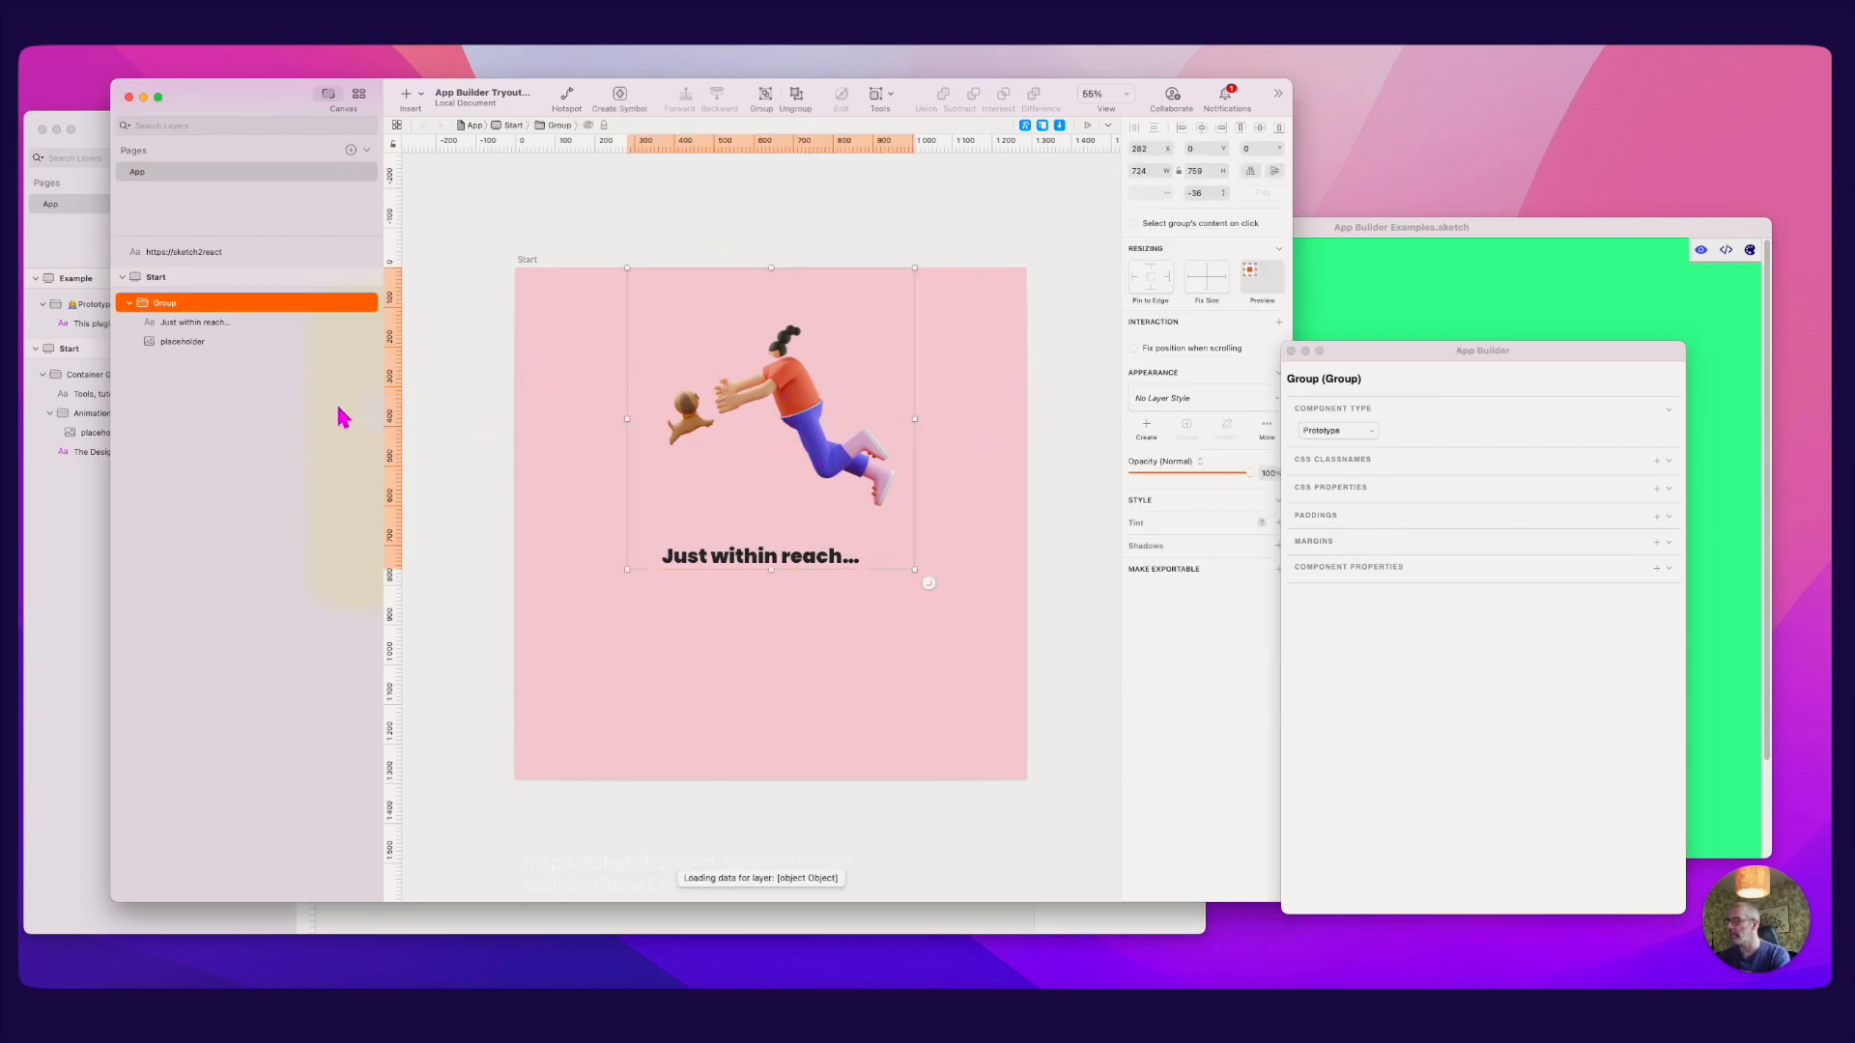
{"action": "key", "text": "super+c"}
{"action": "left_click", "coordinate": [79, 117]}
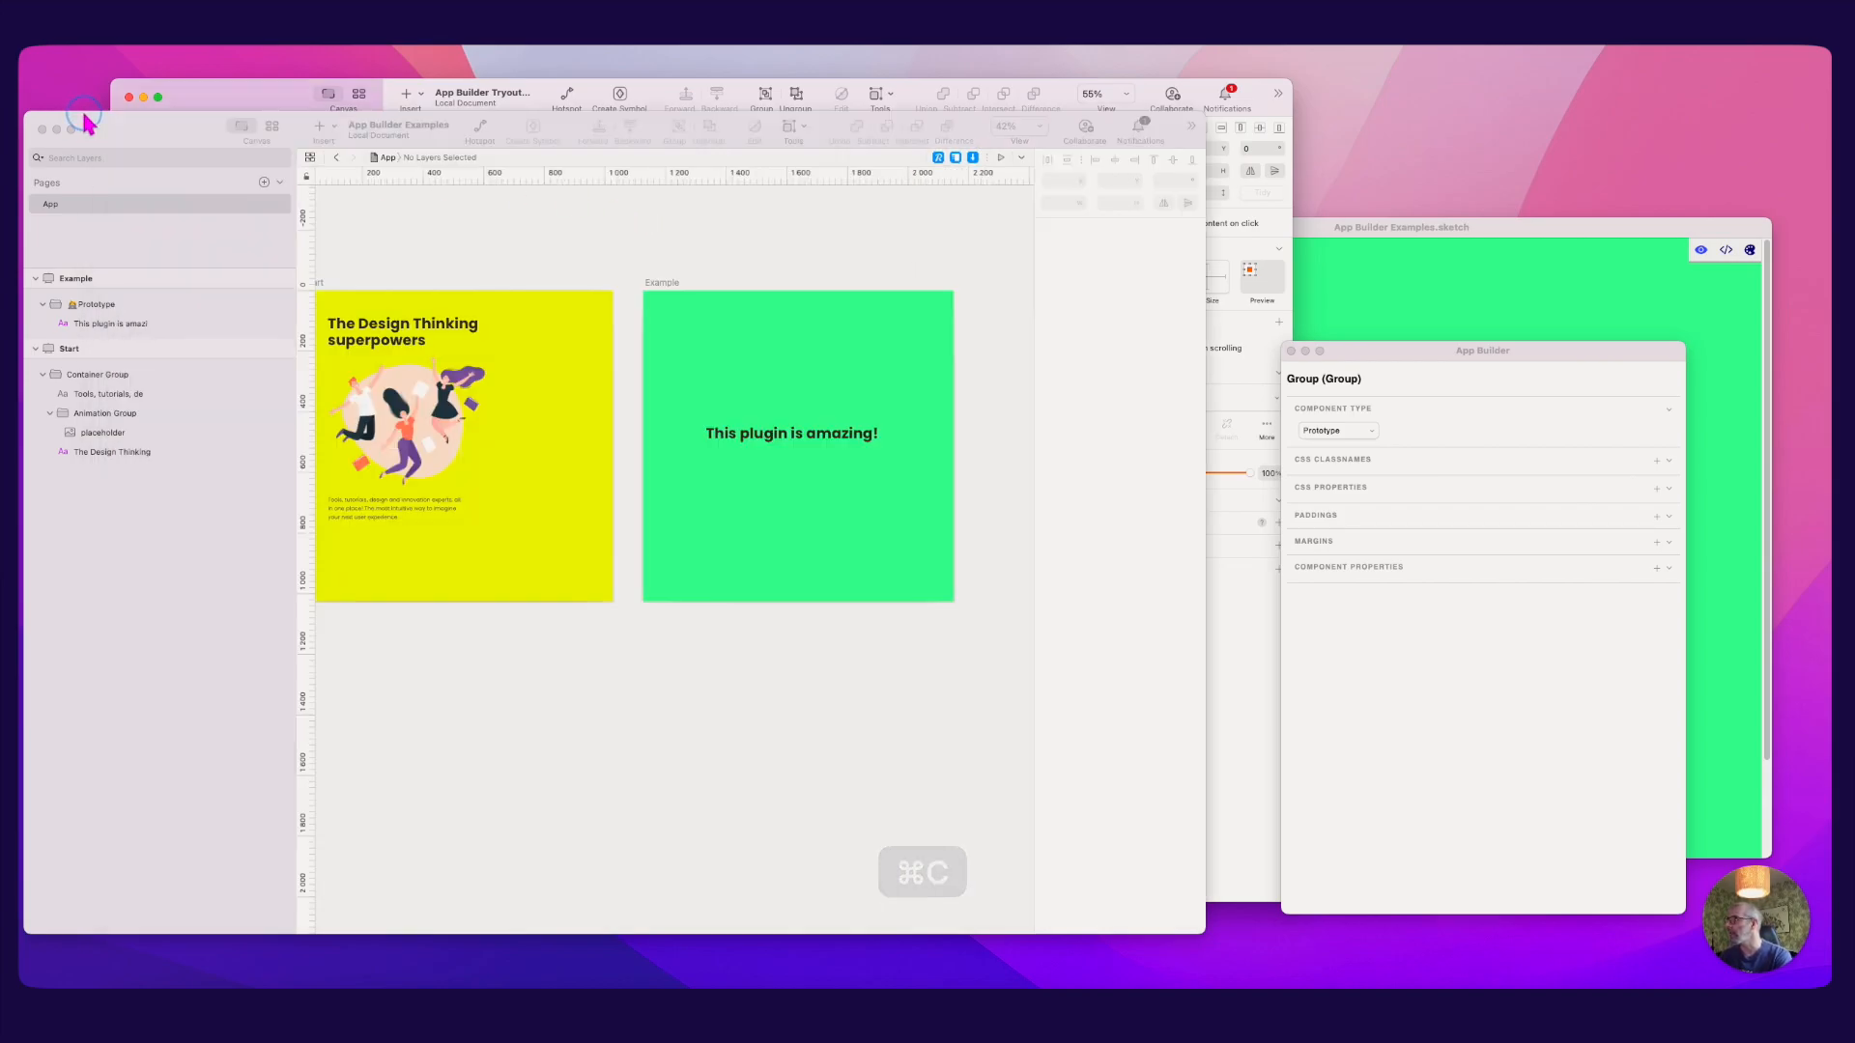
{"action": "scroll", "coordinate": [634, 433], "scroll_direction": "up", "scroll_amount": 2}
{"action": "scroll", "coordinate": [629, 432], "scroll_direction": "down", "scroll_amount": 8}
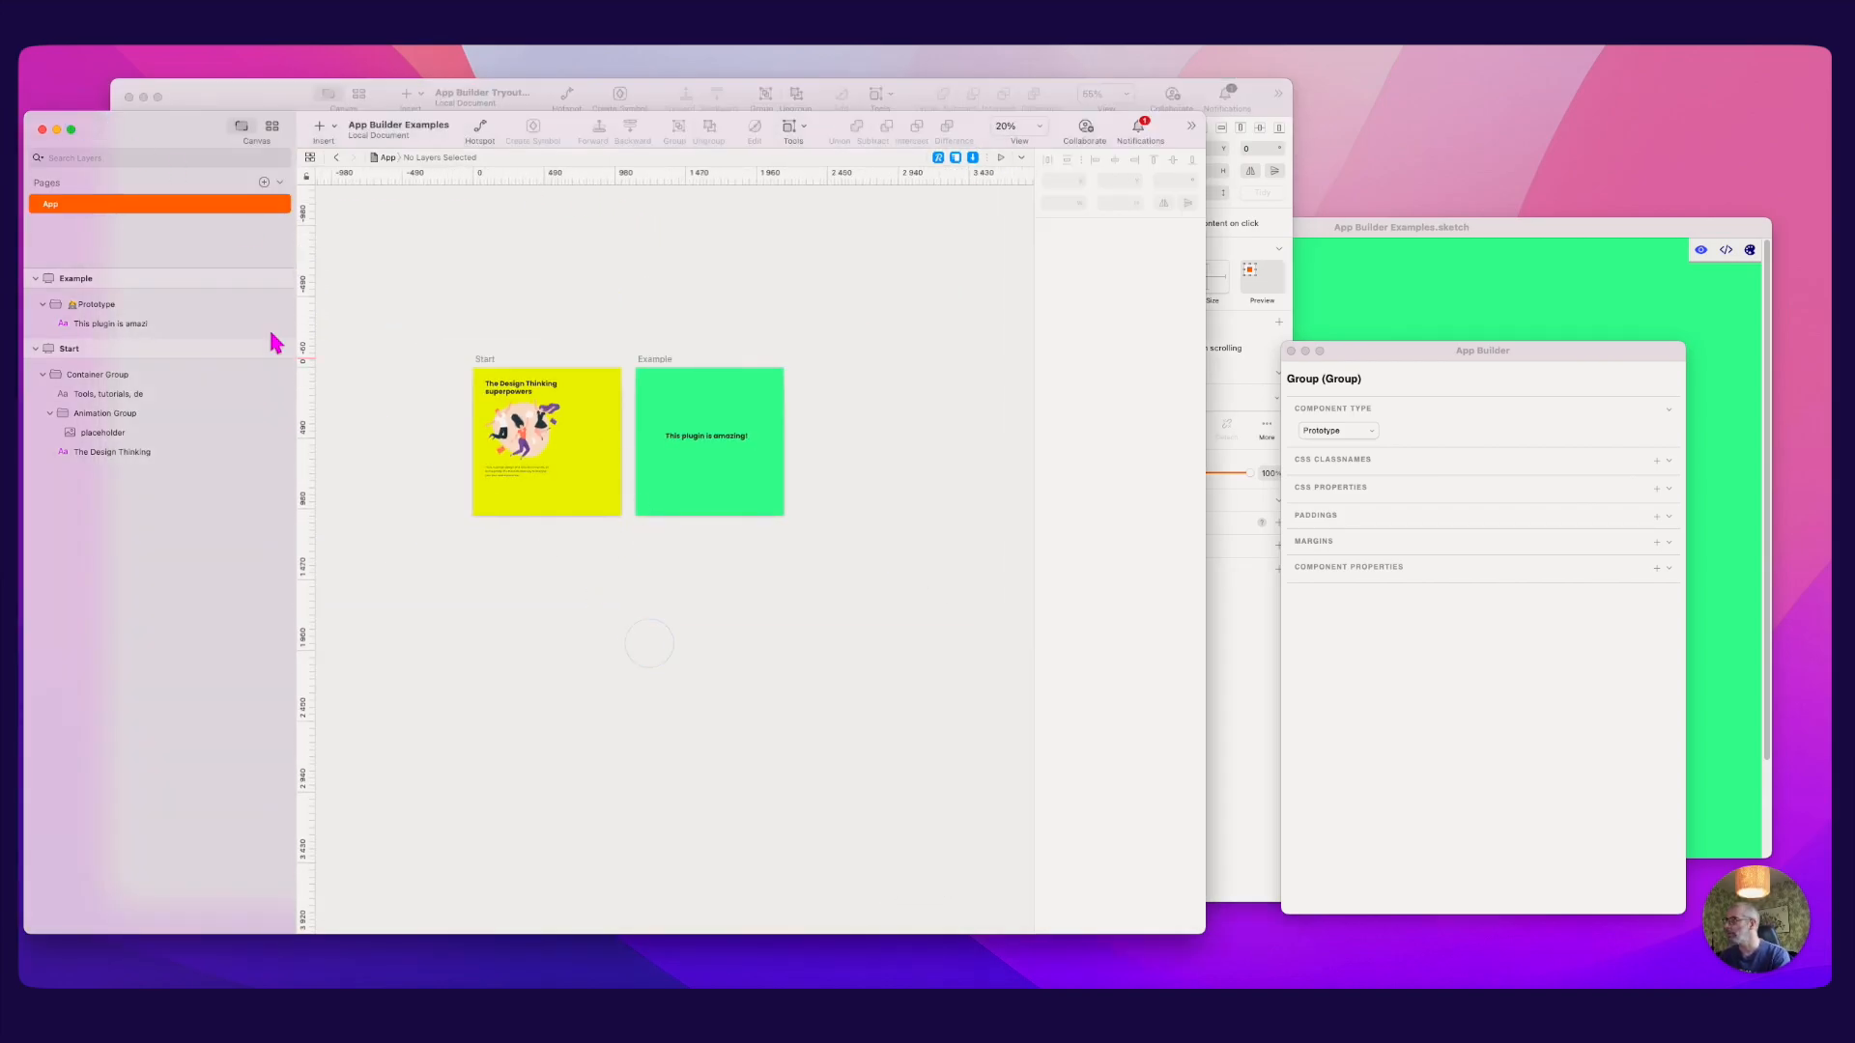
{"action": "left_click", "coordinate": [264, 183]}
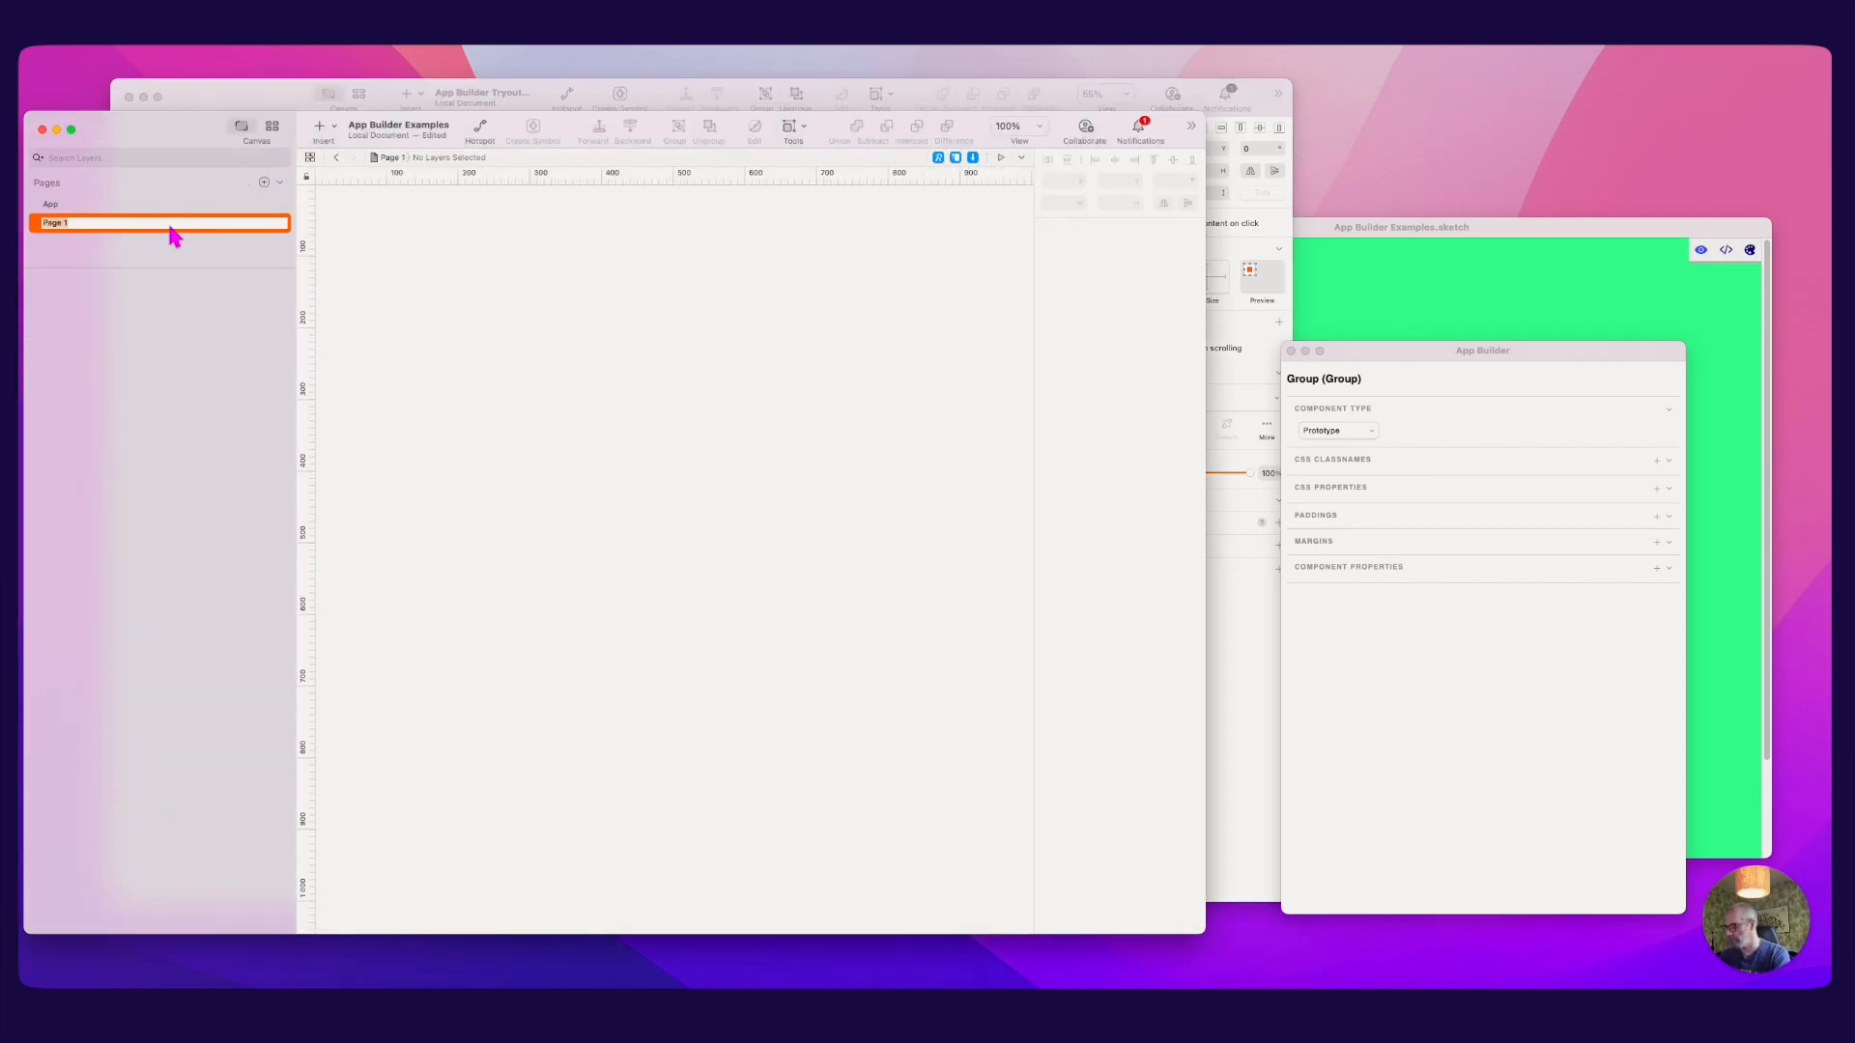
{"action": "key", "text": "Return"}
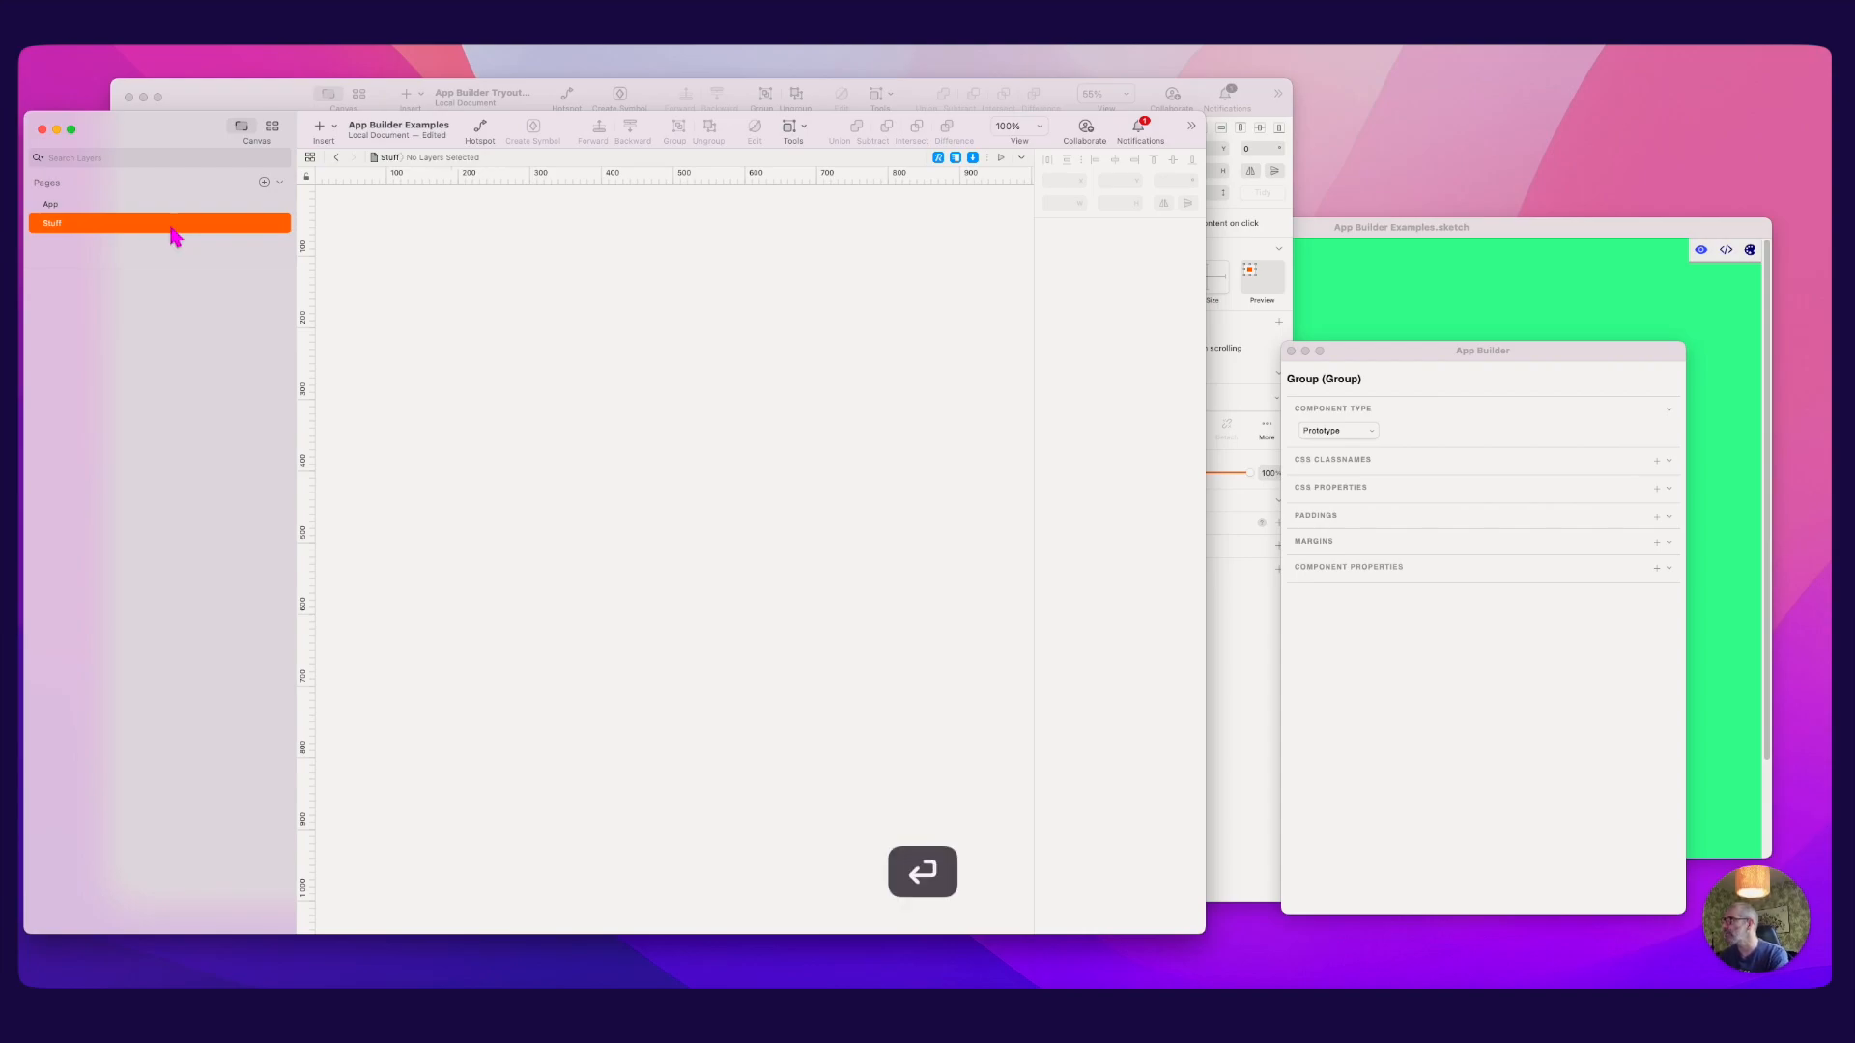
{"action": "key", "text": "super+v"}
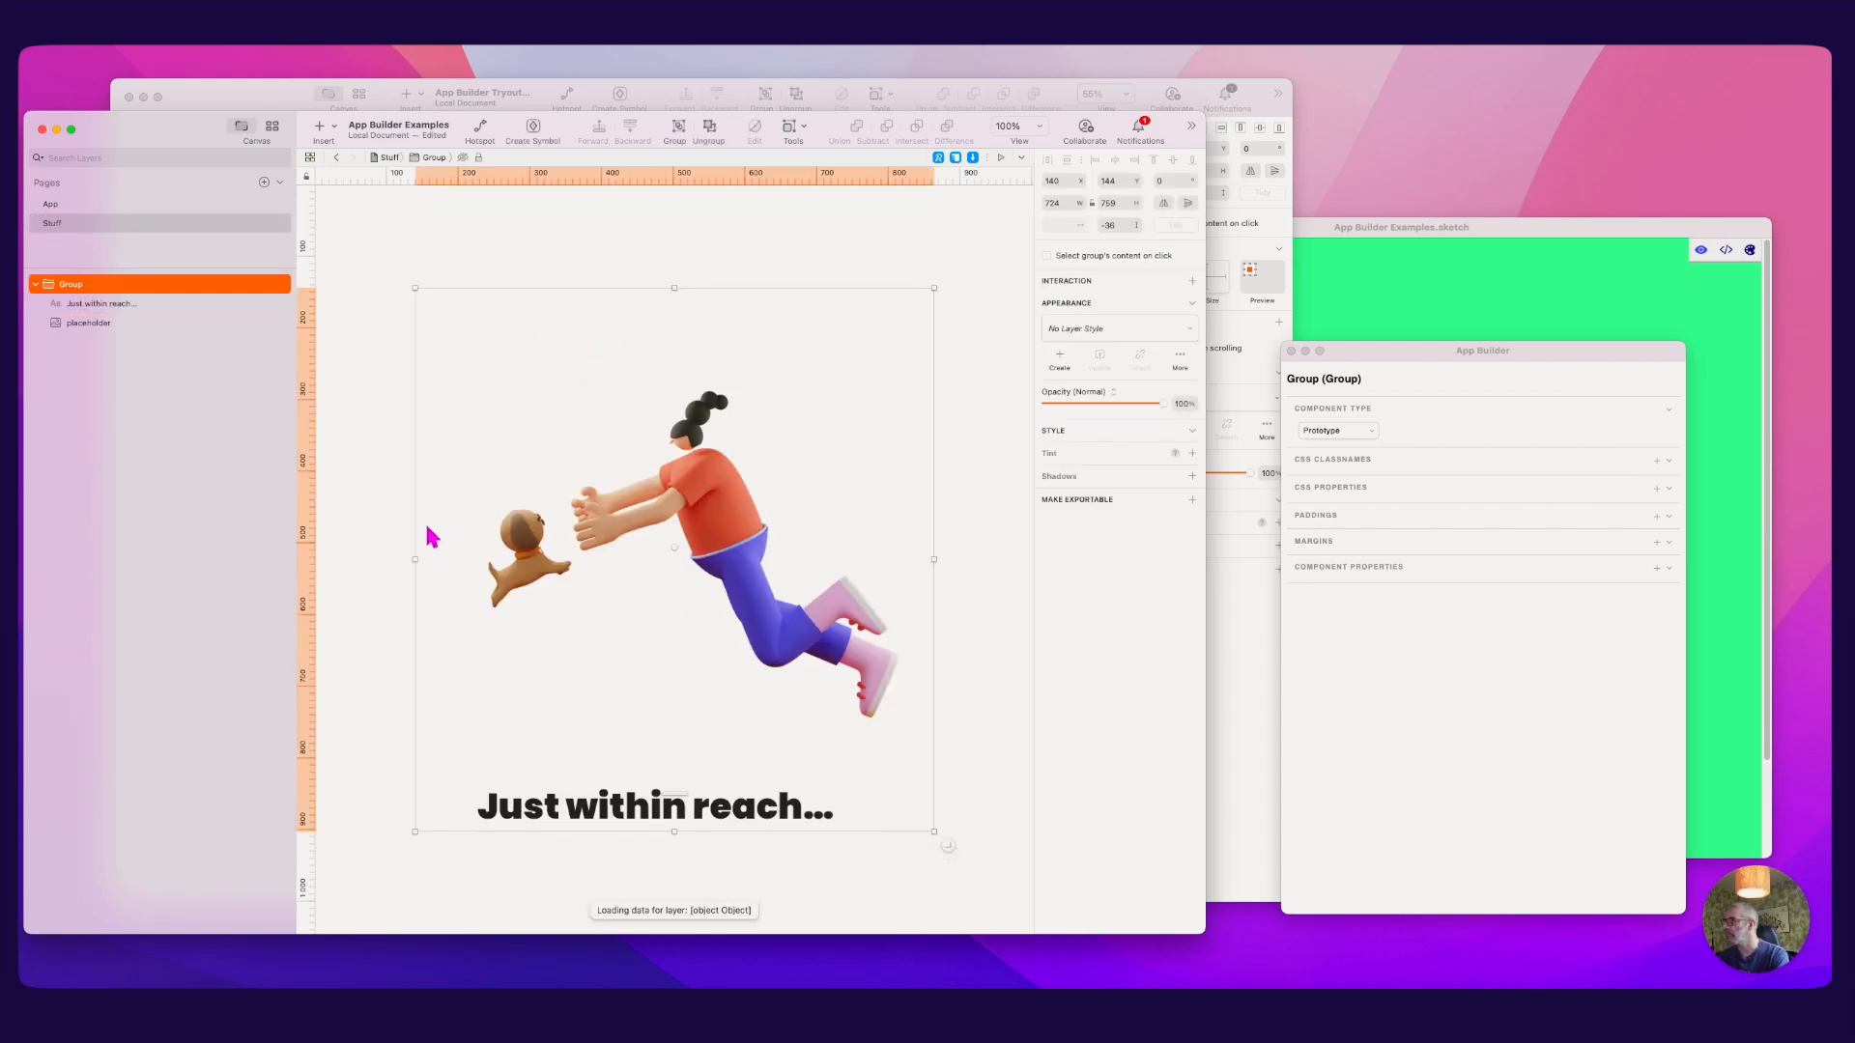
Step: Copy the src URL from the component properties of the placeholder image on the Stuff page
{"action": "left_click", "coordinate": [449, 481], "text": "super"}
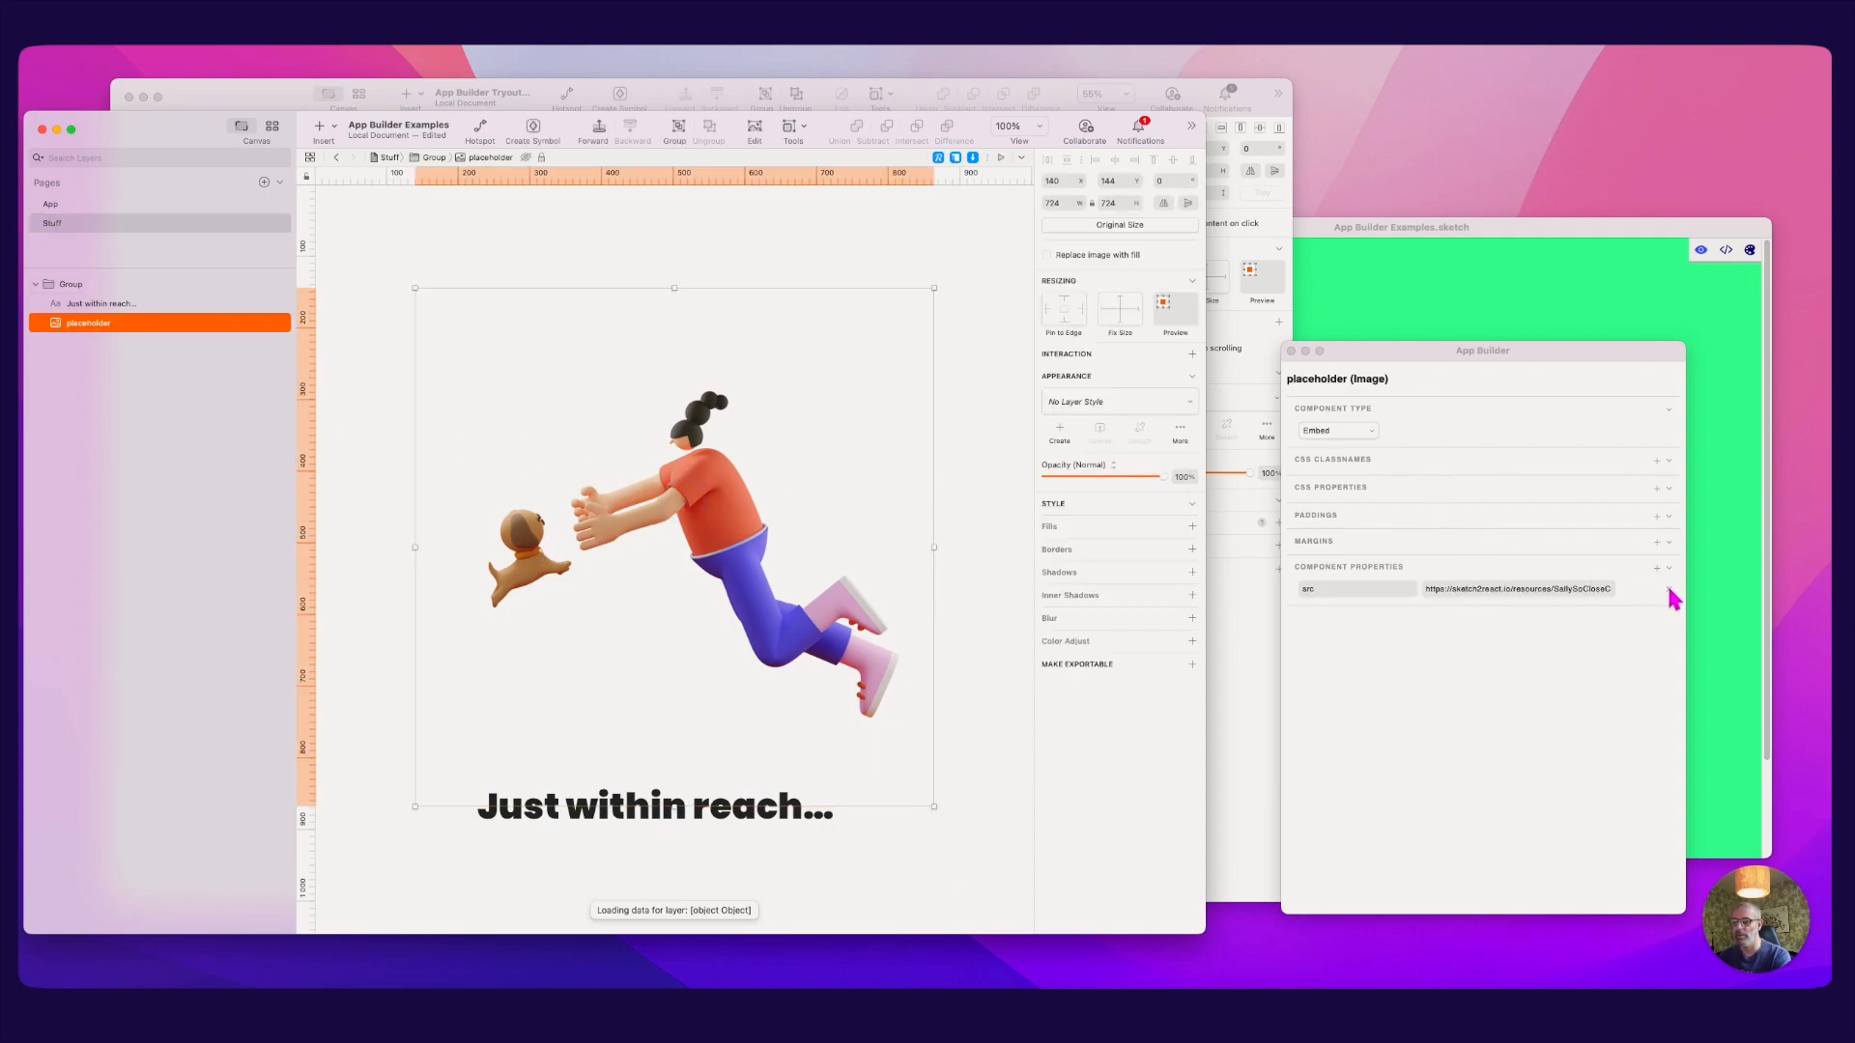
{"action": "left_click", "coordinate": [1482, 596]}
{"action": "key", "text": "super+c"}
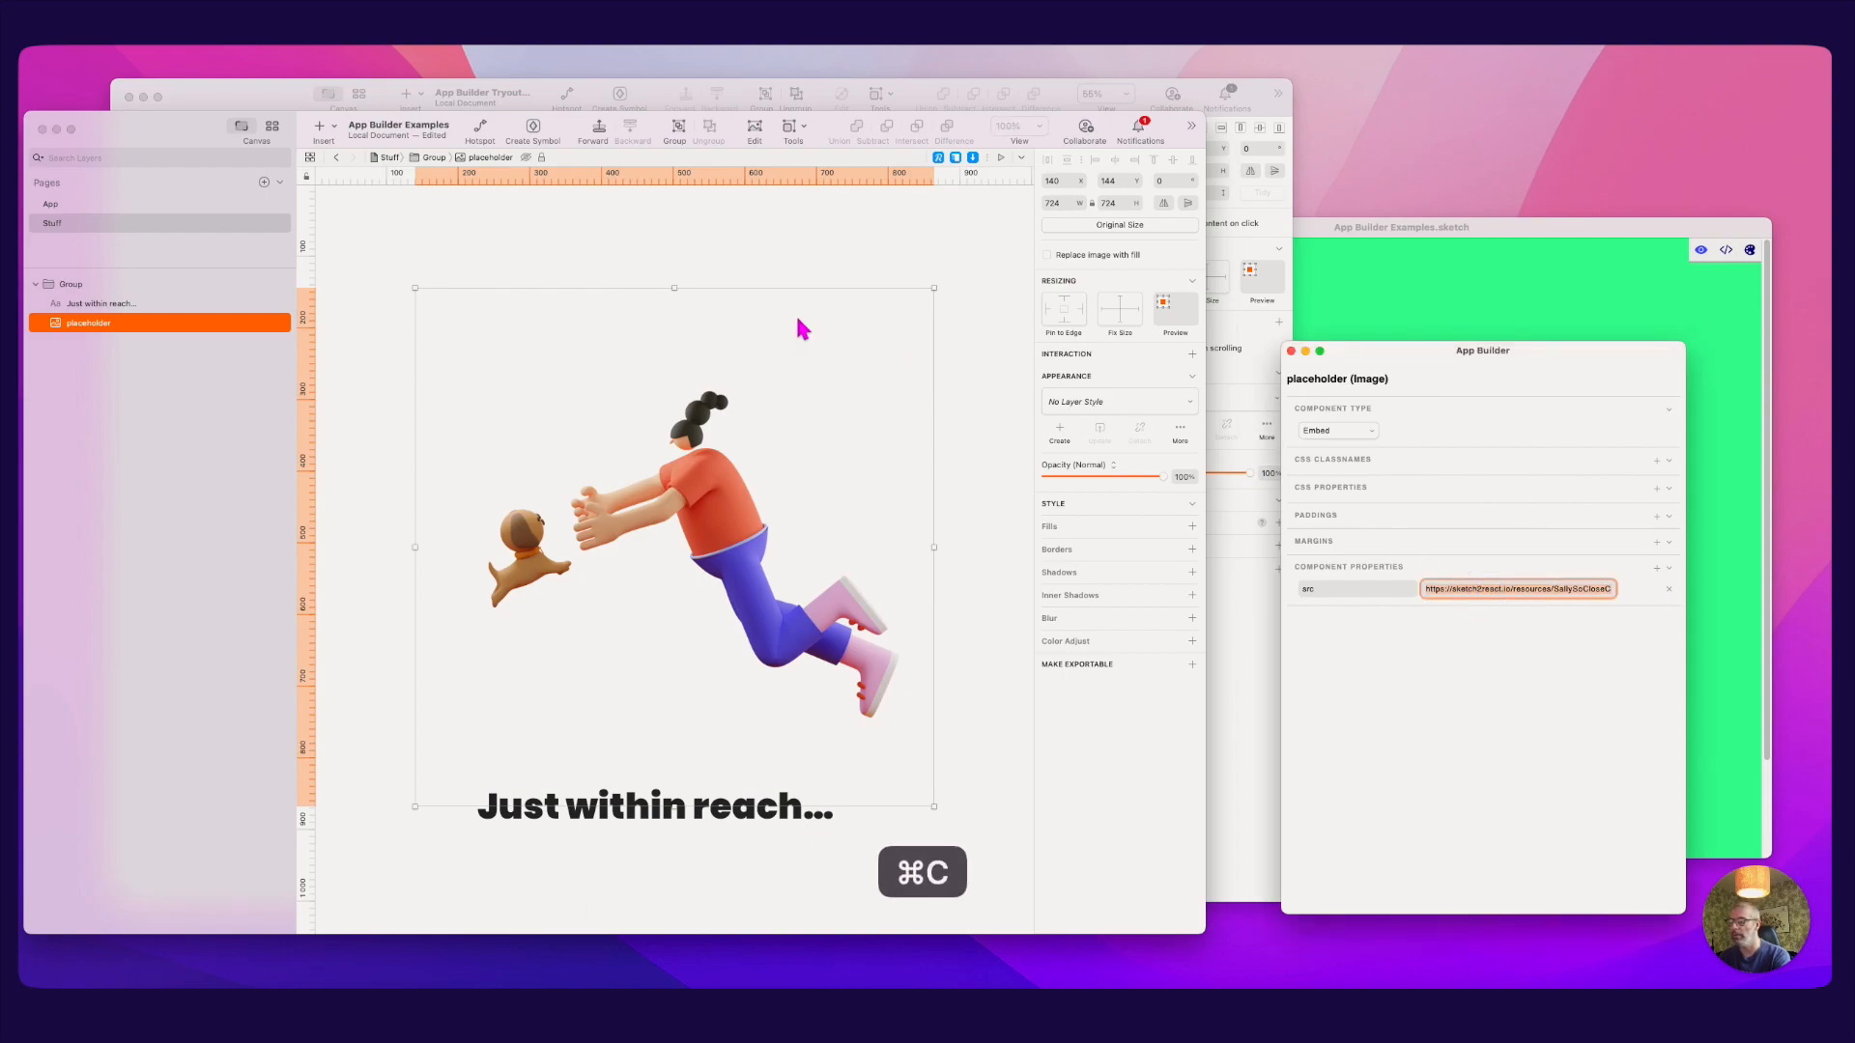
{"action": "left_click", "coordinate": [373, 251]}
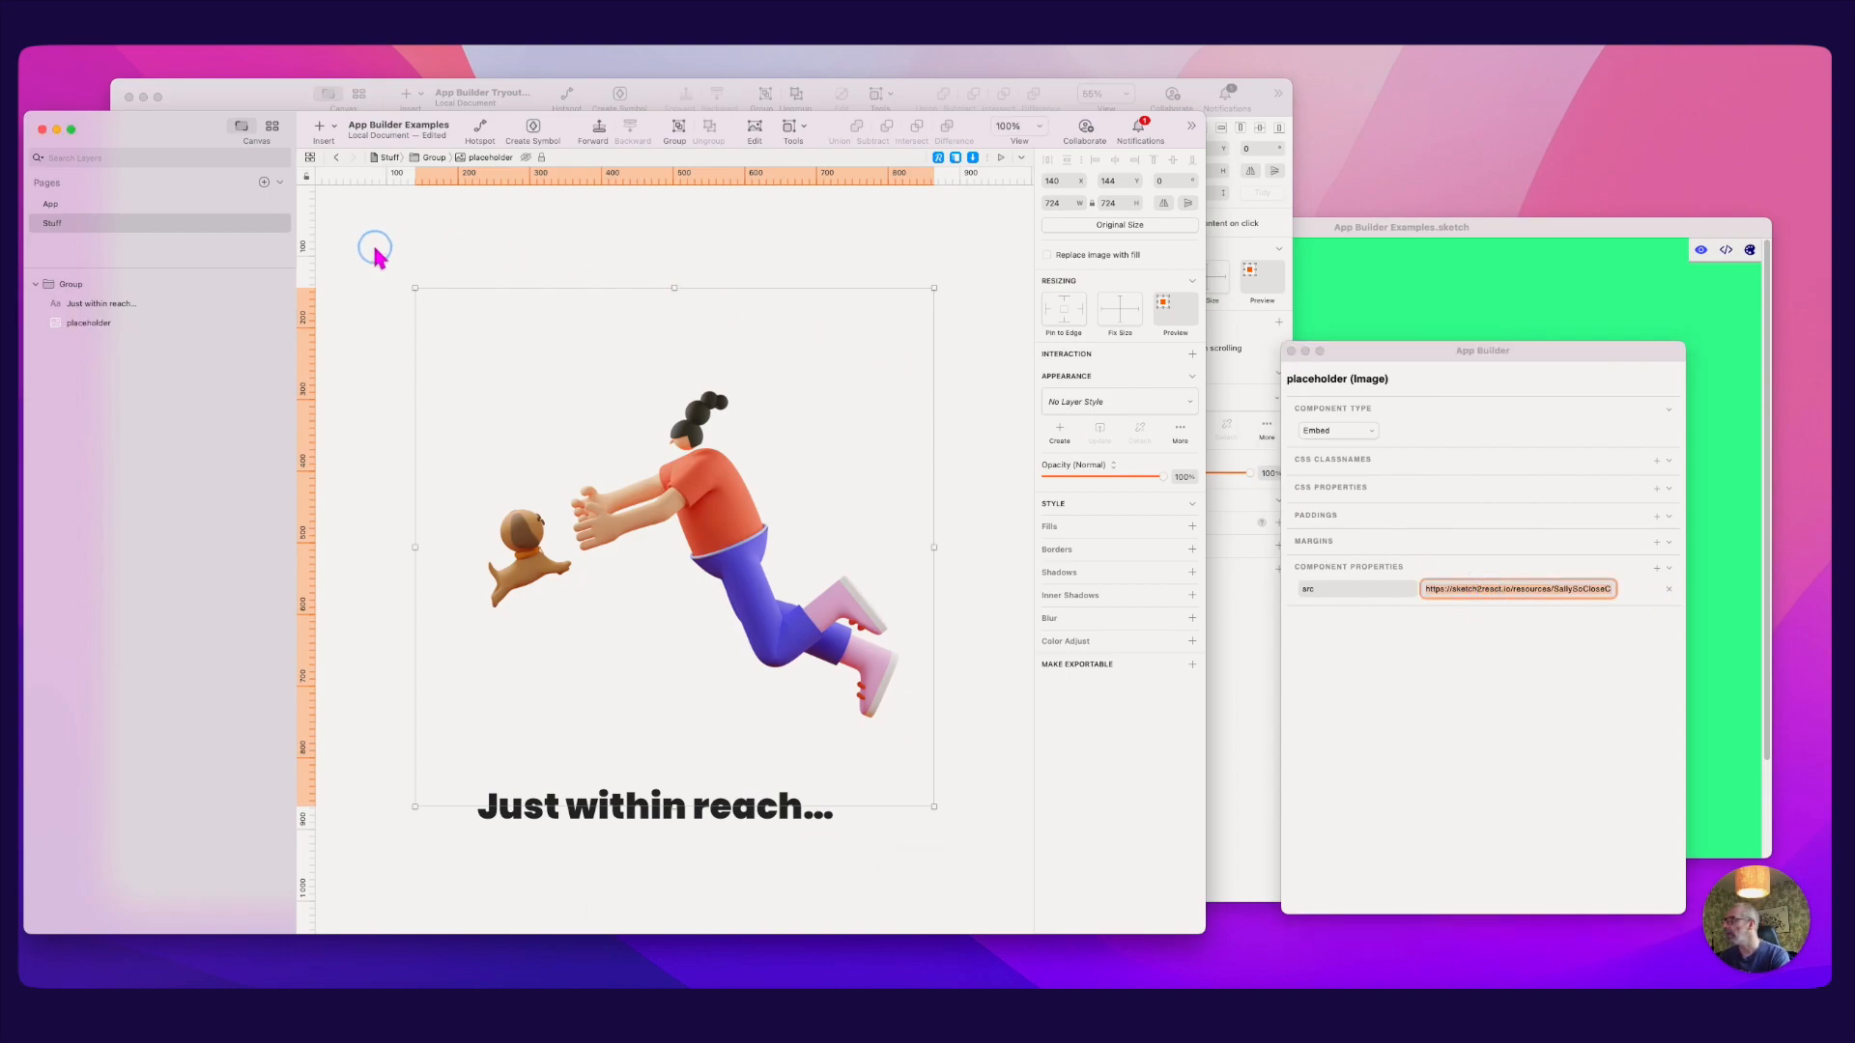
{"action": "left_click", "coordinate": [100, 203]}
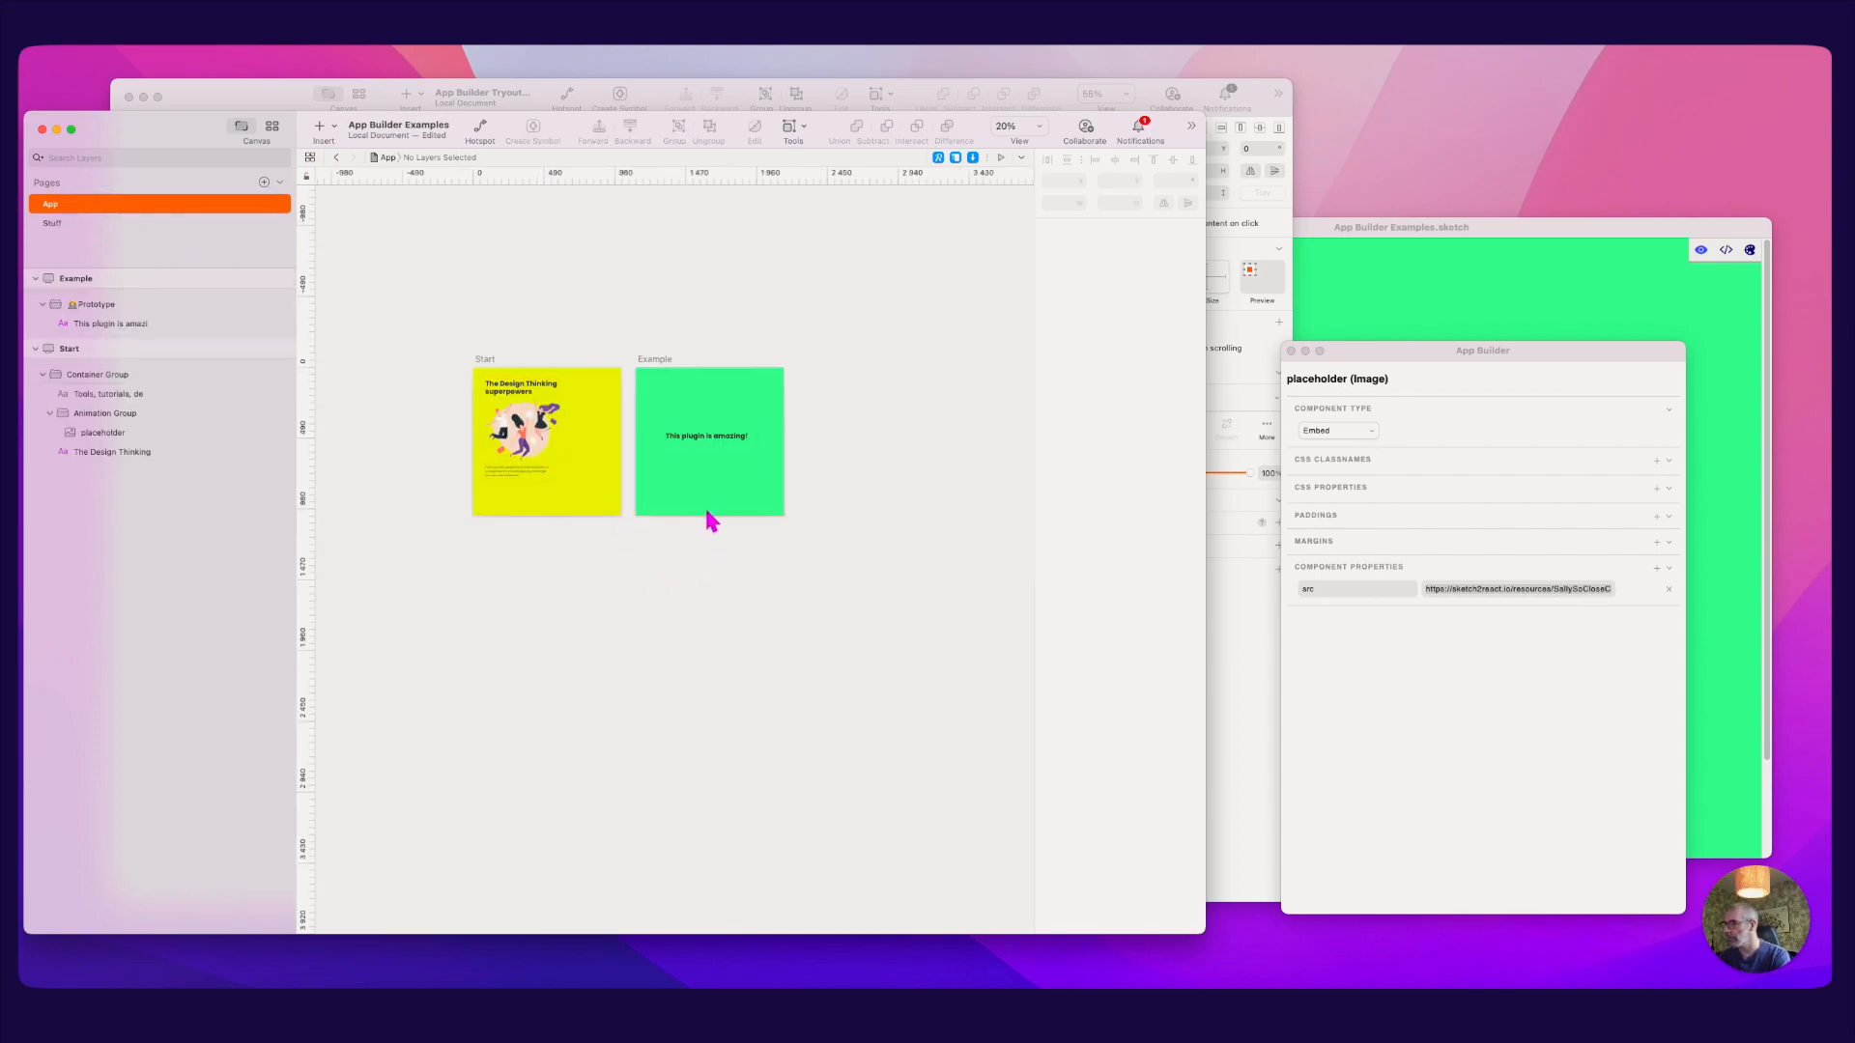
{"action": "left_click", "coordinate": [704, 498]}
{"action": "left_click", "coordinate": [705, 498]}
{"action": "scroll", "coordinate": [687, 571], "scroll_direction": "up", "scroll_amount": 2}
{"action": "scroll", "coordinate": [688, 580], "scroll_direction": "down", "scroll_amount": 5}
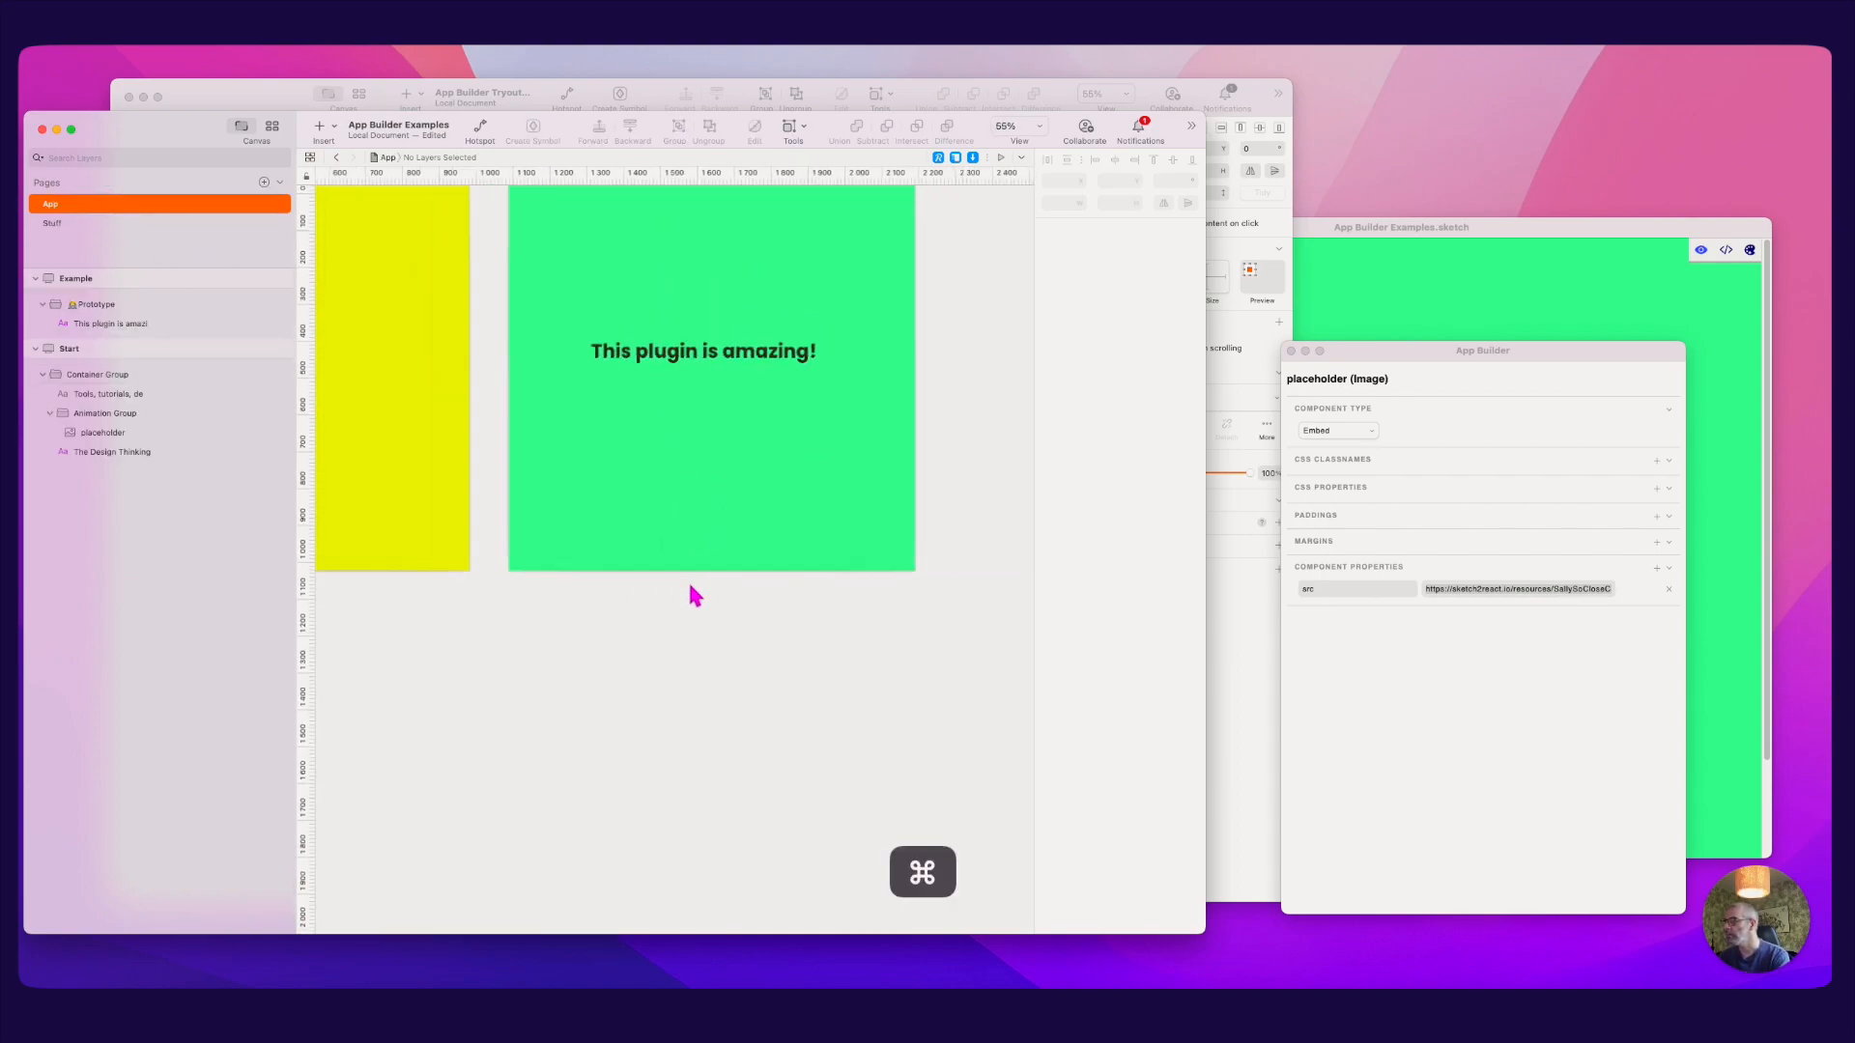
{"action": "key", "text": "t"}
{"action": "left_click_drag", "start_coordinate": [592, 621], "coordinate": [869, 683]}
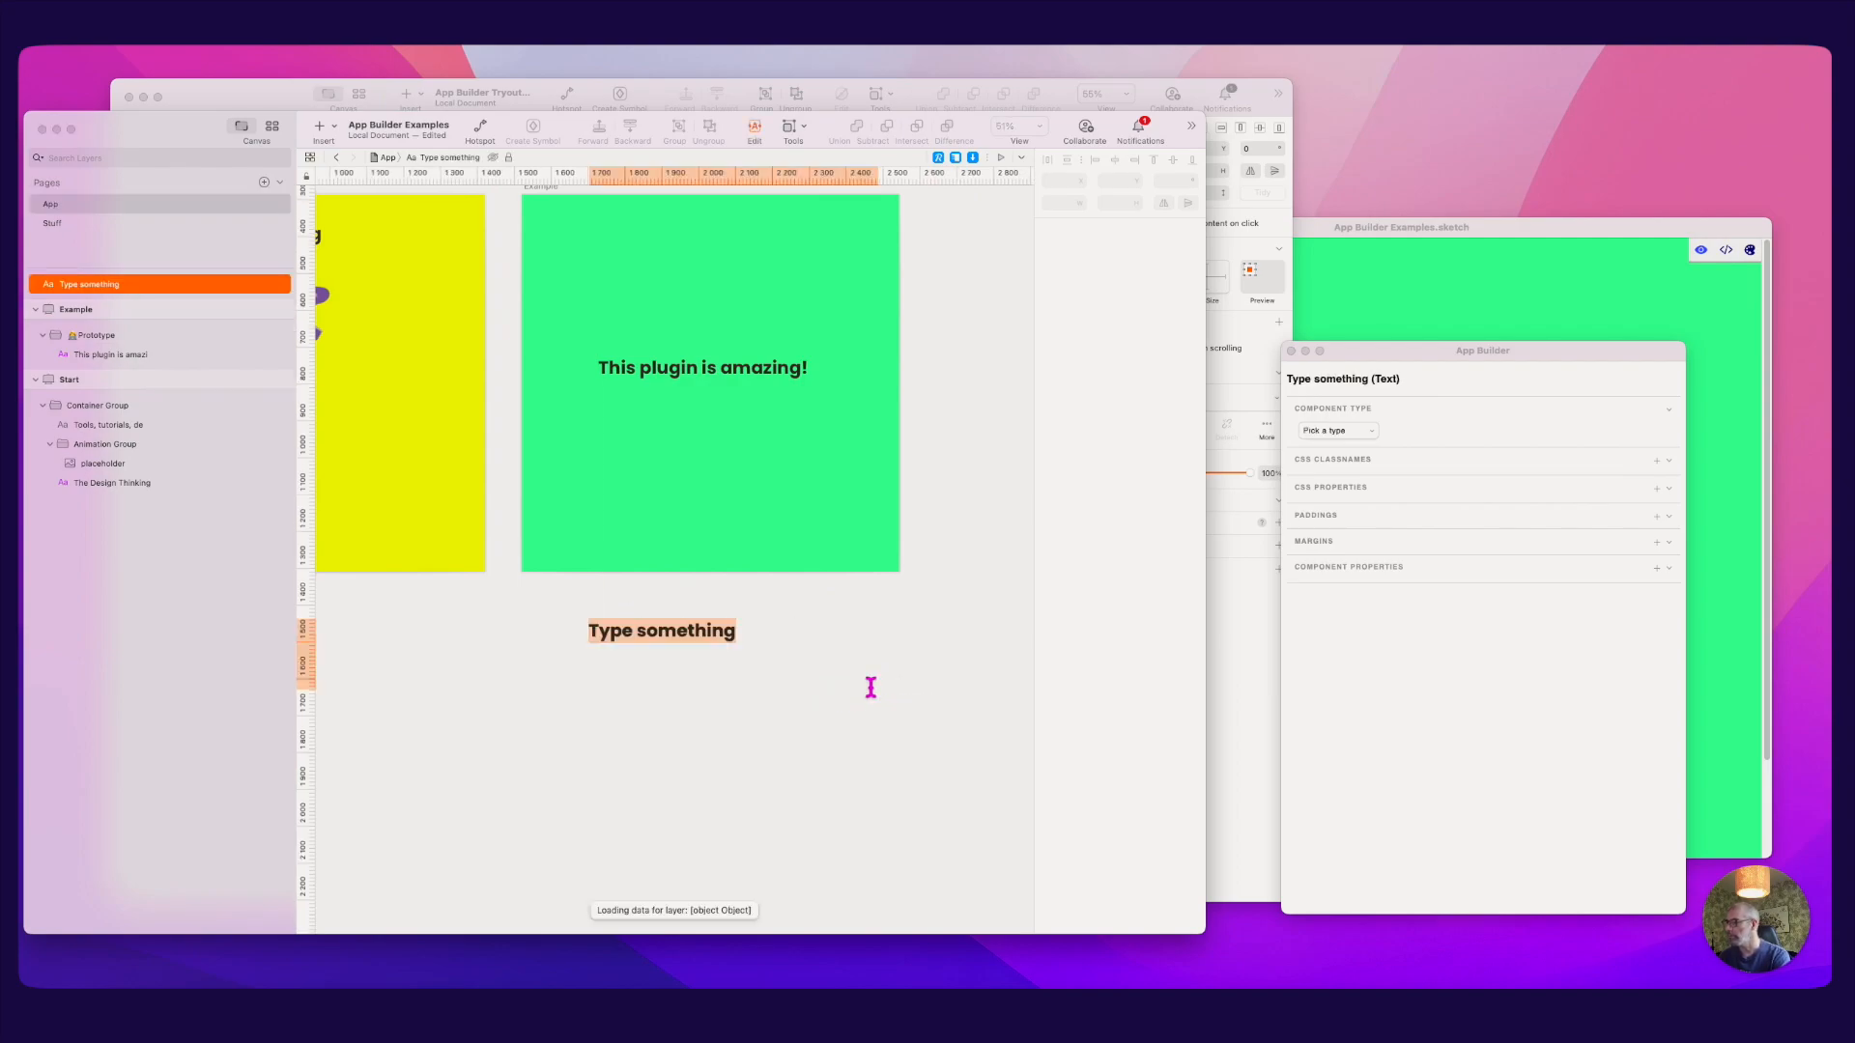
{"action": "key", "text": "super+v"}
{"action": "left_click", "coordinate": [942, 710]}
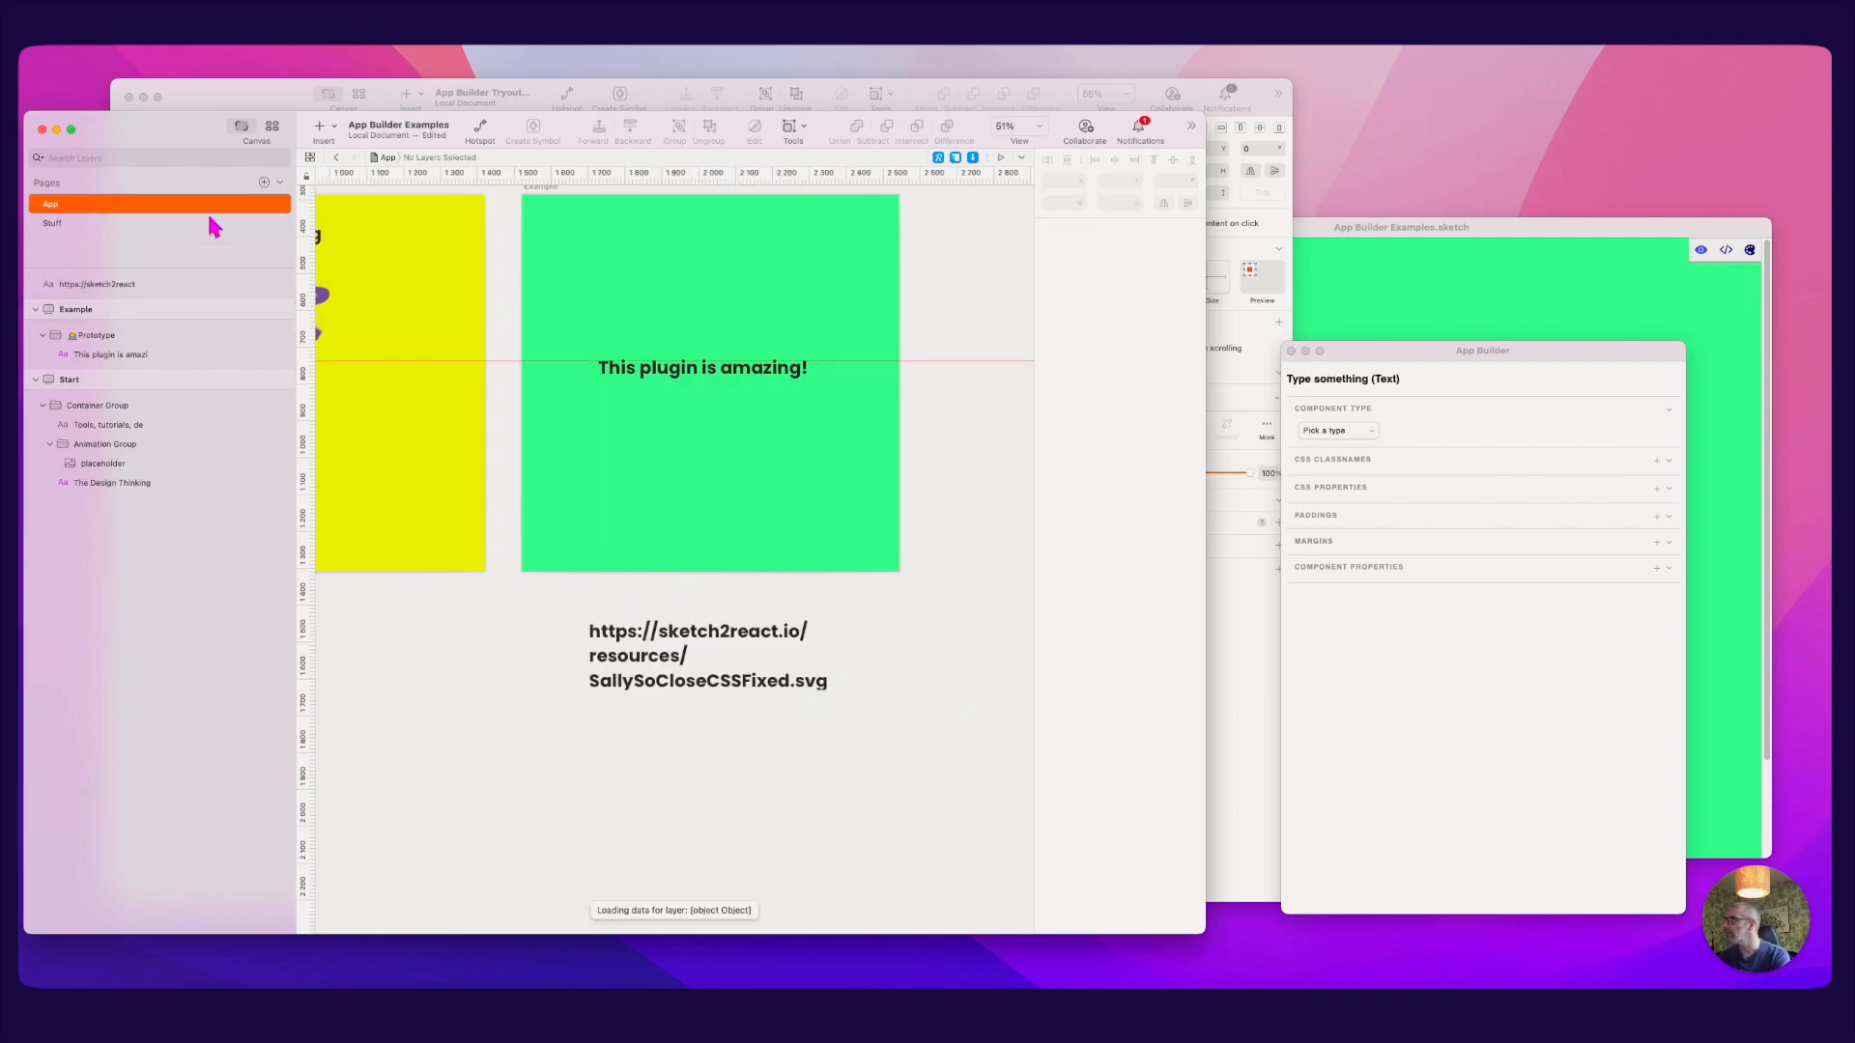
Step: Remove the src component property from the placeholder image on the Stuff page
{"action": "left_click", "coordinate": [74, 227]}
{"action": "left_click", "coordinate": [97, 323]}
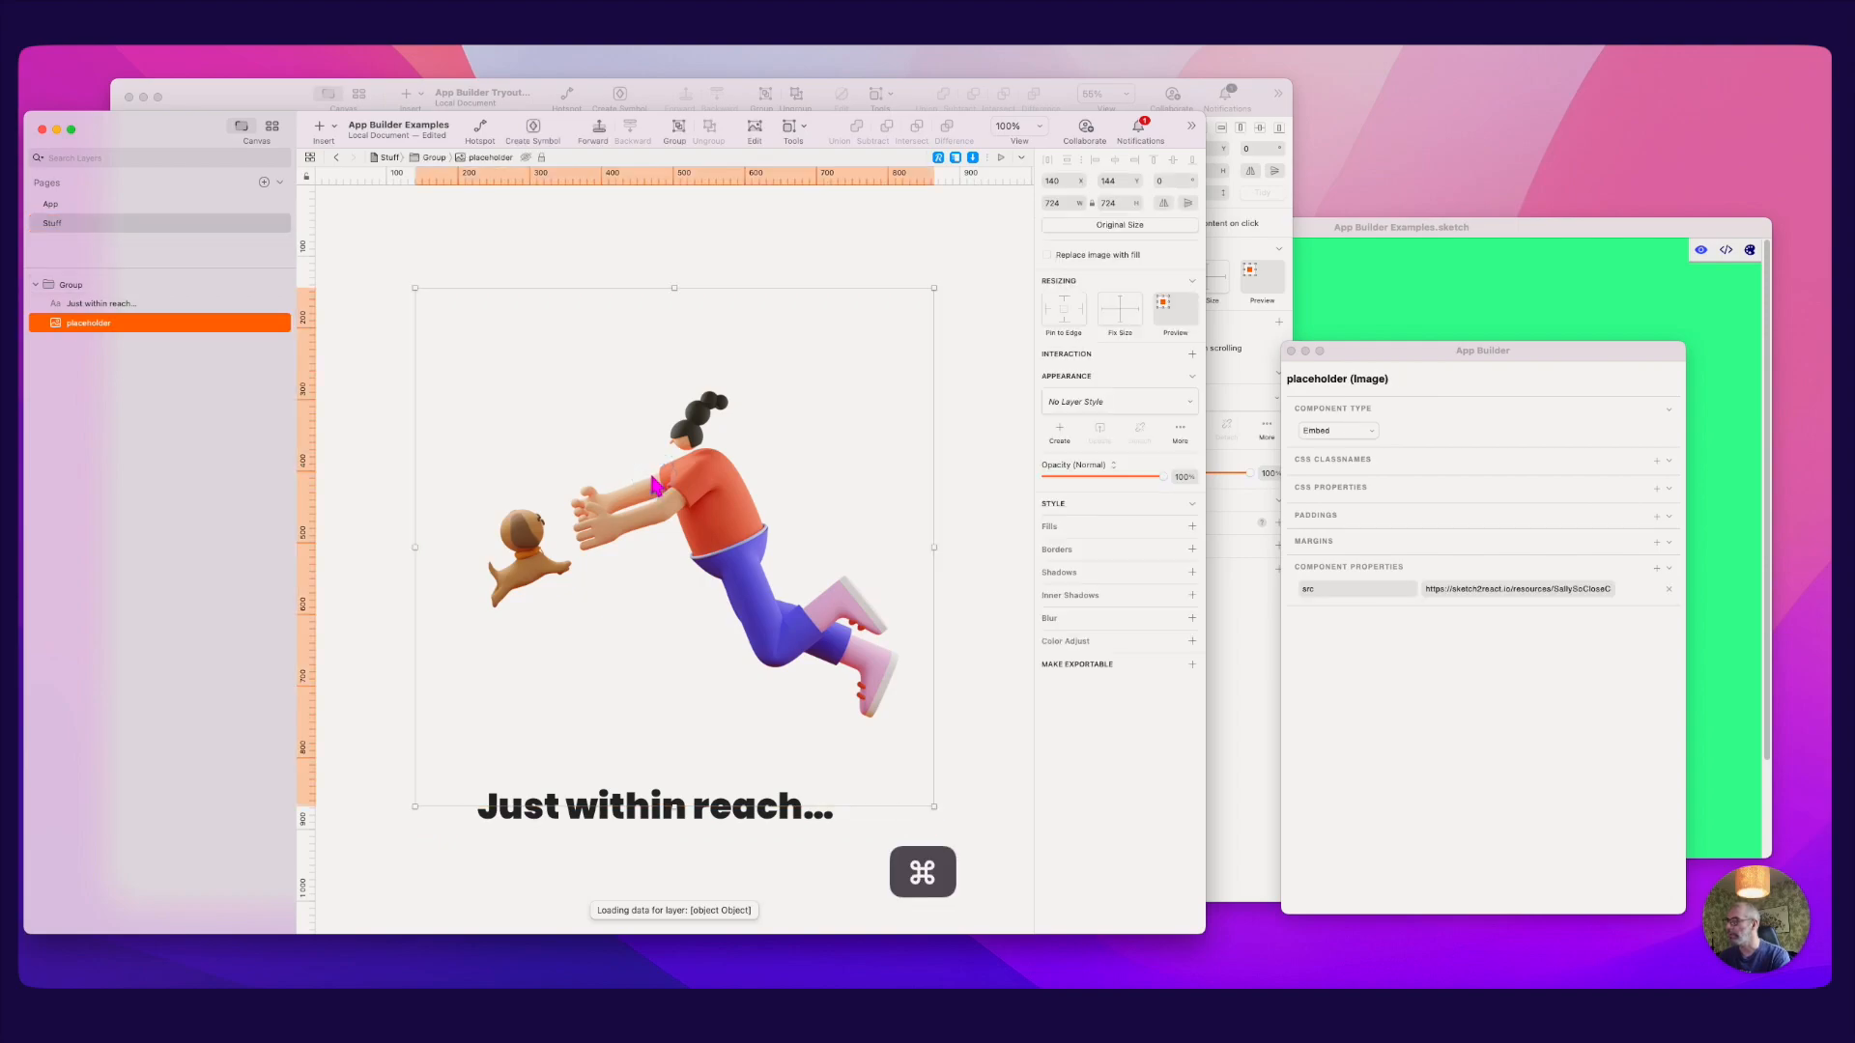
{"action": "key", "text": "super"}
{"action": "left_click", "coordinate": [1670, 592]}
{"action": "left_click", "coordinate": [1670, 590]}
{"action": "key", "text": "super+c"}
{"action": "left_click", "coordinate": [53, 204]}
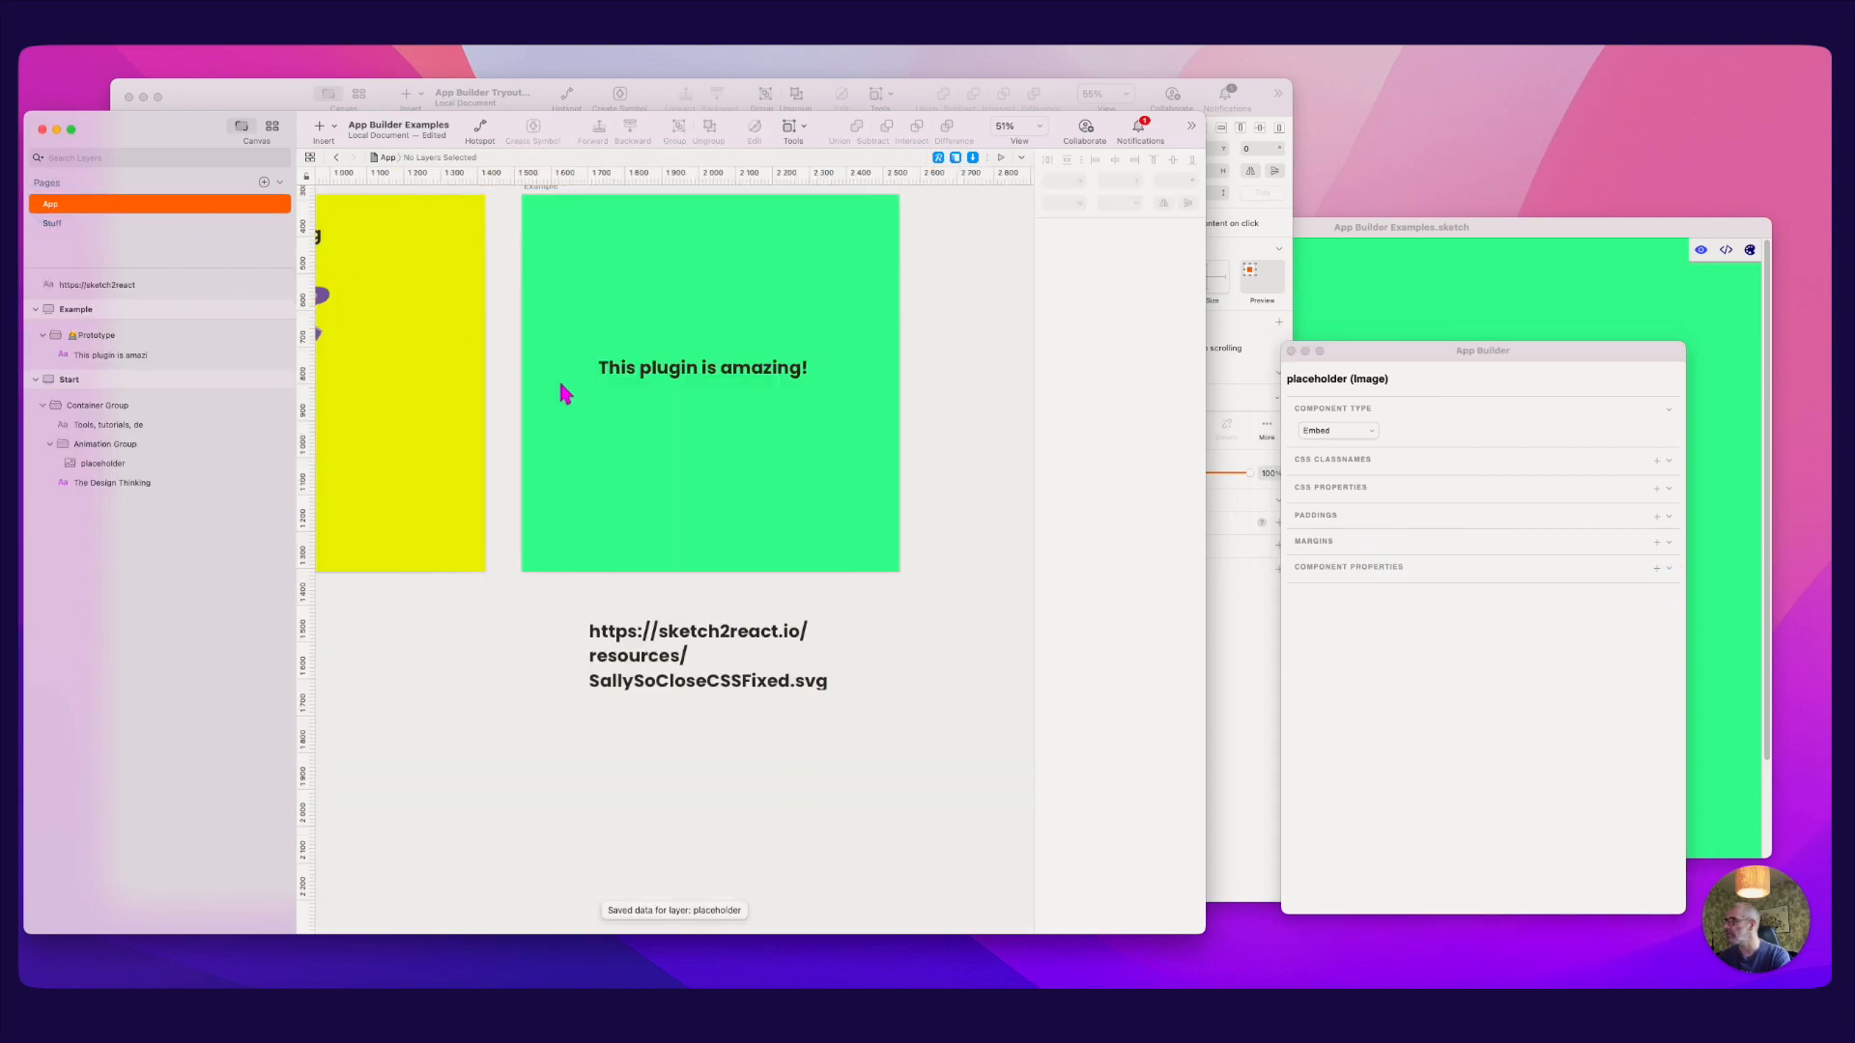
{"action": "scroll", "coordinate": [722, 529], "scroll_direction": "down", "scroll_amount": 5}
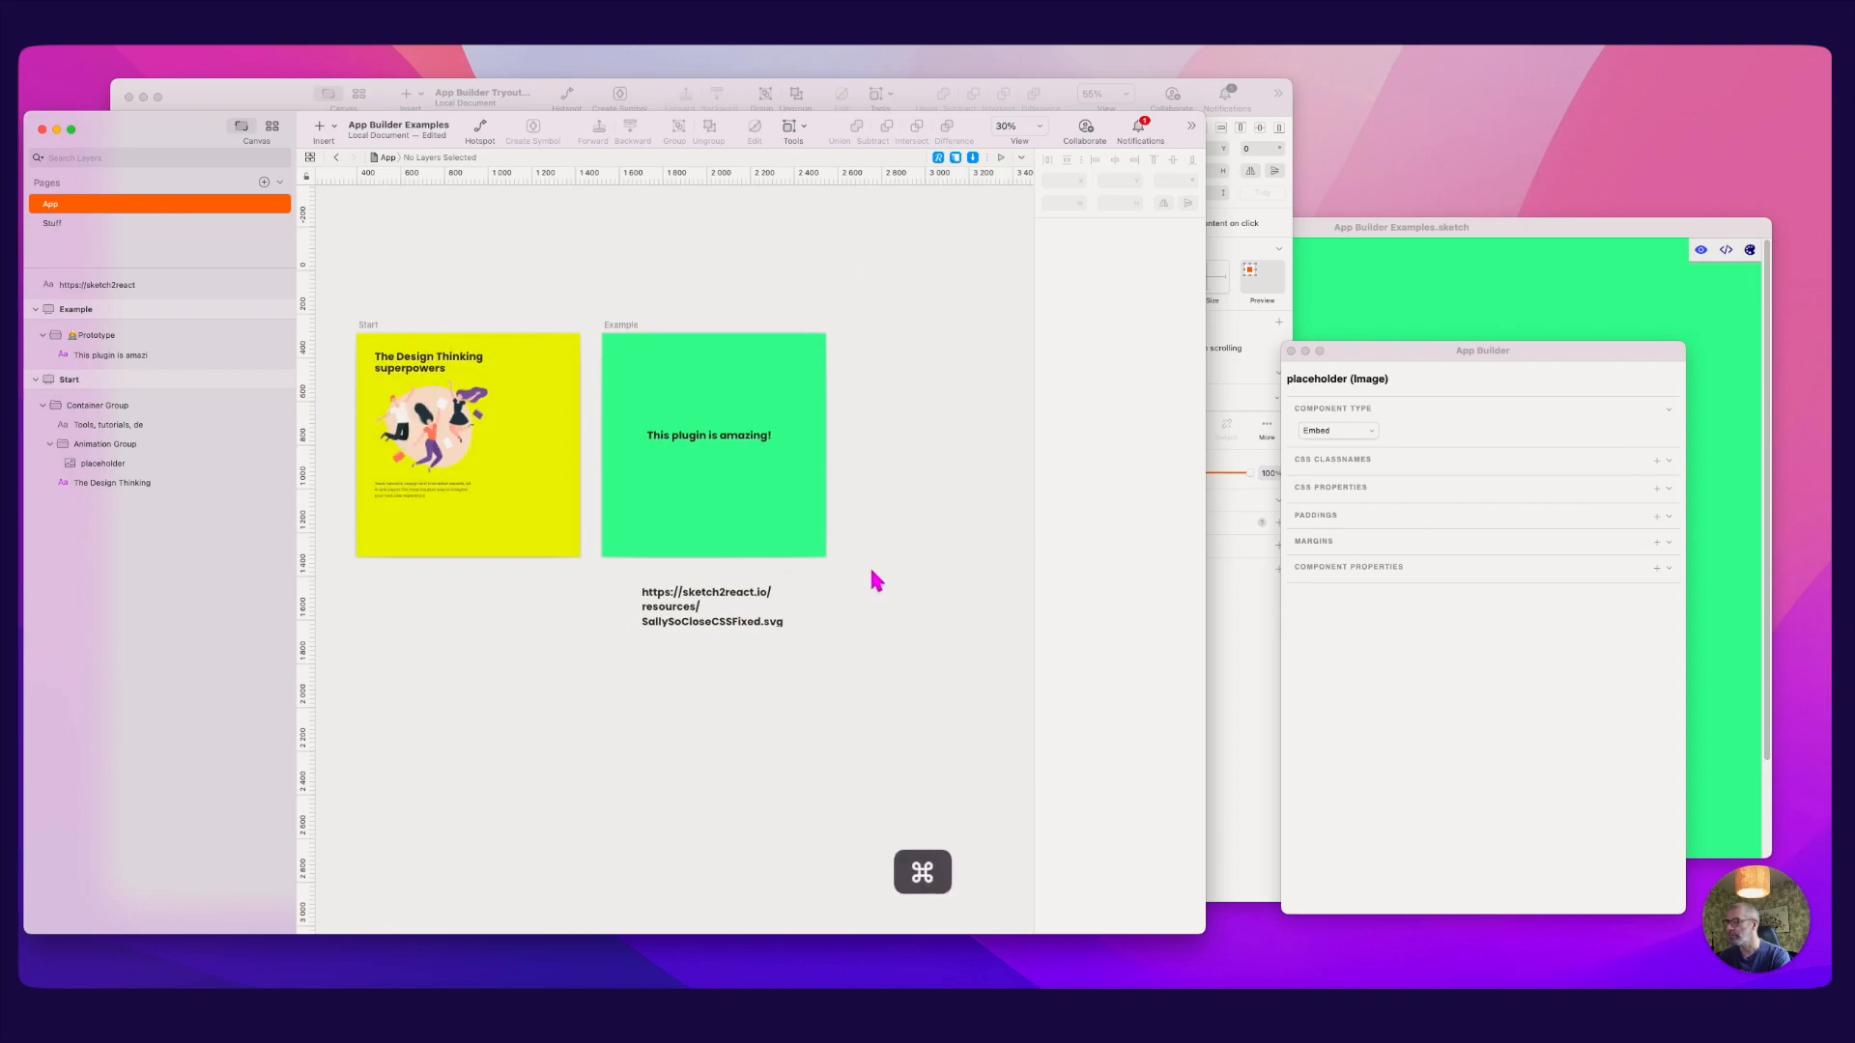
{"action": "key", "text": "super+v"}
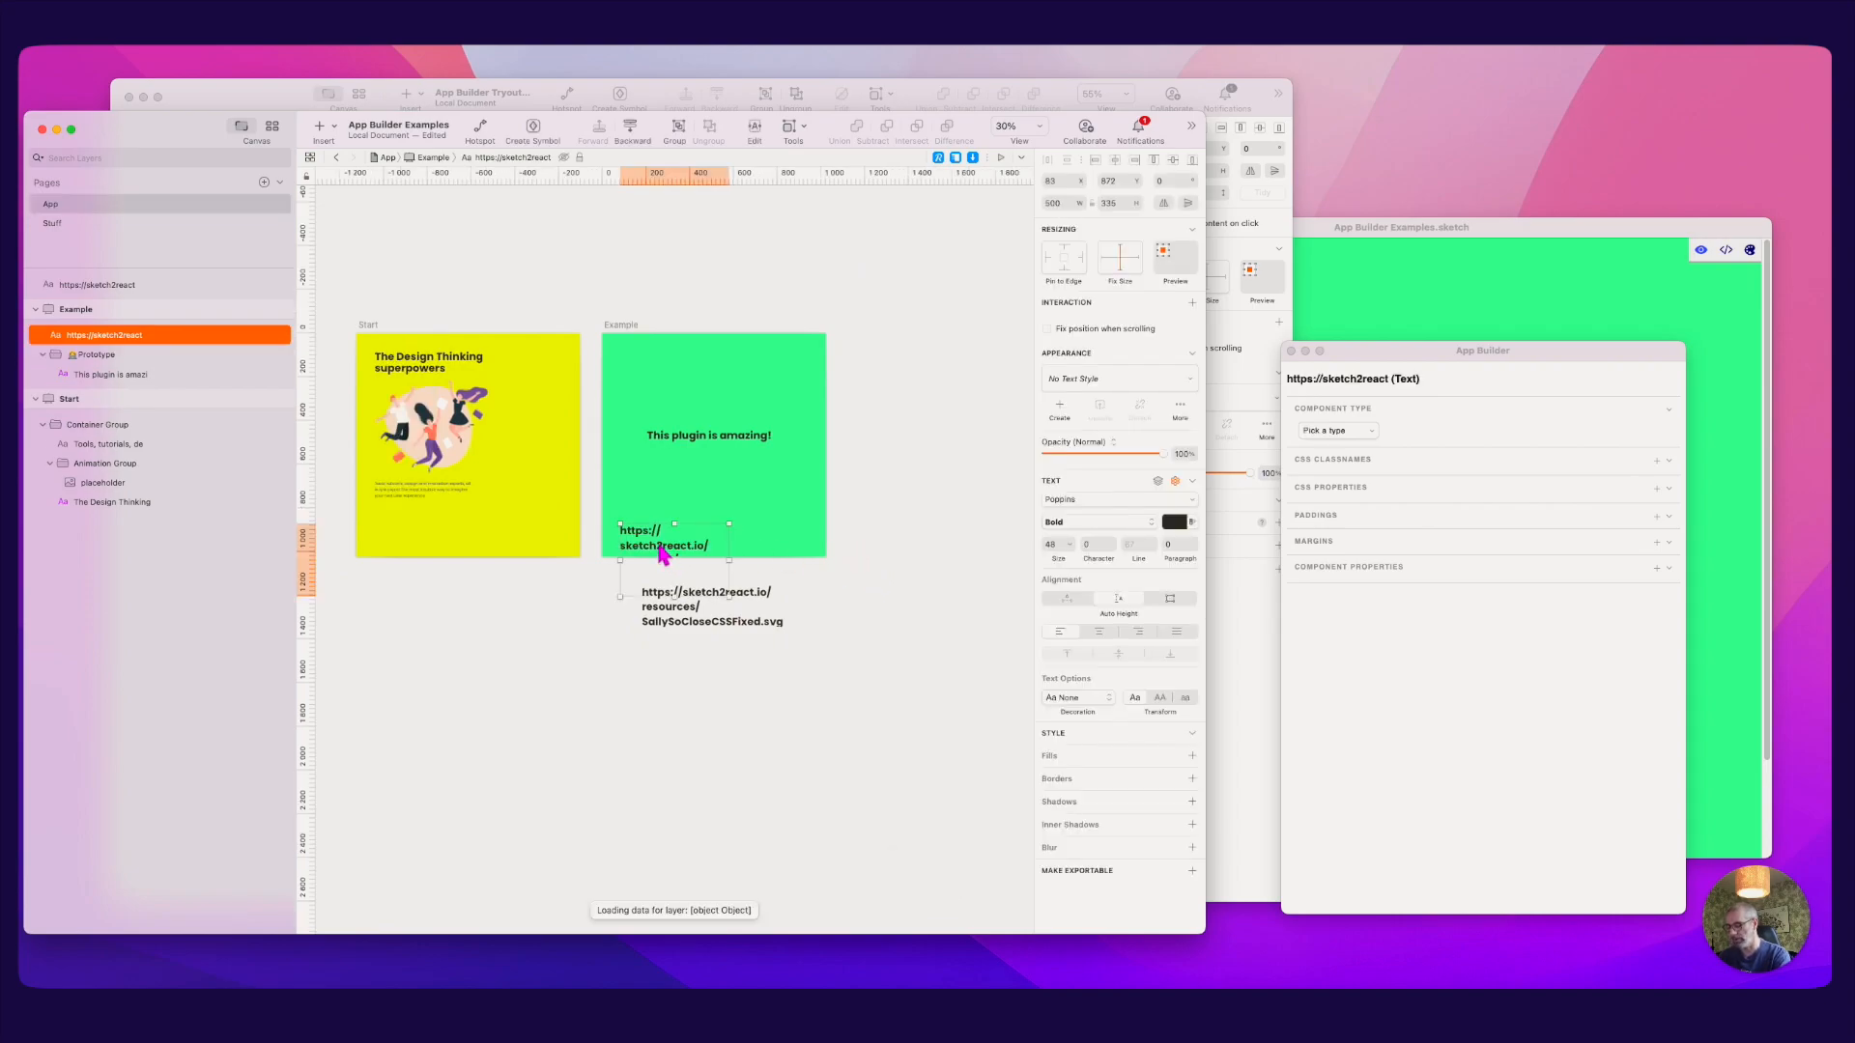
{"action": "key", "text": "BackSpace"}
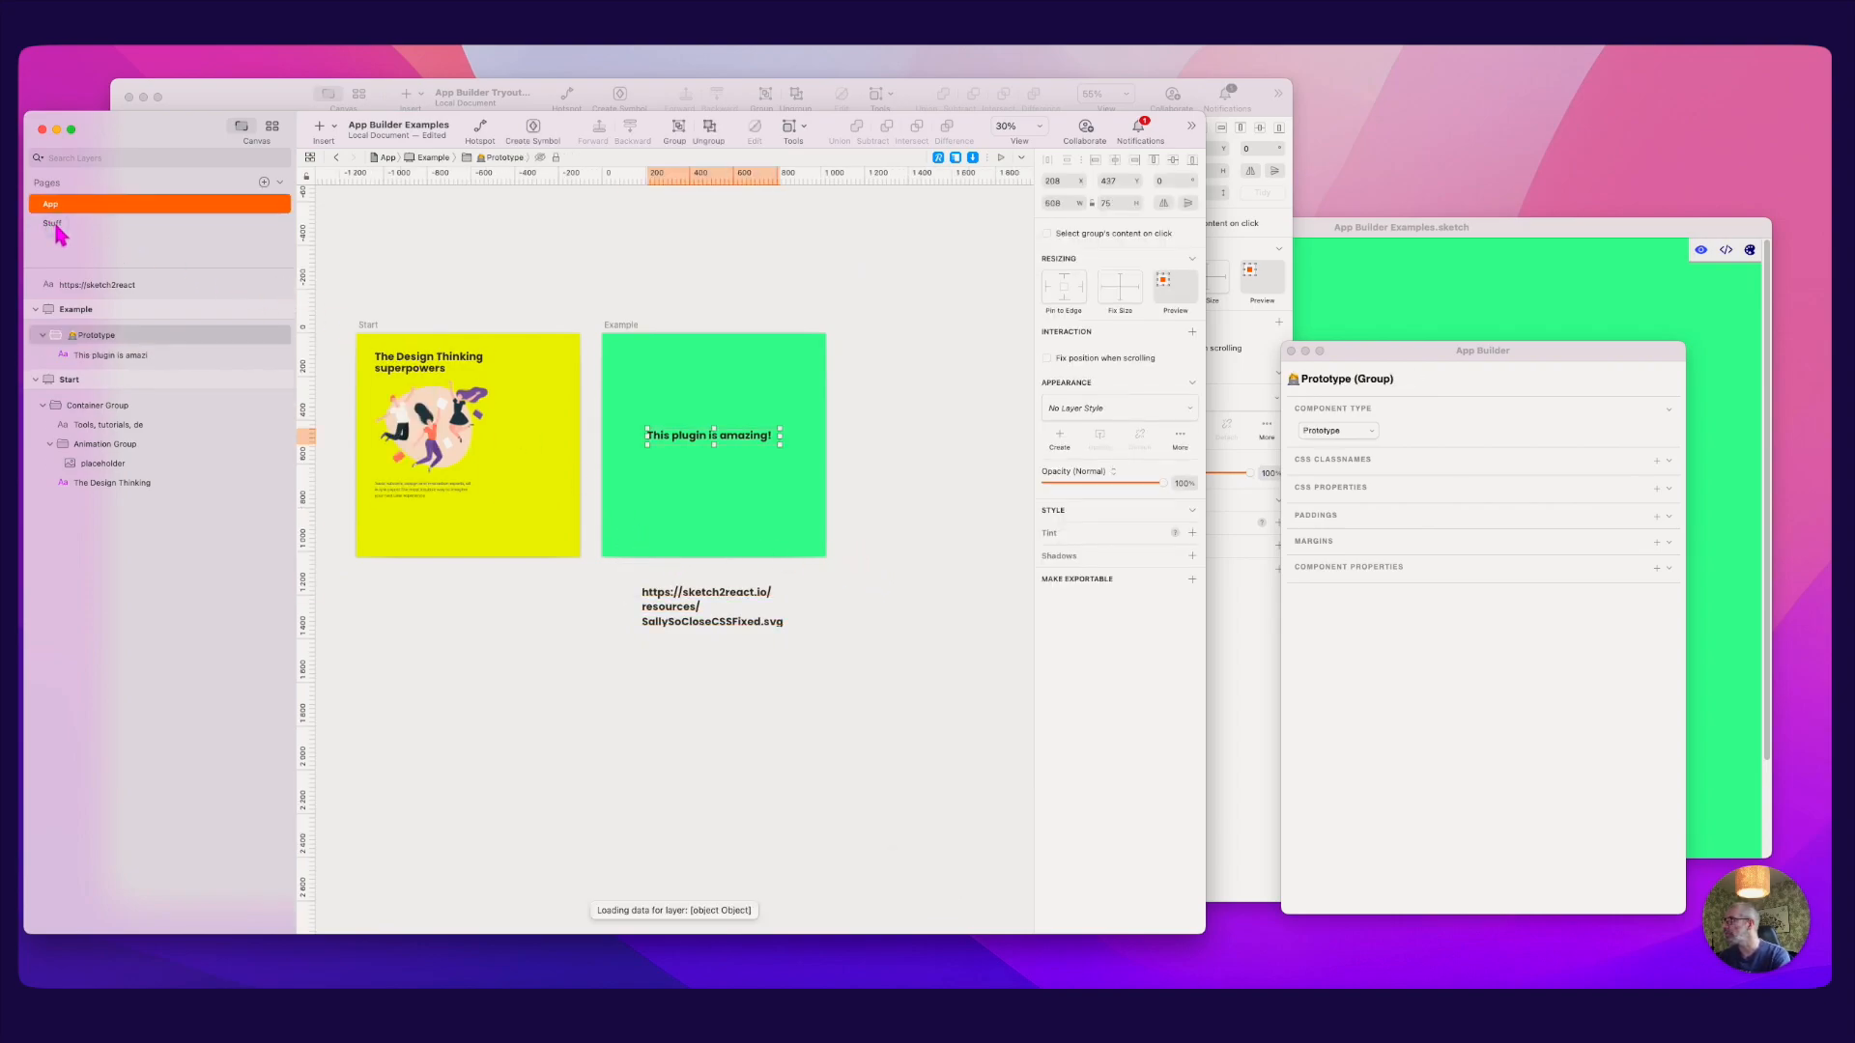
Step: Copy the placeholder image from the Stuff page to the App page, placing it outside the Example artboard beside the URL text
{"action": "left_click", "coordinate": [55, 225]}
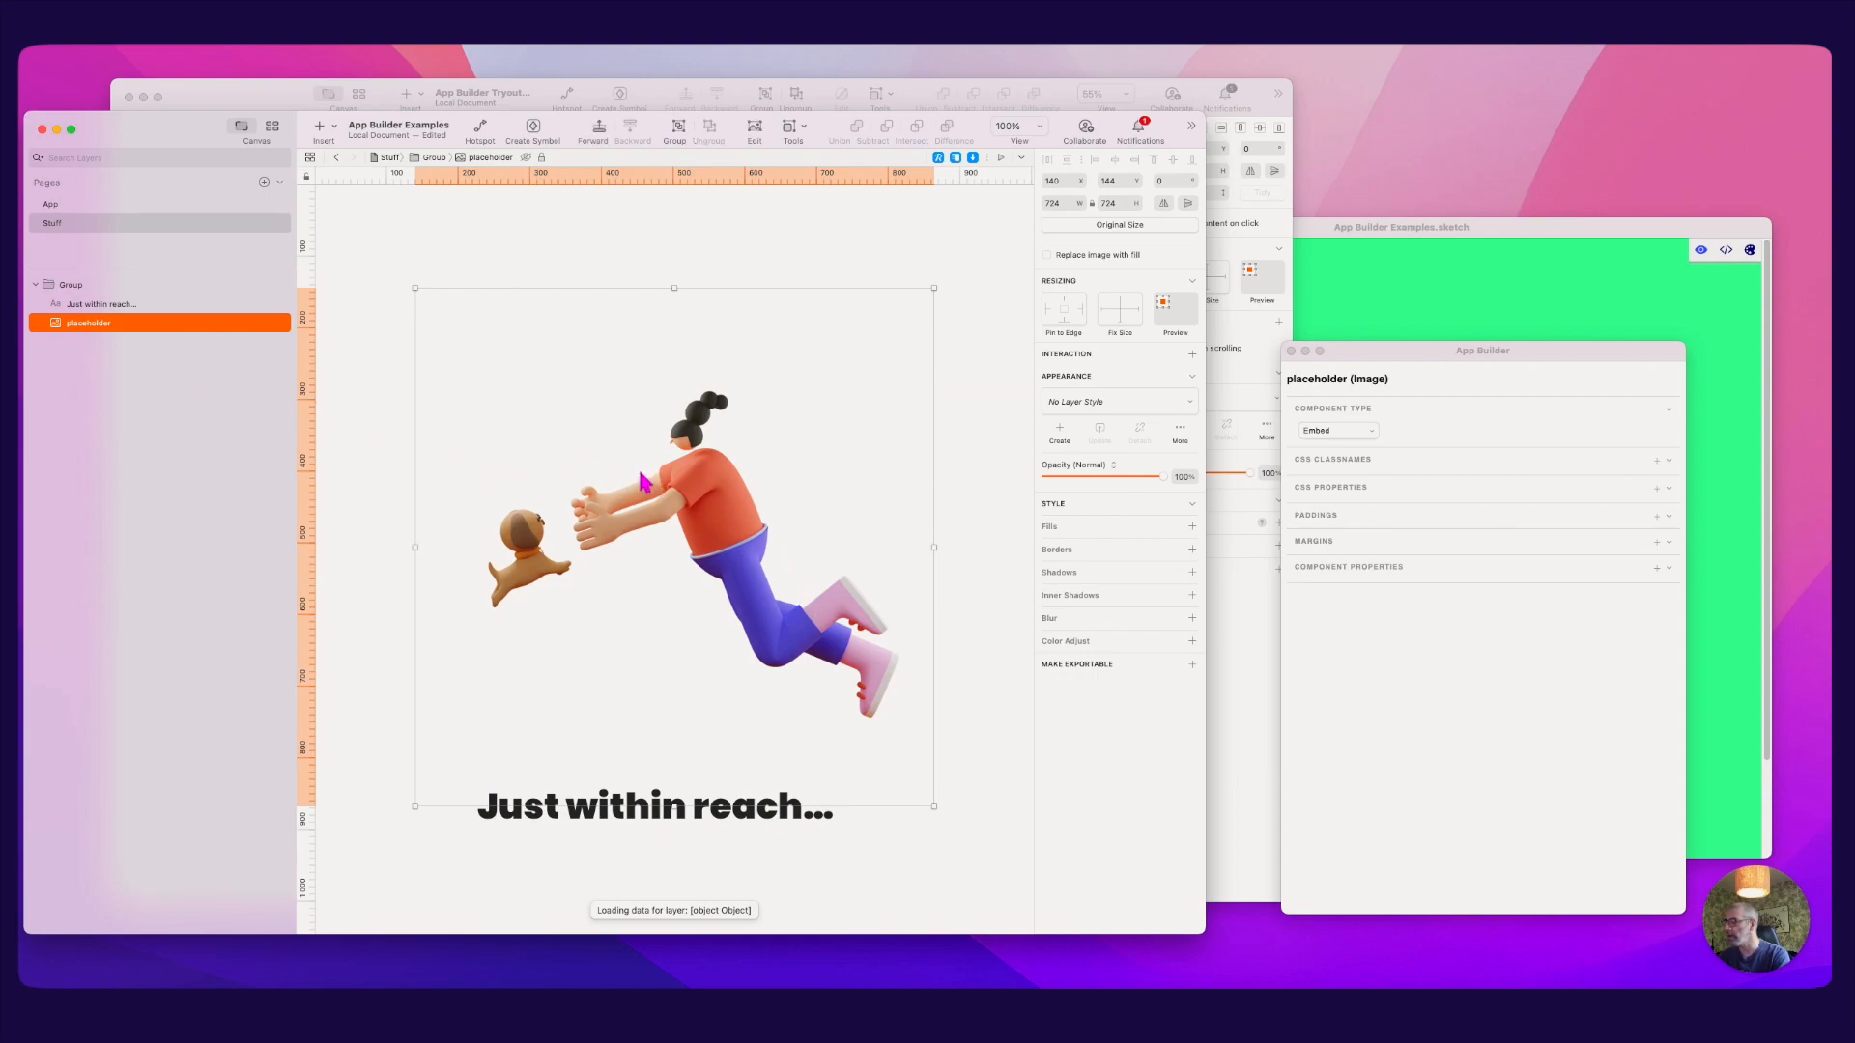
{"action": "key", "text": "super+c"}
{"action": "left_click", "coordinate": [103, 203]}
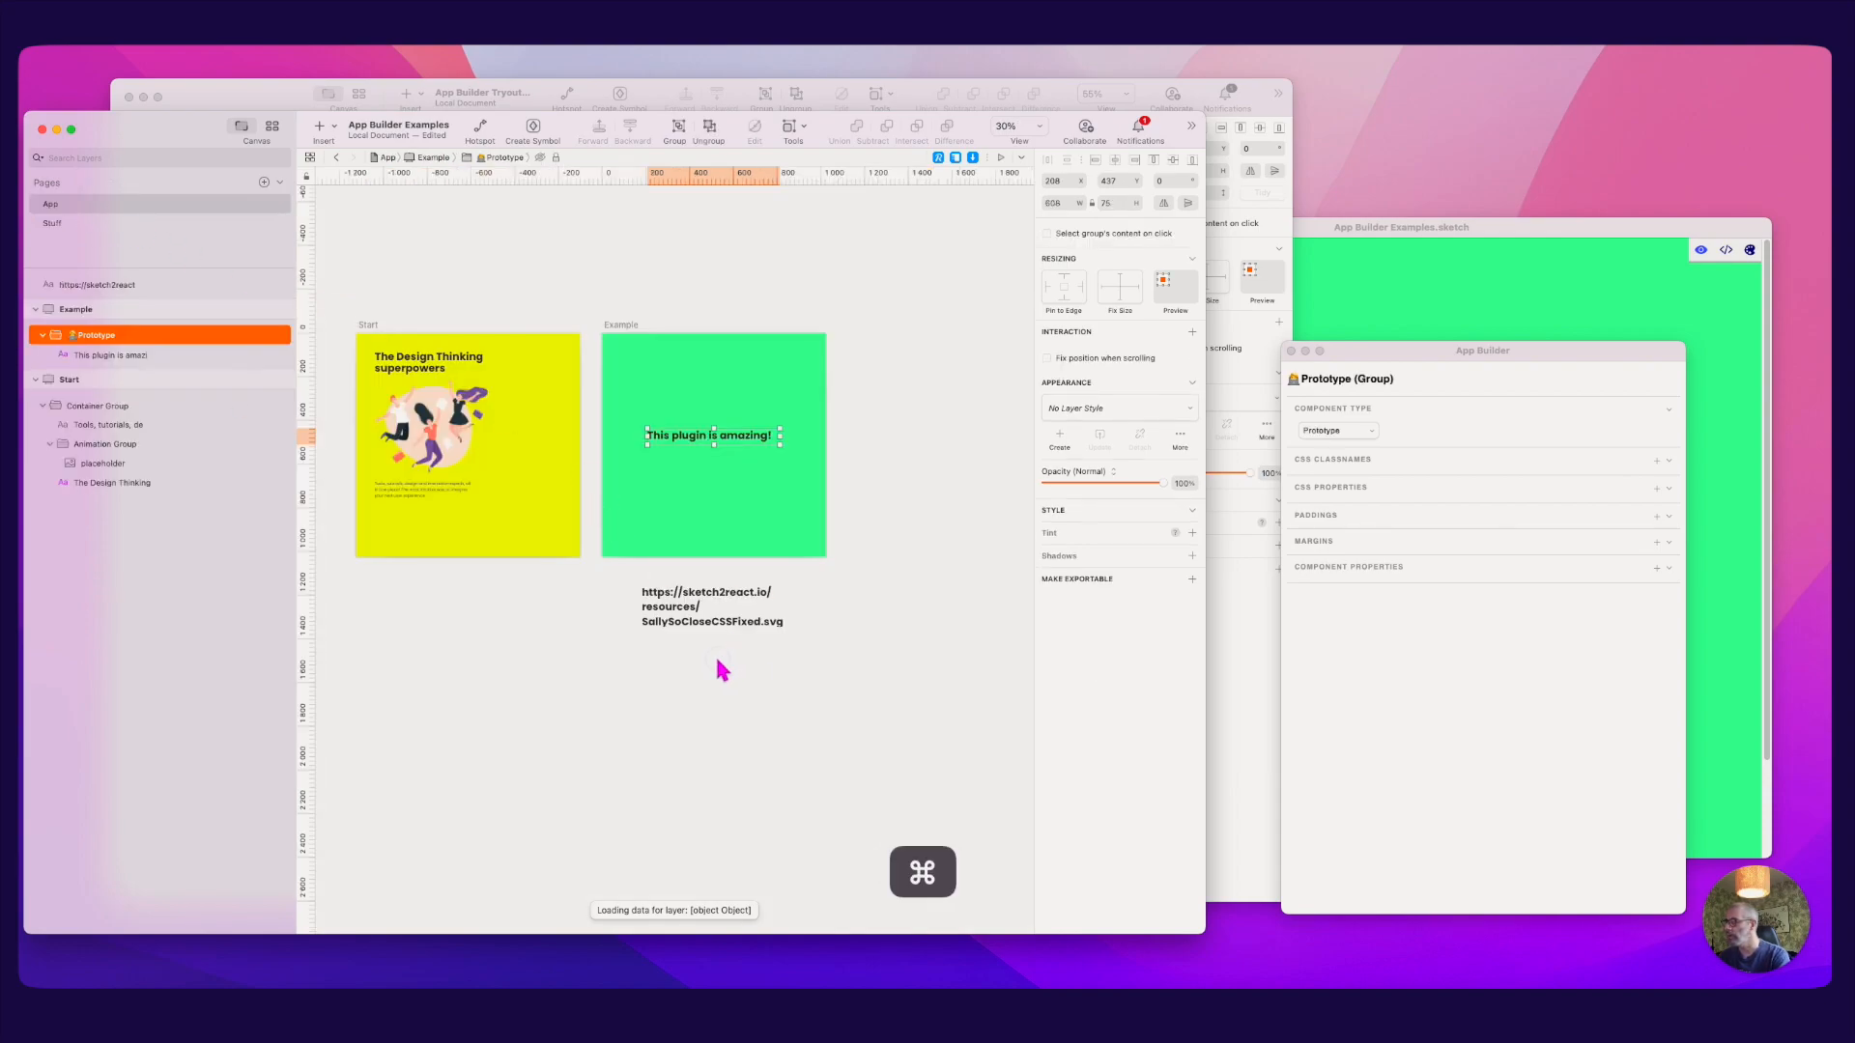
{"action": "key", "text": "super+v"}
{"action": "left_click_drag", "start_coordinate": [794, 559], "coordinate": [935, 667]}
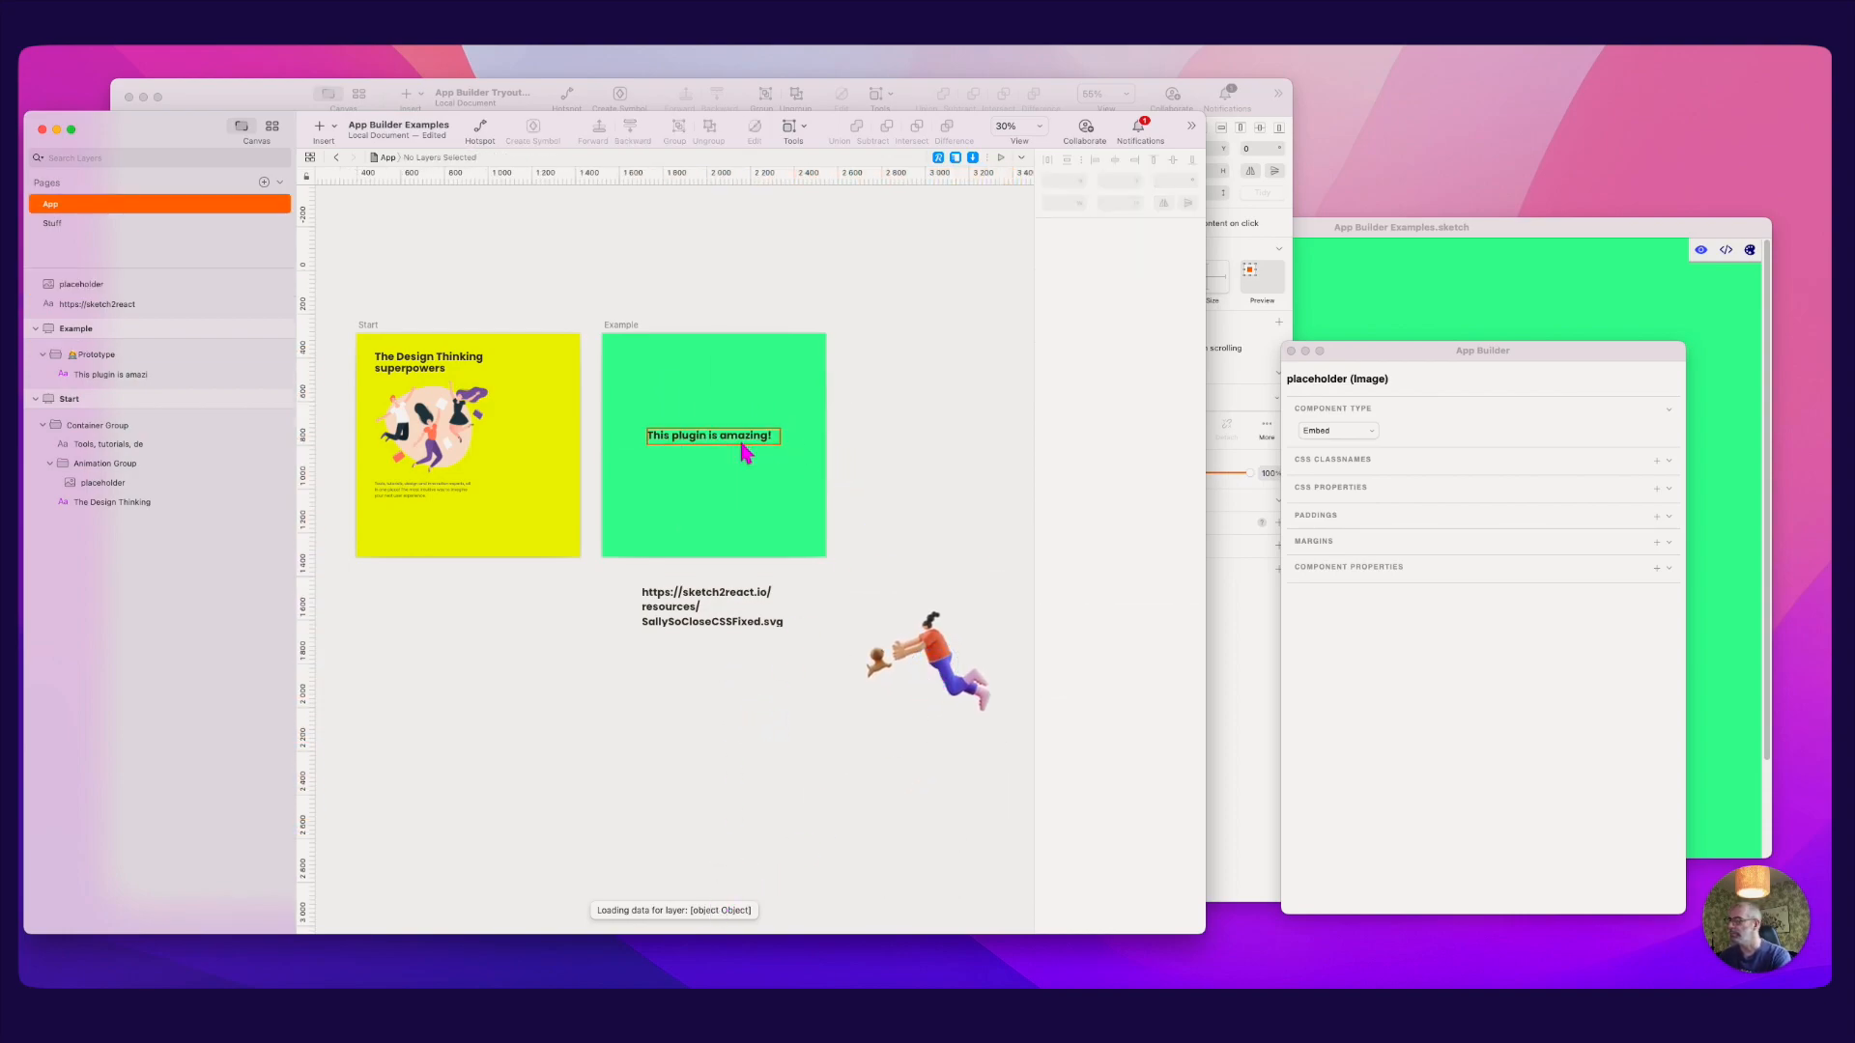
Step: Reset the copied placeholder image's component type to Pick a type and deselect the image
{"action": "left_click", "coordinate": [1357, 438]}
{"action": "left_click", "coordinate": [1354, 438]}
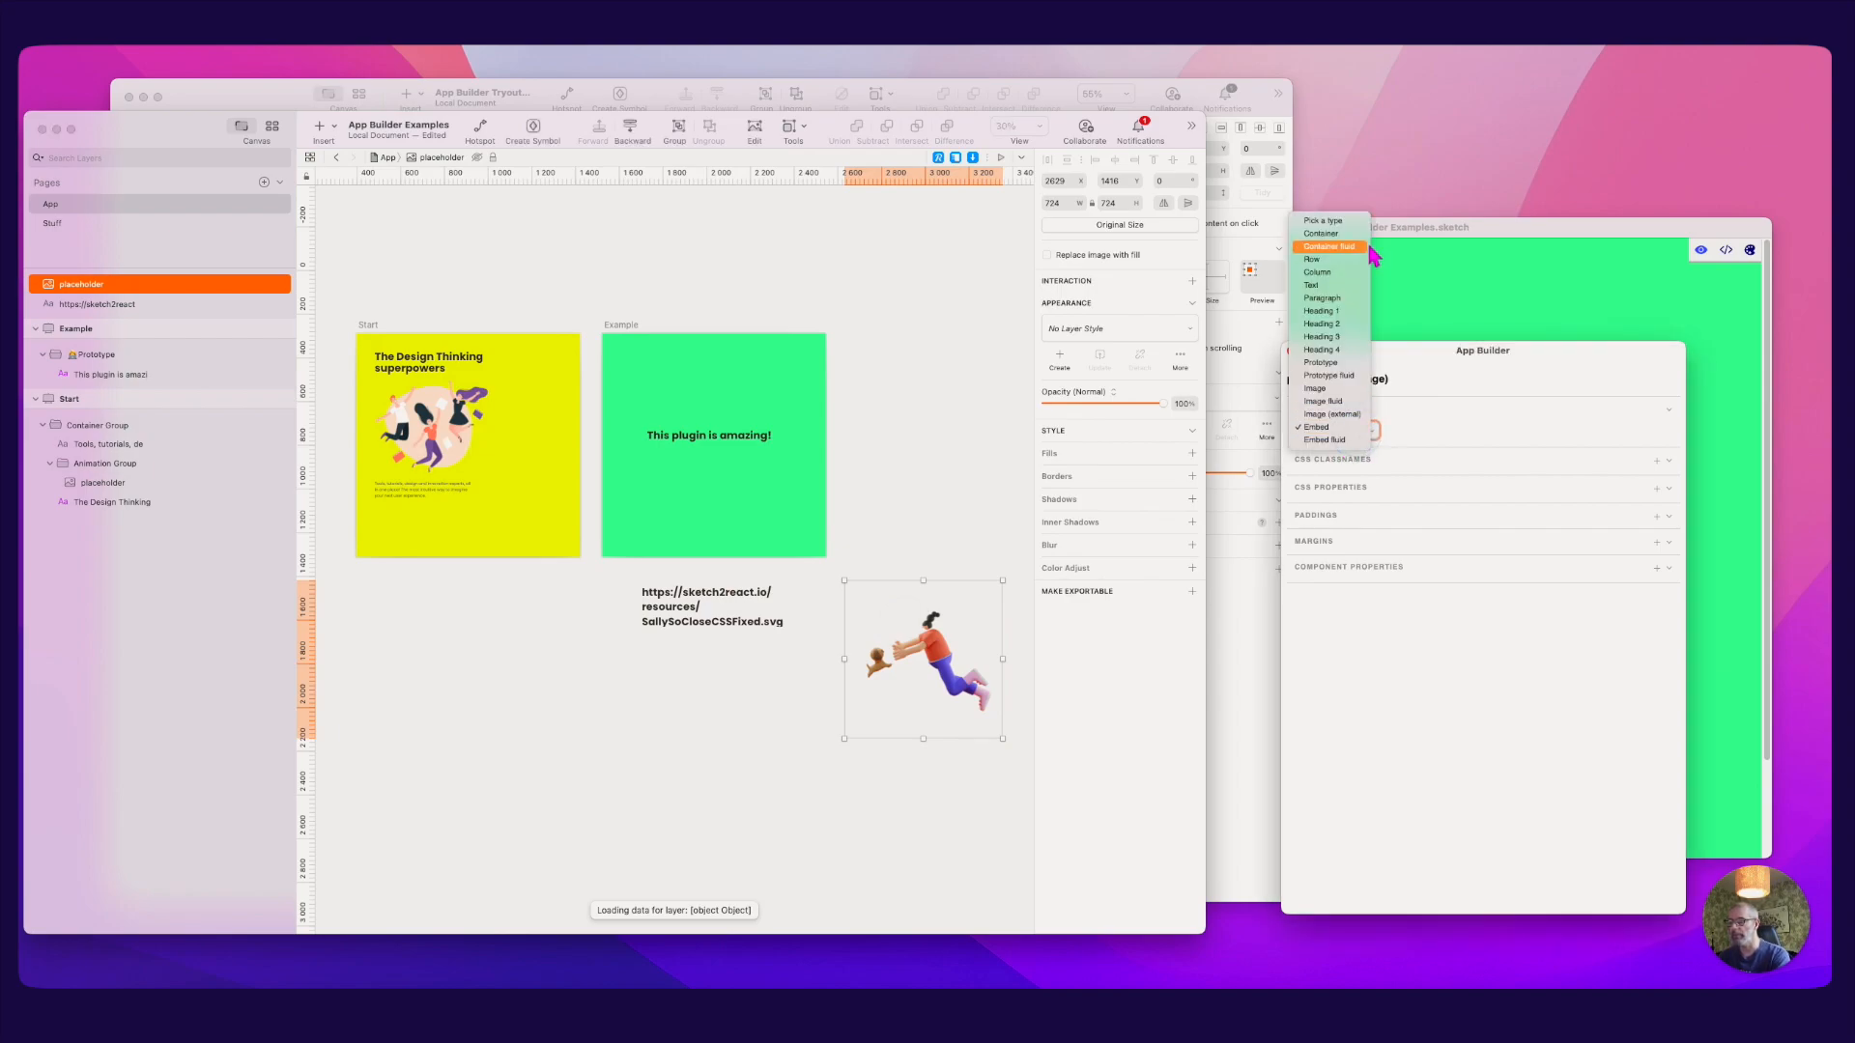
{"action": "left_click", "coordinate": [1323, 240]}
{"action": "left_click", "coordinate": [879, 417]}
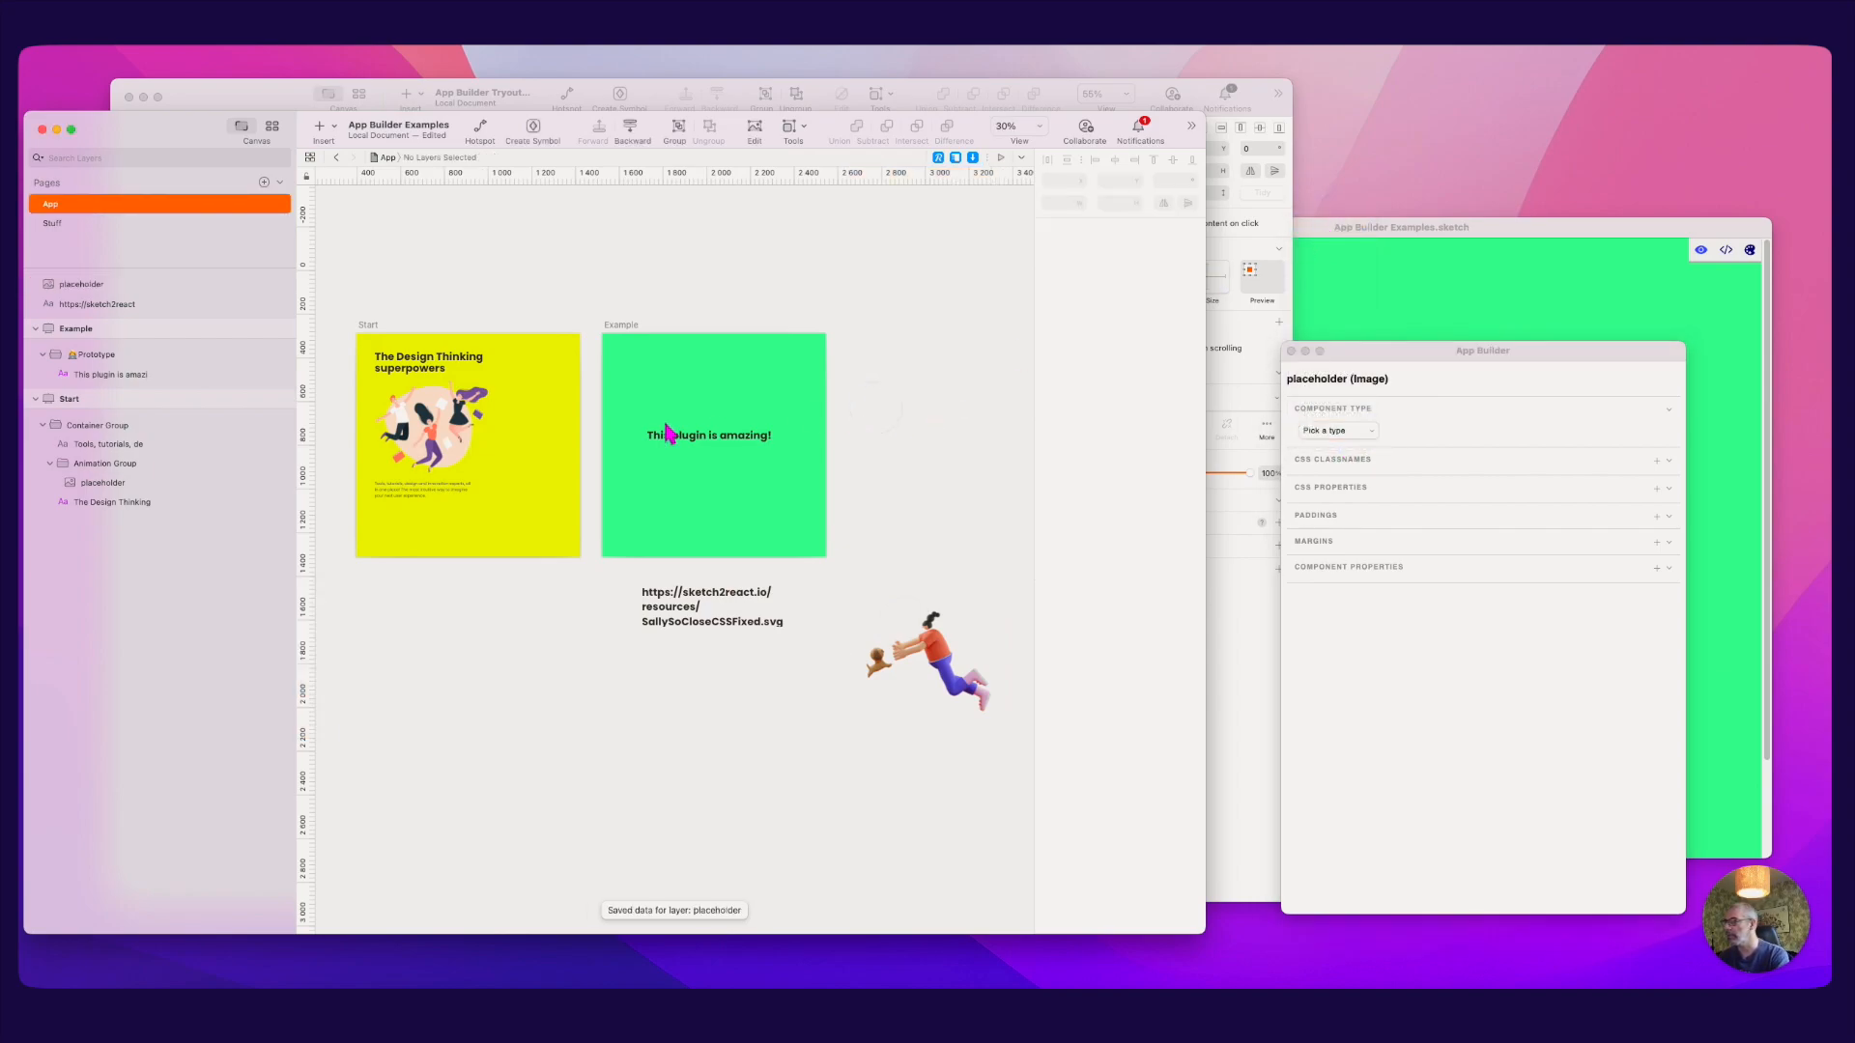
Step: Move the placeholder image closer to the Example artboard, just off its lower-right corner
{"action": "scroll", "coordinate": [750, 538], "scroll_direction": "down", "scroll_amount": 3}
{"action": "scroll", "coordinate": [757, 542], "scroll_direction": "up", "scroll_amount": 5}
{"action": "scroll", "coordinate": [757, 550], "scroll_direction": "down", "scroll_amount": 3}
{"action": "left_click_drag", "start_coordinate": [908, 661], "coordinate": [890, 621]}
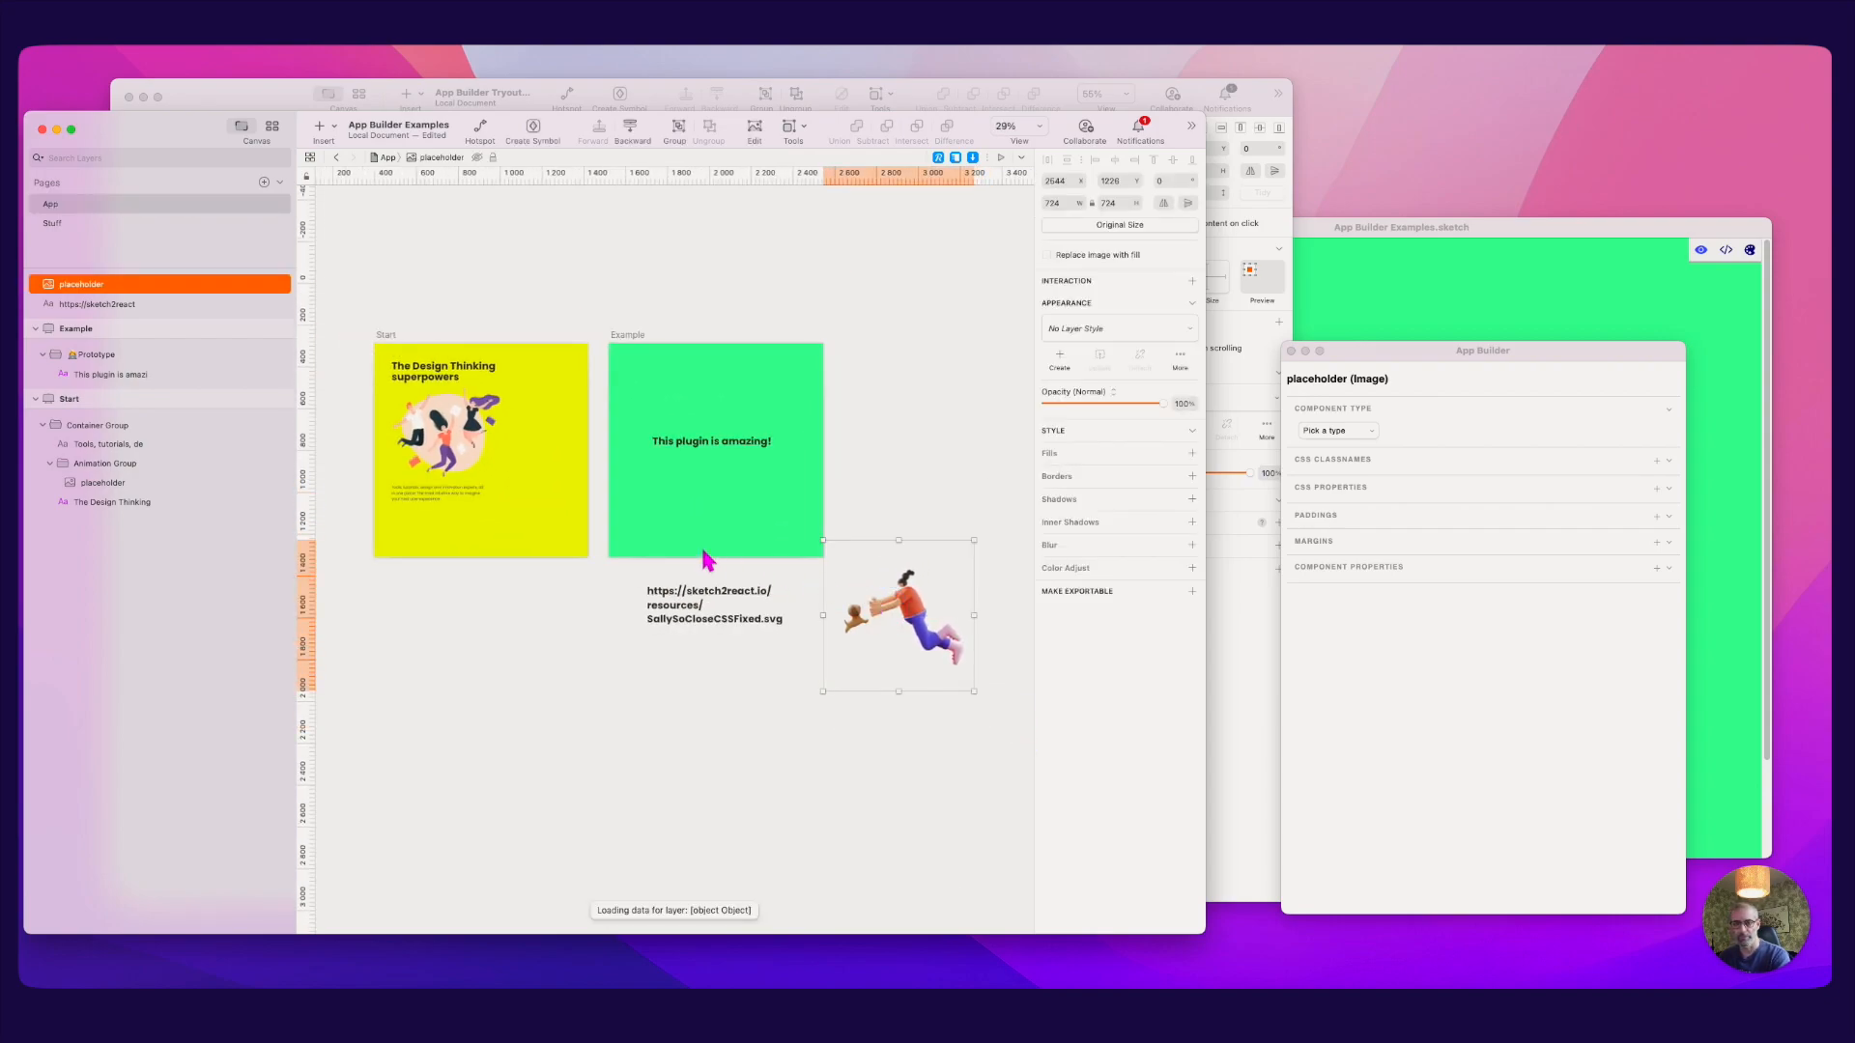
Step: Copy the SallySoCloseCSSFixed.svg URL from the text below the Example artboard and open it in a resized Firefox window
{"action": "left_click", "coordinate": [693, 616]}
{"action": "double_click", "coordinate": [698, 607]}
{"action": "key", "text": "super+c"}
{"action": "left_click", "coordinate": [435, 856]}
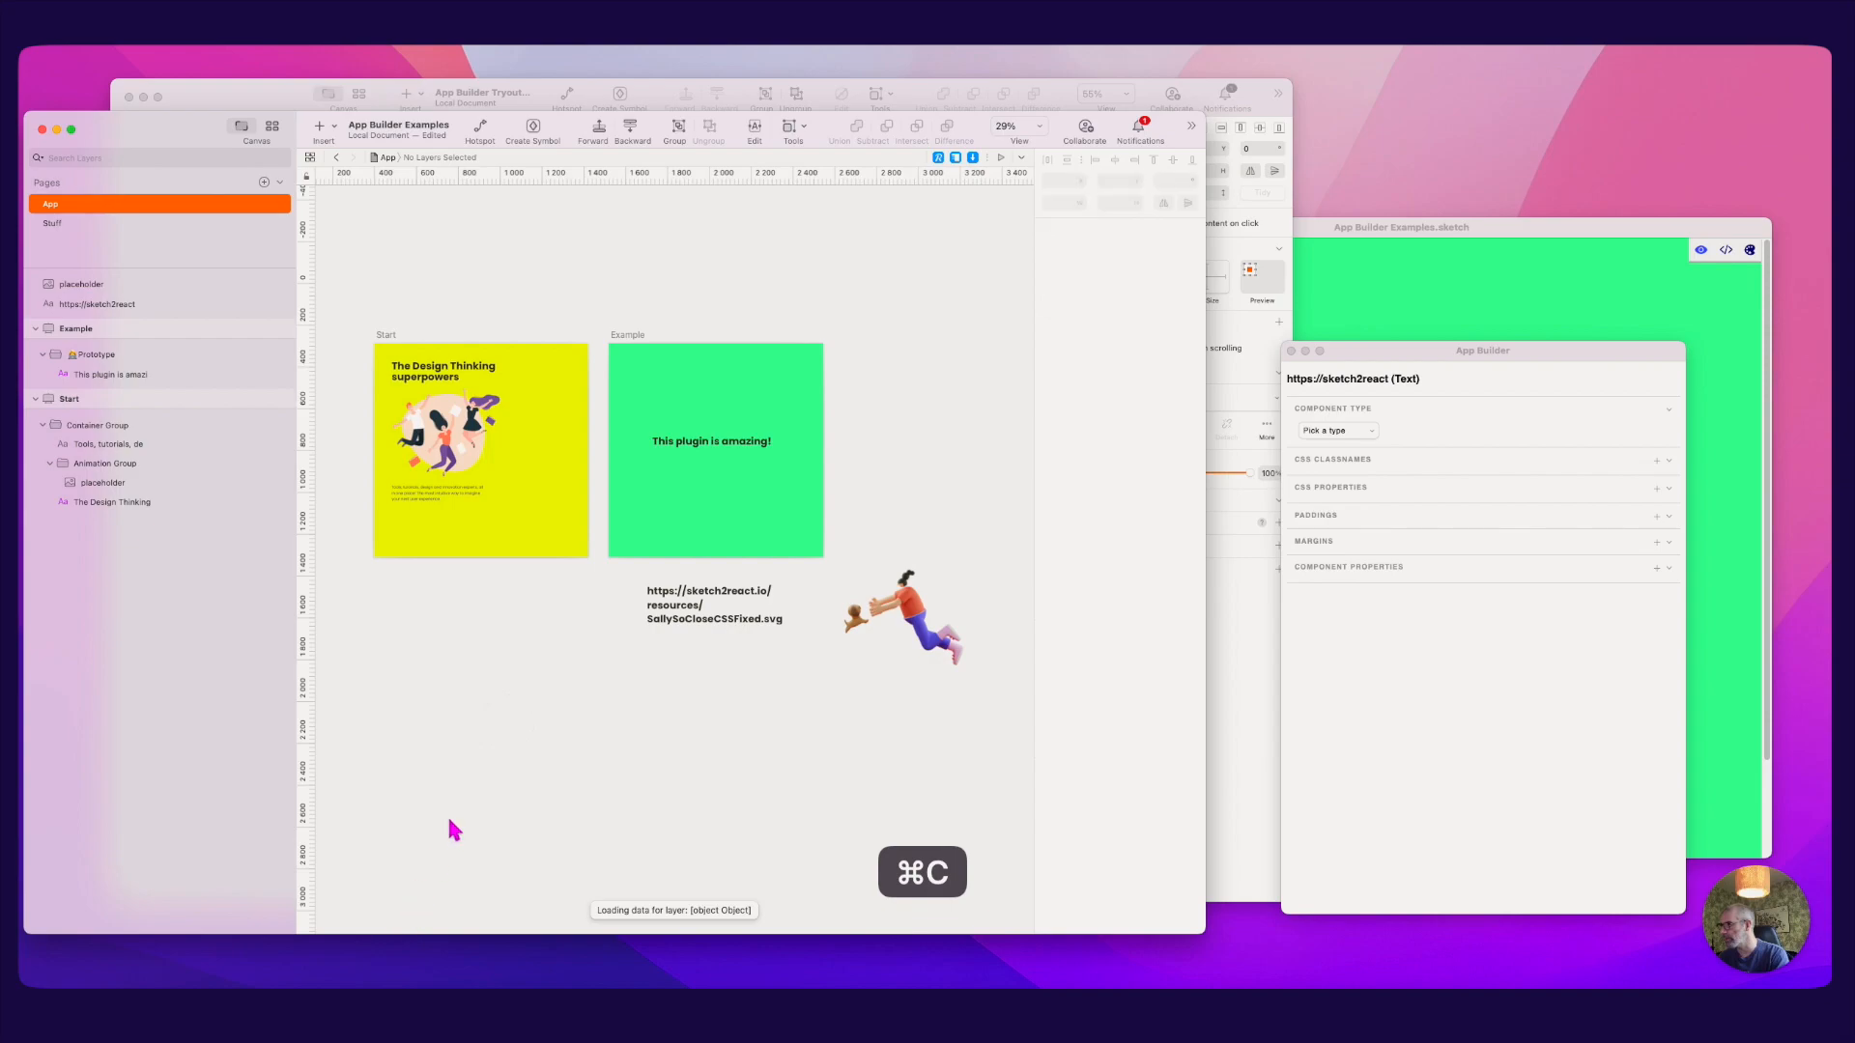
{"action": "key", "text": "super+space"}
{"action": "type", "text": "firefox"}
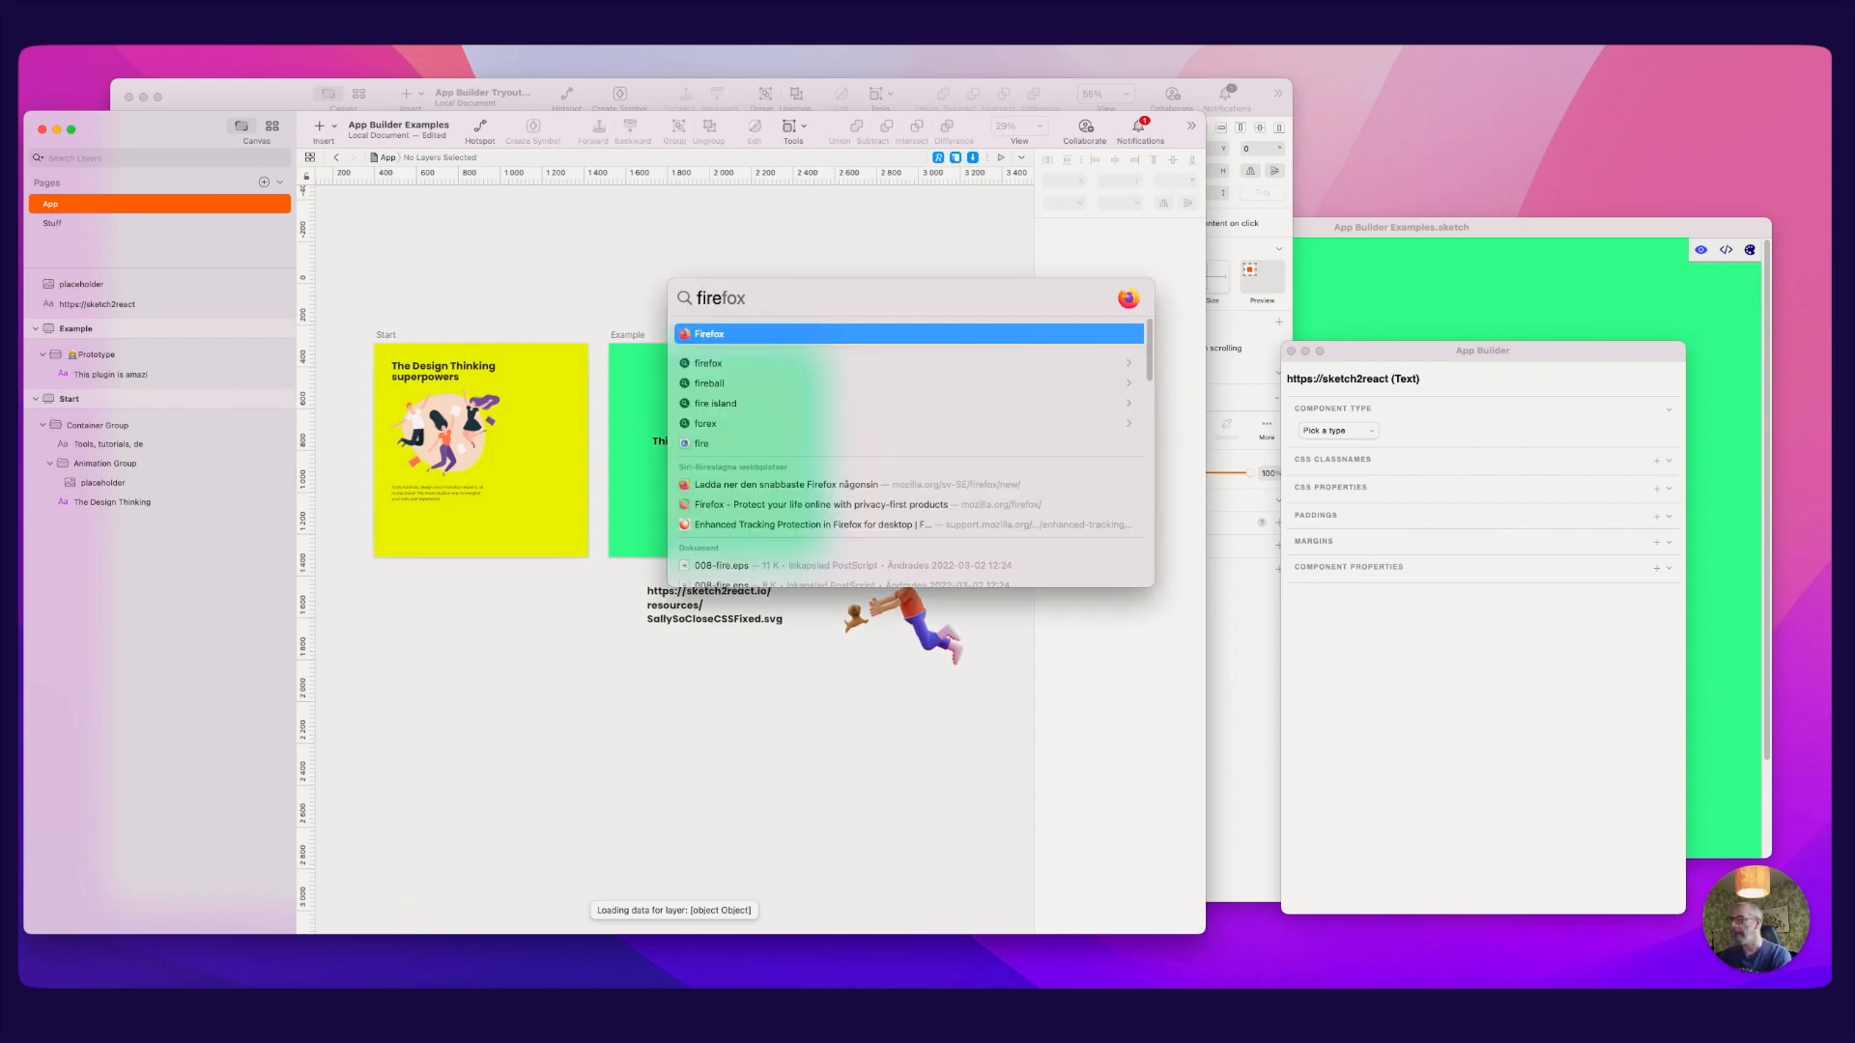
{"action": "key", "text": "Return"}
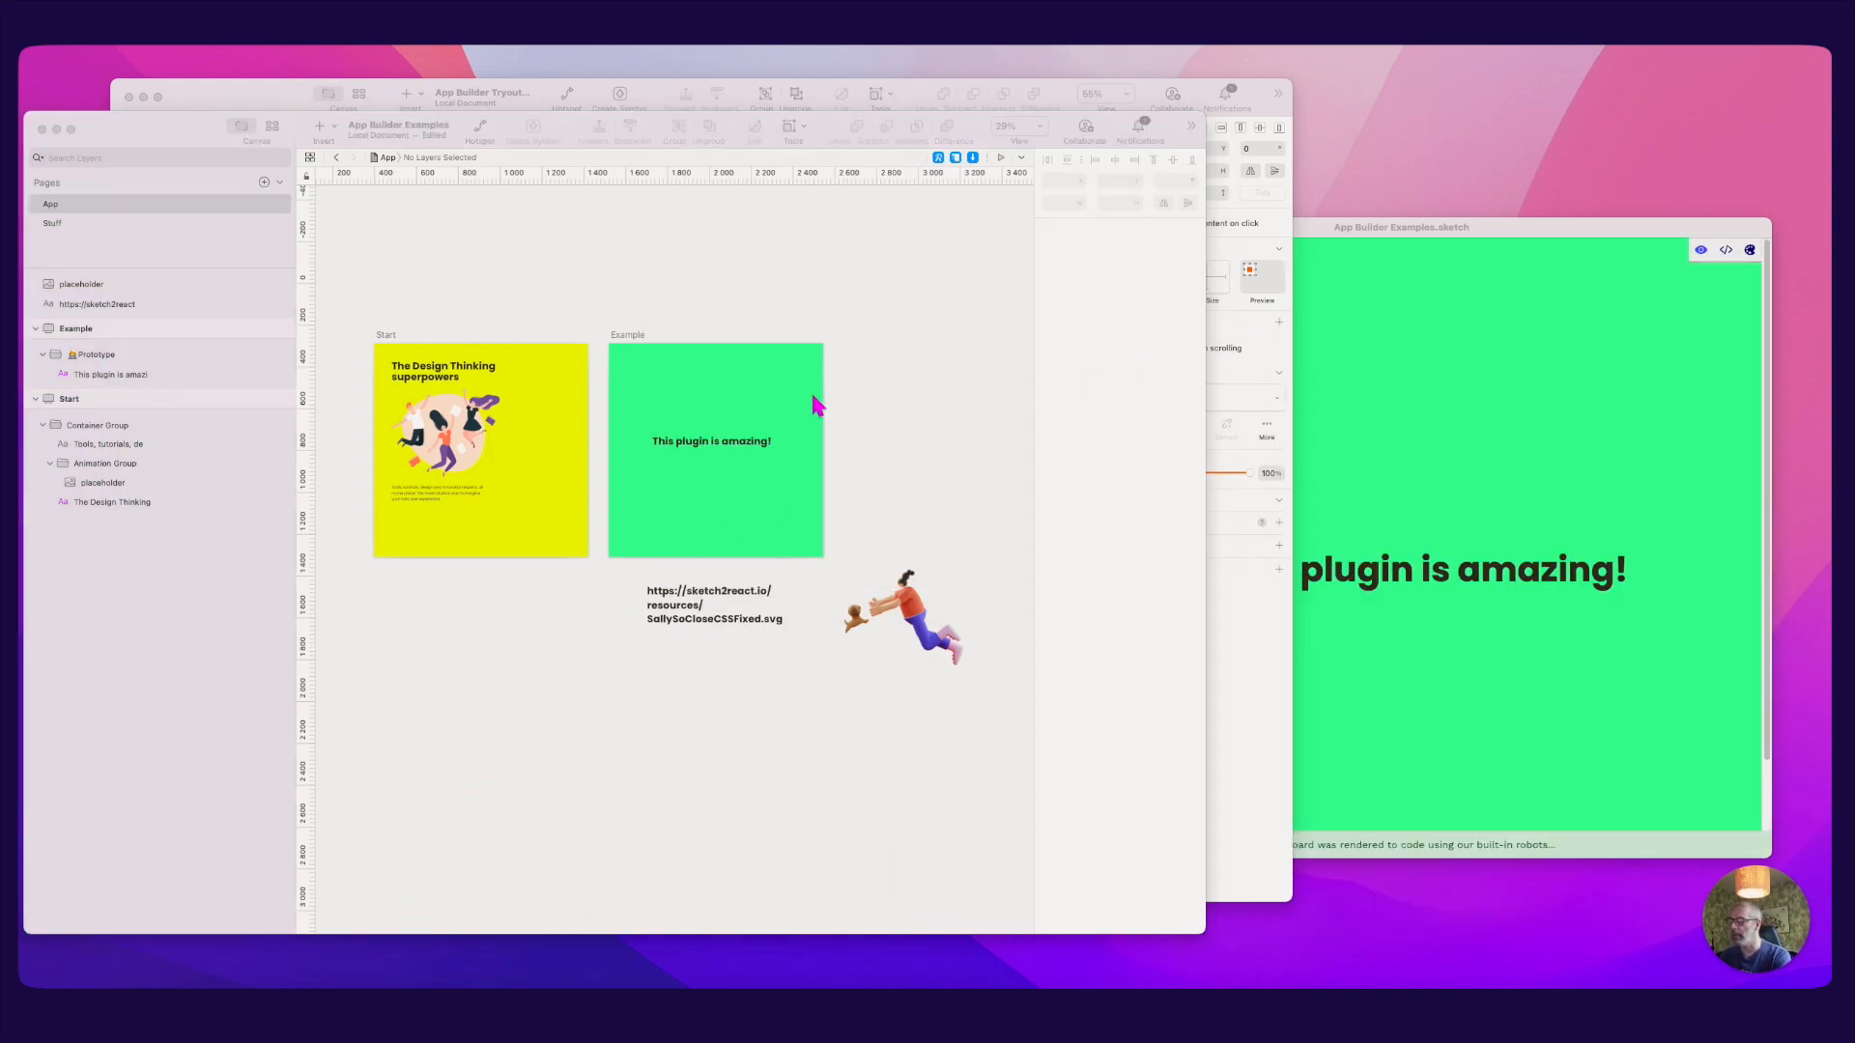
{"action": "left_click_drag", "start_coordinate": [1478, 138], "coordinate": [657, 196]}
{"action": "key", "text": "super+v"}
{"action": "key", "text": "Return"}
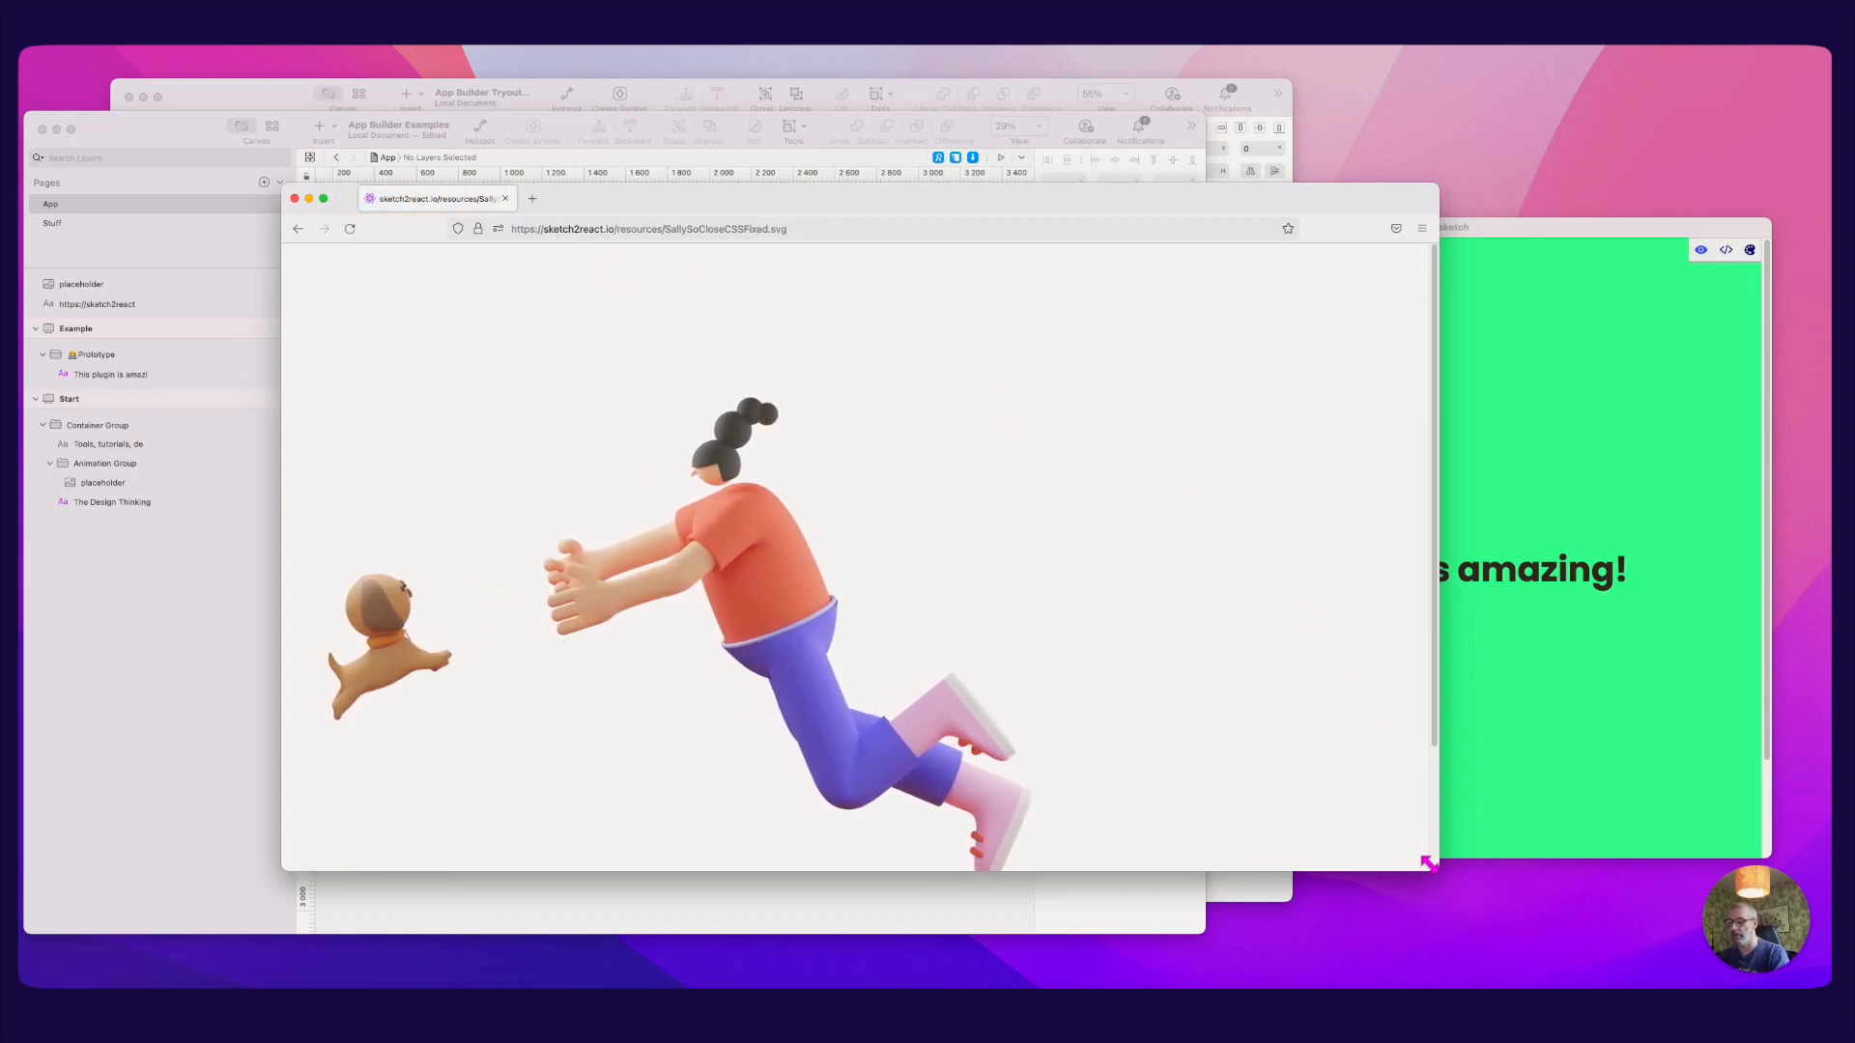
{"action": "mouse_move", "coordinate": [1427, 863]}
{"action": "left_mouse_down"}
{"action": "mouse_move", "coordinate": [1231, 957]}
{"action": "mouse_move", "coordinate": [1024, 934]}
{"action": "mouse_move", "coordinate": [1124, 956]}
{"action": "left_mouse_up"}
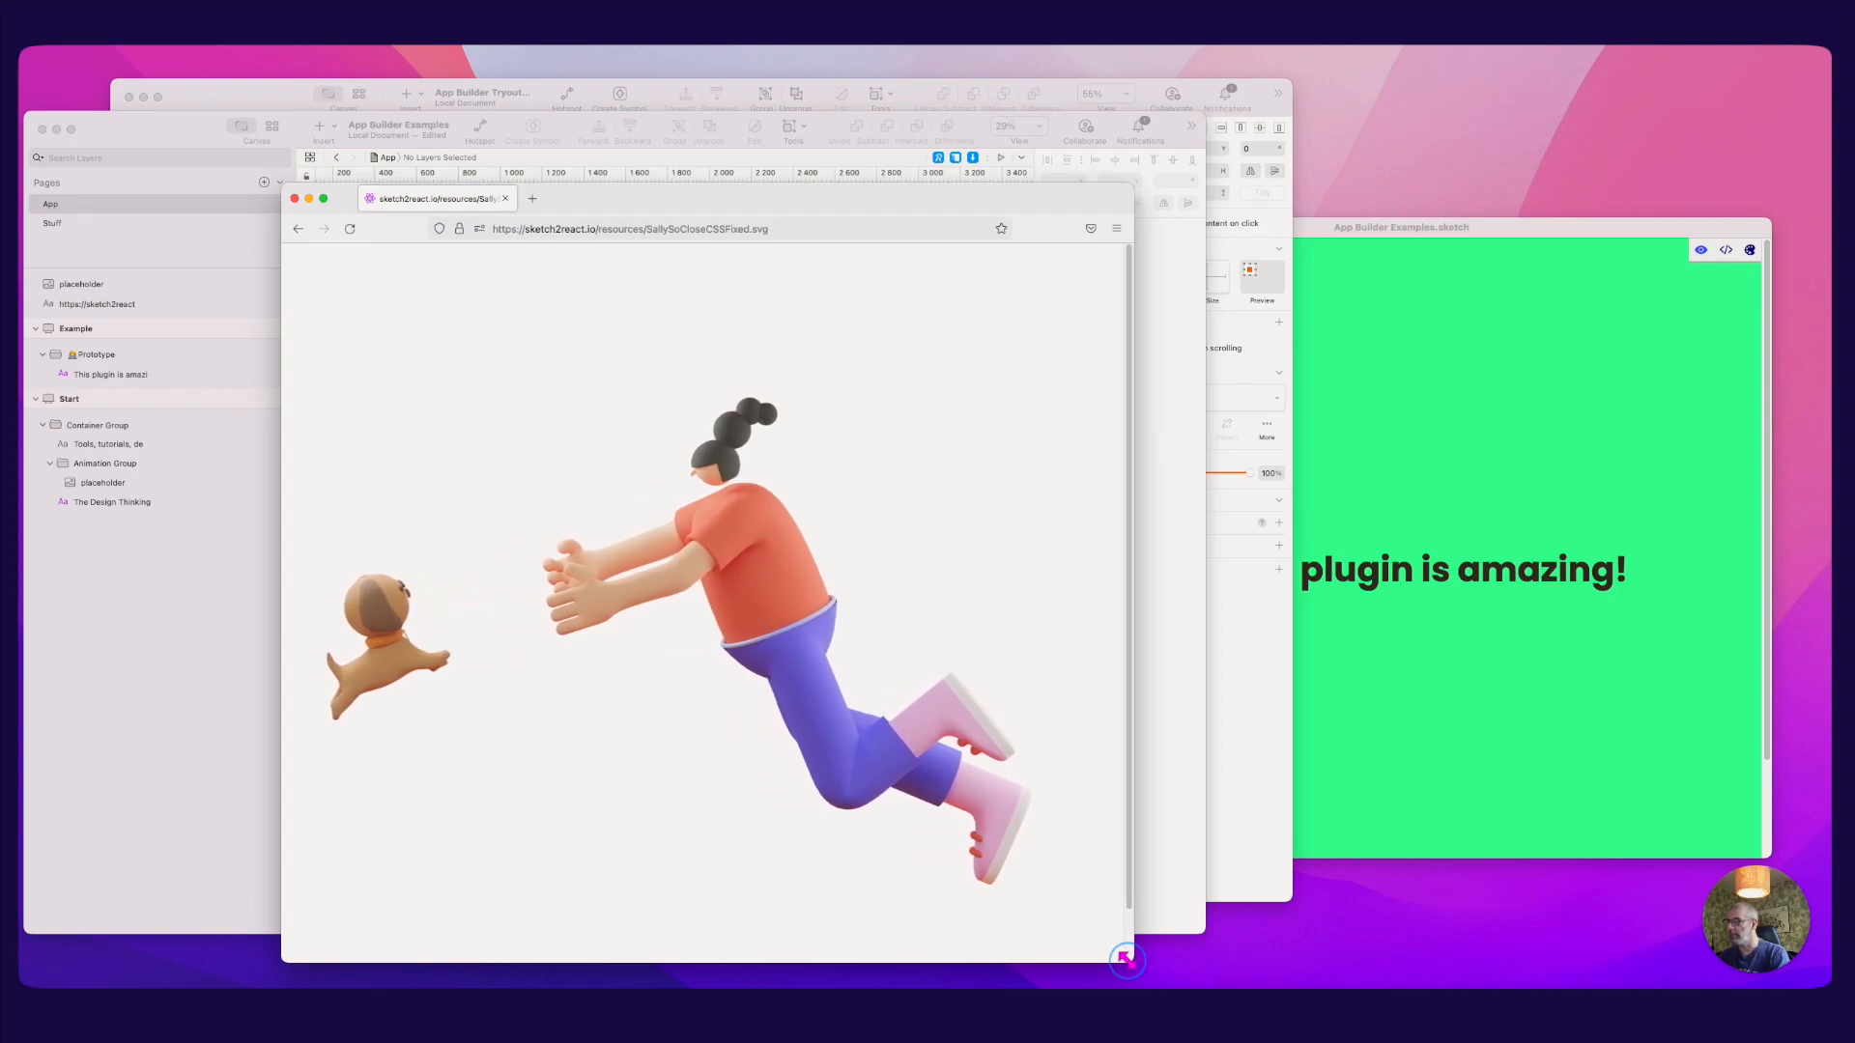
Step: Copy the SVG's address in Firefox and close the browser window
{"action": "left_click", "coordinate": [801, 233]}
{"action": "key", "text": "super+c"}
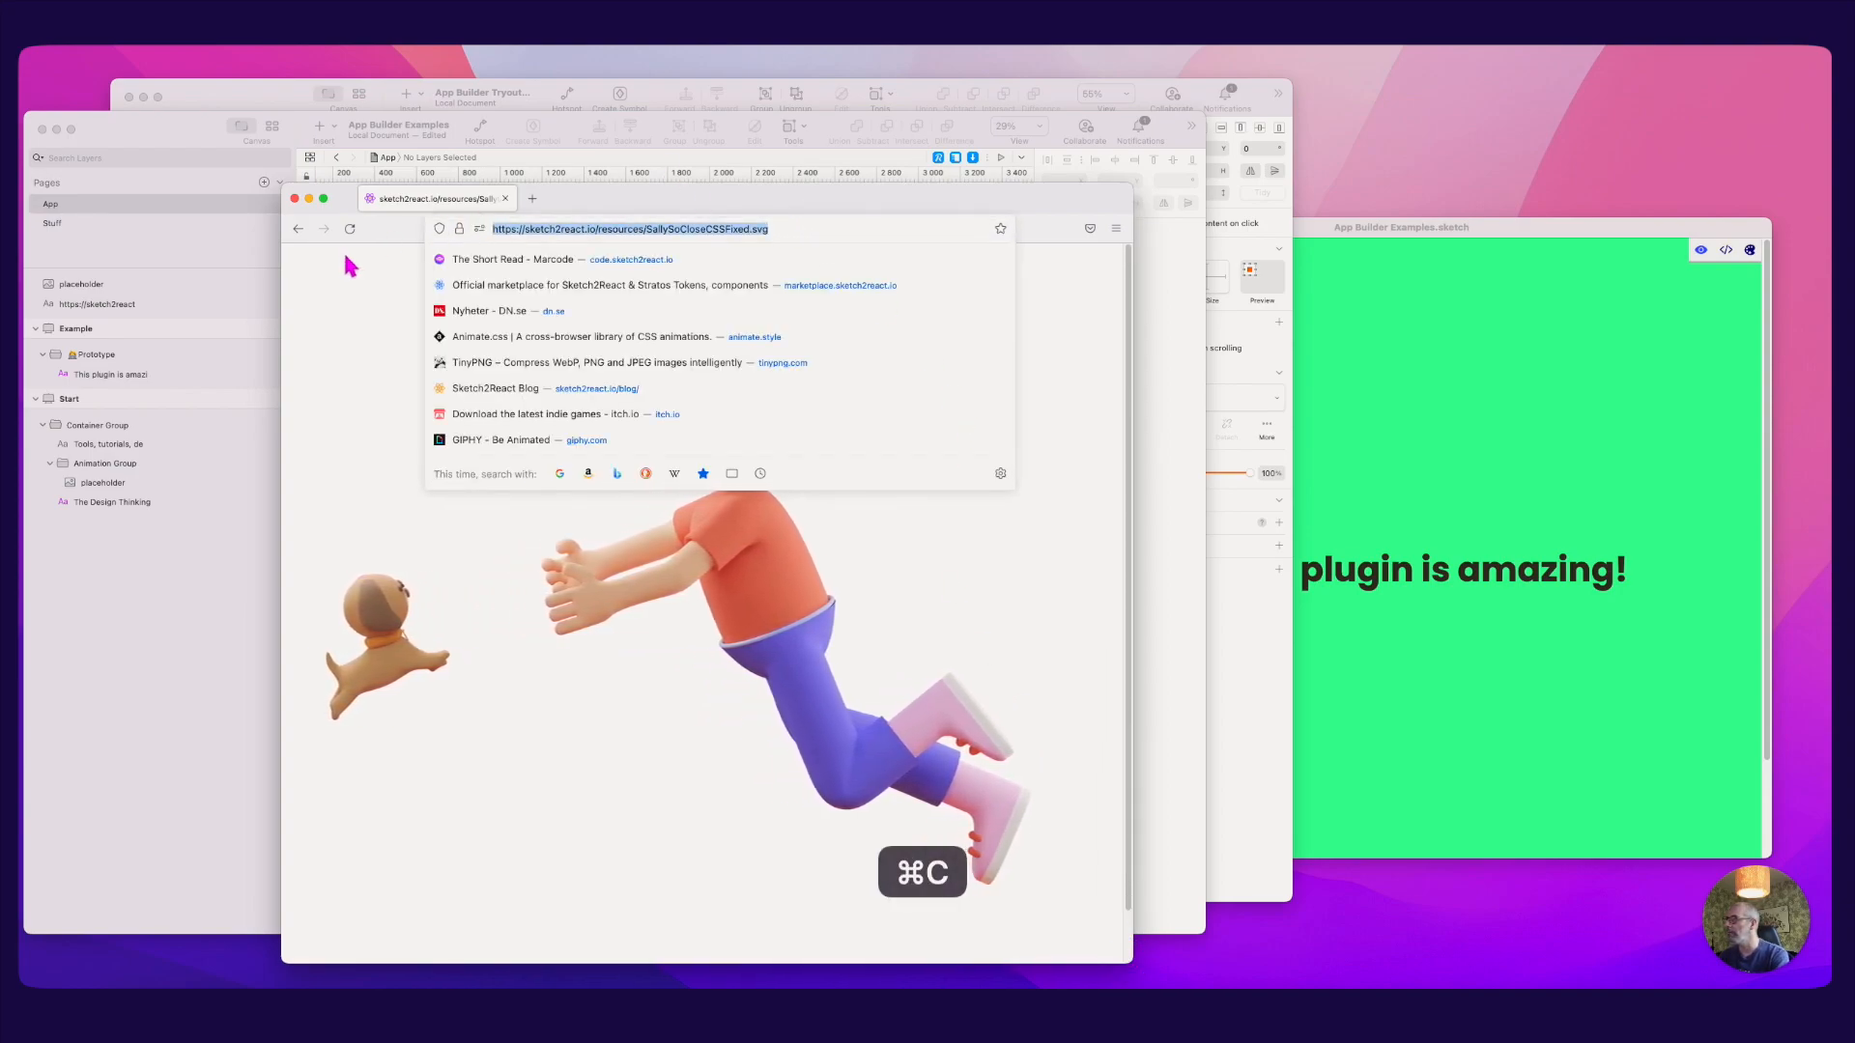
{"action": "left_click", "coordinate": [294, 198]}
Step: Scale the placeholder image beside the Example artboard down to about 570 × 570
{"action": "left_click", "coordinate": [882, 339]}
{"action": "left_click", "coordinate": [942, 579]}
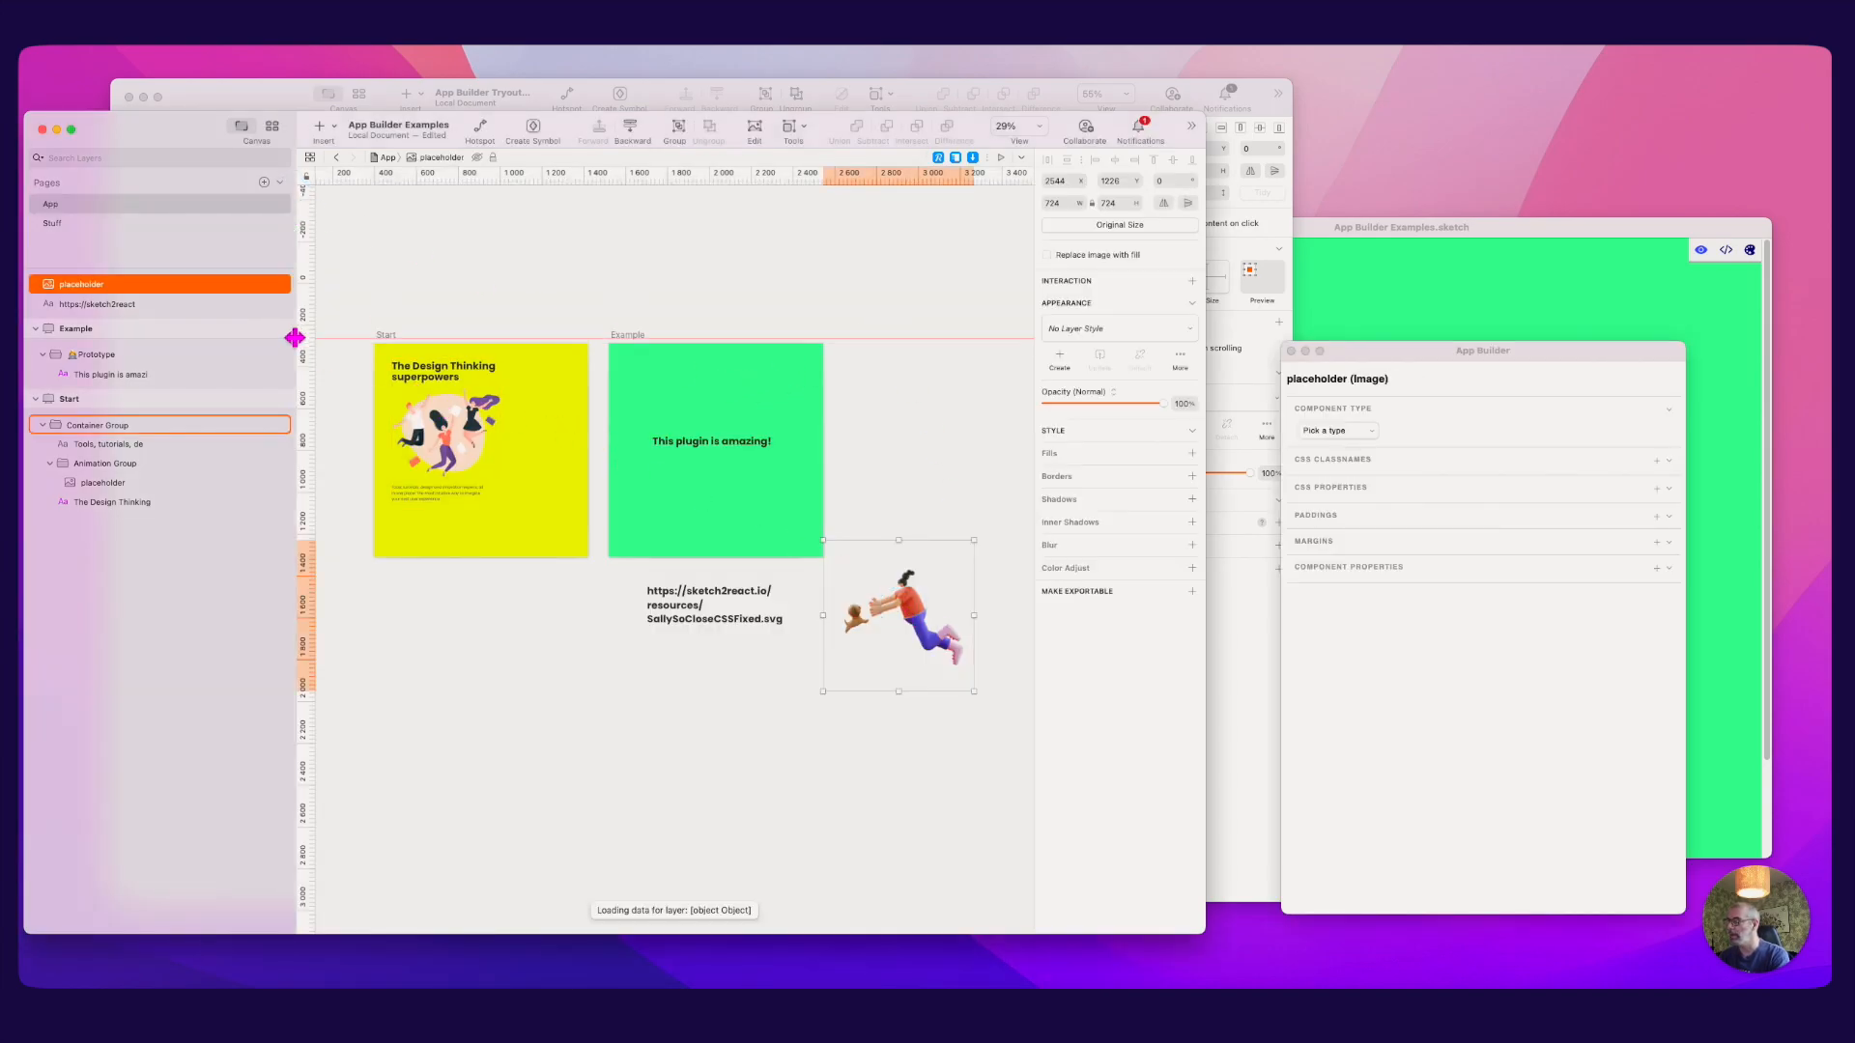
{"action": "scroll", "coordinate": [763, 489], "scroll_direction": "up", "scroll_amount": 3}
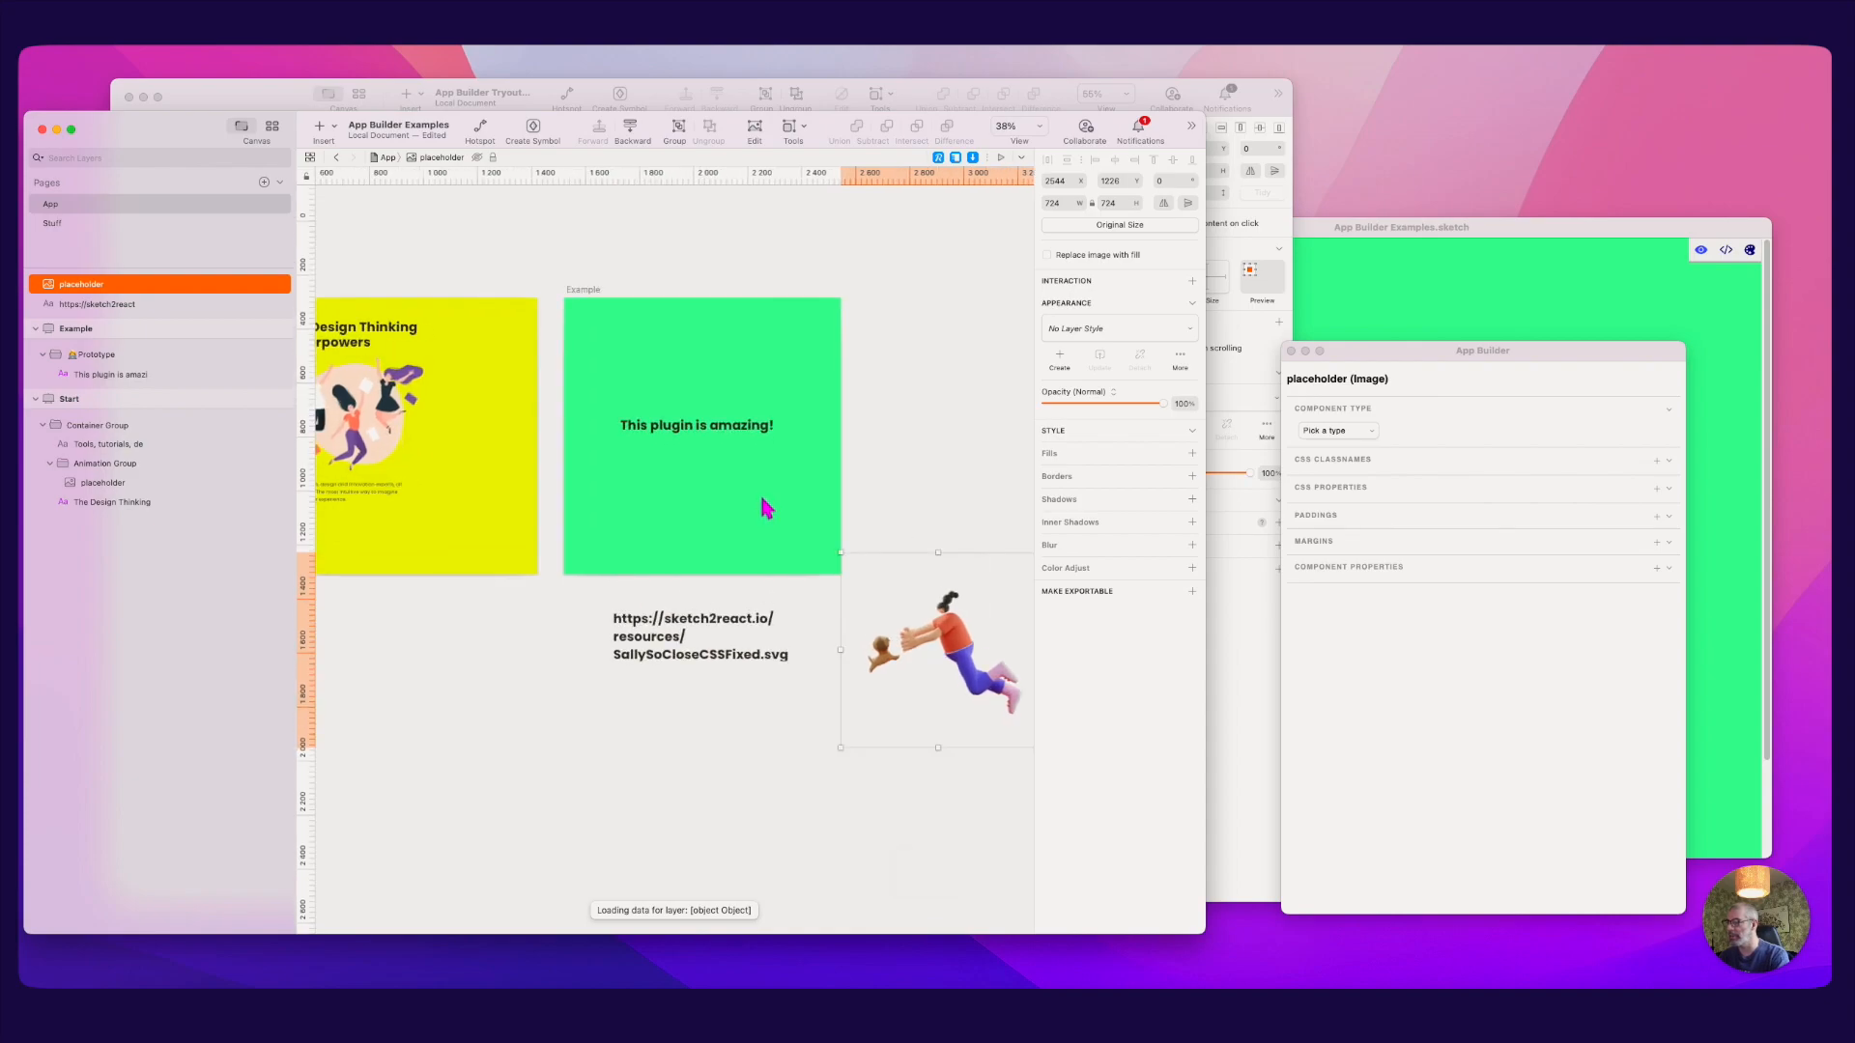
{"action": "left_click_drag", "start_coordinate": [904, 513], "coordinate": [845, 482]}
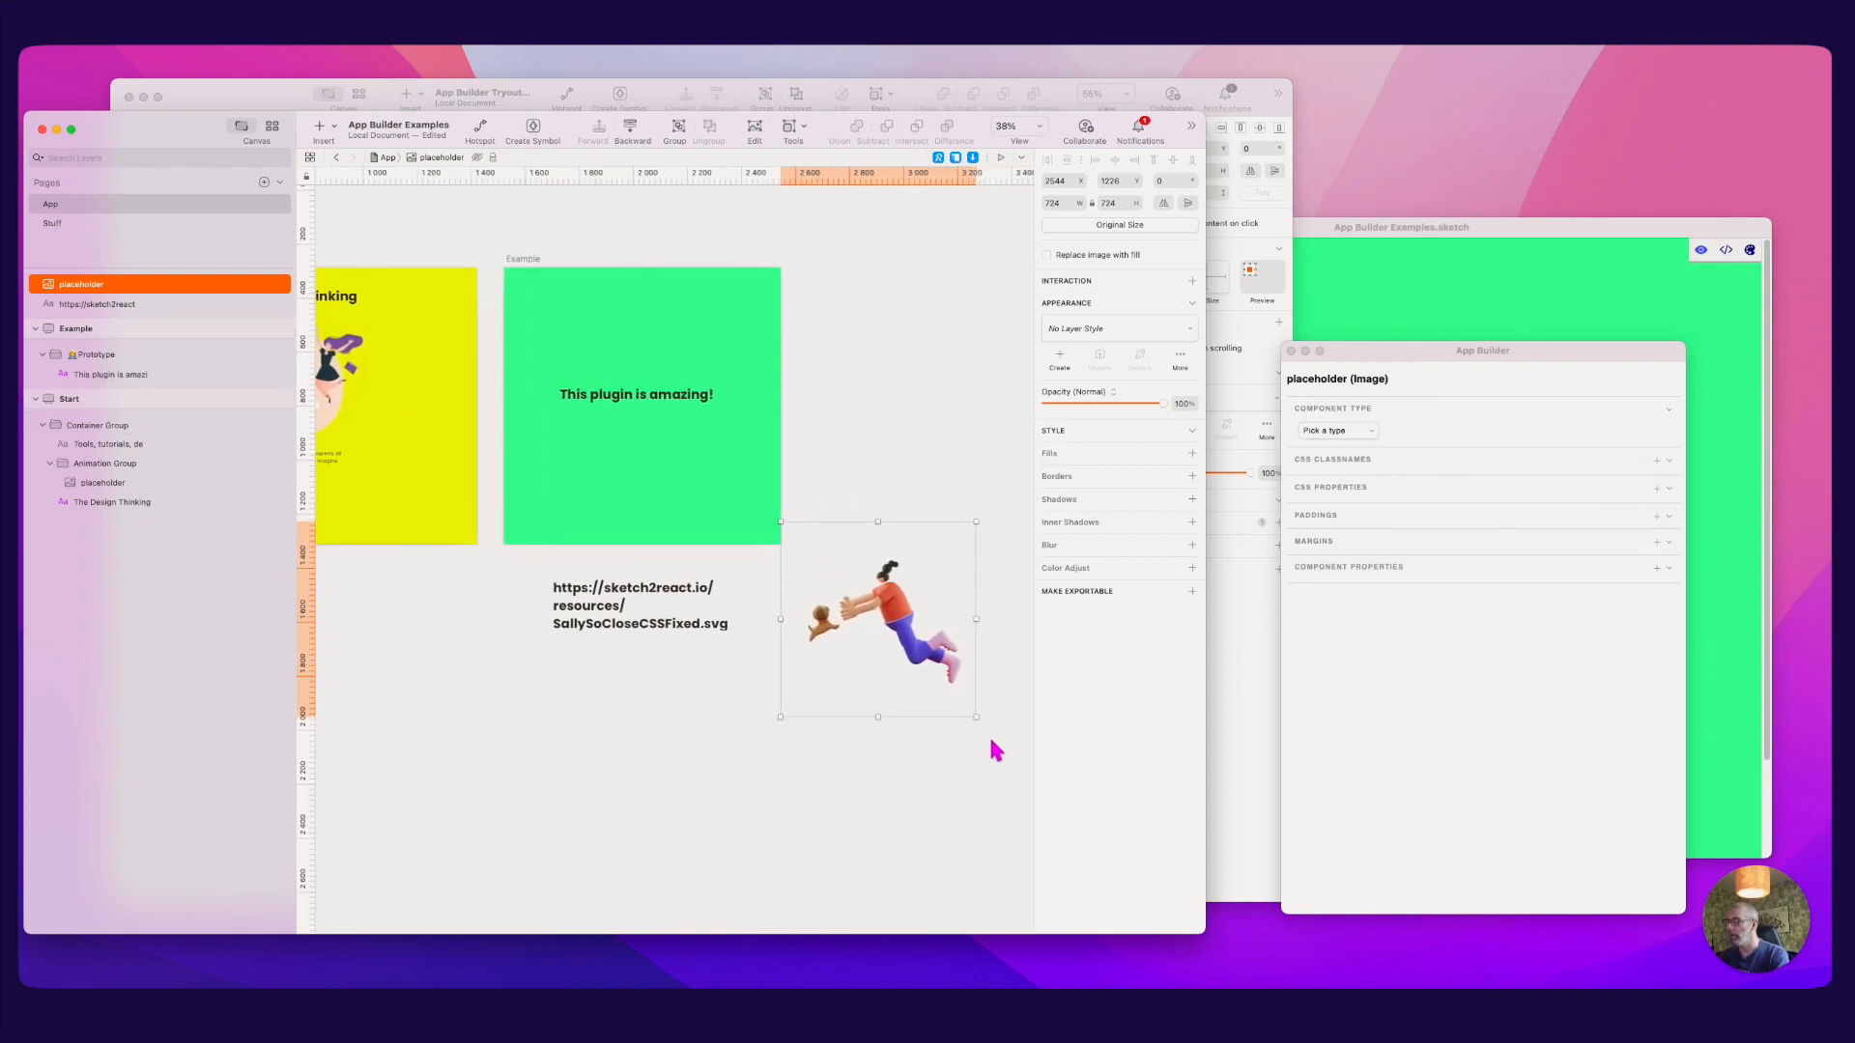
{"action": "left_click_drag", "start_coordinate": [977, 715], "coordinate": [929, 676]}
{"action": "left_click", "coordinate": [895, 735]}
{"action": "left_click_drag", "start_coordinate": [662, 684], "coordinate": [745, 726]}
{"action": "left_click", "coordinate": [913, 647]}
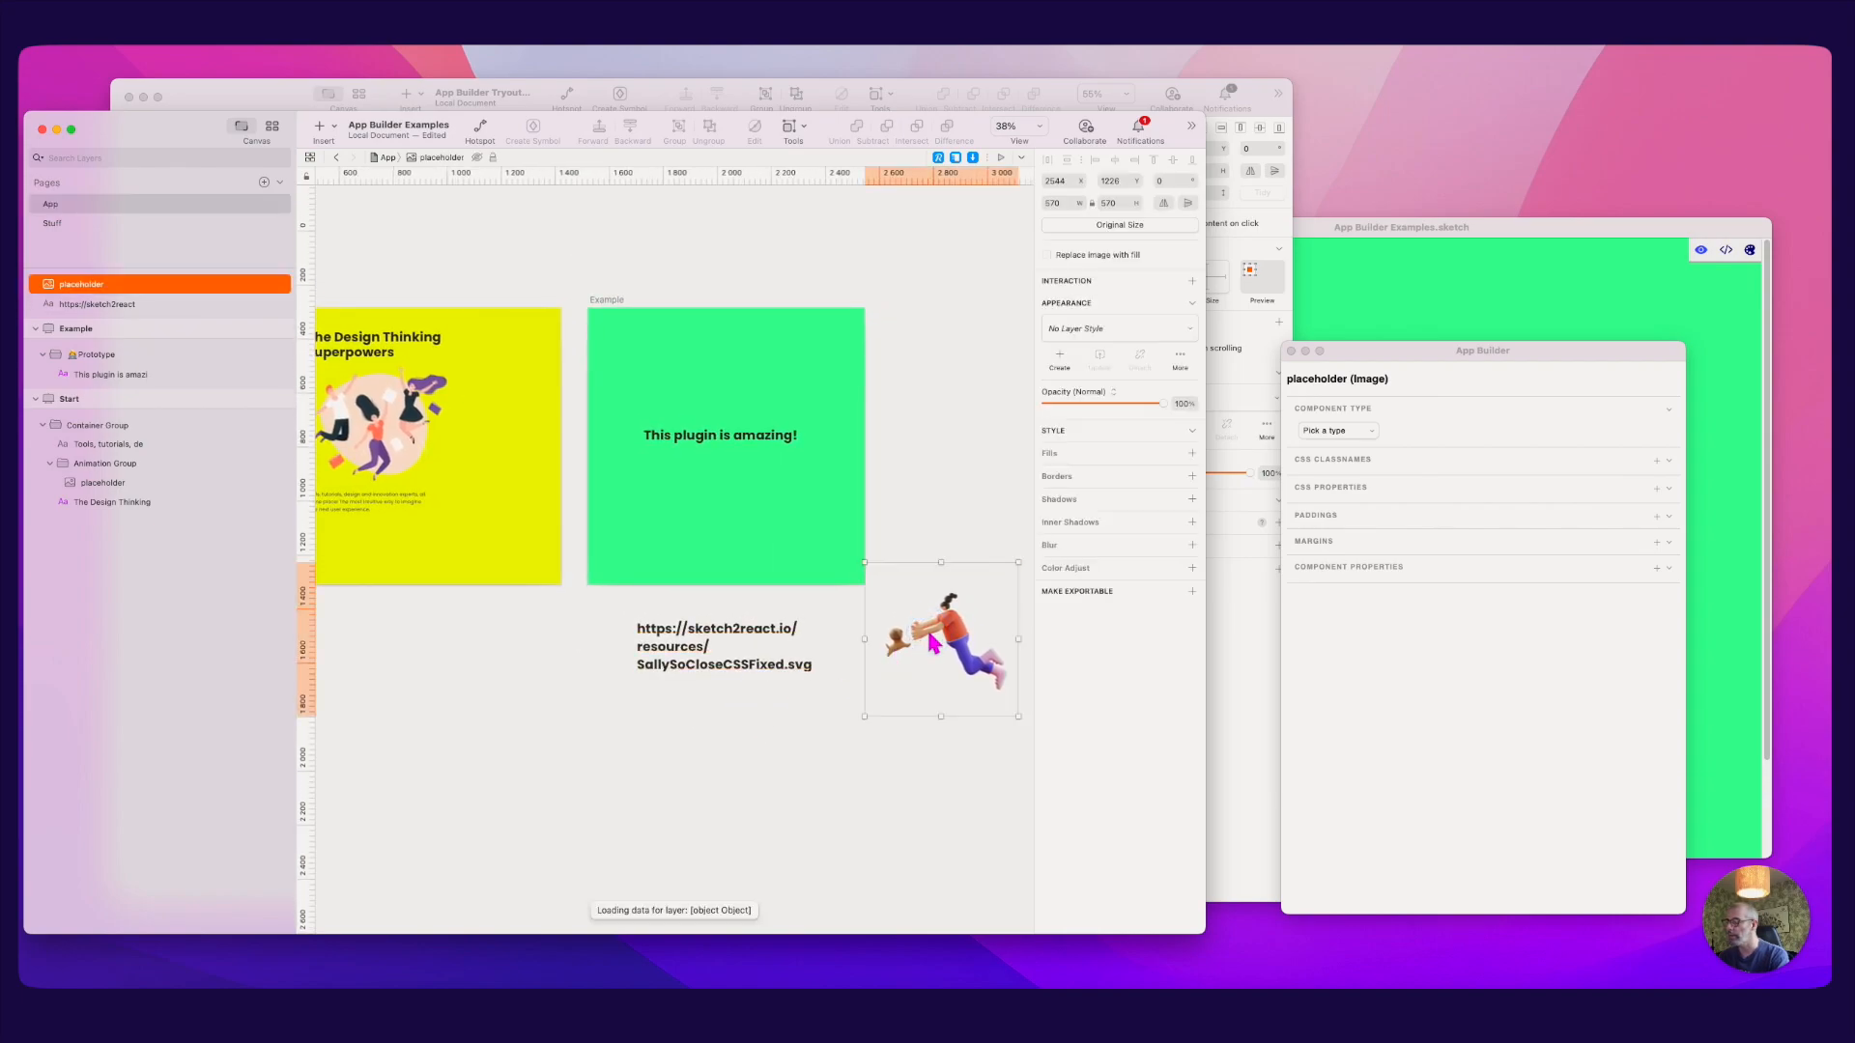
Step: Move the heading group lower in the Example artboard, place the placeholder image above it, and enlarge the Sketch window
{"action": "left_click", "coordinate": [729, 436]}
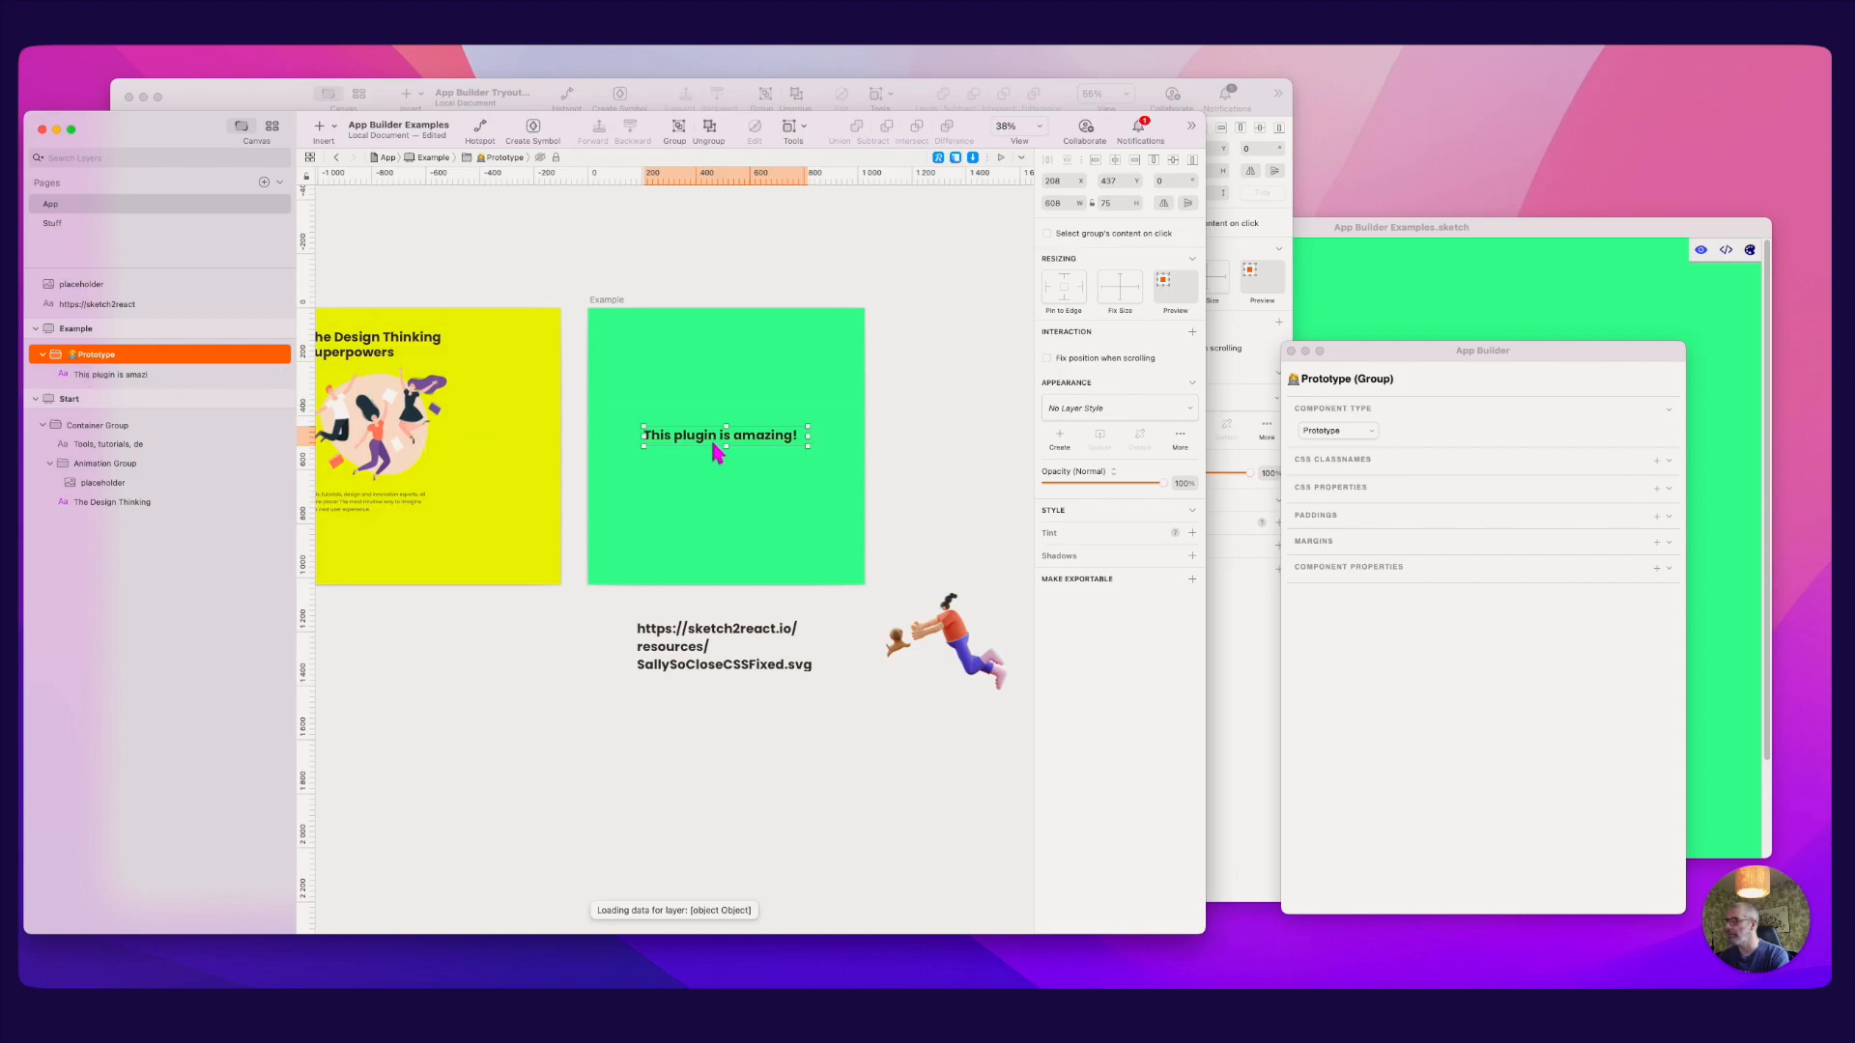
{"action": "left_click_drag", "start_coordinate": [744, 447], "coordinate": [739, 526]}
{"action": "left_click", "coordinate": [923, 620]}
{"action": "left_click_drag", "start_coordinate": [922, 620], "coordinate": [707, 392]}
{"action": "left_click_drag", "start_coordinate": [1206, 112], "coordinate": [1269, 82]}
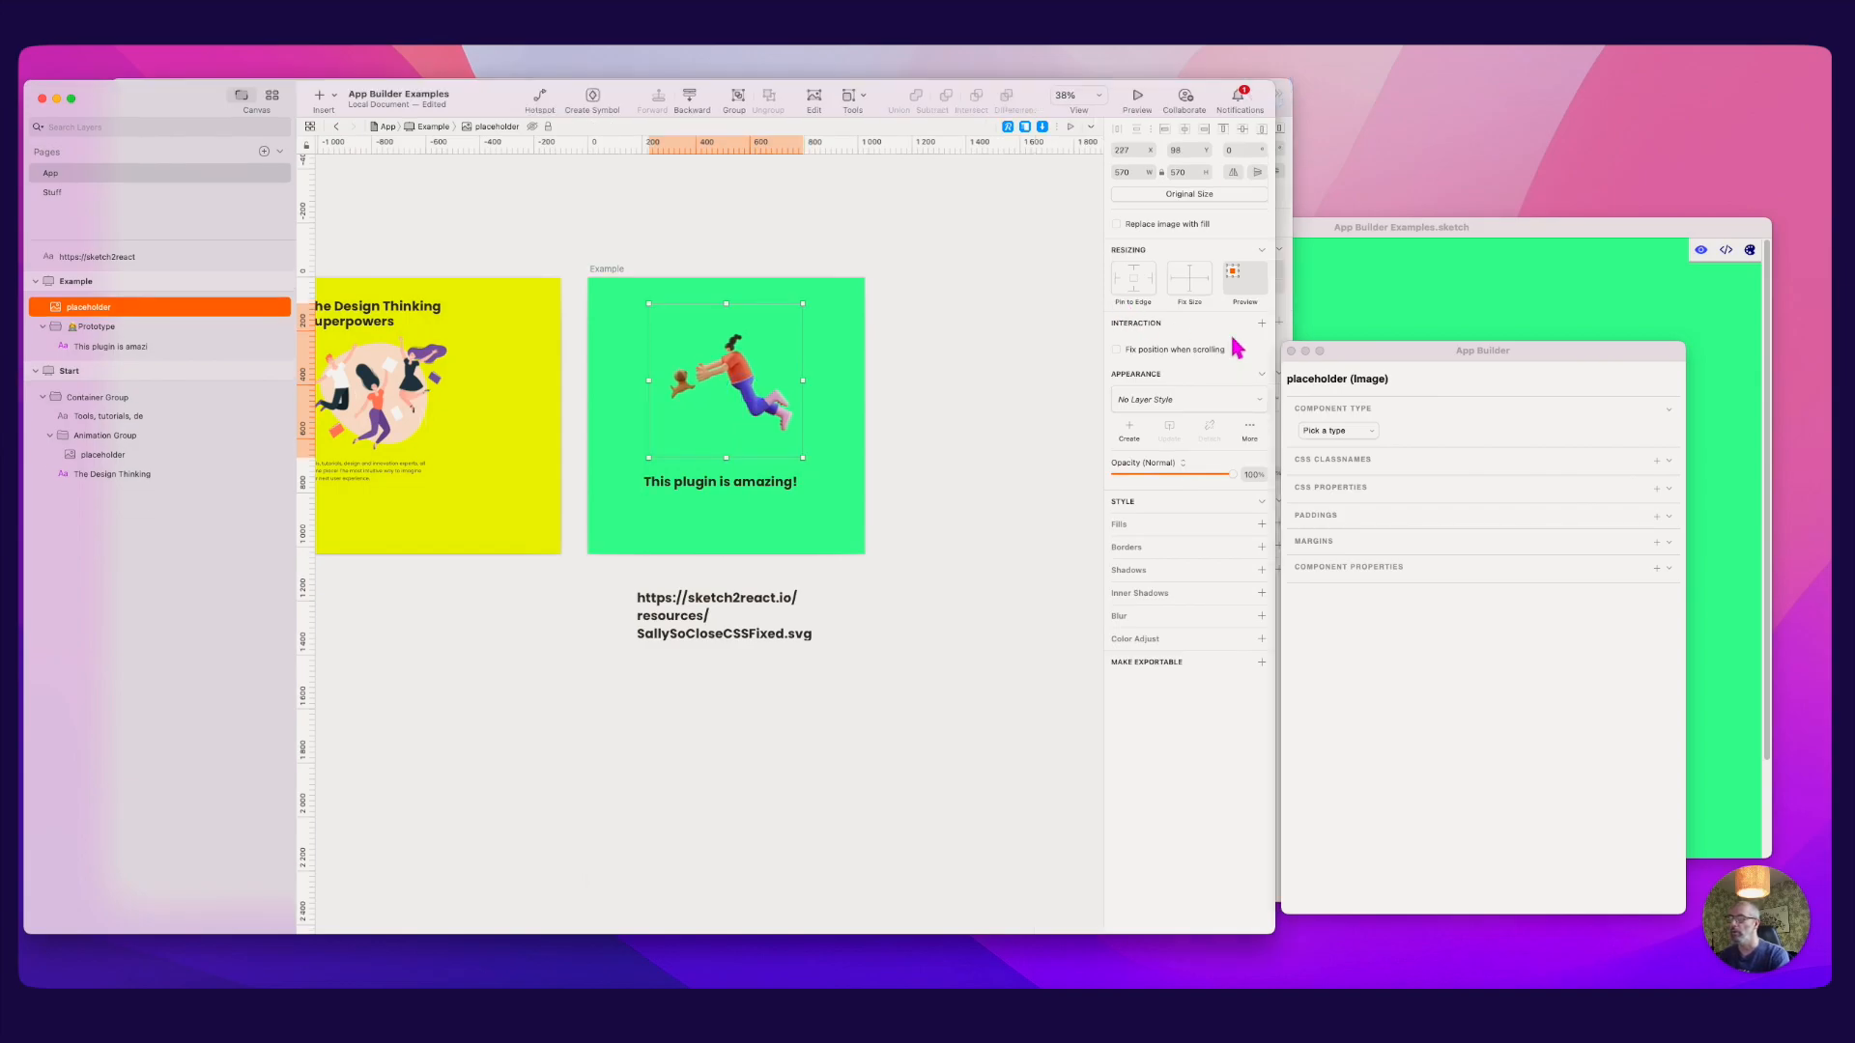
Step: Set the component type of the Example artboard's placeholder image to Embed fluid
{"action": "left_click_drag", "start_coordinate": [1402, 363], "coordinate": [1420, 323]}
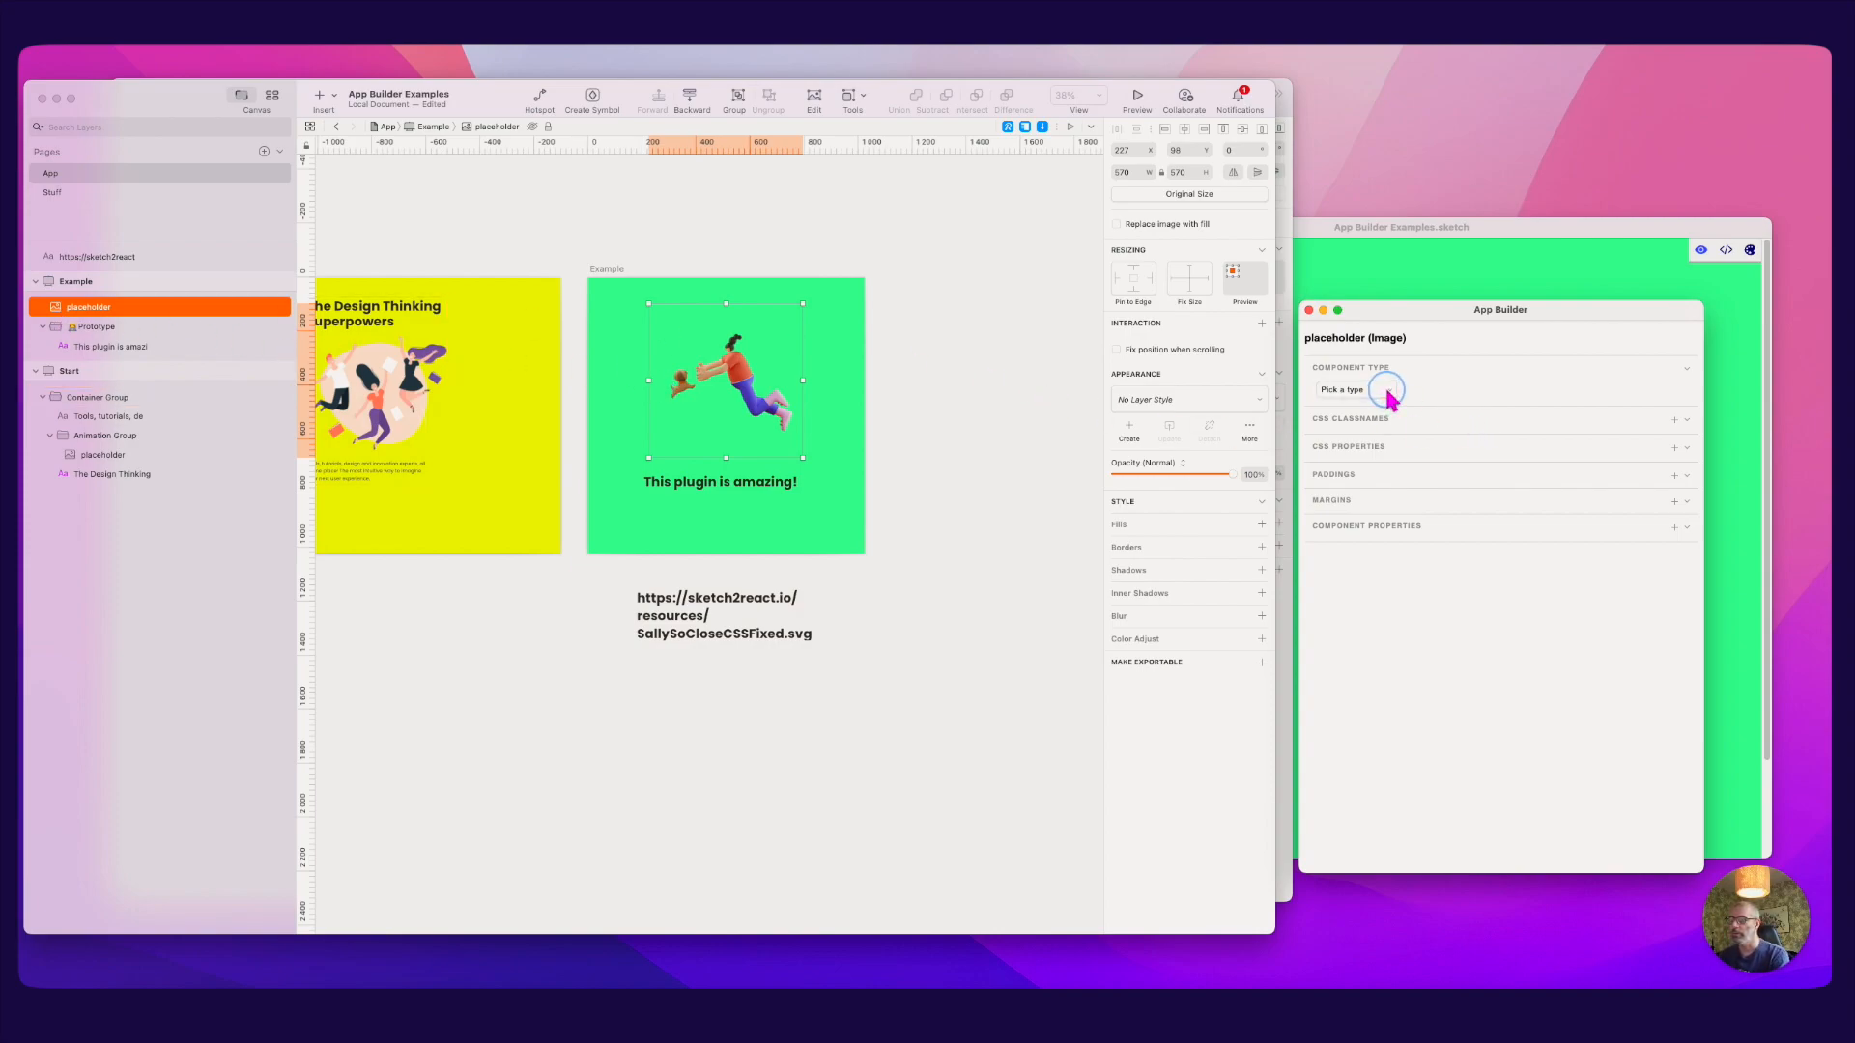
{"action": "left_click", "coordinate": [1051, 377]}
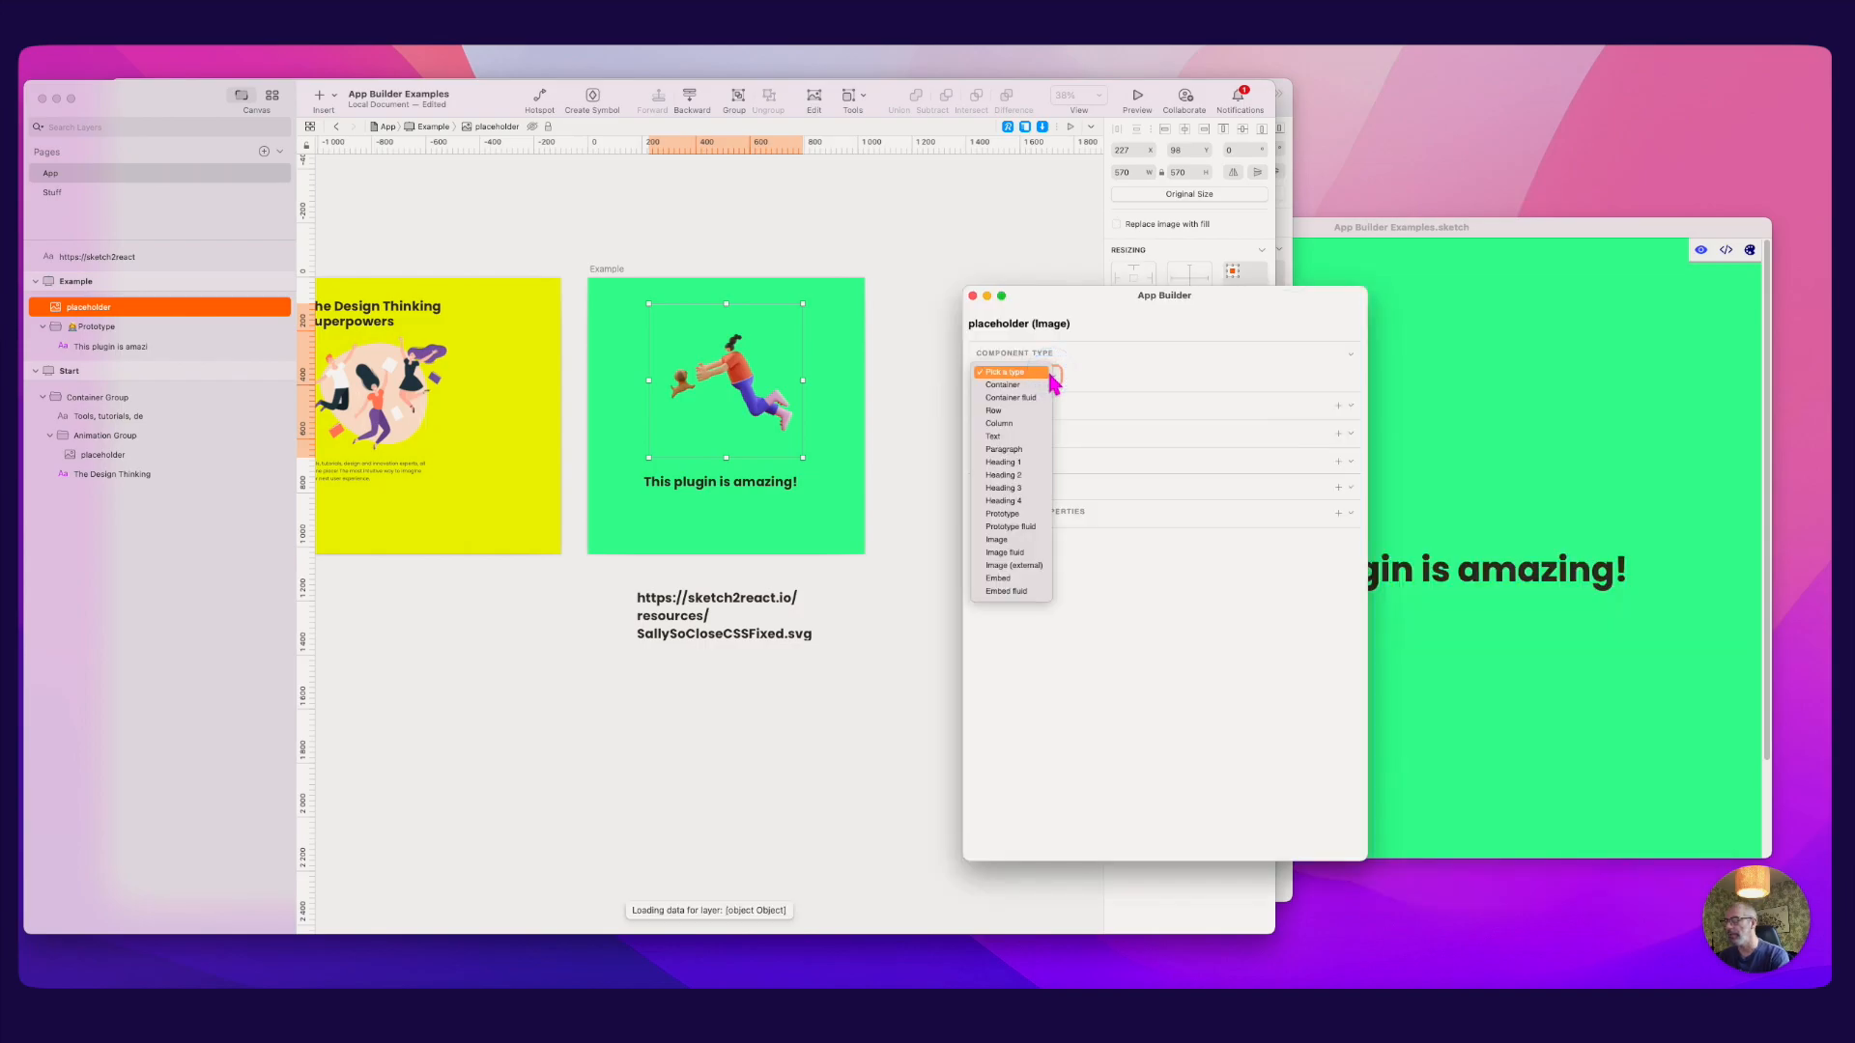
{"action": "left_click", "coordinate": [1008, 581]}
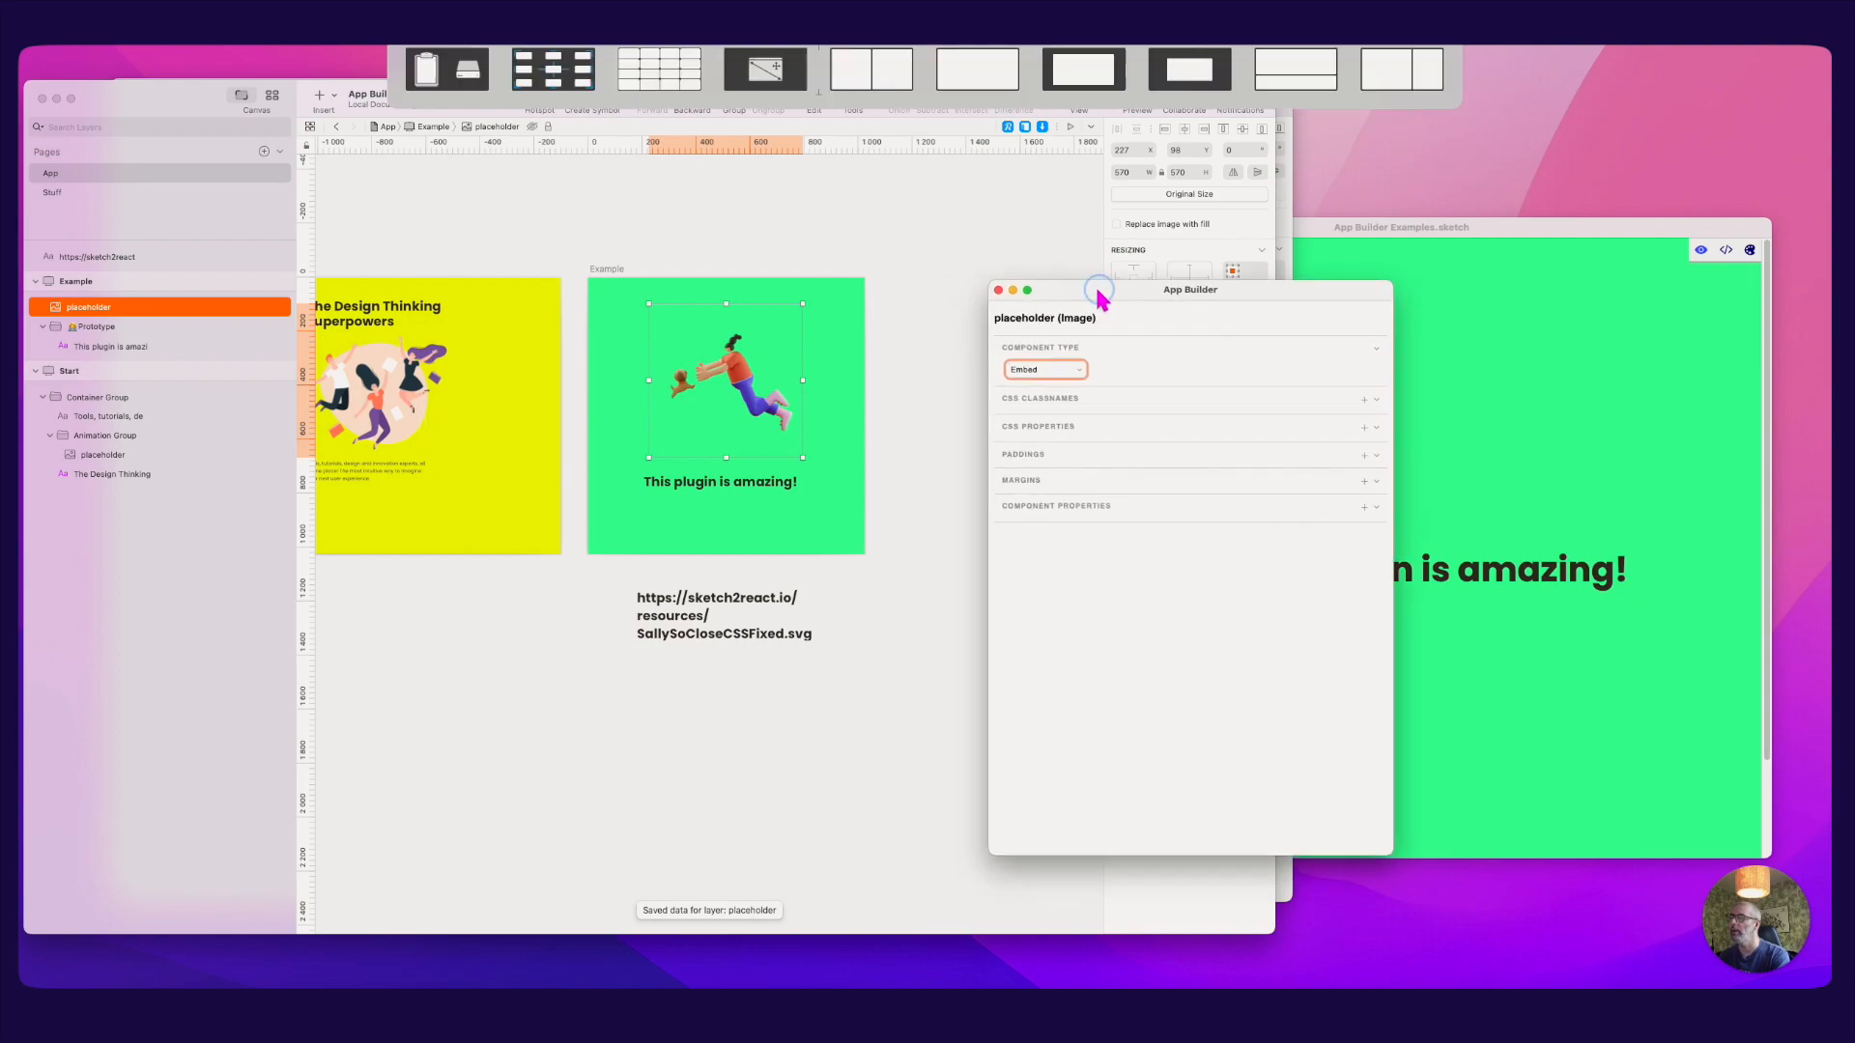
{"action": "left_click", "coordinate": [1116, 362]}
{"action": "left_click", "coordinate": [1072, 375]}
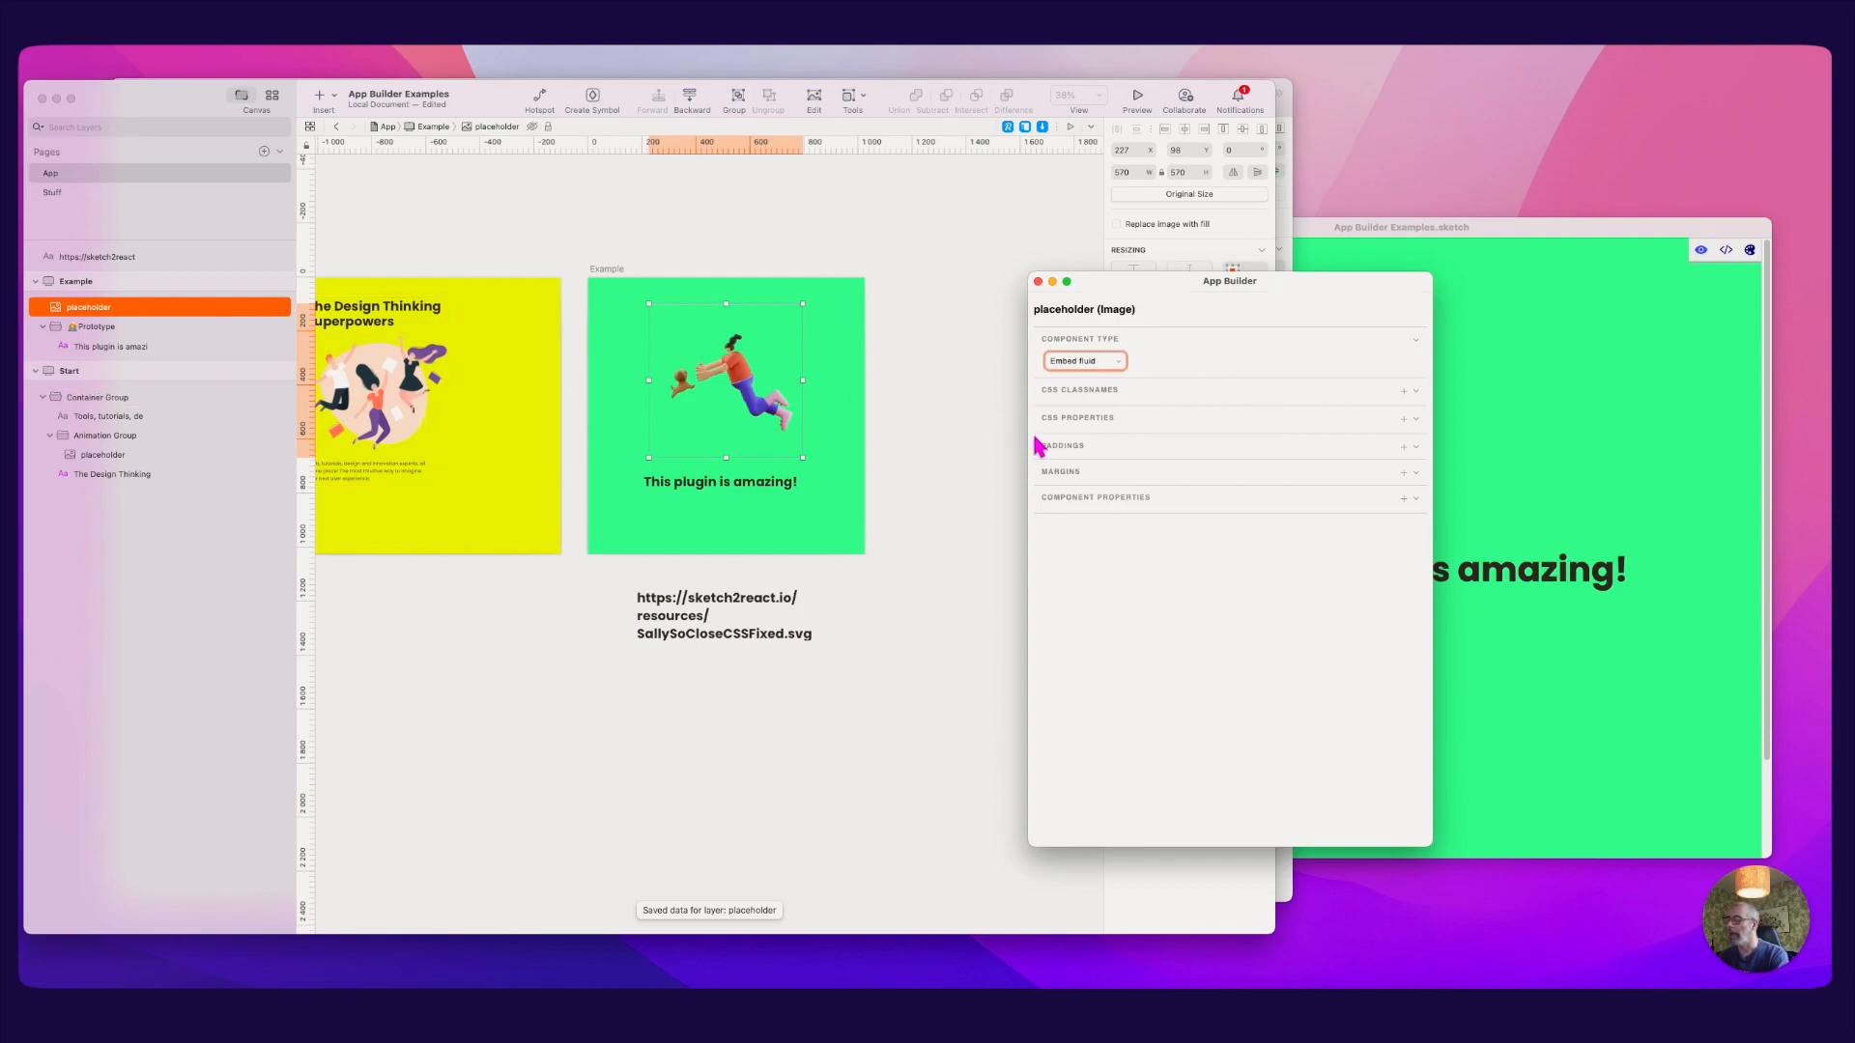
{"action": "left_click", "coordinate": [1404, 500]}
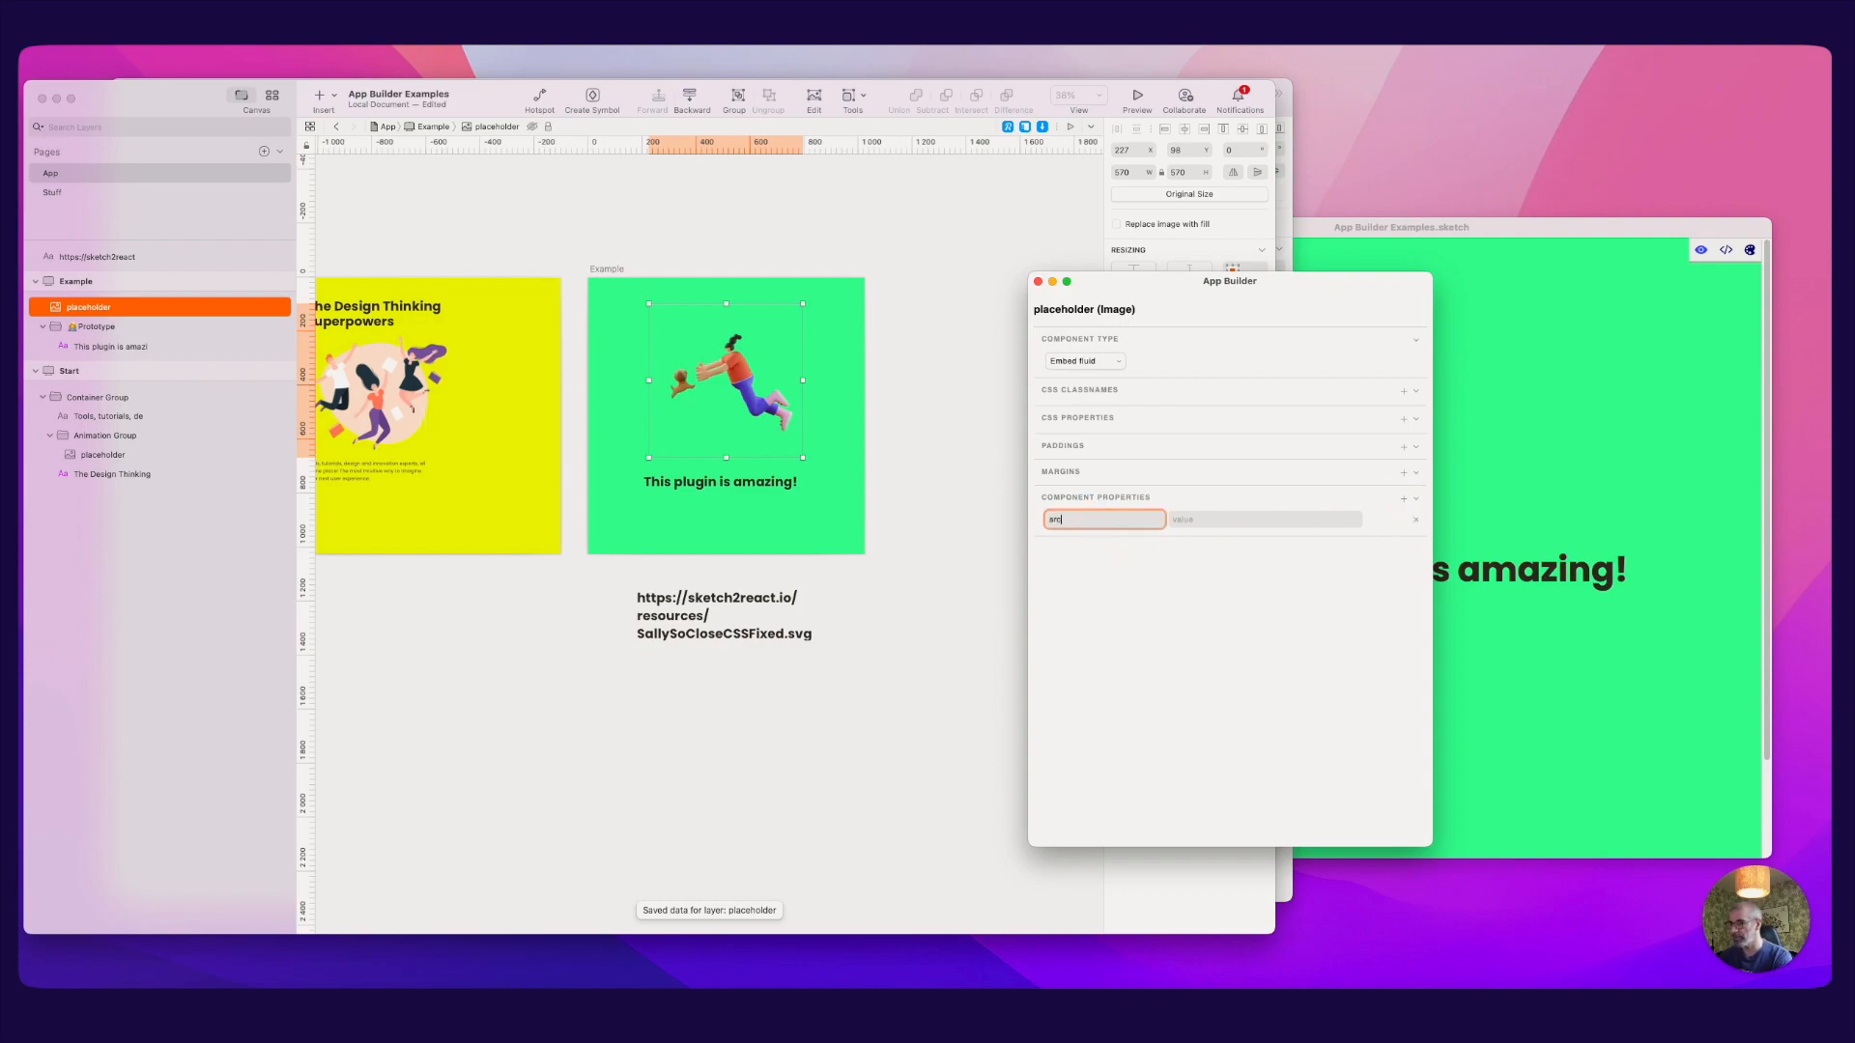
{"action": "key", "text": "Escape"}
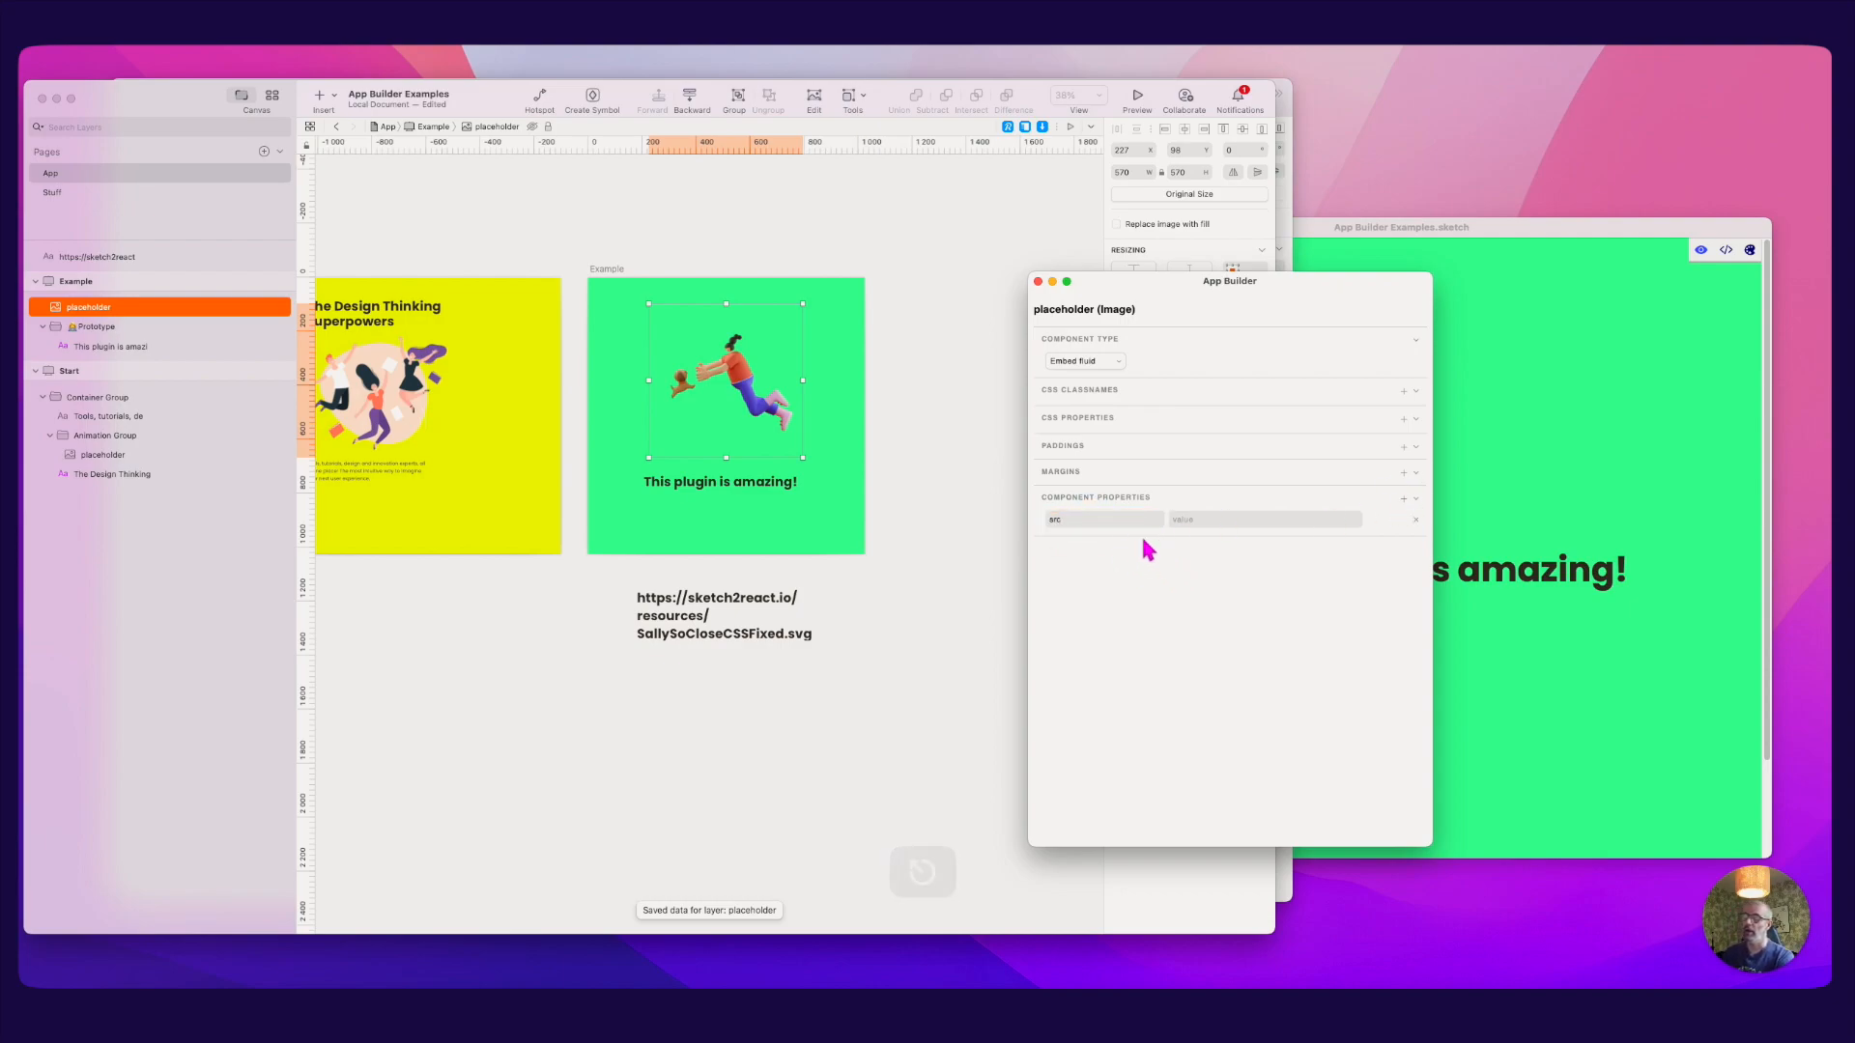
{"action": "left_click", "coordinate": [749, 624]}
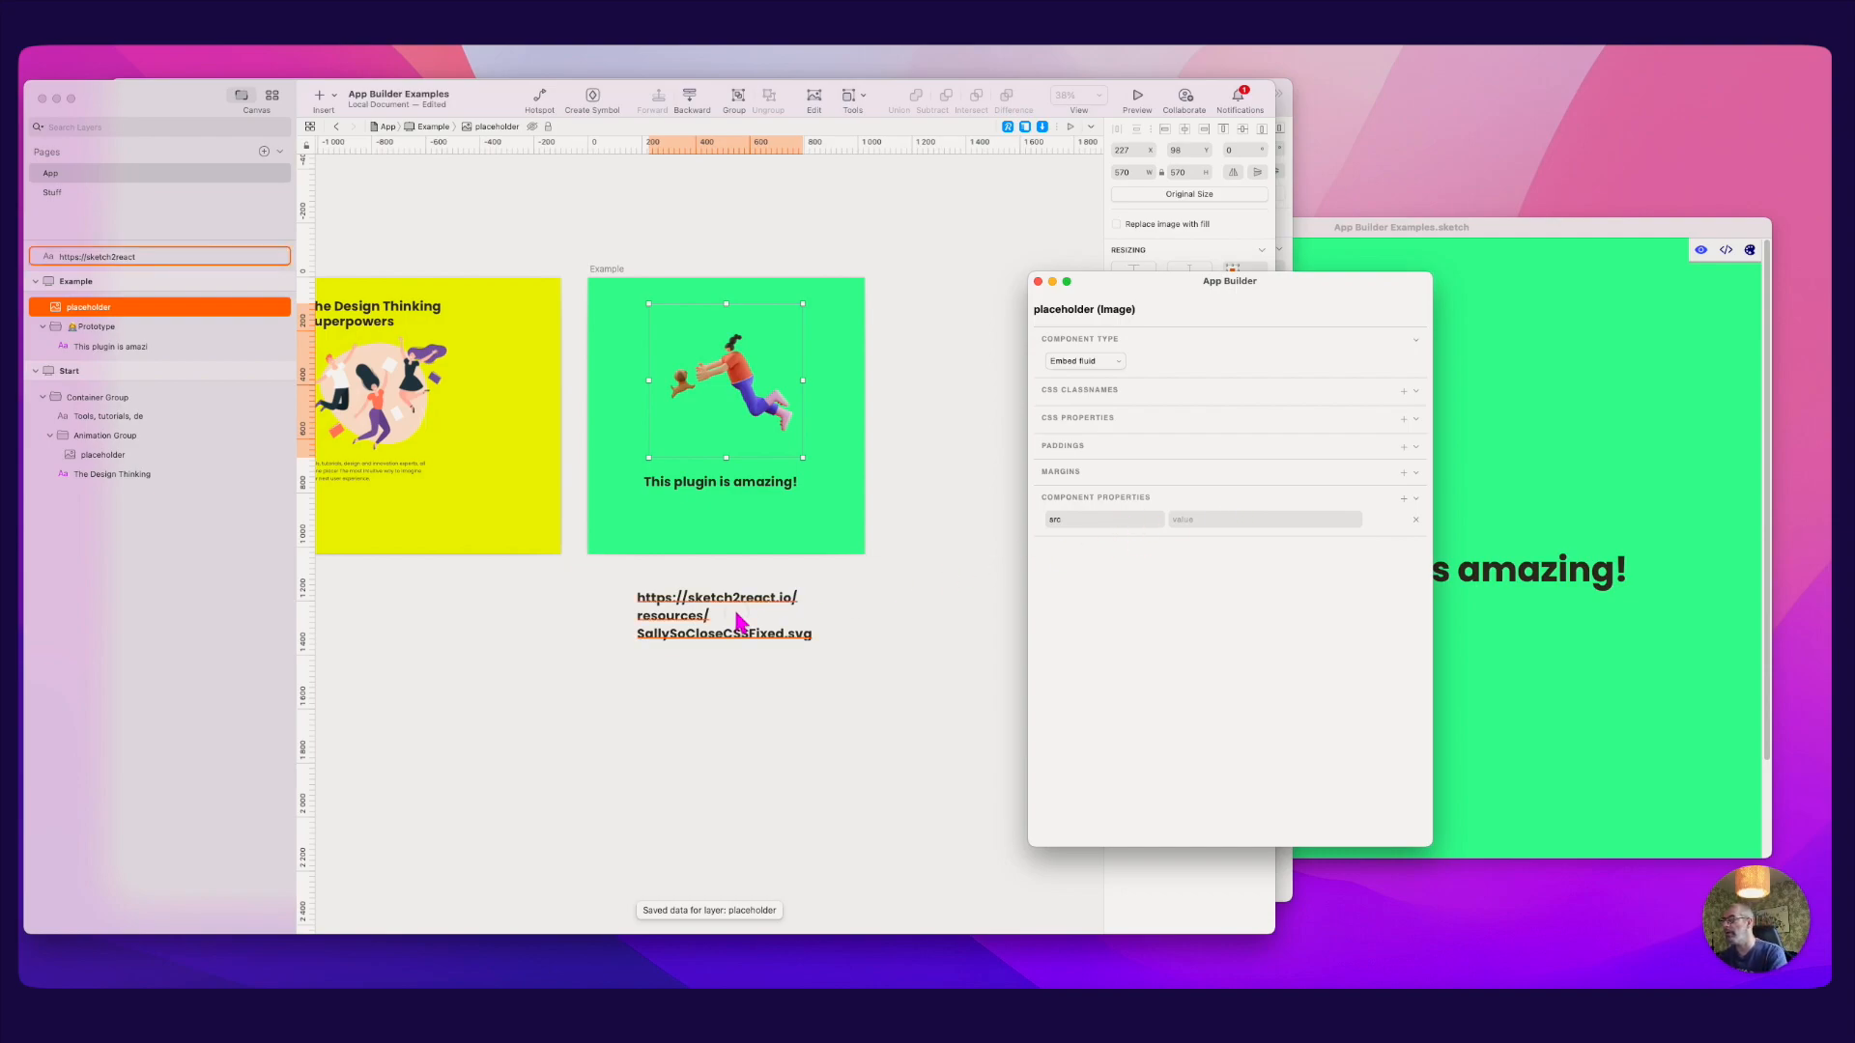
{"action": "double_click", "coordinate": [702, 606]}
{"action": "key", "text": "super+c"}
{"action": "left_click", "coordinate": [1060, 579]}
{"action": "left_click", "coordinate": [729, 394]}
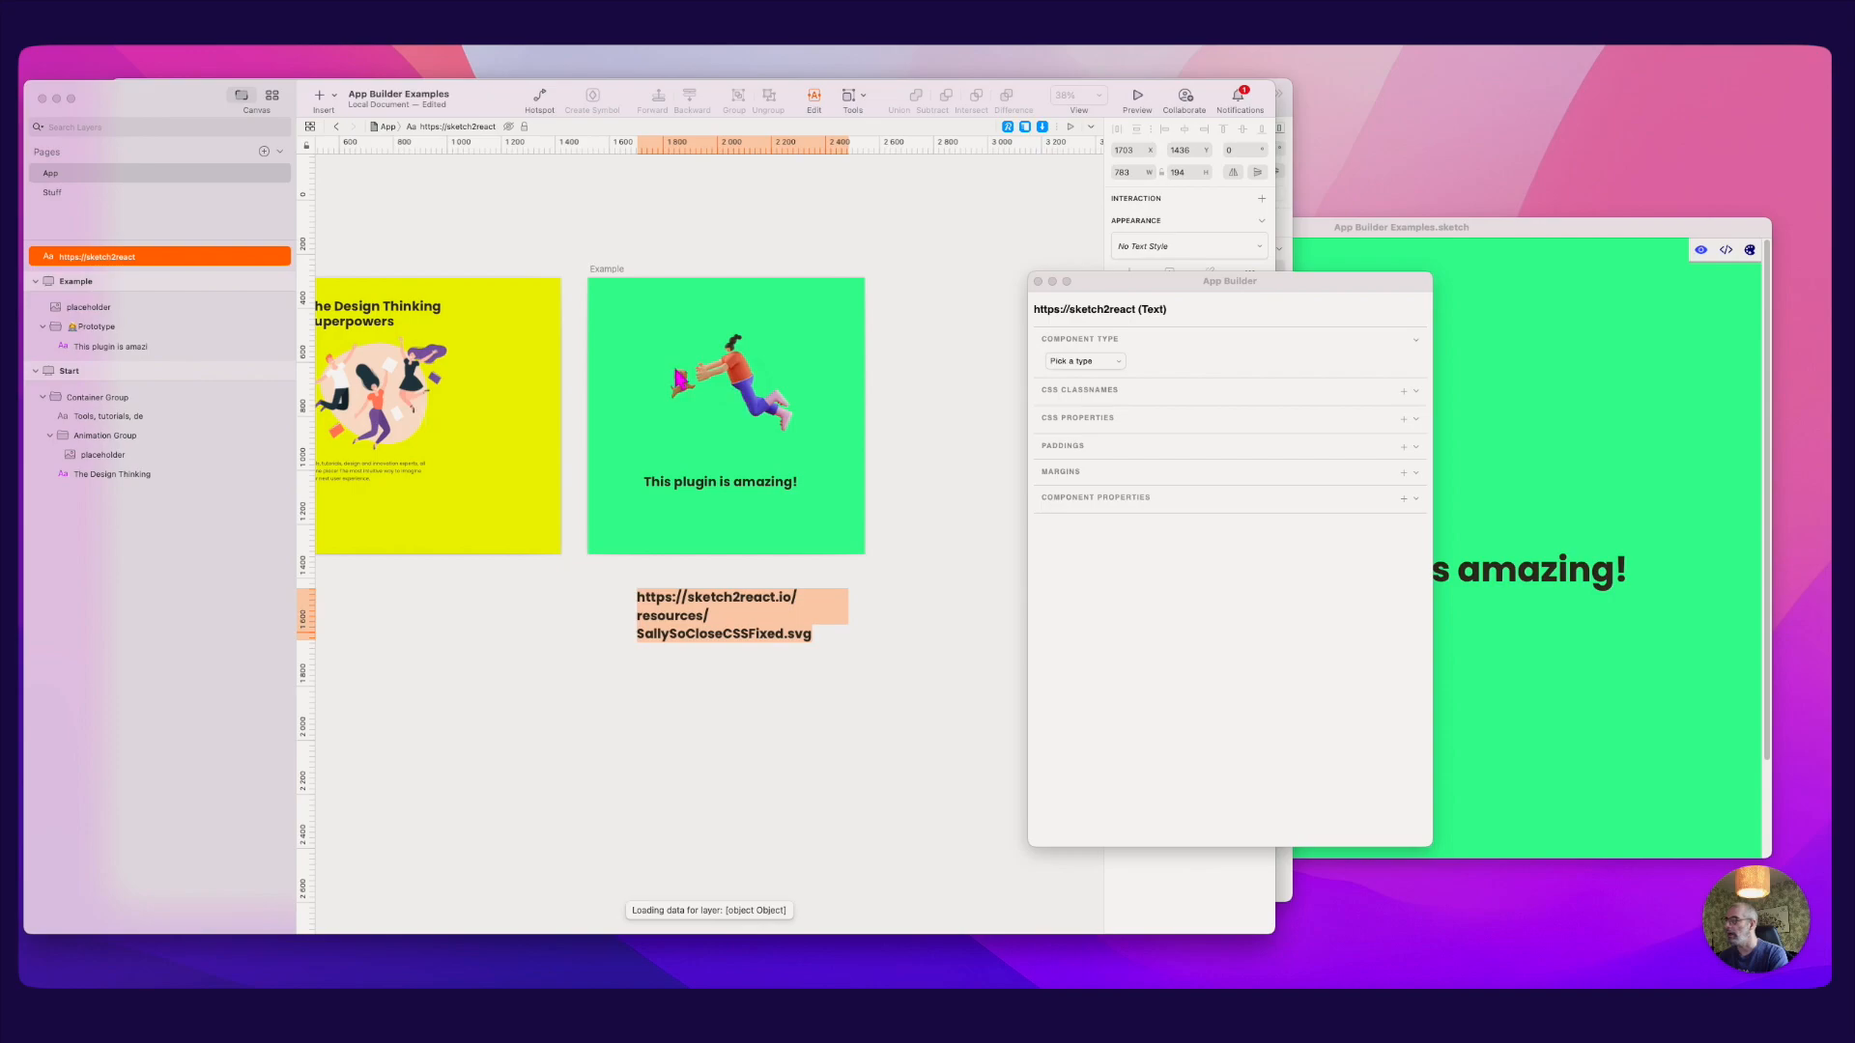
{"action": "left_click", "coordinate": [725, 377], "text": "super"}
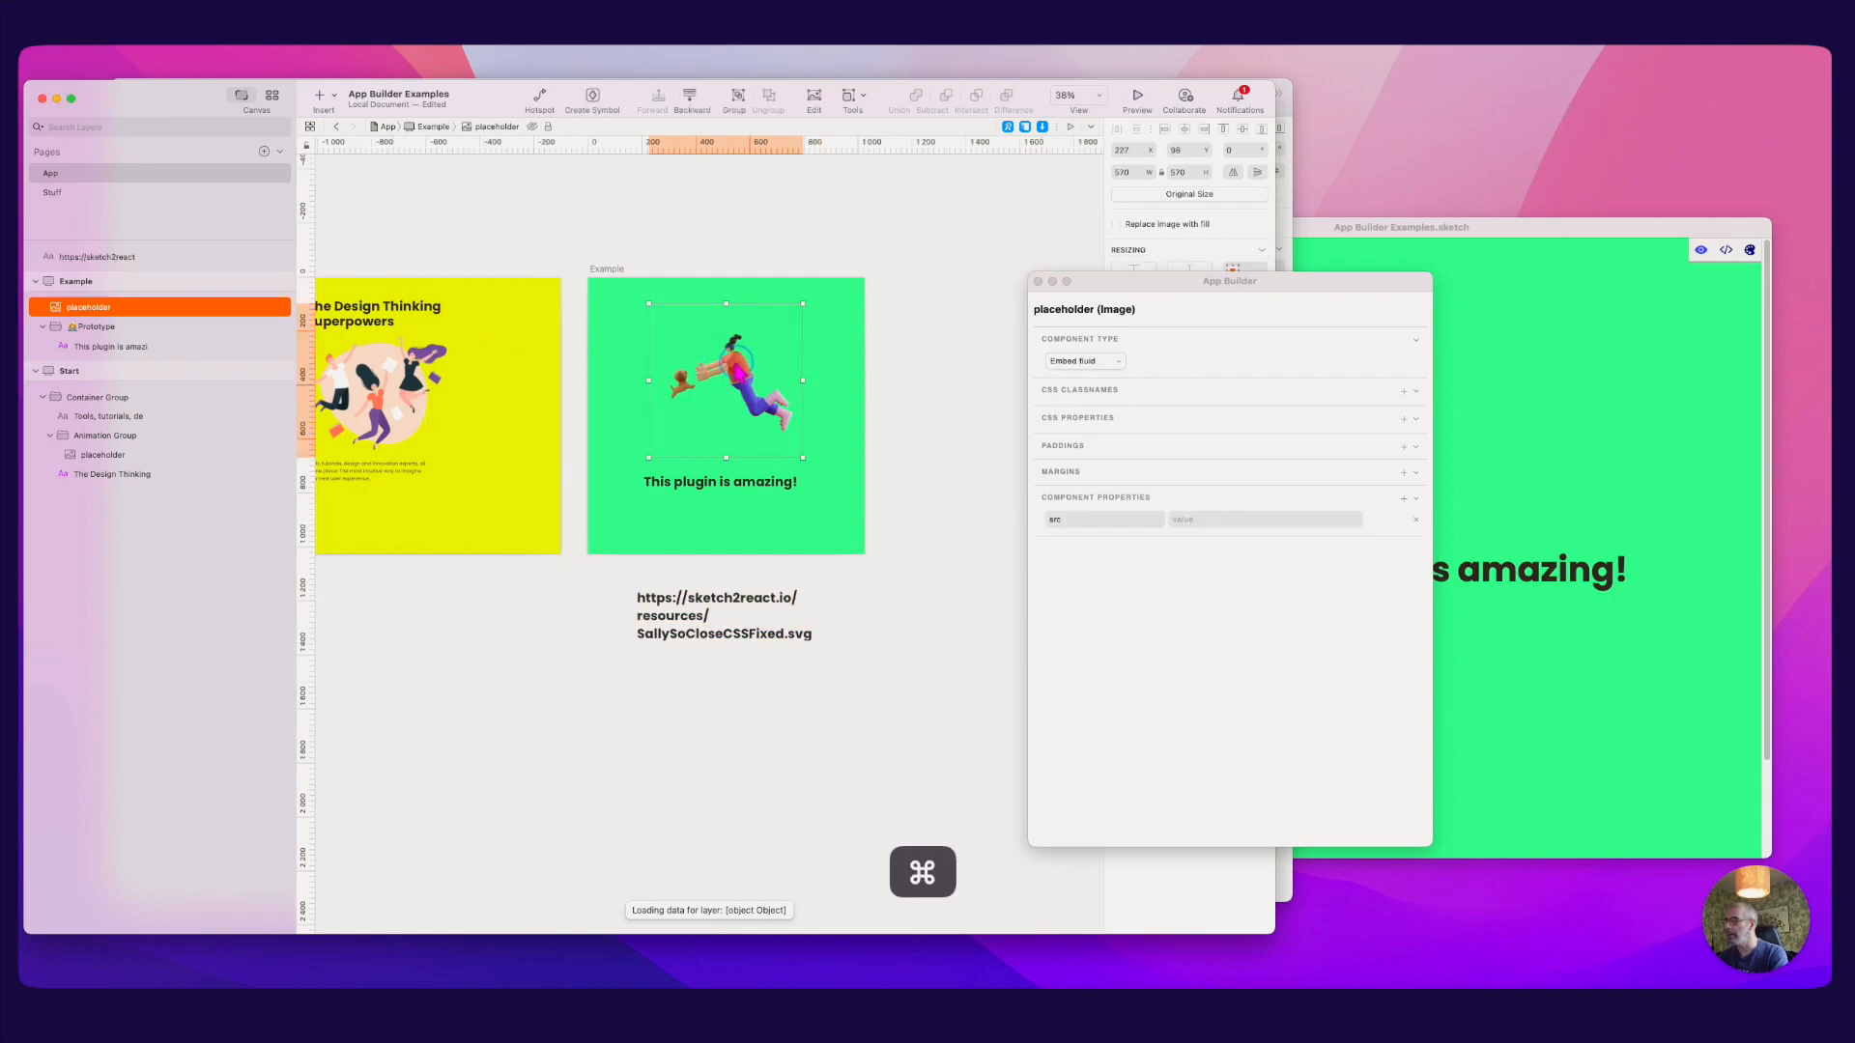
{"action": "left_click", "coordinate": [1210, 519]}
{"action": "key", "text": "super+v"}
{"action": "left_click", "coordinate": [1334, 584]}
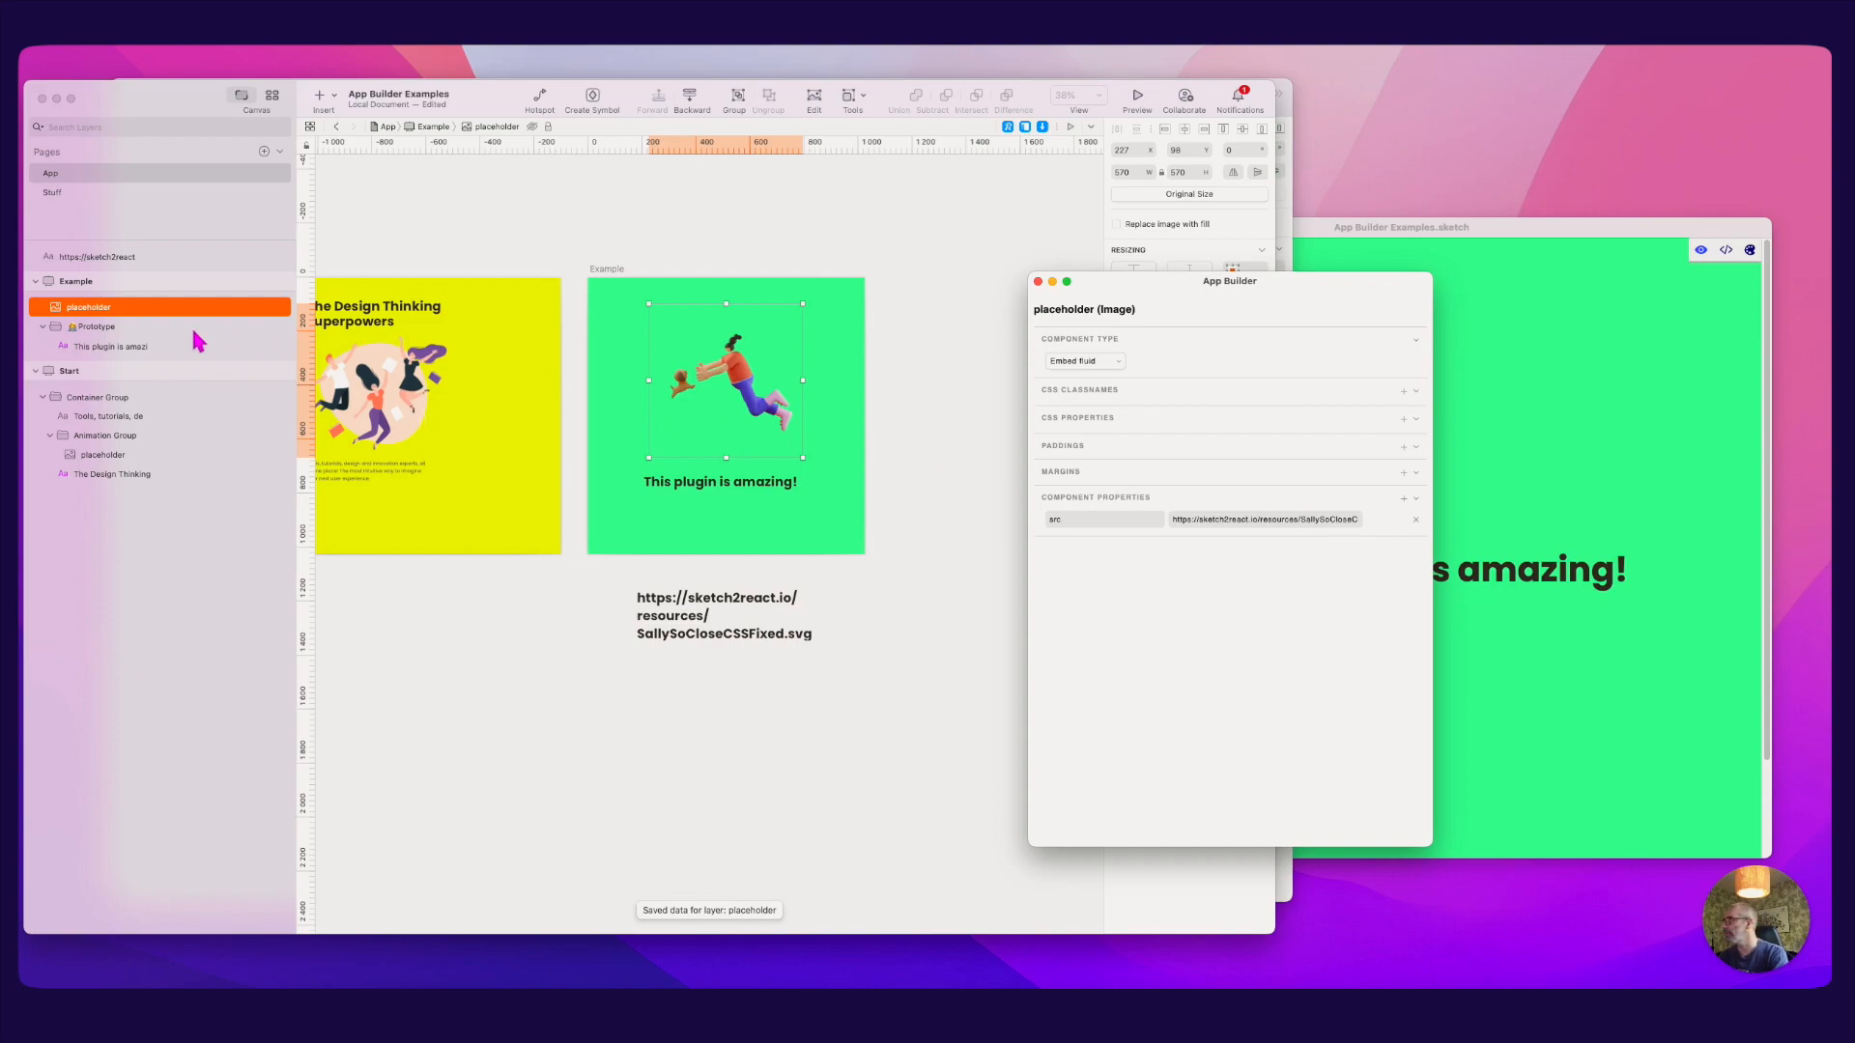
Step: Save the document and check the embedded illustration in the Example artboard's rendered preview
{"action": "left_click", "coordinate": [902, 372]}
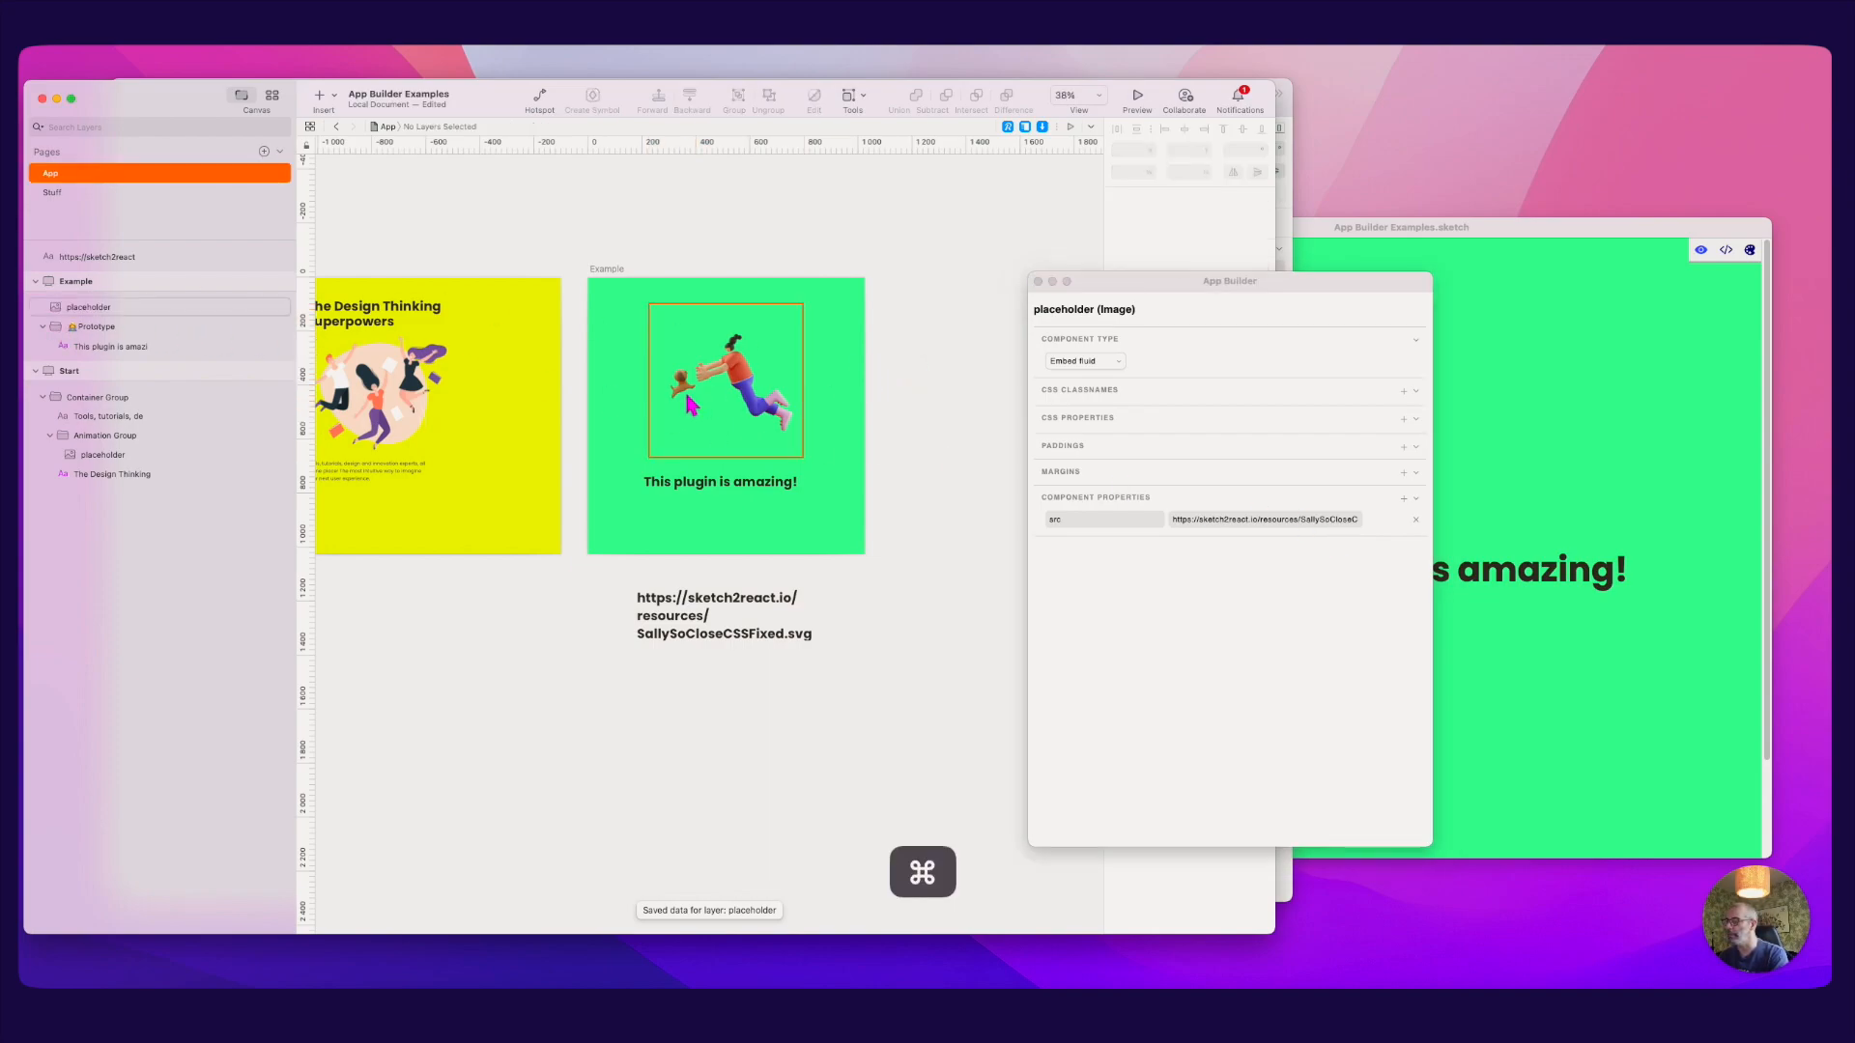
{"action": "key", "text": "super+s"}
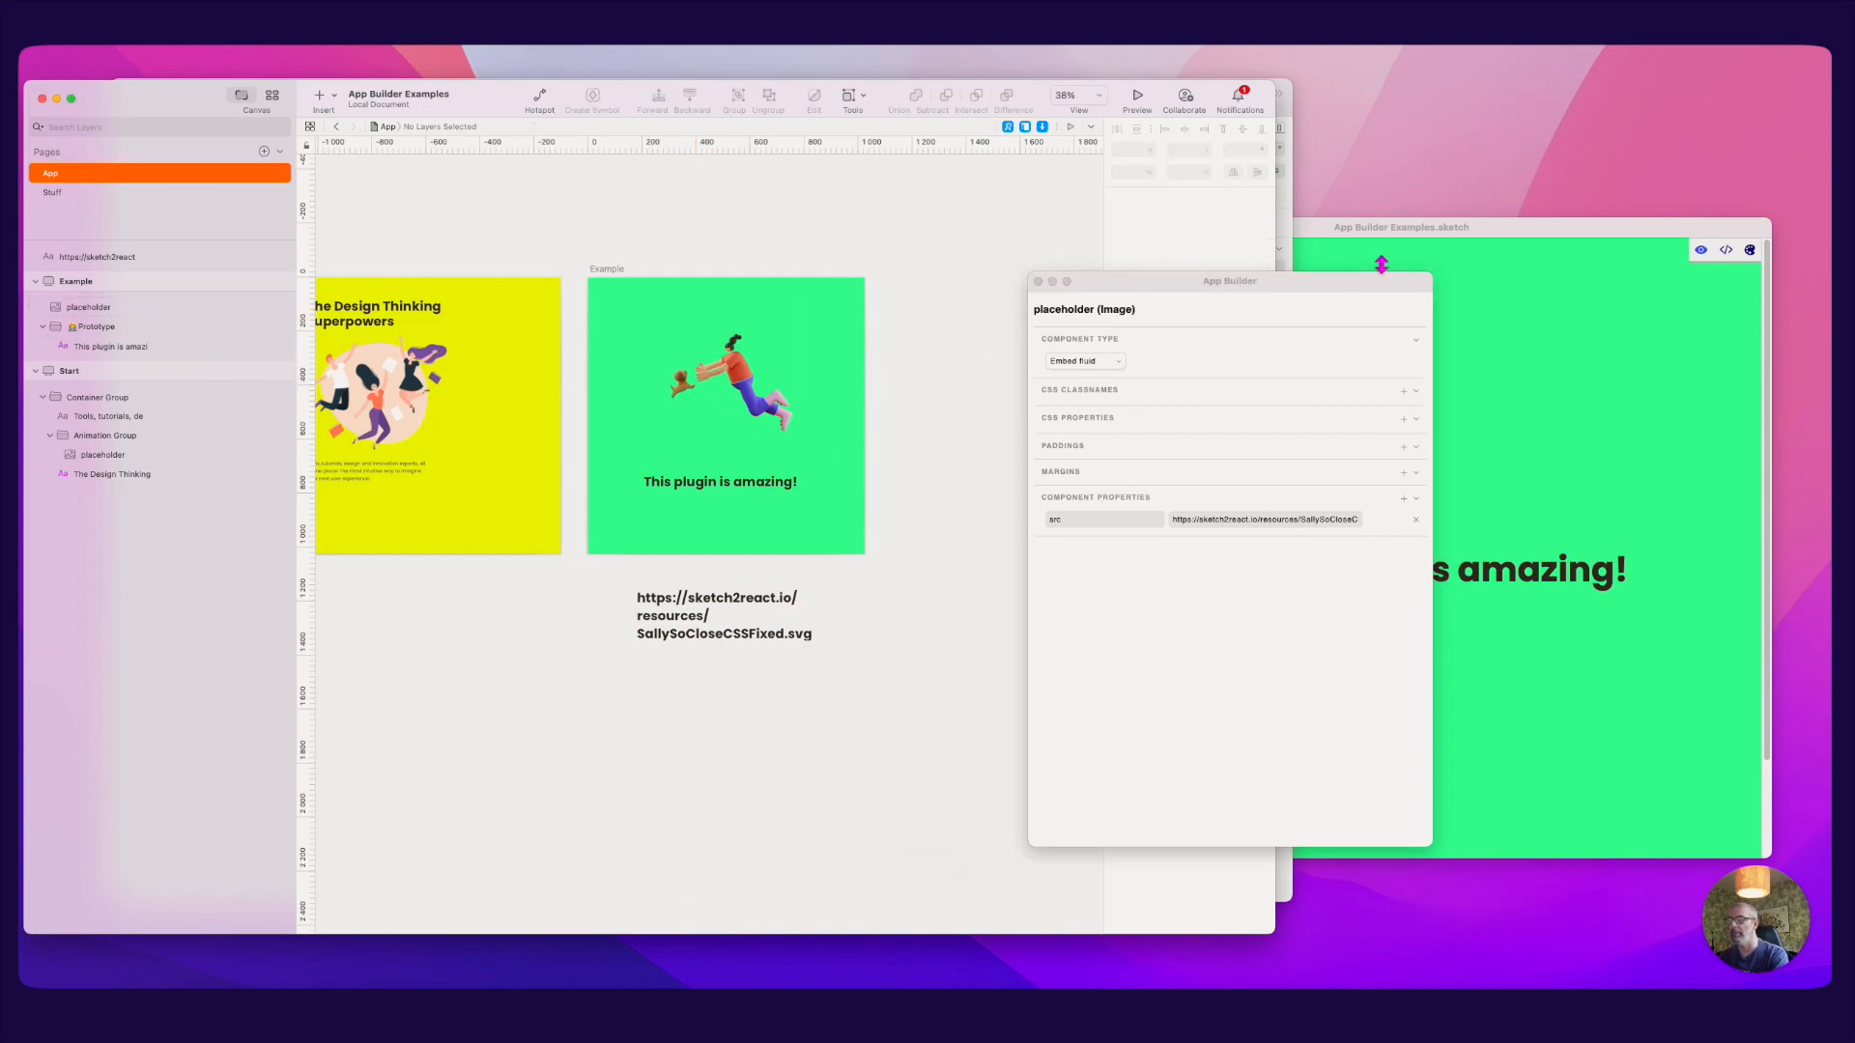
{"action": "left_click", "coordinate": [1398, 227]}
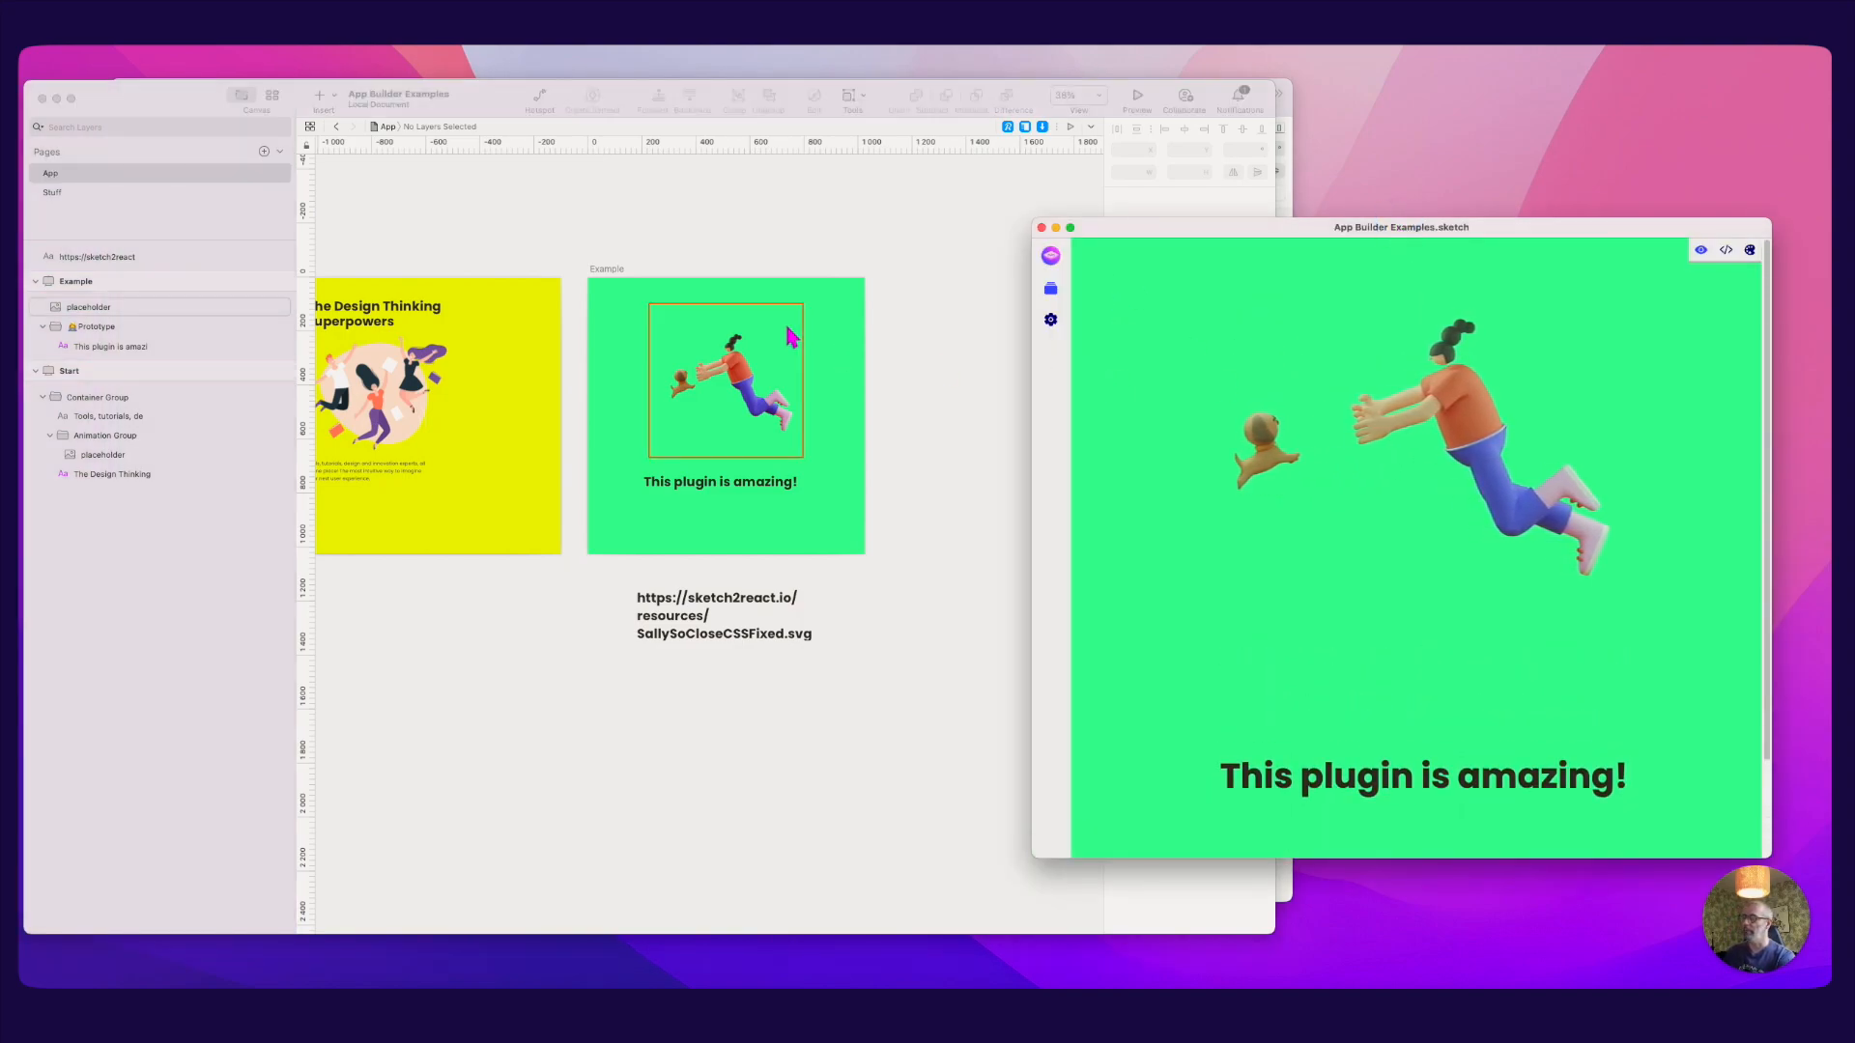
{"action": "left_click", "coordinate": [794, 227]}
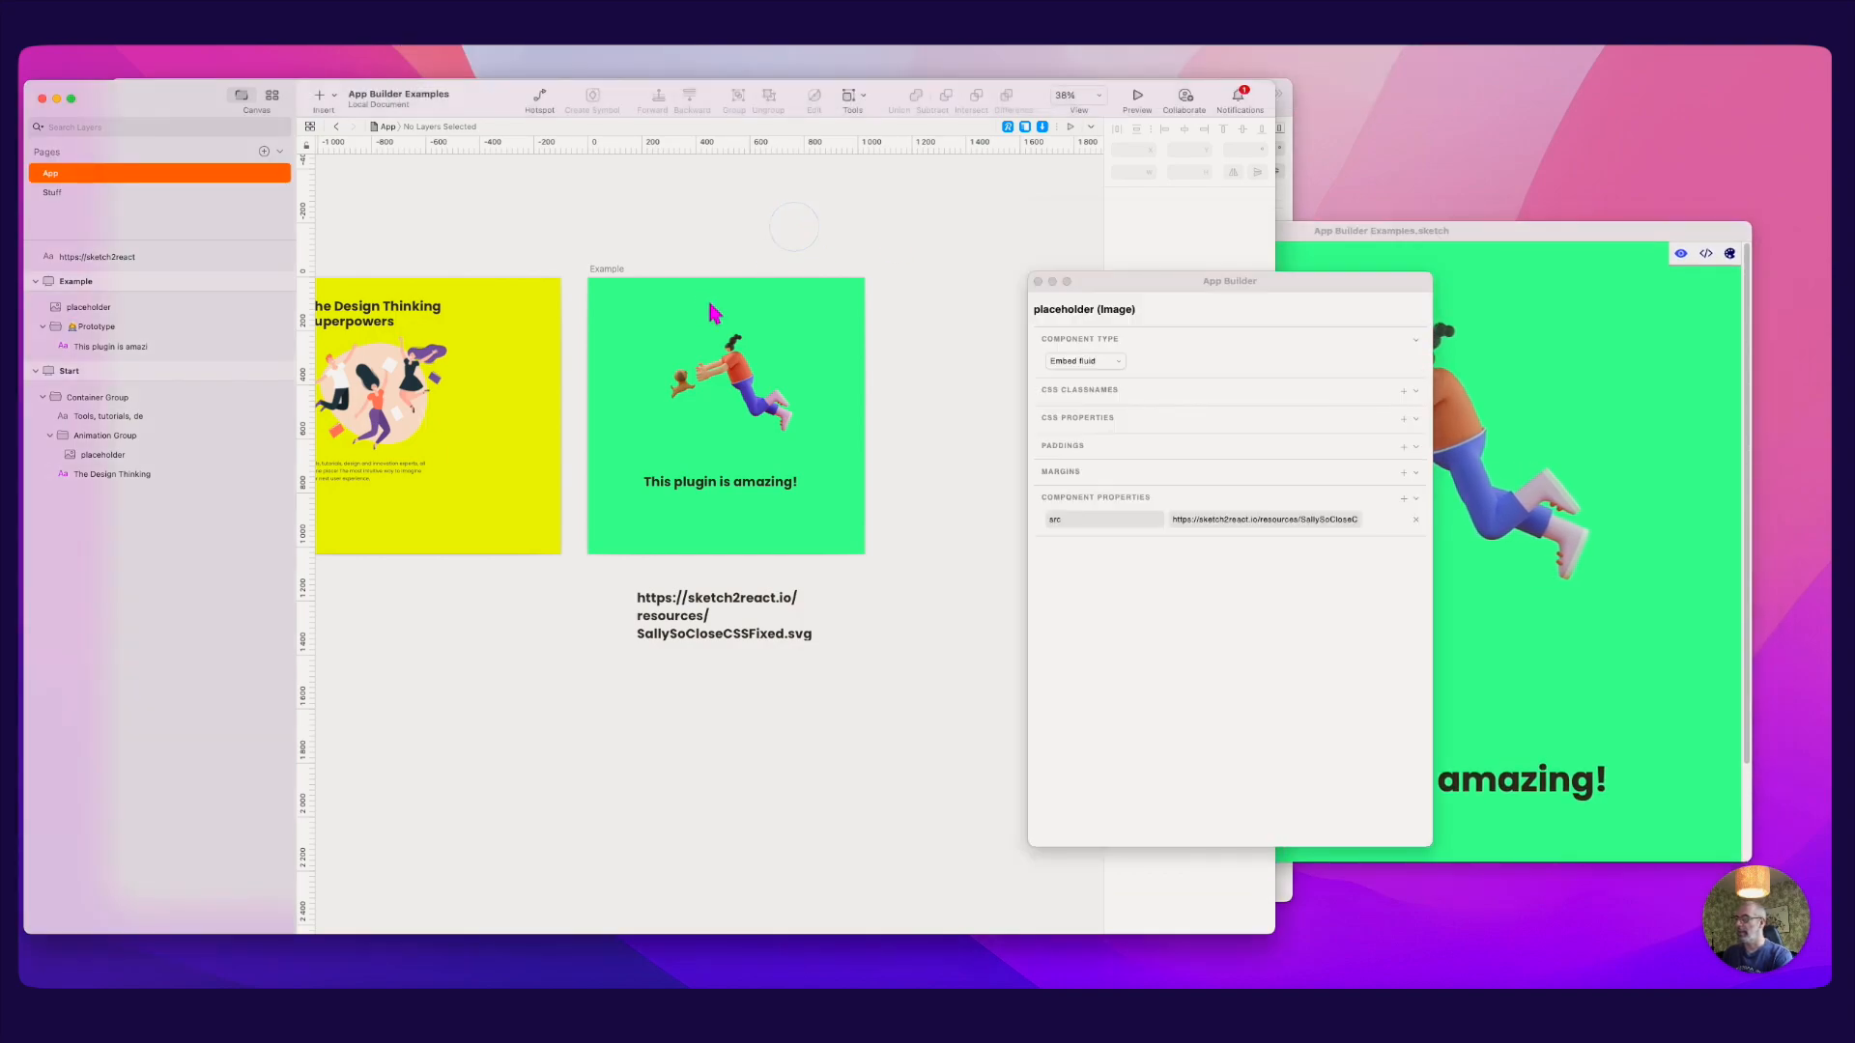
Step: Review the placeholder image's component settings alongside the rendered Example artboard, widening the preview window
{"action": "left_click", "coordinate": [131, 309]}
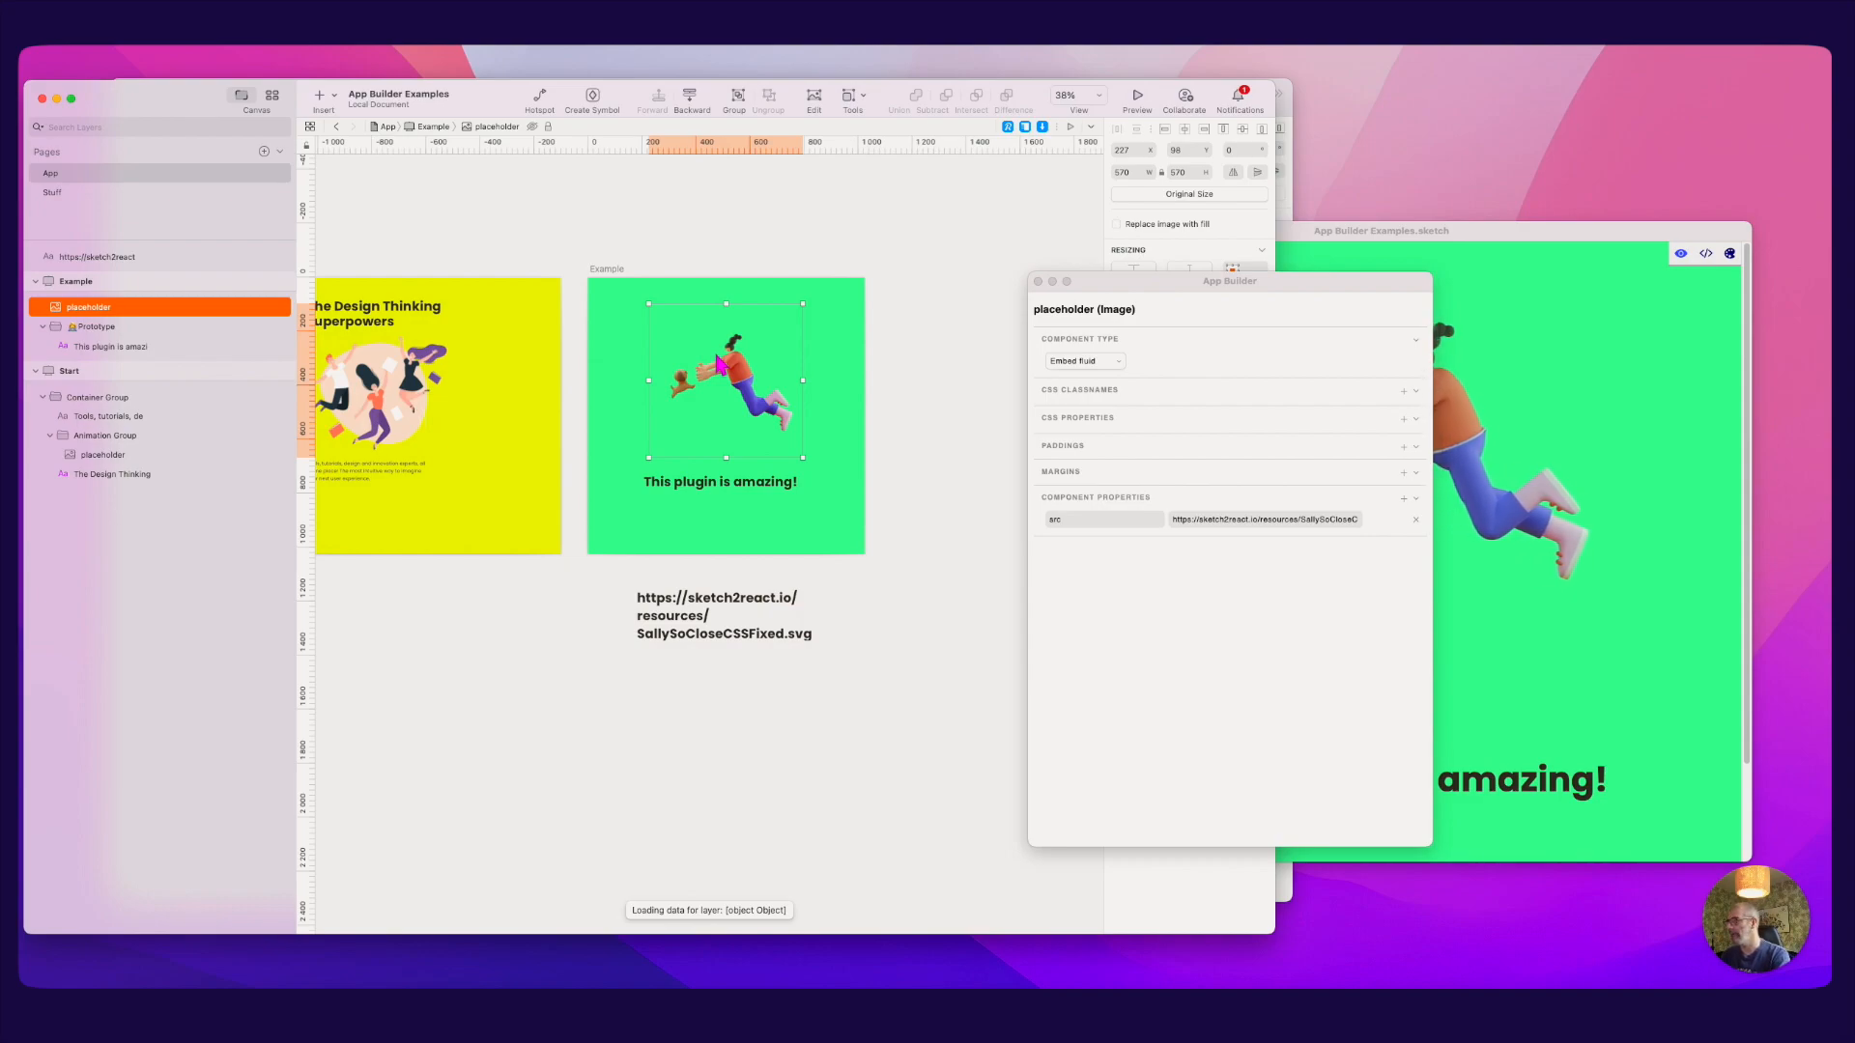
{"action": "left_click", "coordinate": [1470, 257]}
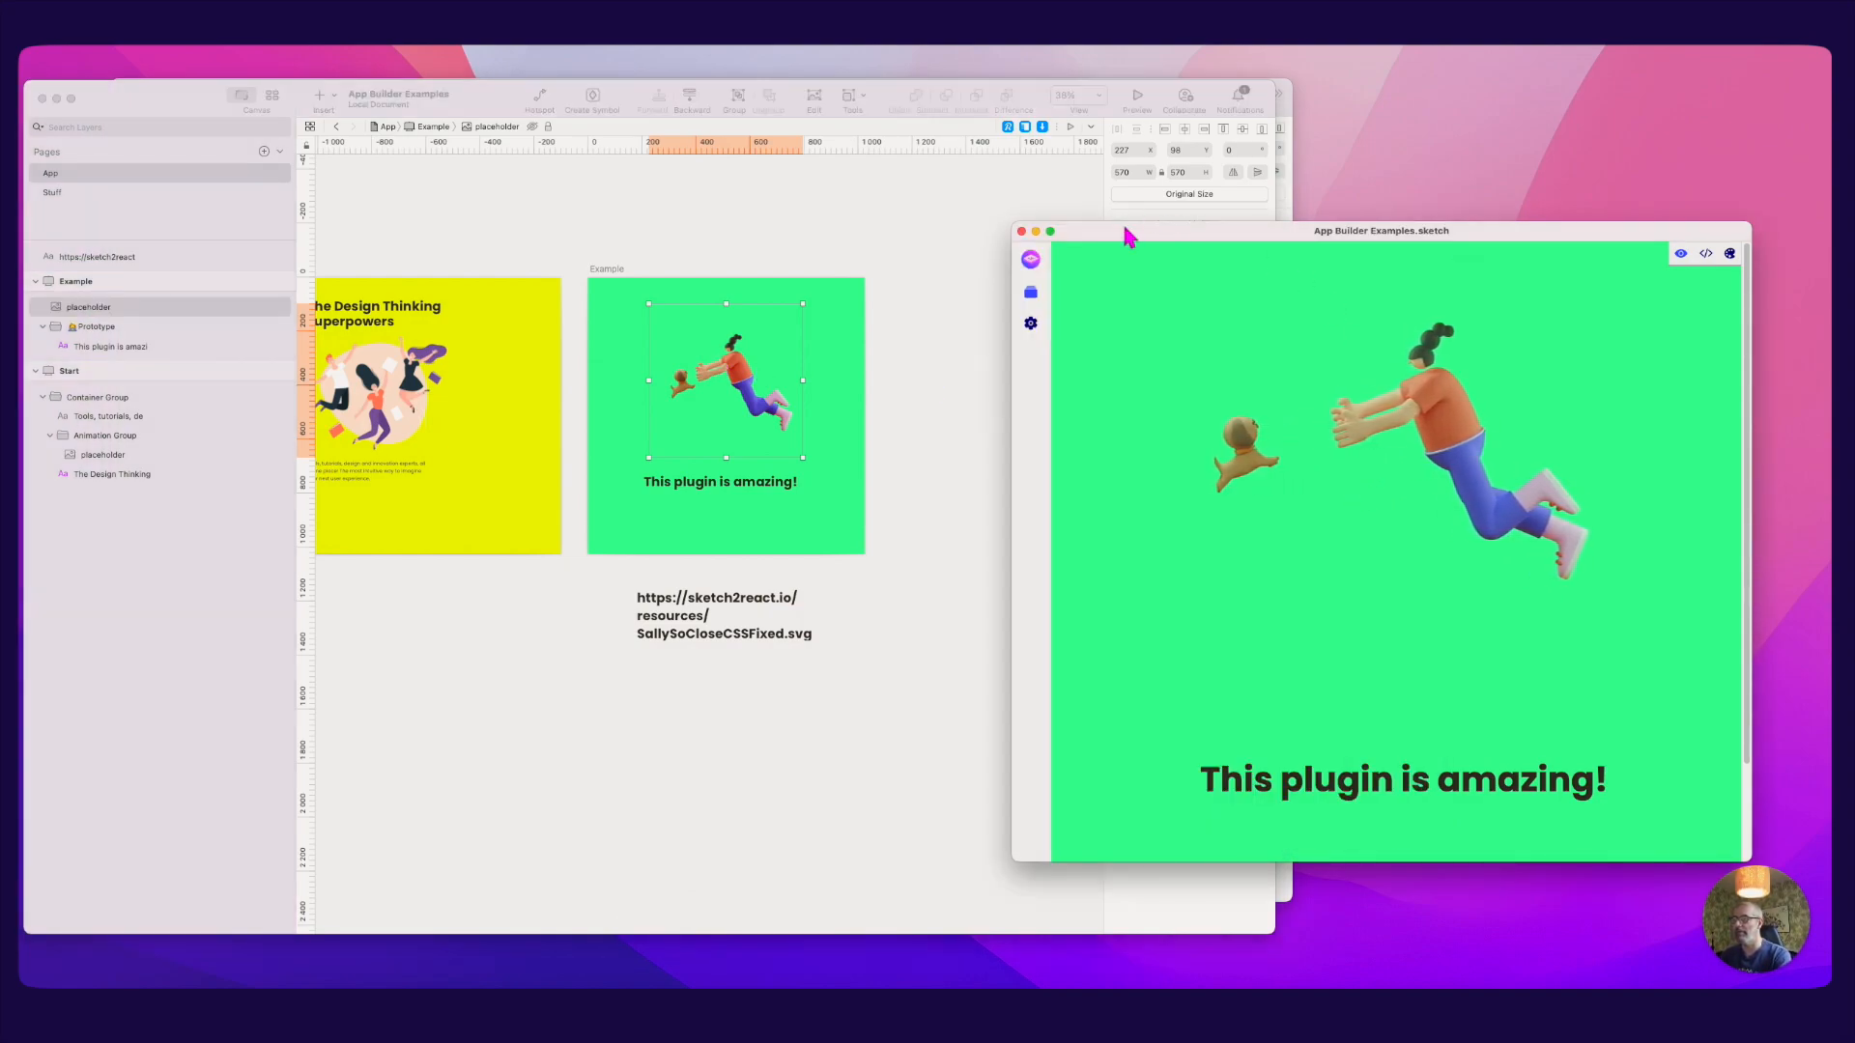
{"action": "left_click_drag", "start_coordinate": [1013, 223], "coordinate": [967, 223]}
{"action": "left_click", "coordinate": [850, 253]}
{"action": "left_click_drag", "start_coordinate": [1180, 286], "coordinate": [1058, 272]}
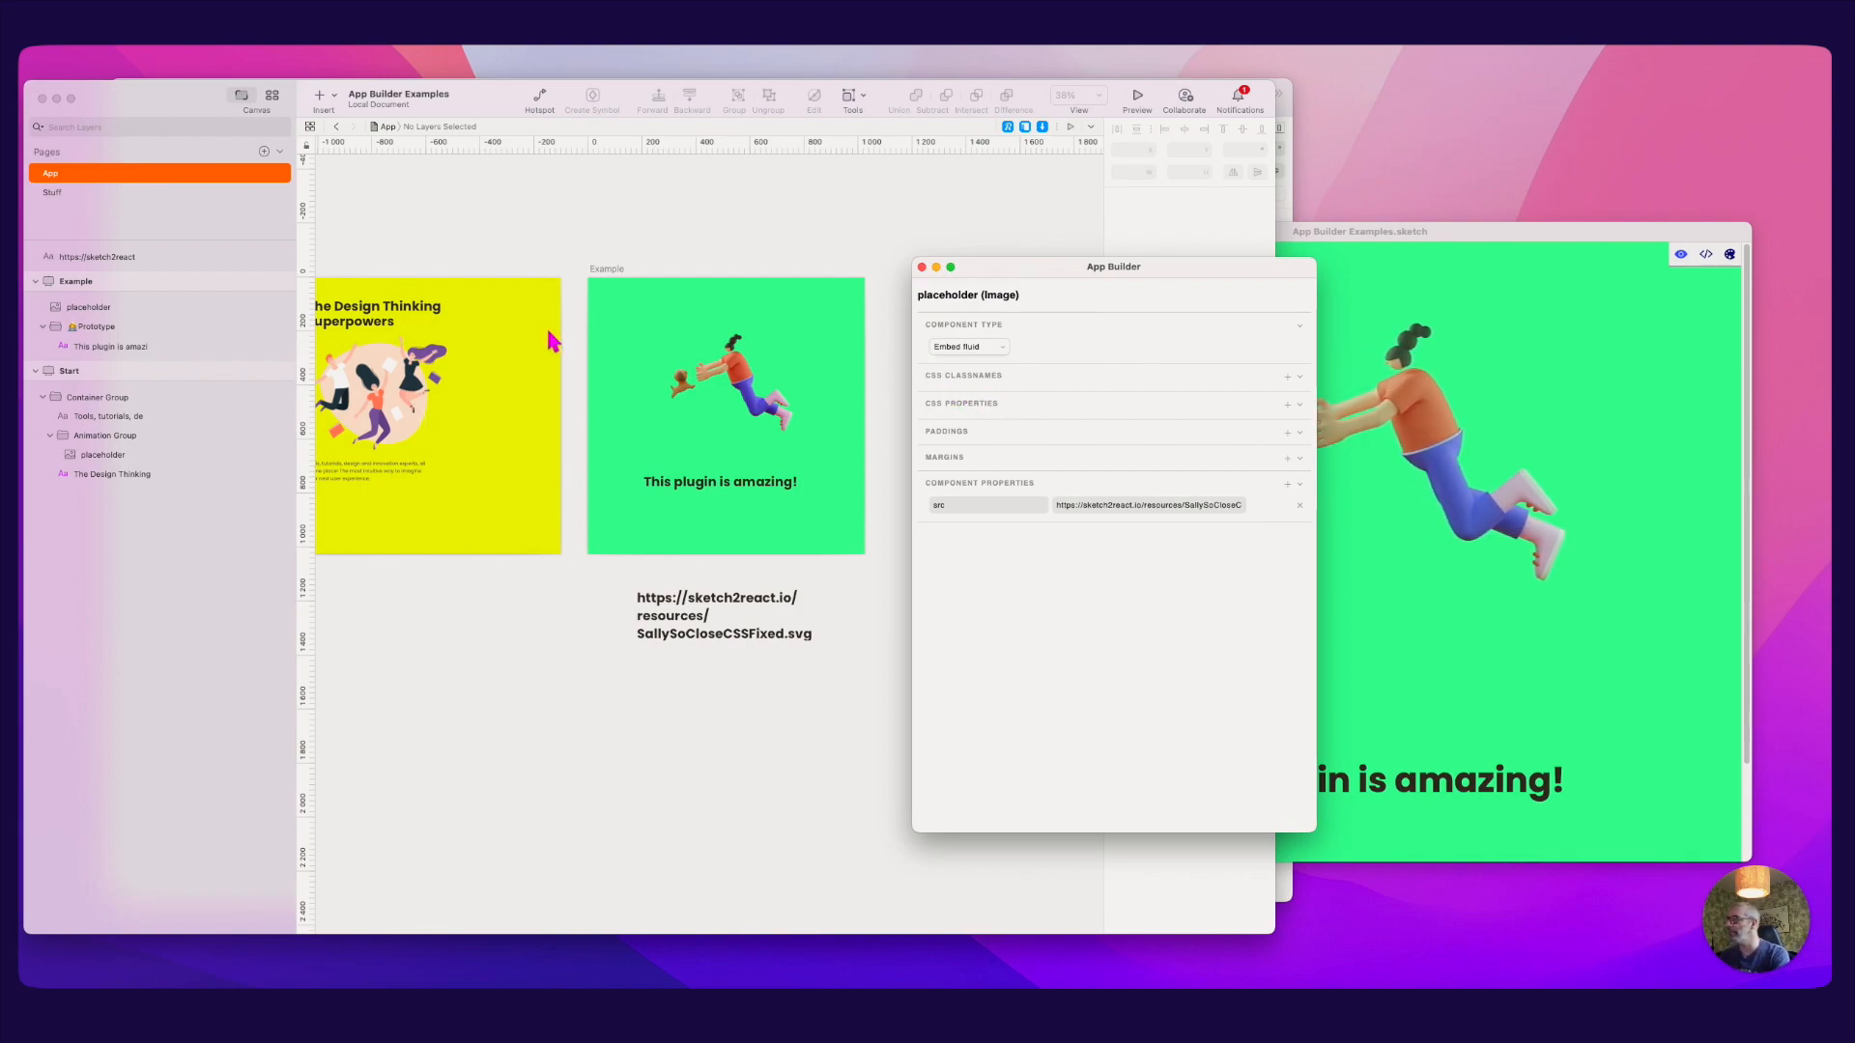
{"action": "left_click", "coordinate": [165, 307]}
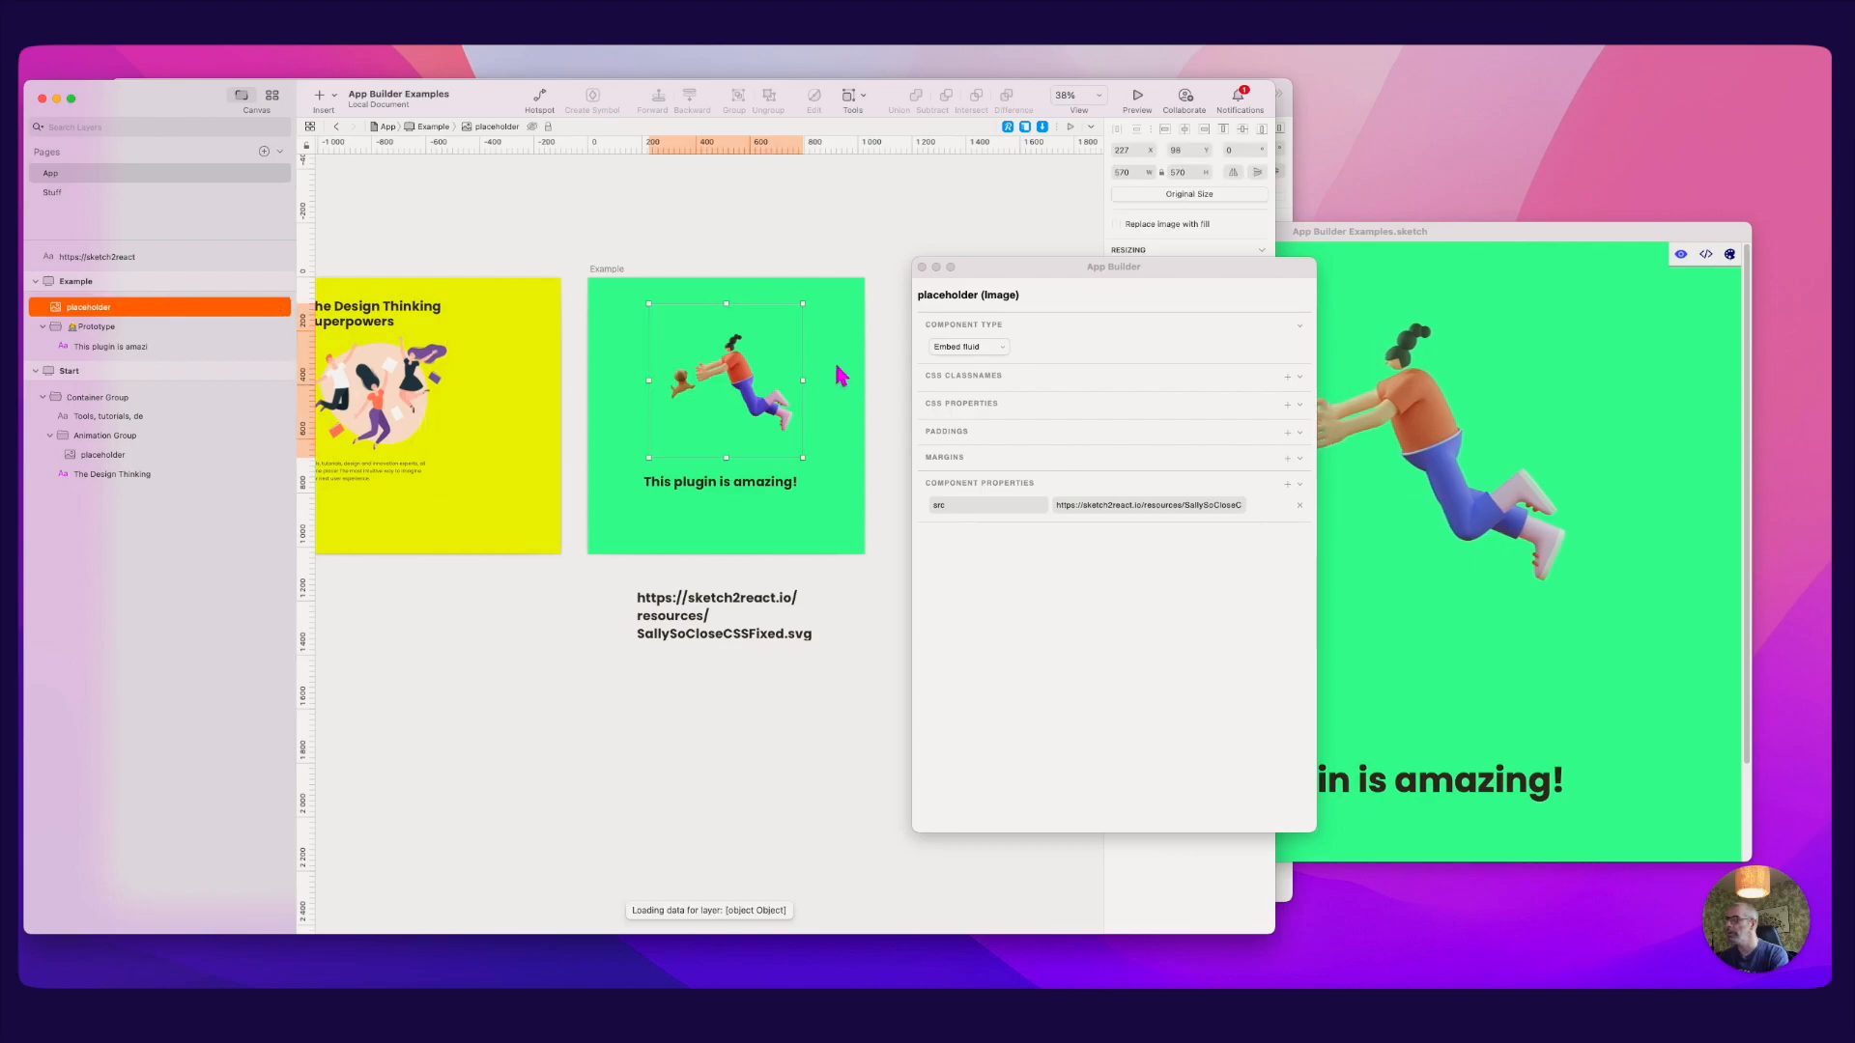
{"action": "left_click_drag", "start_coordinate": [1125, 285], "coordinate": [1119, 294]}
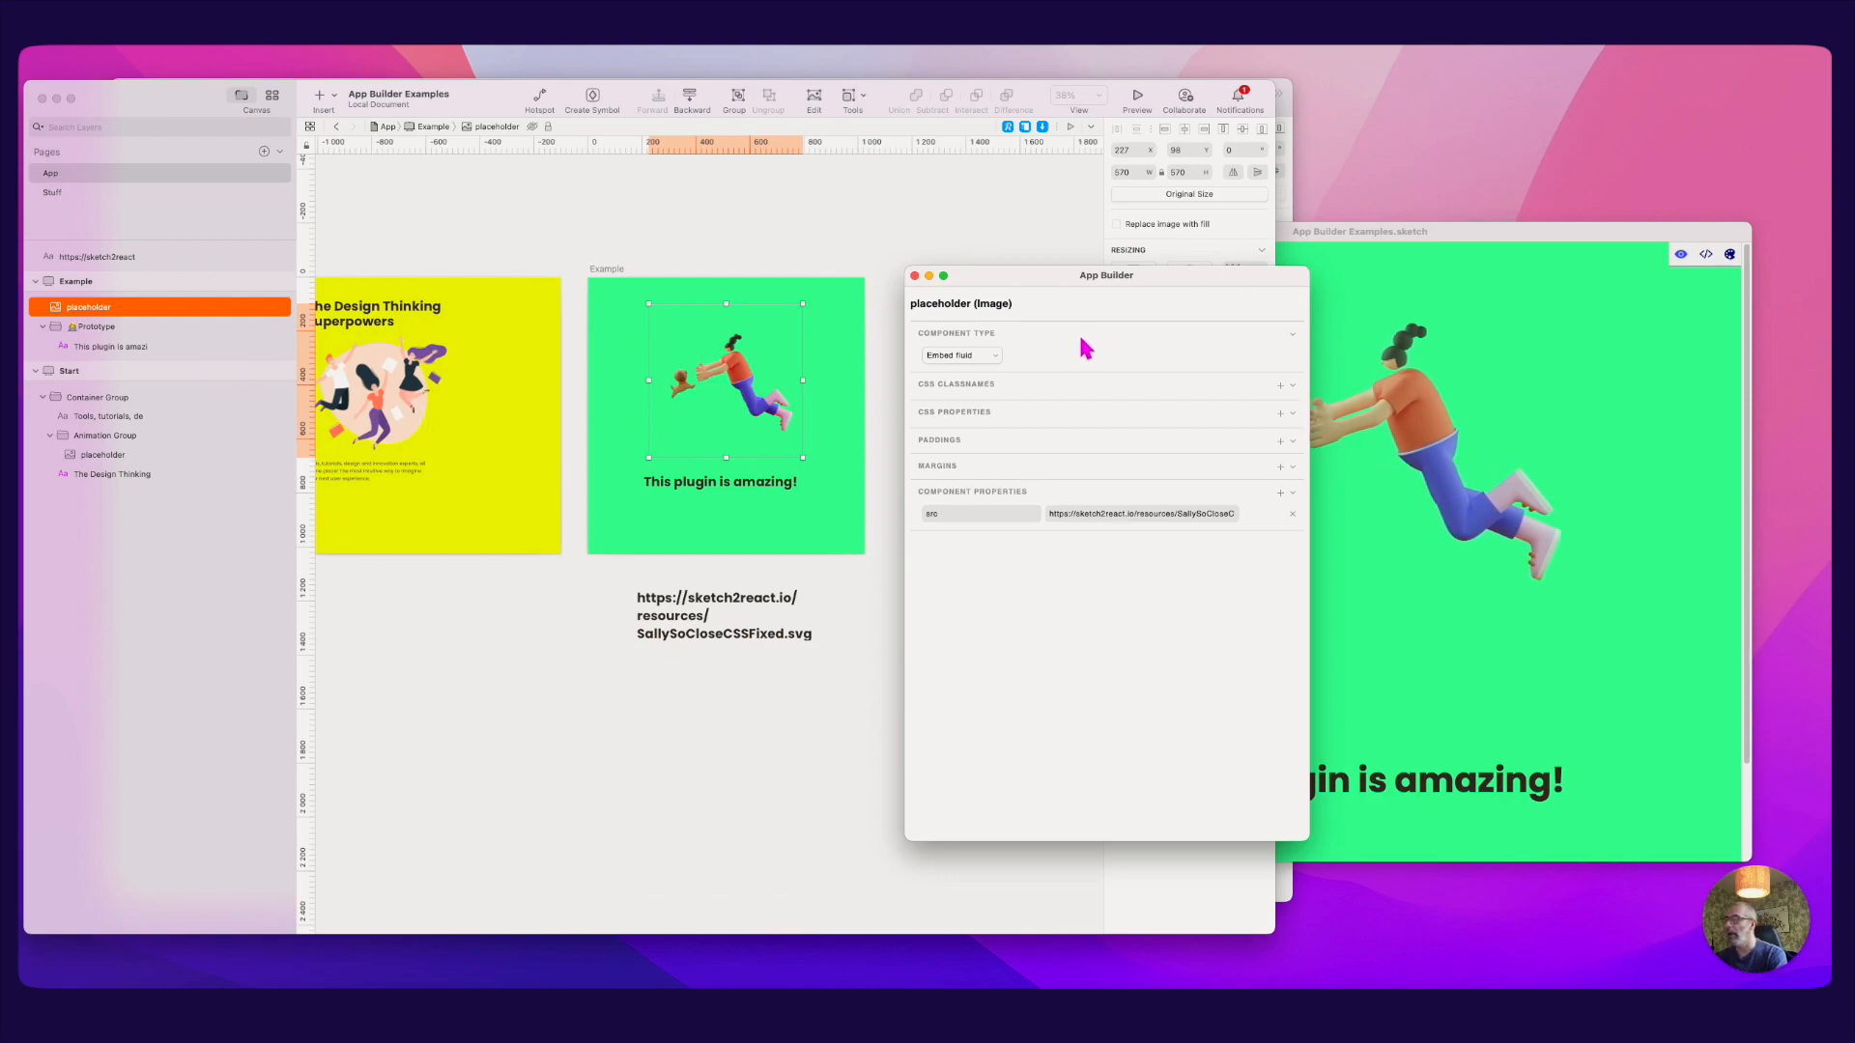
Step: Save the document and show the Start artboard in the rendered preview
{"action": "left_click", "coordinate": [691, 256]}
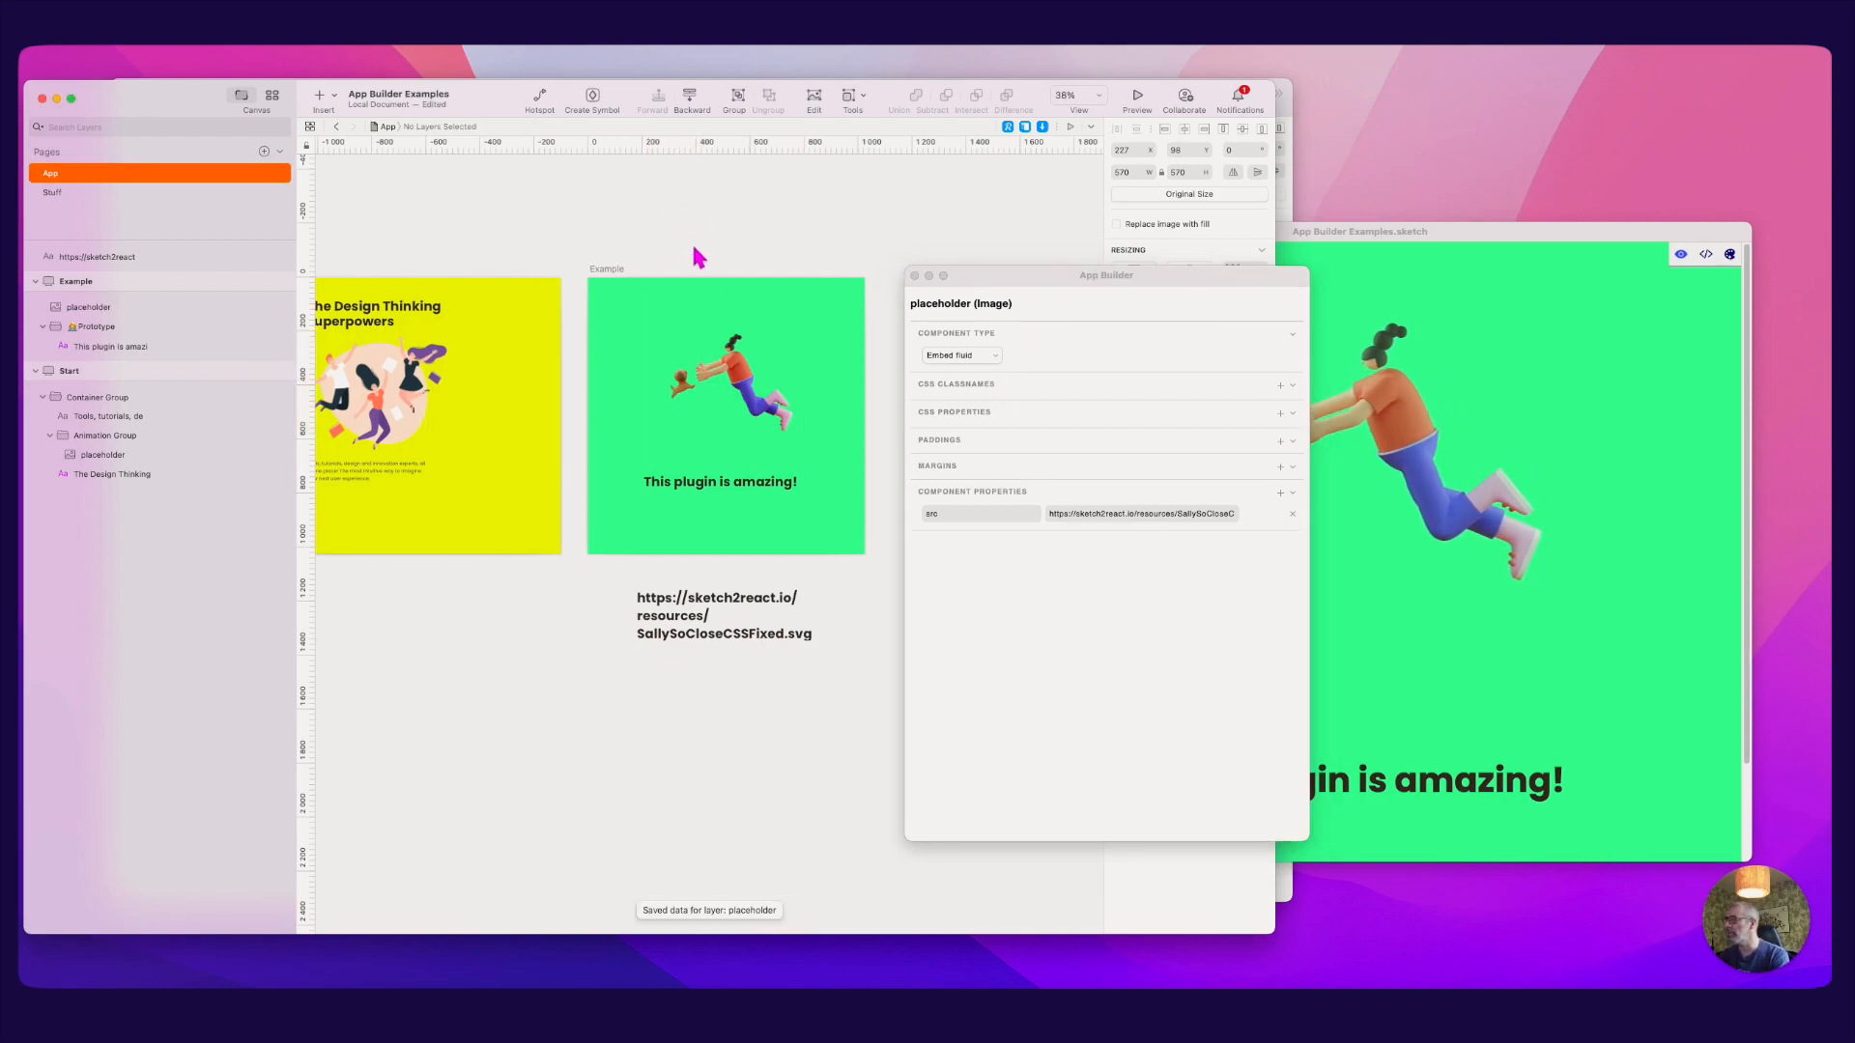
{"action": "key", "text": "super+s"}
{"action": "left_click", "coordinate": [1293, 272]}
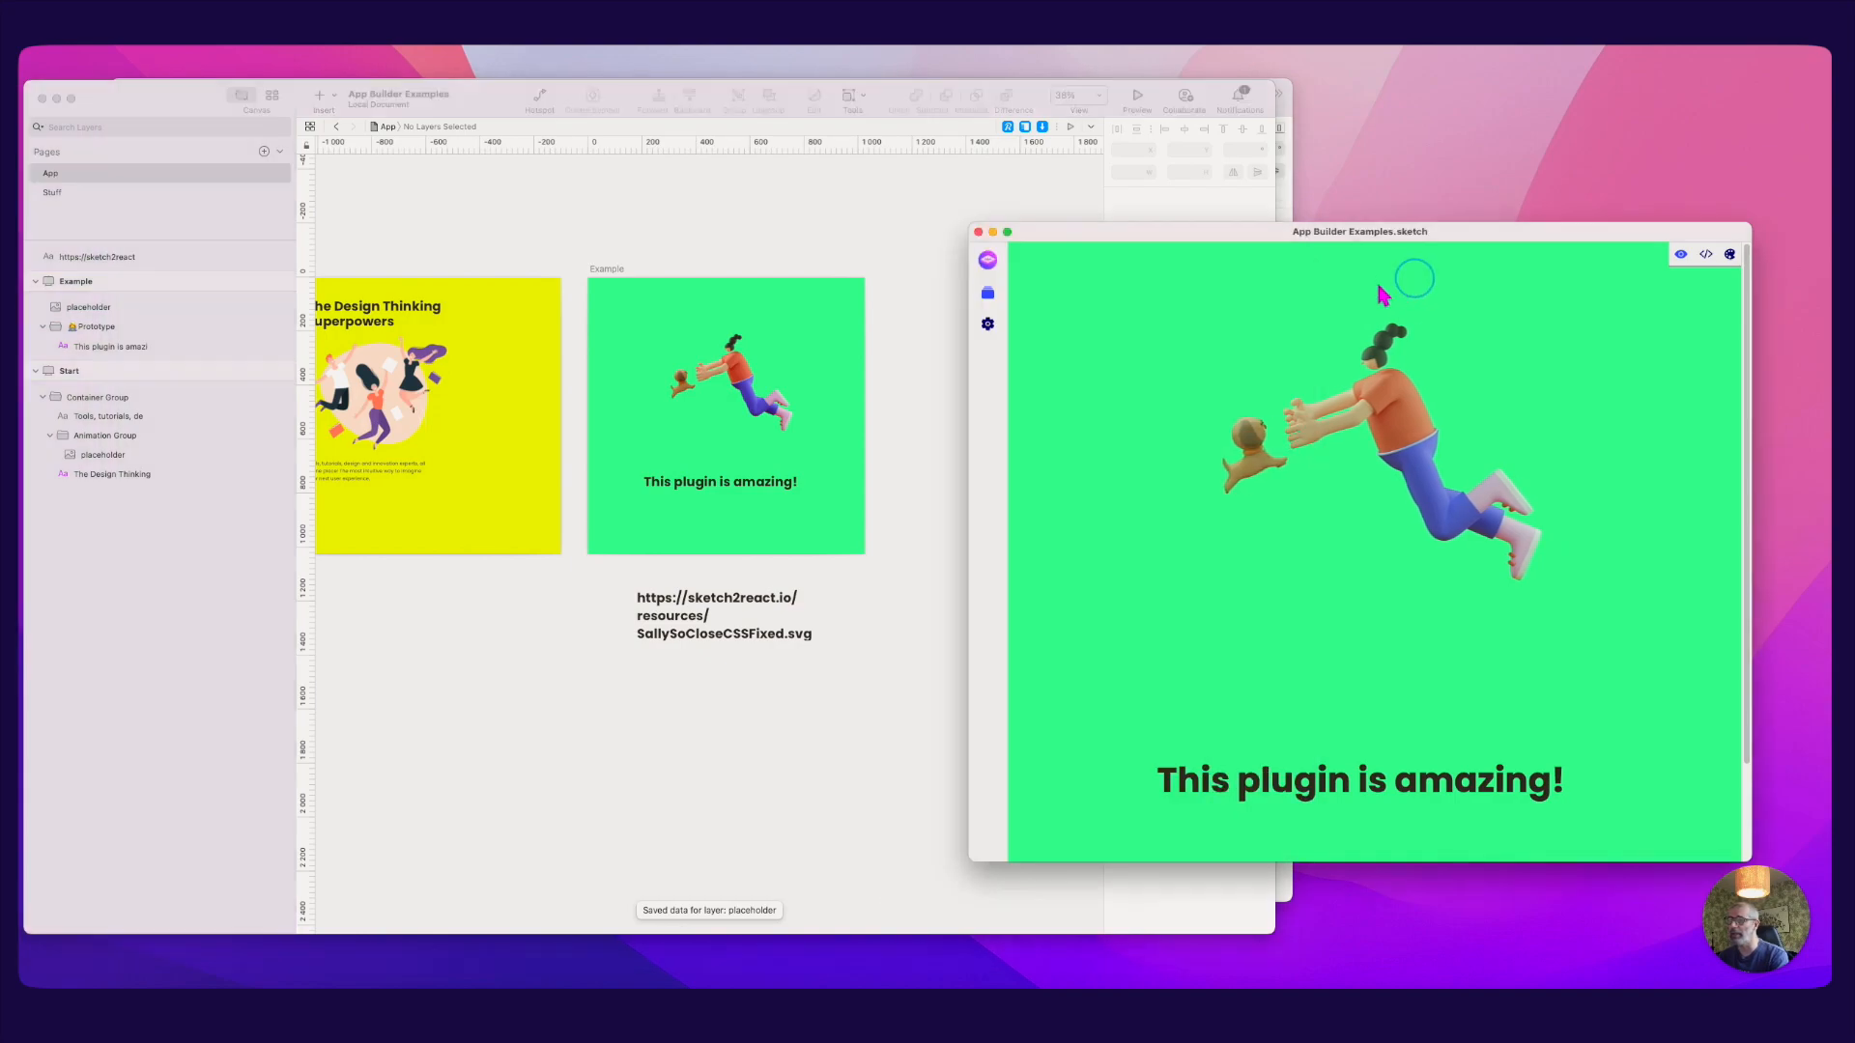
{"action": "left_click", "coordinate": [987, 297]}
{"action": "left_click", "coordinate": [1042, 294]}
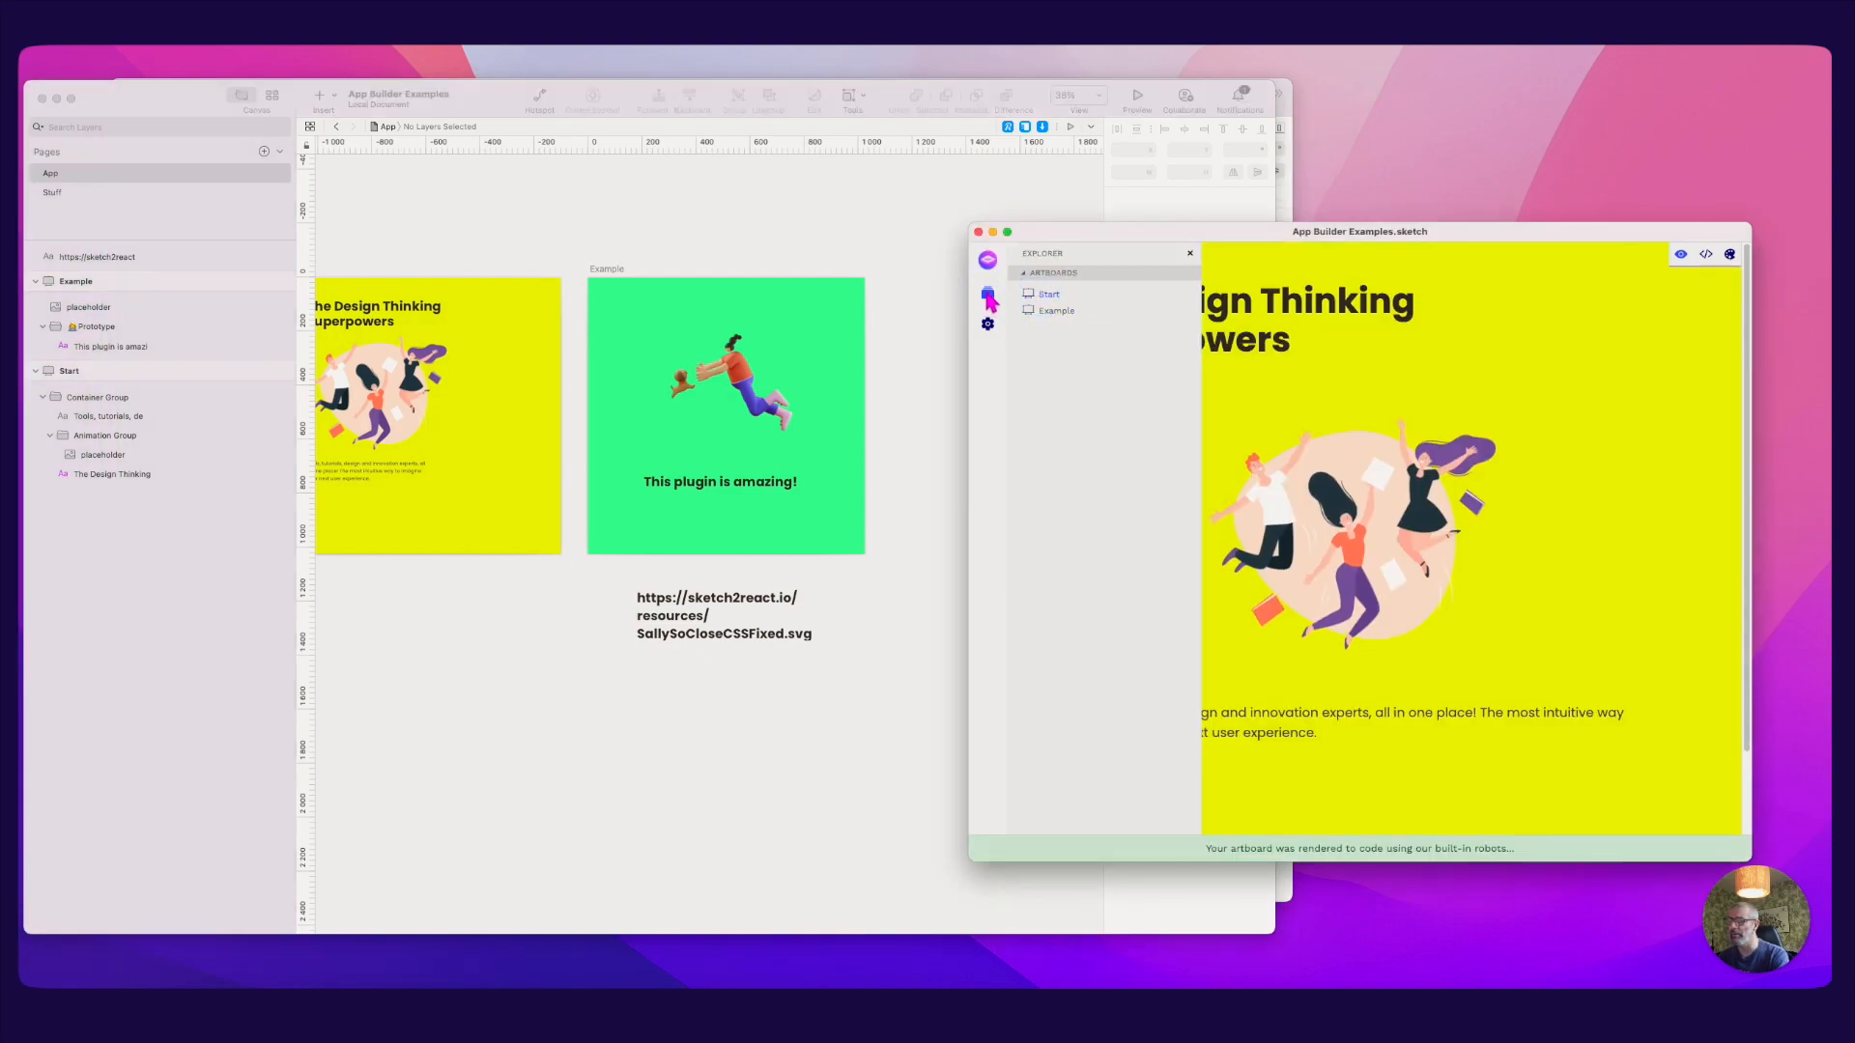
{"action": "left_click", "coordinate": [987, 296]}
Step: Switch to the Website Prototype with Marcode document and copy the {externalasset.css} Animate CSS text layer below the design tools section
{"action": "left_click", "coordinate": [541, 253]}
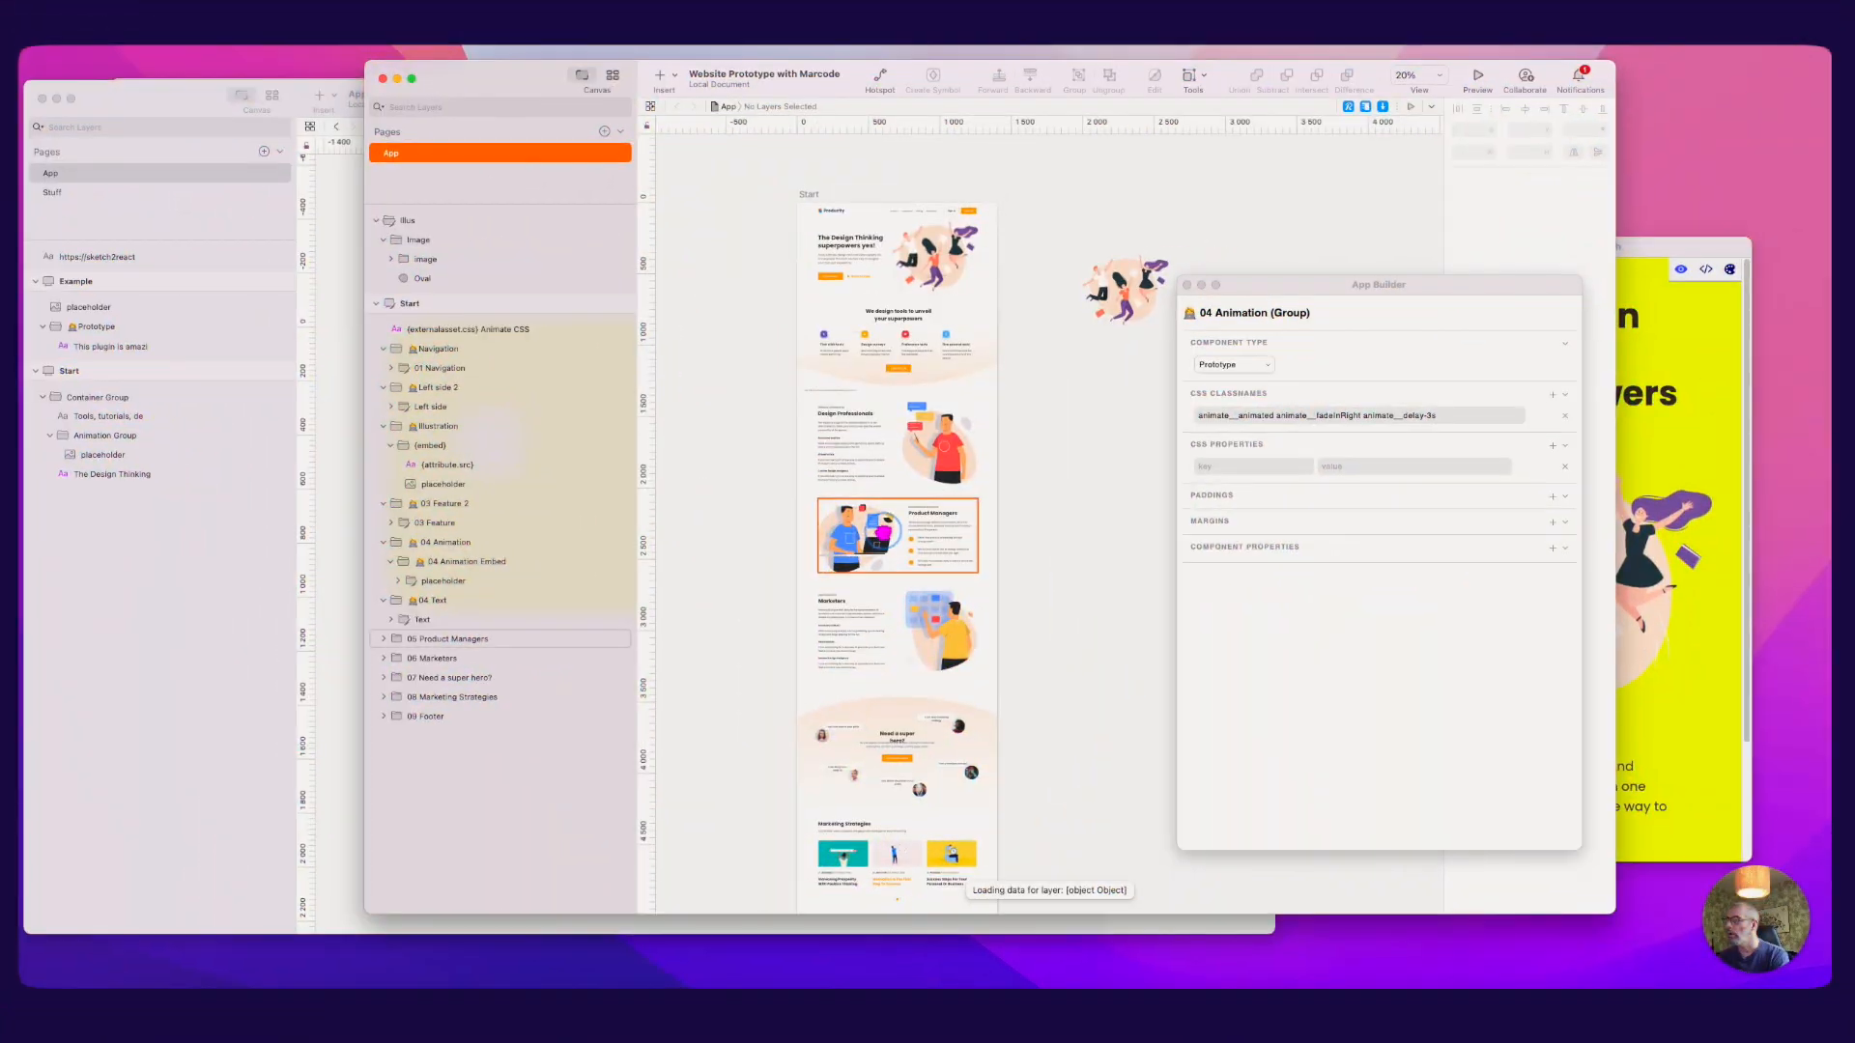
{"action": "left_click_drag", "start_coordinate": [753, 177], "coordinate": [1076, 579]}
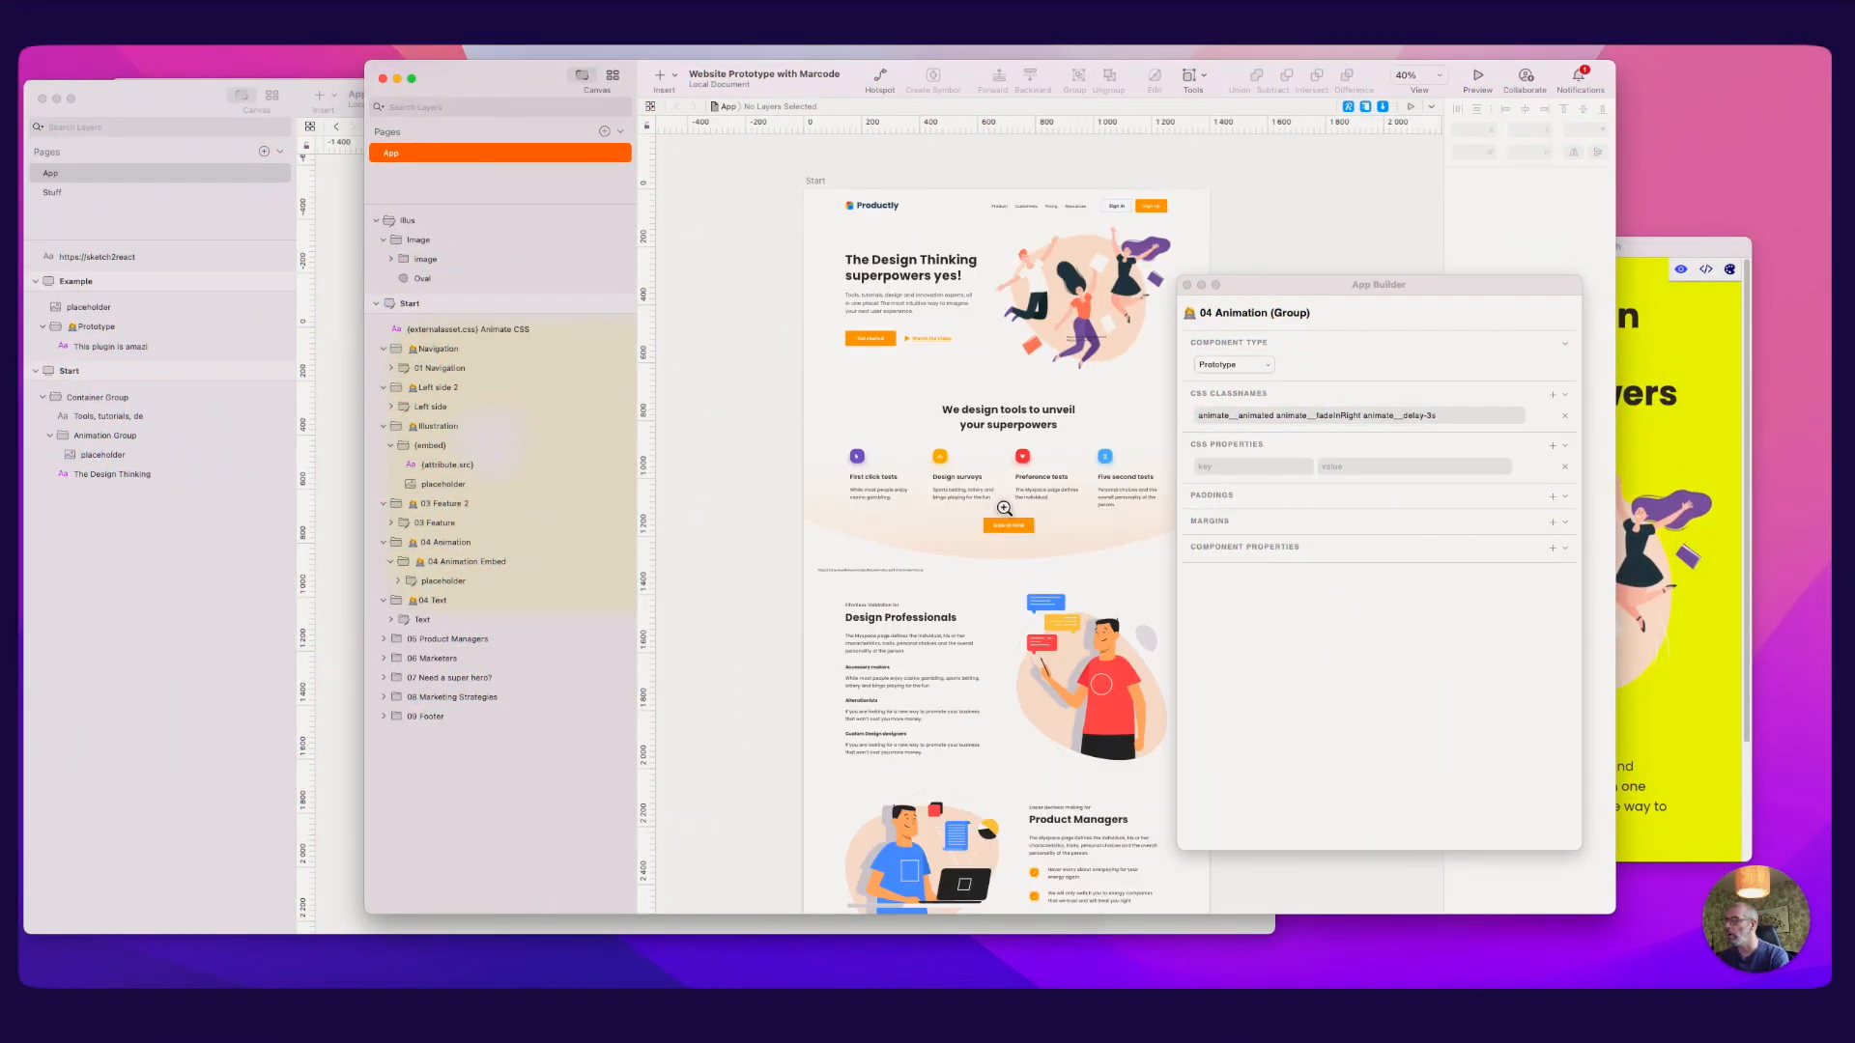
{"action": "scroll", "coordinate": [886, 568], "scroll_direction": "up", "scroll_amount": 5}
{"action": "left_click", "coordinate": [866, 573]}
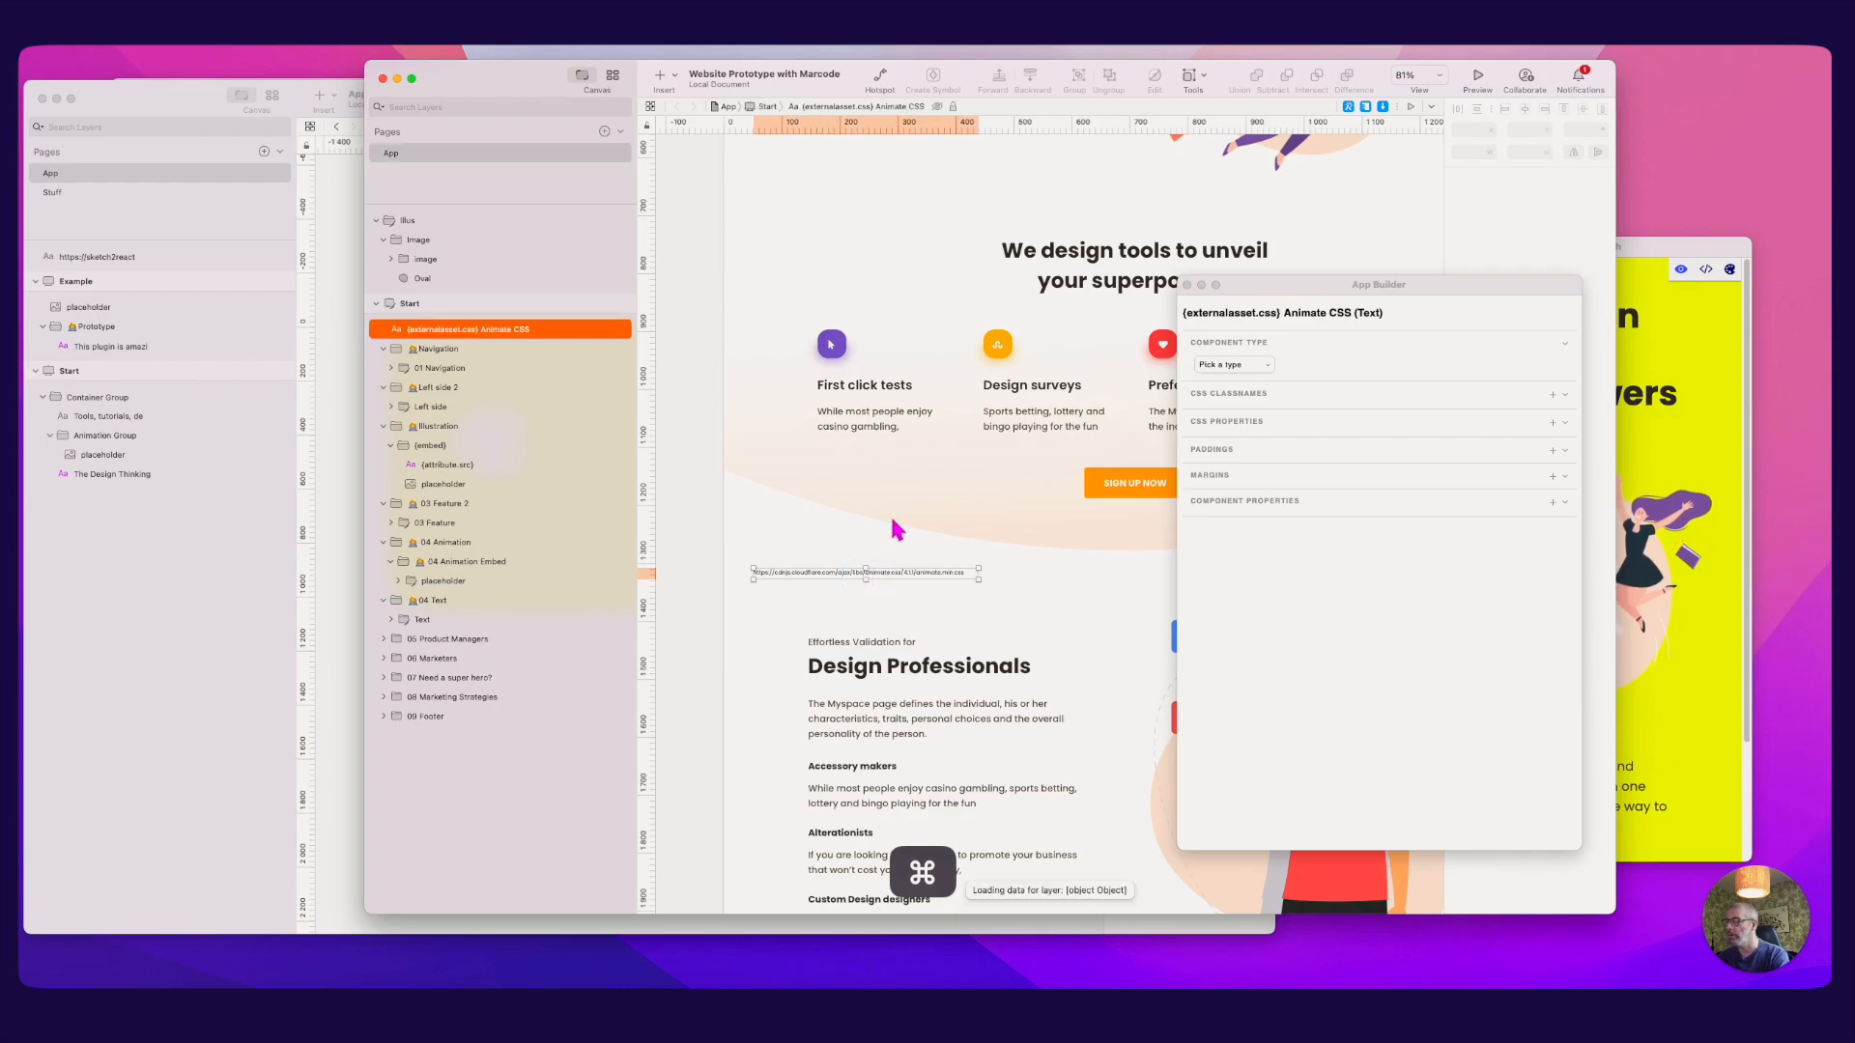
{"action": "key", "text": "super+c"}
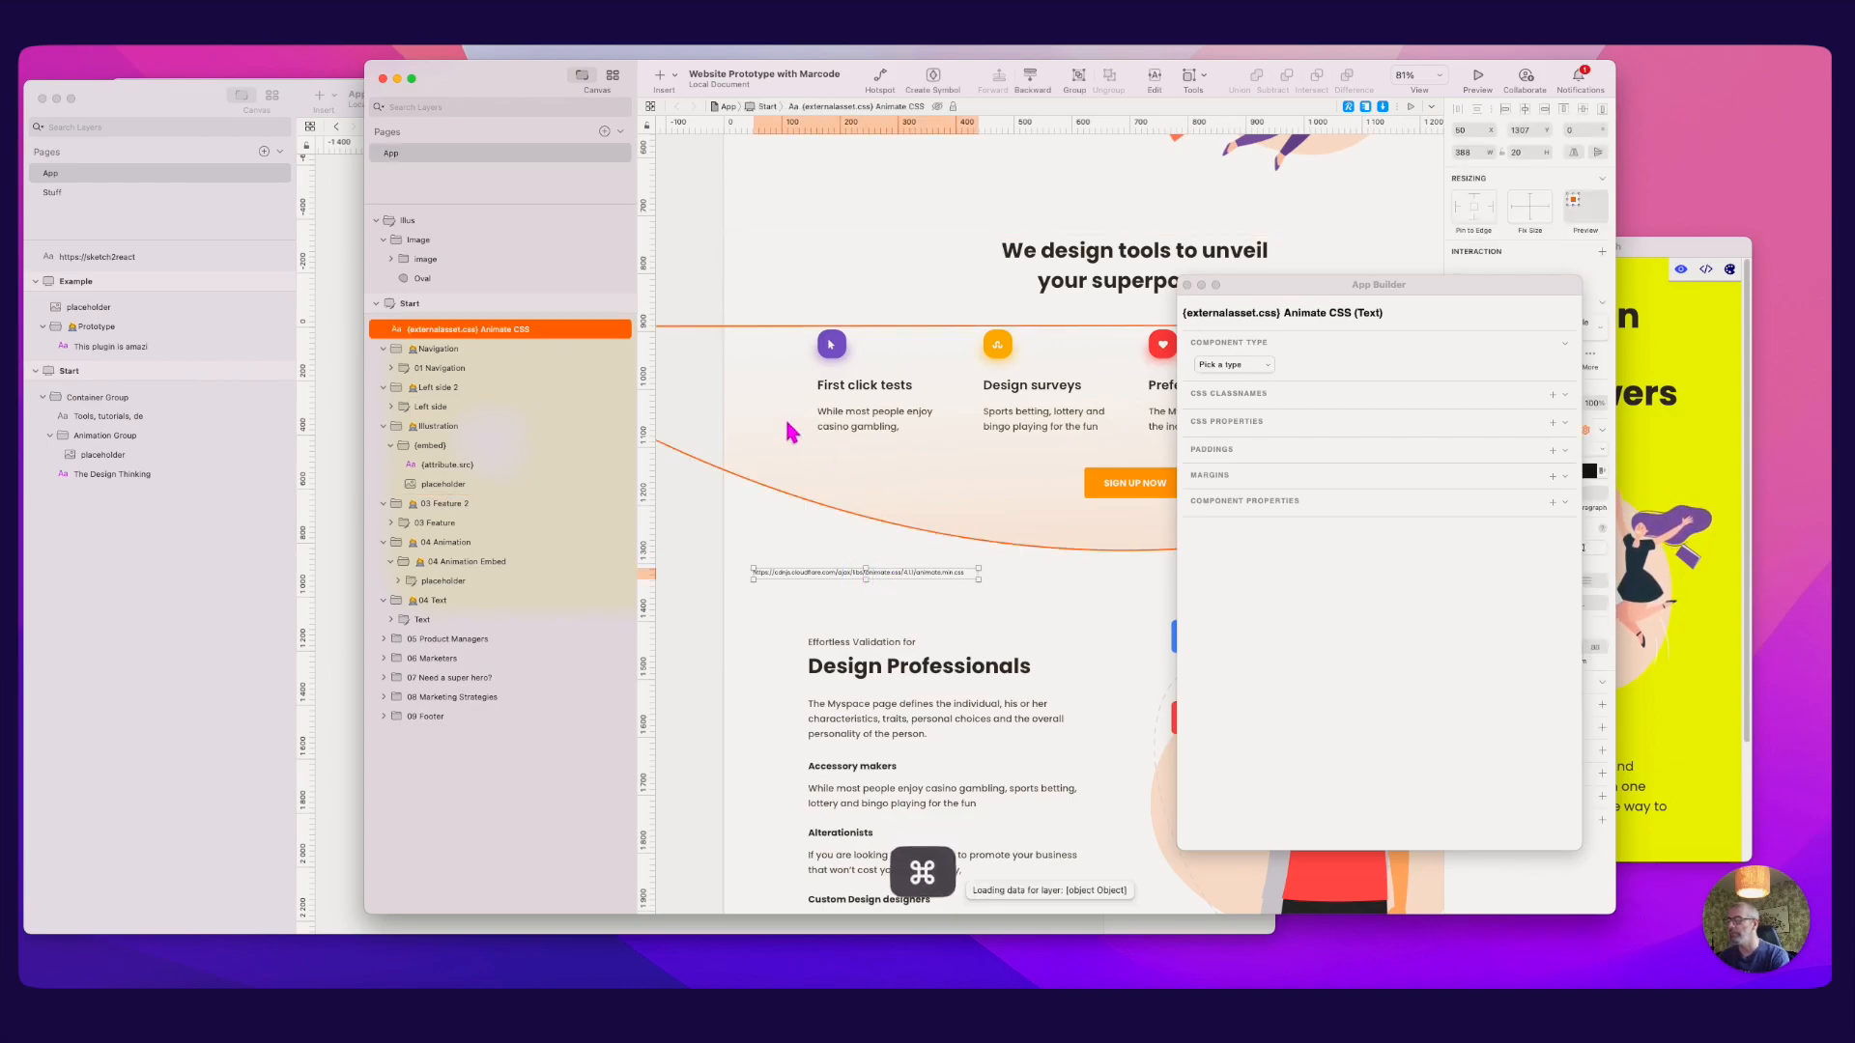
Step: Paste the Animate CSS text layer into the Start artboard of App Builder Examples and place it near the artboard's lower edge
{"action": "left_click", "coordinate": [338, 211]}
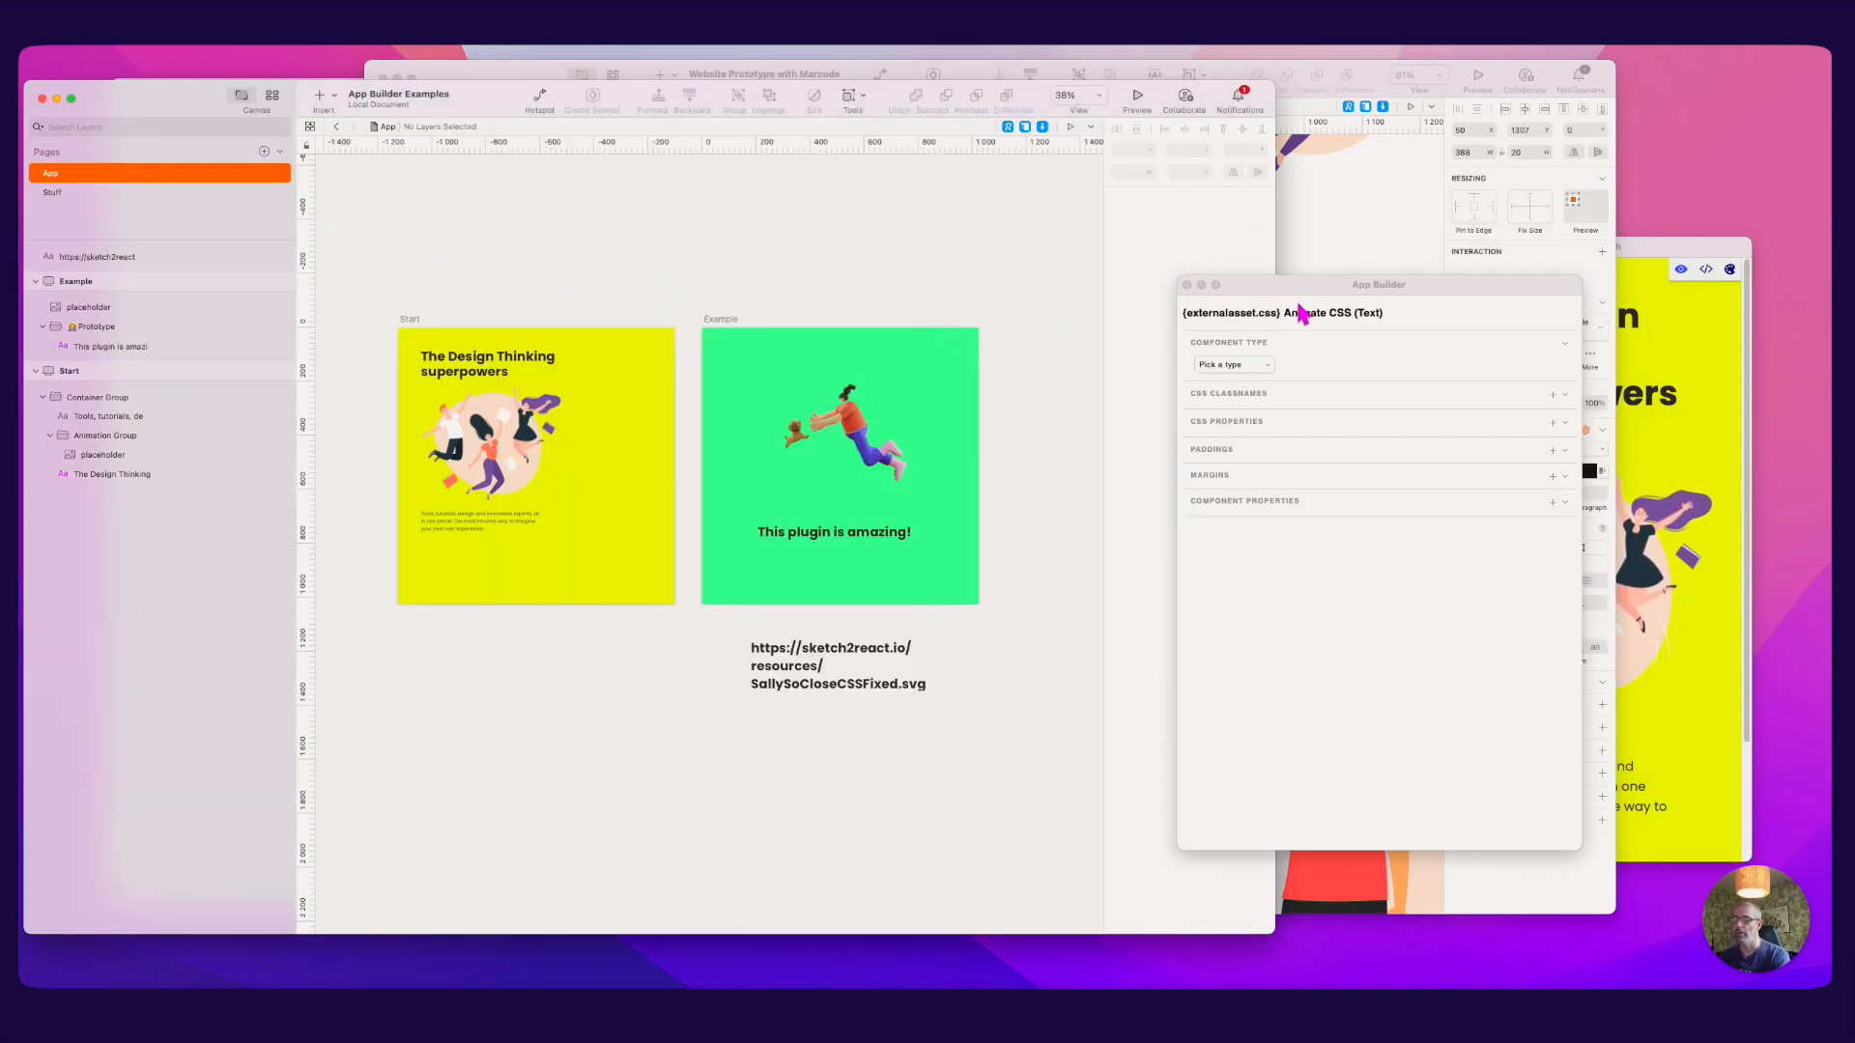
{"action": "scroll", "coordinate": [531, 466], "scroll_direction": "up", "scroll_amount": 3}
{"action": "scroll", "coordinate": [531, 467], "scroll_direction": "up", "scroll_amount": 1}
{"action": "scroll", "coordinate": [530, 467], "scroll_direction": "down", "scroll_amount": 2}
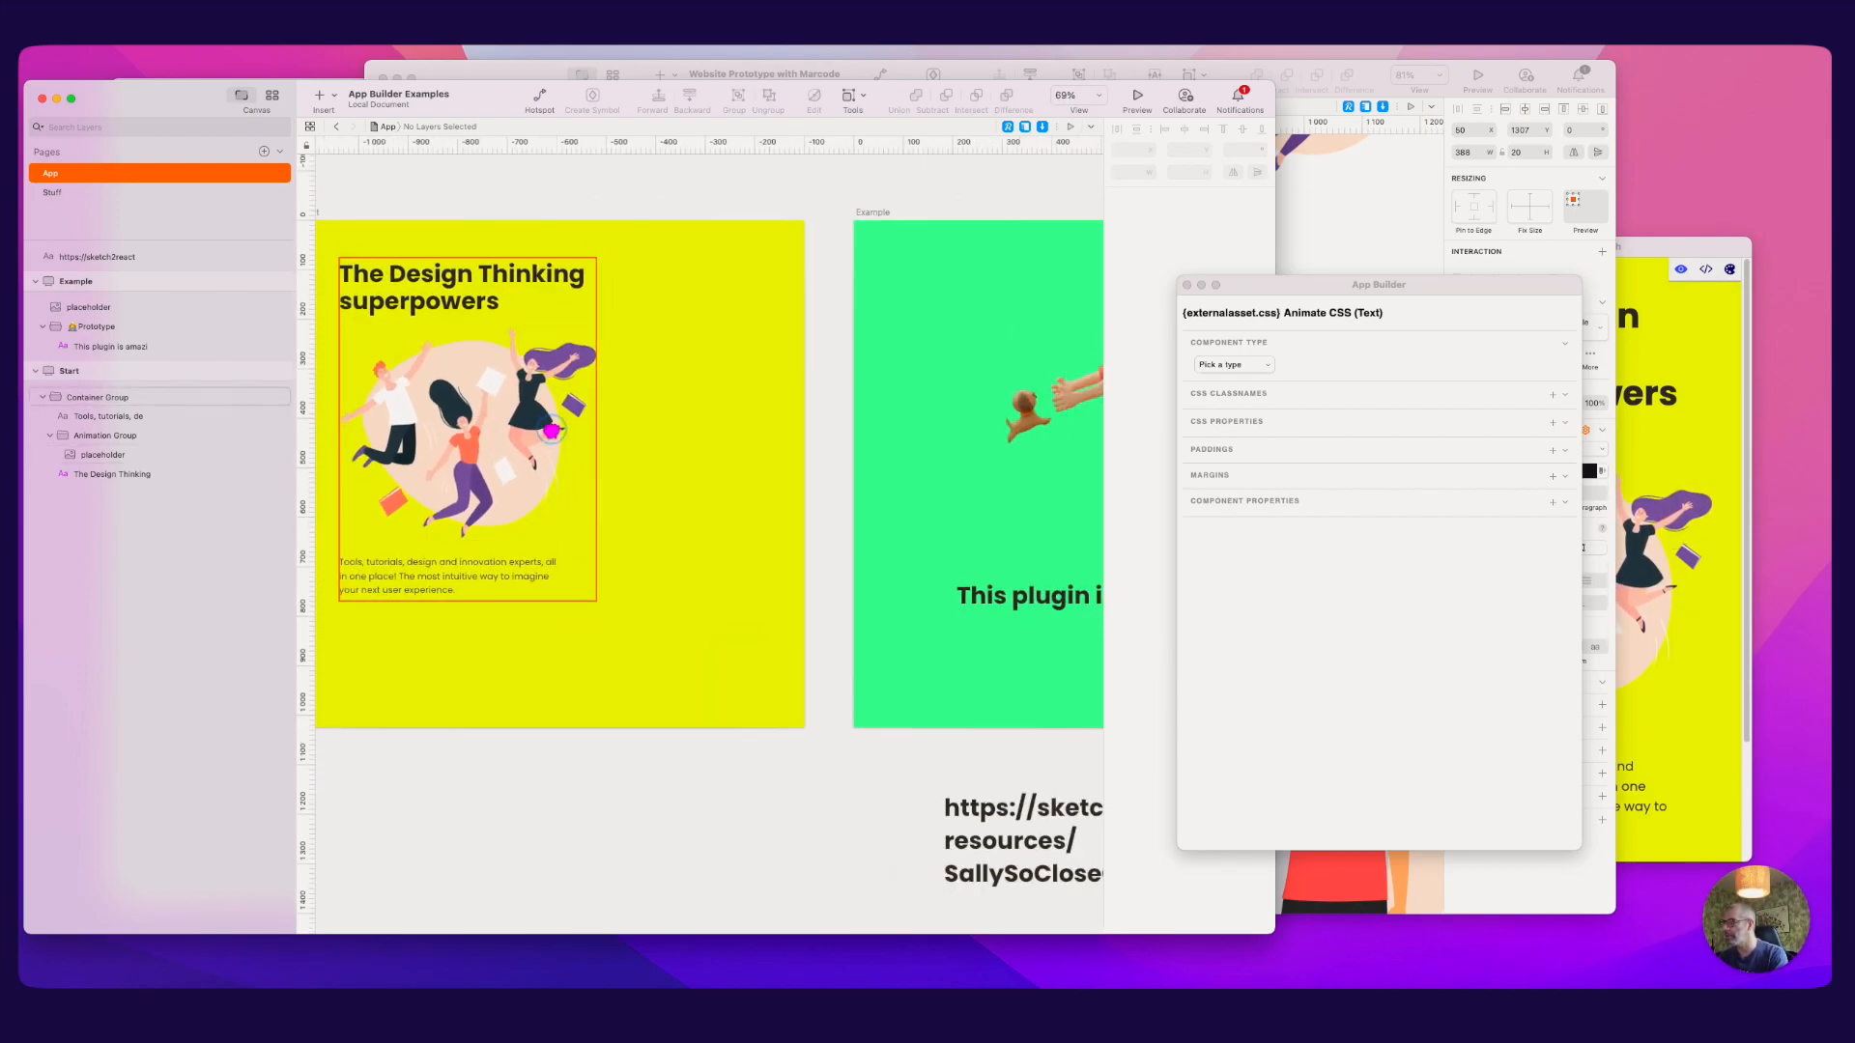
{"action": "scroll", "coordinate": [523, 451], "scroll_direction": "left", "scroll_amount": 2}
{"action": "left_click", "coordinate": [407, 220]}
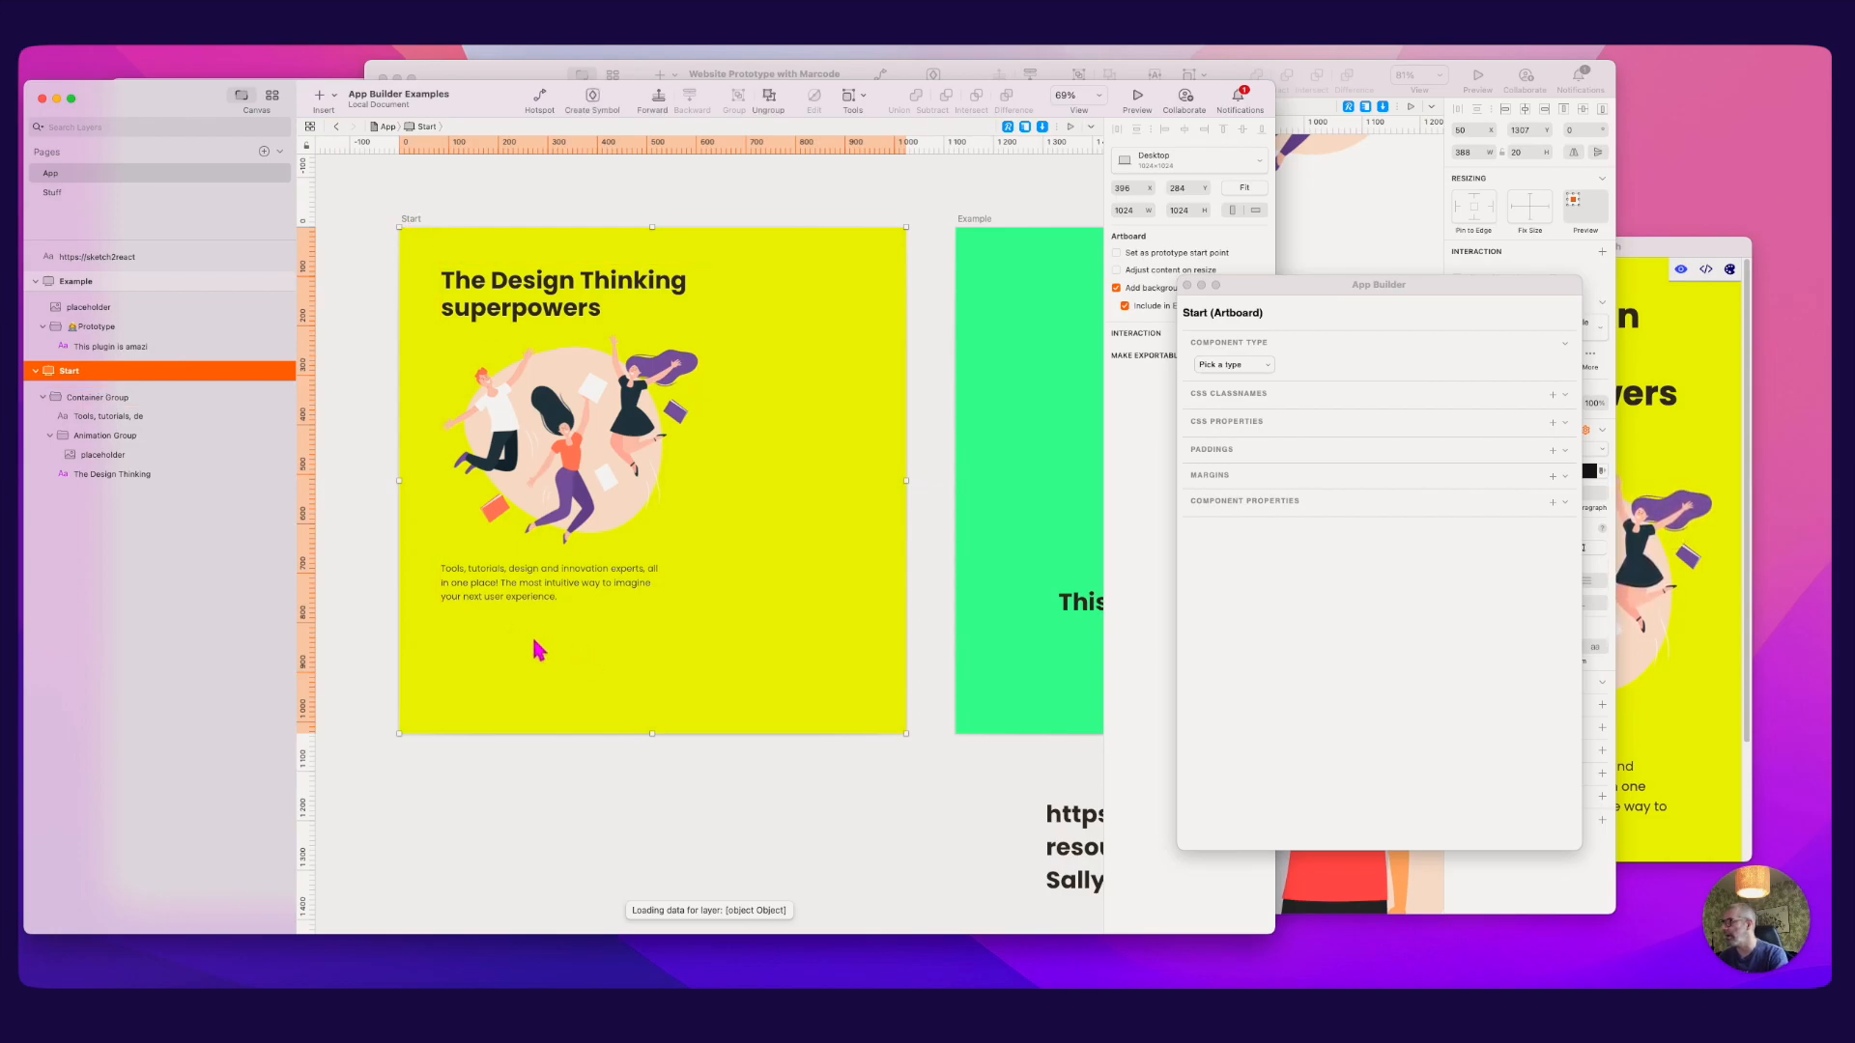
{"action": "key", "text": "super"}
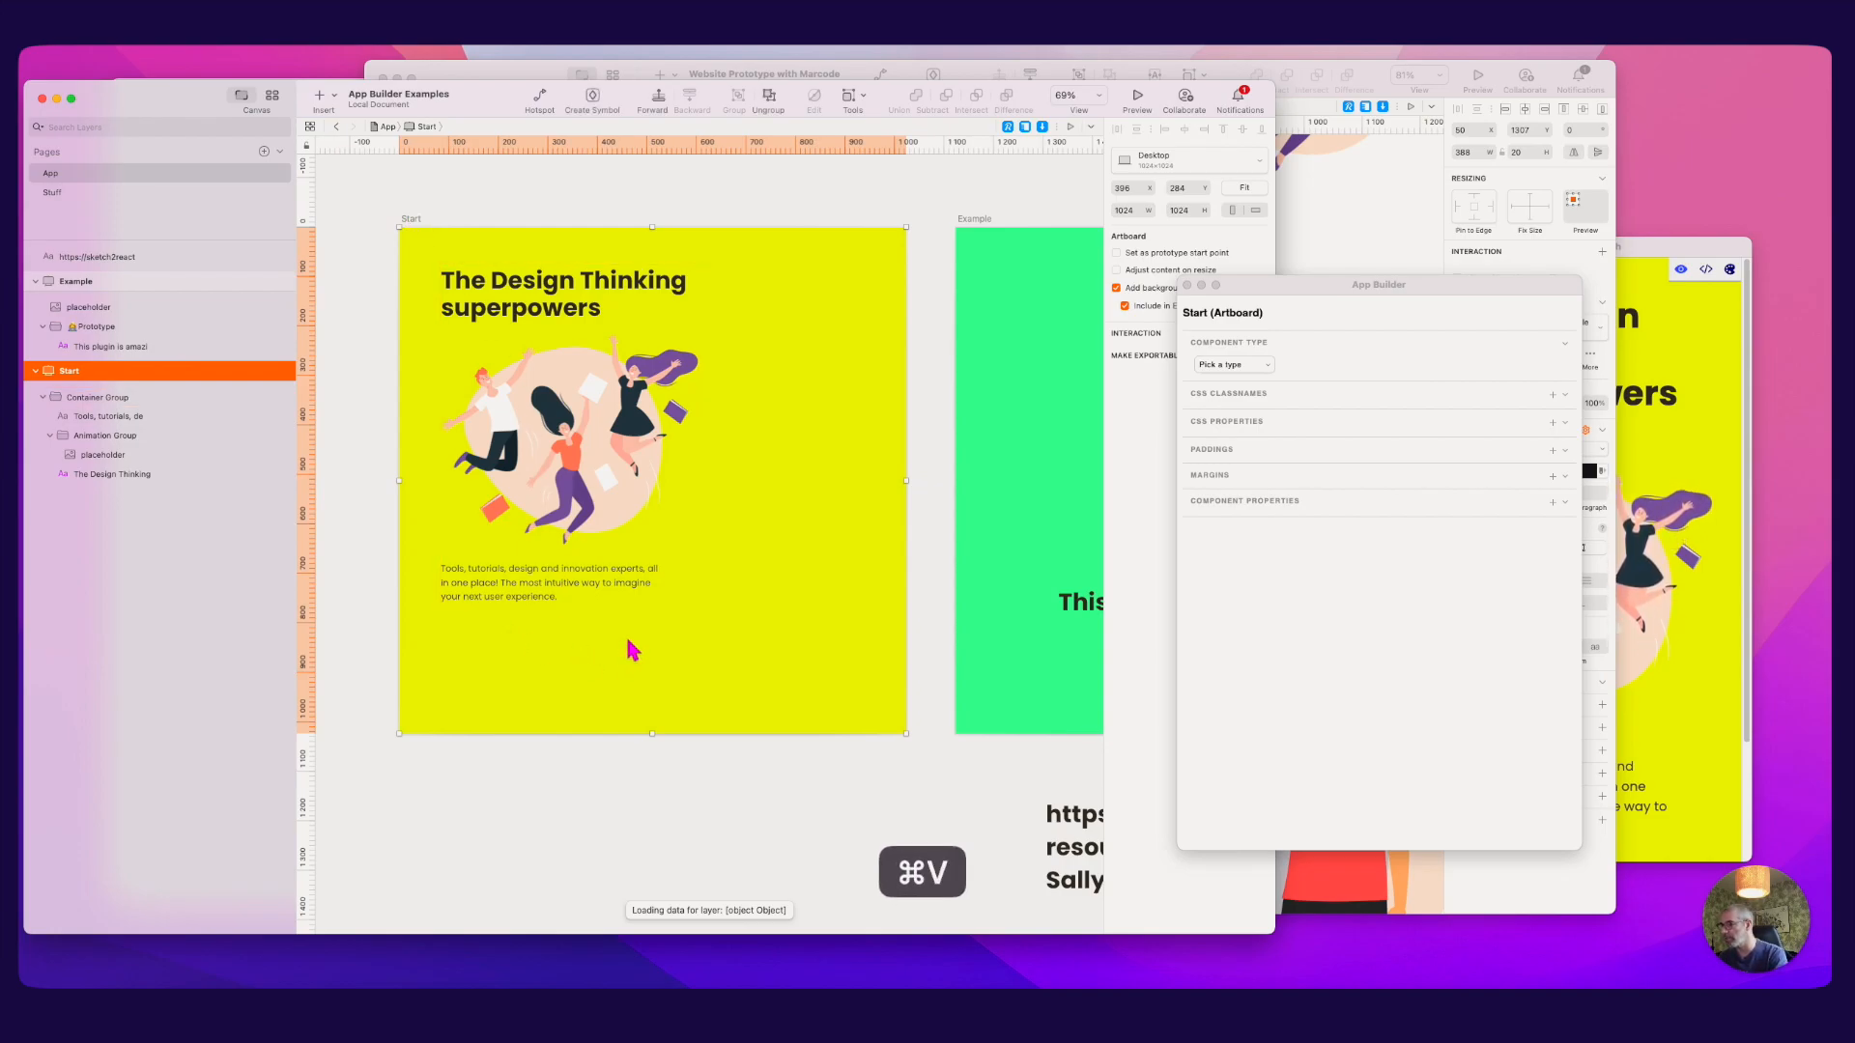
{"action": "key", "text": "super+v"}
{"action": "left_click_drag", "start_coordinate": [752, 520], "coordinate": [599, 720]}
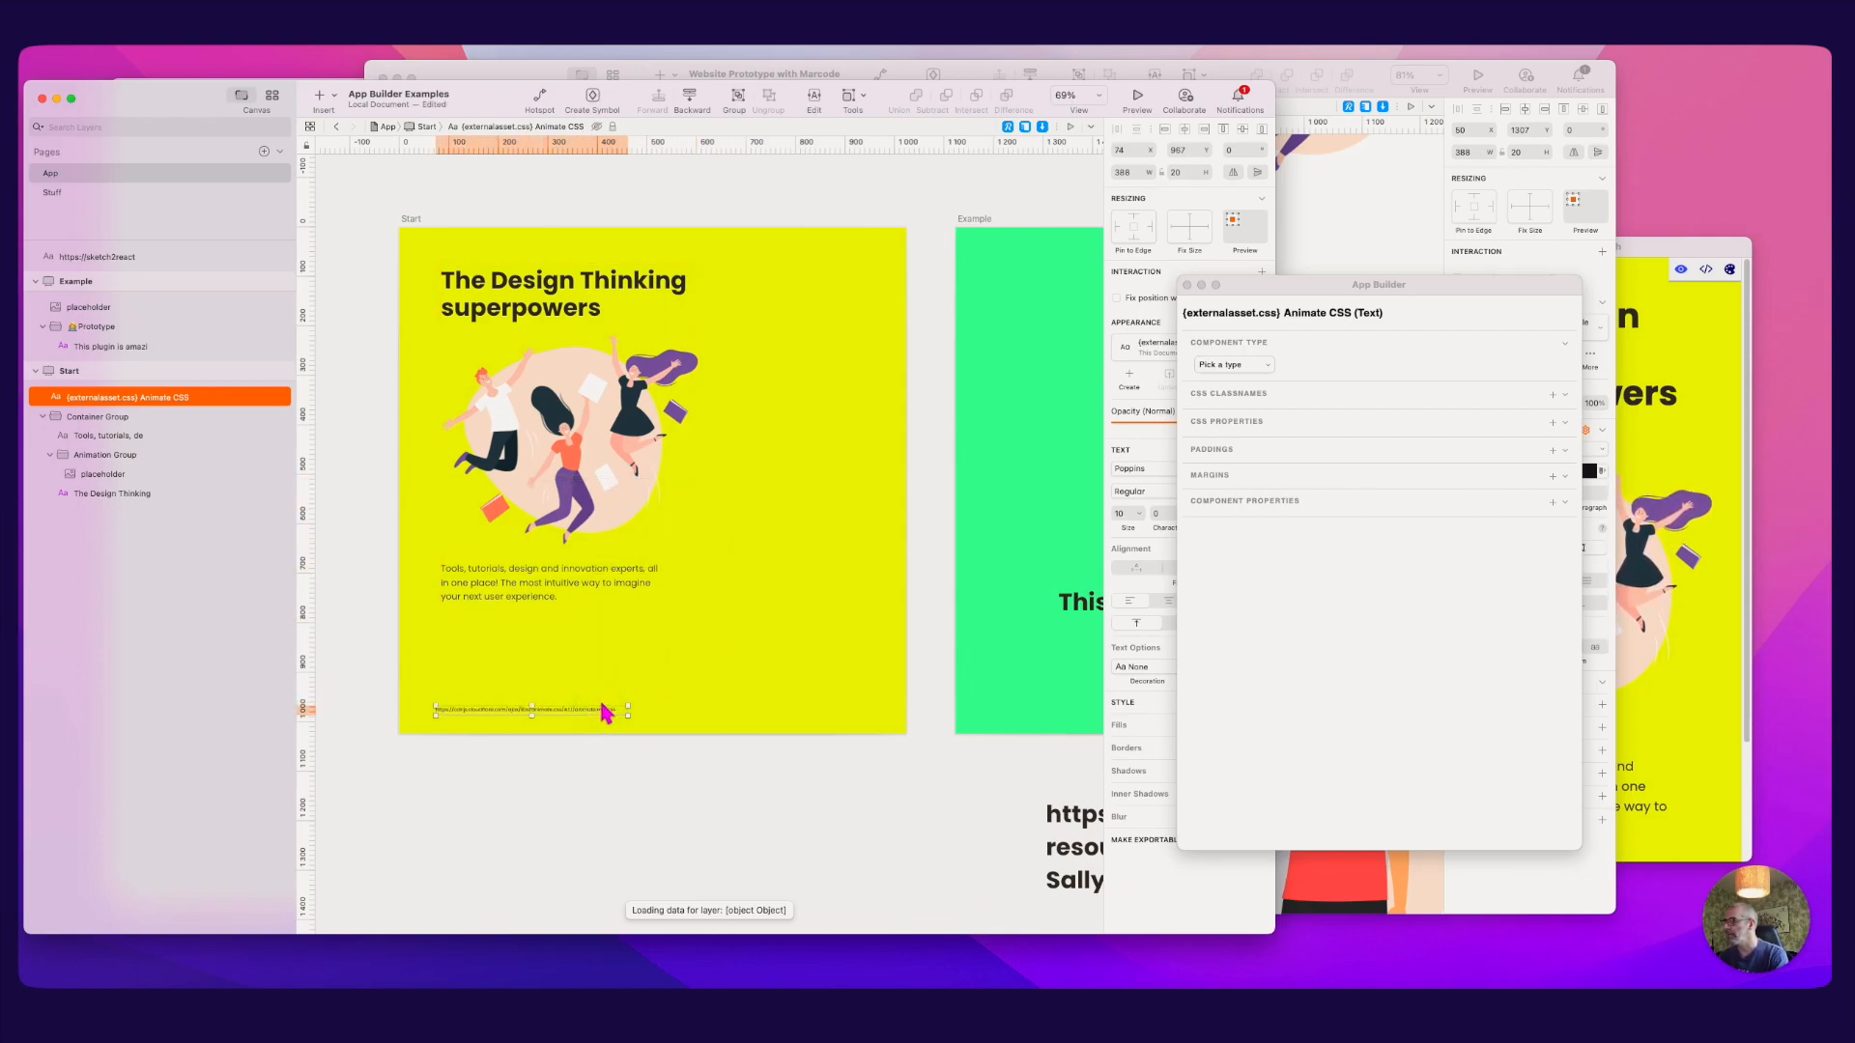
Step: Check the stylesheet link on the Start artboard and copy that Animate CSS text layer into the Example artboard
{"action": "scroll", "coordinate": [553, 737], "scroll_direction": "down", "scroll_amount": 2}
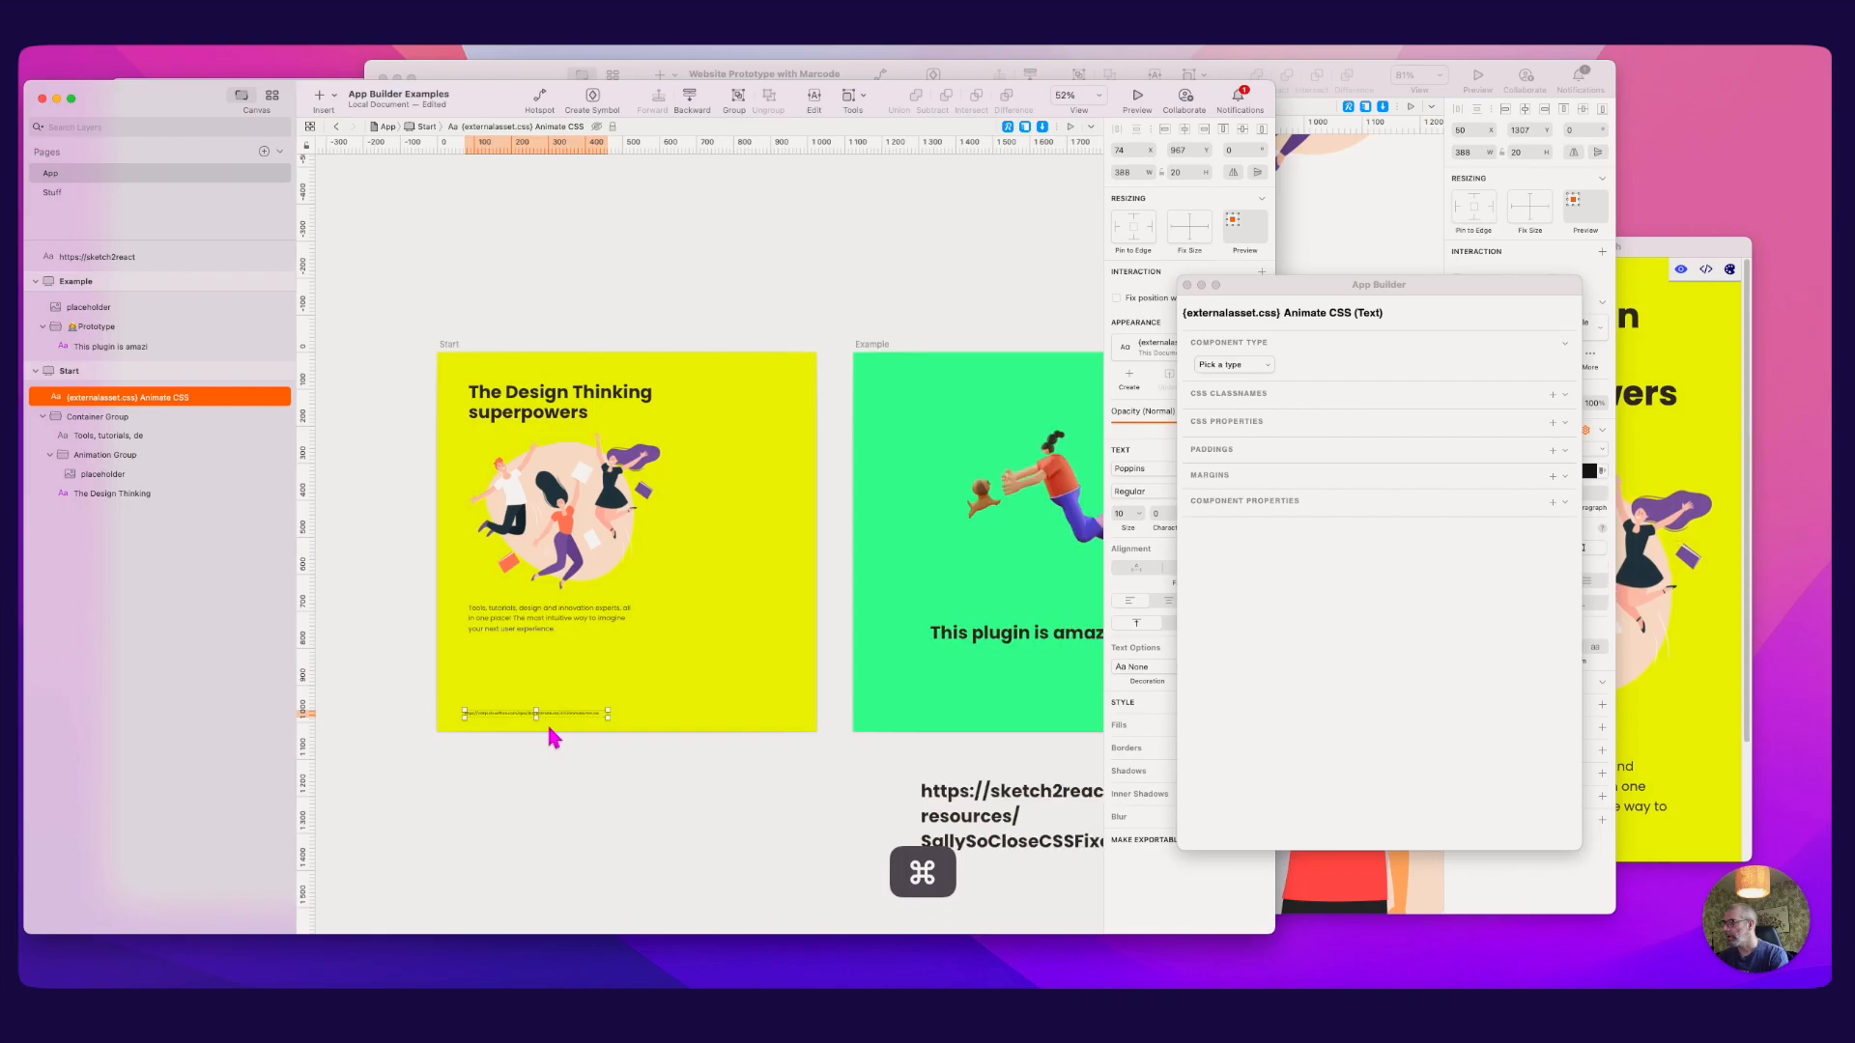
{"action": "scroll", "coordinate": [555, 739], "scroll_direction": "up", "scroll_amount": 8}
{"action": "left_click_drag", "start_coordinate": [544, 705], "coordinate": [580, 705]}
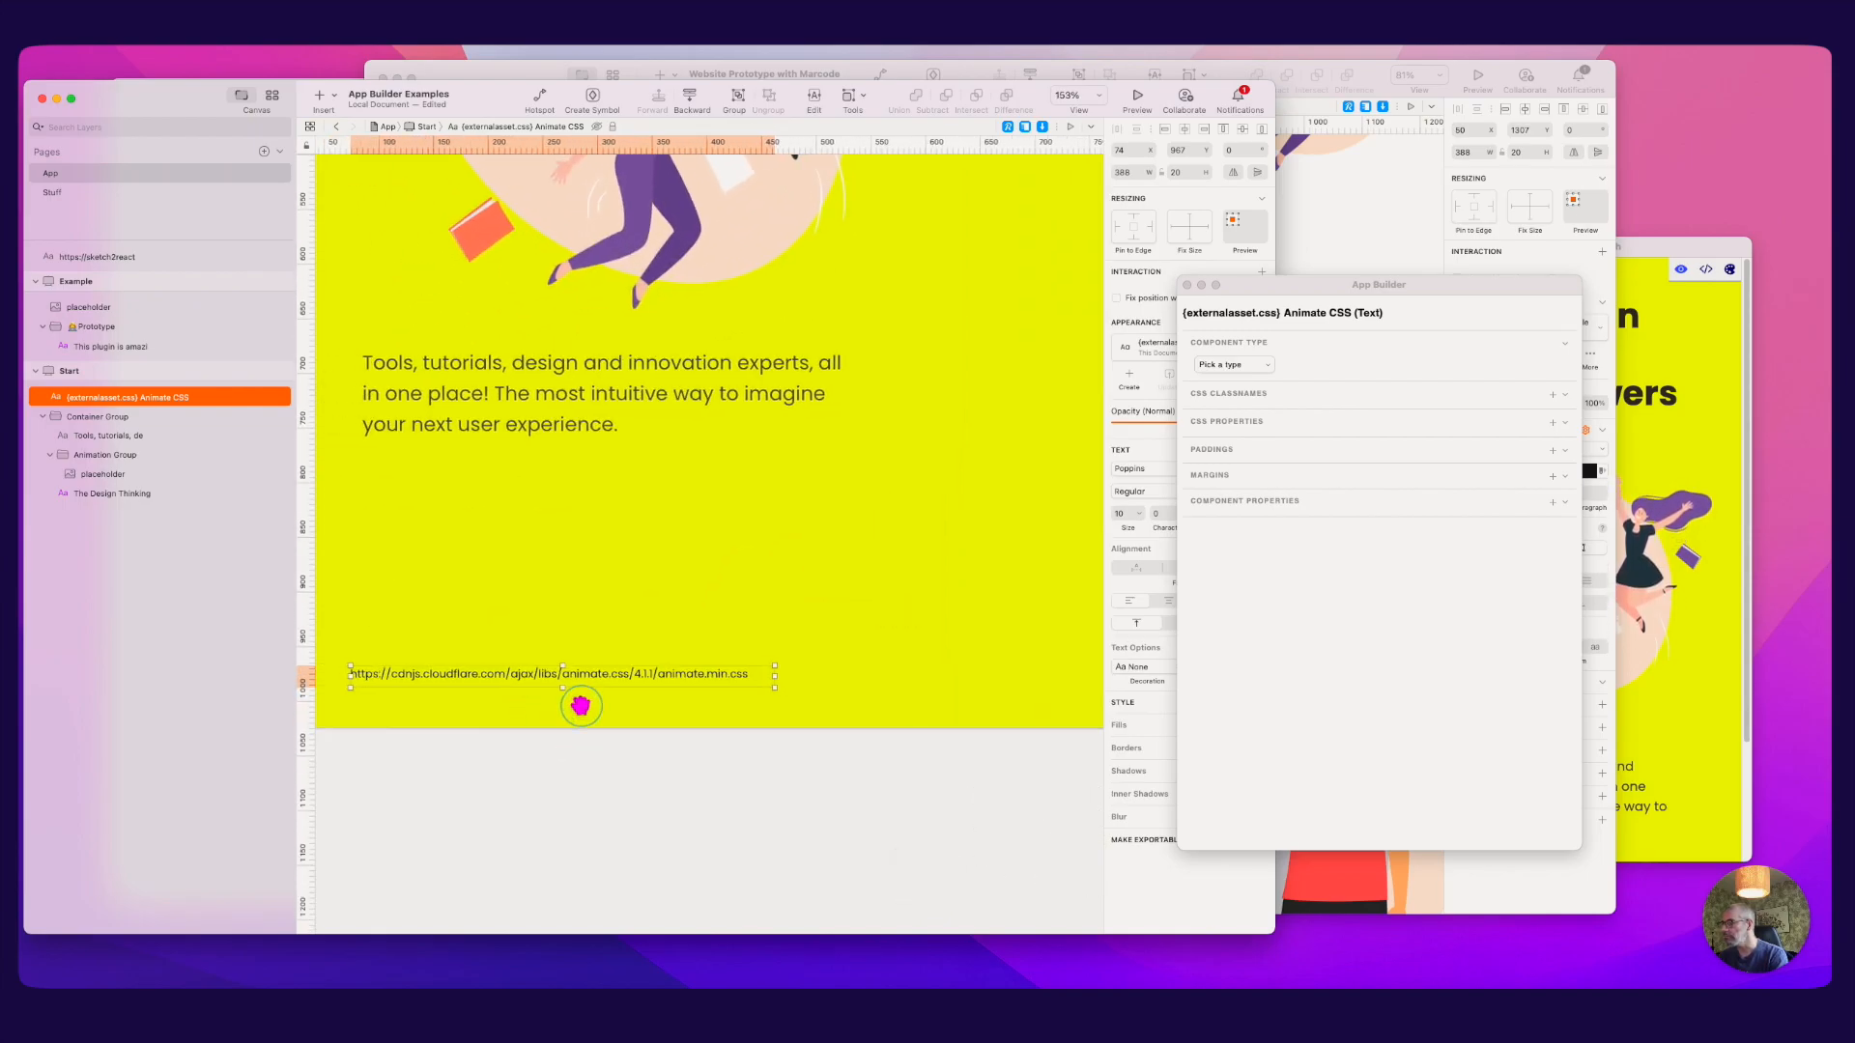
{"action": "scroll", "coordinate": [580, 724], "scroll_direction": "down", "scroll_amount": 8}
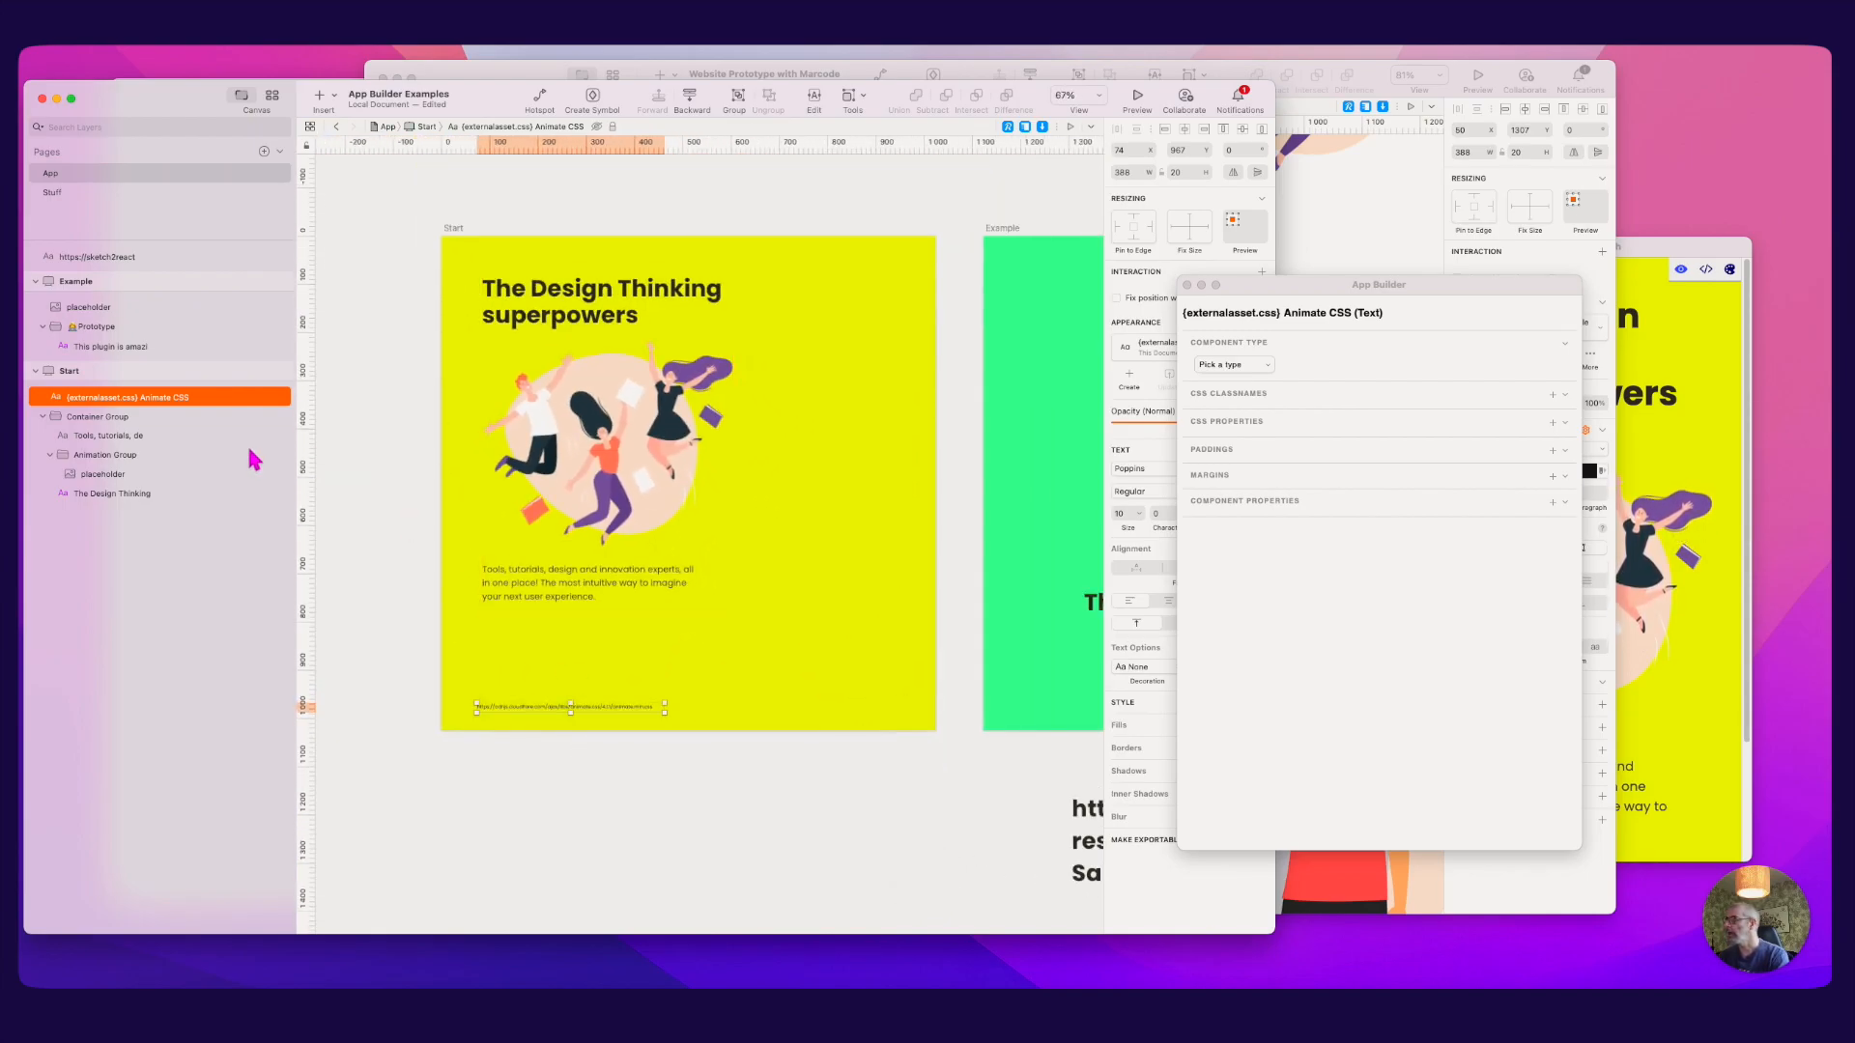
{"action": "key", "text": "super+c"}
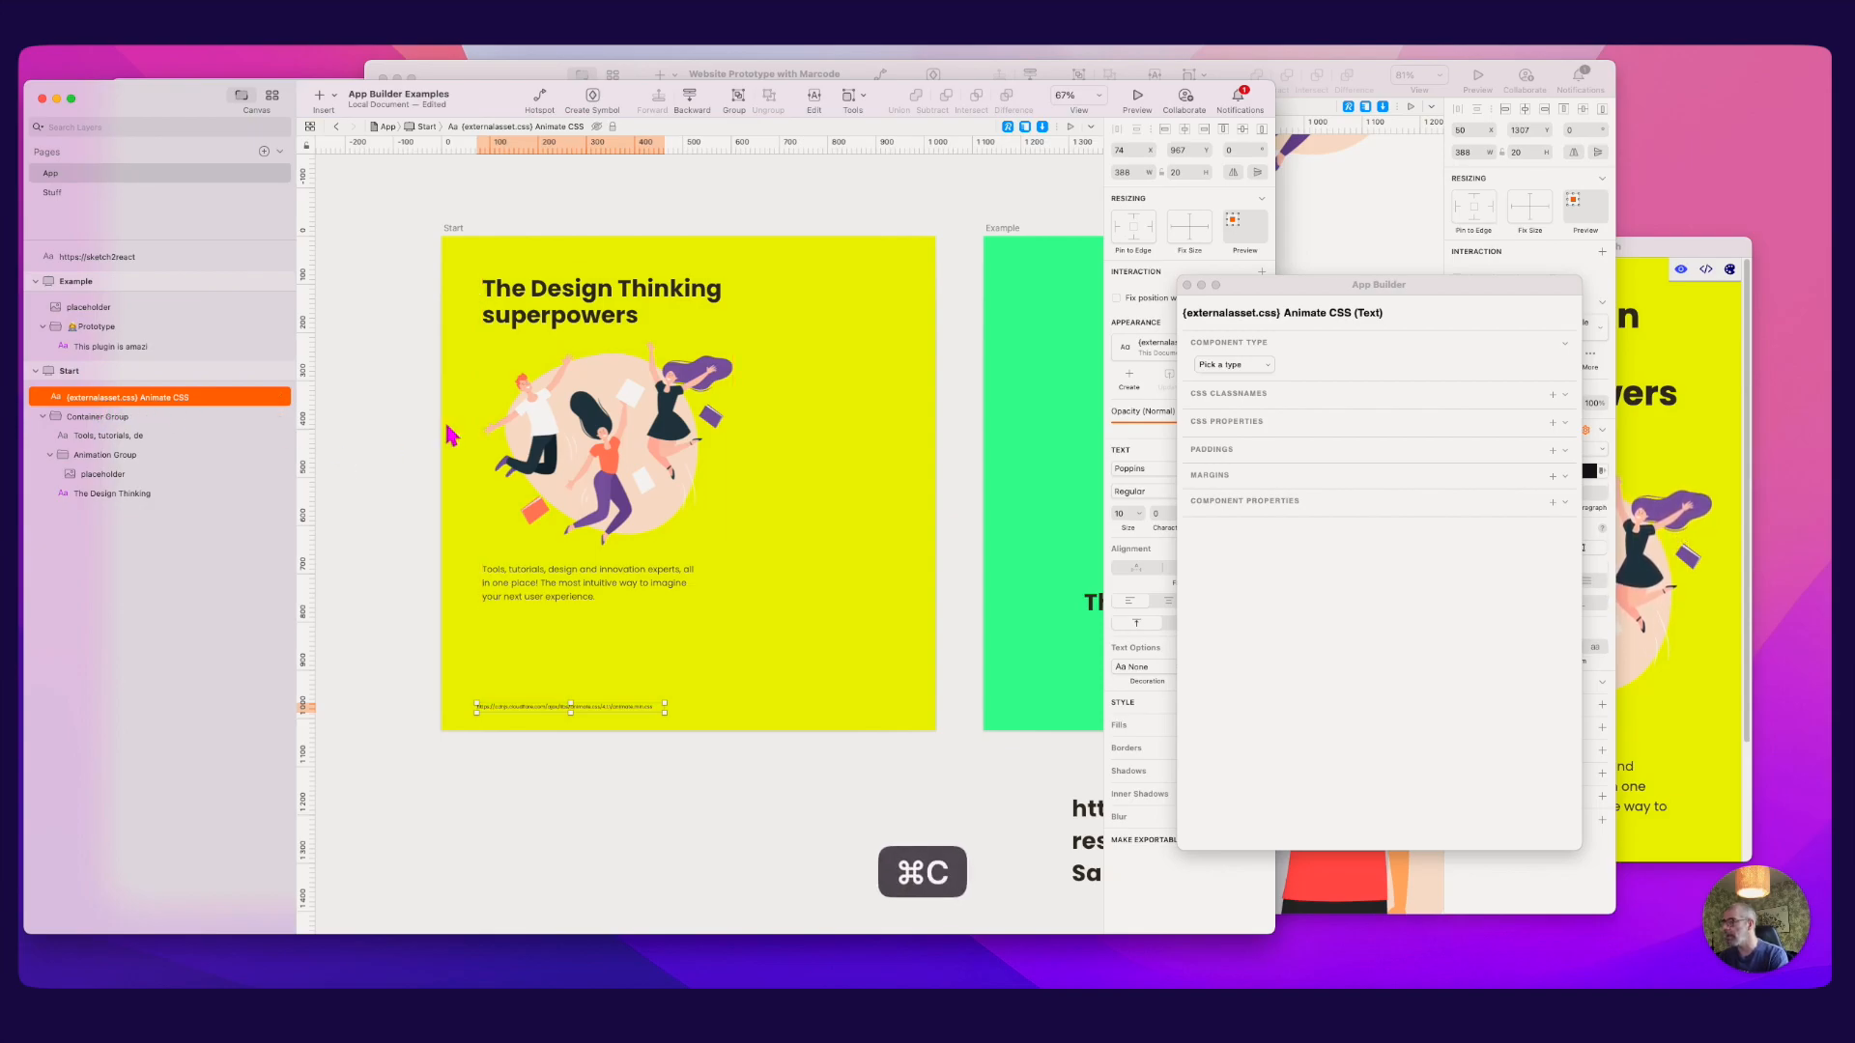
{"action": "left_click", "coordinate": [995, 228]}
{"action": "scroll", "coordinate": [993, 228], "scroll_direction": "right", "scroll_amount": 5}
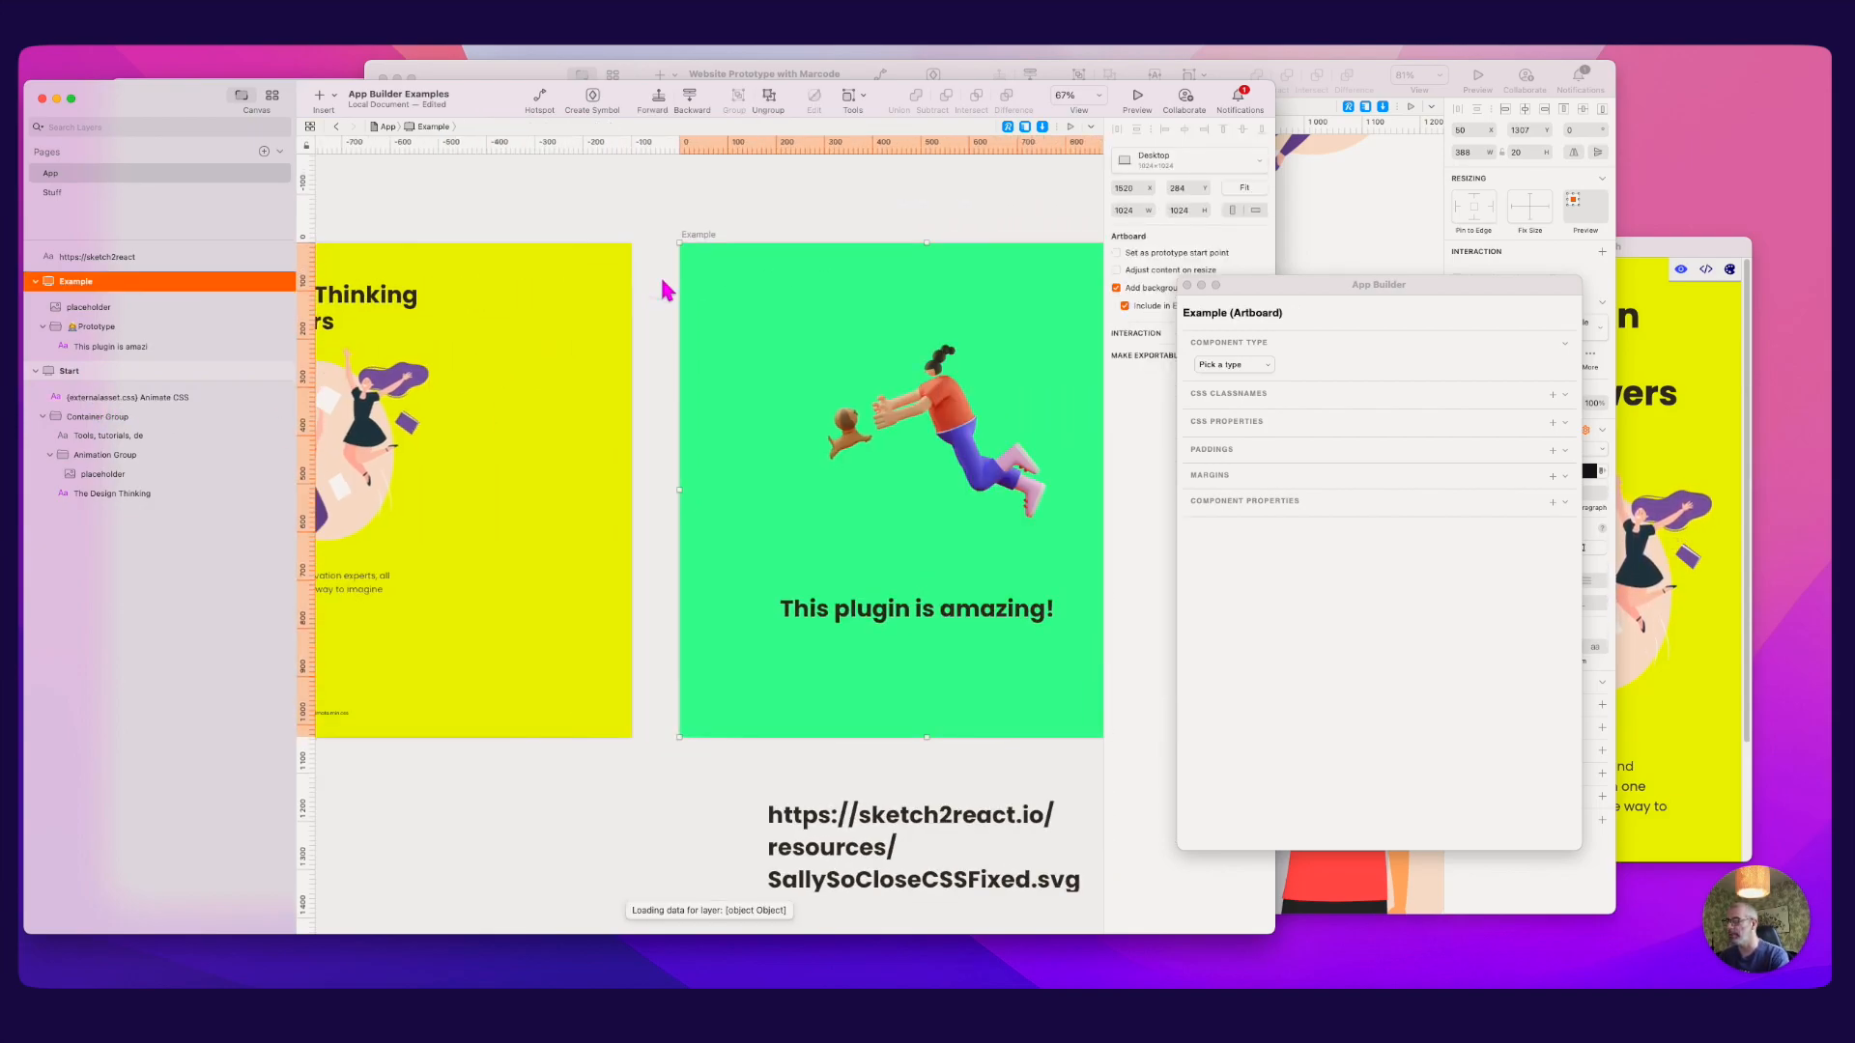
{"action": "key", "text": "super+v"}
{"action": "left_click", "coordinate": [676, 251]}
{"action": "scroll", "coordinate": [693, 454], "scroll_direction": "up", "scroll_amount": 3}
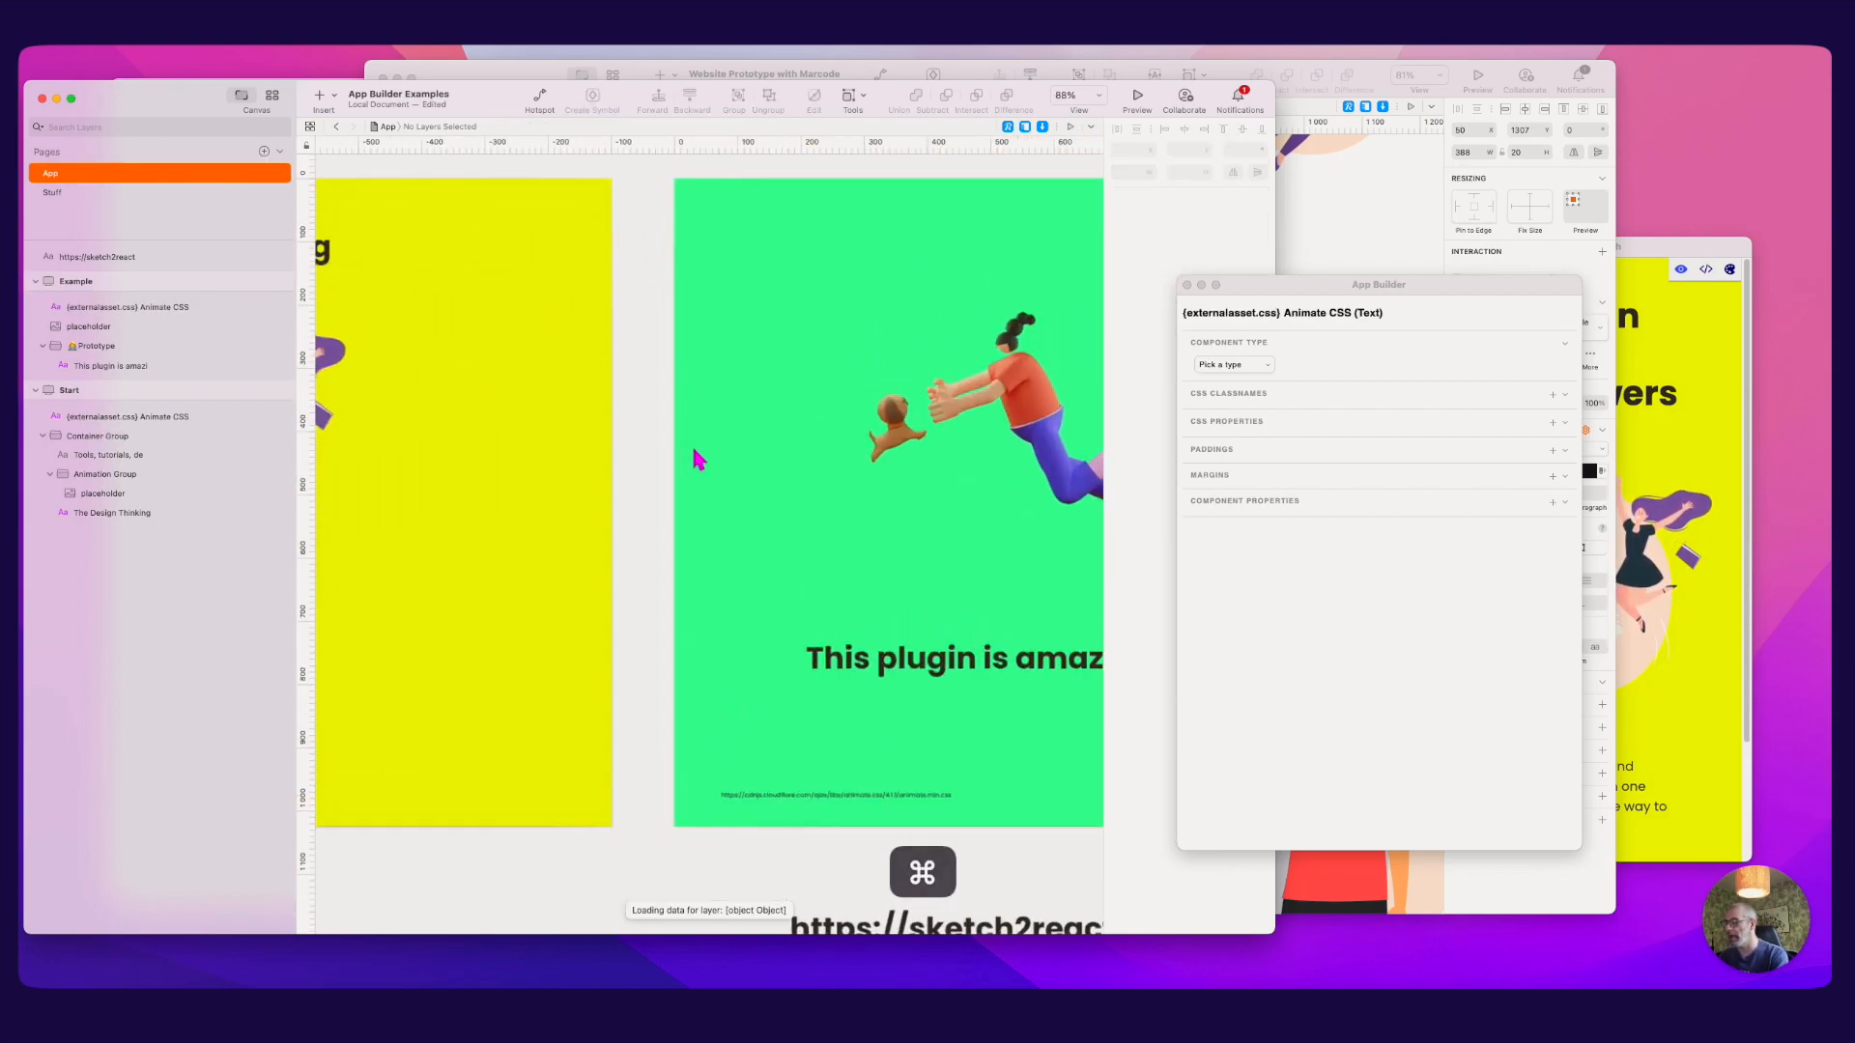
Step: Delete the SallySoCloseCSSFixed.svg address text below the Example artboard
{"action": "scroll", "coordinate": [694, 454], "scroll_direction": "down", "scroll_amount": 4}
{"action": "scroll", "coordinate": [699, 466], "scroll_direction": "down", "scroll_amount": 3}
{"action": "left_click", "coordinate": [766, 712]}
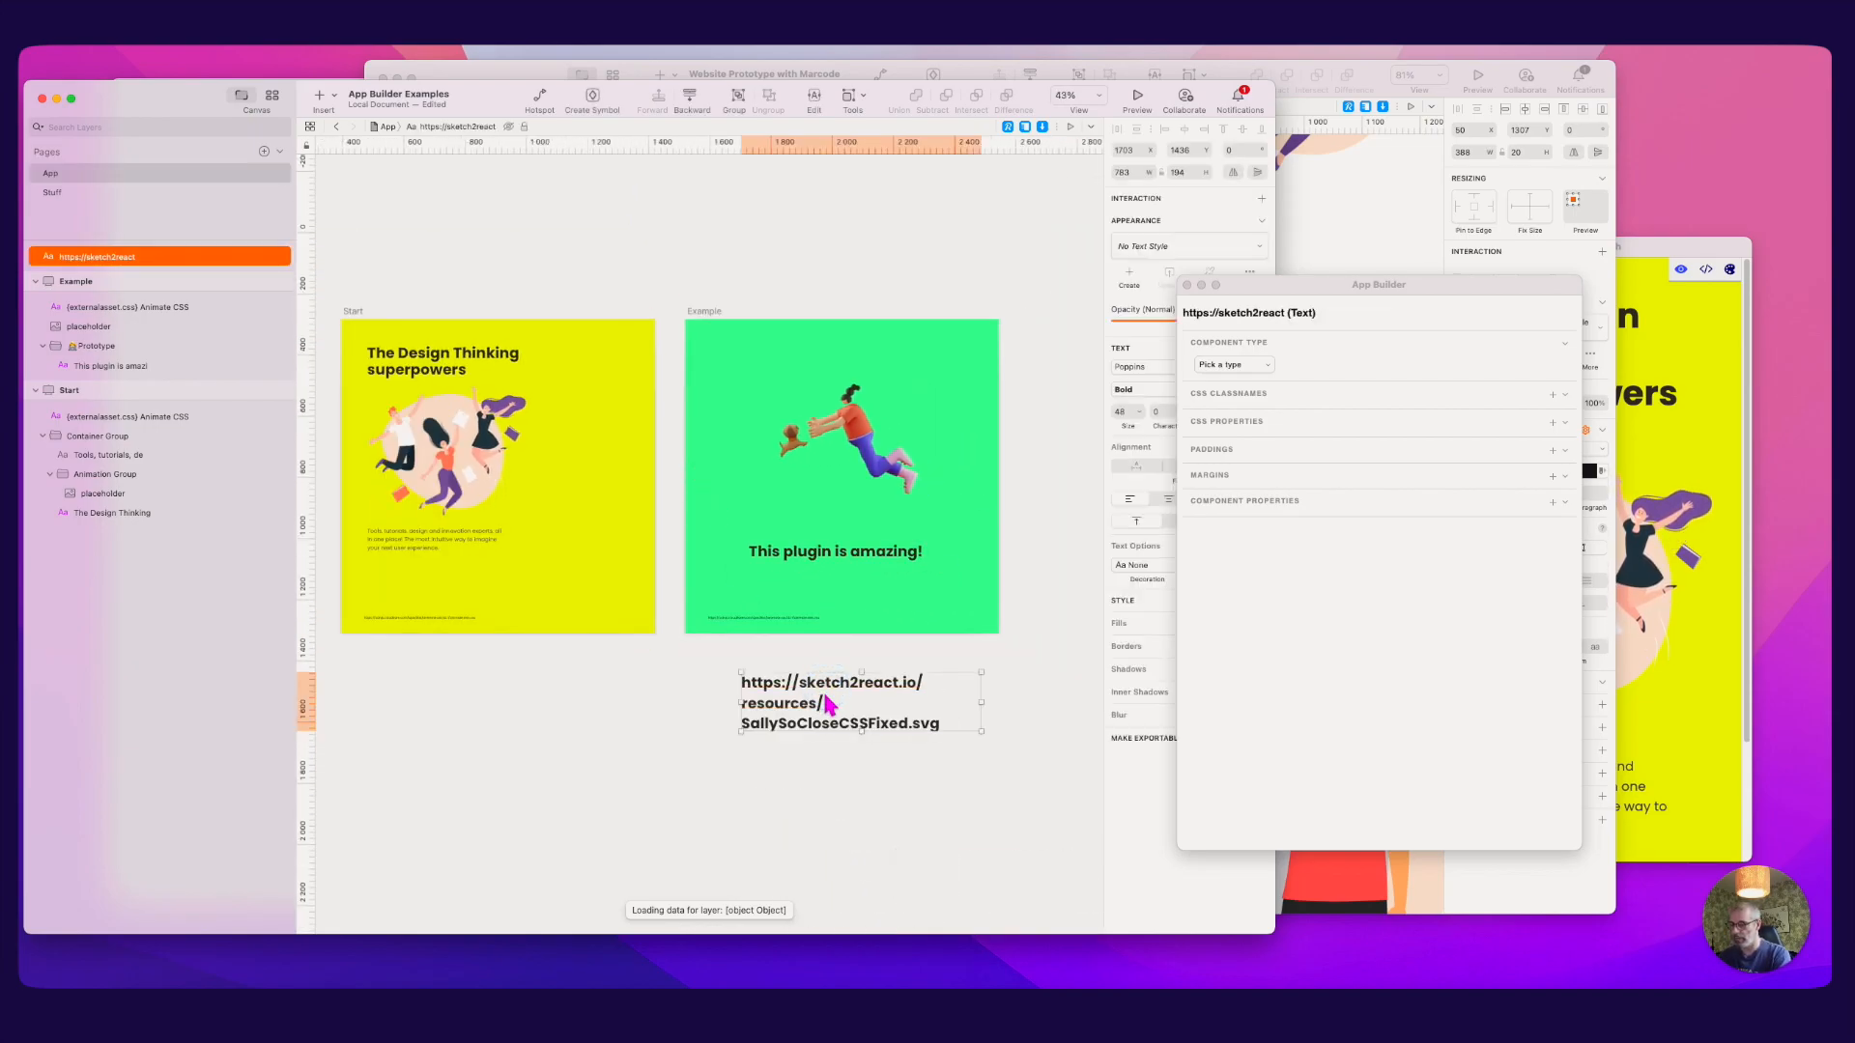
{"action": "key", "text": "Delete"}
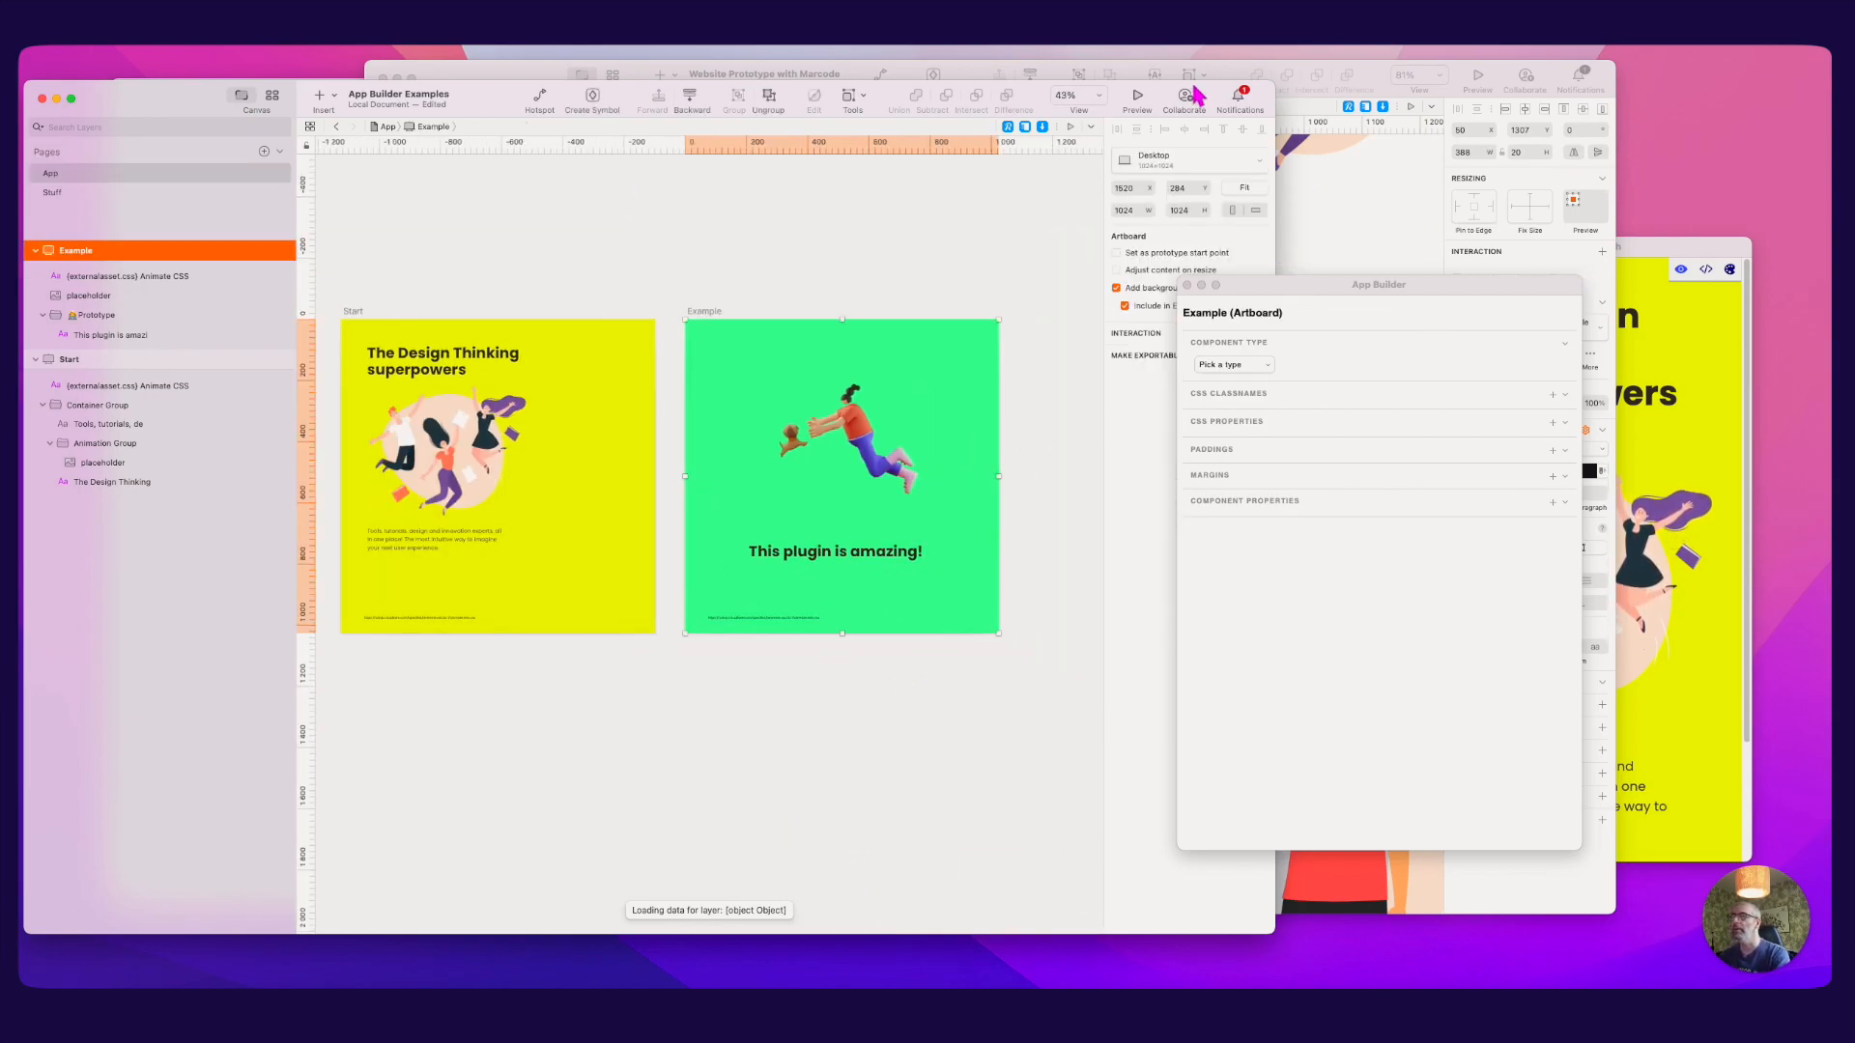
Step: Enlarge the document window and show the App Builder settings of the Start artboard's Animation Group
{"action": "mouse_move", "coordinate": [1270, 84]}
{"action": "left_mouse_down"}
{"action": "mouse_move", "coordinate": [1611, 77]}
{"action": "mouse_move", "coordinate": [1613, 62]}
{"action": "left_mouse_up"}
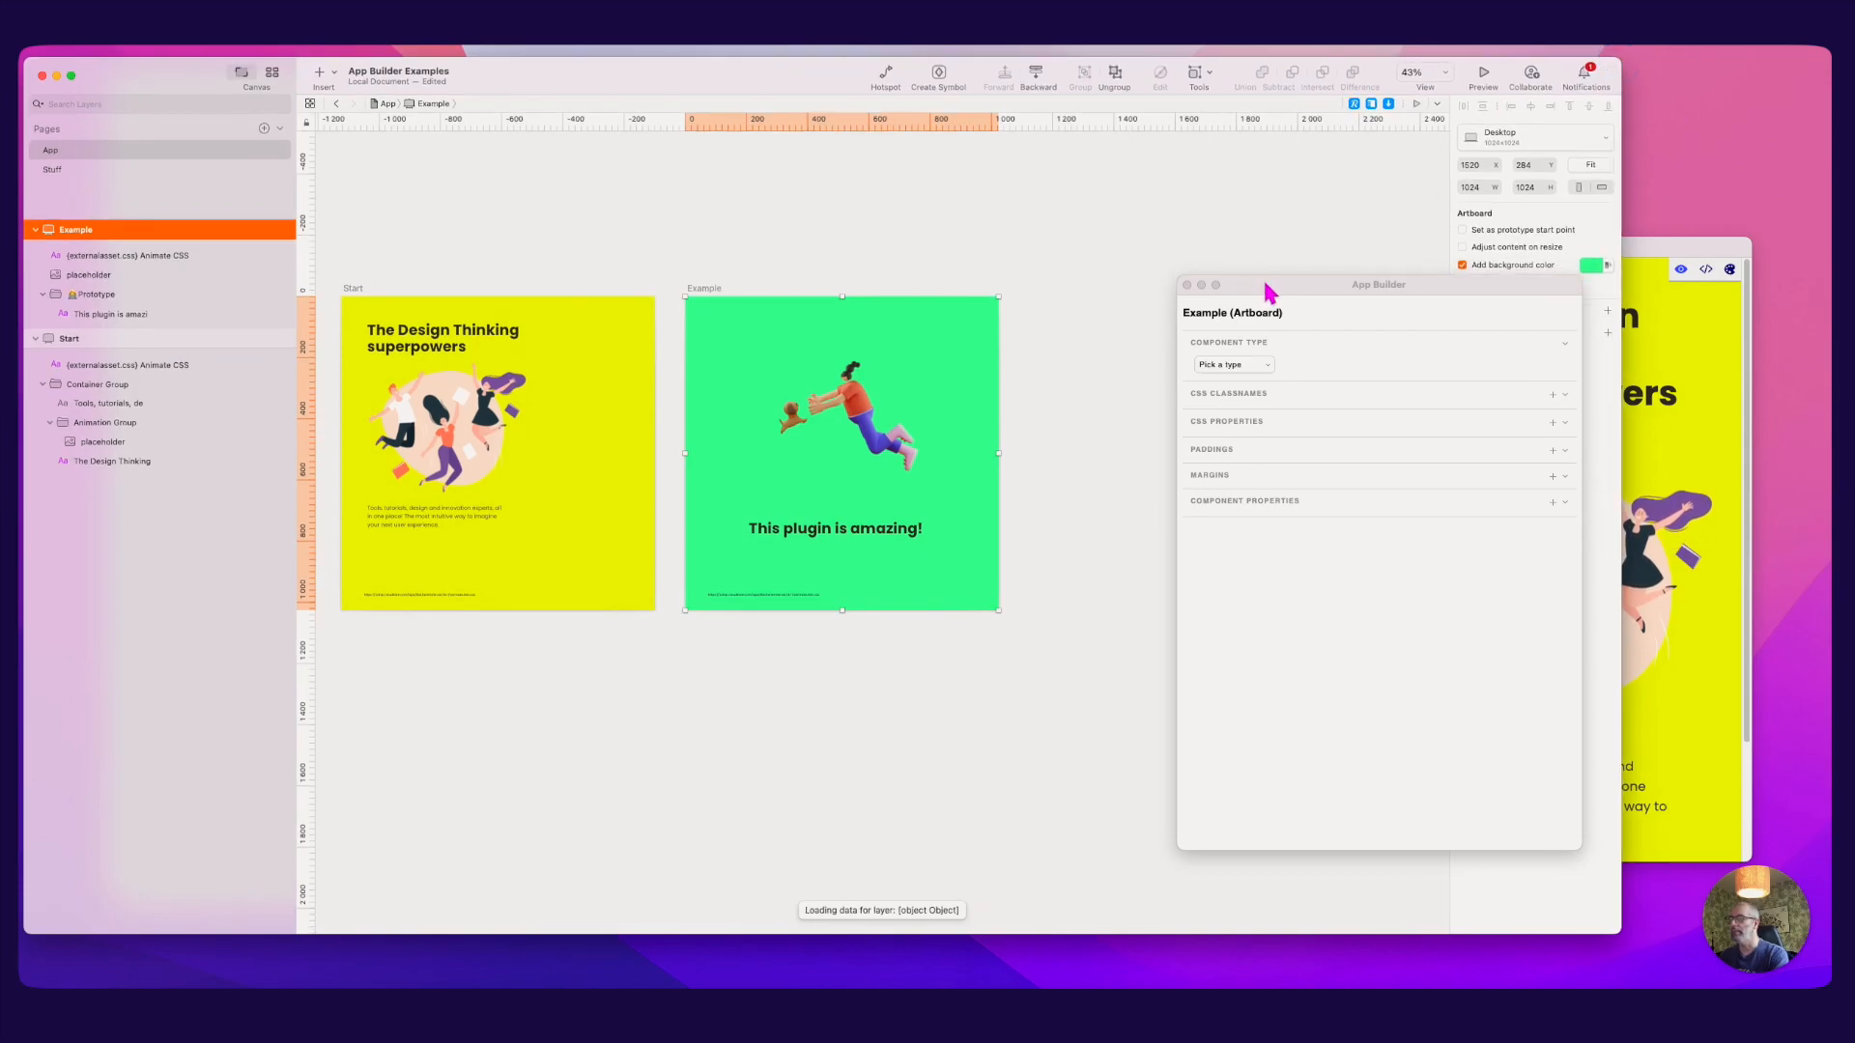
{"action": "left_click_drag", "start_coordinate": [1268, 290], "coordinate": [1178, 270]}
{"action": "left_click", "coordinate": [460, 344]}
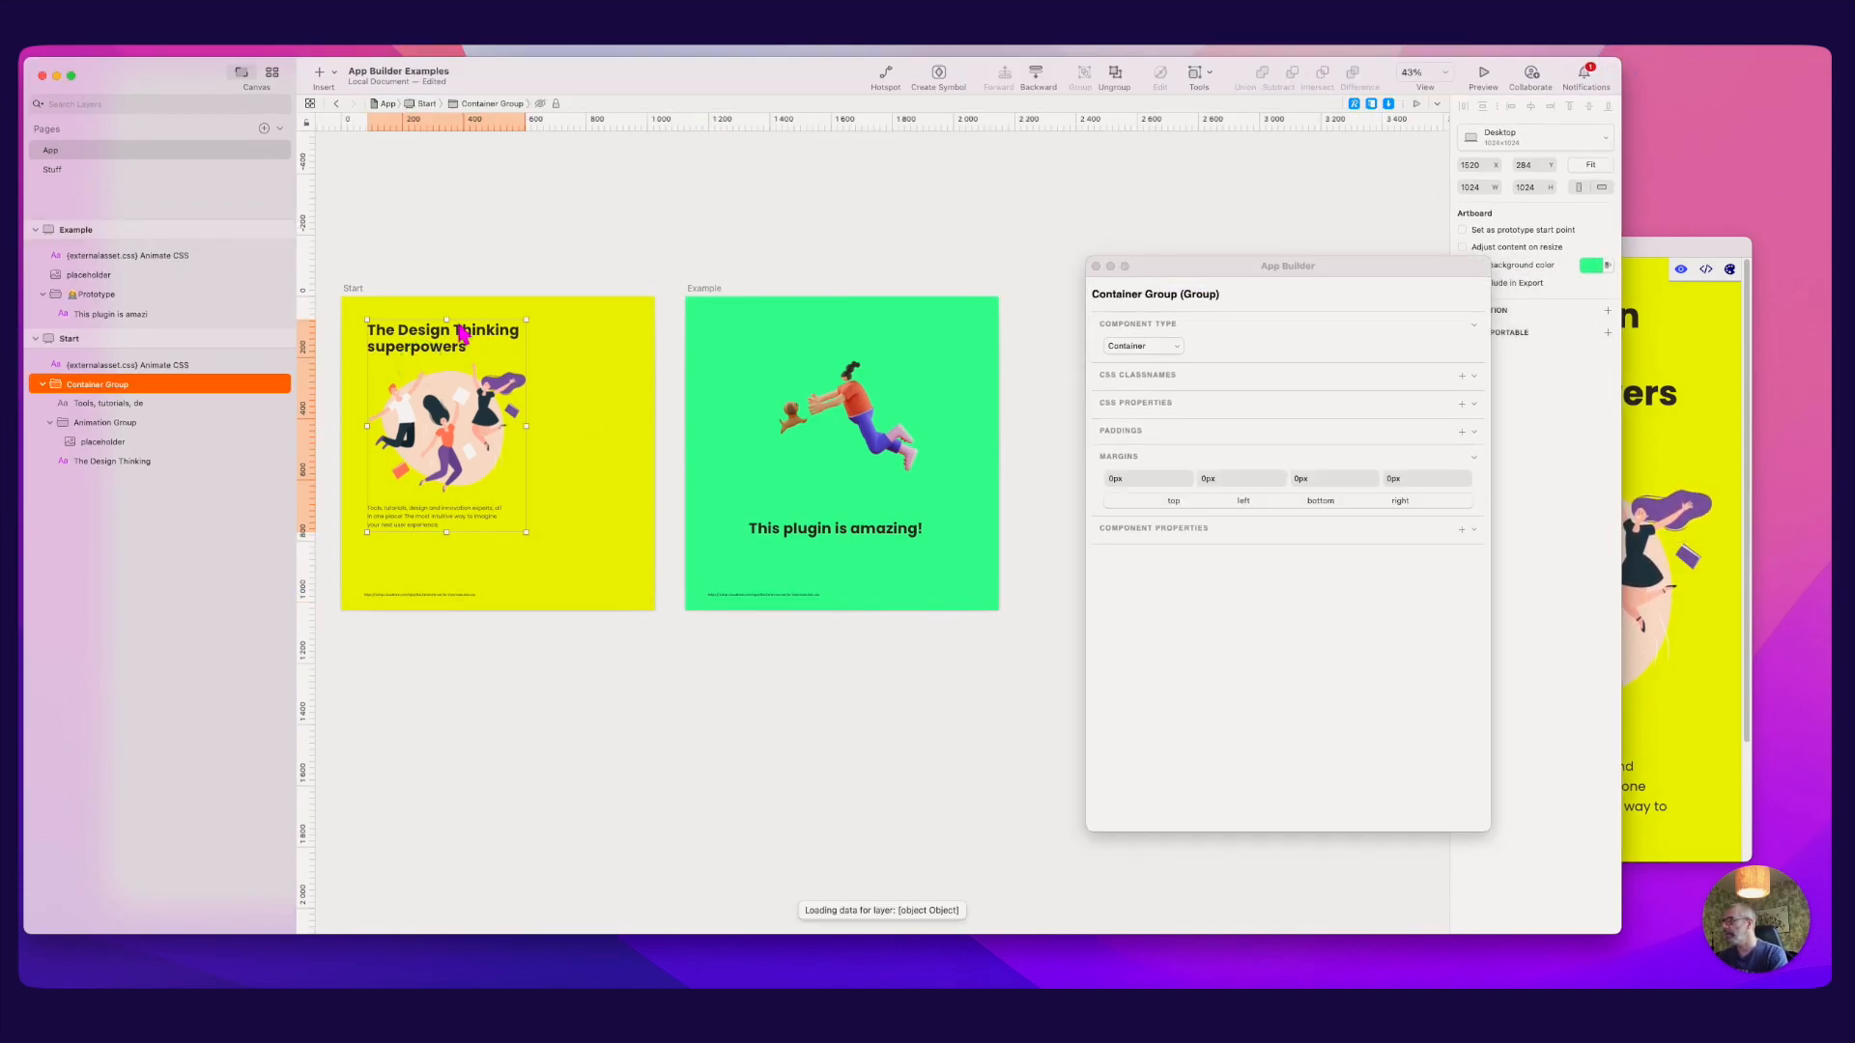
{"action": "left_click", "coordinate": [96, 422]}
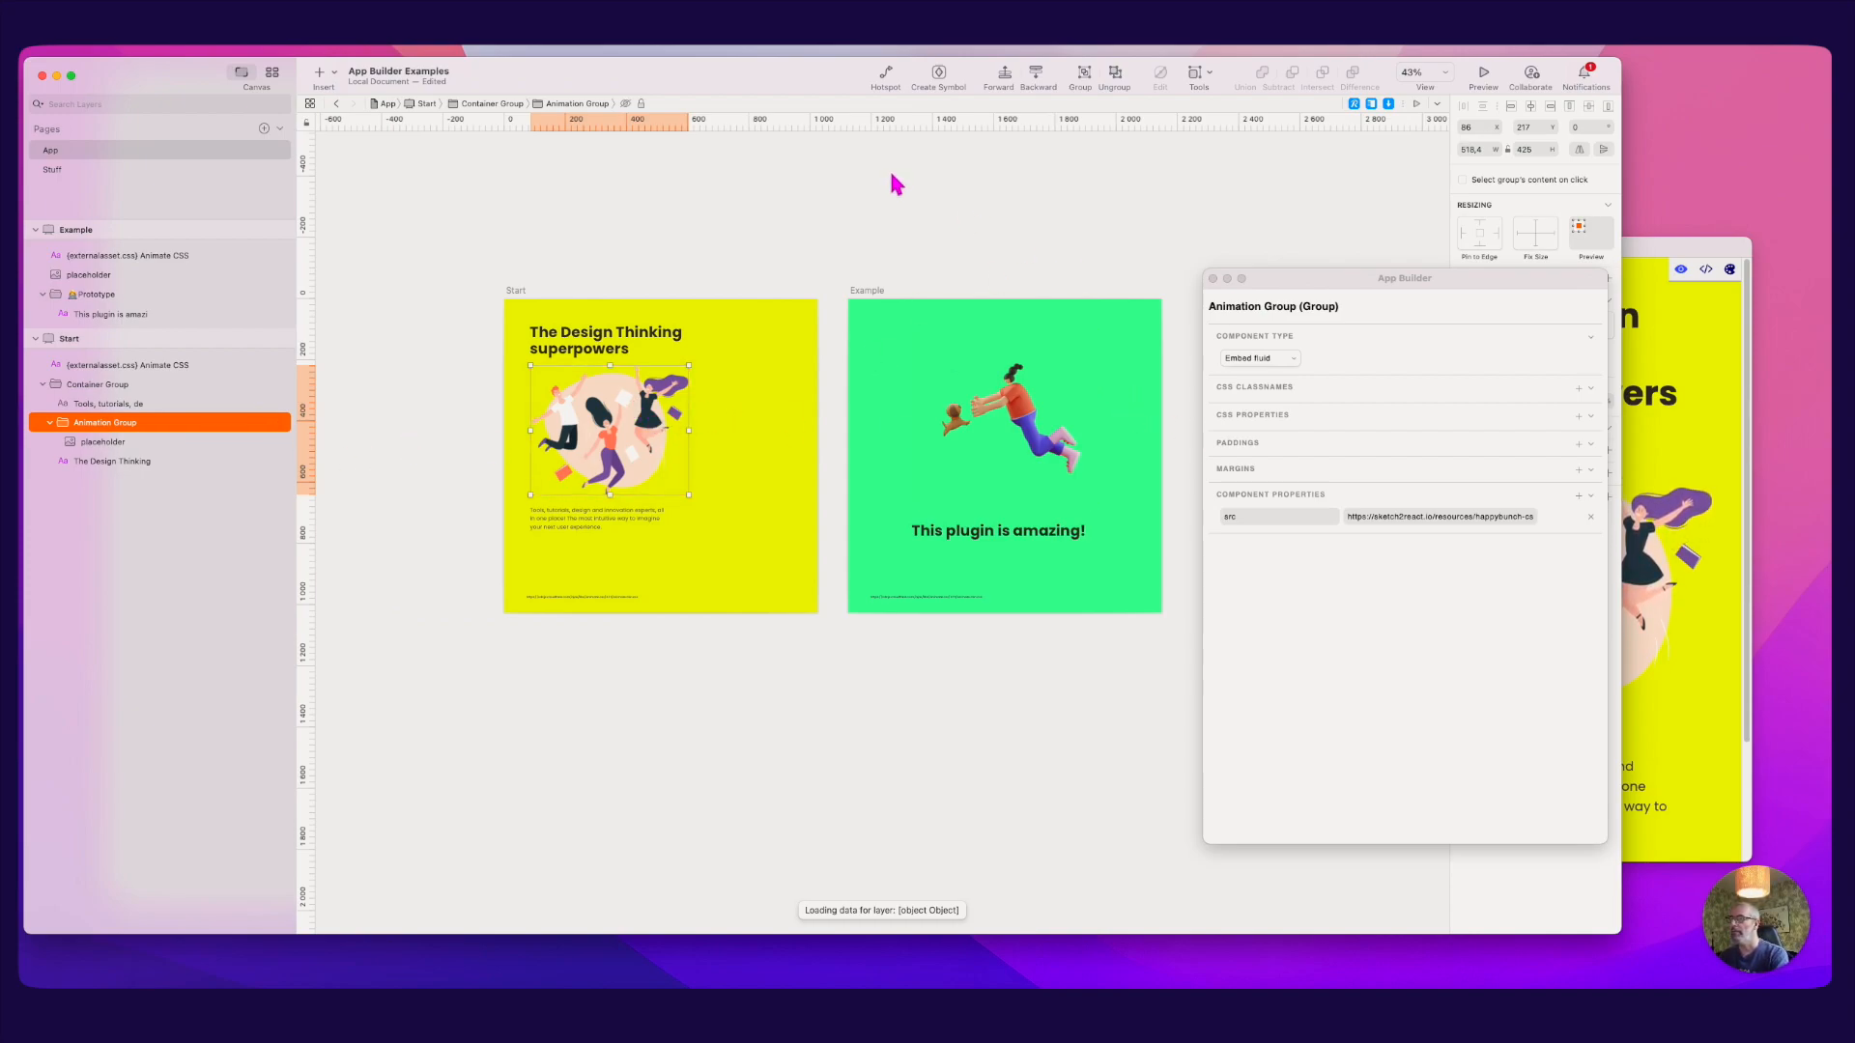
Step: In Website Prototype with Marcode, copy the Left side 2 group's CSS class names animate__animated animate__fadeInLeft animate__delay-1s
{"action": "left_click", "coordinate": [468, 41]}
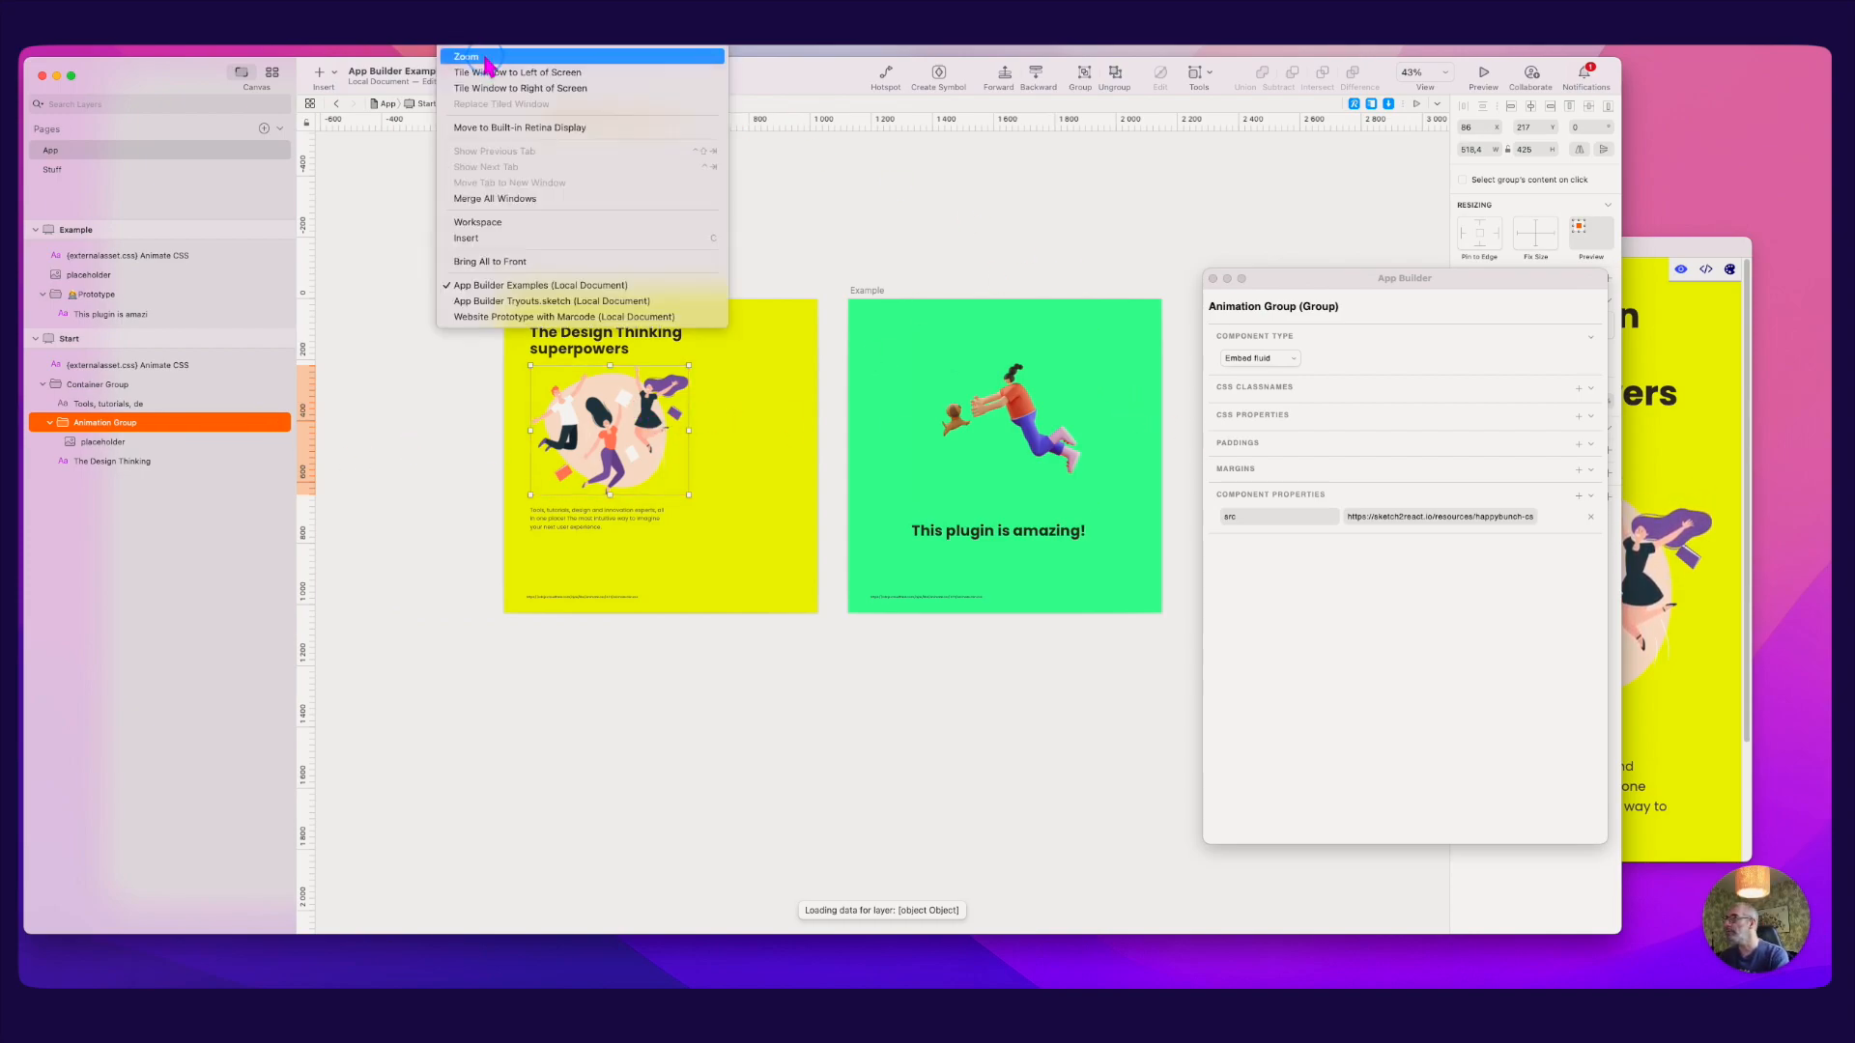
{"action": "left_click", "coordinate": [549, 317]}
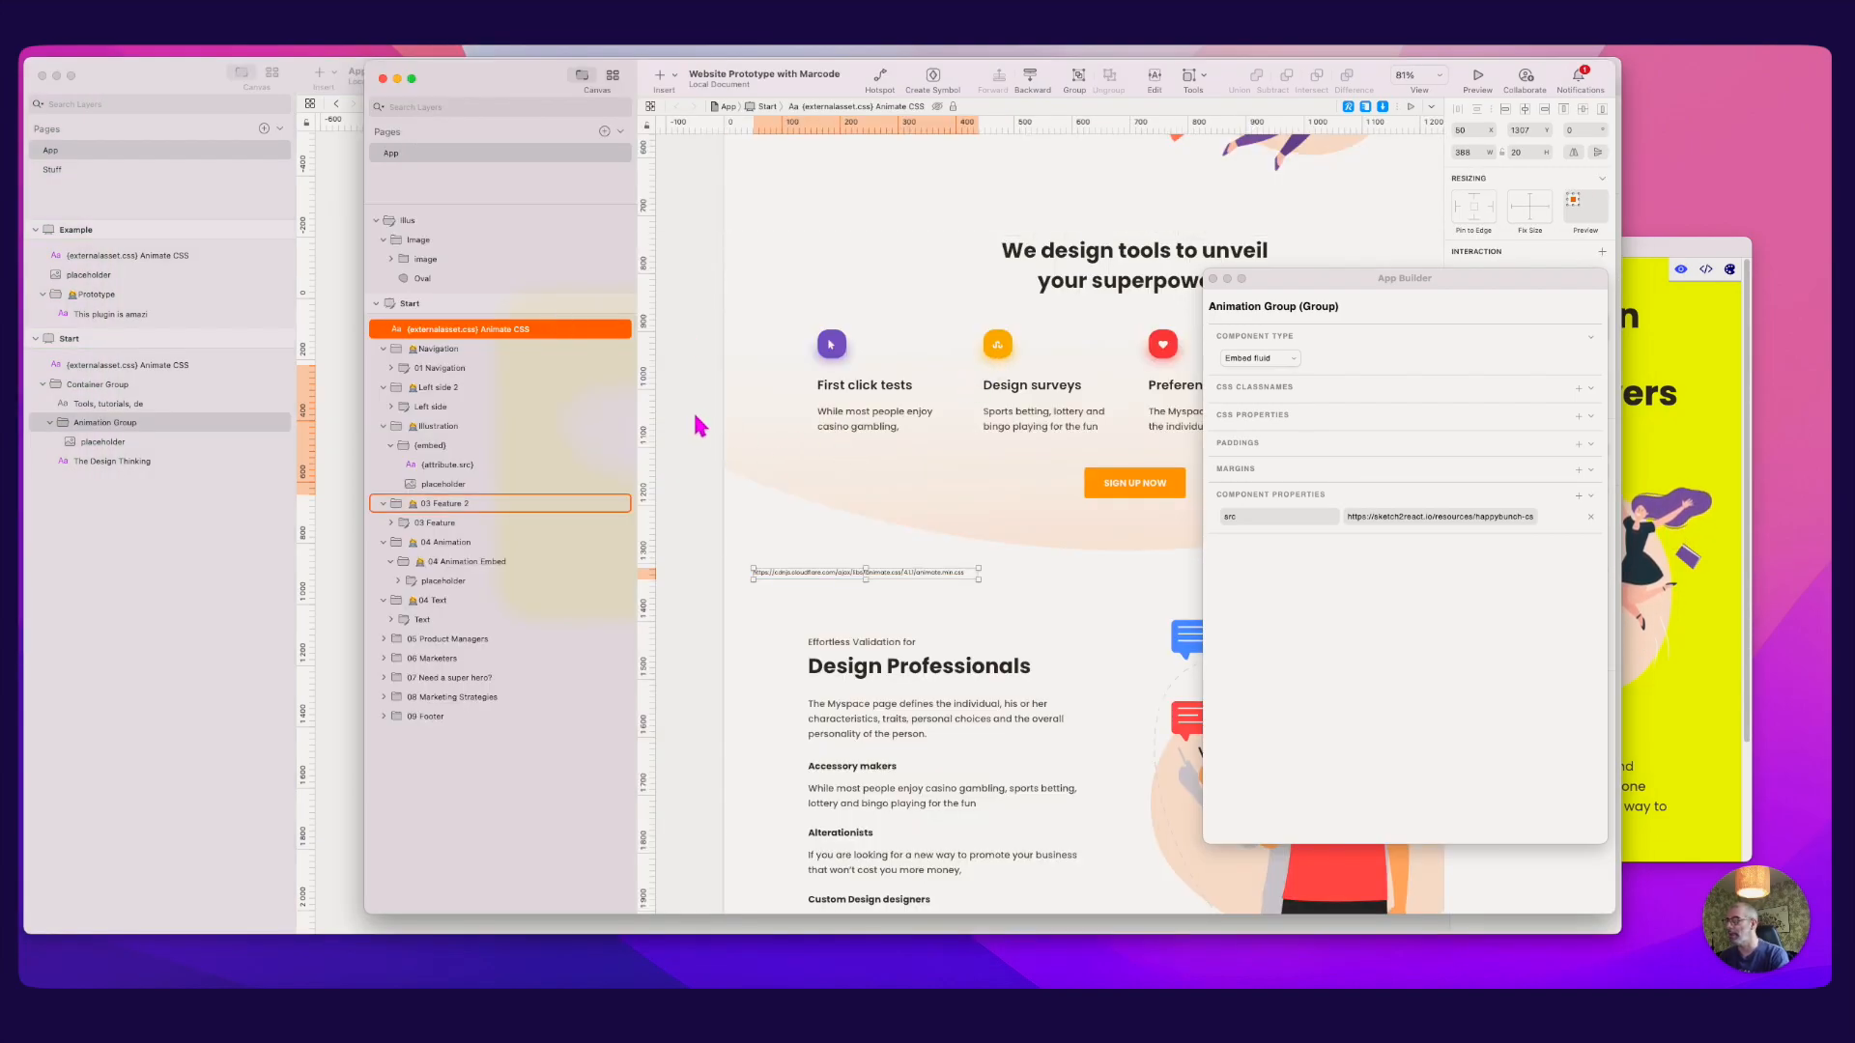
{"action": "left_click", "coordinate": [688, 414]}
{"action": "scroll", "coordinate": [966, 464], "scroll_direction": "up", "scroll_amount": 10}
{"action": "scroll", "coordinate": [870, 444], "scroll_direction": "right", "scroll_amount": 3}
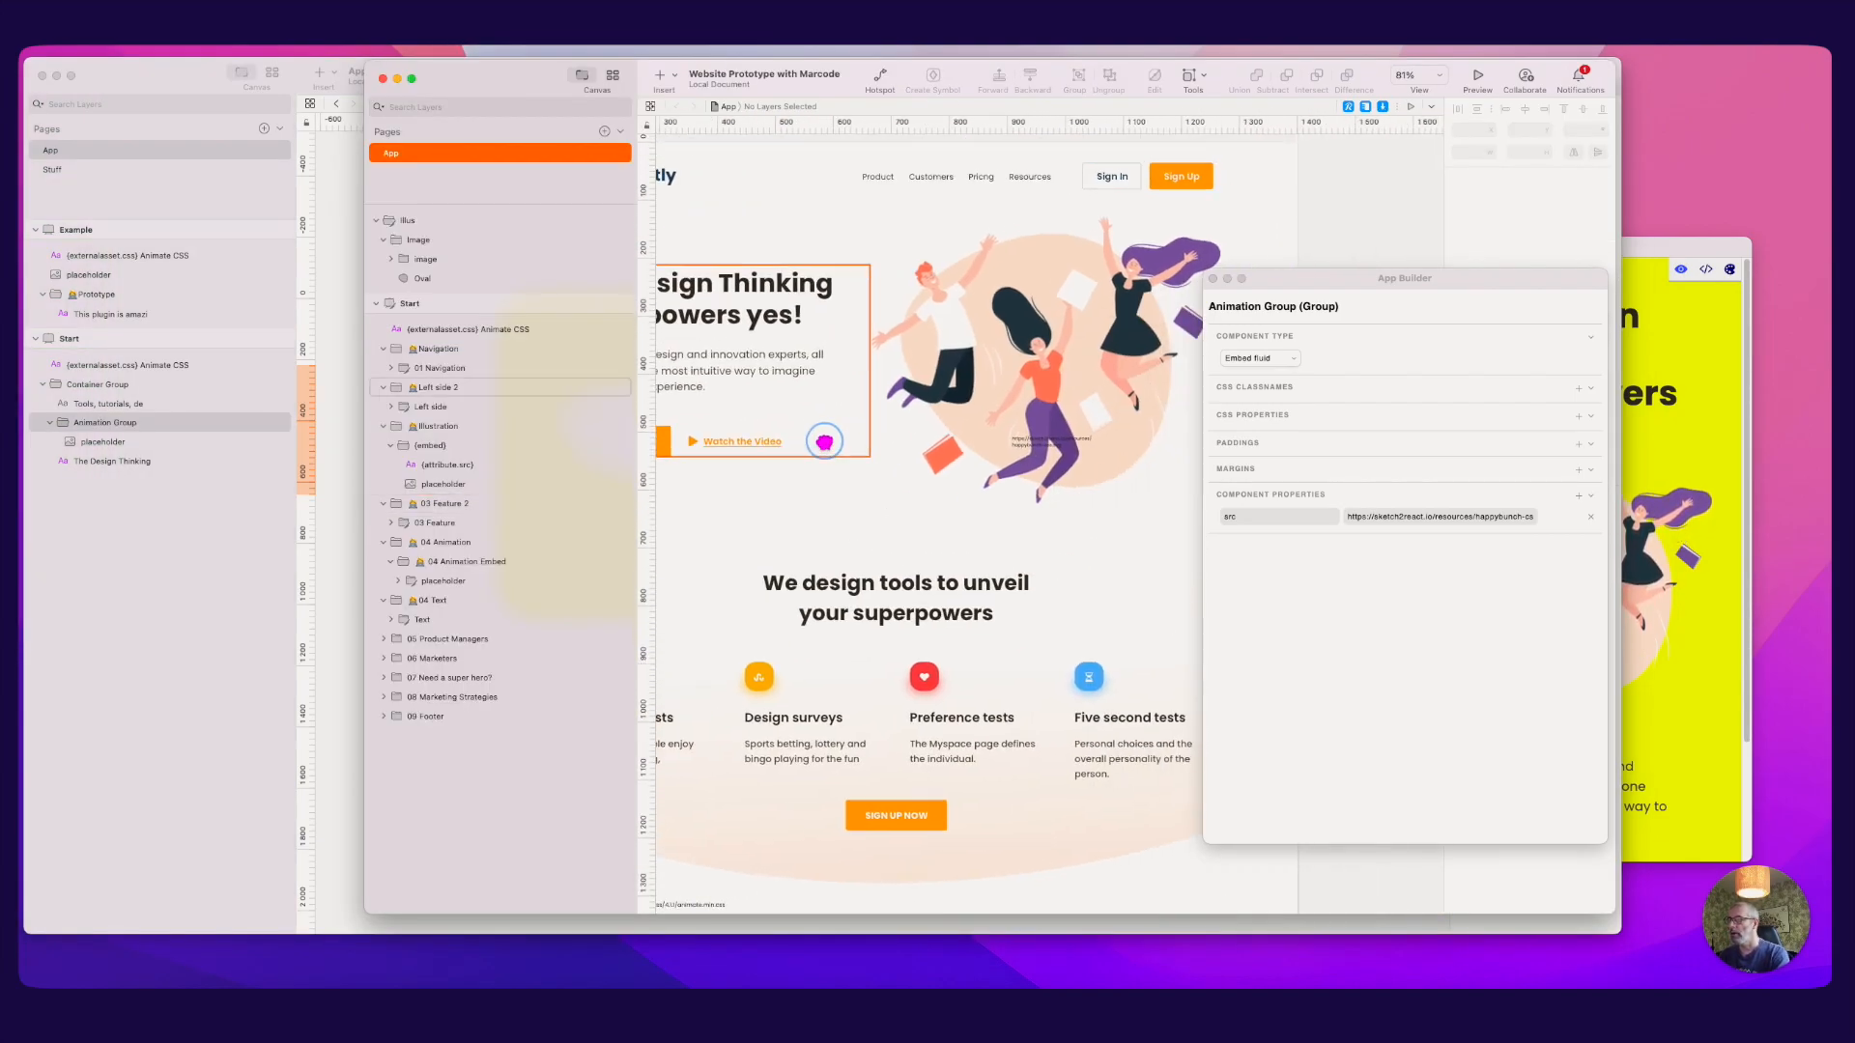
{"action": "scroll", "coordinate": [956, 441], "scroll_direction": "left", "scroll_amount": 1}
{"action": "left_click", "coordinate": [898, 376]}
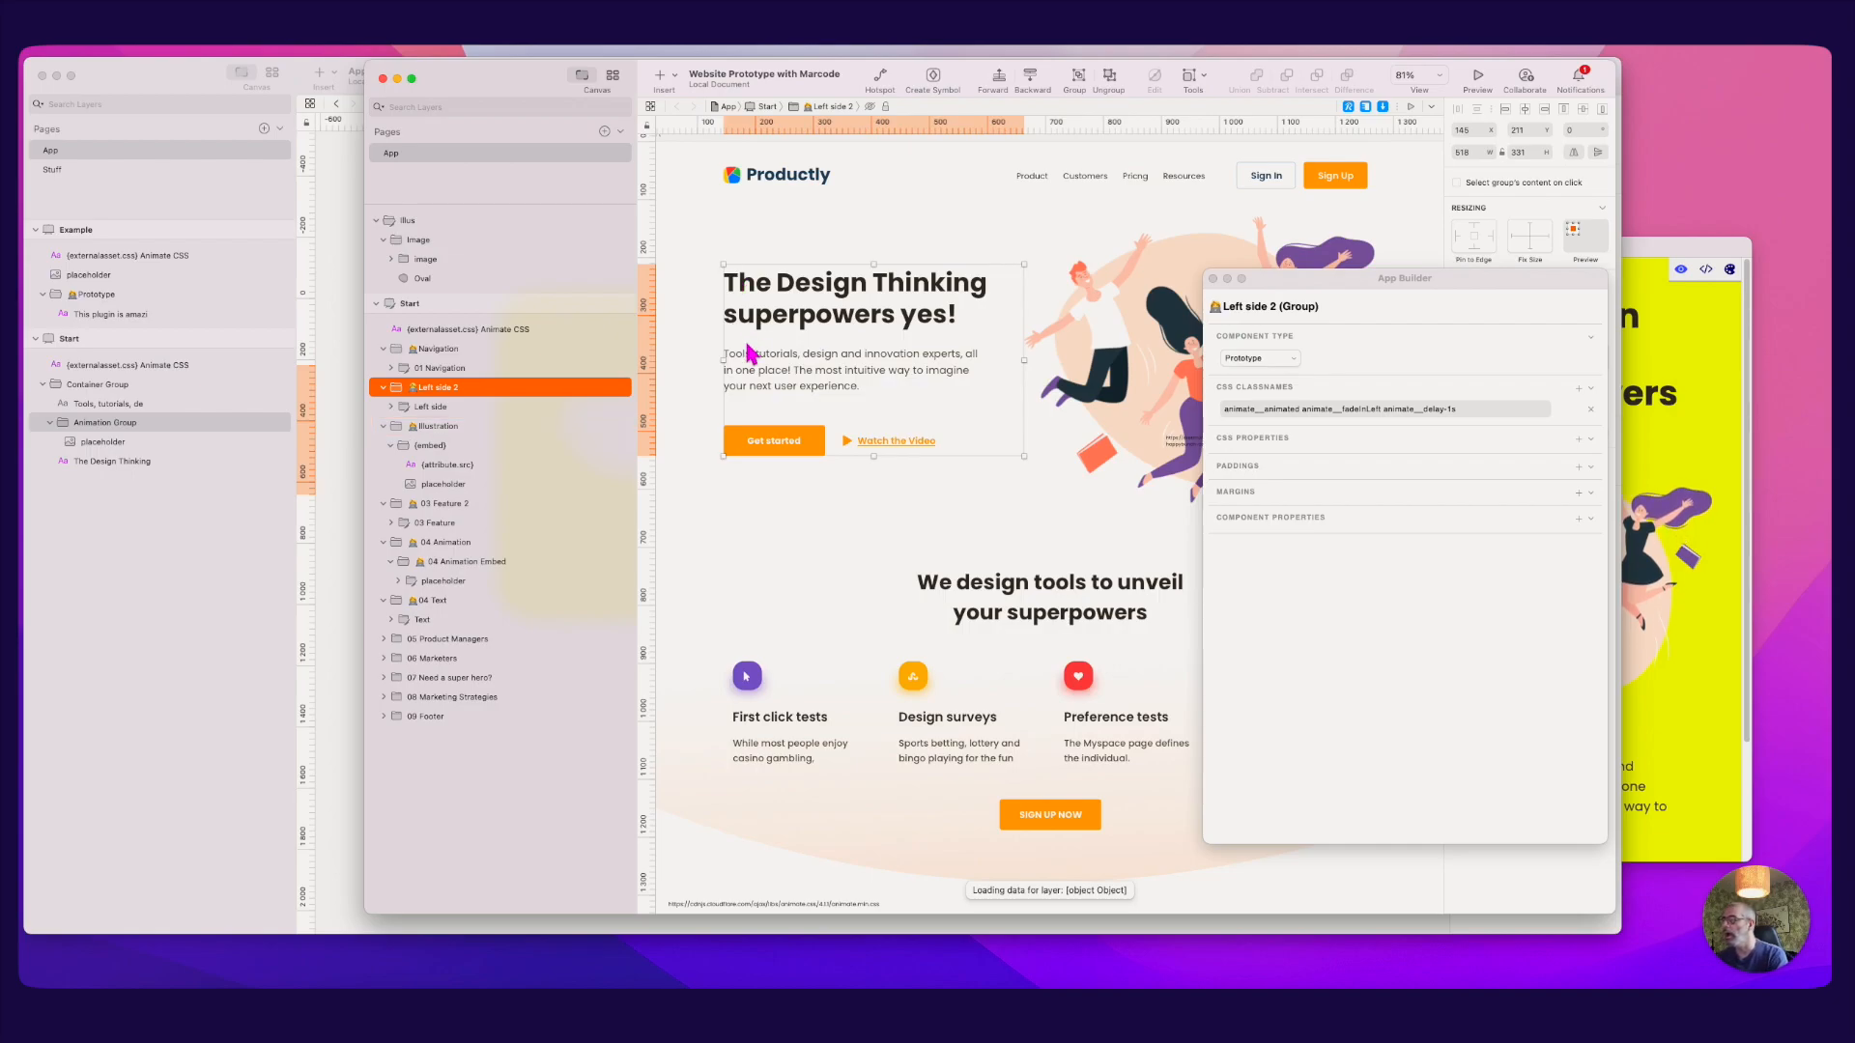
{"action": "left_click", "coordinate": [1230, 410]}
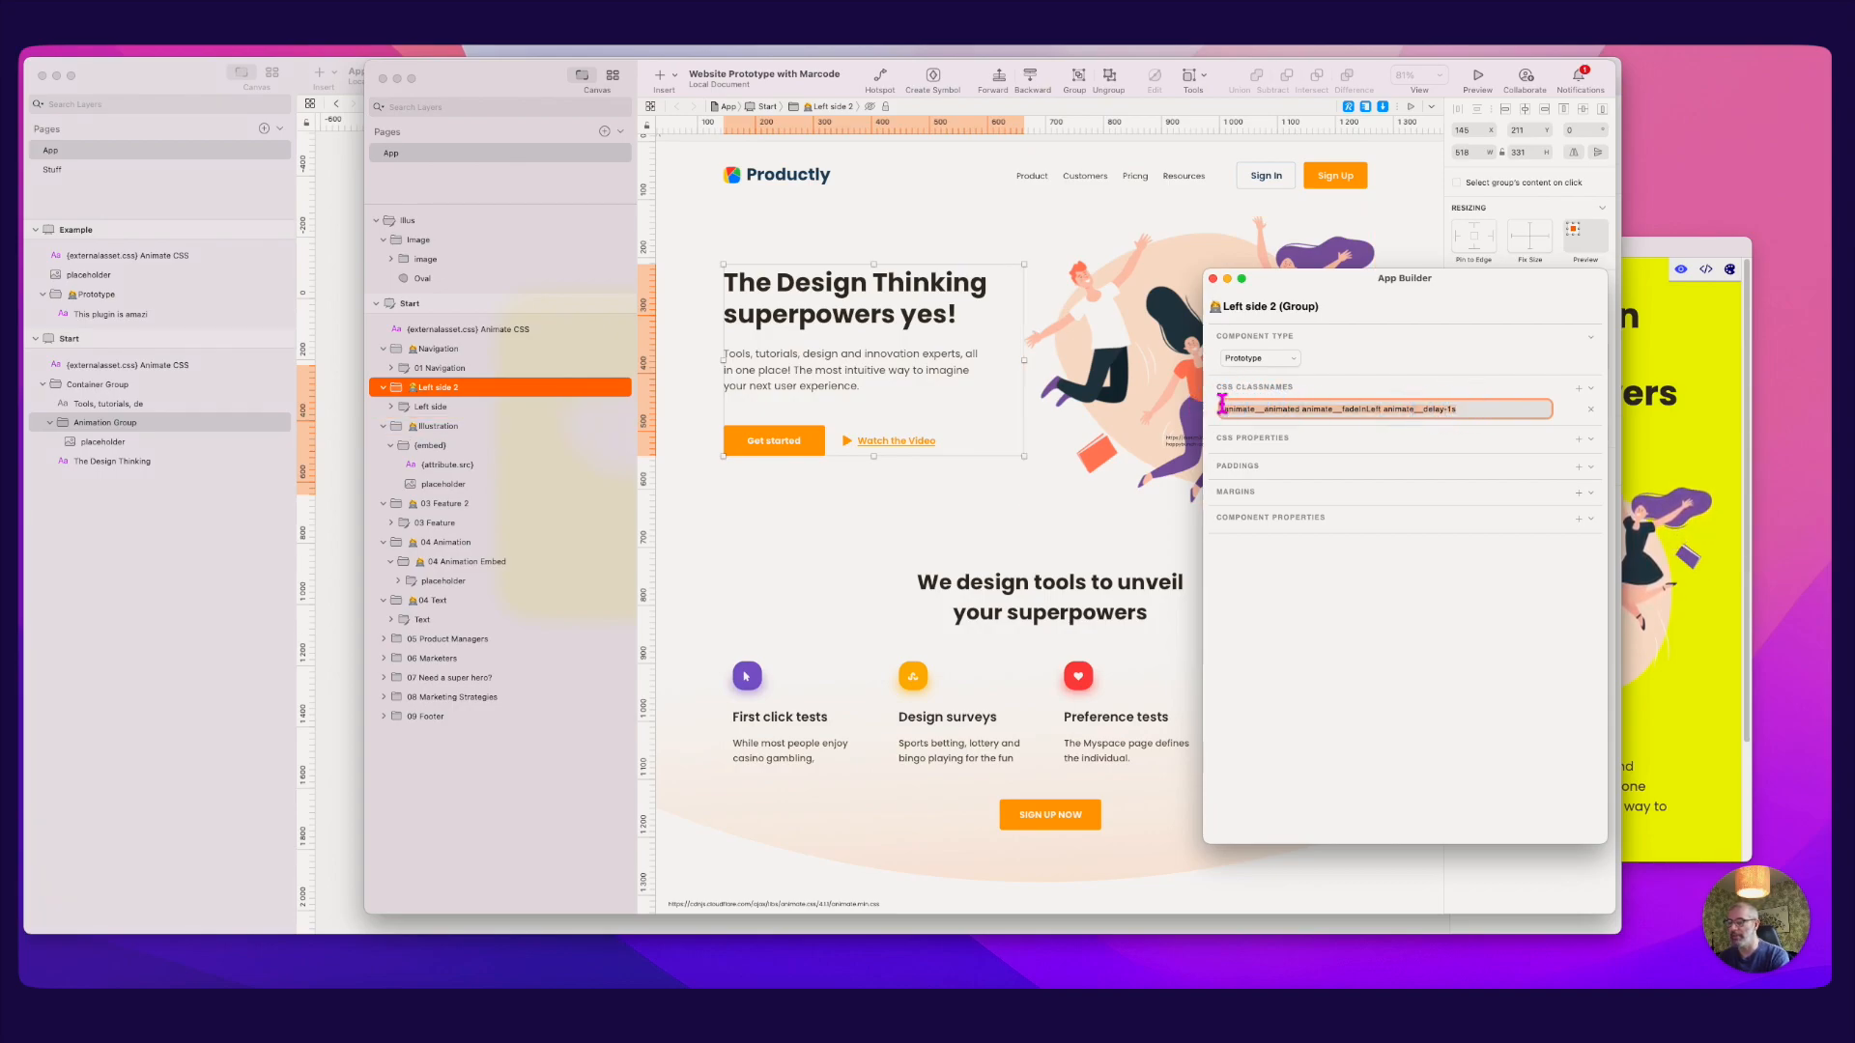
{"action": "key", "text": "super+c"}
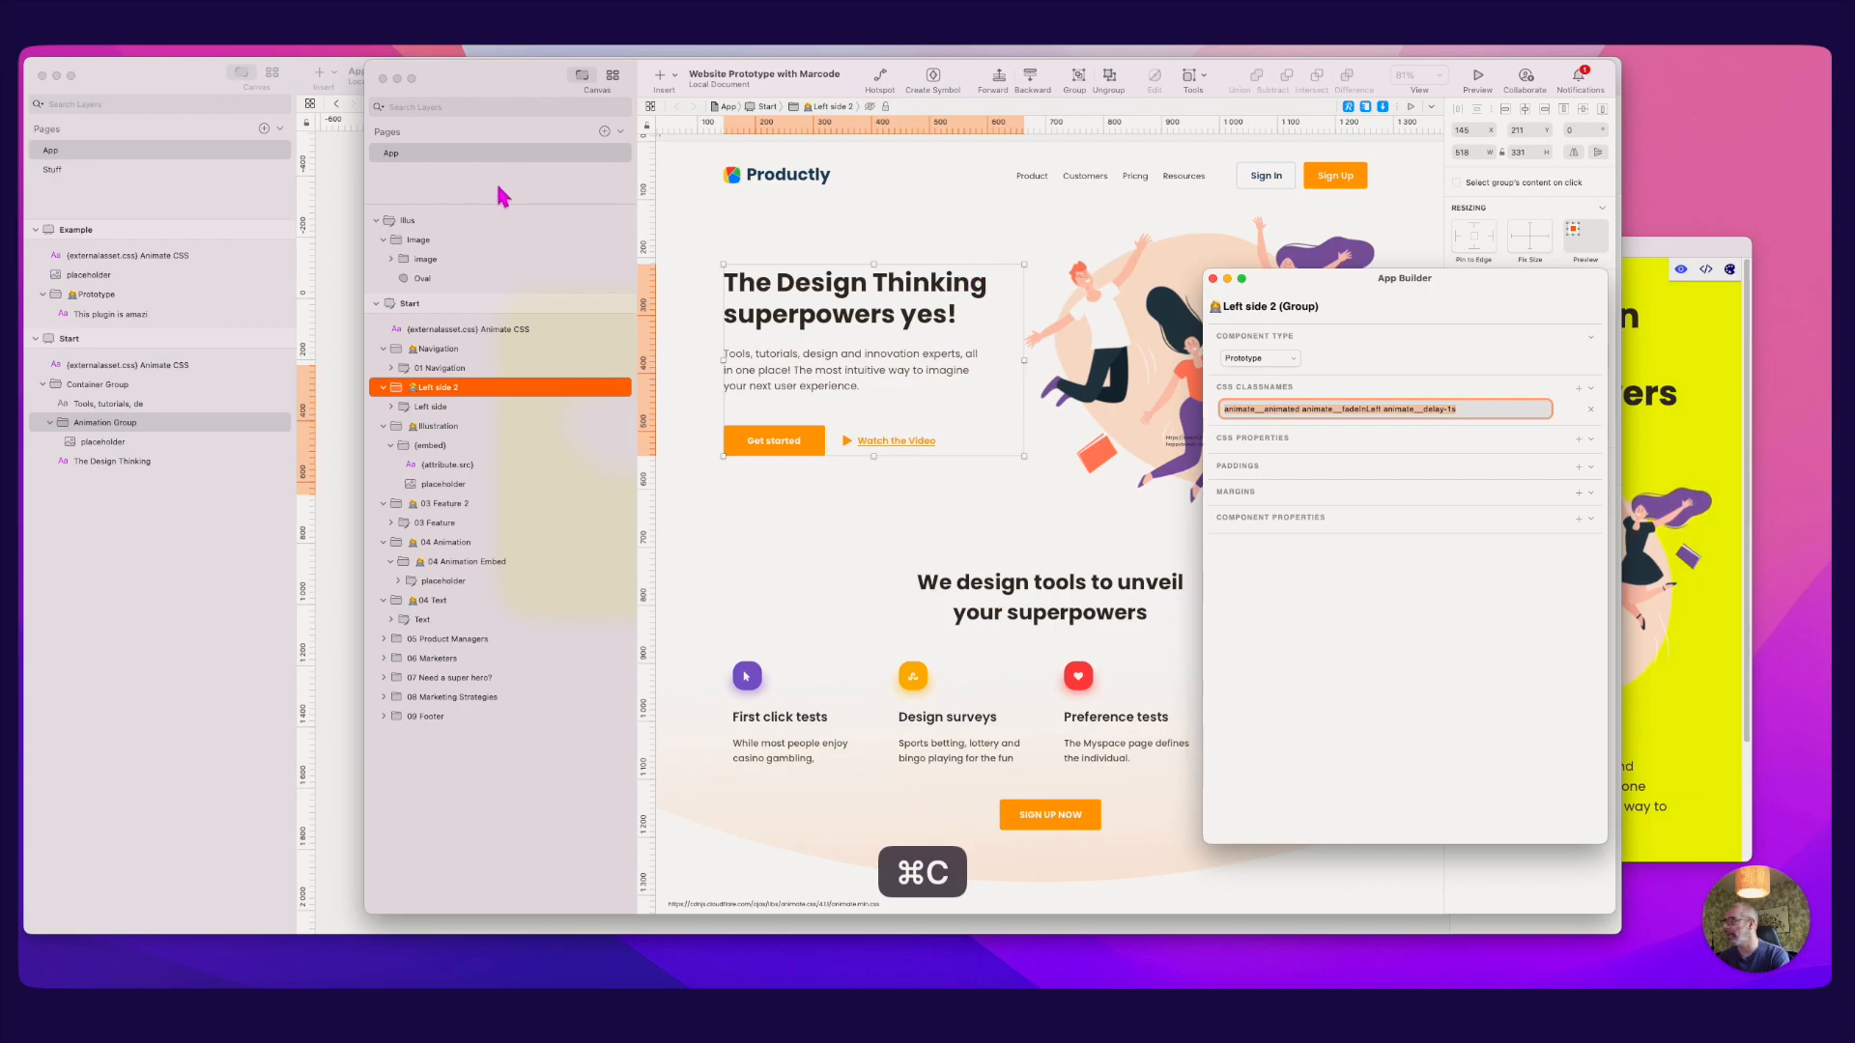
Step: Back in App Builder Examples, add the copied class names animate__animated animate__fadeInLeft animate__delay-1s to the Animation Group
{"action": "left_click", "coordinate": [333, 230]}
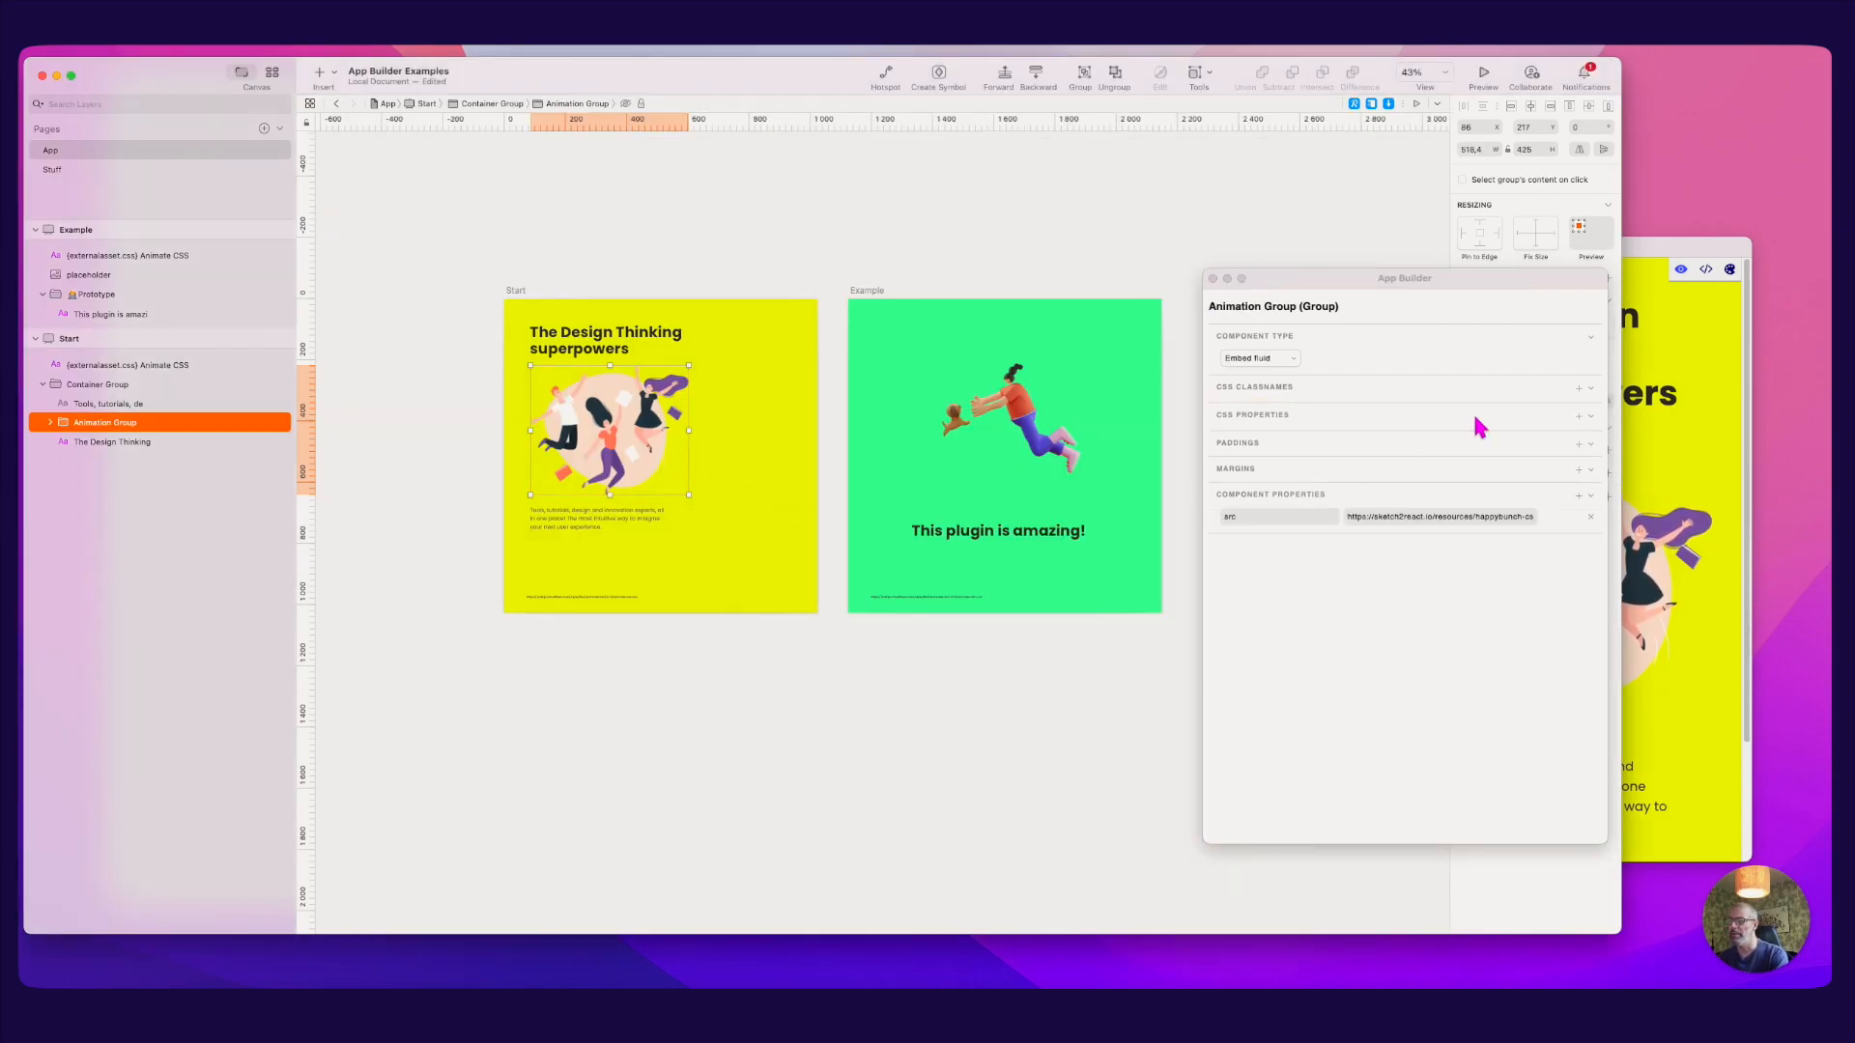
{"action": "left_click", "coordinate": [1578, 389]}
{"action": "left_click", "coordinate": [1578, 388]}
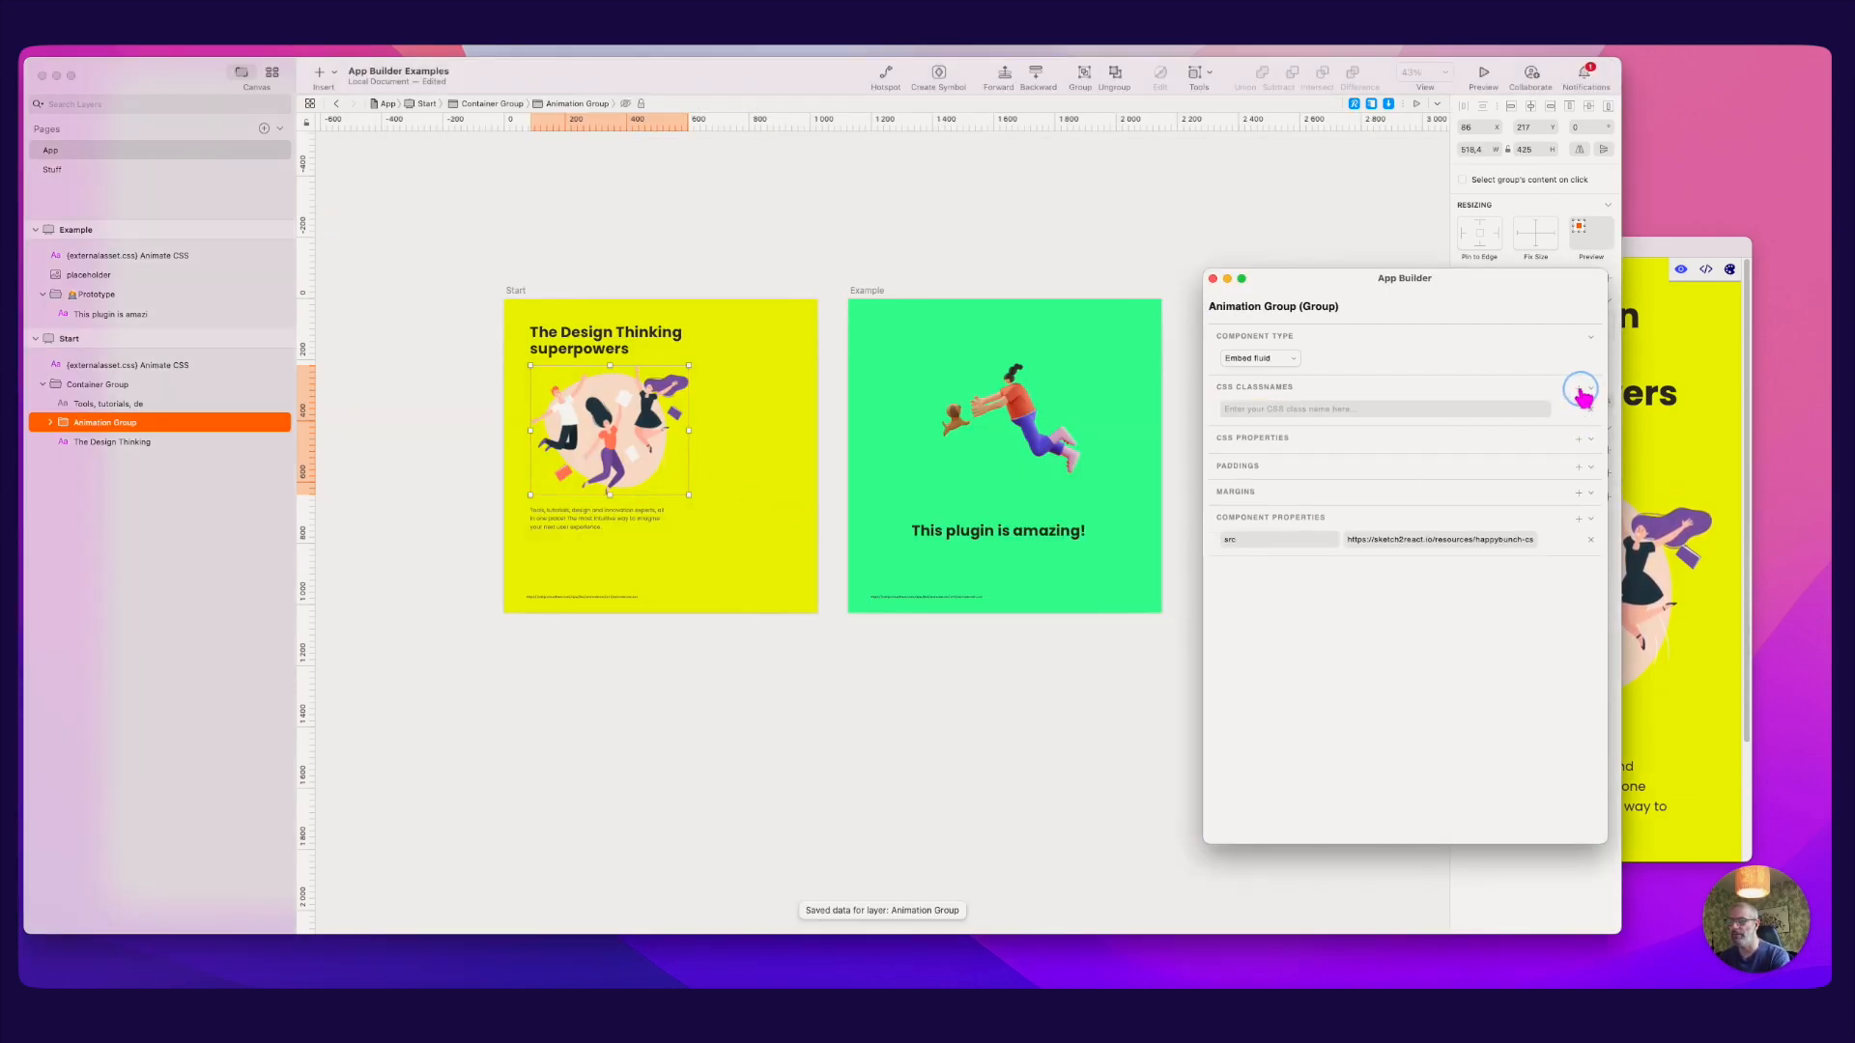
{"action": "left_click", "coordinate": [1371, 410]}
{"action": "key", "text": "super+v"}
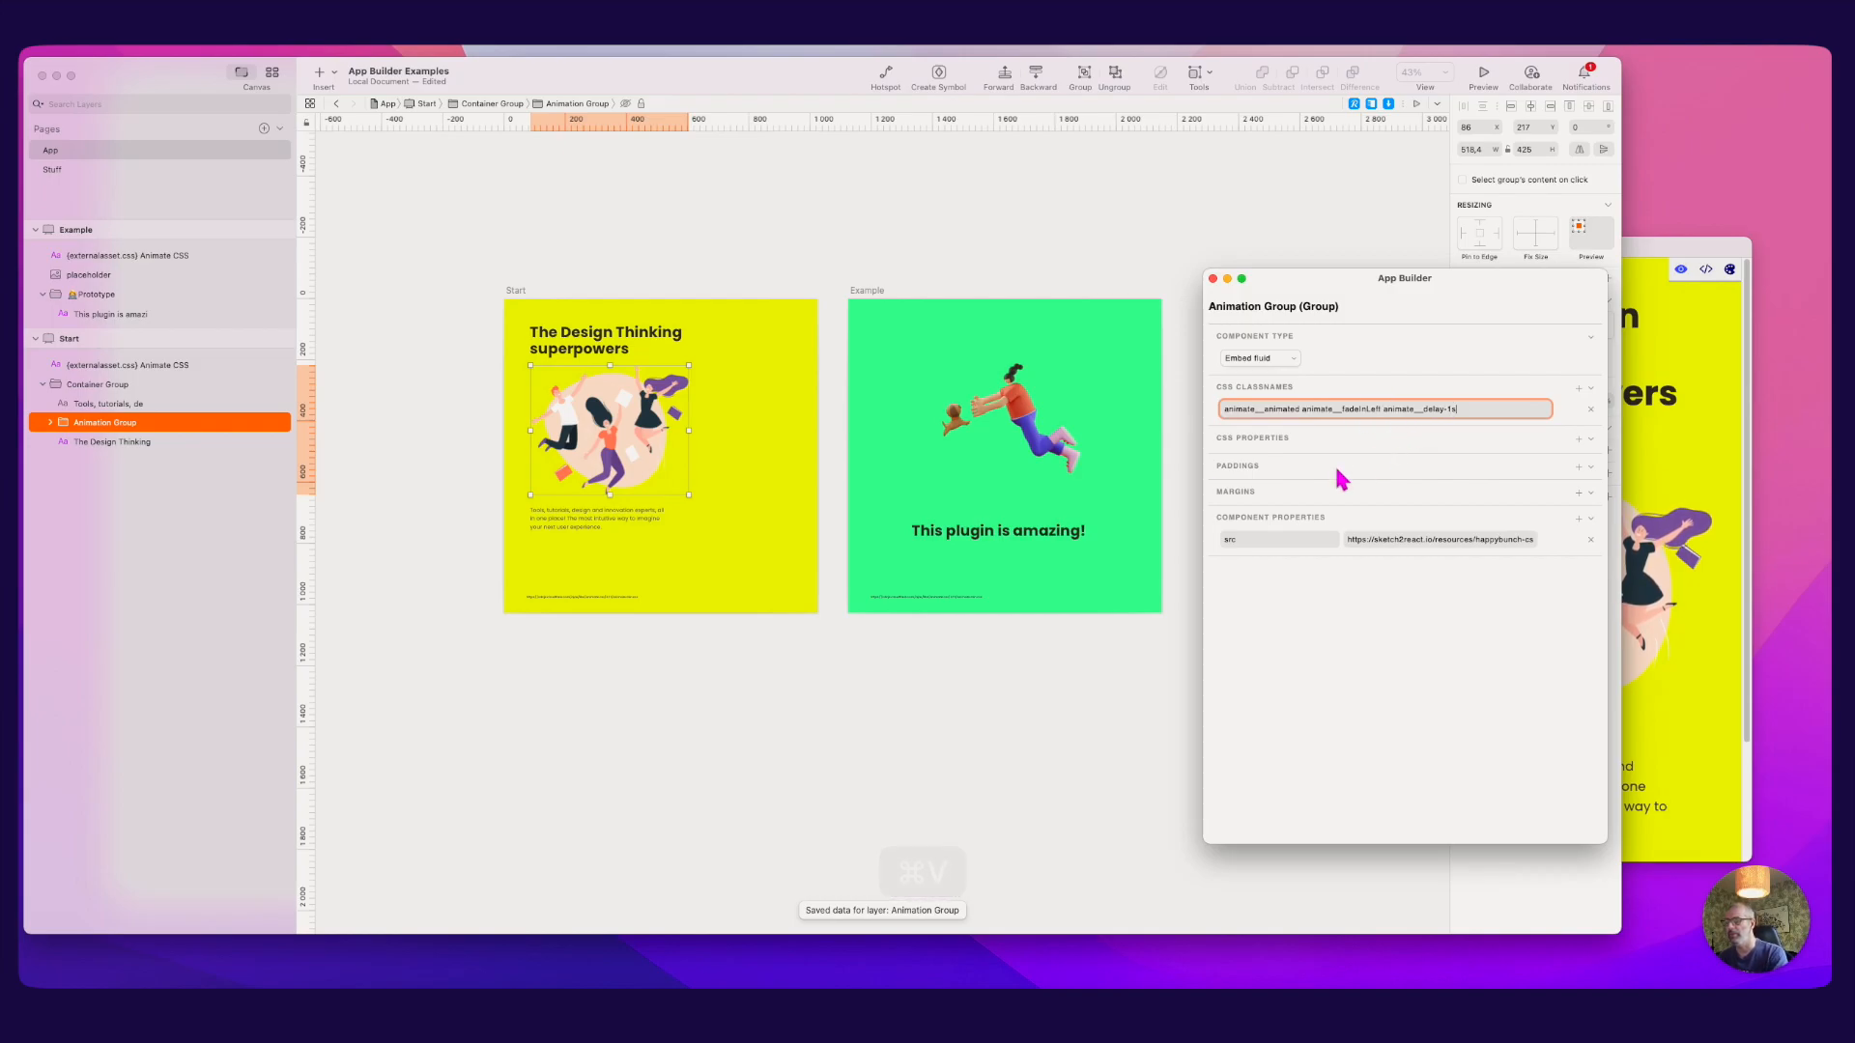
{"action": "left_click", "coordinate": [983, 626]}
Step: Save the document and check the Start artboard's animated illustration in an enlarged preview window
{"action": "key", "text": "super+s"}
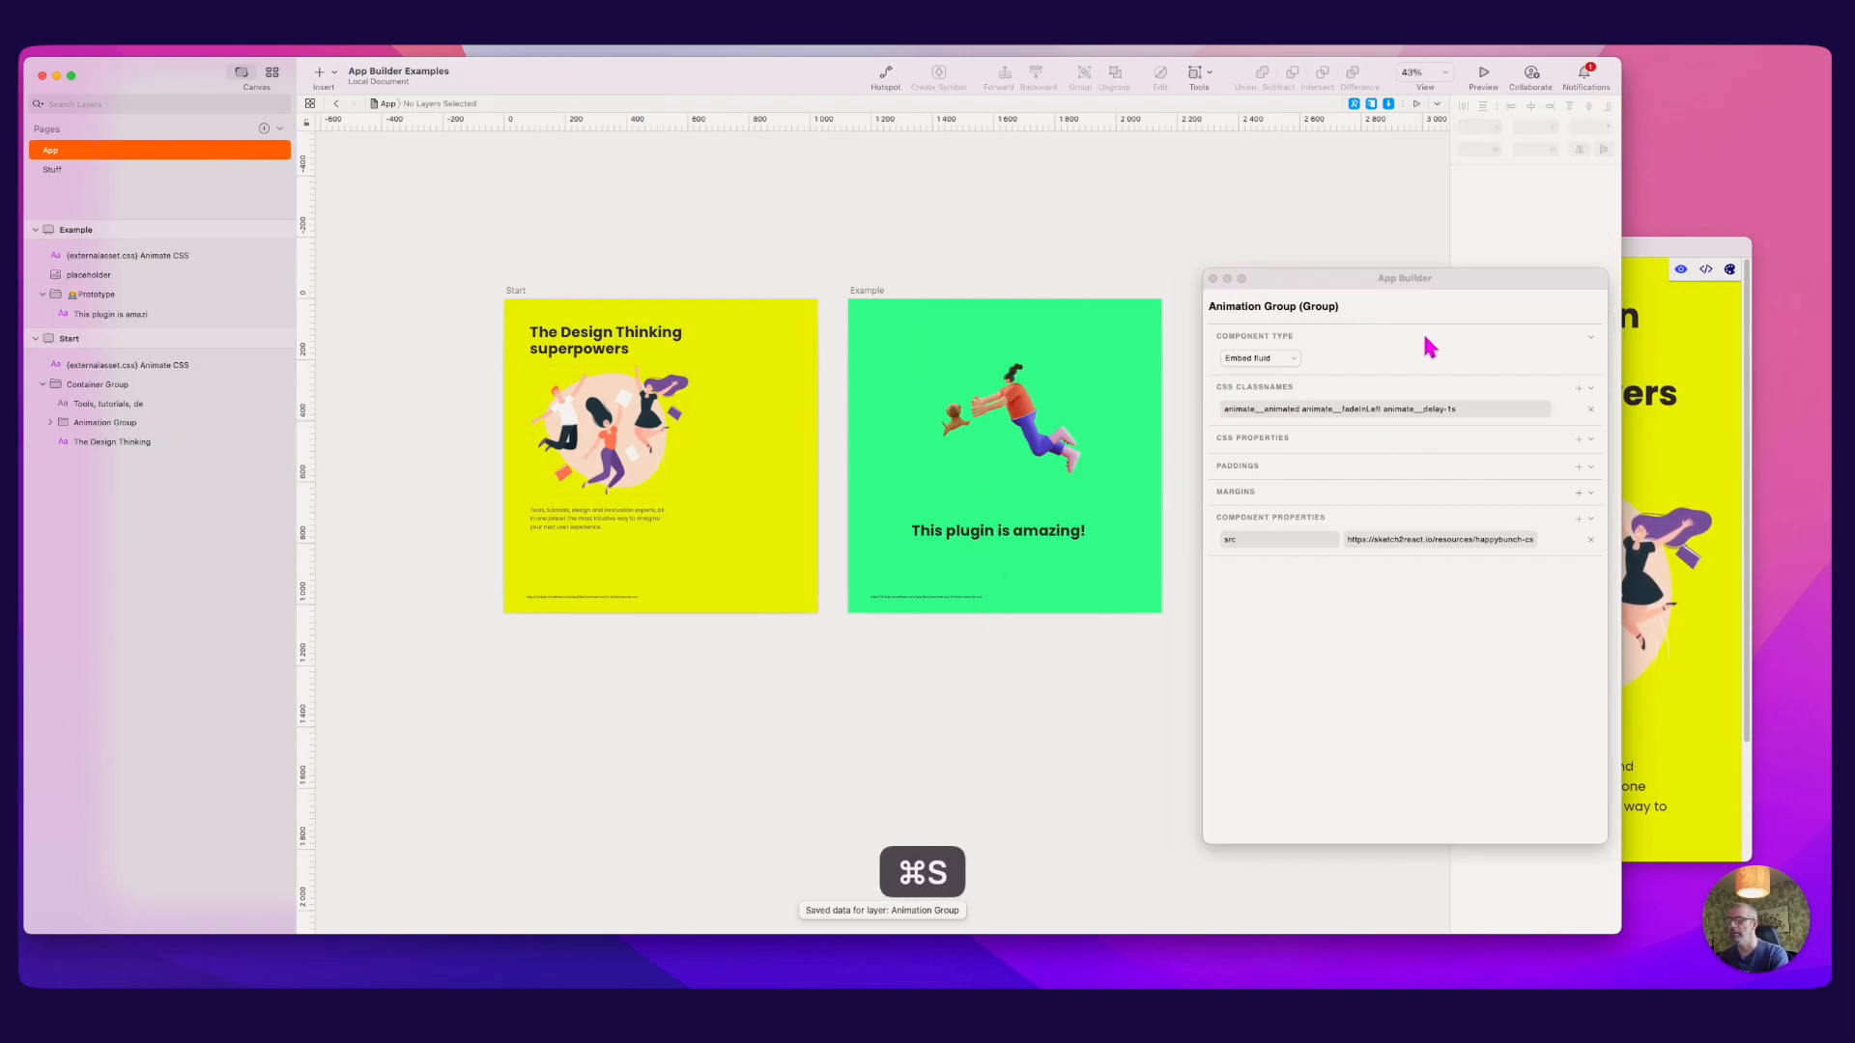
{"action": "left_click", "coordinate": [1658, 302]}
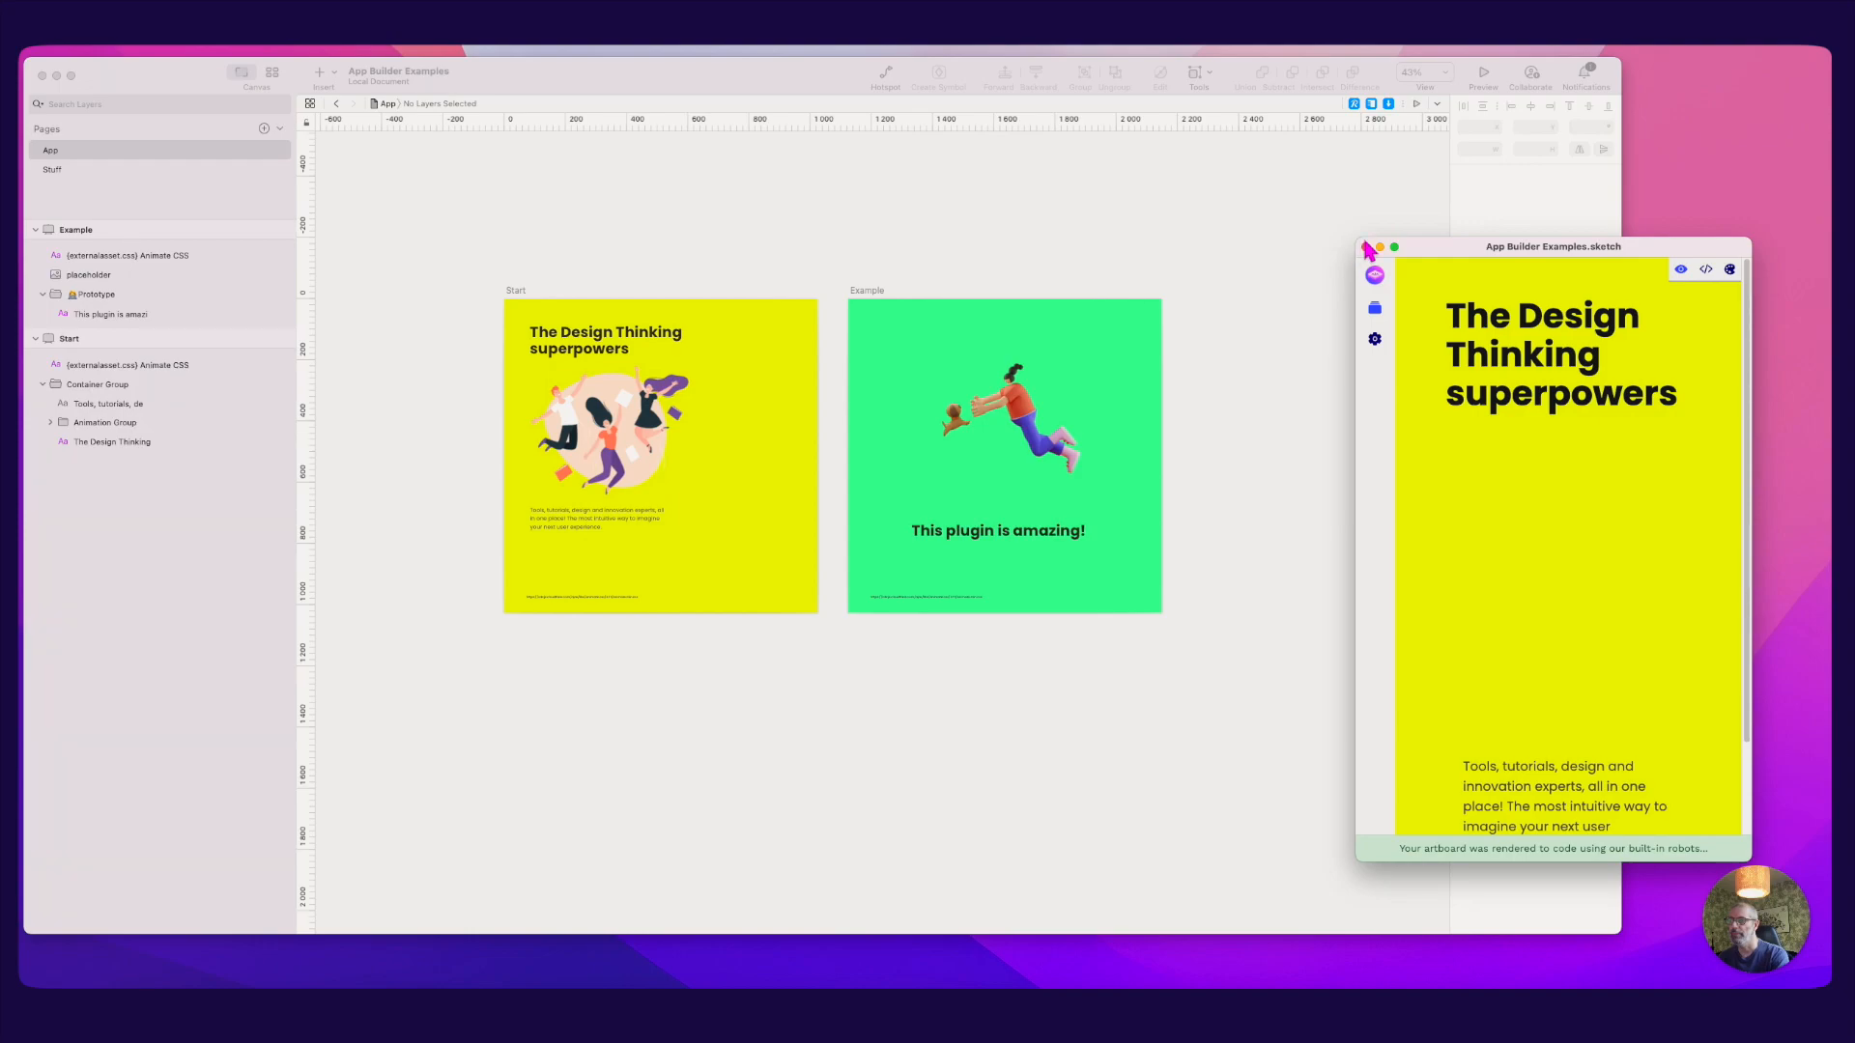
{"action": "left_click_drag", "start_coordinate": [1358, 237], "coordinate": [1155, 223]}
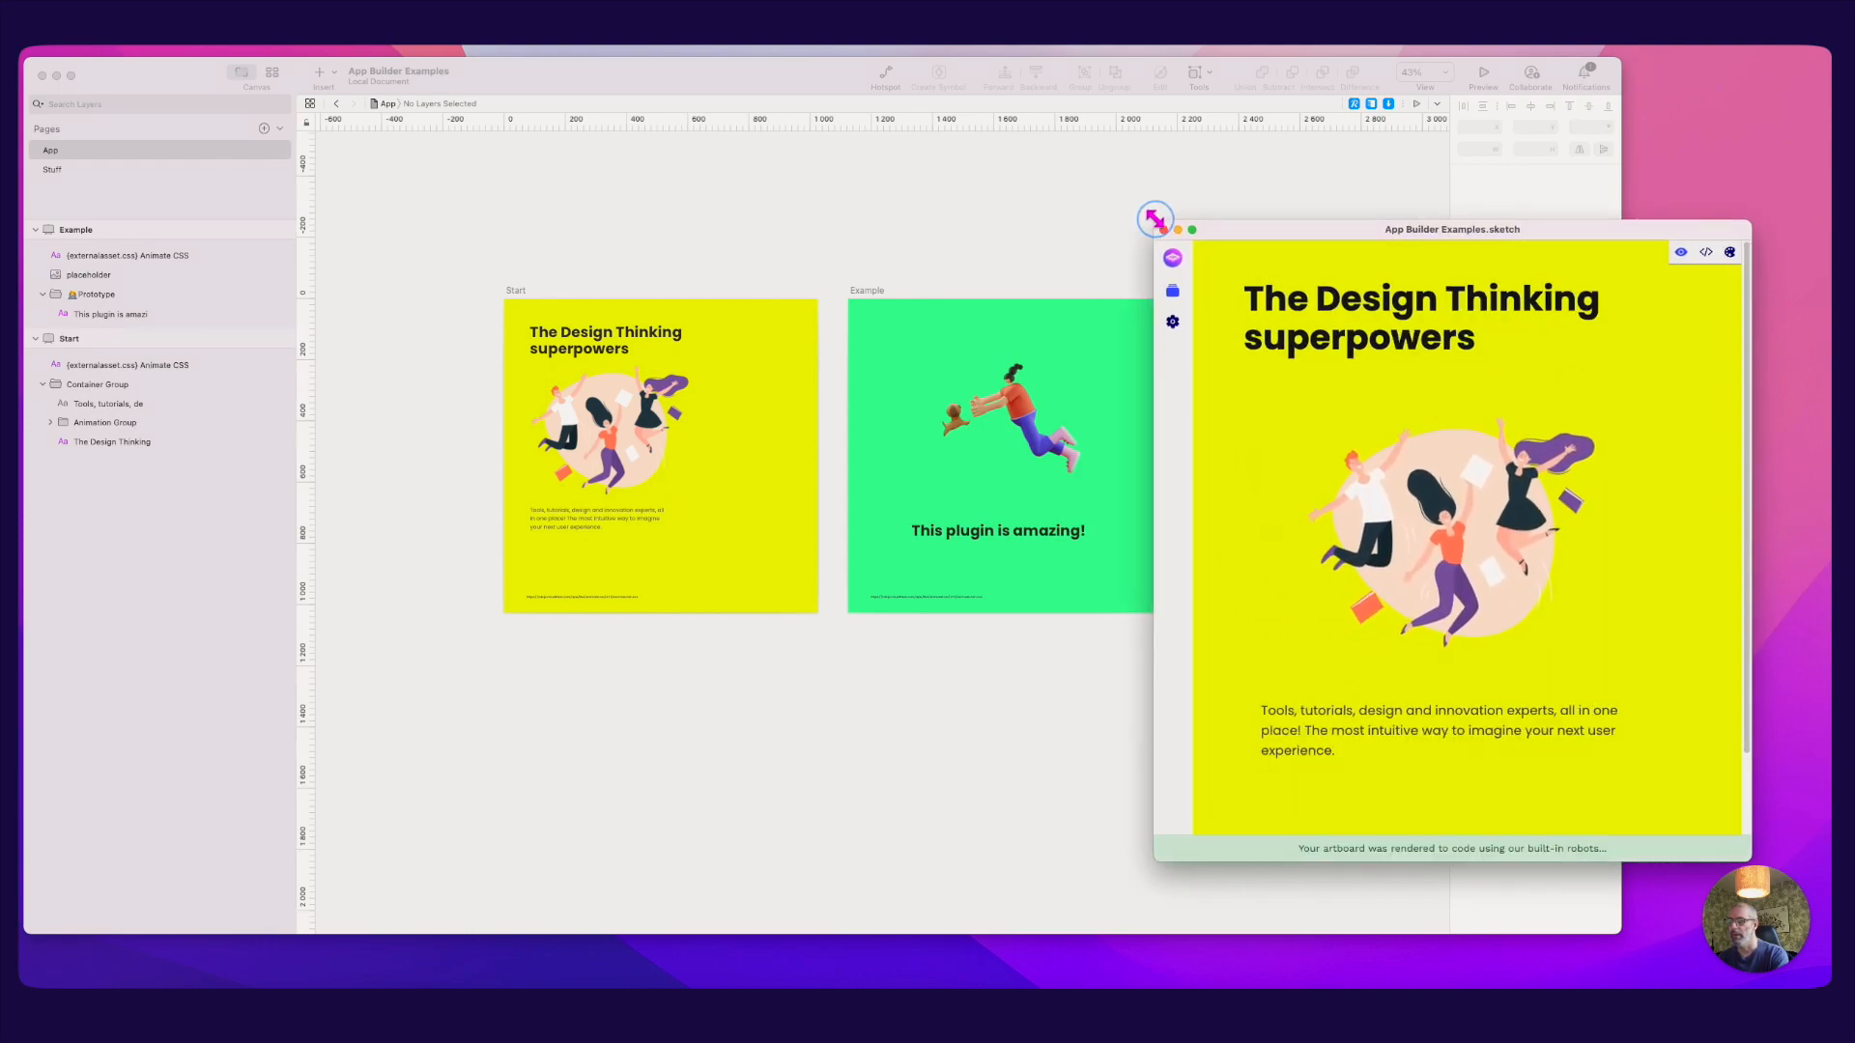
{"action": "left_click", "coordinate": [1095, 229]}
Step: Remove animate__delay-1s from the Animation Group's CSS class names, keeping animate__animated animate__fadeInLeft
{"action": "left_click", "coordinate": [673, 418]}
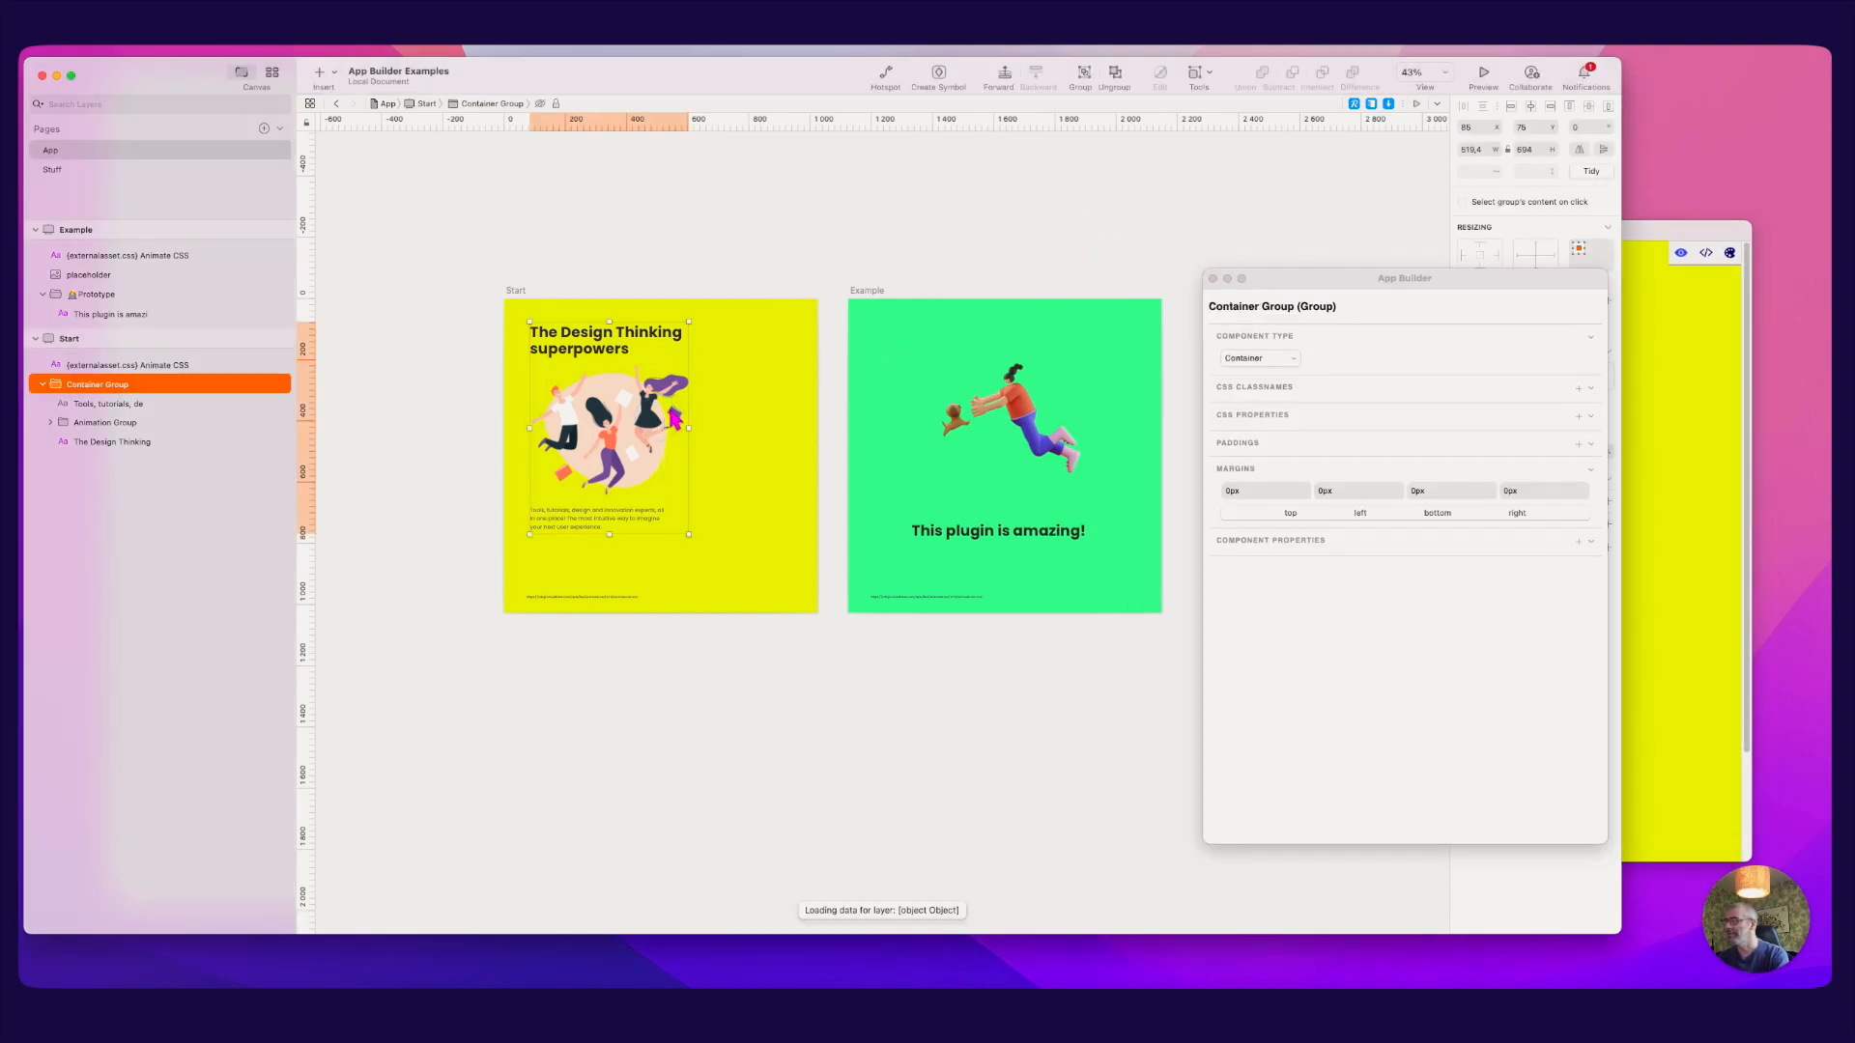
{"action": "double_click", "coordinate": [638, 396]}
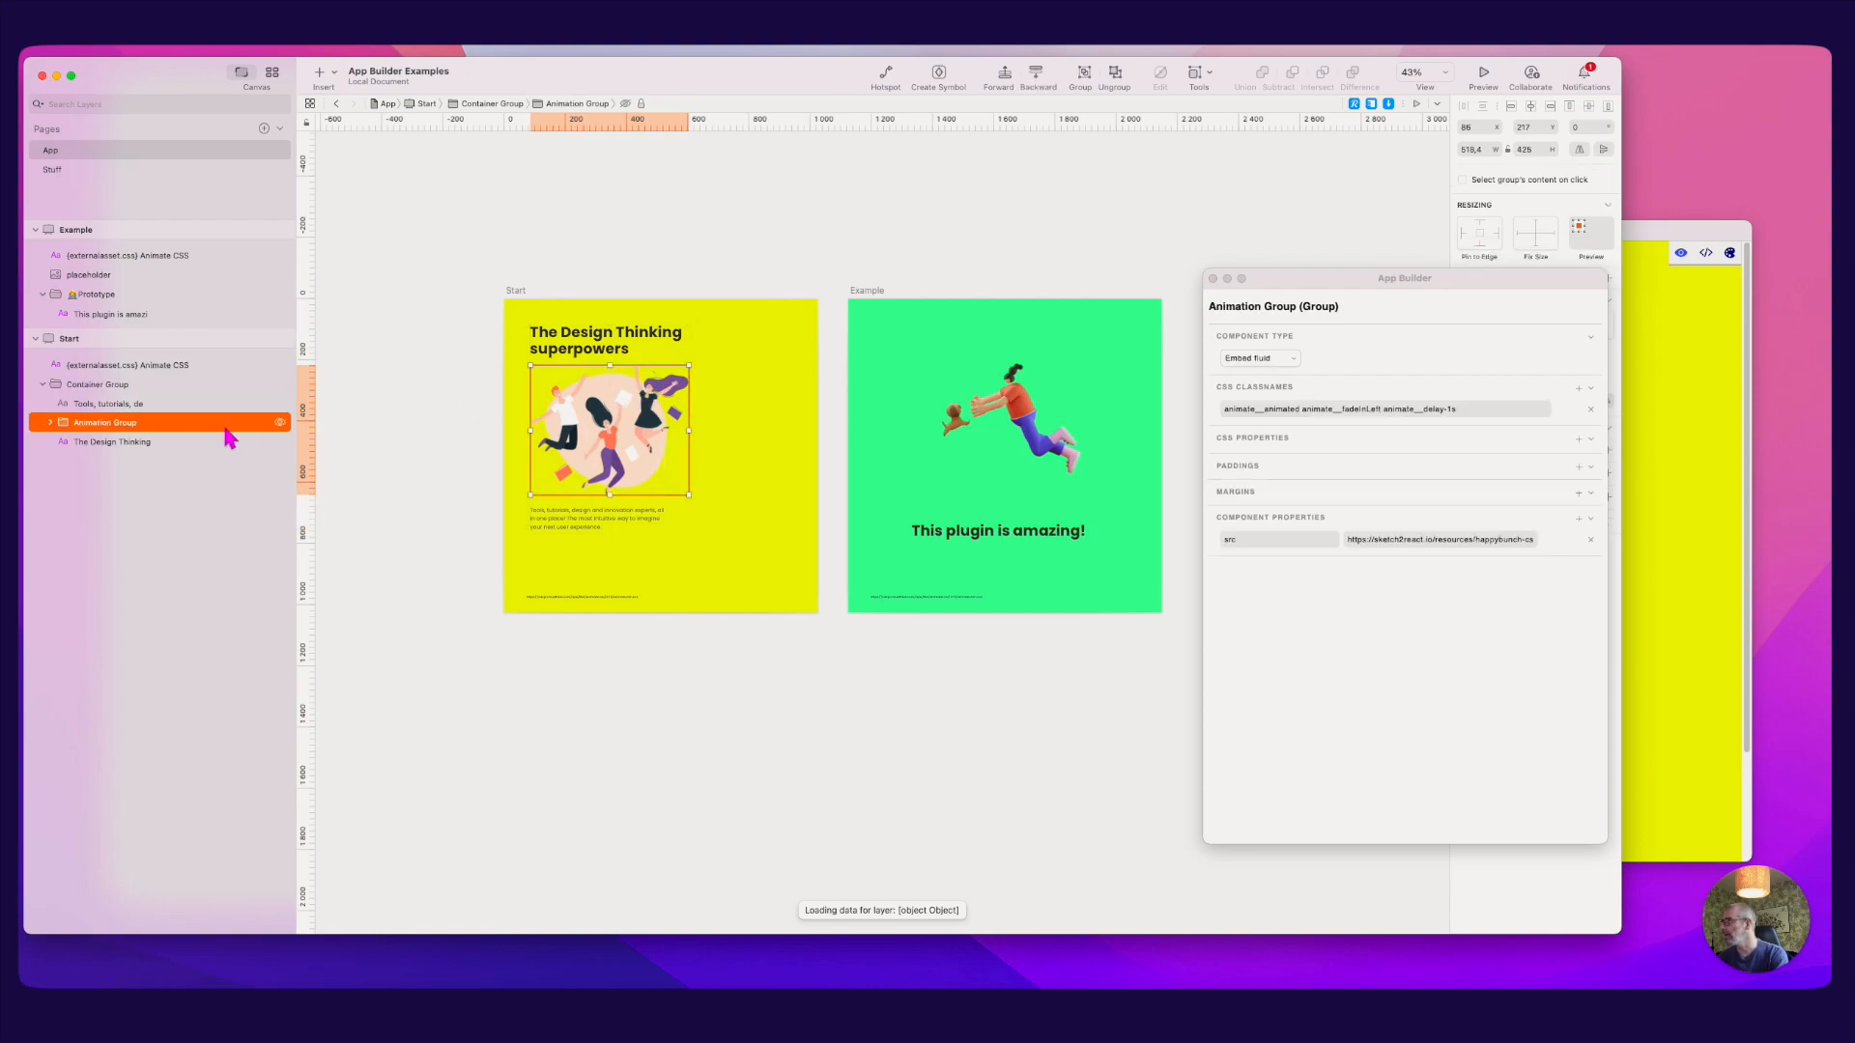
{"action": "left_click", "coordinate": [1472, 413]}
{"action": "left_click", "coordinate": [1492, 410]}
{"action": "key", "text": "BackSpace"}
{"action": "key", "text": "BackSpace"}
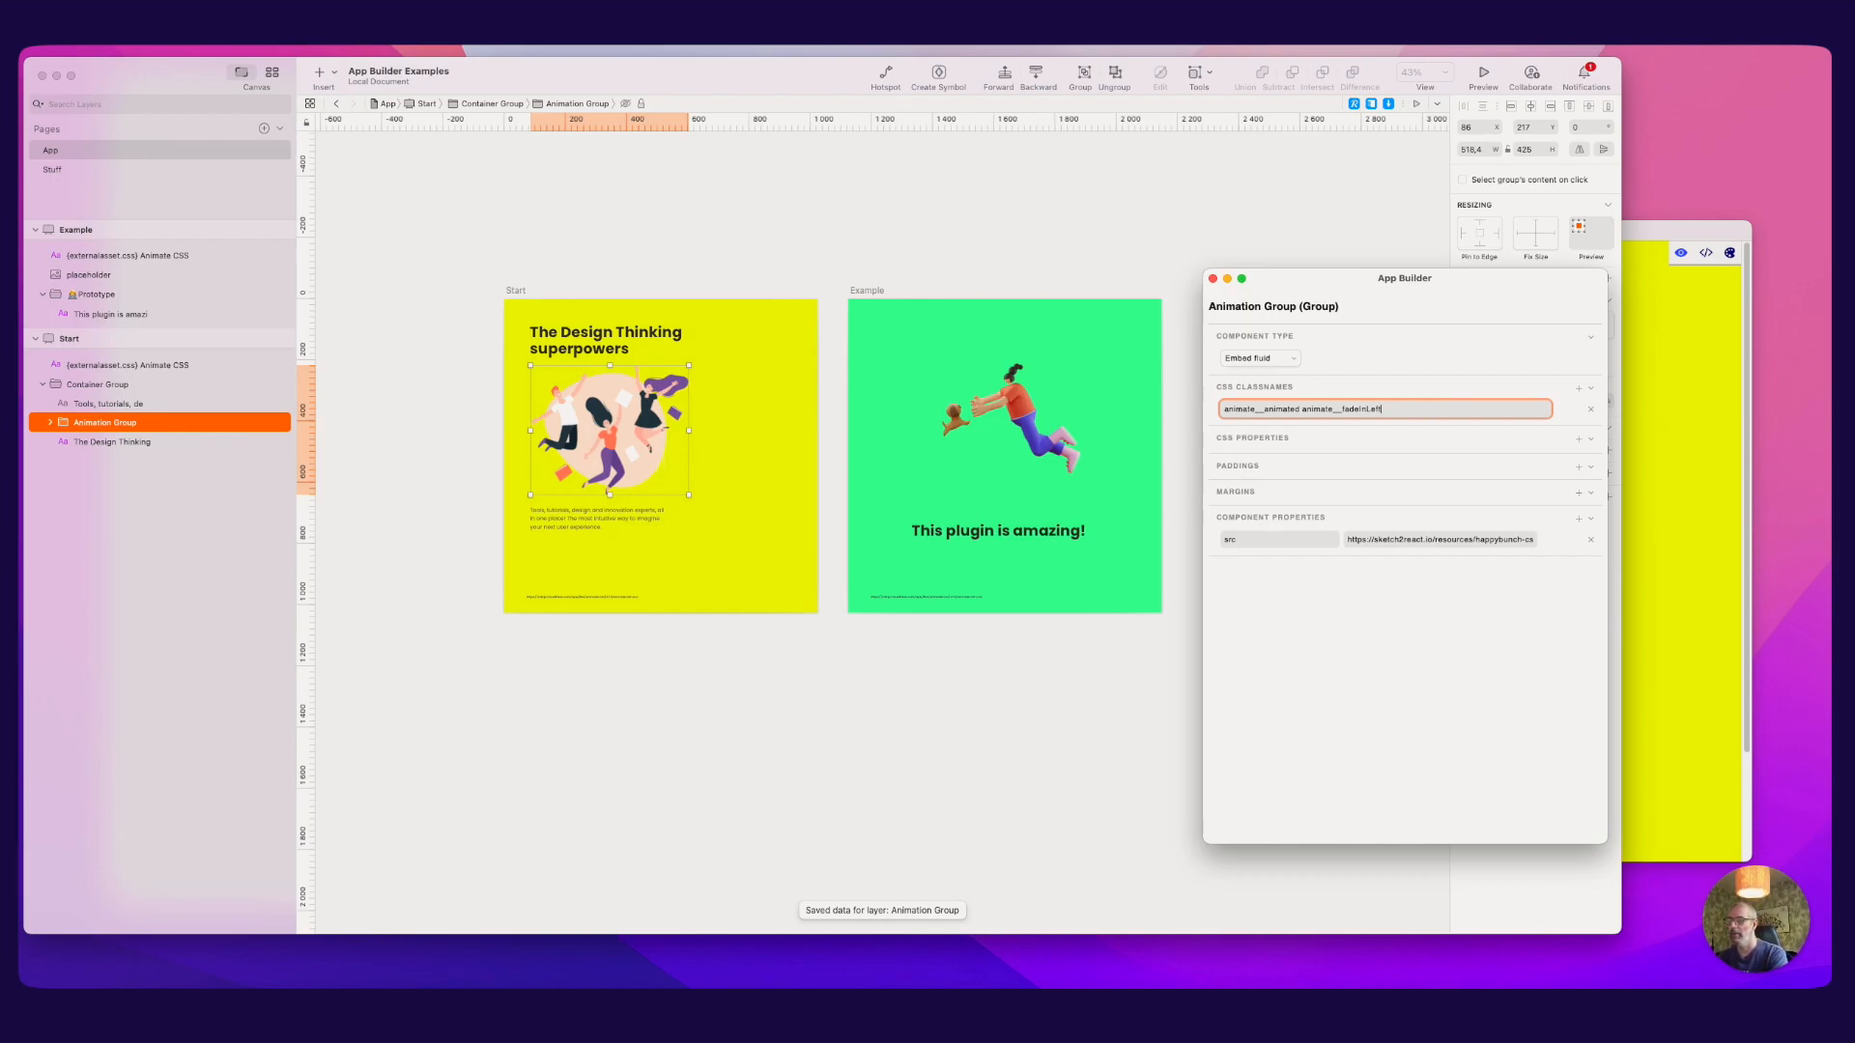
Step: Save the document and check the Start artboard's fade-in animation without the delay in a widened preview window
{"action": "left_click", "coordinate": [1466, 623]}
{"action": "key", "text": "super+s"}
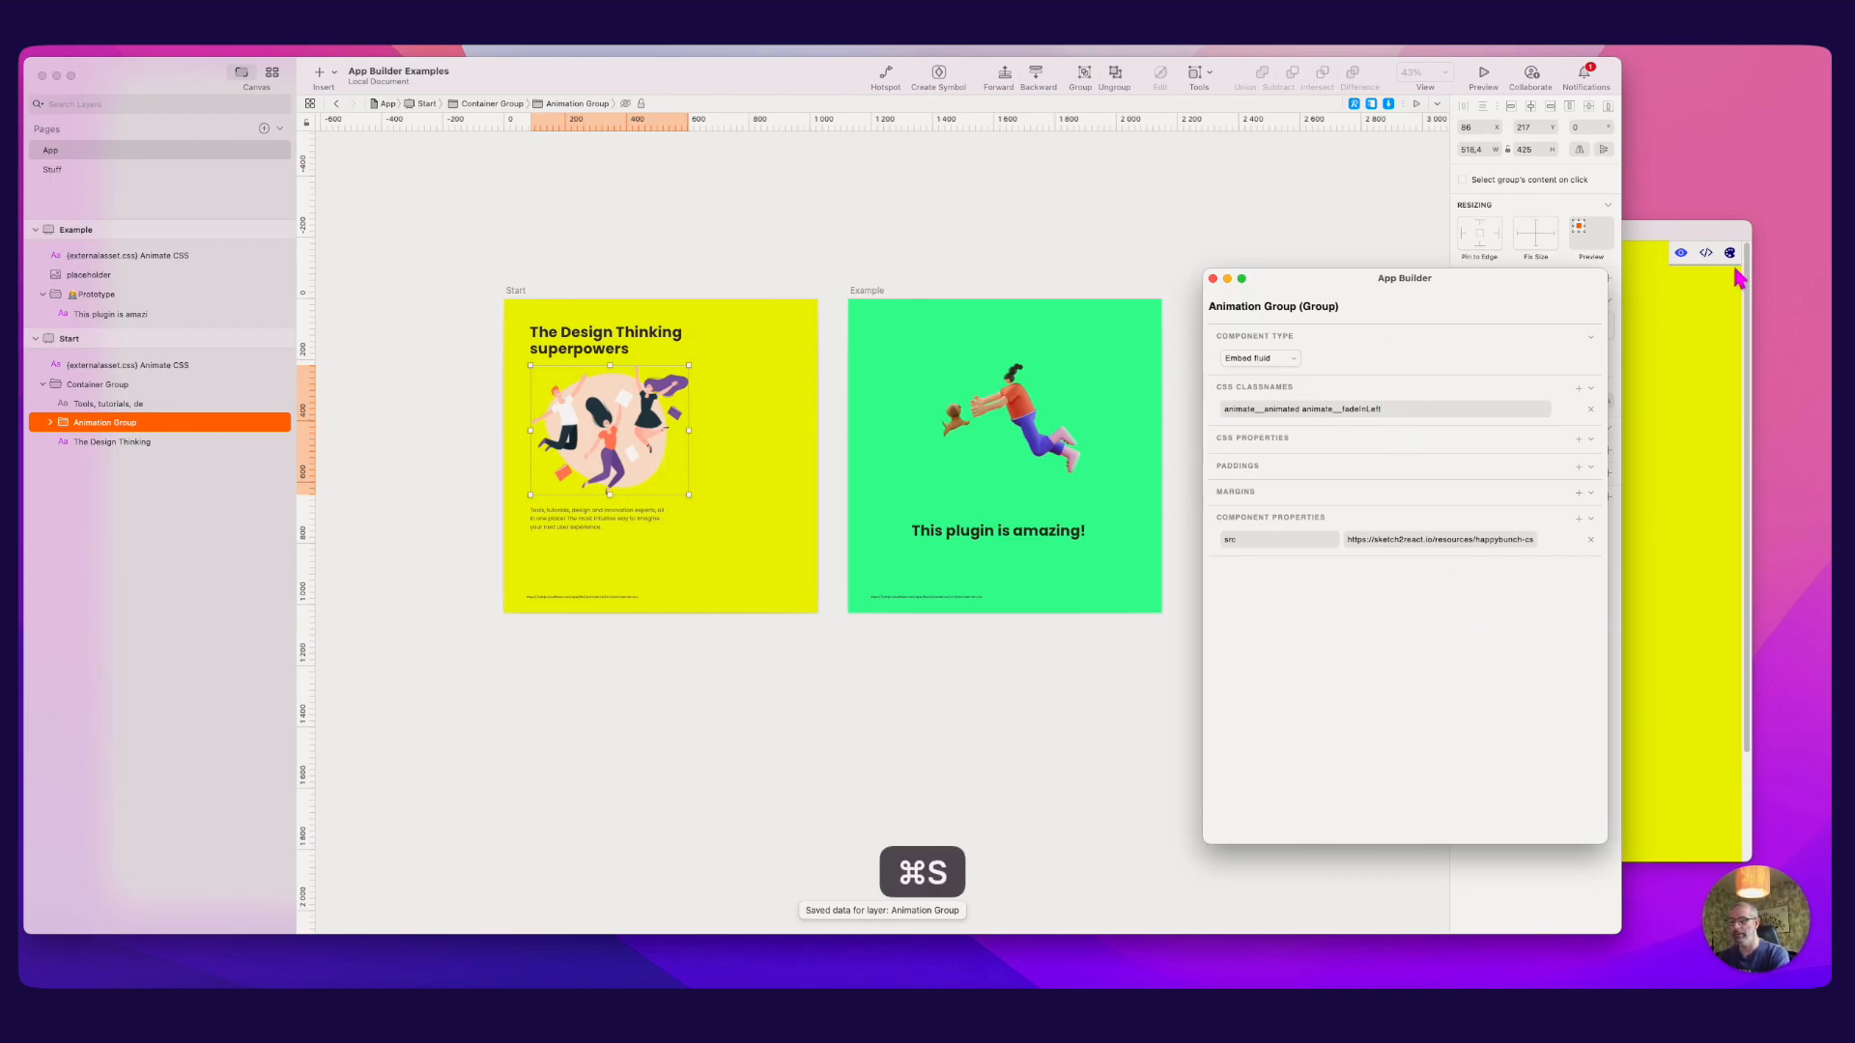
{"action": "left_click", "coordinate": [1712, 241]}
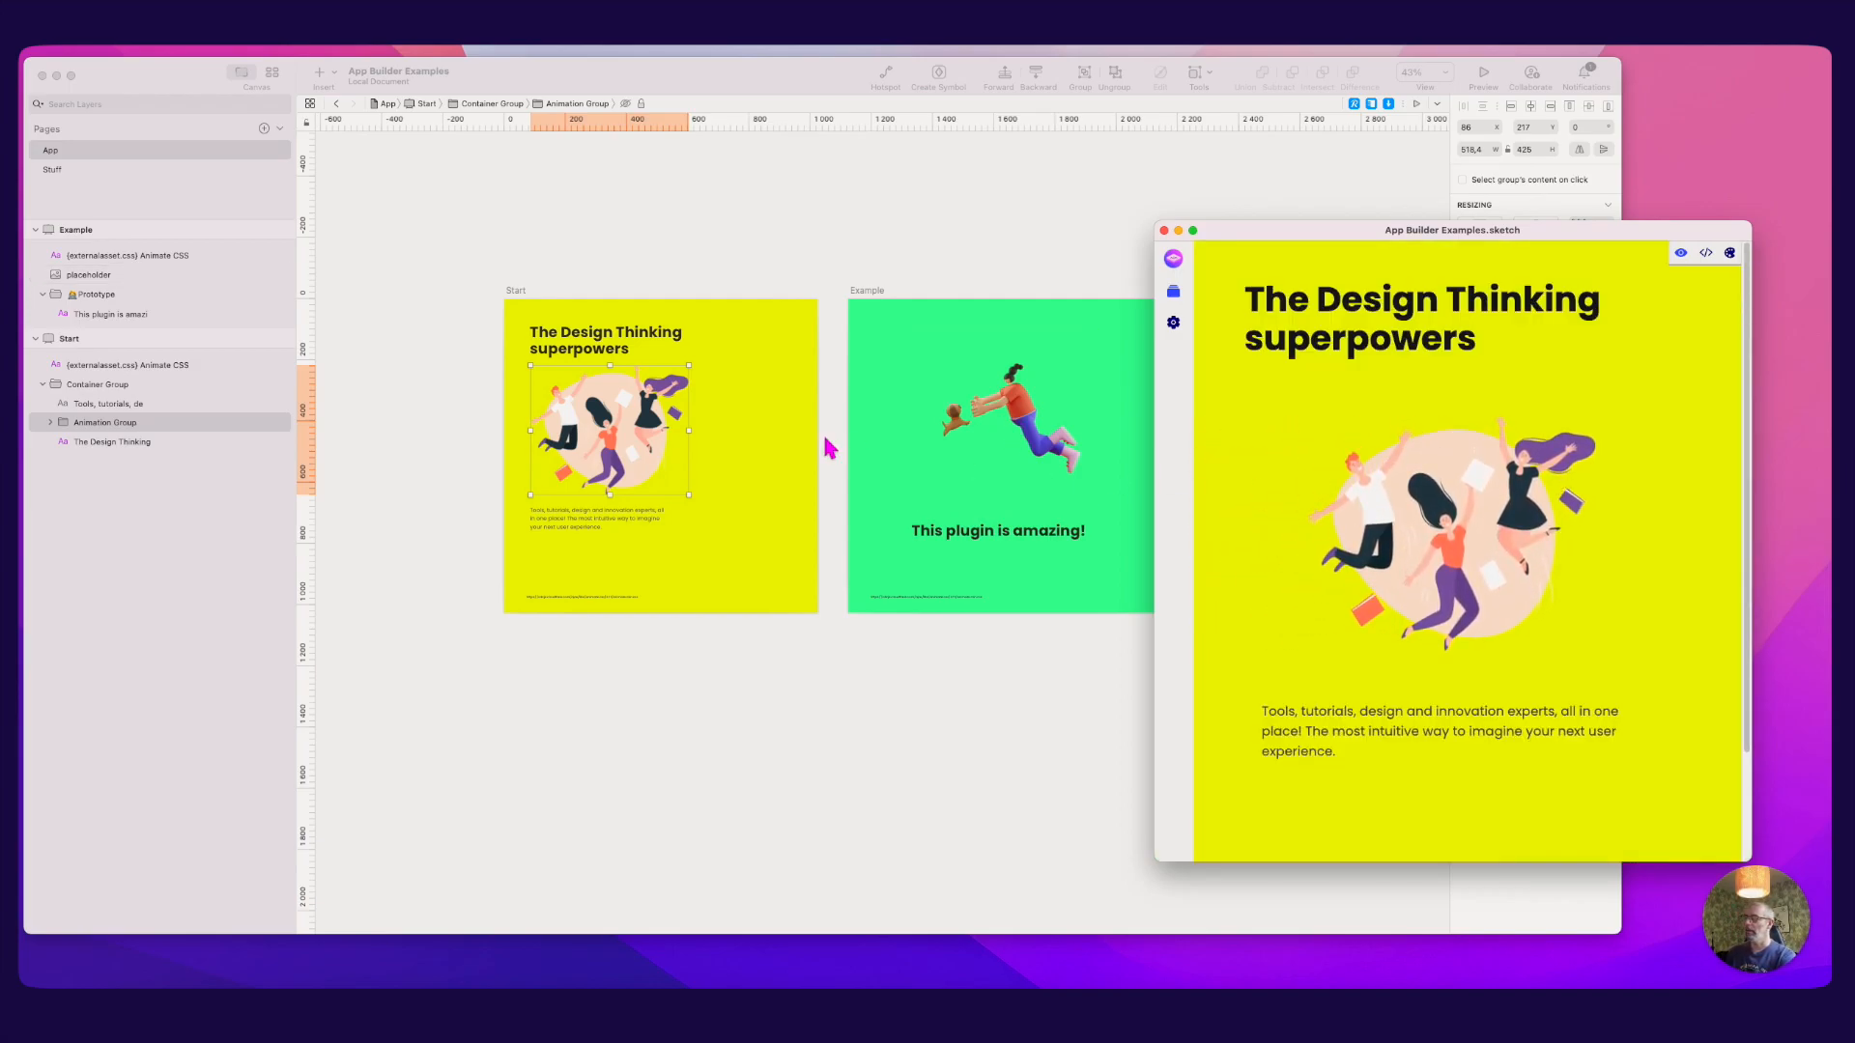
{"action": "left_click", "coordinate": [653, 422]}
{"action": "left_click", "coordinate": [145, 424]}
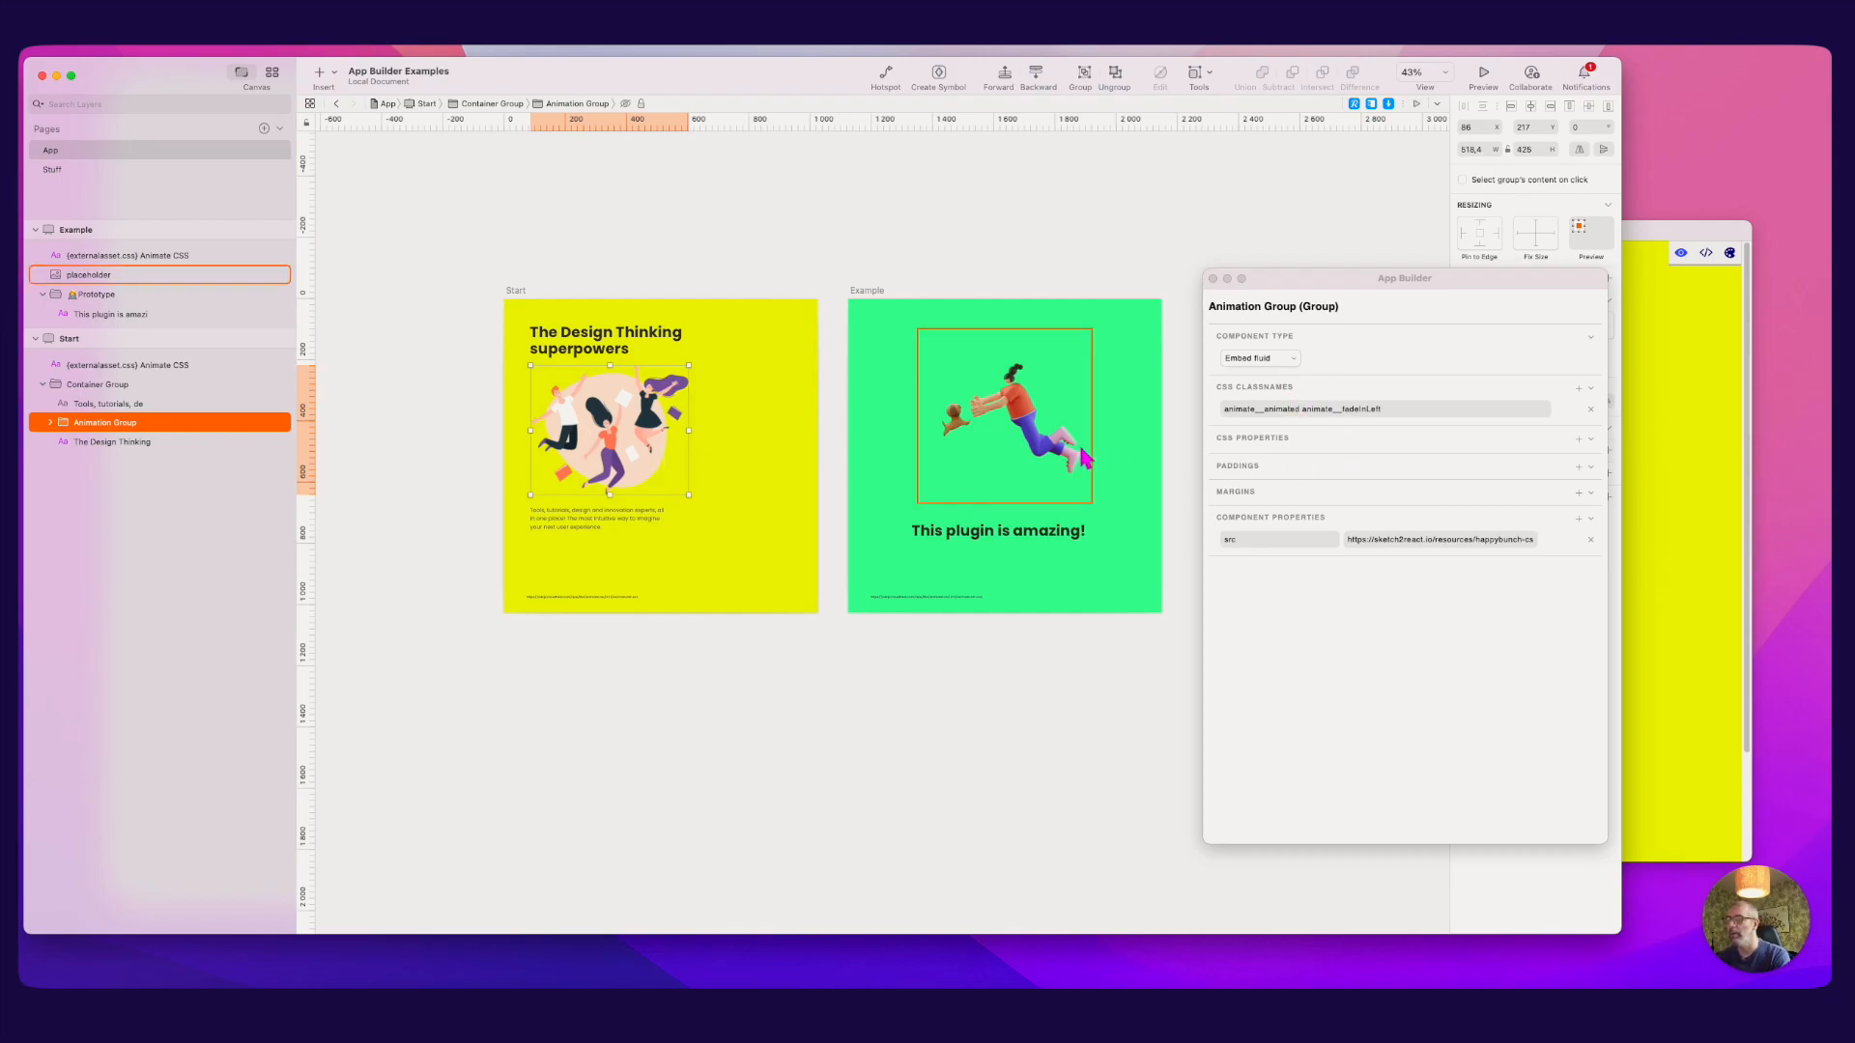
{"action": "left_click", "coordinate": [1682, 372]}
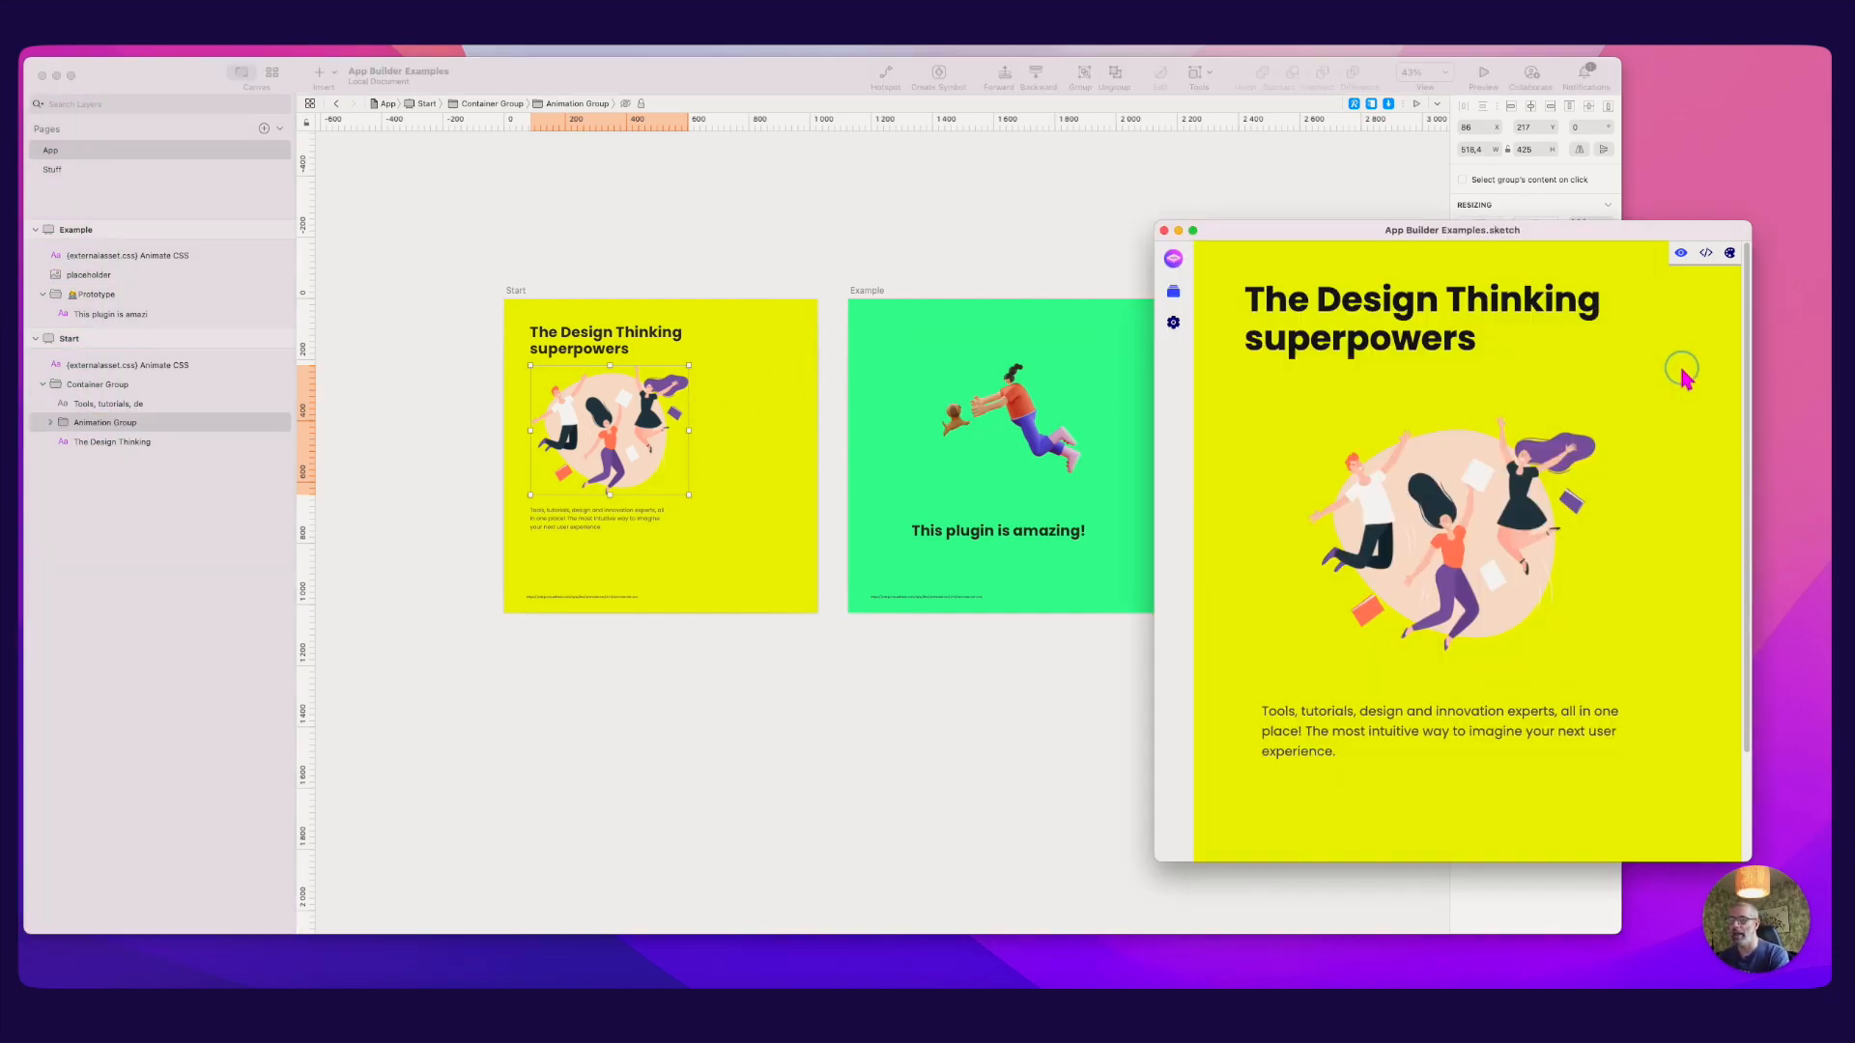
{"action": "left_click_drag", "start_coordinate": [1227, 225], "coordinate": [981, 226]}
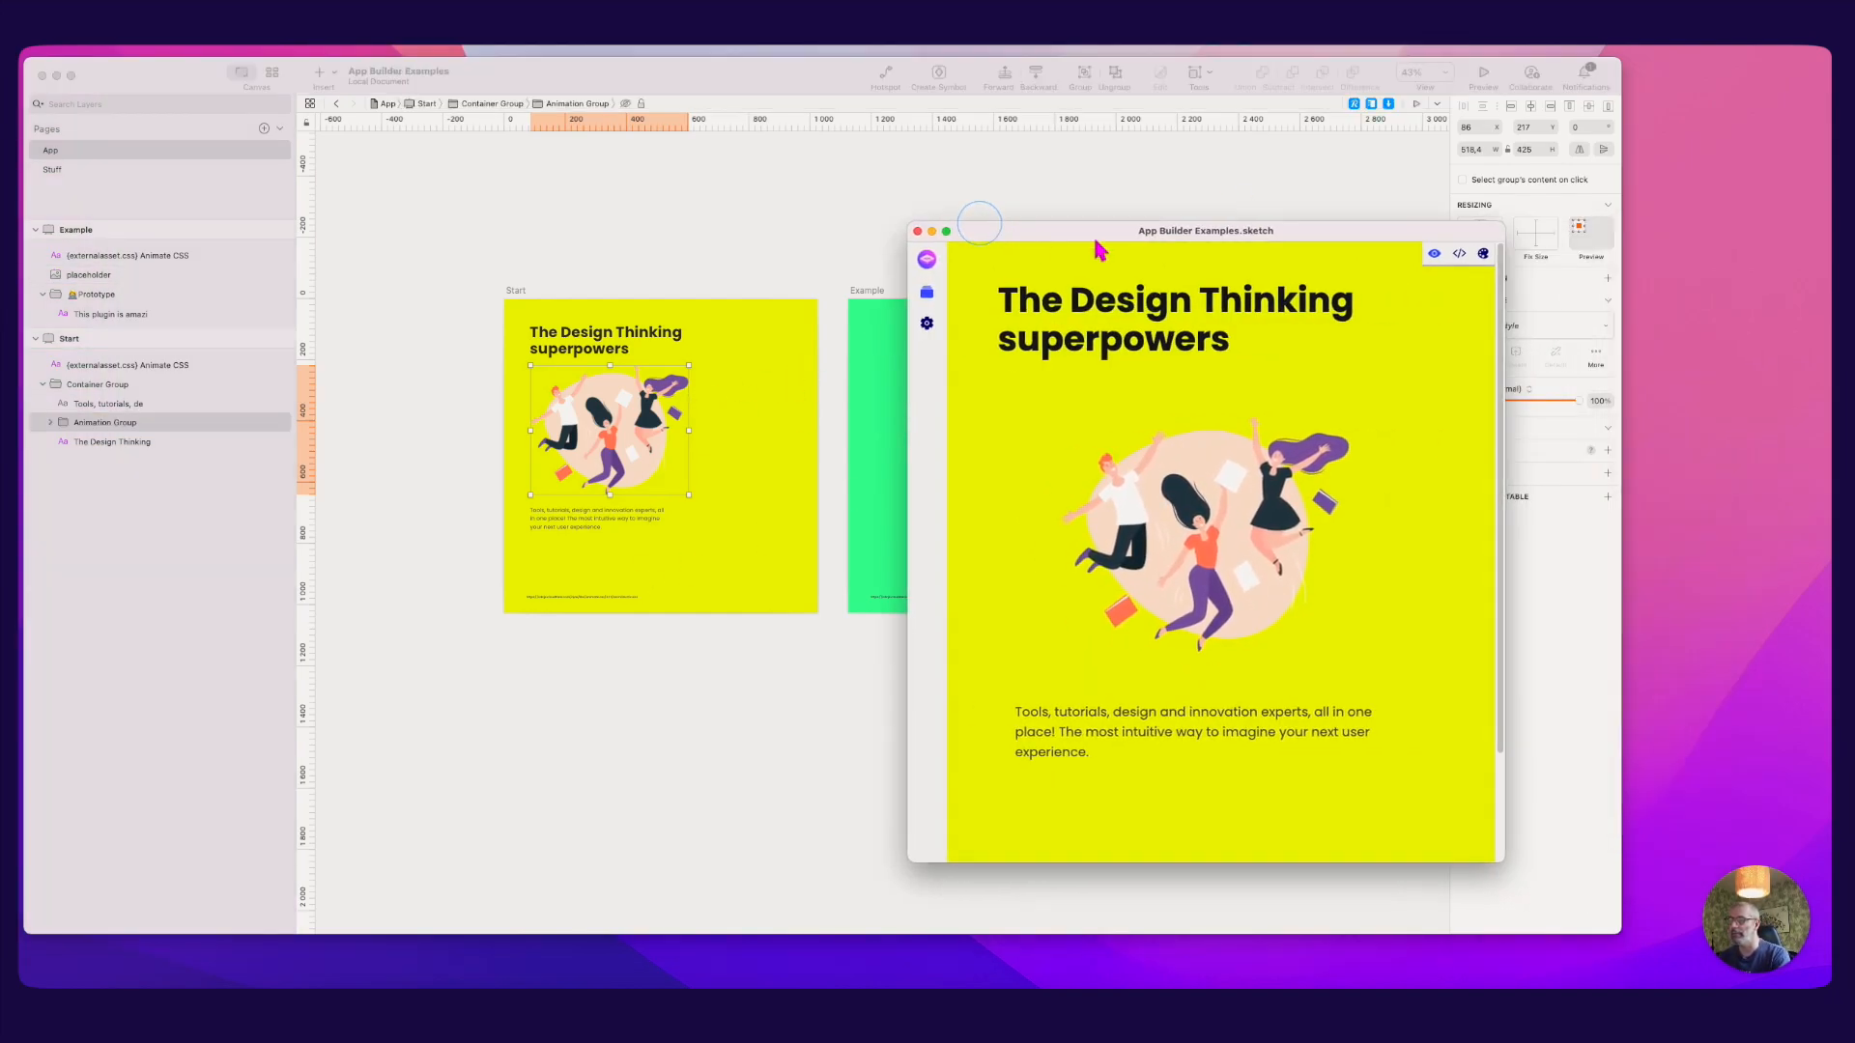
{"action": "left_click_drag", "start_coordinate": [1505, 222], "coordinate": [1648, 228]}
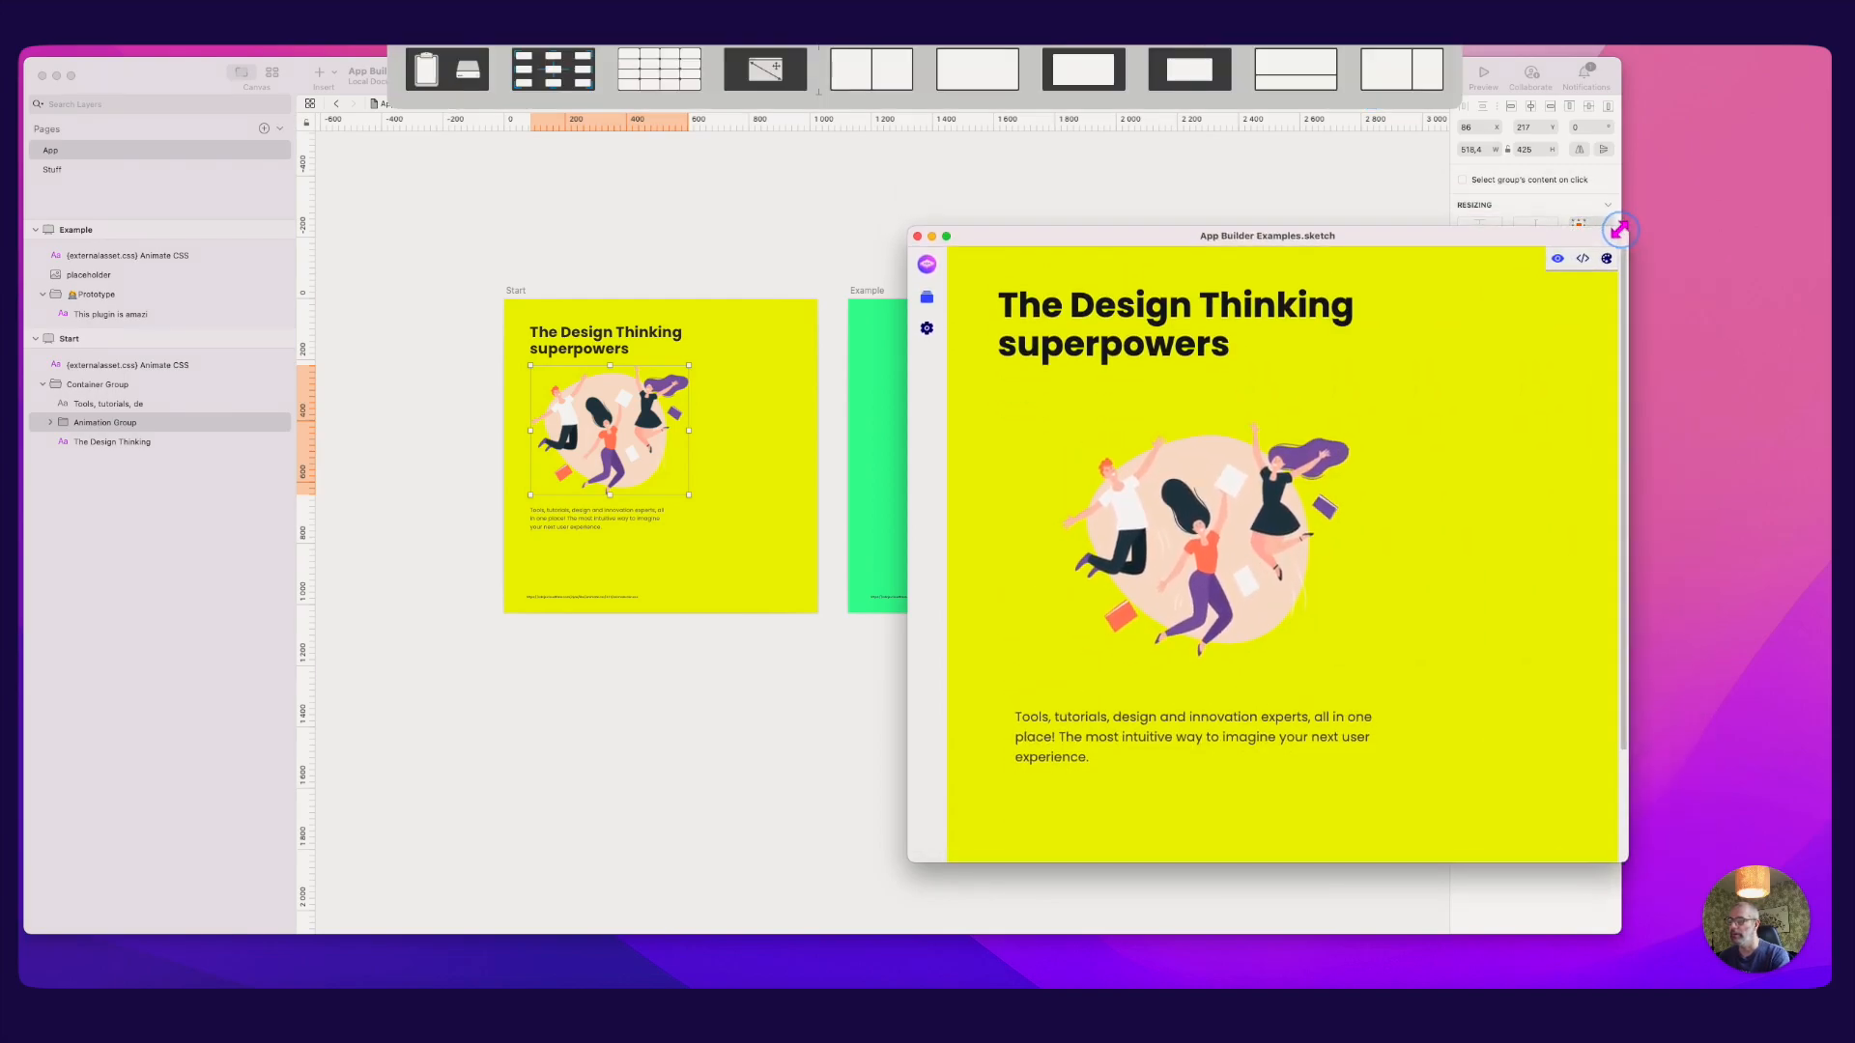
{"action": "left_click_drag", "start_coordinate": [1047, 236], "coordinate": [1226, 266]}
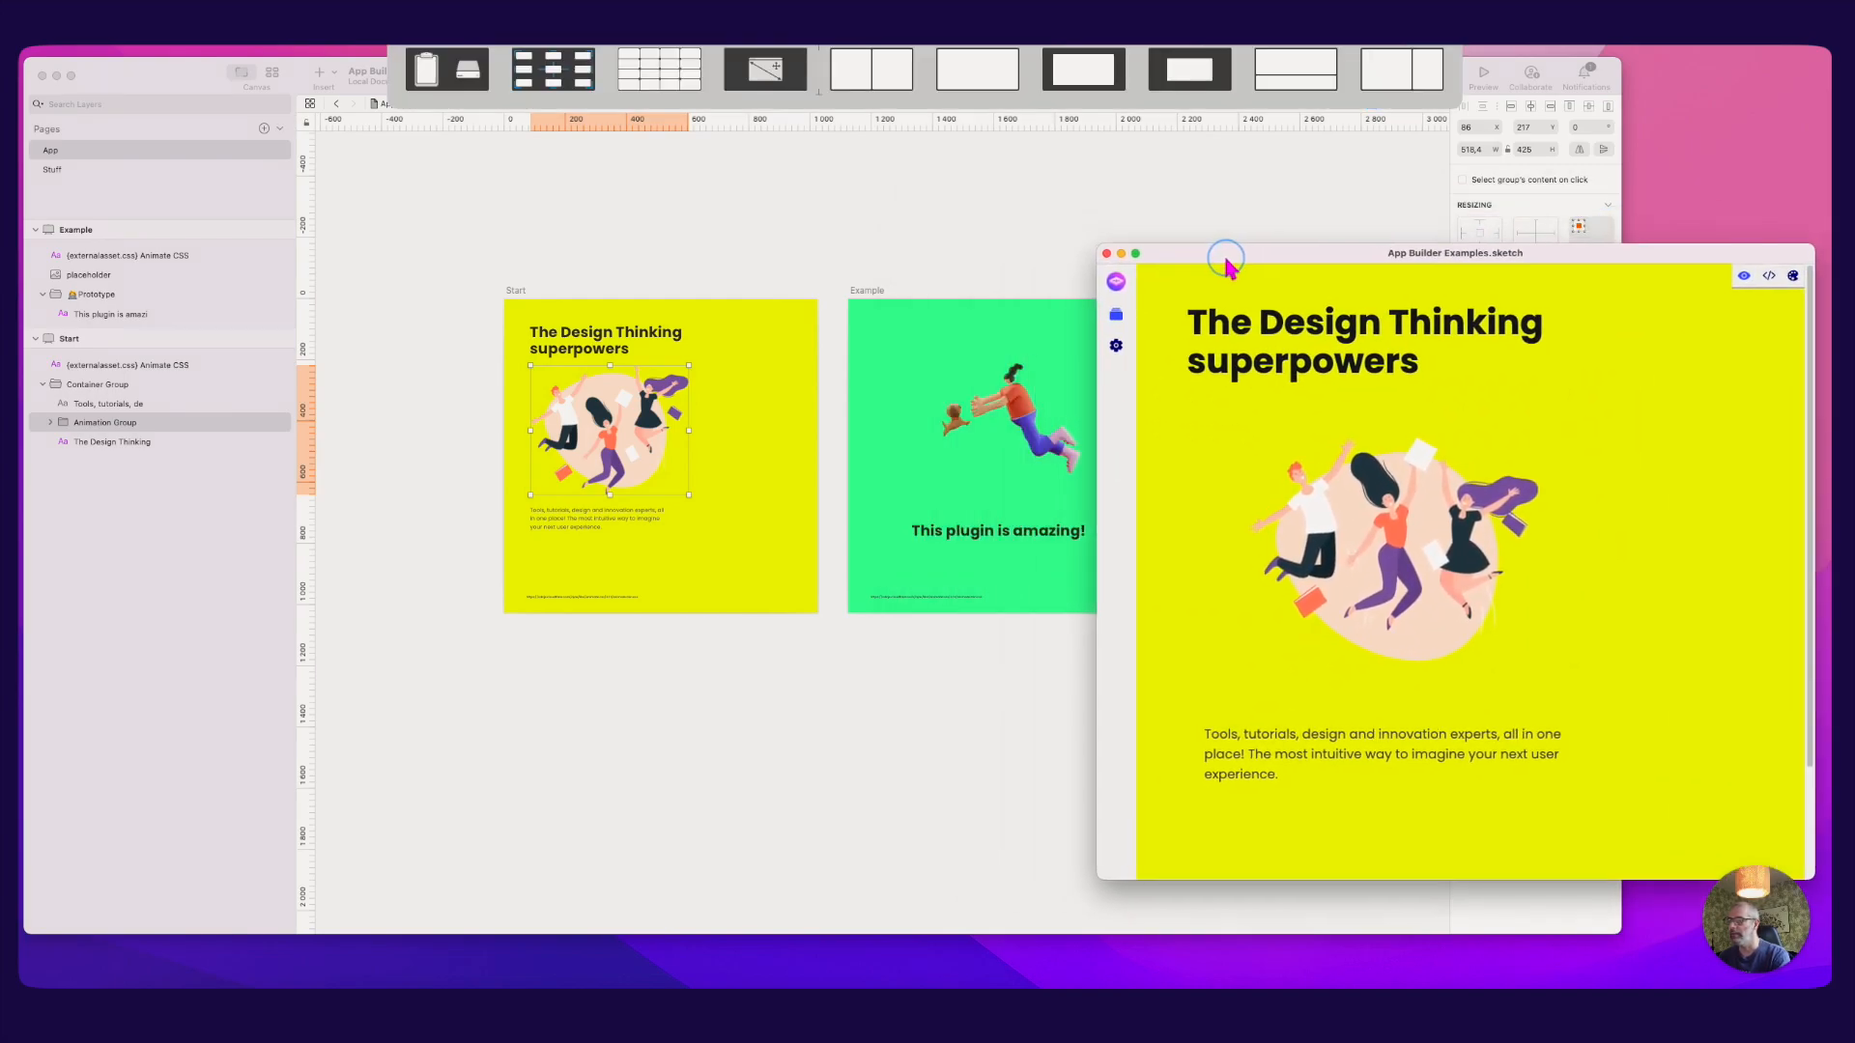
Step: Copy the Animation Group's CSS class names animate__animated animate__fadeInLeft
{"action": "left_click", "coordinate": [955, 246]}
{"action": "double_click", "coordinate": [655, 404]}
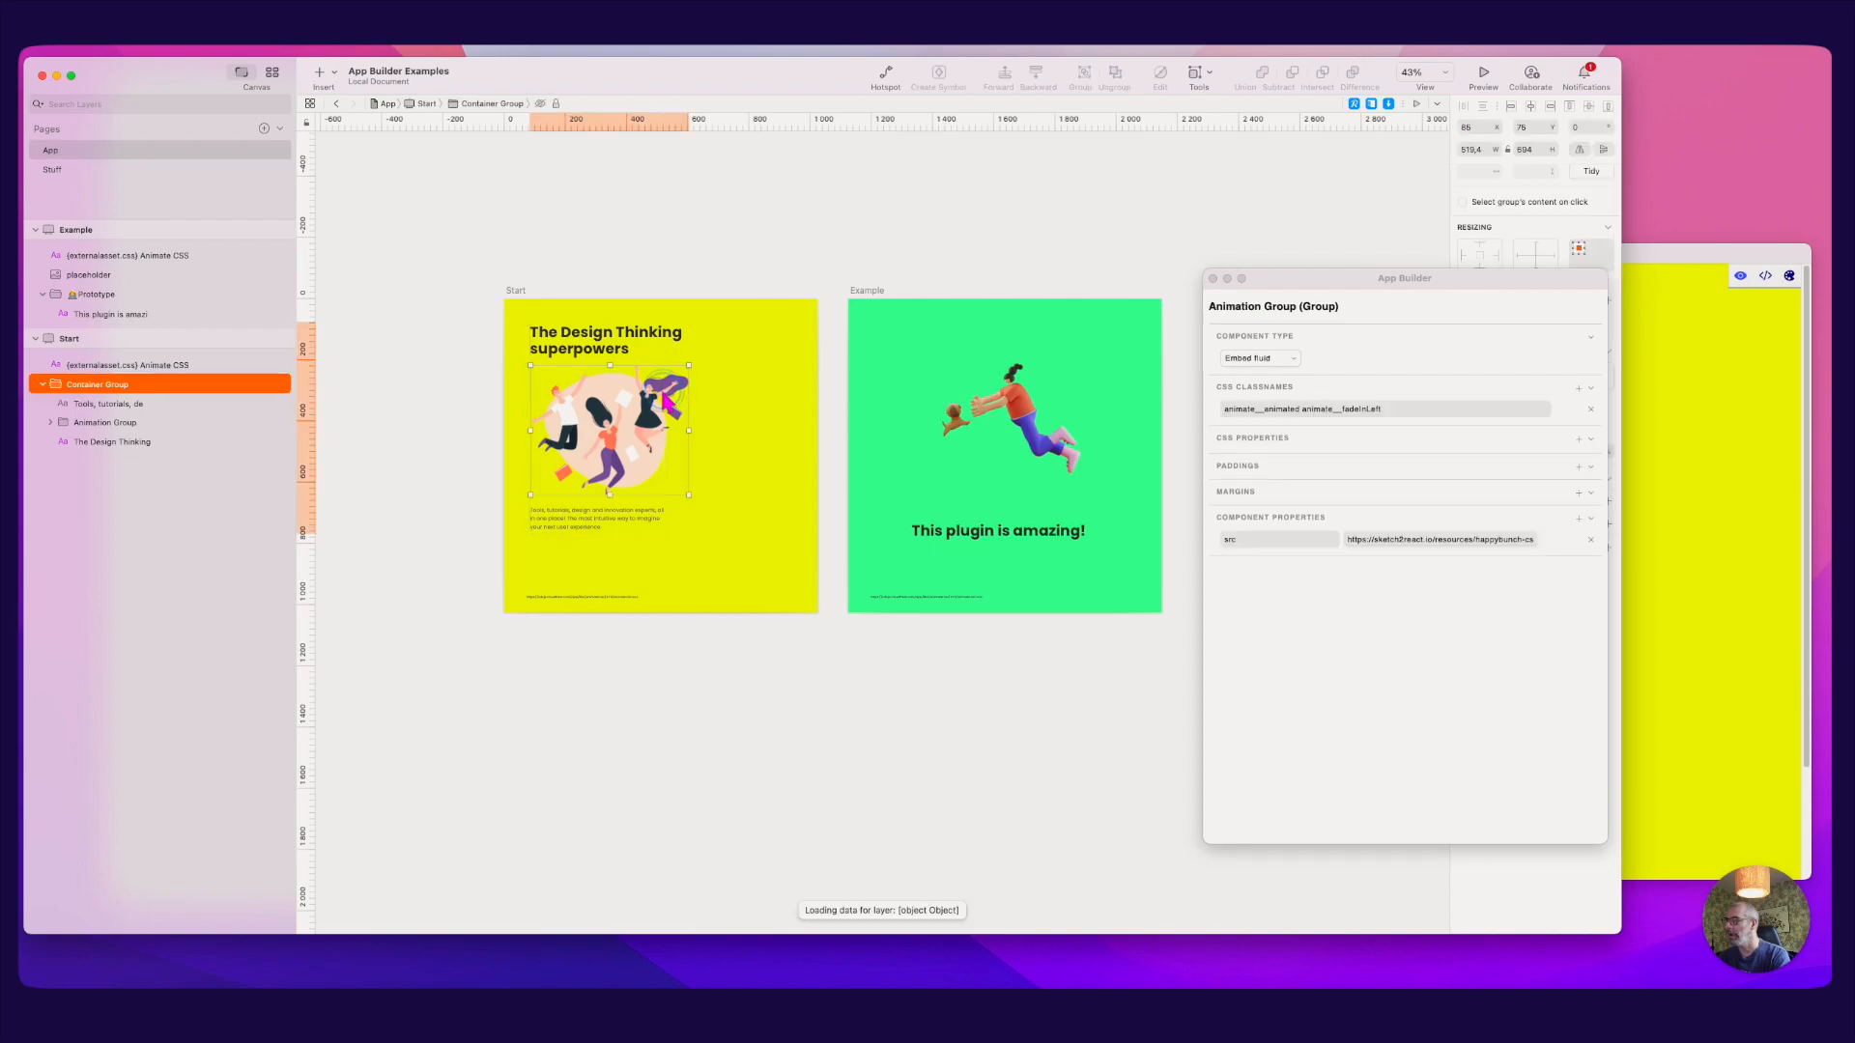
{"action": "left_click", "coordinate": [1416, 417]}
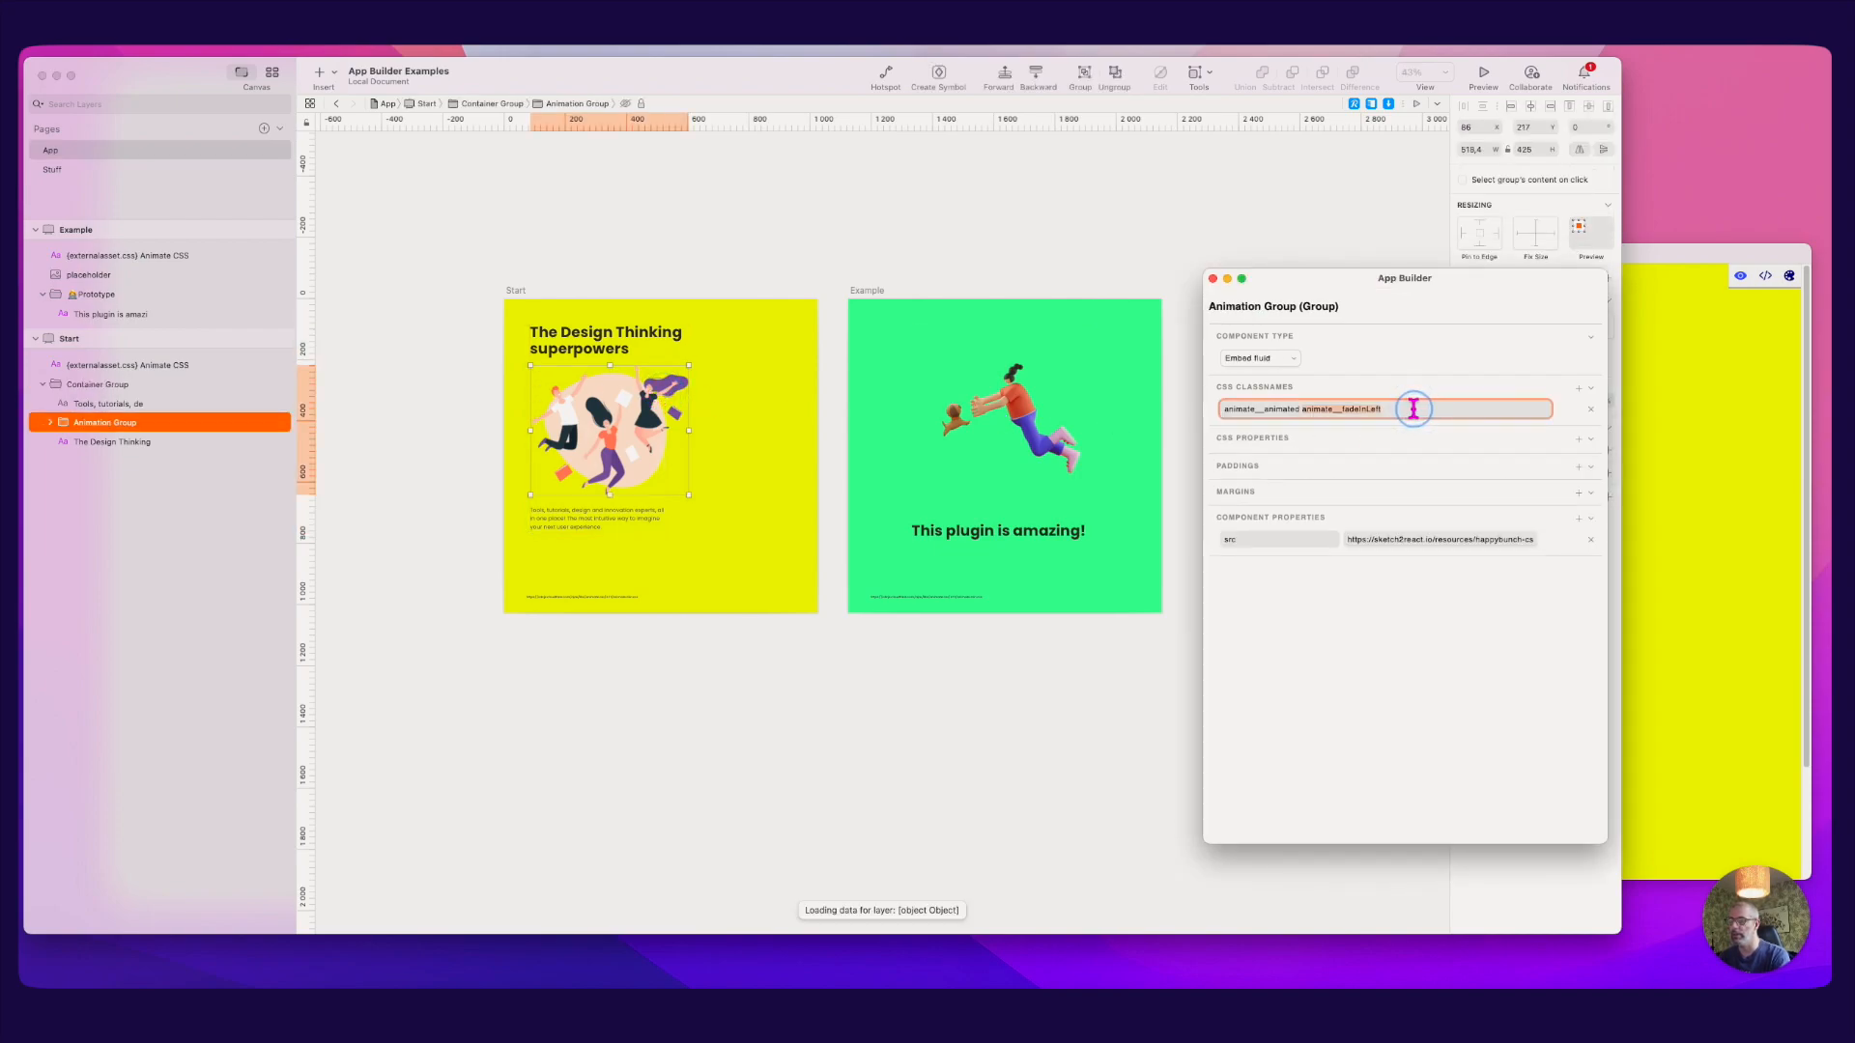
{"action": "key", "text": "cmd+c"}
Step: Add the copied class names animate__animated animate__fadeInLeft to the placeholder image on the Example artboard
{"action": "left_click", "coordinate": [1084, 292]}
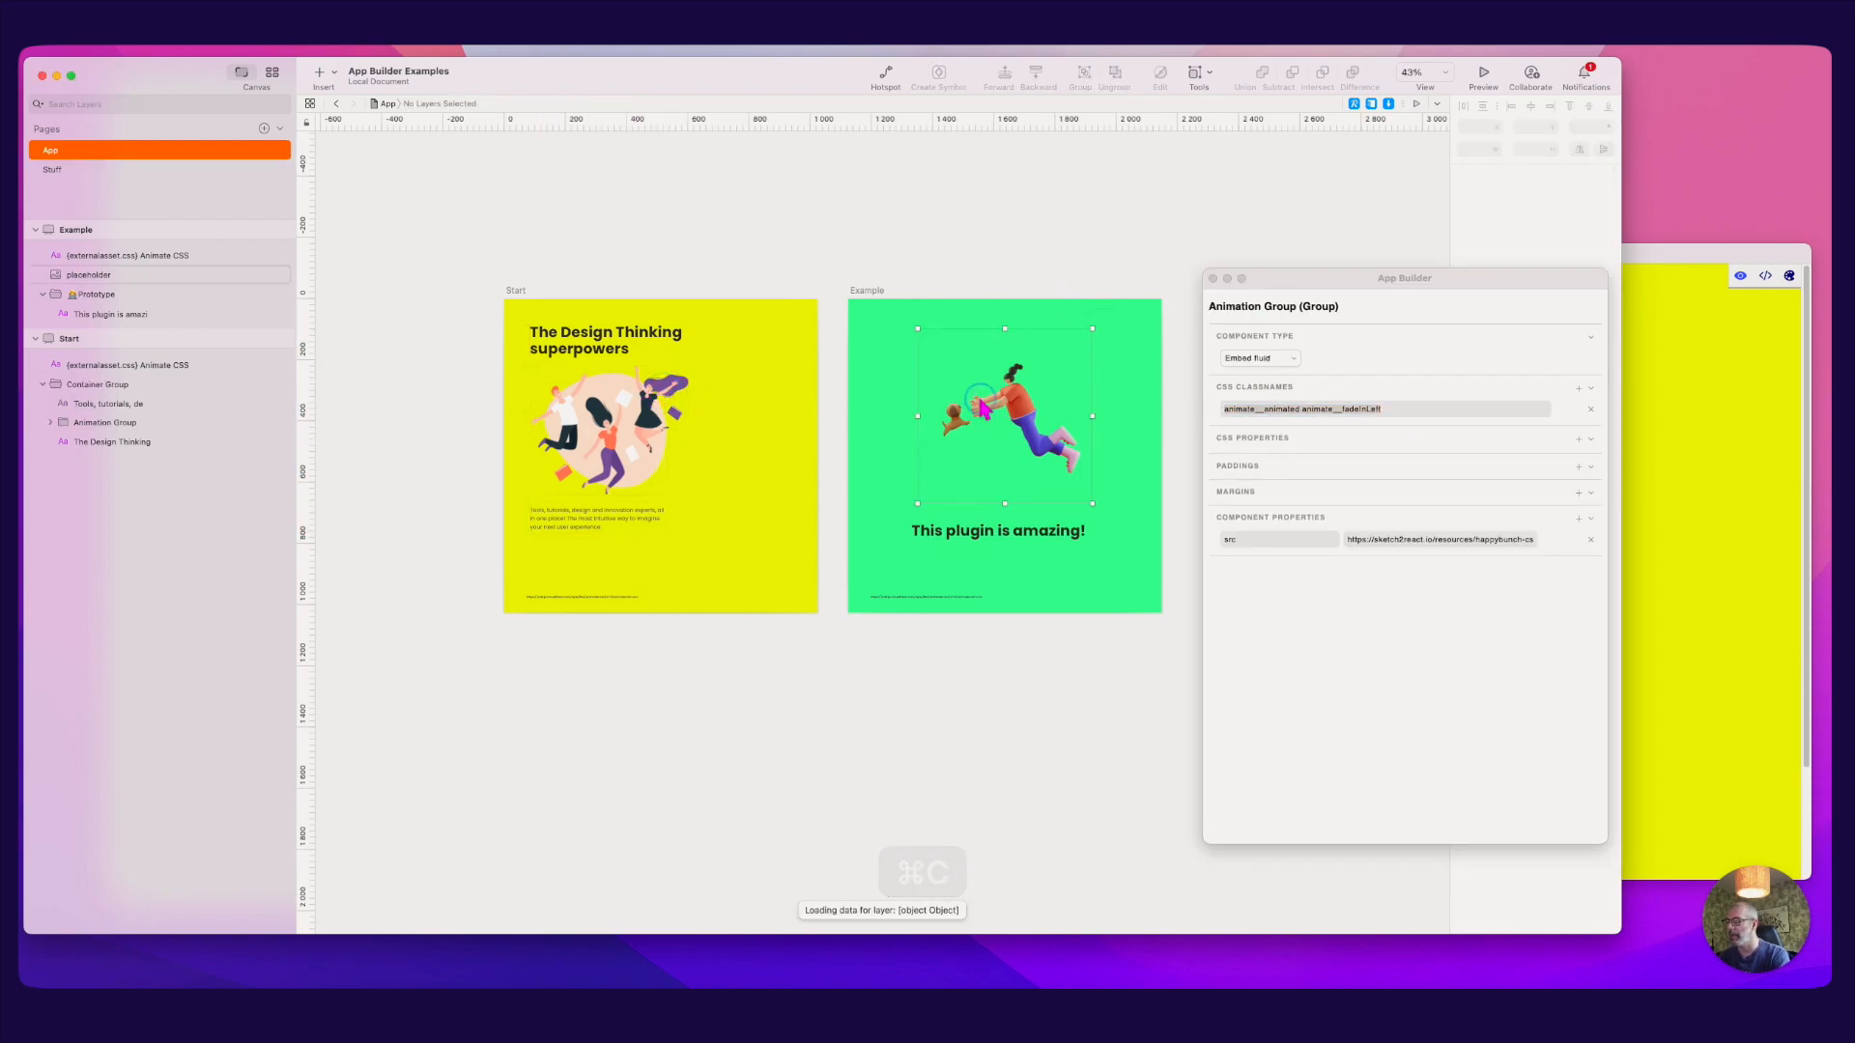
{"action": "left_click", "coordinate": [1030, 387]}
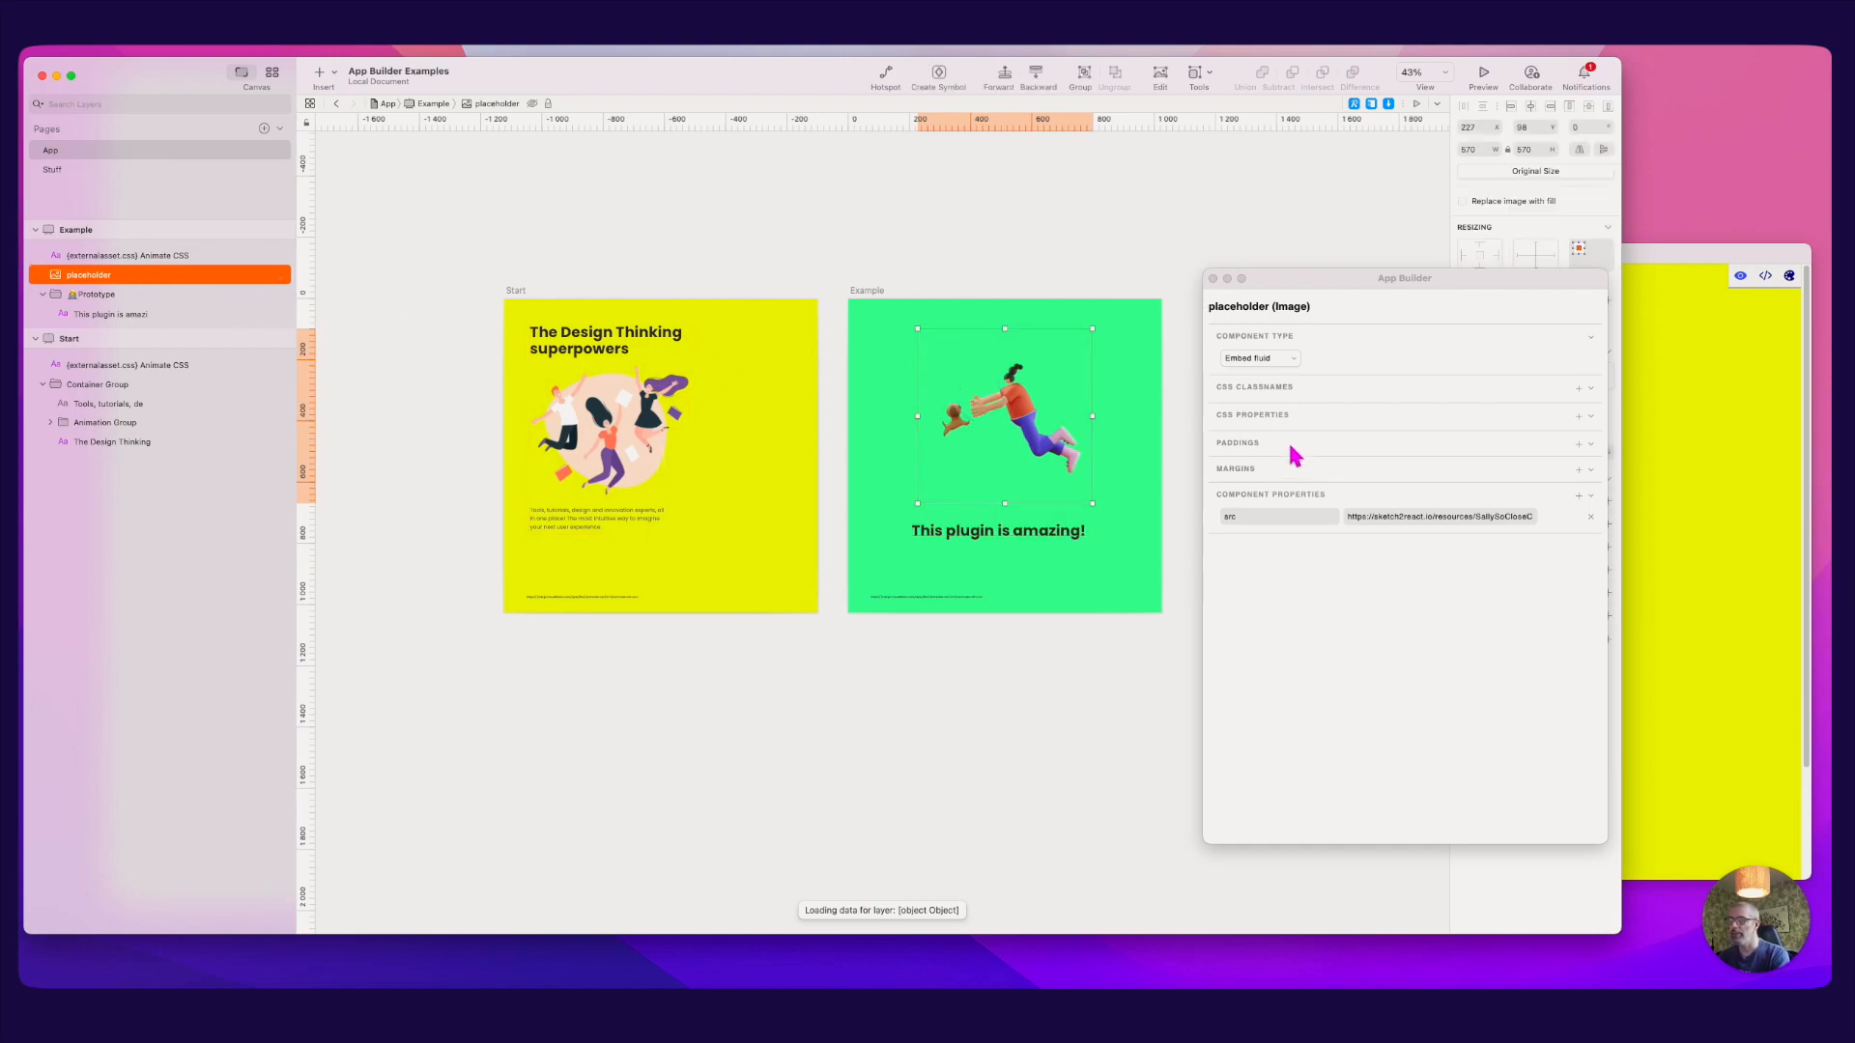
{"action": "left_click", "coordinate": [1581, 396]}
{"action": "left_click", "coordinate": [1578, 389]}
{"action": "left_click", "coordinate": [1411, 408]}
{"action": "key", "text": "super+v"}
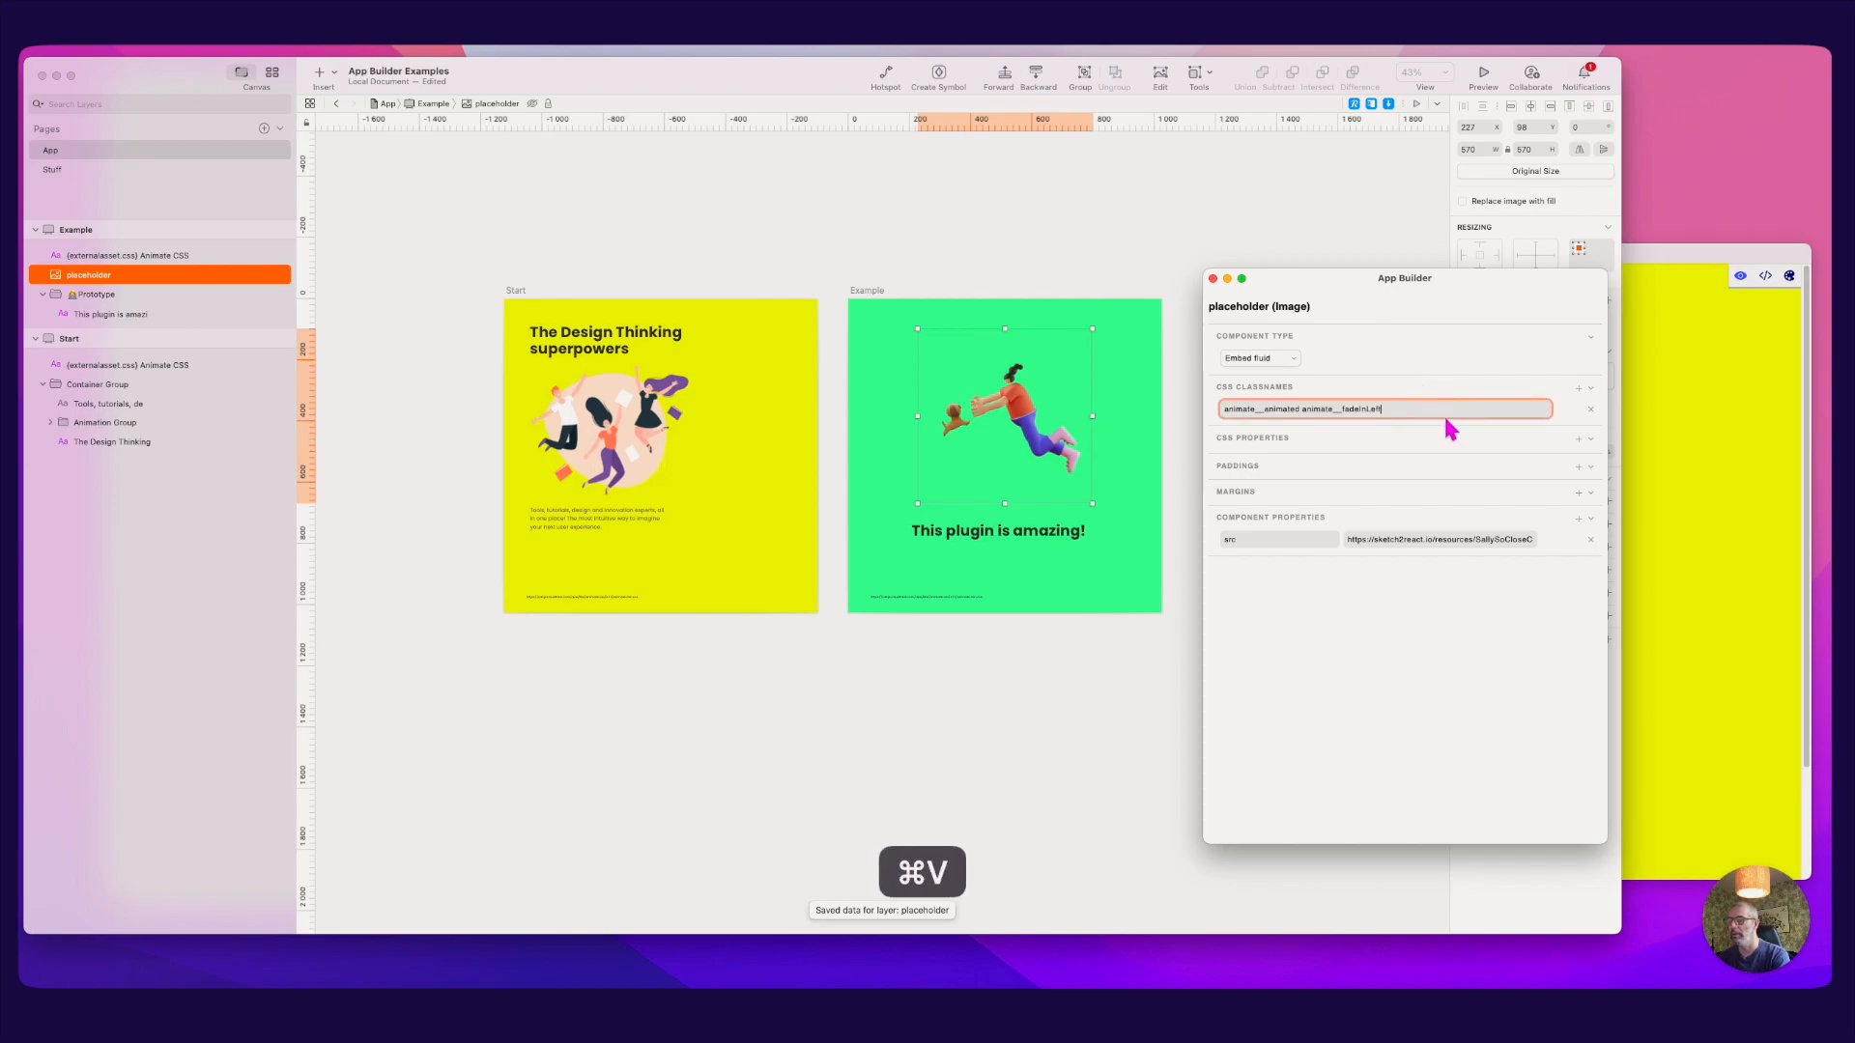
Step: Change the placeholder image's animation class to animate__fadeInDown and save the document
{"action": "left_click_drag", "start_coordinate": [1367, 409], "coordinate": [1416, 411]}
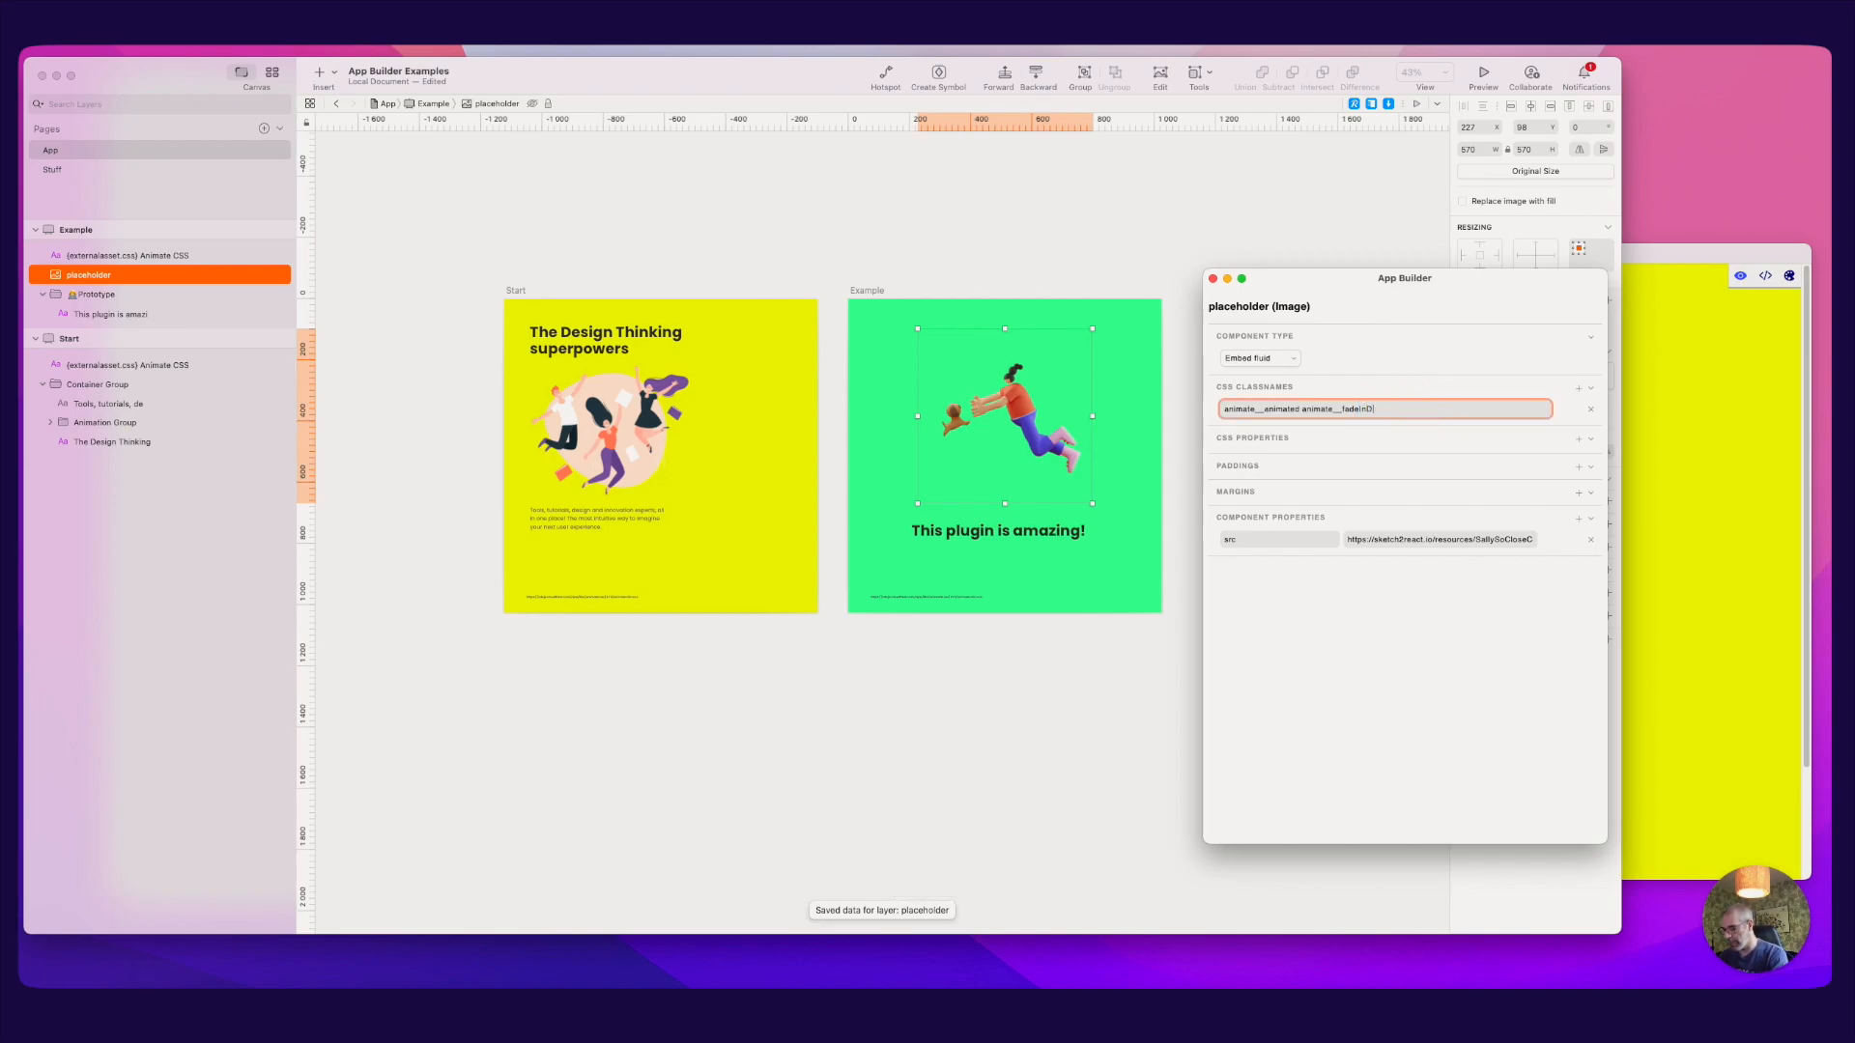
{"action": "left_click", "coordinate": [971, 184]}
{"action": "key", "text": "super+s"}
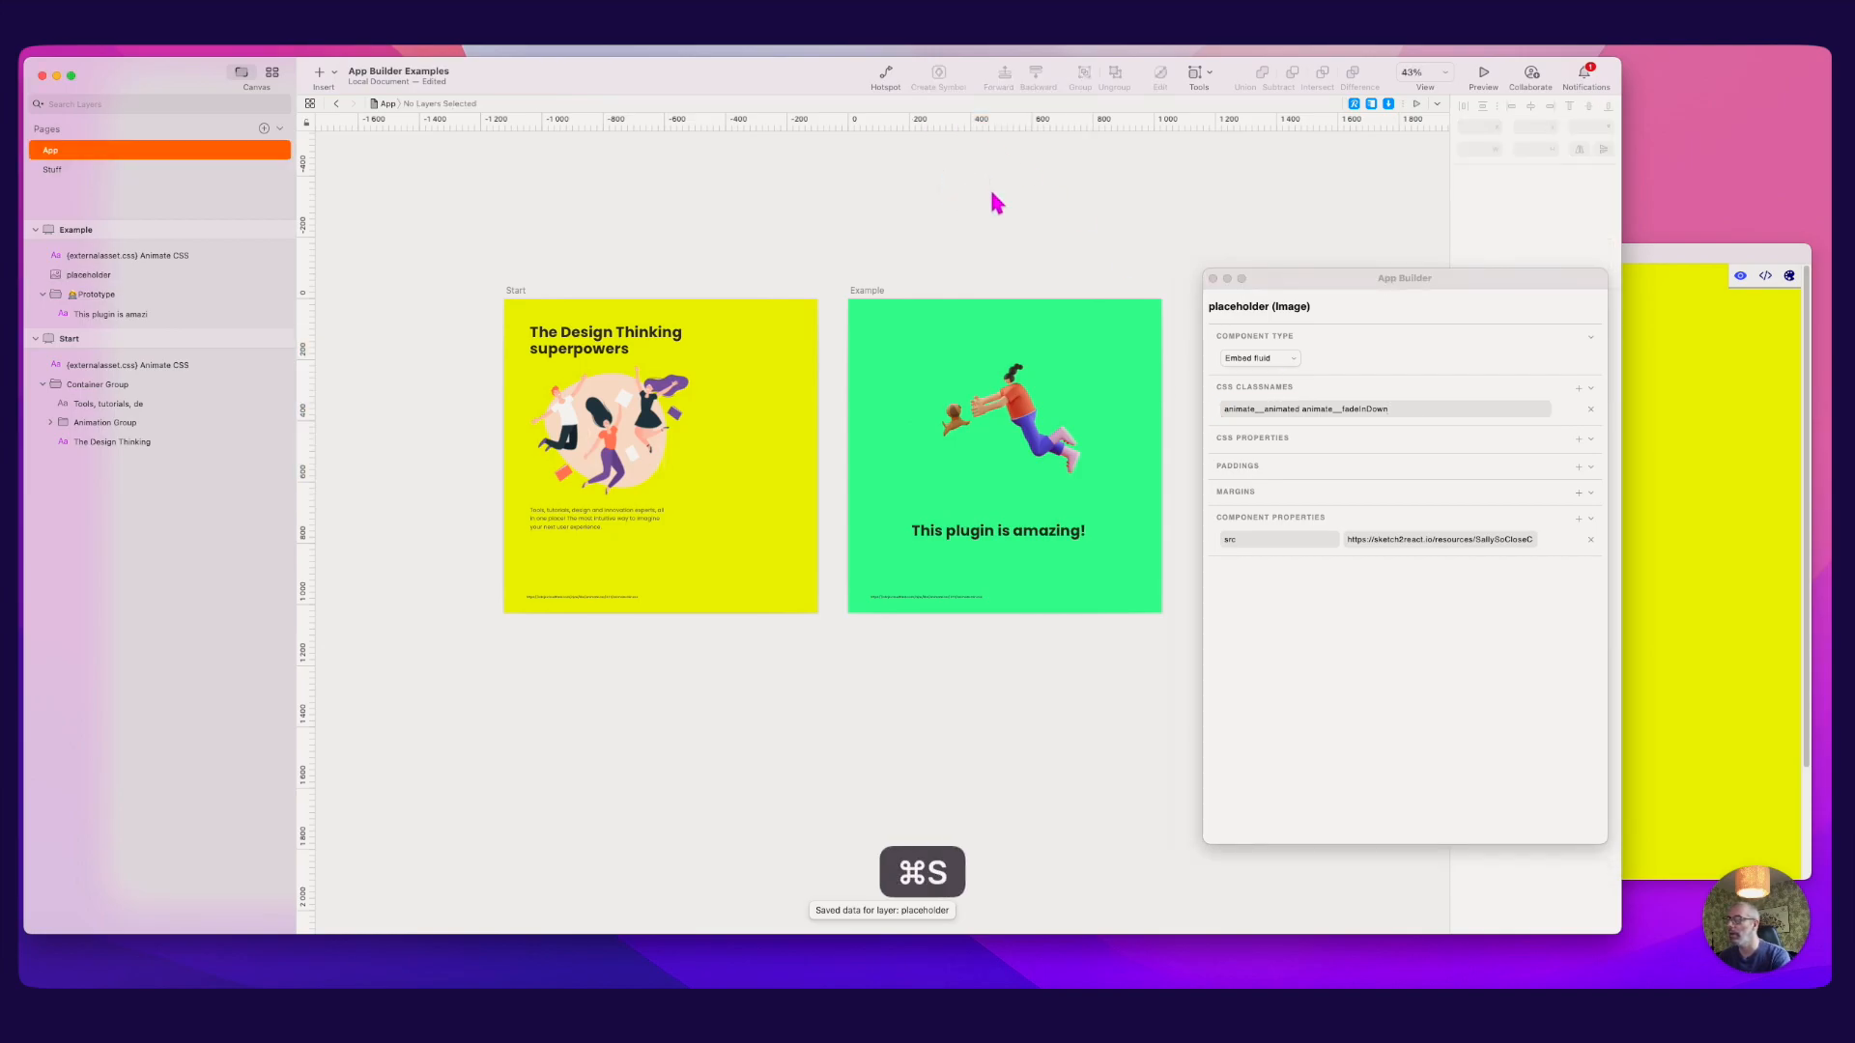
Step: Render the Example artboard in the preview and replay its image animation by switching between code and preview views in an enlarged window
{"action": "left_click", "coordinate": [1685, 308]}
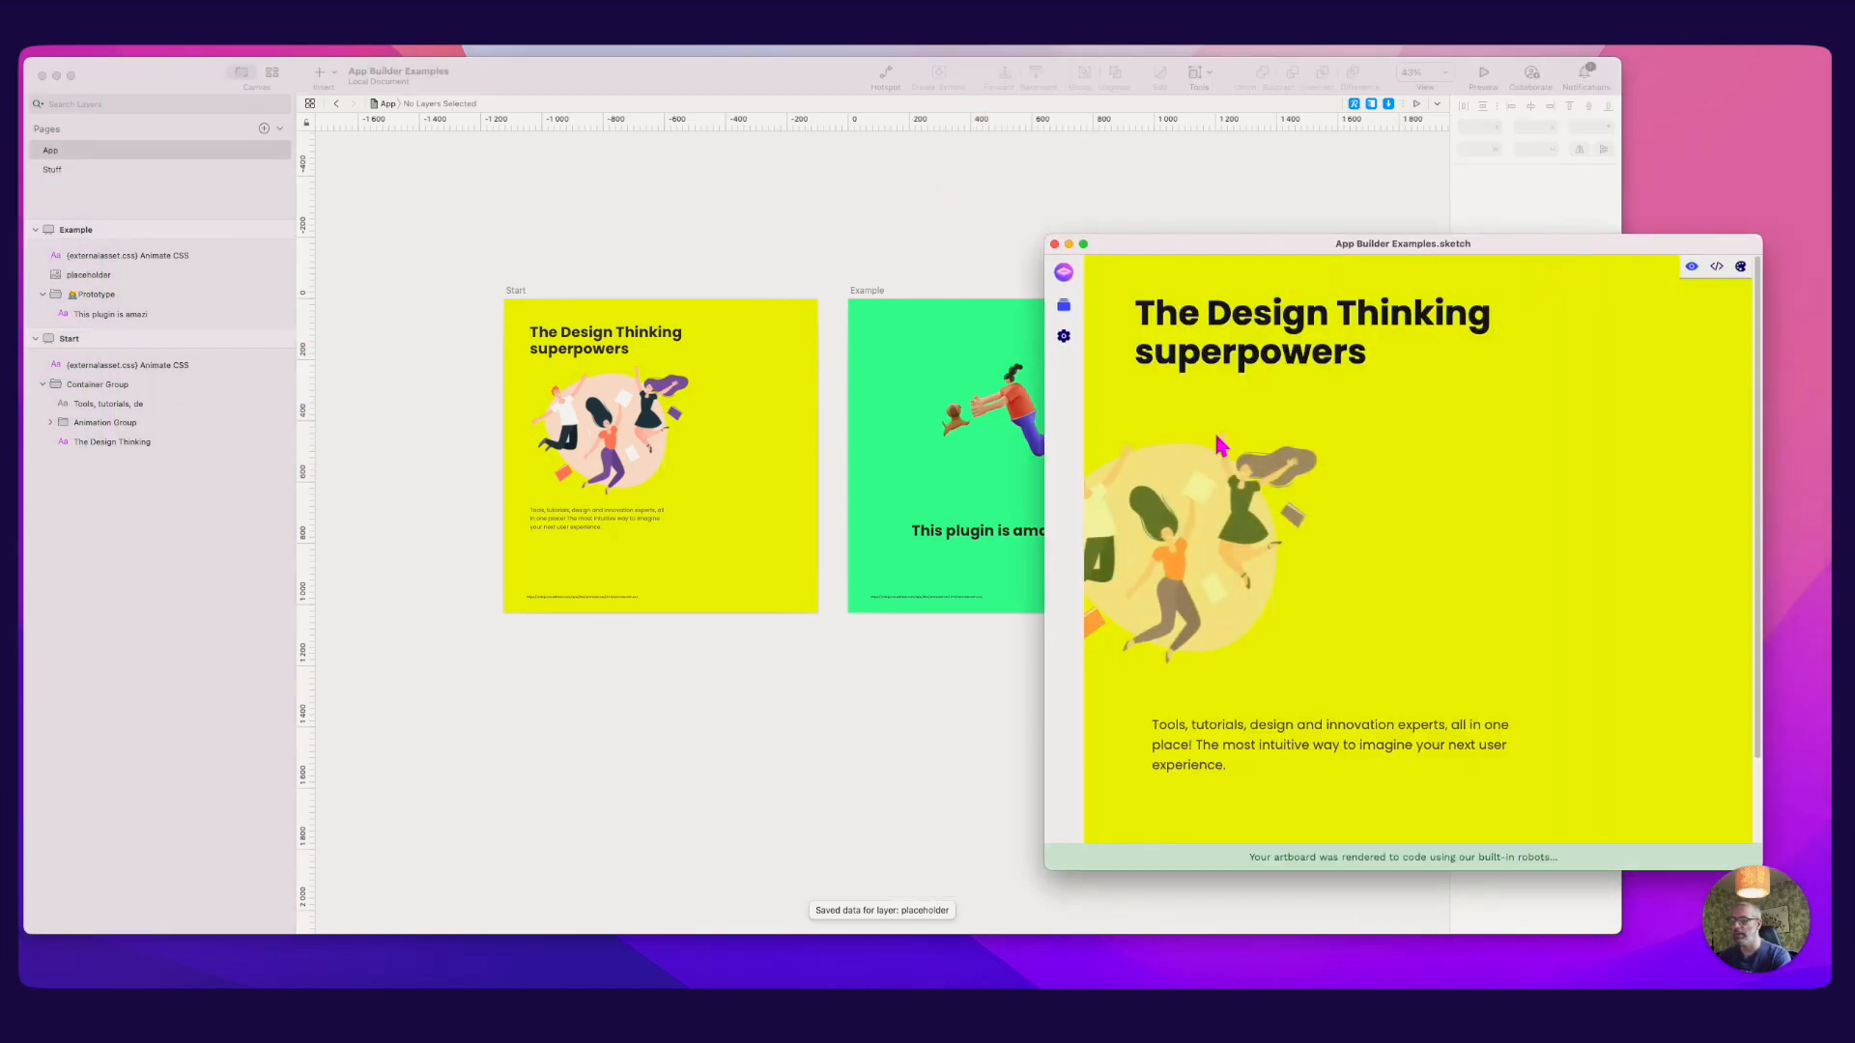
{"action": "left_click", "coordinate": [1064, 307]}
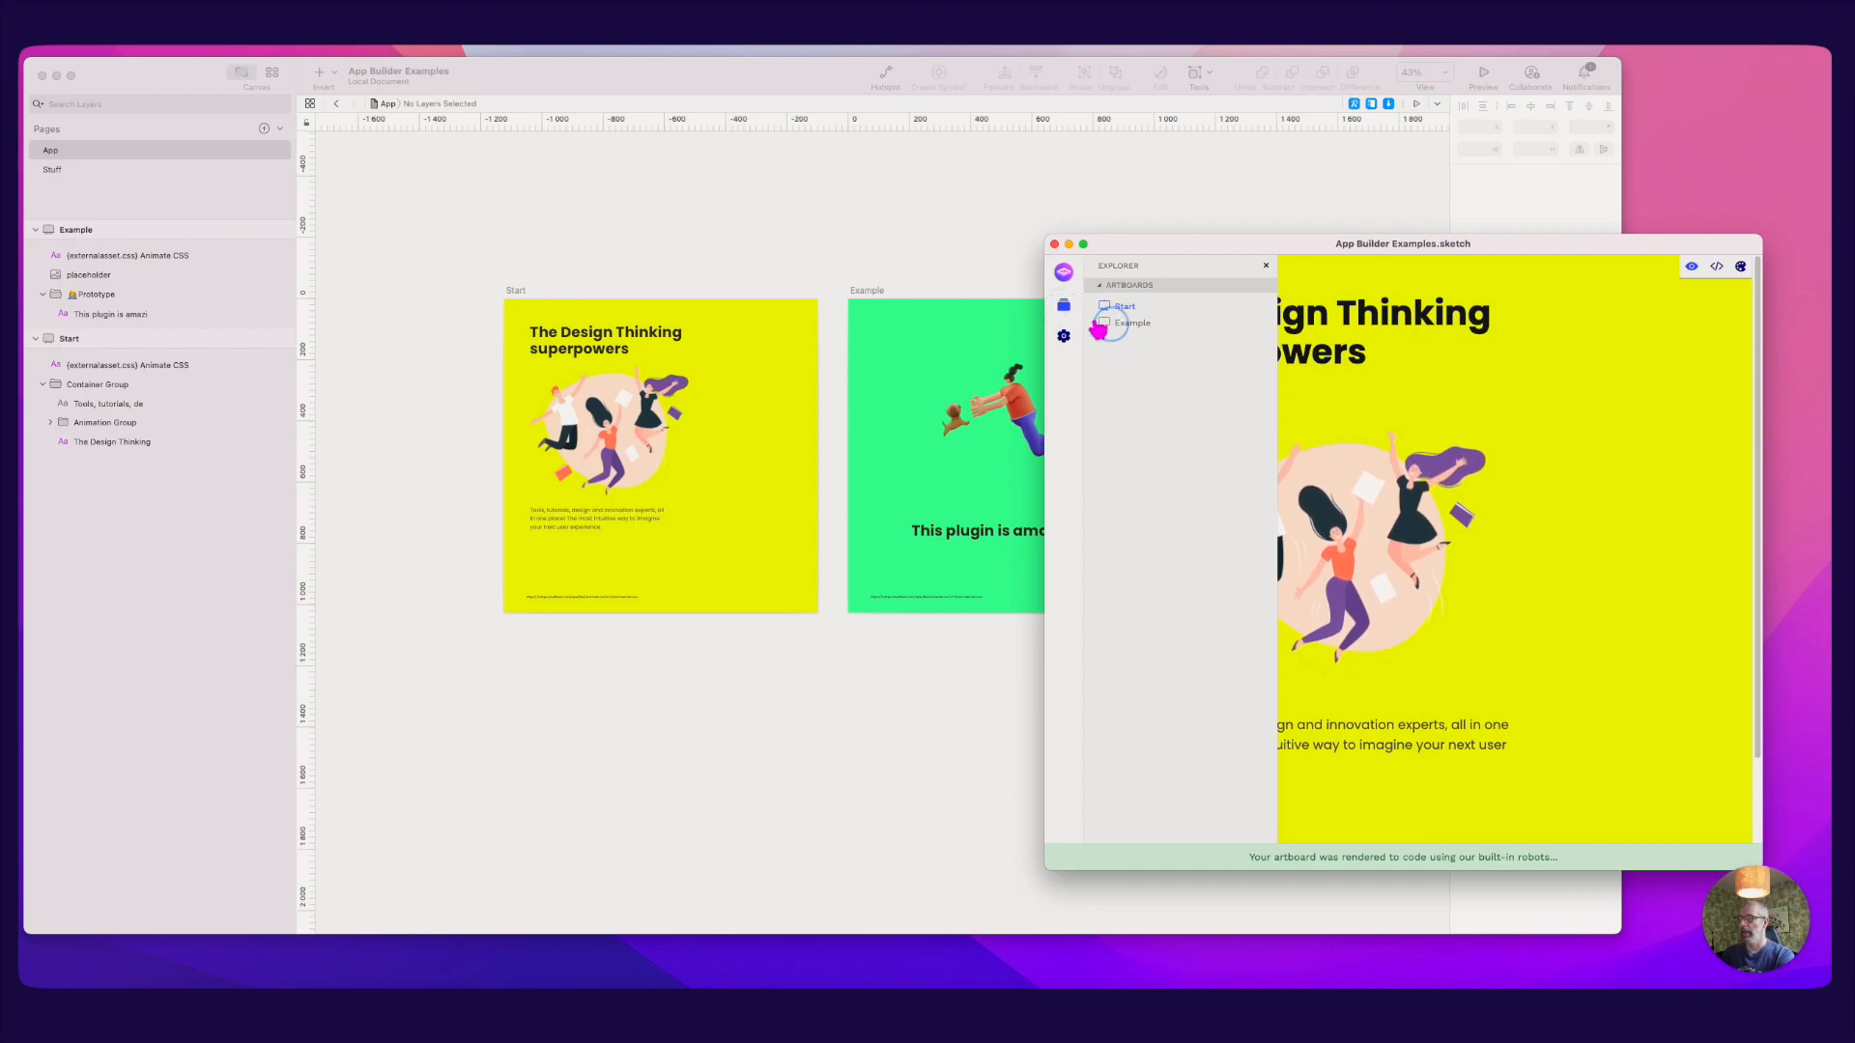
{"action": "left_click", "coordinate": [1111, 325]}
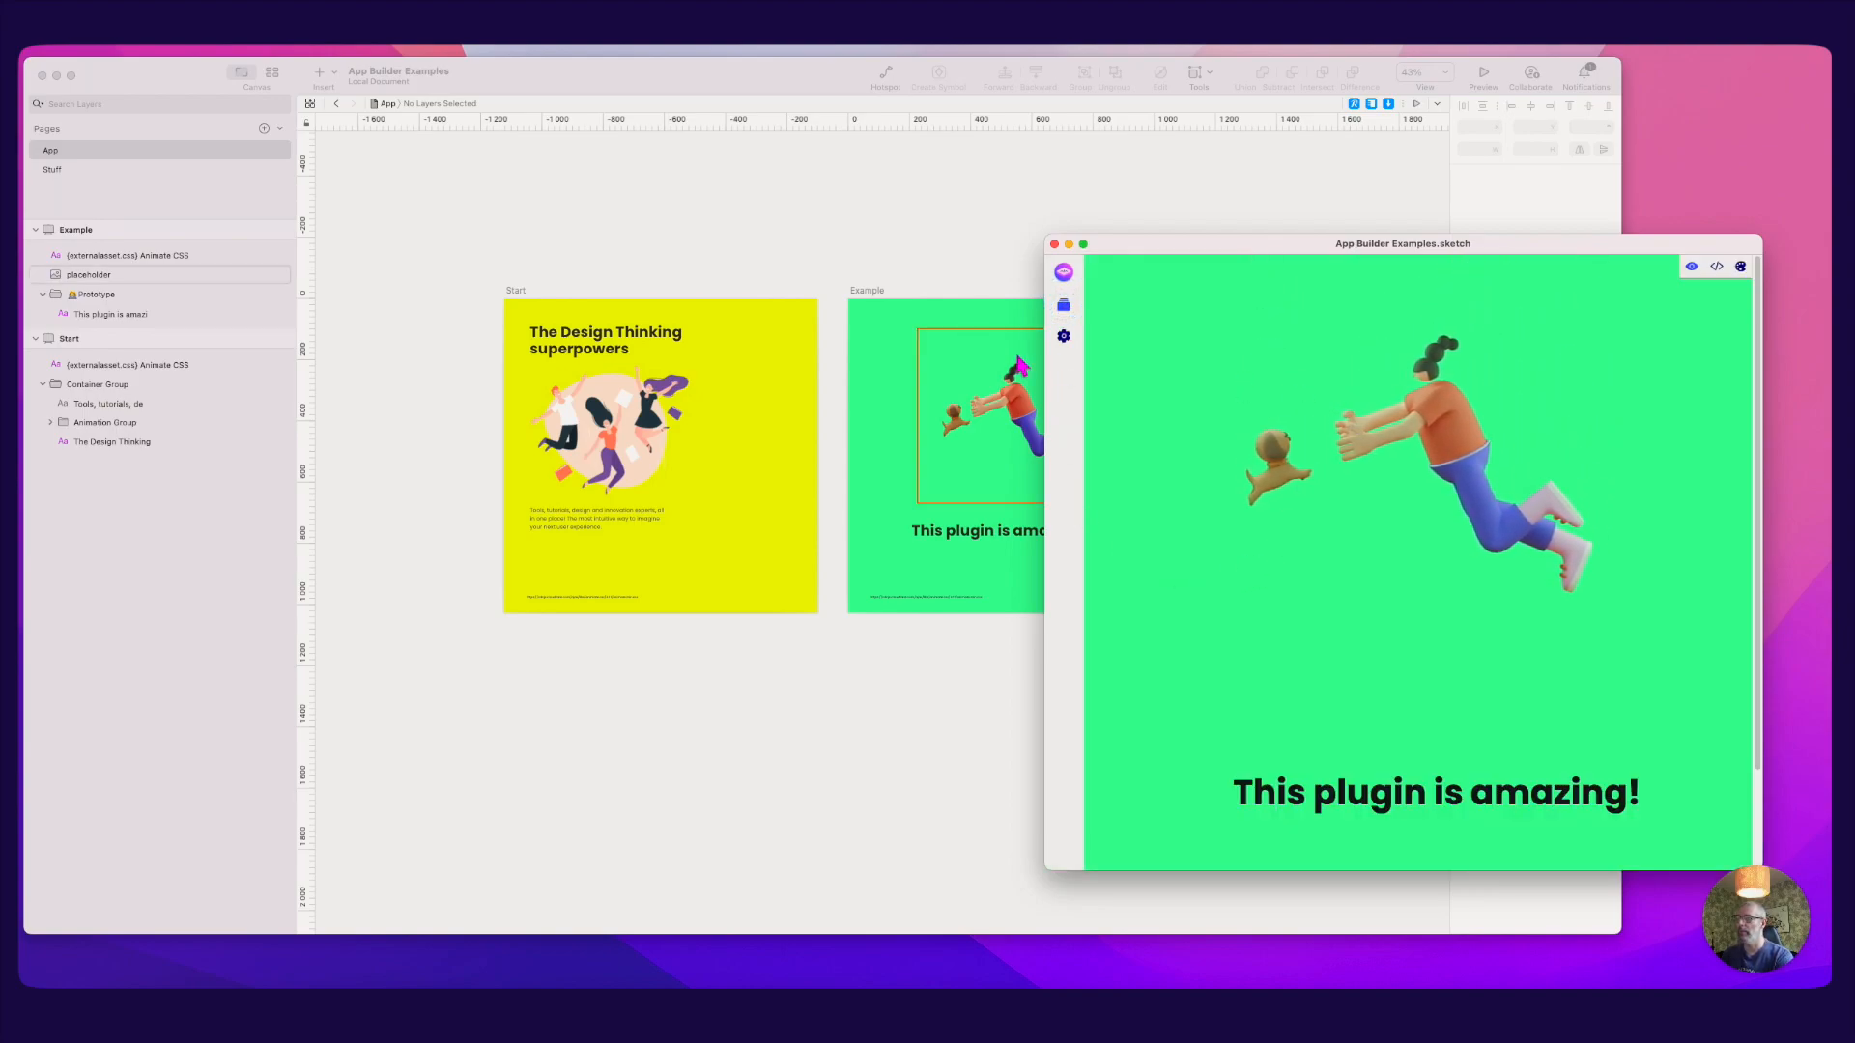
{"action": "left_click_drag", "start_coordinate": [1045, 236], "coordinate": [937, 158]}
{"action": "left_click", "coordinate": [1716, 190]}
{"action": "left_click", "coordinate": [1692, 189]}
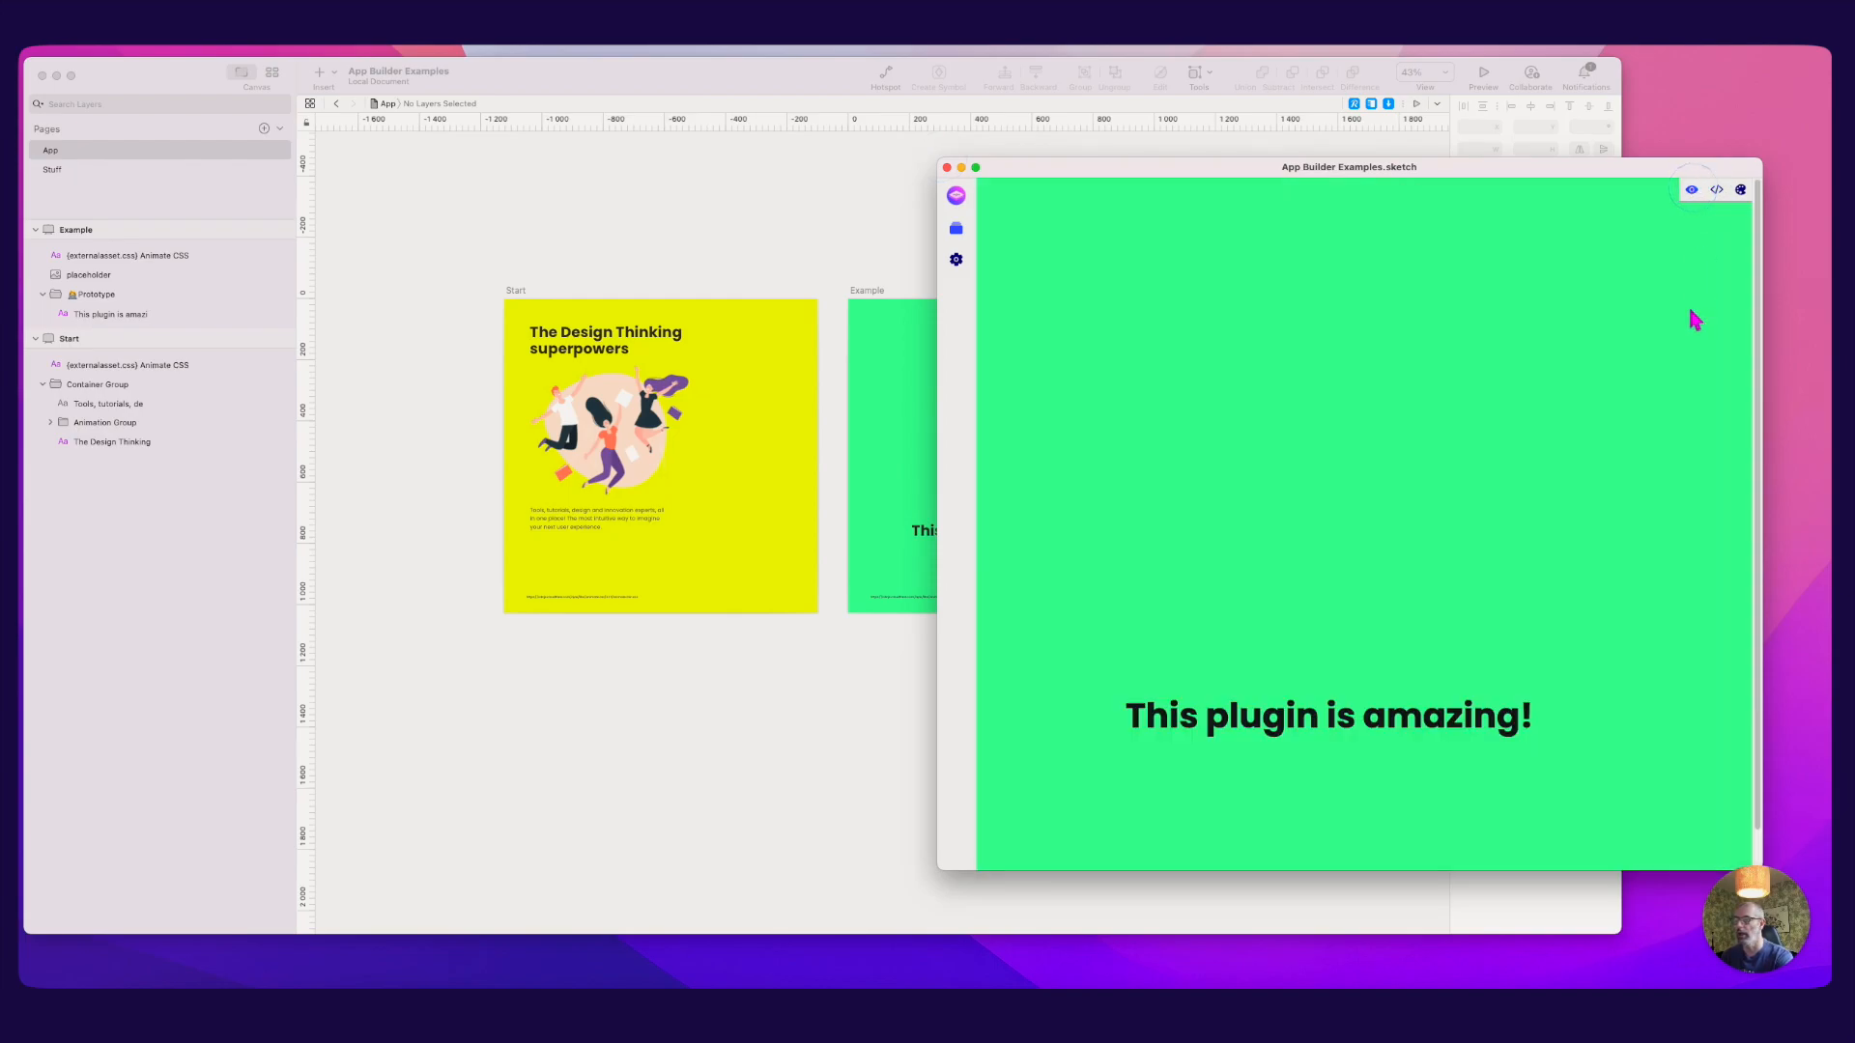
{"action": "left_click", "coordinate": [1716, 190]}
{"action": "left_click", "coordinate": [1716, 190]}
{"action": "left_click", "coordinate": [1692, 190]}
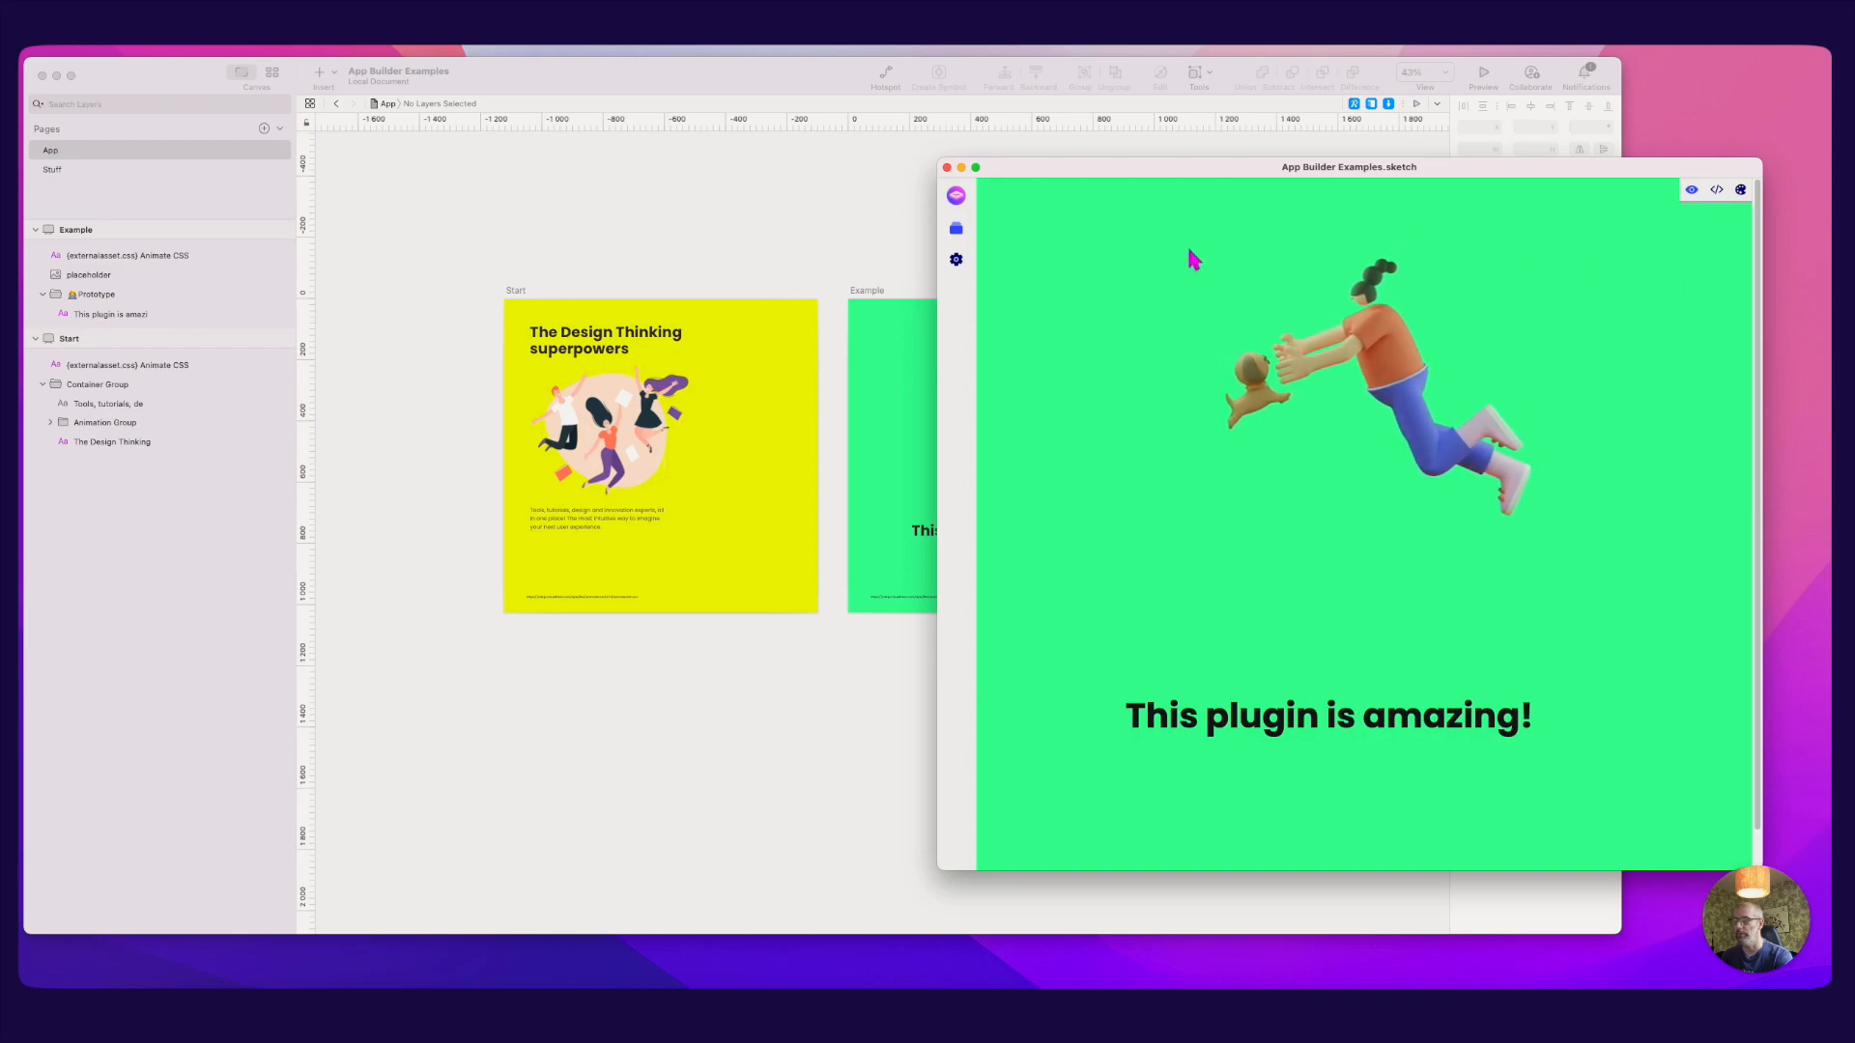
{"action": "left_click_drag", "start_coordinate": [1116, 172], "coordinate": [1139, 203]}
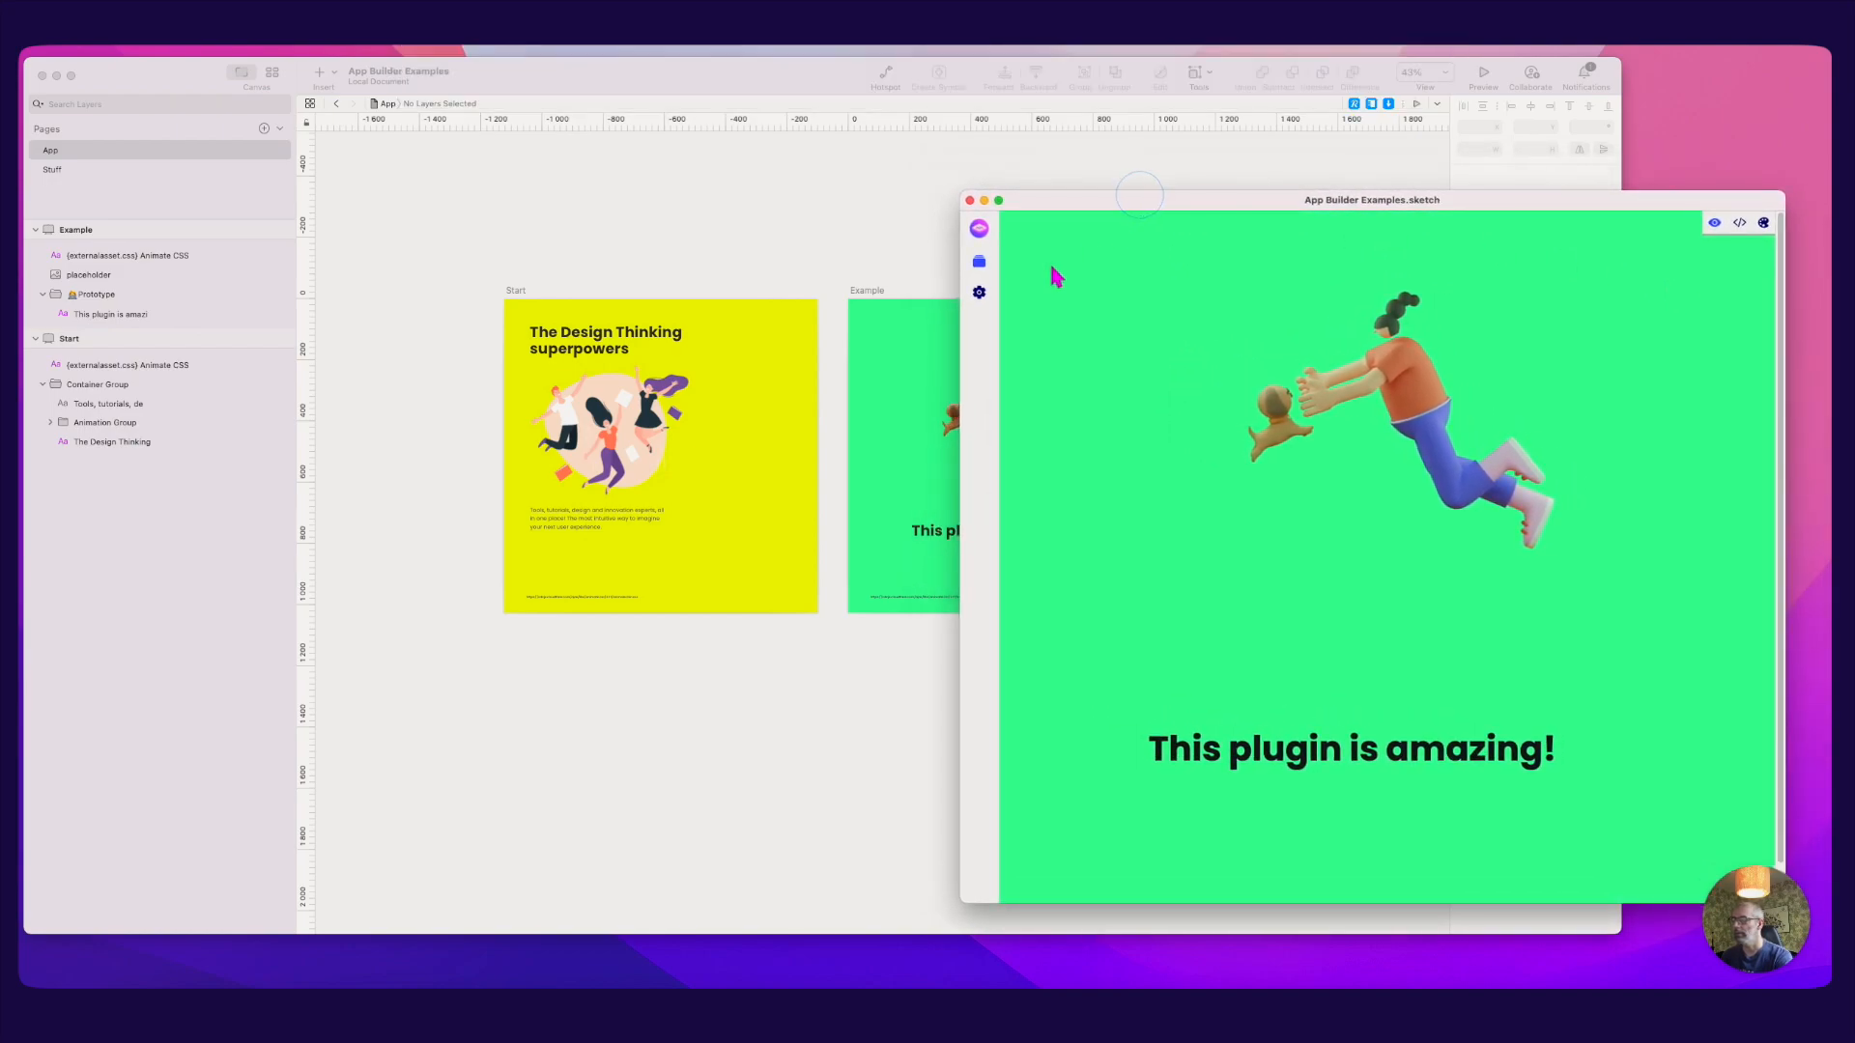
{"action": "left_click_drag", "start_coordinate": [961, 192], "coordinate": [1201, 261]}
Step: Examine the App Builder settings of the Prototype group on the Example artboard
{"action": "left_click", "coordinate": [96, 274]}
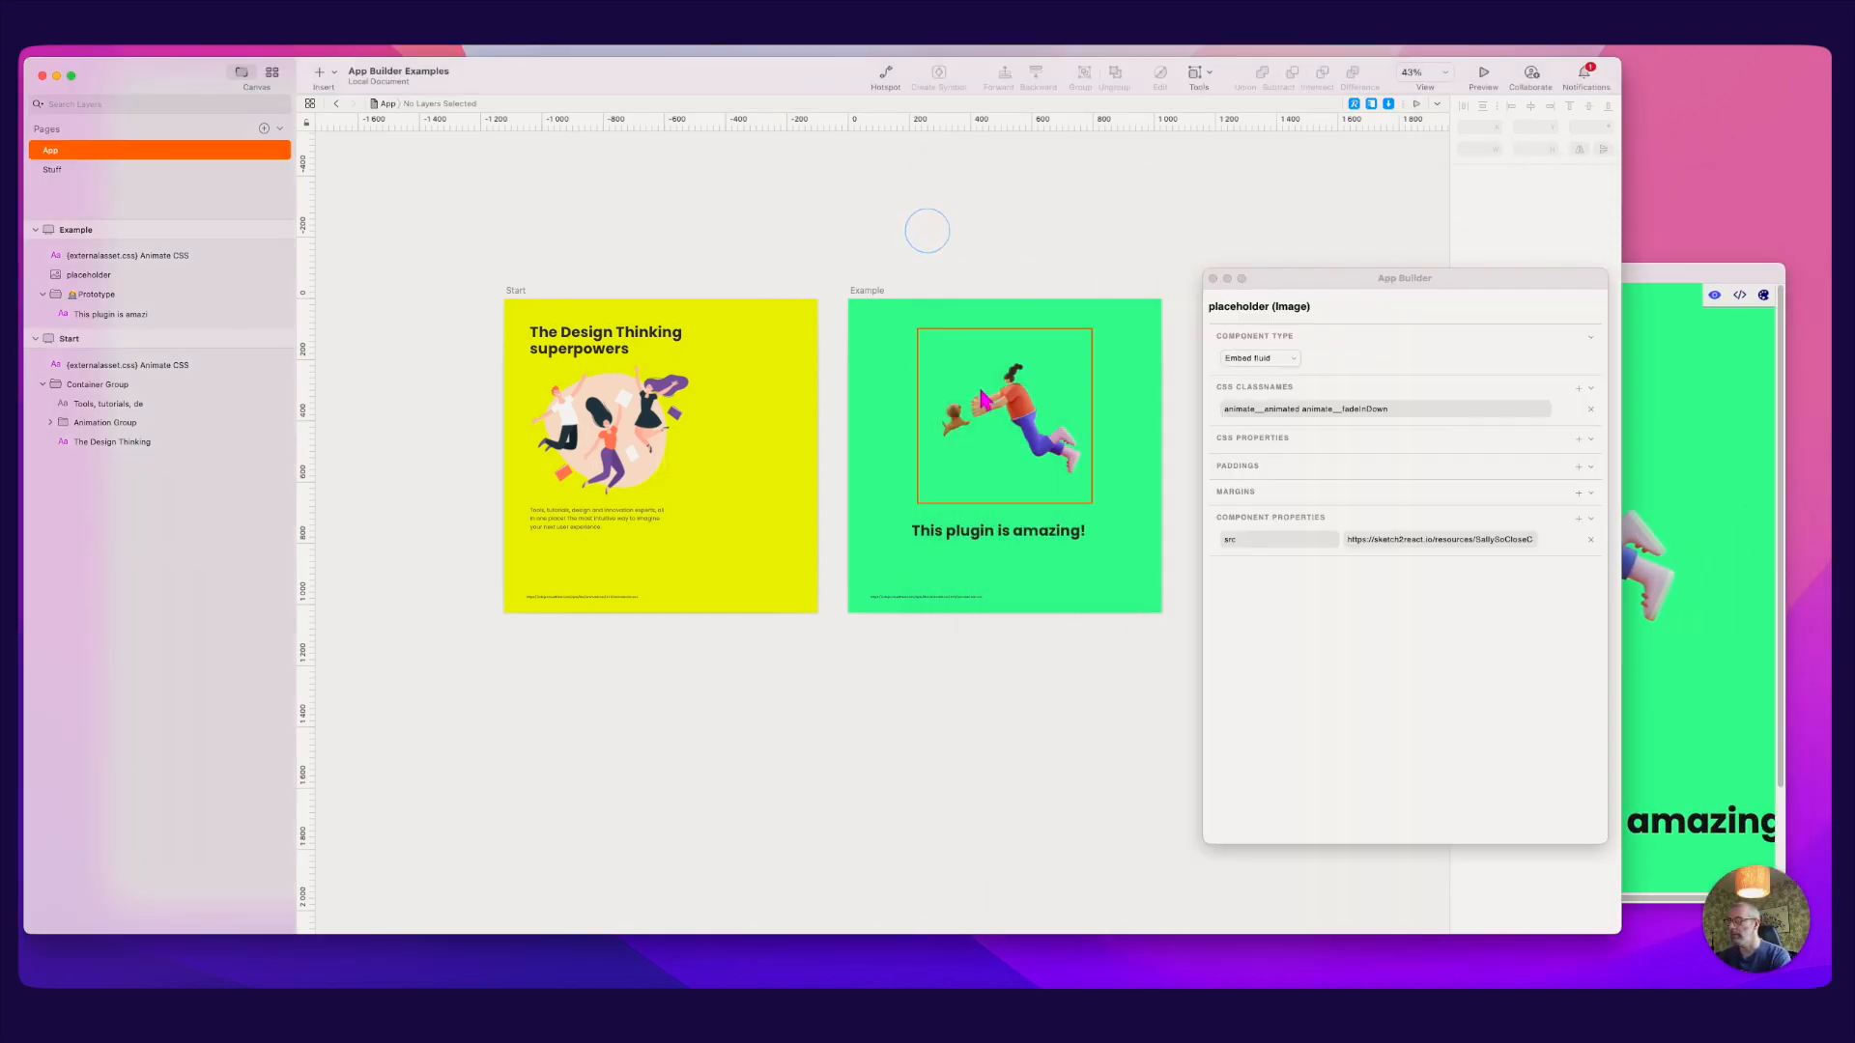
{"action": "left_click", "coordinate": [100, 257]}
{"action": "left_click", "coordinate": [89, 295]}
{"action": "left_click", "coordinate": [1348, 280]}
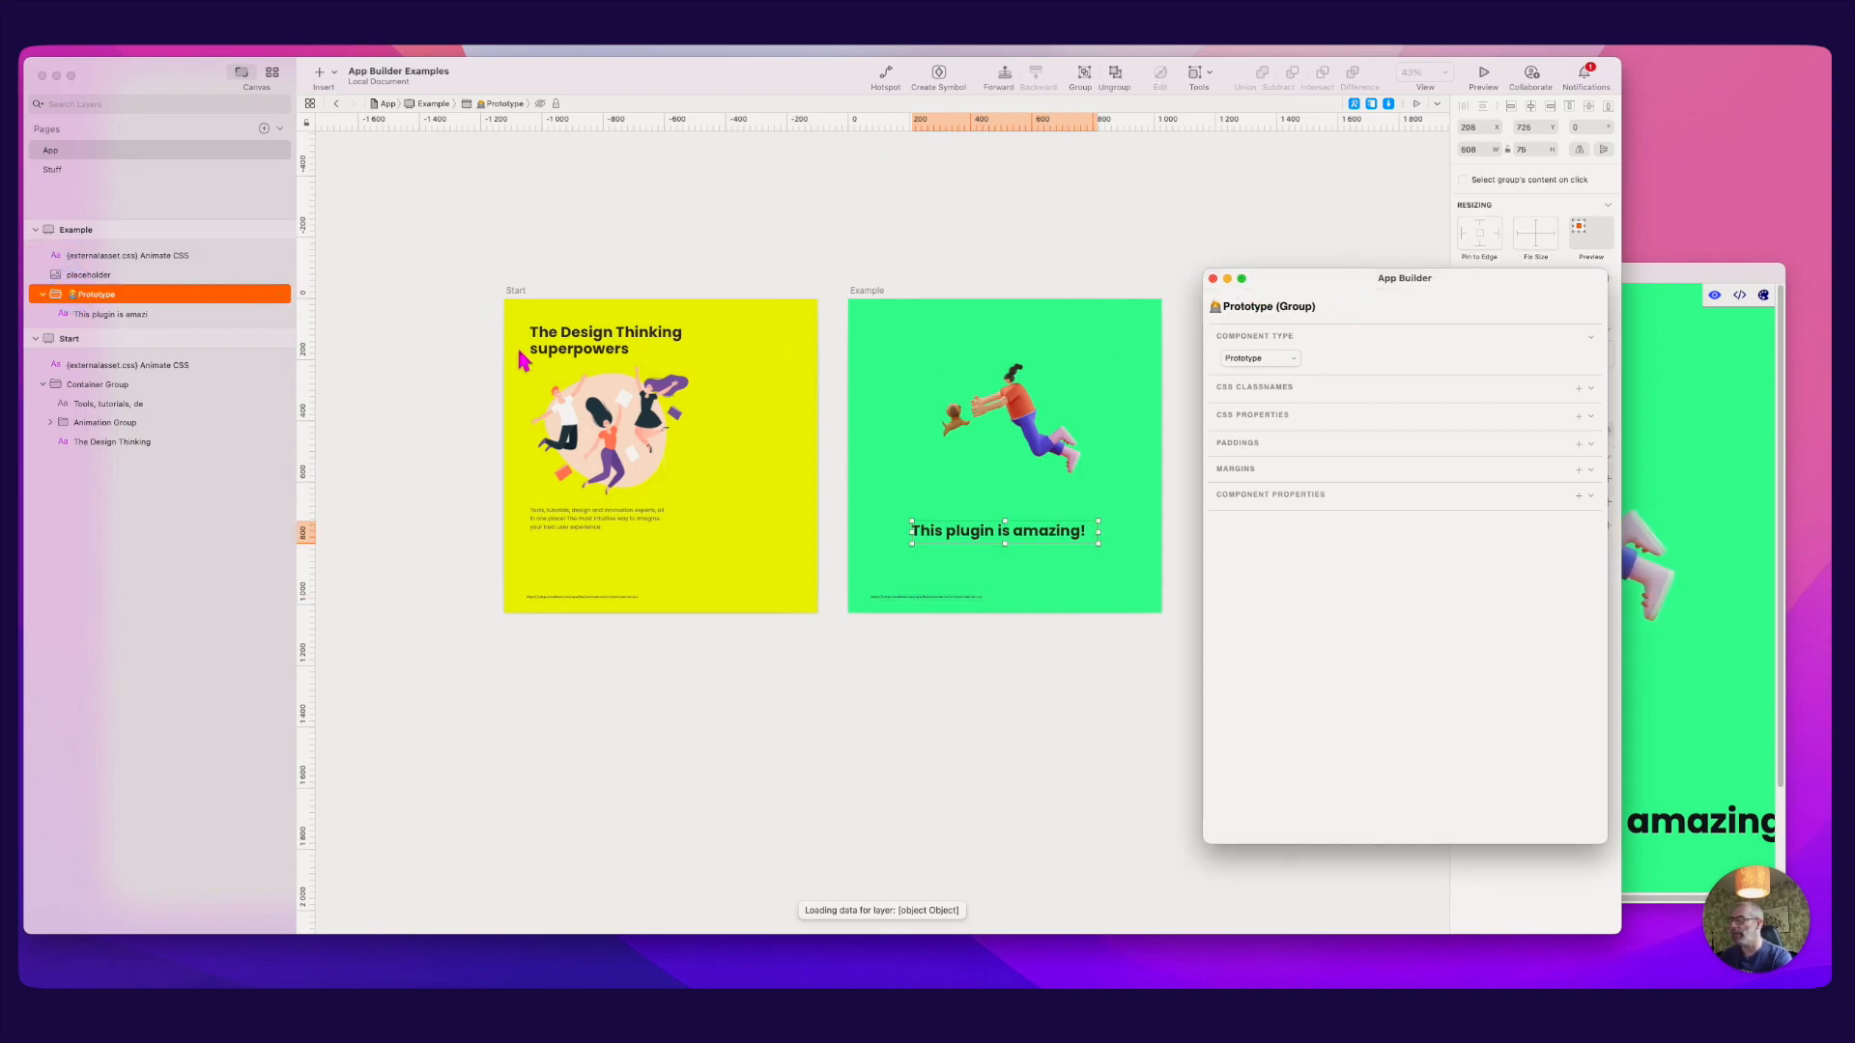
{"action": "left_click", "coordinate": [830, 243]}
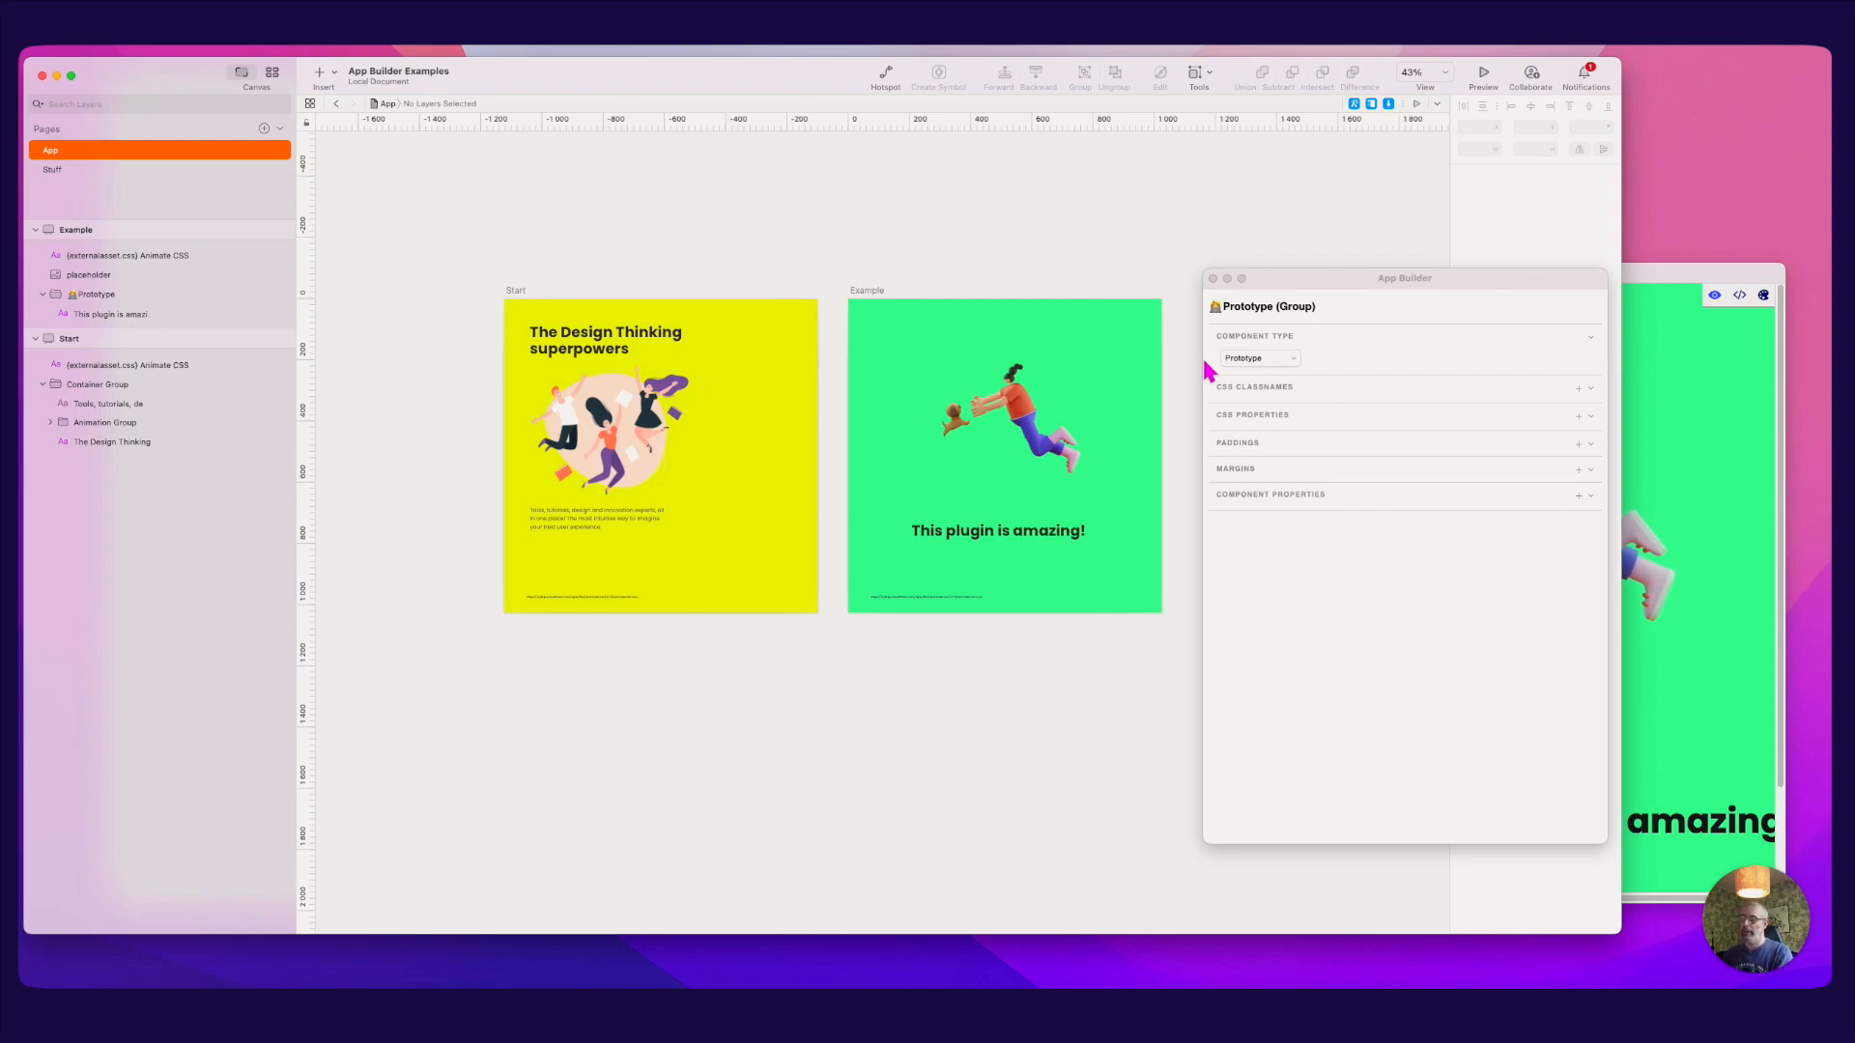
{"action": "left_click_drag", "start_coordinate": [1291, 287], "coordinate": [1261, 287]}
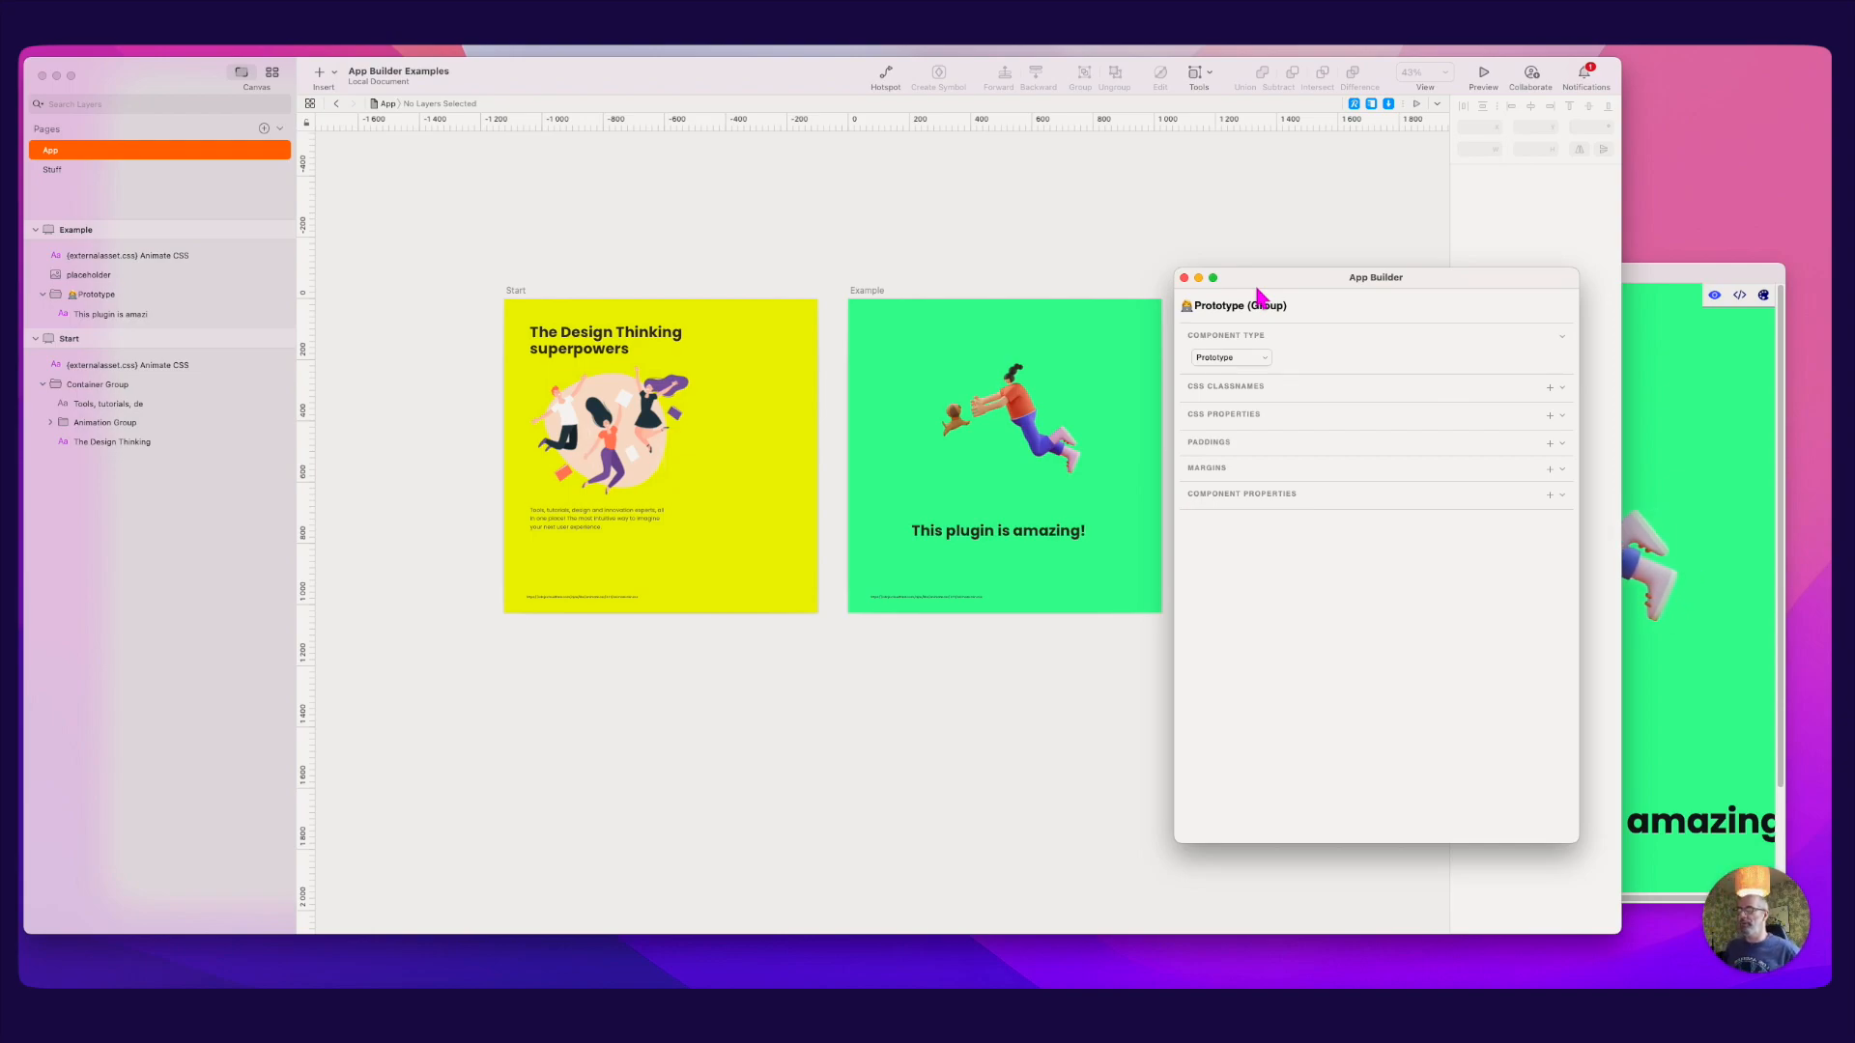
{"action": "left_click_drag", "start_coordinate": [1304, 287], "coordinate": [1310, 296]}
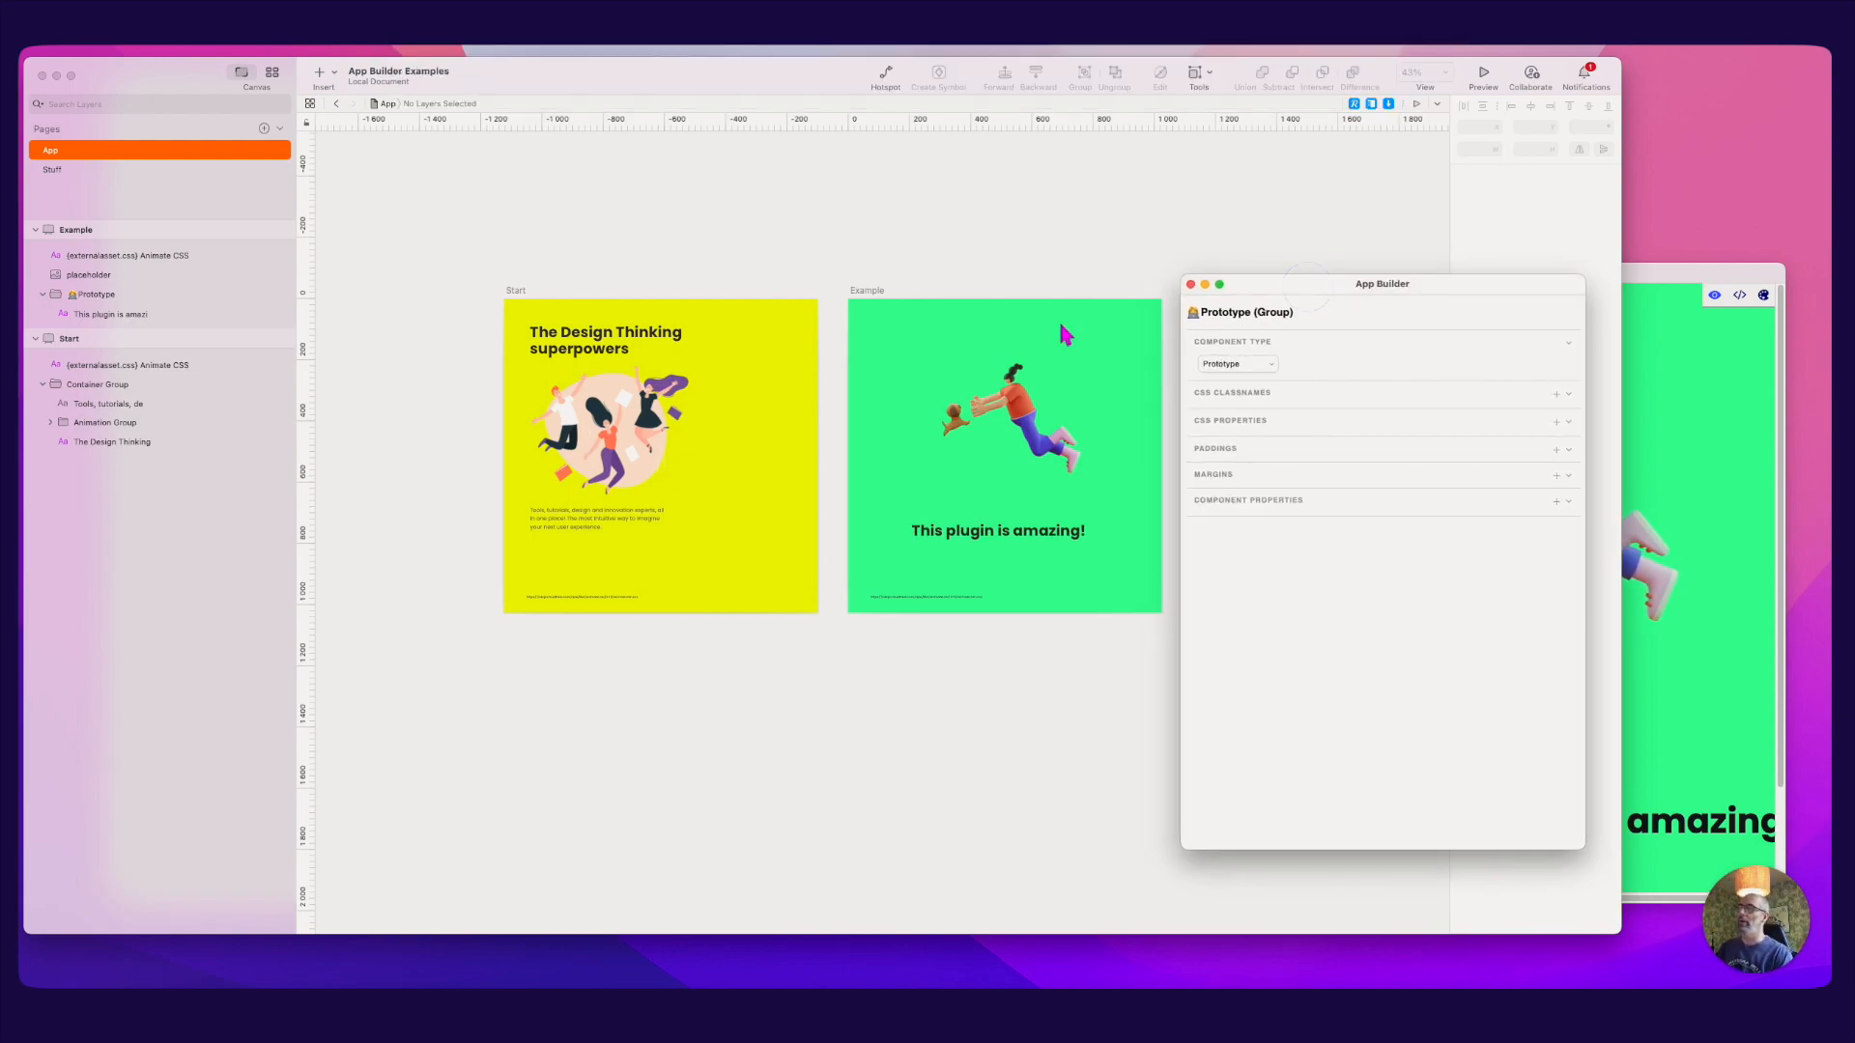
Step: View the Example artboard's App Builder settings and bring its rendered preview to the front
{"action": "left_click", "coordinate": [879, 292]}
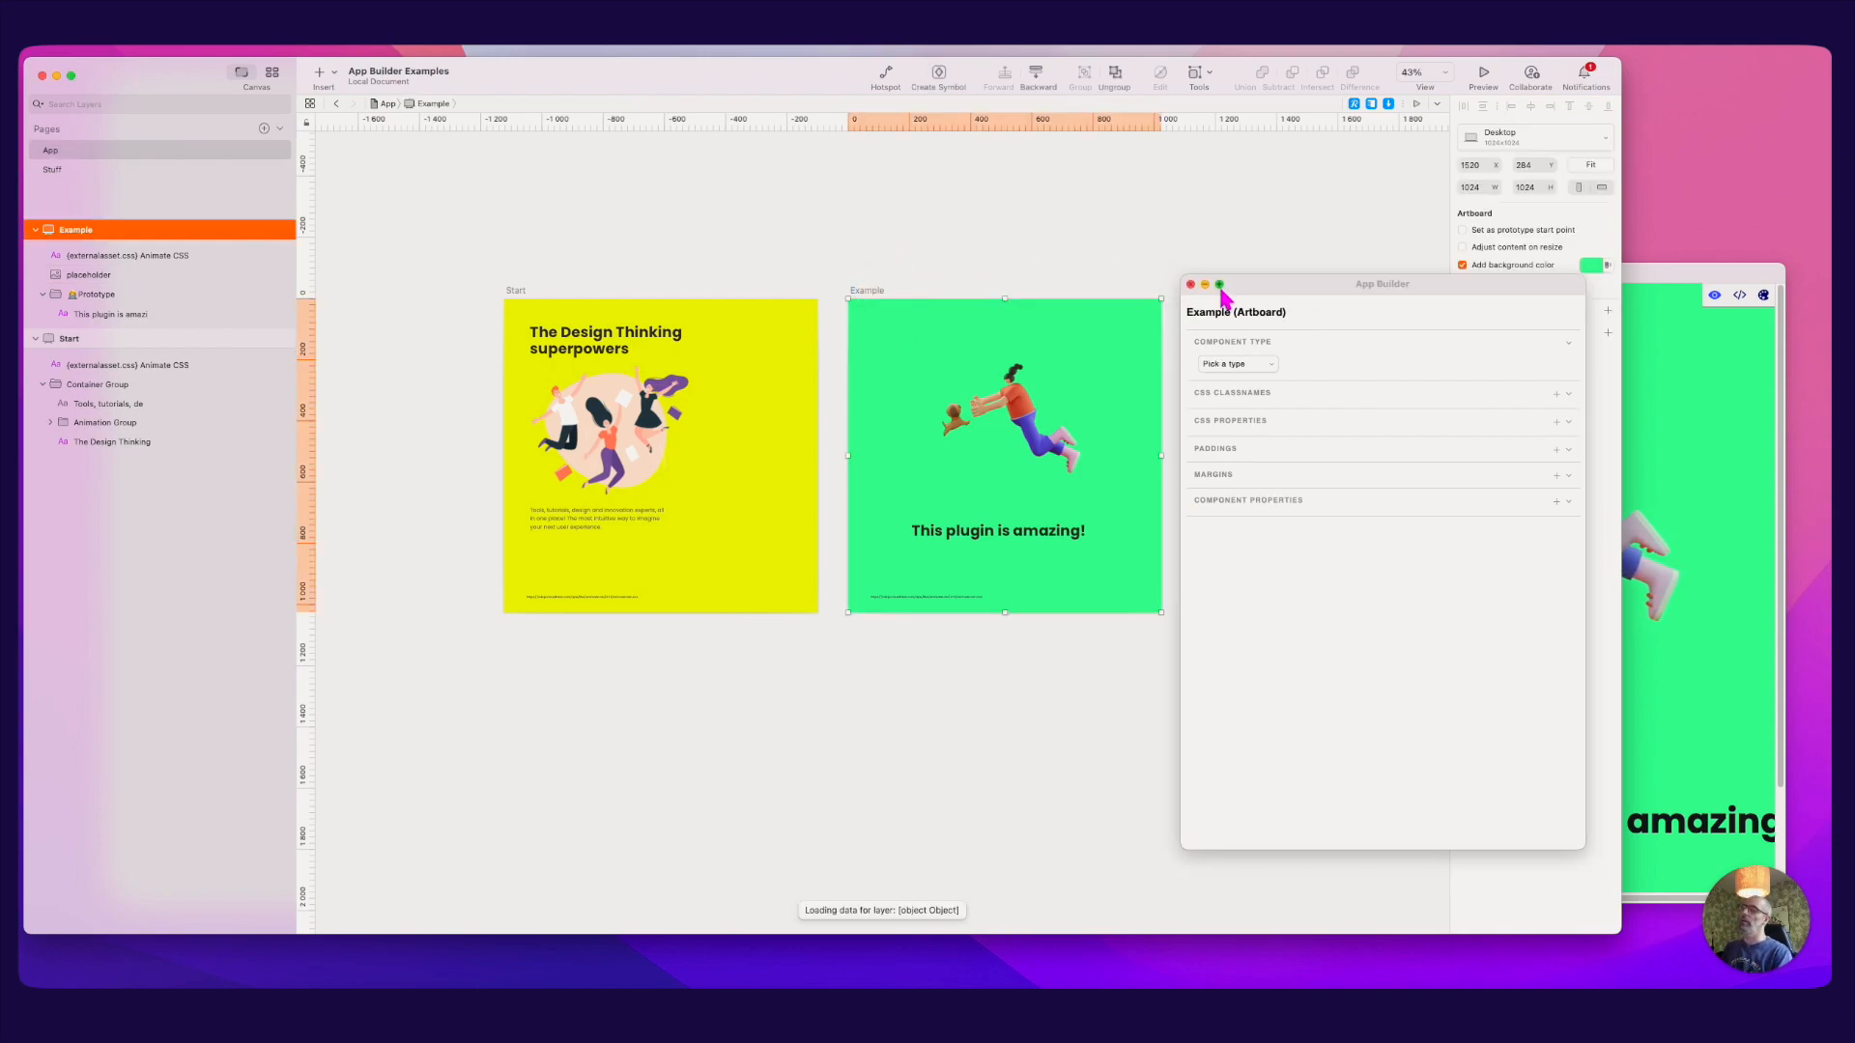
{"action": "left_click", "coordinate": [1674, 274]}
{"action": "left_click", "coordinate": [840, 258]}
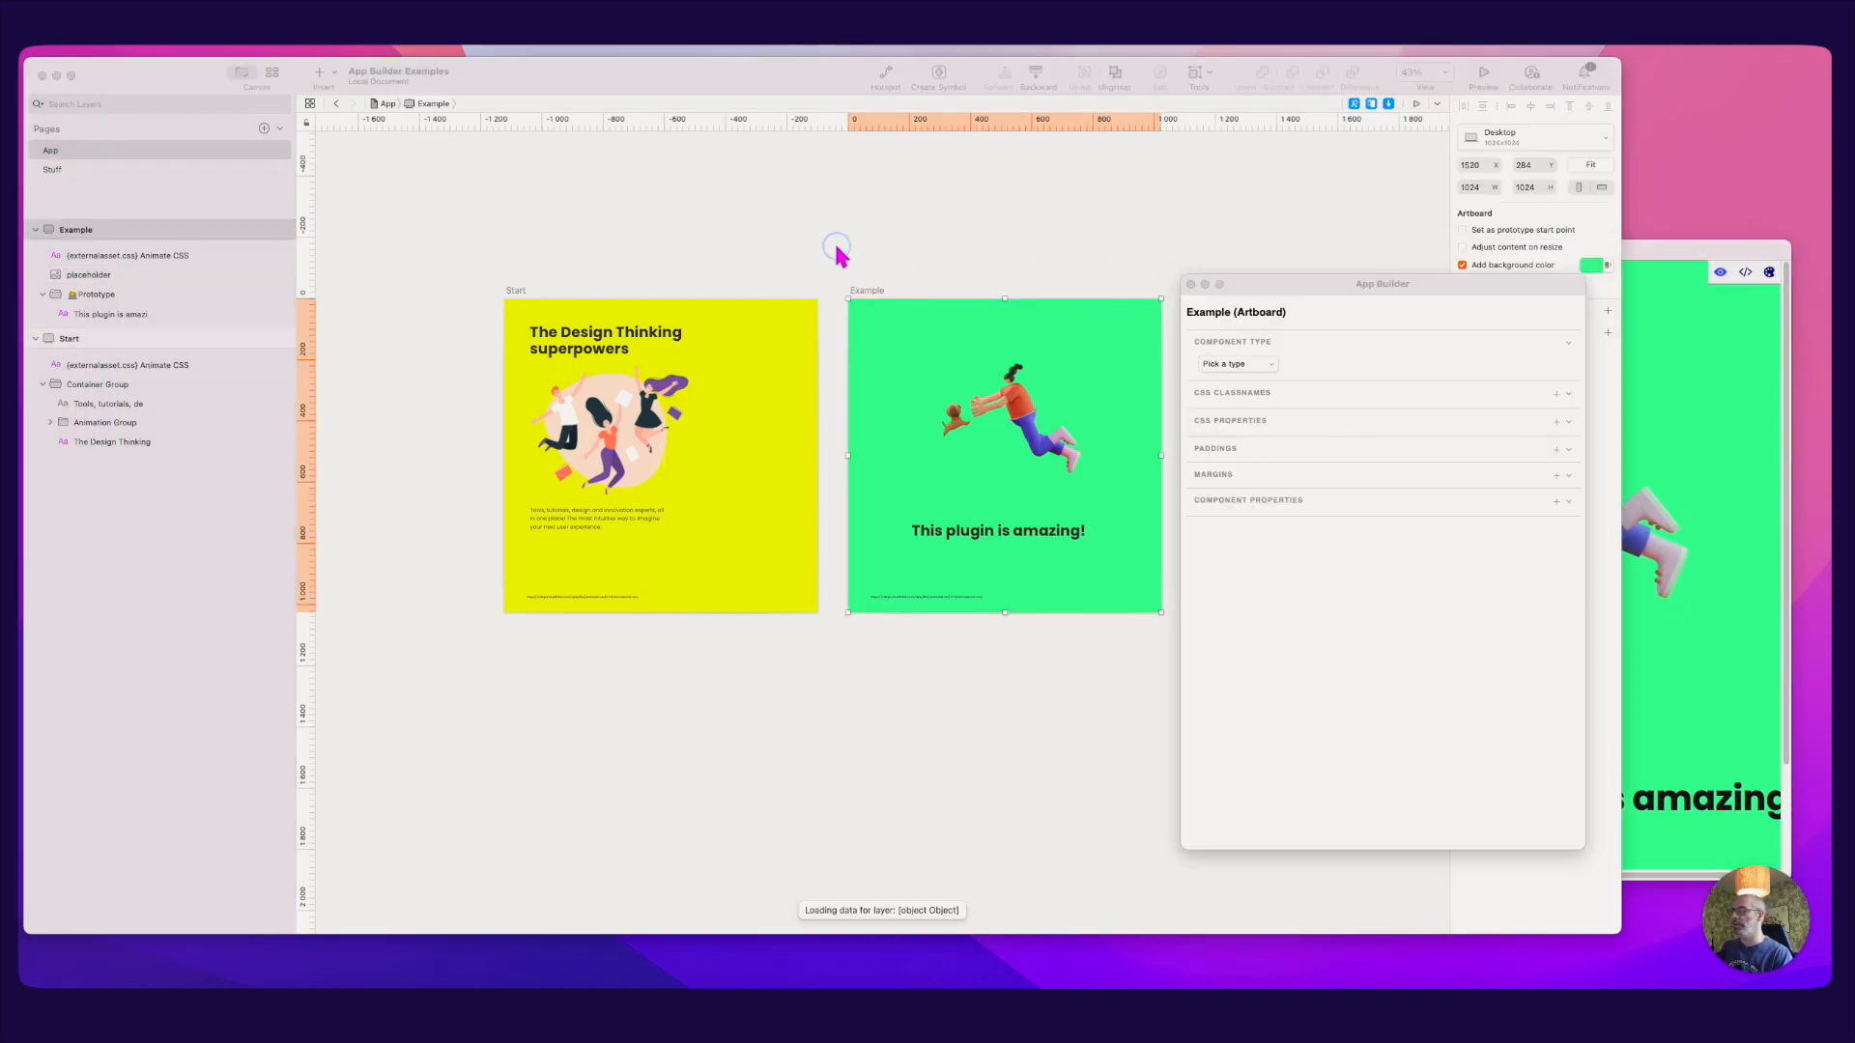
{"action": "left_click", "coordinate": [1608, 398]}
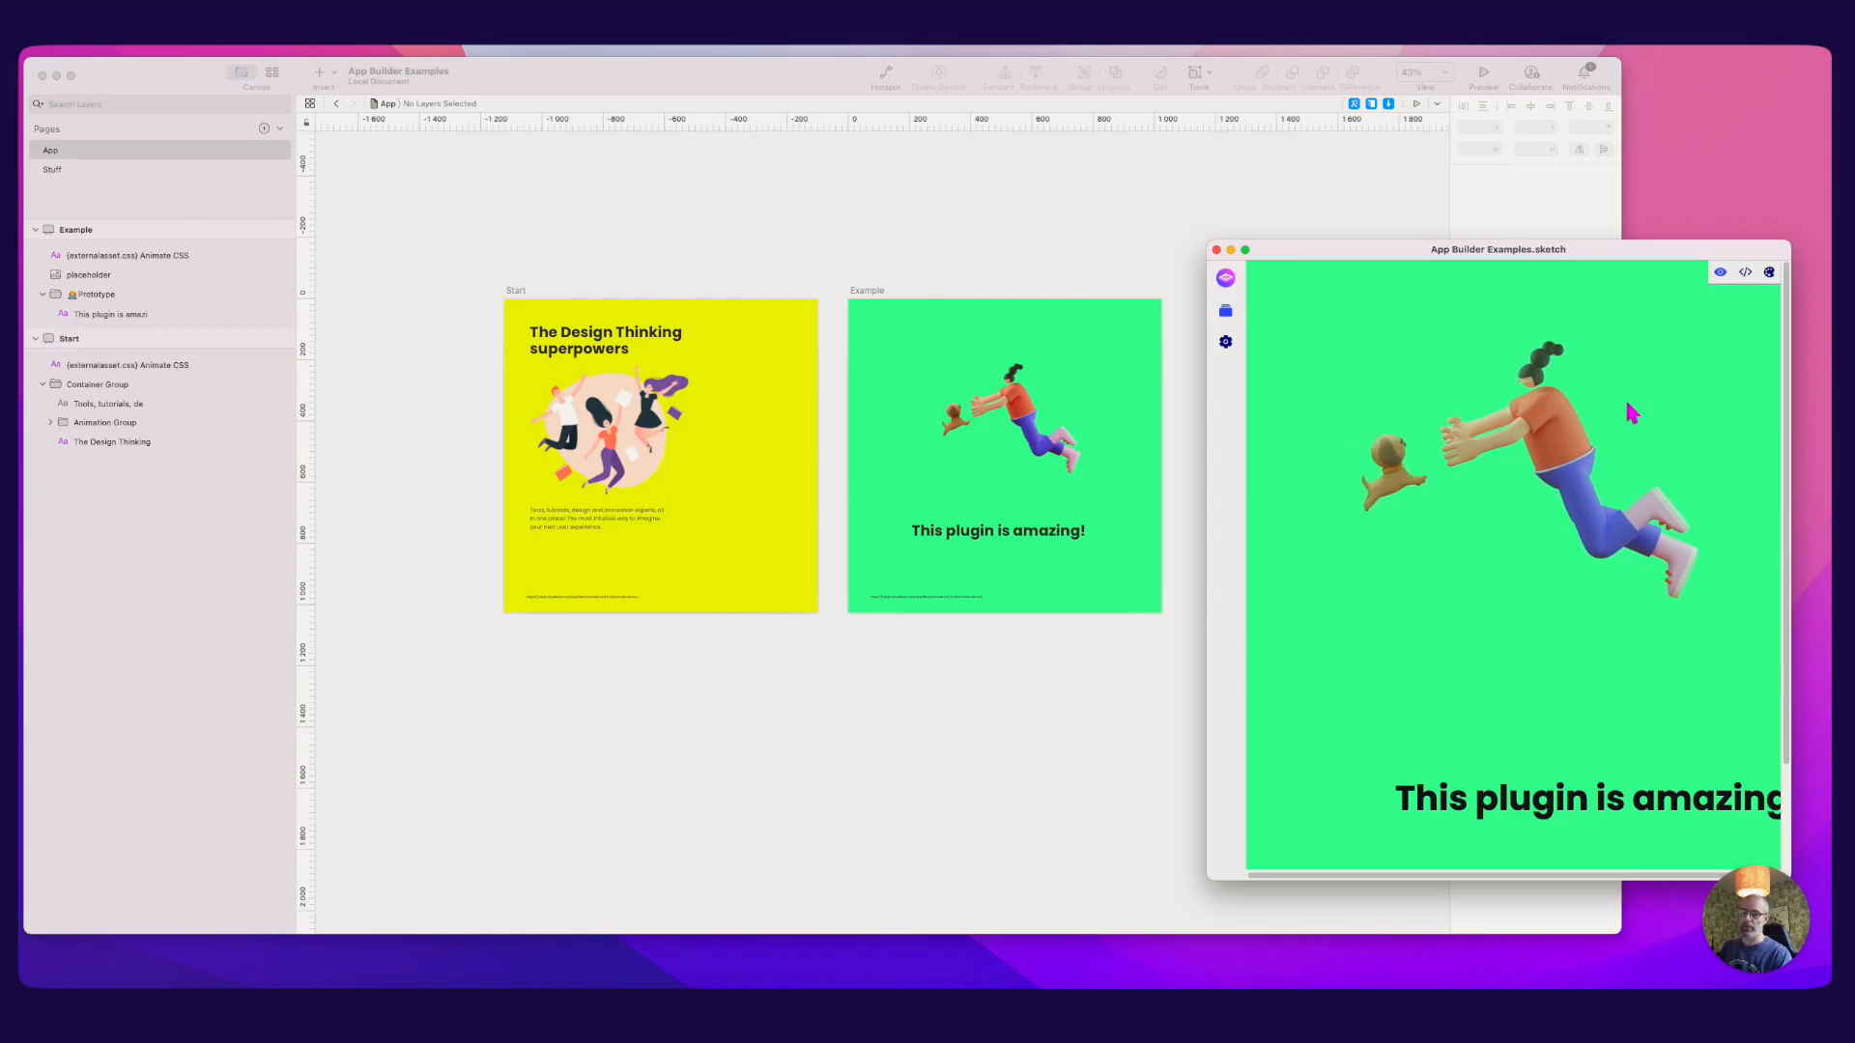